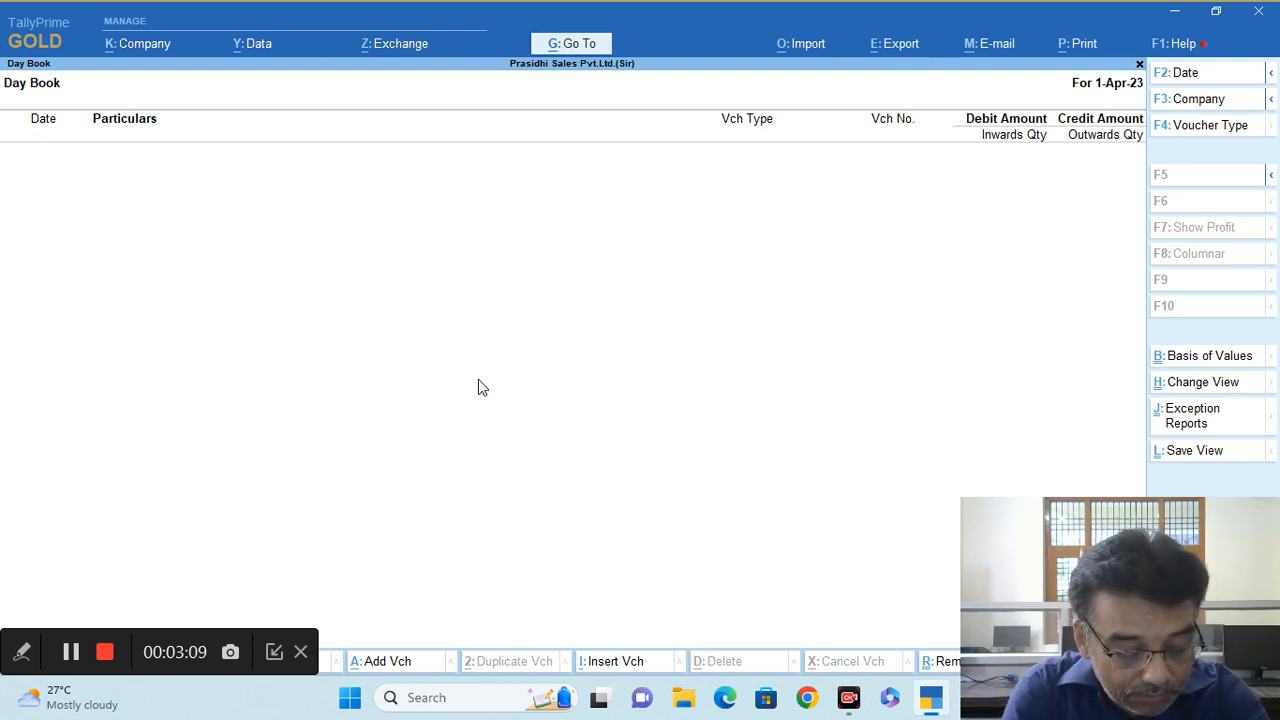
# Start creating a new currency master and enter $ as its symbol.
pyautogui.press('Escape')
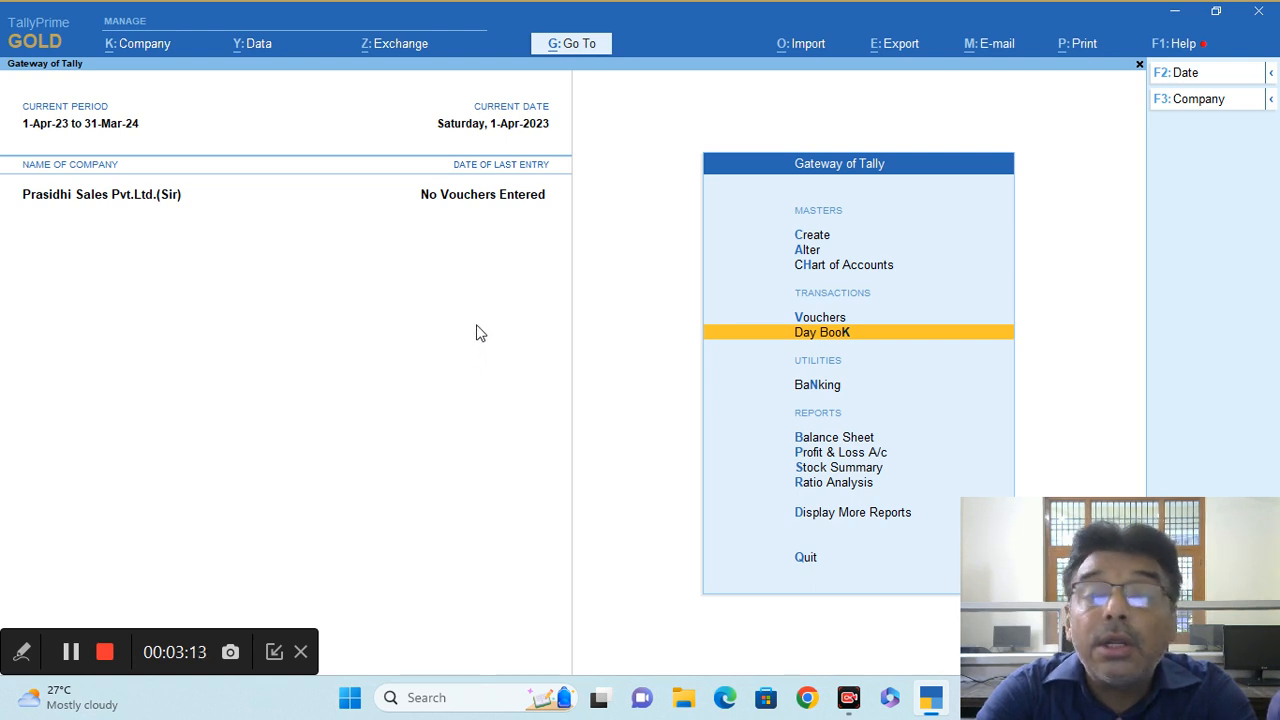
pyautogui.click(813, 236)
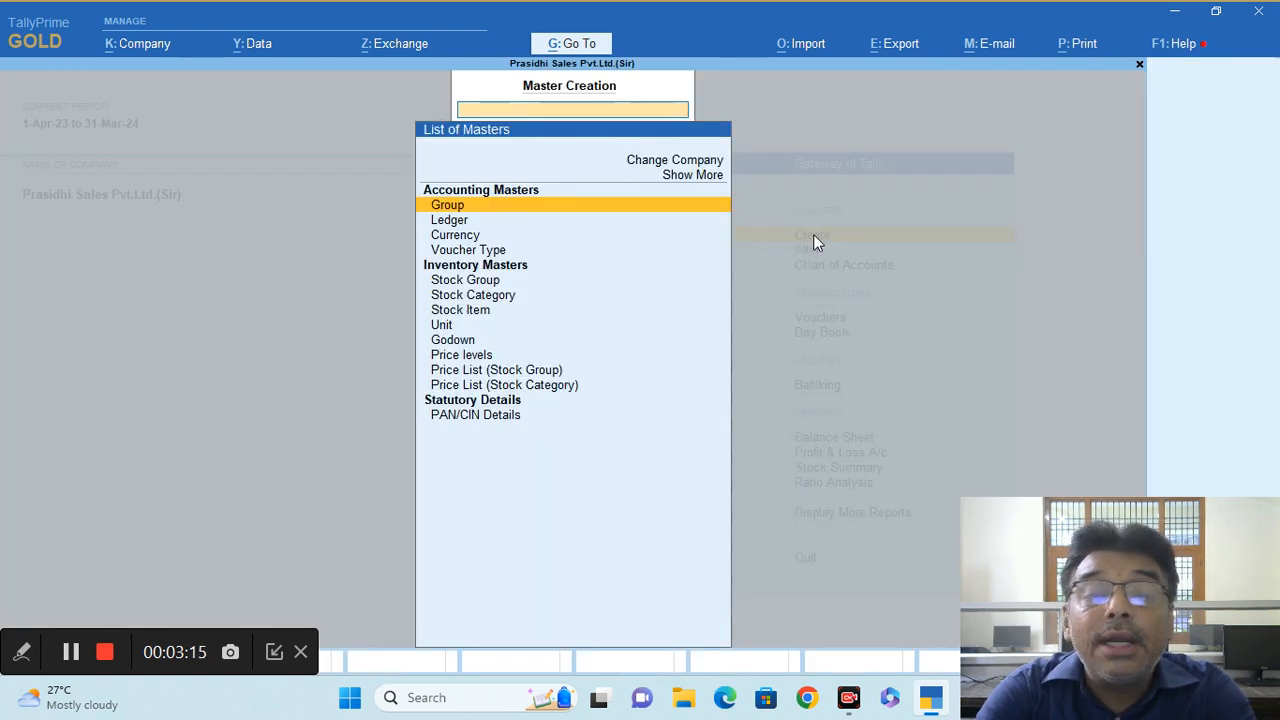
pyautogui.click(467, 236)
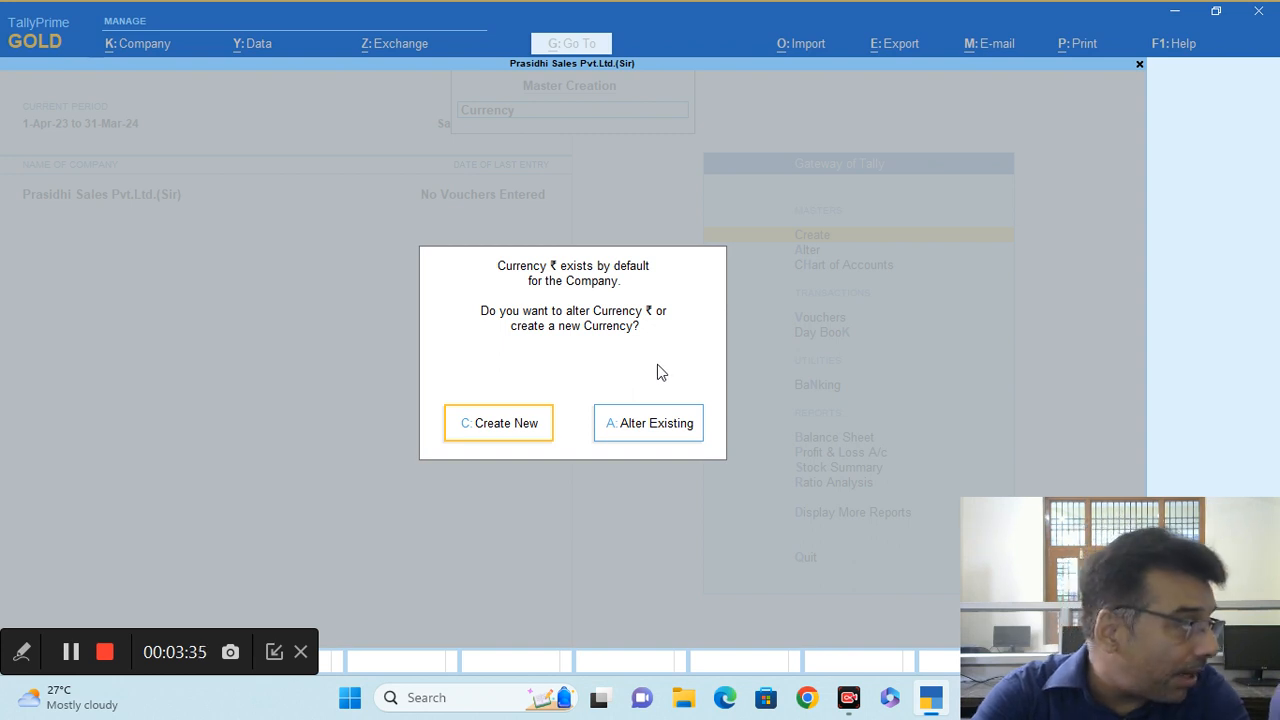
pyautogui.click(519, 425)
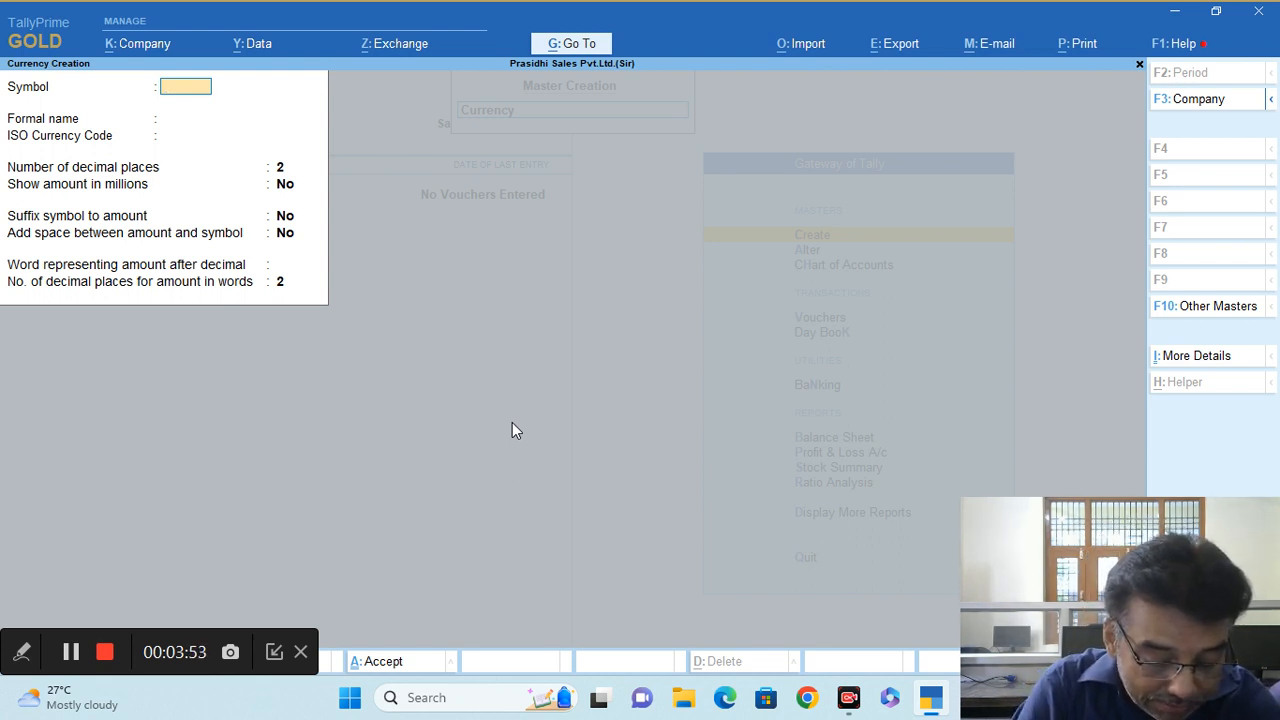
pyautogui.write('$')
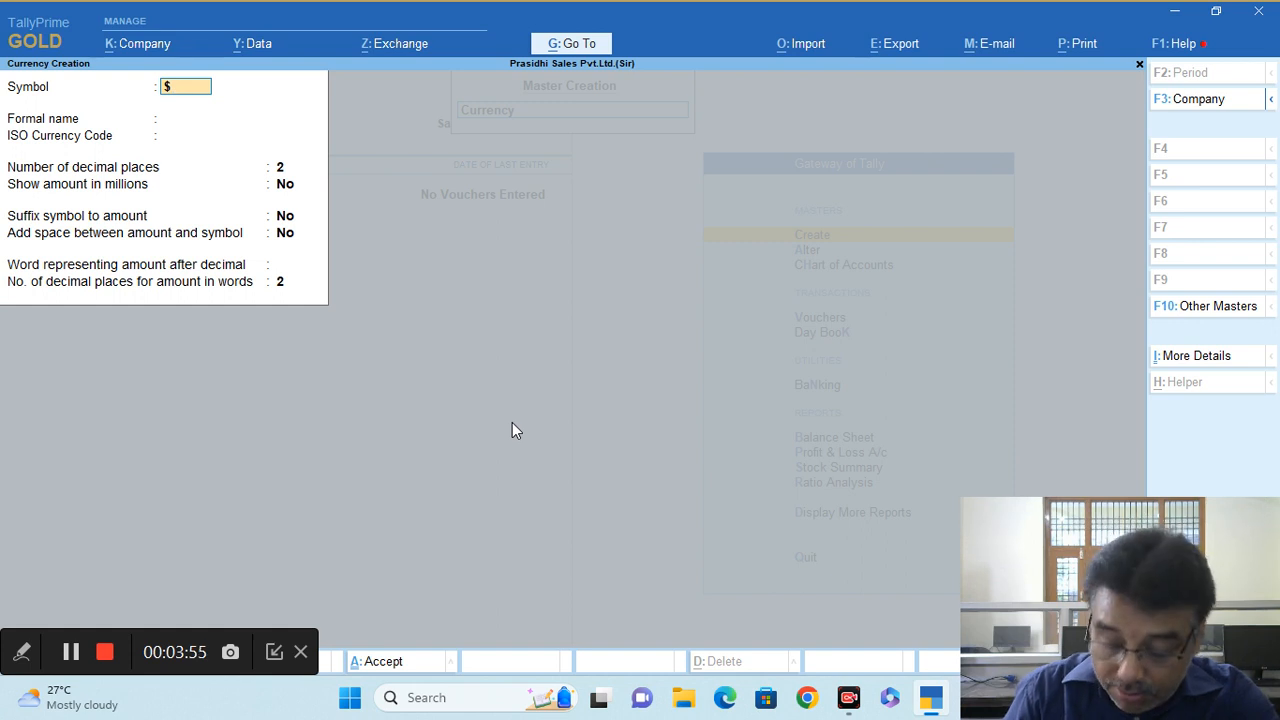
pyautogui.press('Return')
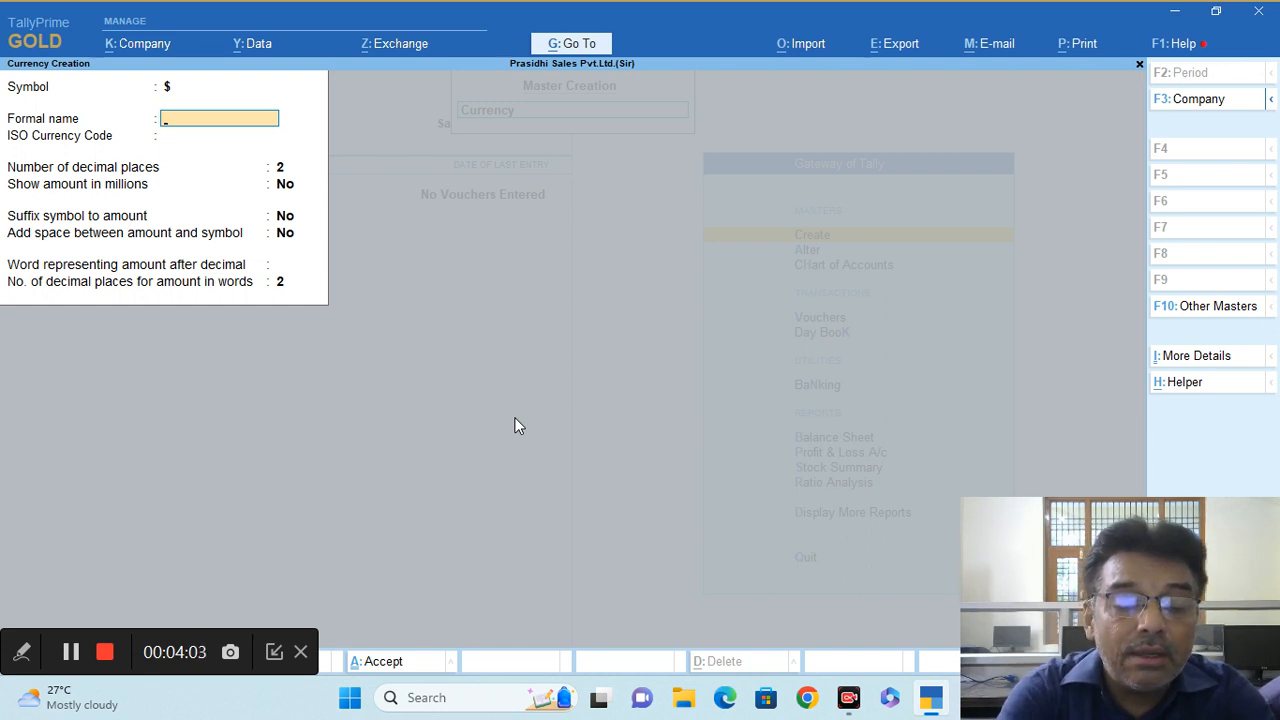
# Pick US Dollar from the list of currencies as the new currency's formal name.
pyautogui.click(1183, 390)
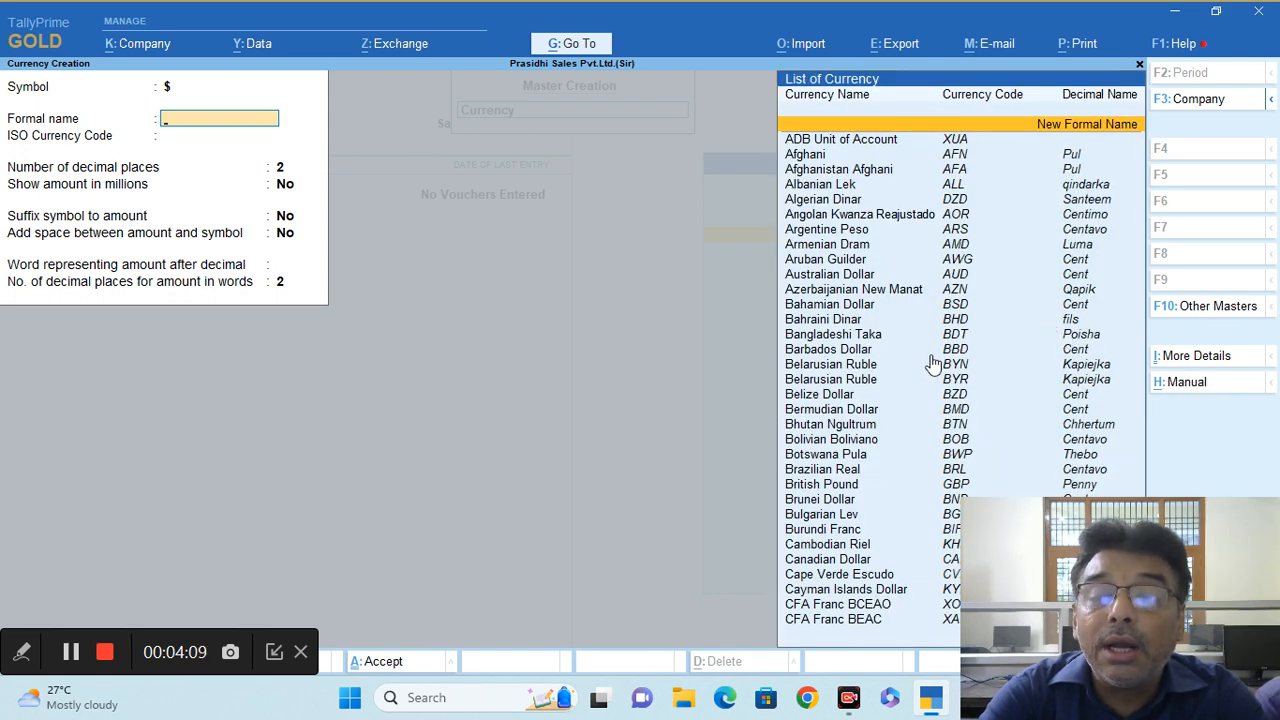
pyautogui.press('Down')
pyautogui.press('Down')
pyautogui.press('Down')
pyautogui.press('Down')
pyautogui.press('Down')
pyautogui.press('Down')
pyautogui.press('Down')
pyautogui.press('Down')
pyautogui.press('Down')
pyautogui.press('Down')
pyautogui.press('Down')
pyautogui.press('Down')
pyautogui.press('Down')
pyautogui.press('Down')
pyautogui.press('Down')
pyautogui.press('Down')
pyautogui.press('Down')
pyautogui.press('Down')
pyautogui.press('Down')
pyautogui.press('Down')
pyautogui.press('Down')
pyautogui.press('Down')
pyautogui.press('Down')
pyautogui.press('Down')
pyautogui.press('Down')
pyautogui.press('Down')
pyautogui.press('Down')
pyautogui.press('Down')
pyautogui.press('Down')
pyautogui.press('Down')
pyautogui.press('Down')
pyautogui.press('Down')
pyautogui.press('Down')
pyautogui.press('Down')
pyautogui.press('Down')
pyautogui.press('Down')
pyautogui.press('Down')
pyautogui.press('Down')
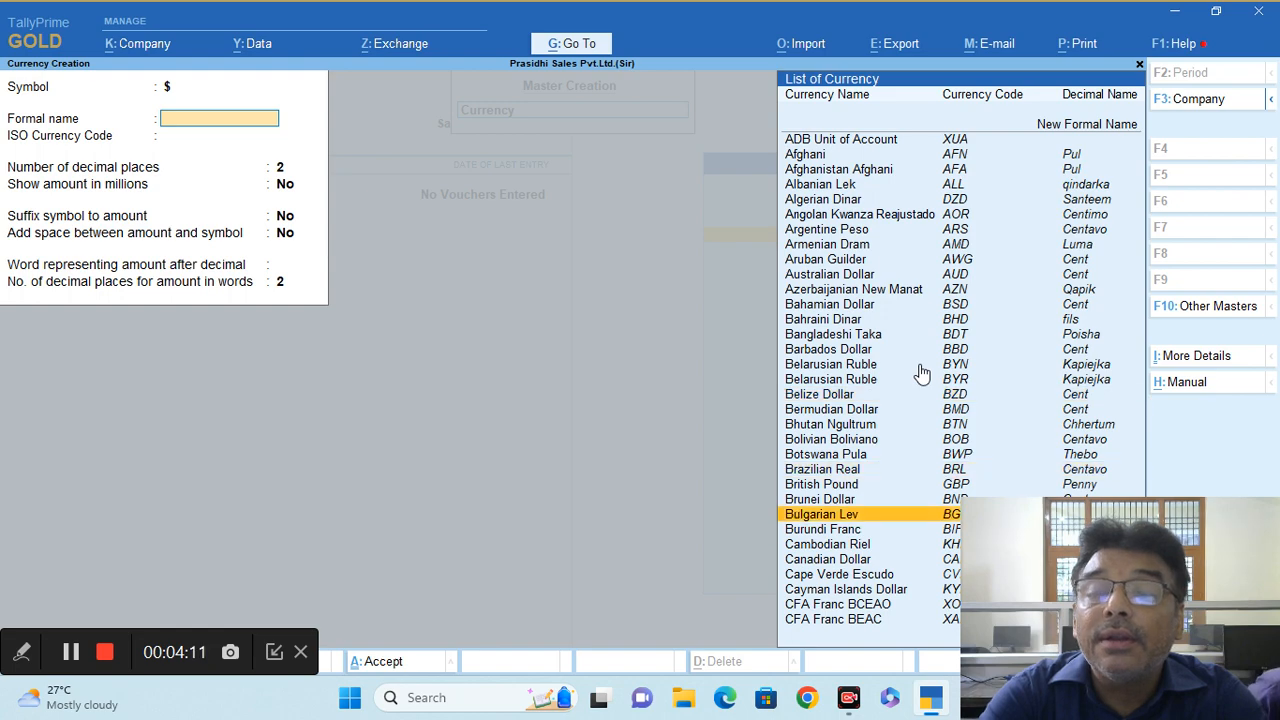
pyautogui.press('Down')
pyautogui.press('Down')
pyautogui.press('Down')
pyautogui.press('Down')
pyautogui.press('Down')
pyautogui.press('Down')
pyautogui.press('Down')
pyautogui.press('Down')
pyautogui.press('Down')
pyautogui.press('Down')
pyautogui.press('Down')
pyautogui.press('Down')
pyautogui.press('Down')
pyautogui.press('Down')
pyautogui.press('Down')
pyautogui.press('Down')
pyautogui.press('Down')
pyautogui.press('Down')
pyautogui.press('Down')
pyautogui.press('Down')
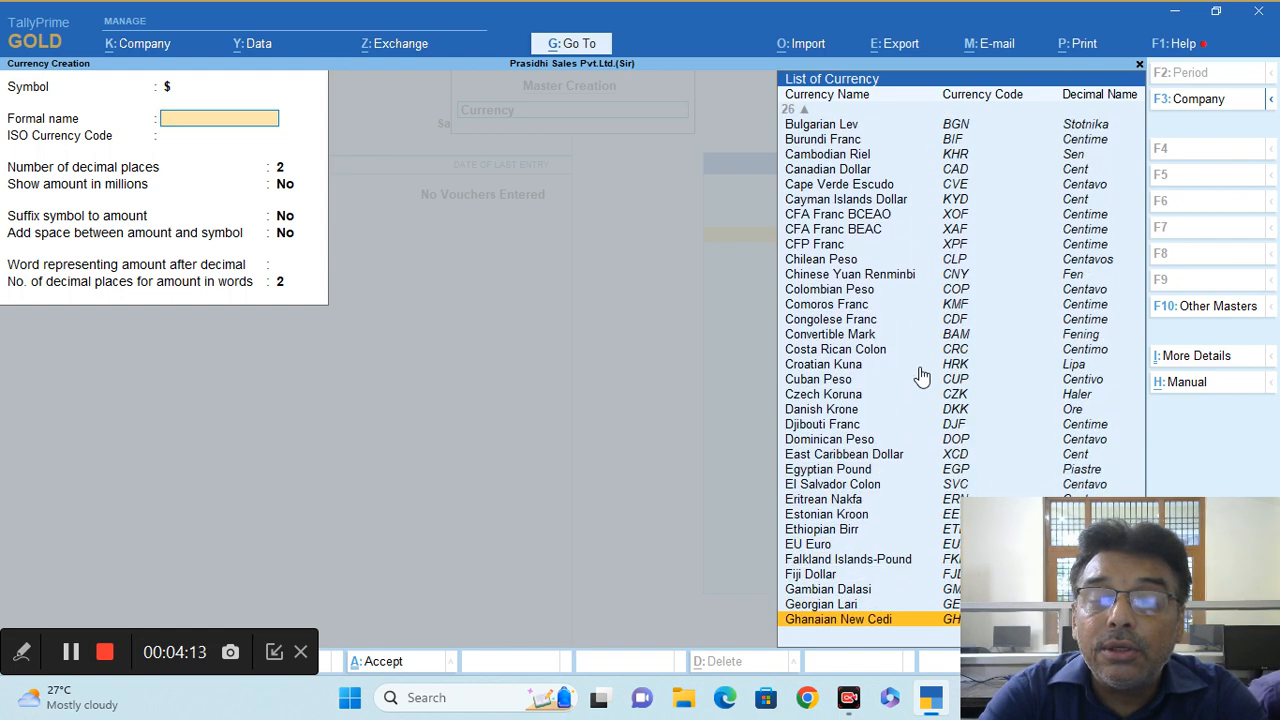
pyautogui.press('Down')
pyautogui.press('Down')
pyautogui.press('Down')
pyautogui.press('Down')
pyautogui.press('Down')
pyautogui.press('Down')
pyautogui.press('Down')
pyautogui.press('Down')
pyautogui.press('Down')
pyautogui.press('Down')
pyautogui.press('Down')
pyautogui.press('Down')
pyautogui.press('Down')
pyautogui.press('Down')
pyautogui.press('Down')
pyautogui.press('Down')
pyautogui.press('Down')
pyautogui.press('Down')
pyautogui.press('Down')
pyautogui.press('Down')
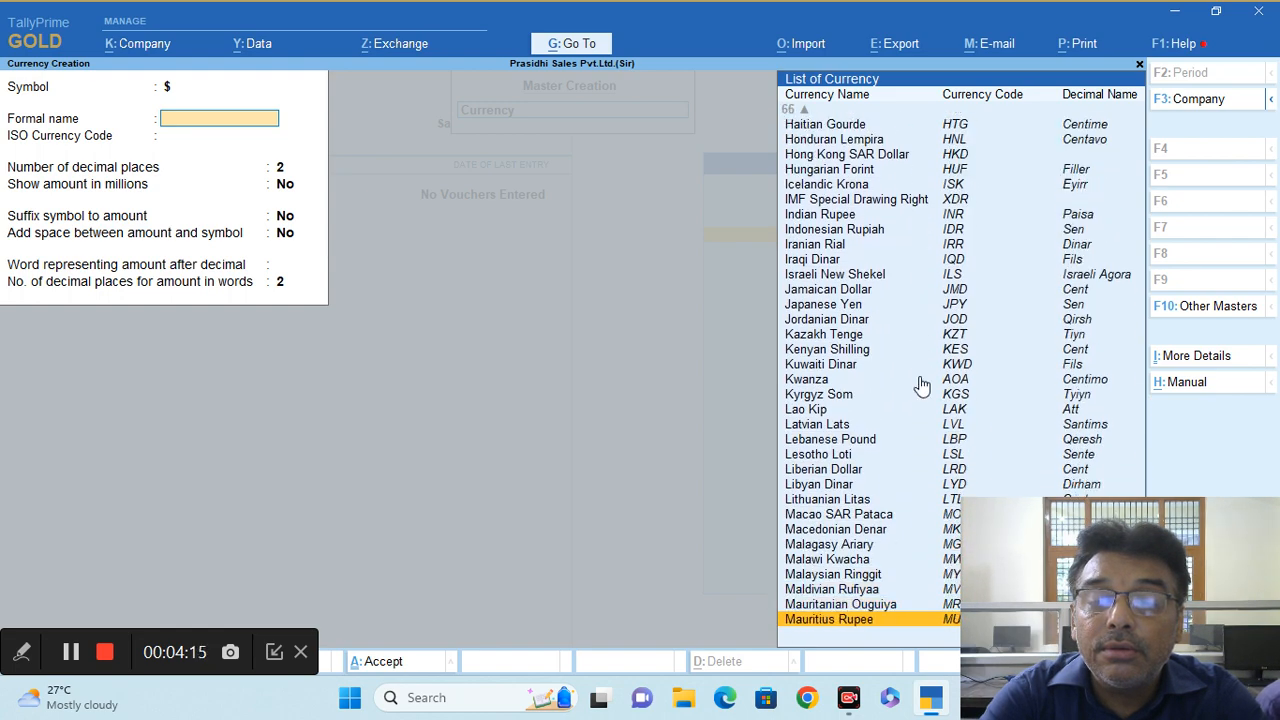
pyautogui.press('Down')
pyautogui.press('Down')
pyautogui.press('Down')
pyautogui.press('Down')
pyautogui.press('Down')
pyautogui.press('Down')
pyautogui.press('Down')
pyautogui.press('Down')
pyautogui.press('Down')
pyautogui.press('Down')
pyautogui.press('Down')
pyautogui.press('Down')
pyautogui.press('Down')
pyautogui.press('Down')
pyautogui.press('Down')
pyautogui.press('Down')
pyautogui.press('Down')
pyautogui.press('Down')
pyautogui.press('Down')
pyautogui.press('Down')
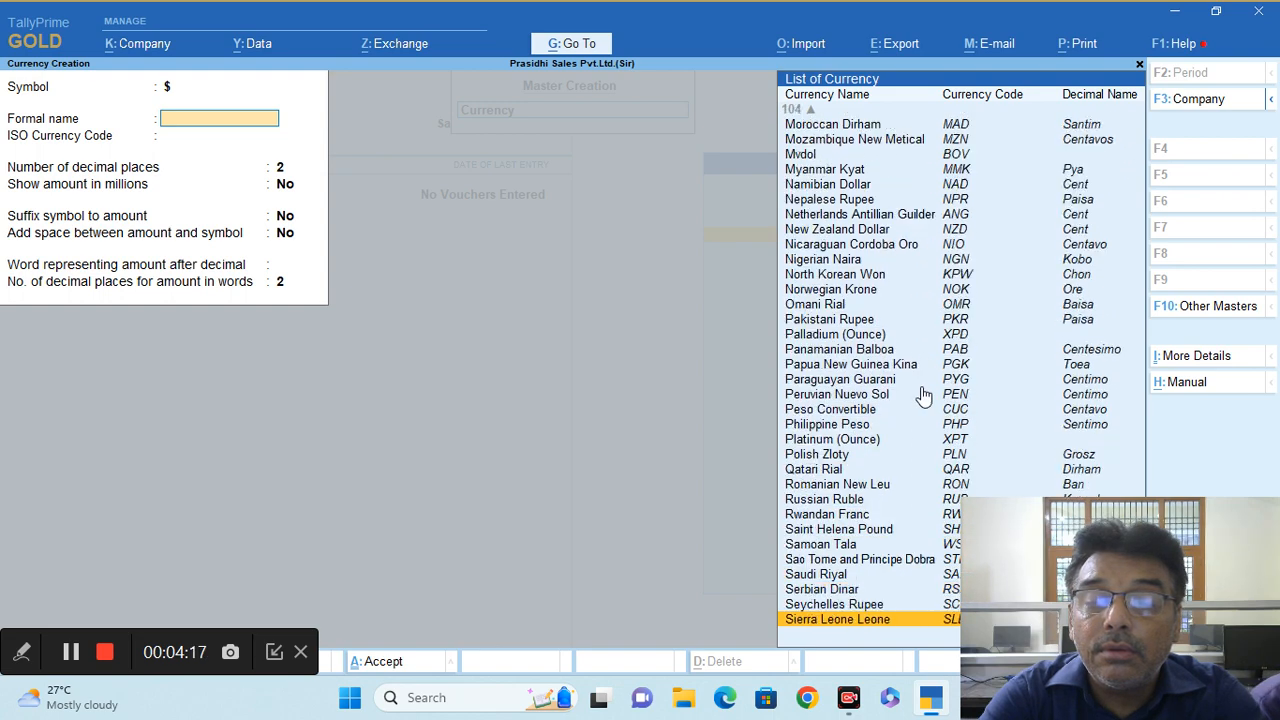
pyautogui.press('Down')
pyautogui.press('Down')
pyautogui.press('Down')
pyautogui.press('Down')
pyautogui.press('Down')
pyautogui.press('Down')
pyautogui.press('Down')
pyautogui.press('Down')
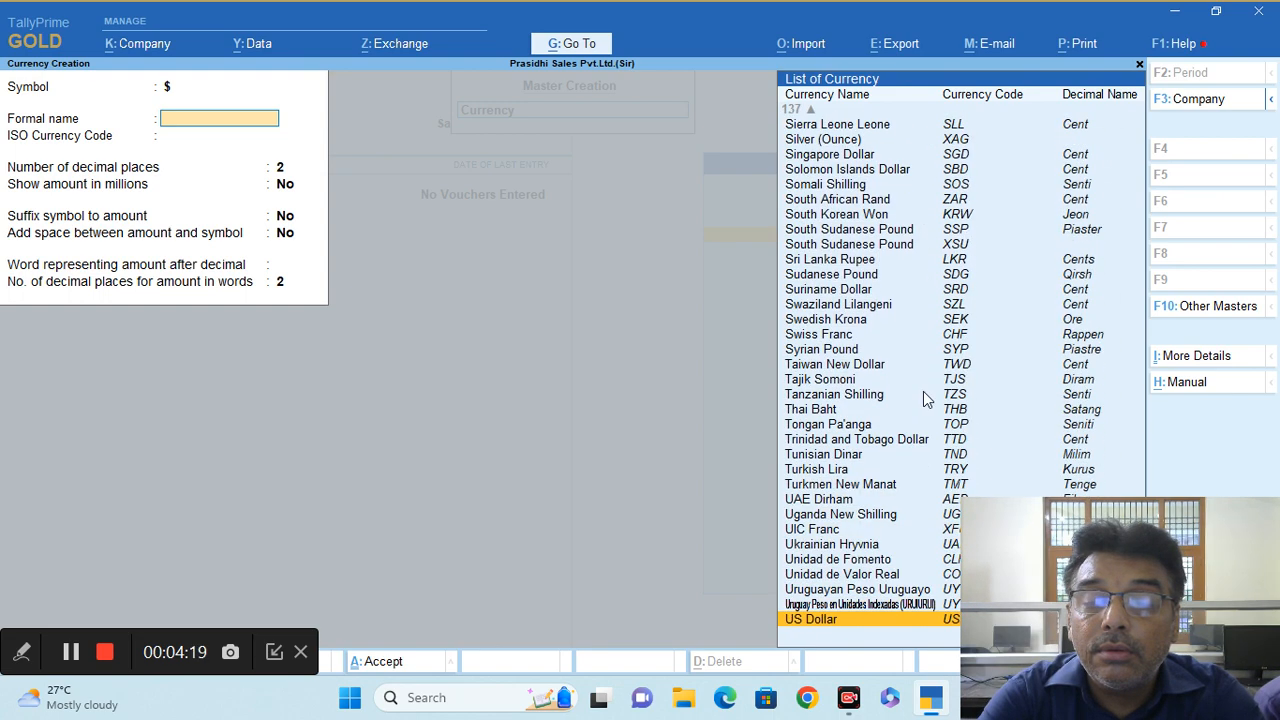
pyautogui.press('Down')
pyautogui.press('Down')
pyautogui.press('Down')
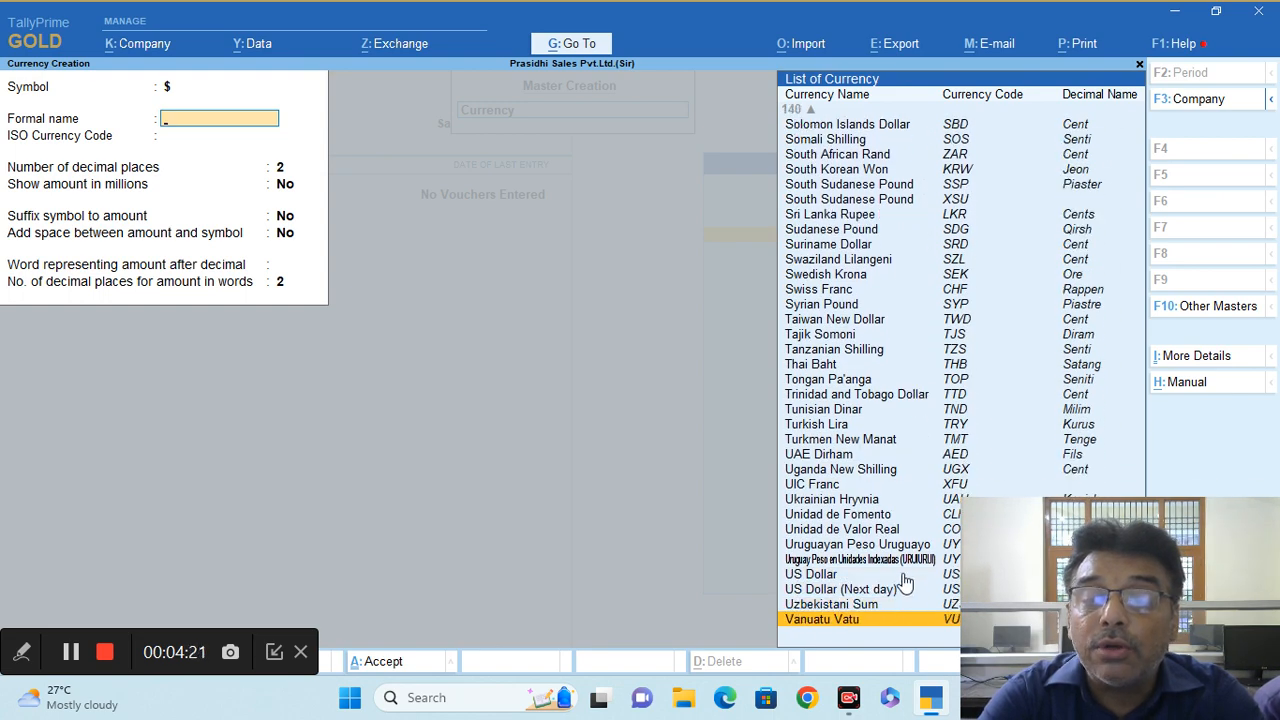
pyautogui.click(822, 576)
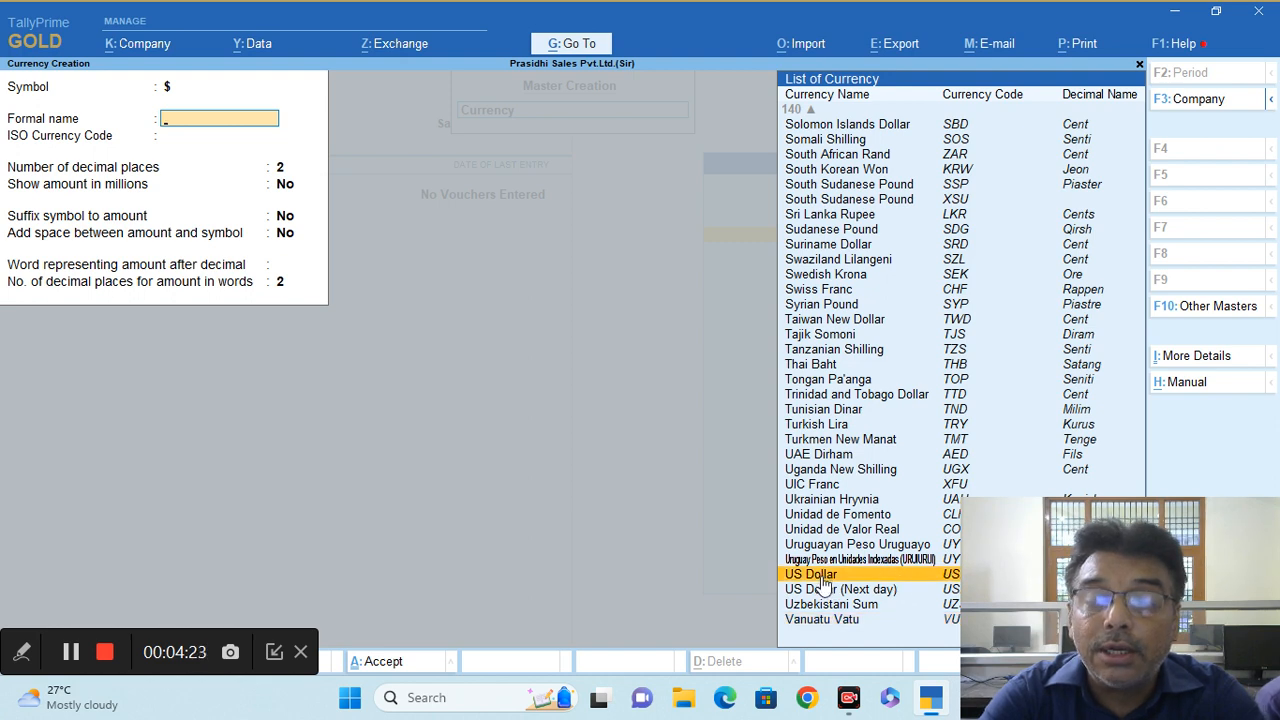
pyautogui.press('Return')
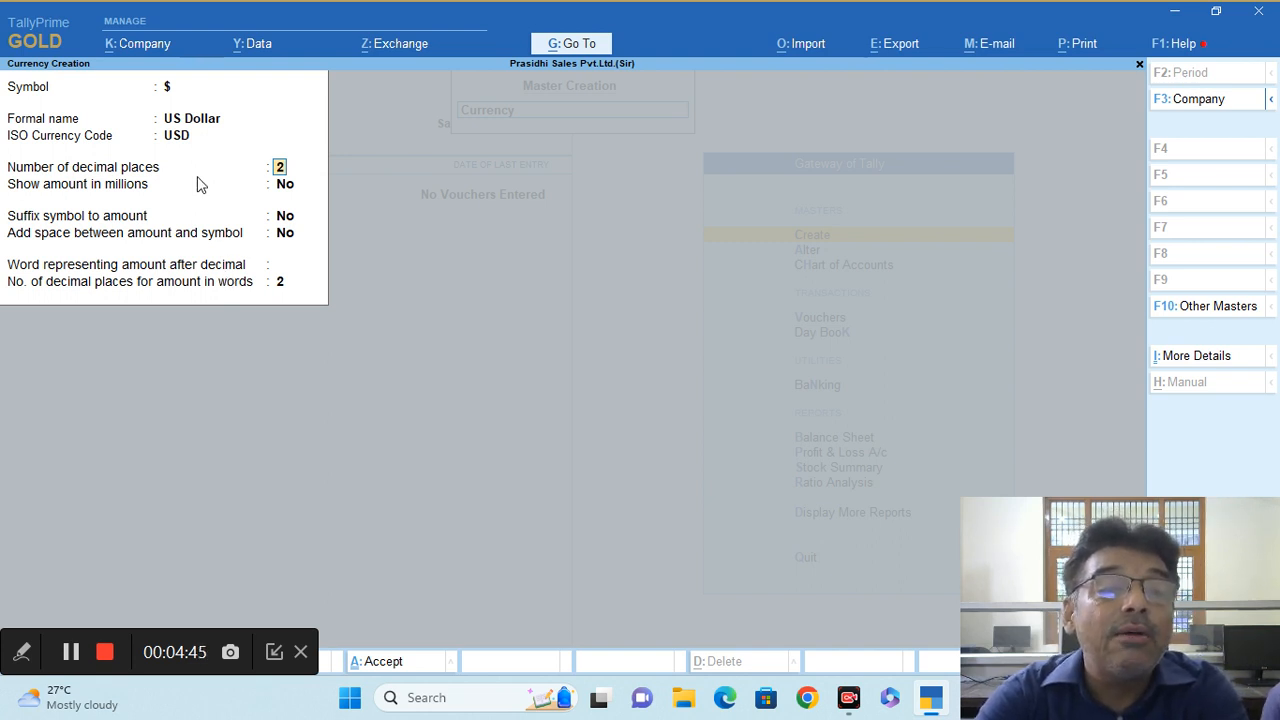
# Set the word representing the amount after decimal to cents, save the currency, and return to the Gateway of Tally.
pyautogui.click(285, 268)
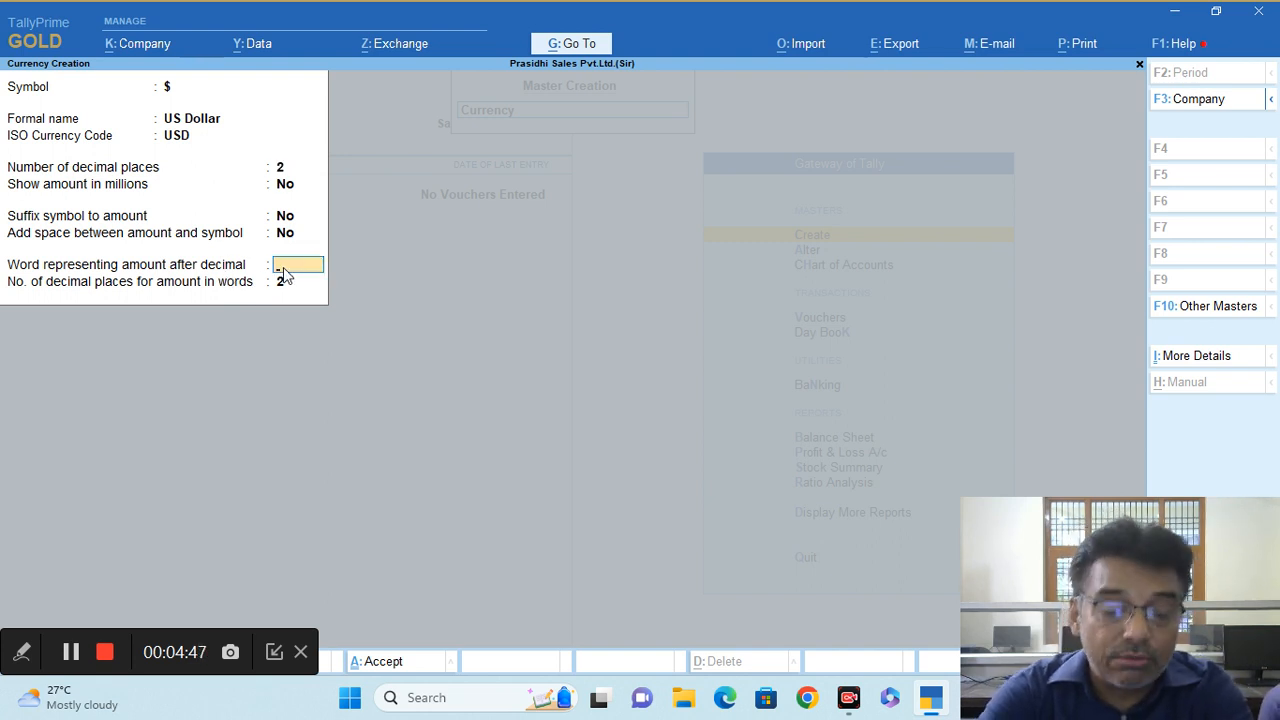
pyautogui.write('c')
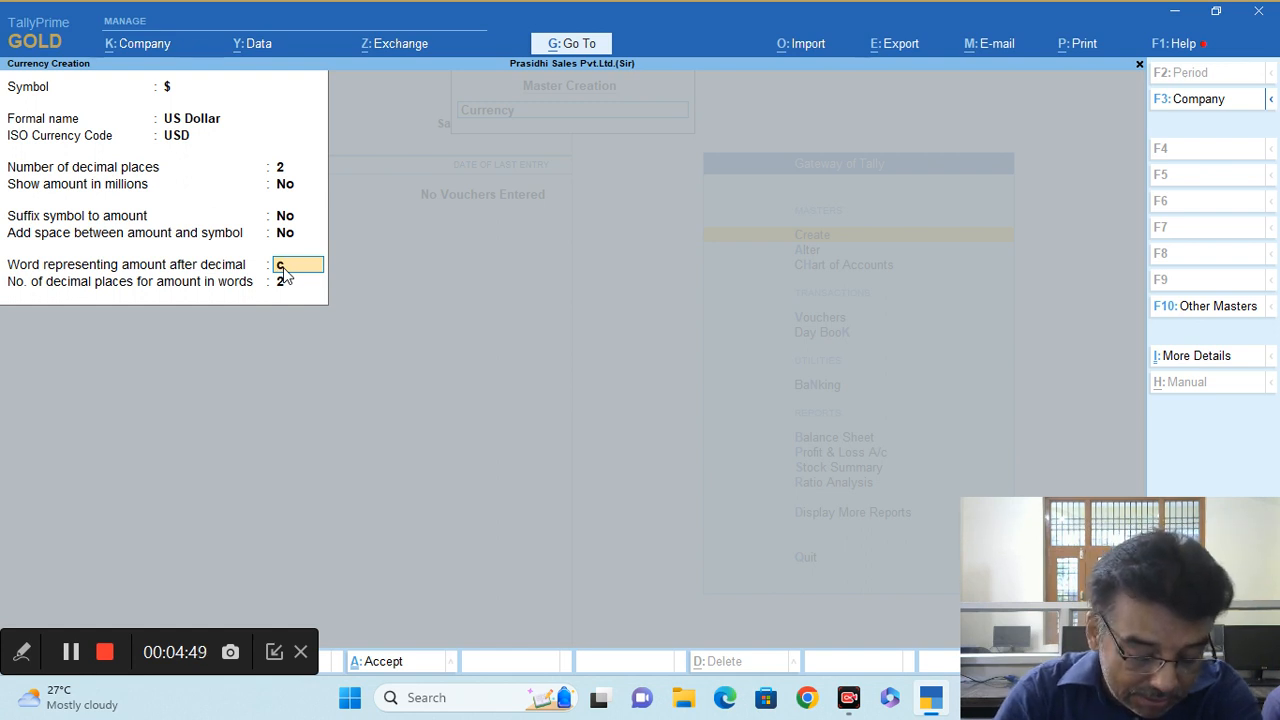
pyautogui.write('ents')
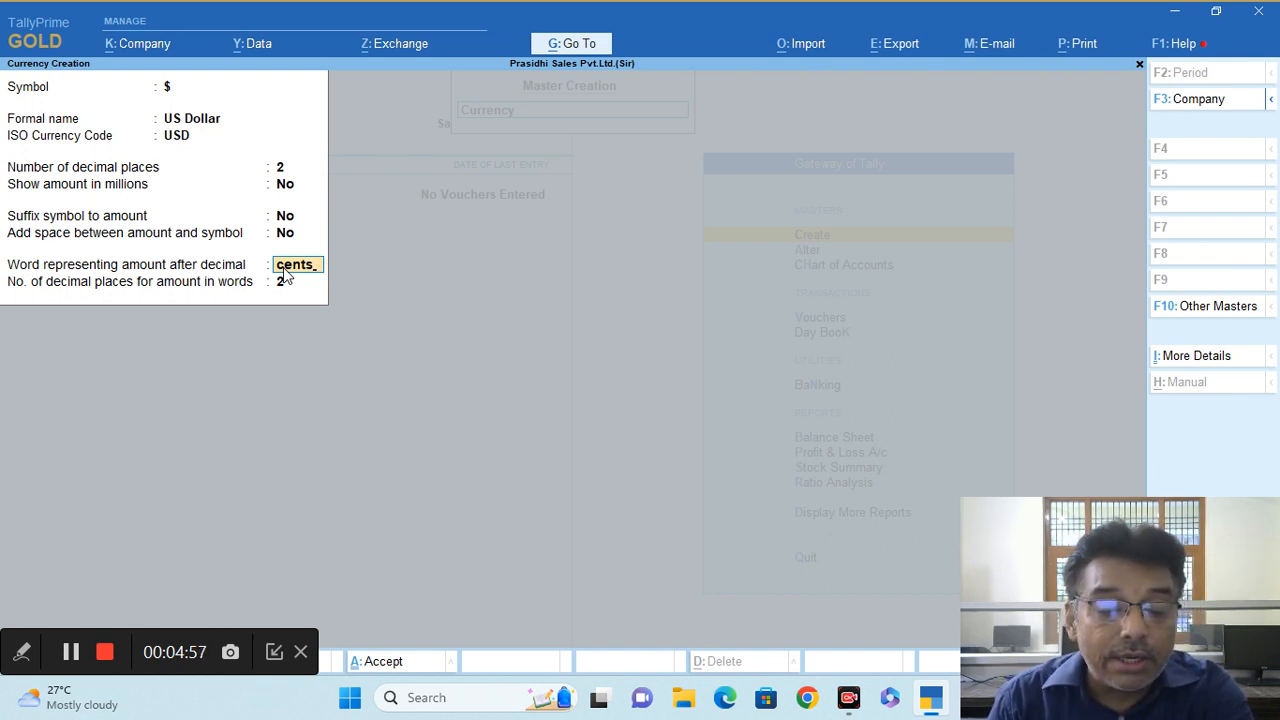
pyautogui.press('Return')
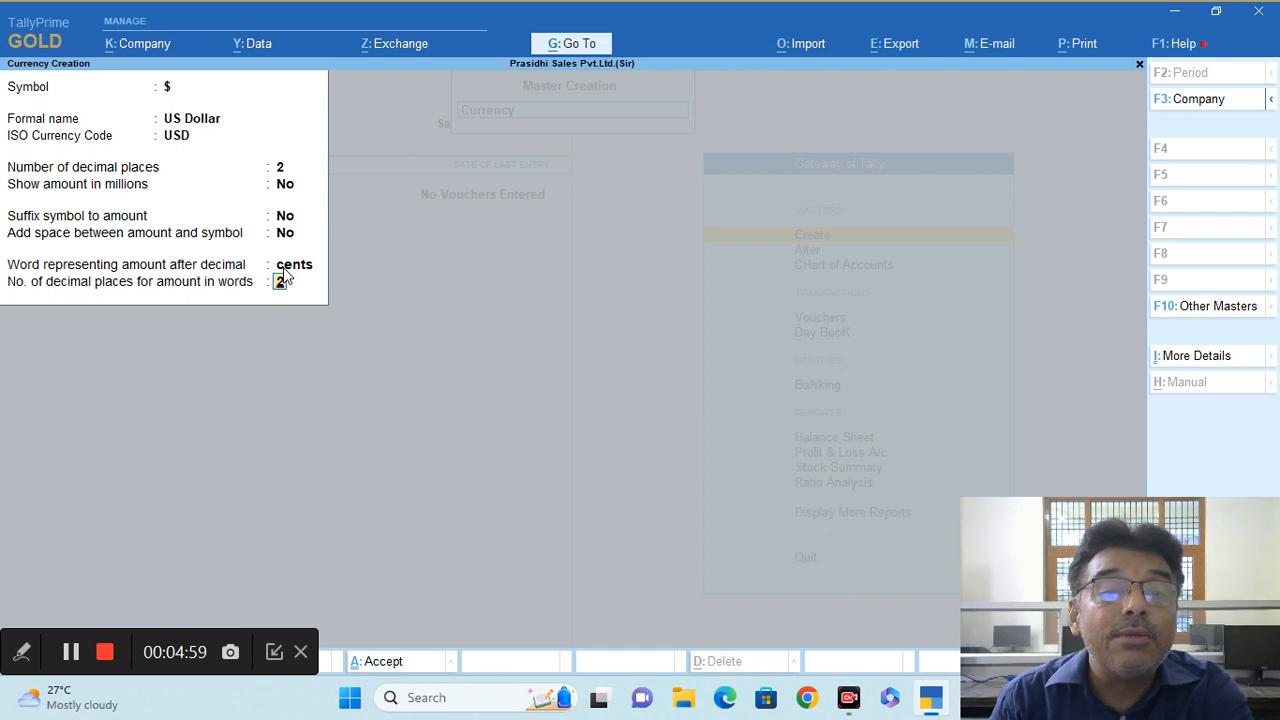
pyautogui.press('Return')
pyautogui.press('Return')
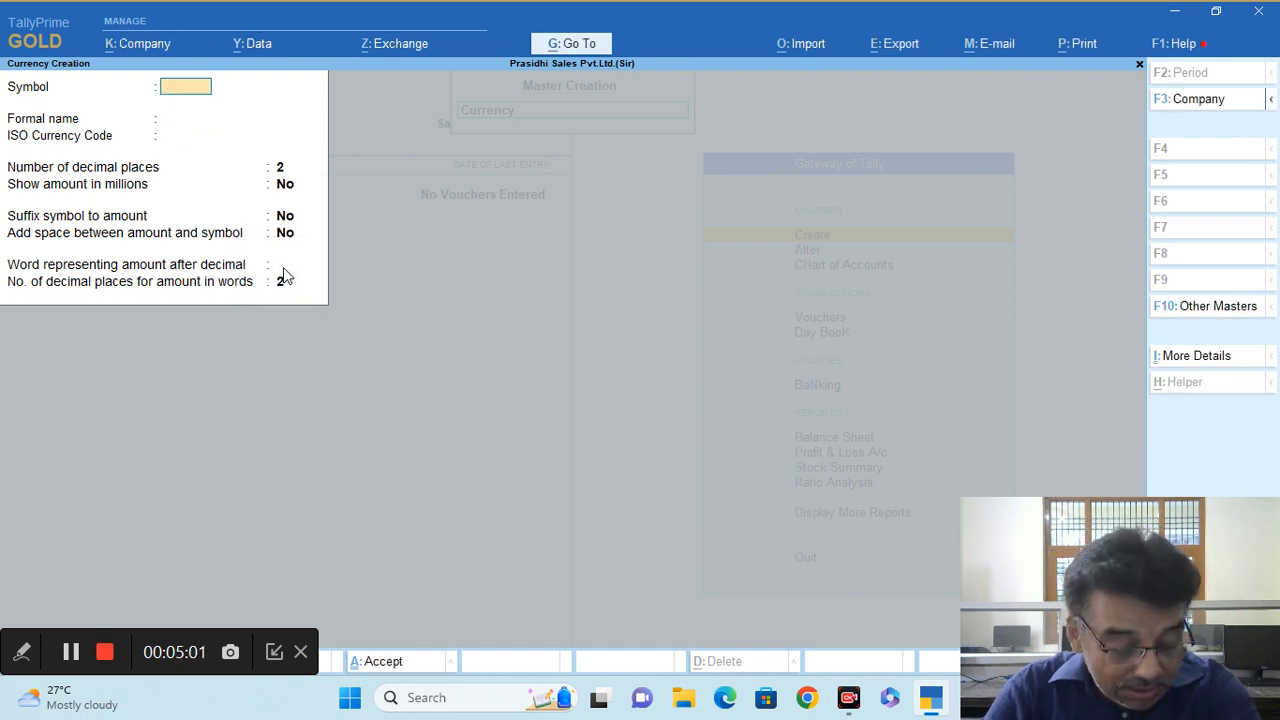
pyautogui.press('Escape')
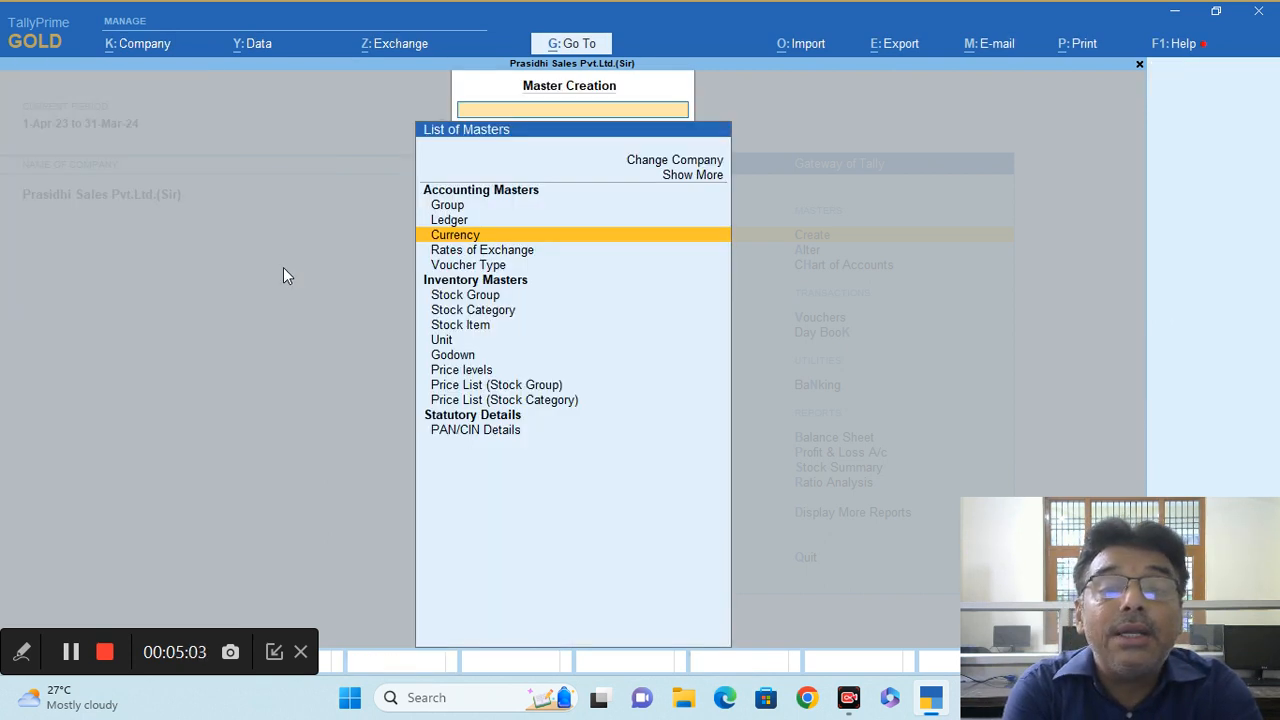
pyautogui.press('Escape')
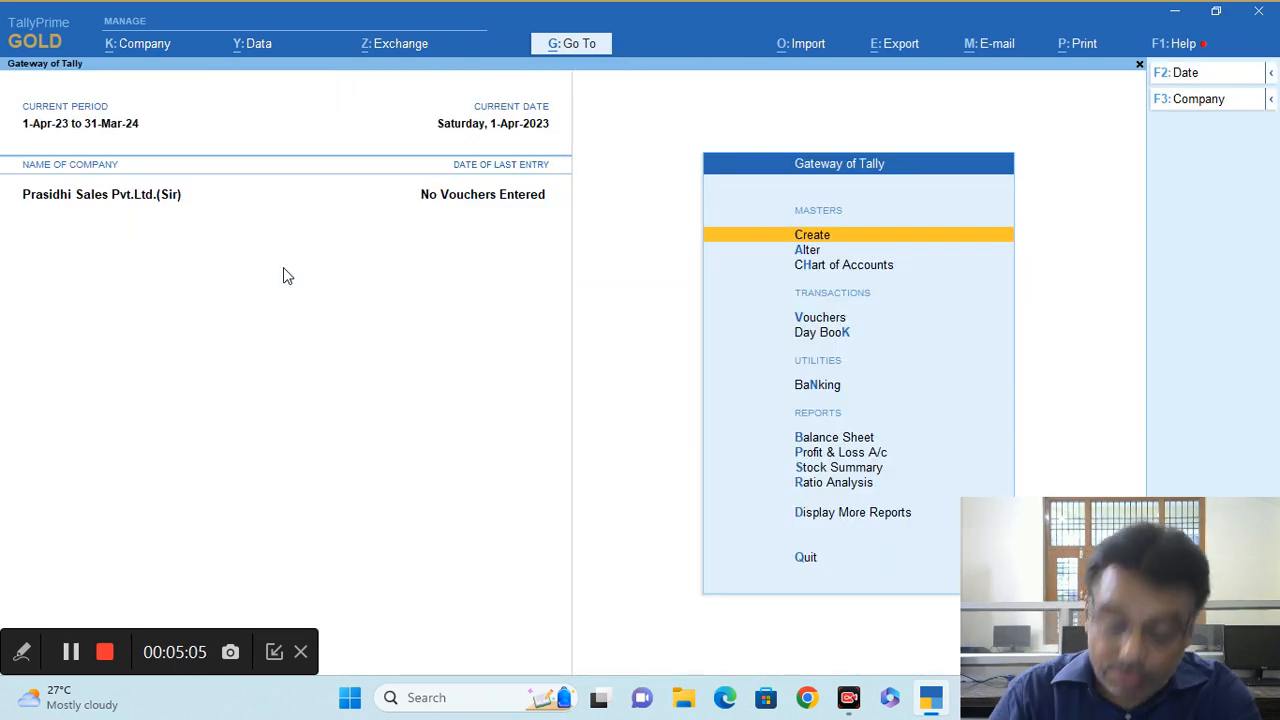
# Review the company's list of currencies in the Chart of Accounts and return to the Gateway of Tally.
pyautogui.press('Down')
pyautogui.press('Down')
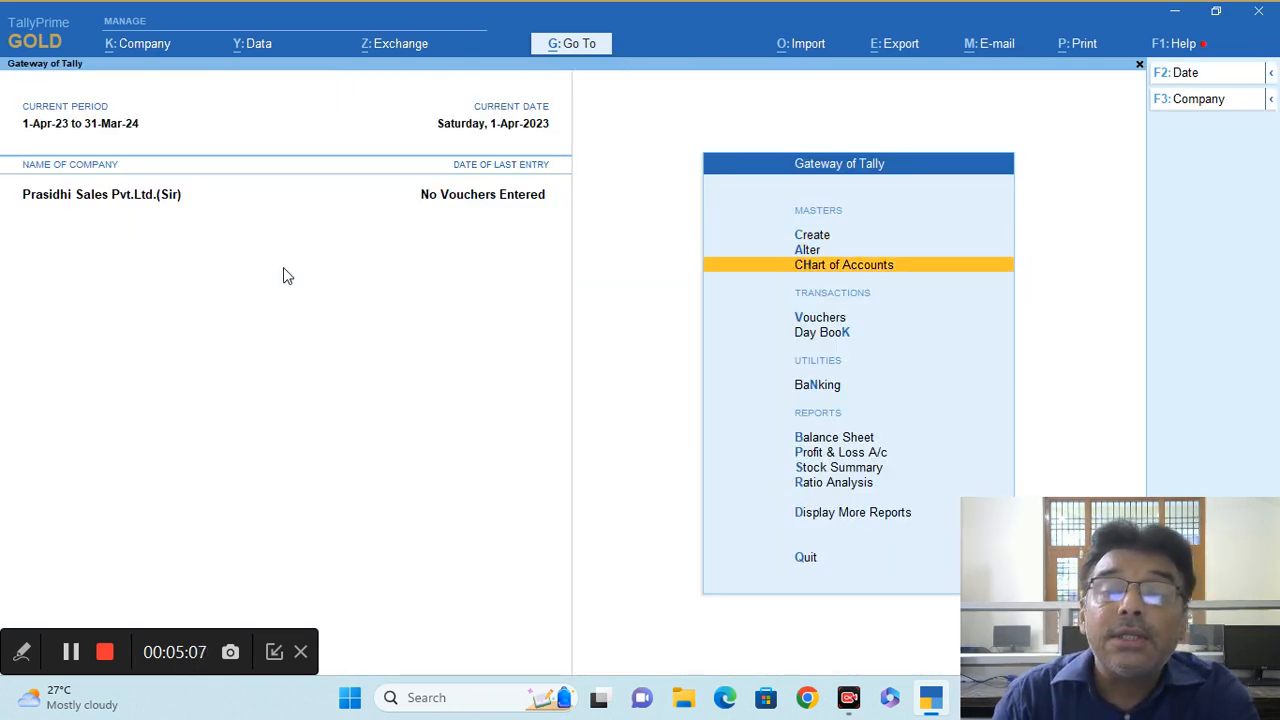
pyautogui.press('Return')
pyautogui.press('Down')
pyautogui.press('Down')
pyautogui.press('Down')
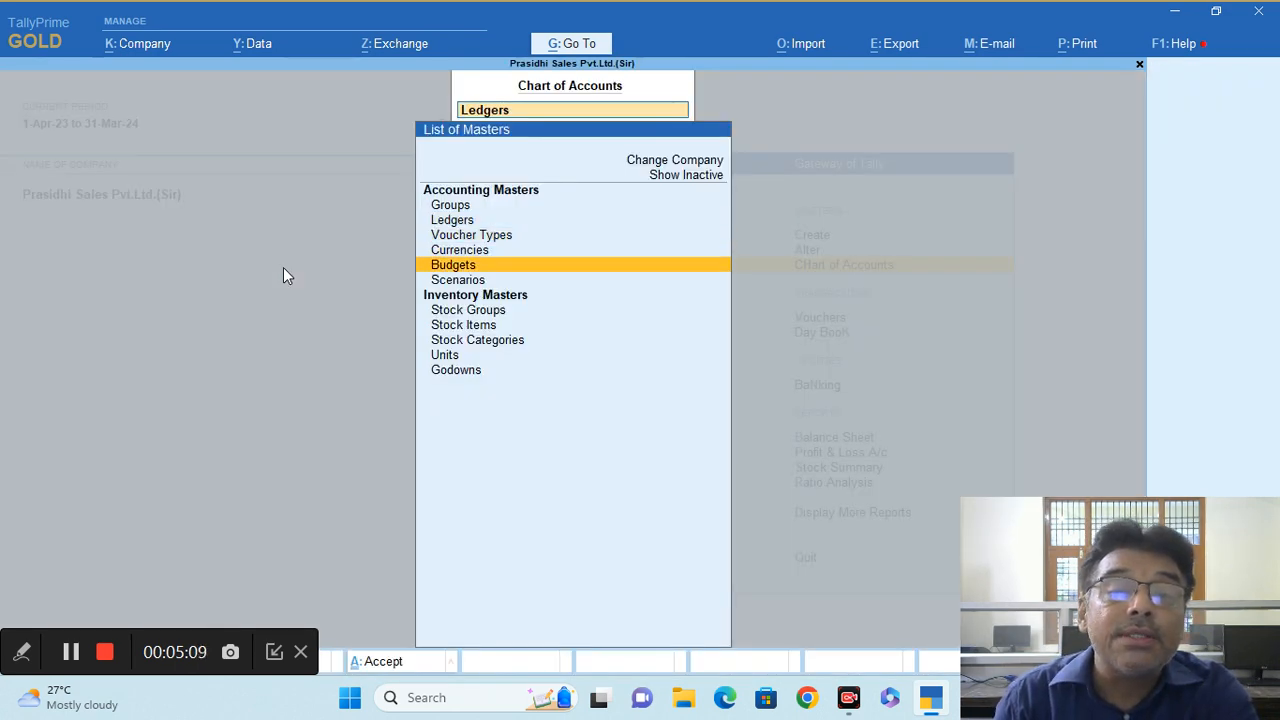
pyautogui.press('Up')
pyautogui.press('Return')
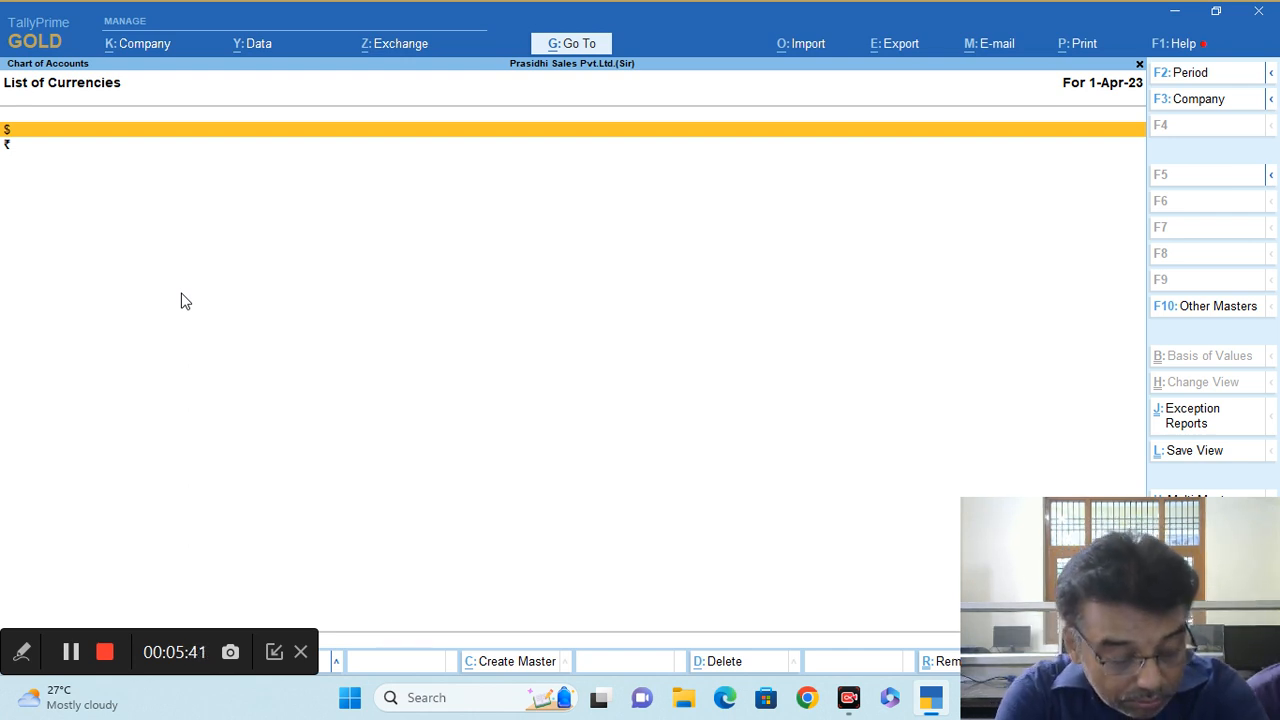
pyautogui.press('Escape')
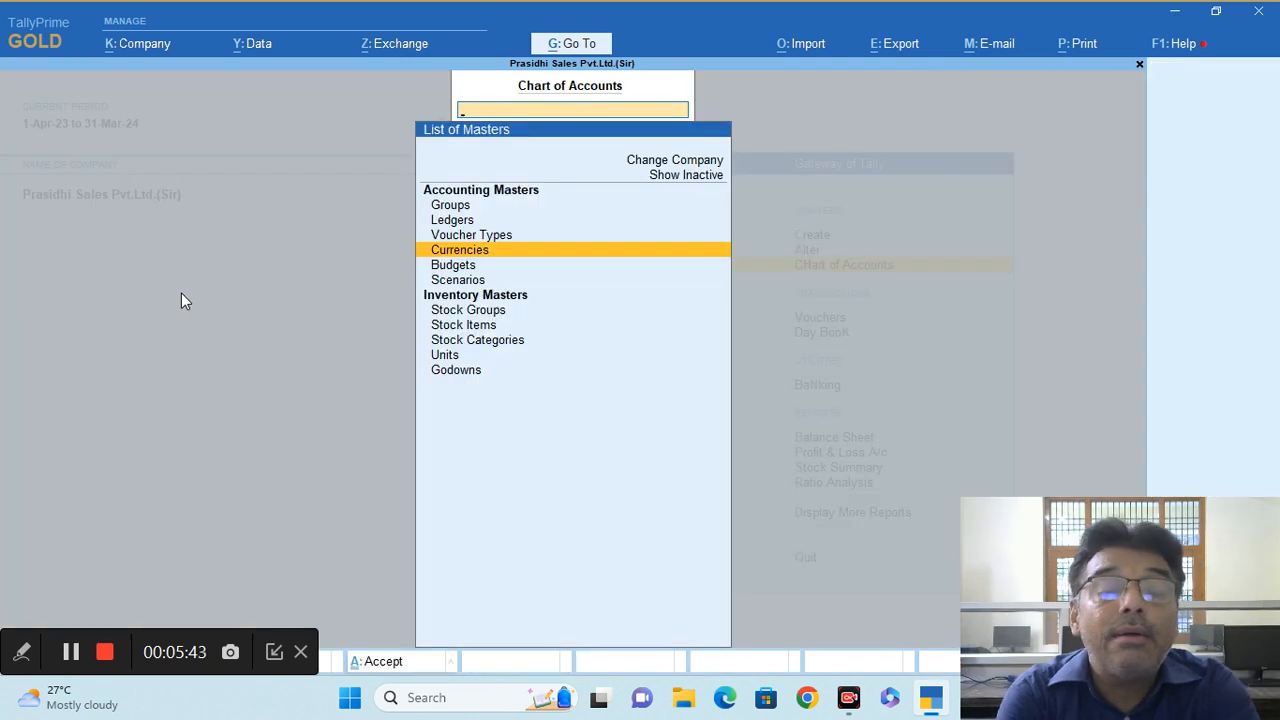
pyautogui.press('Escape')
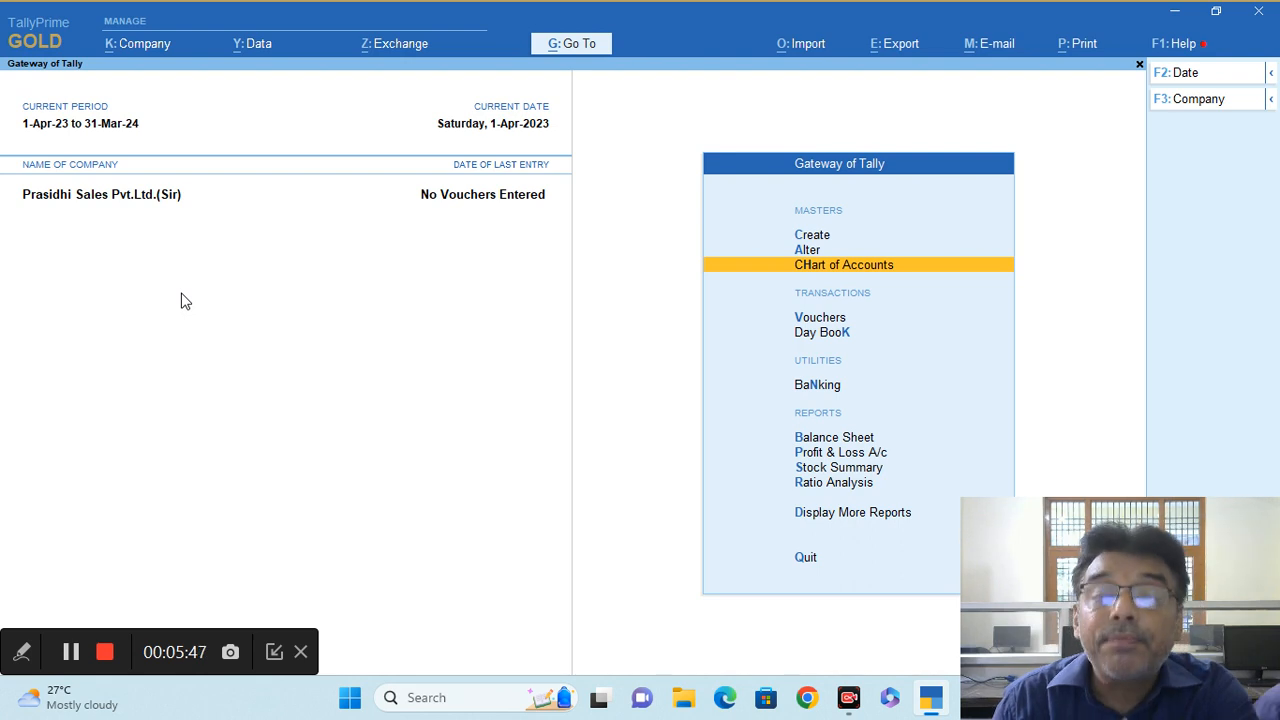
# Open the Rates of Exchange master for alteration and set the date for the rate of exchange to 10-May-23.
pyautogui.press('Up')
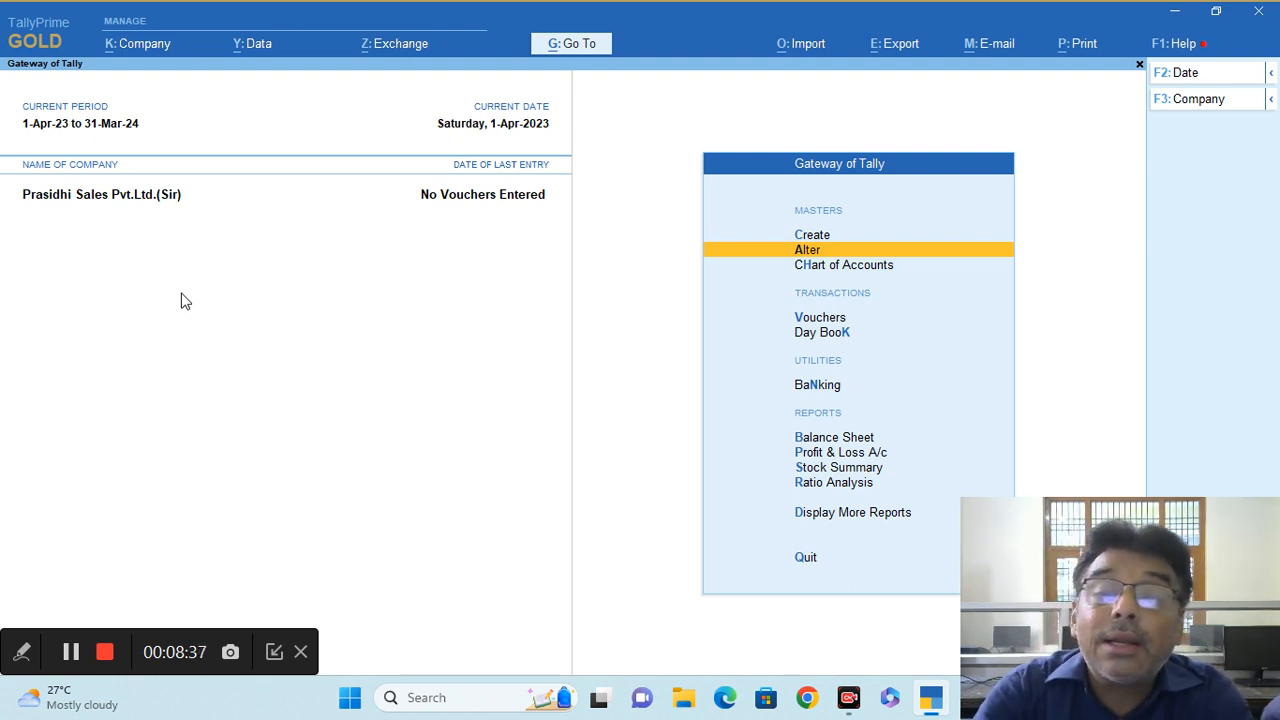
pyautogui.click(815, 252)
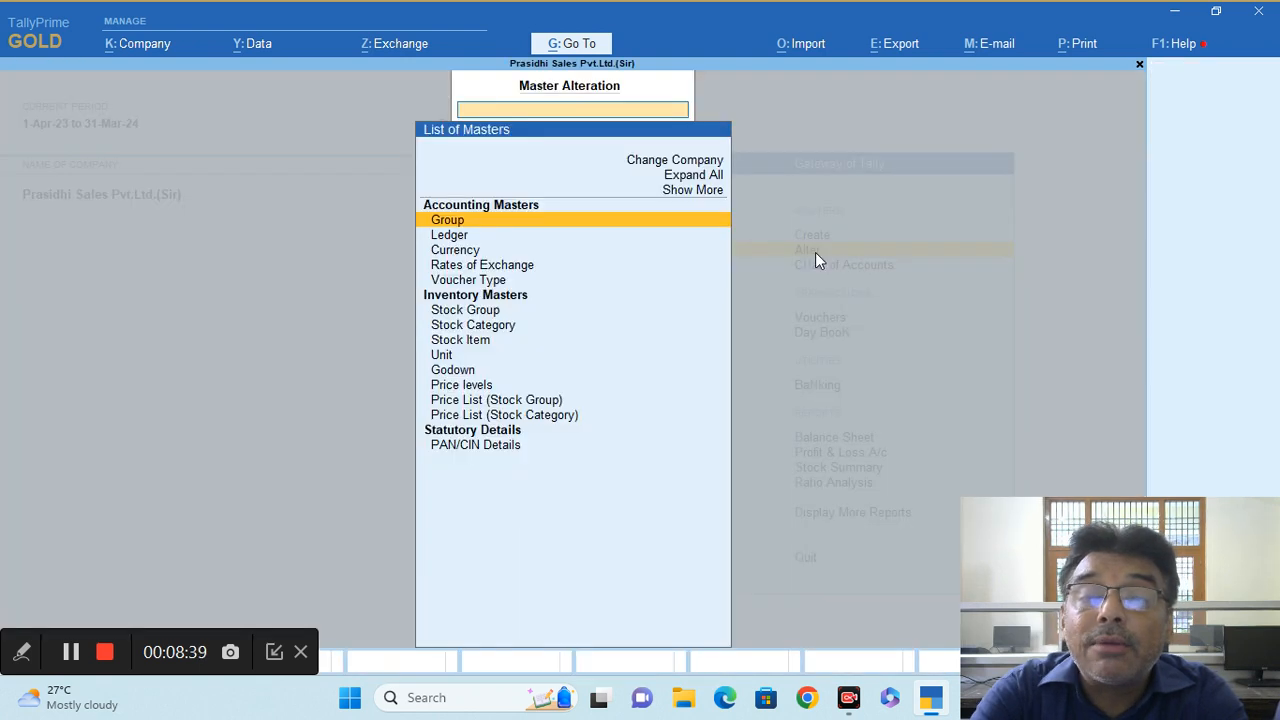
pyautogui.click(520, 268)
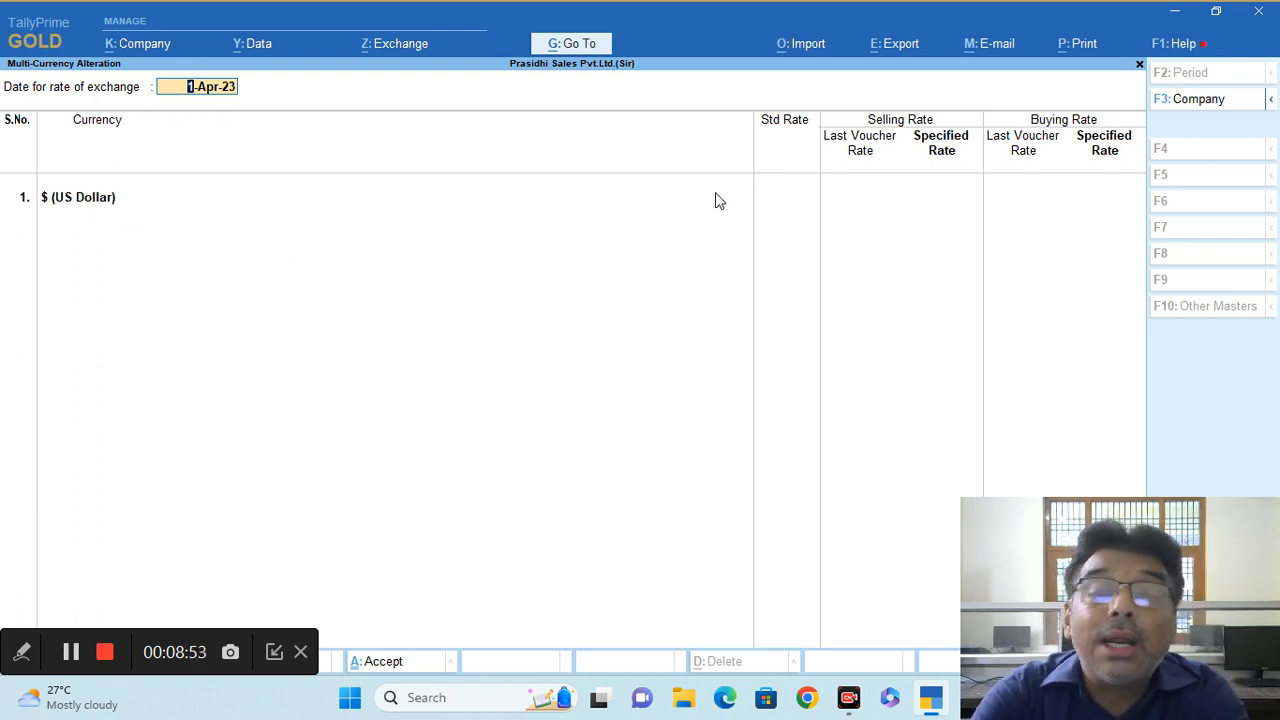
pyautogui.click(764, 197)
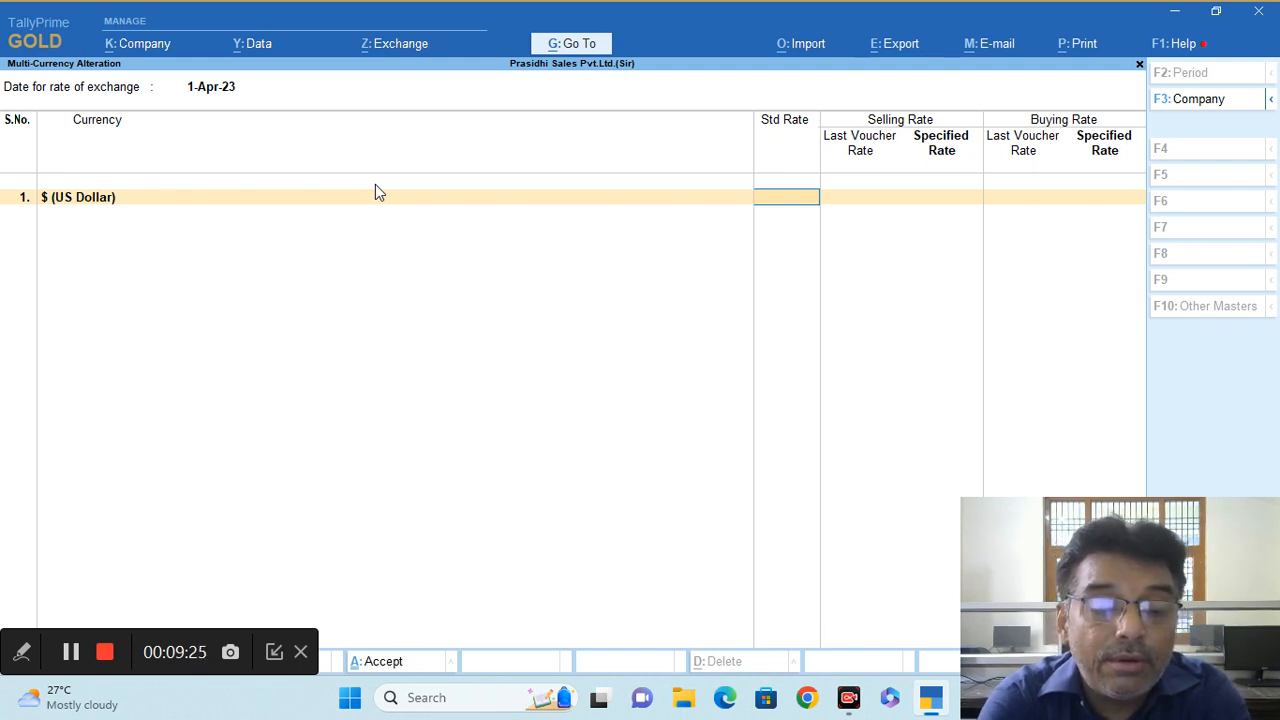
pyautogui.click(207, 91)
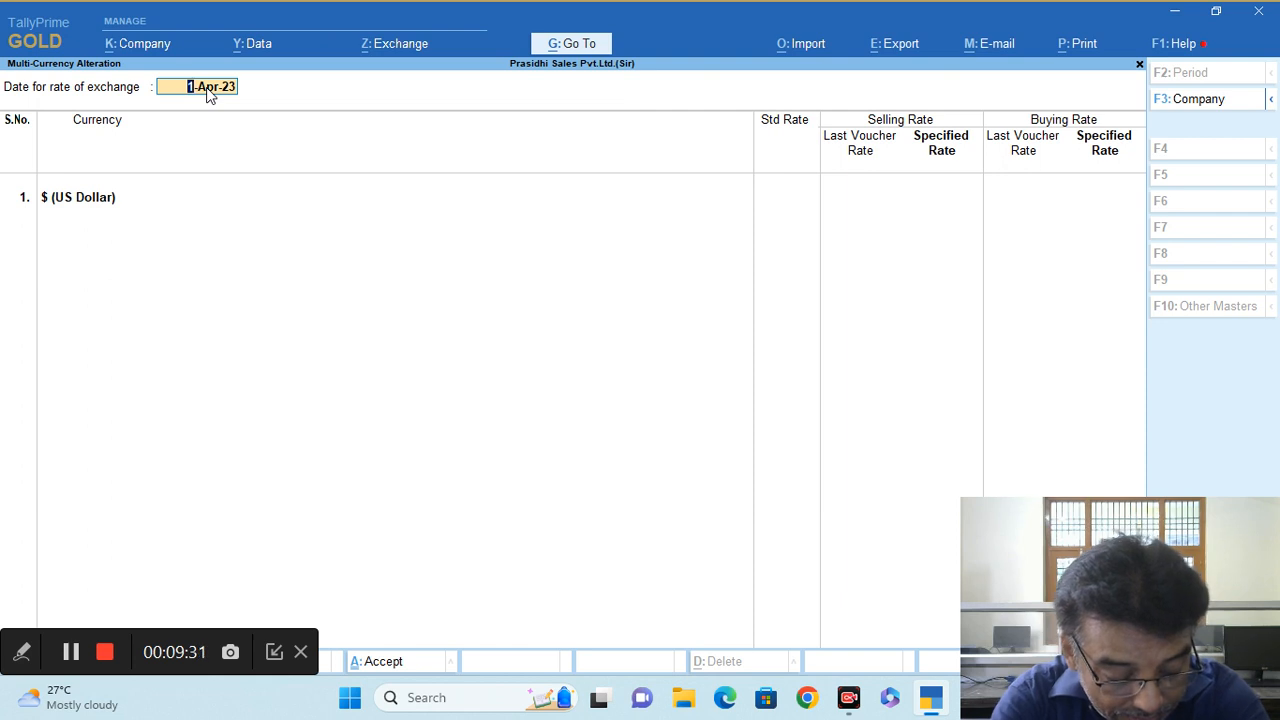
pyautogui.write('10-')
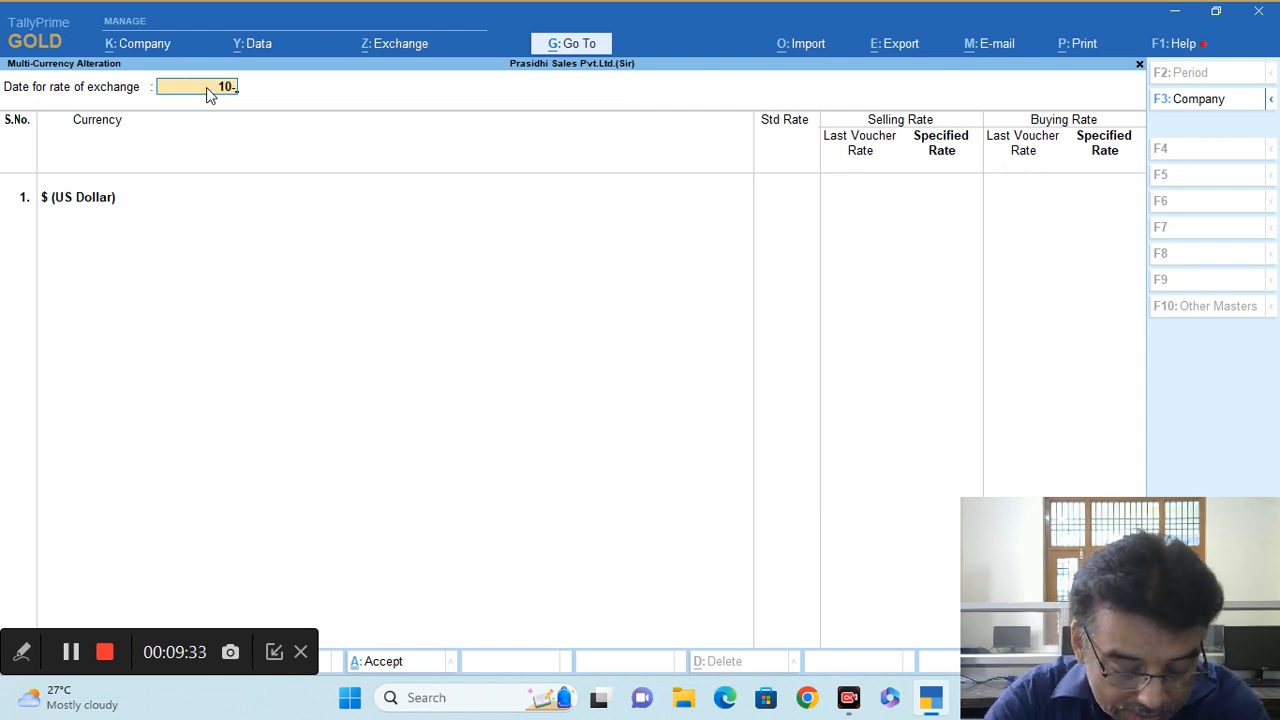
pyautogui.write('5')
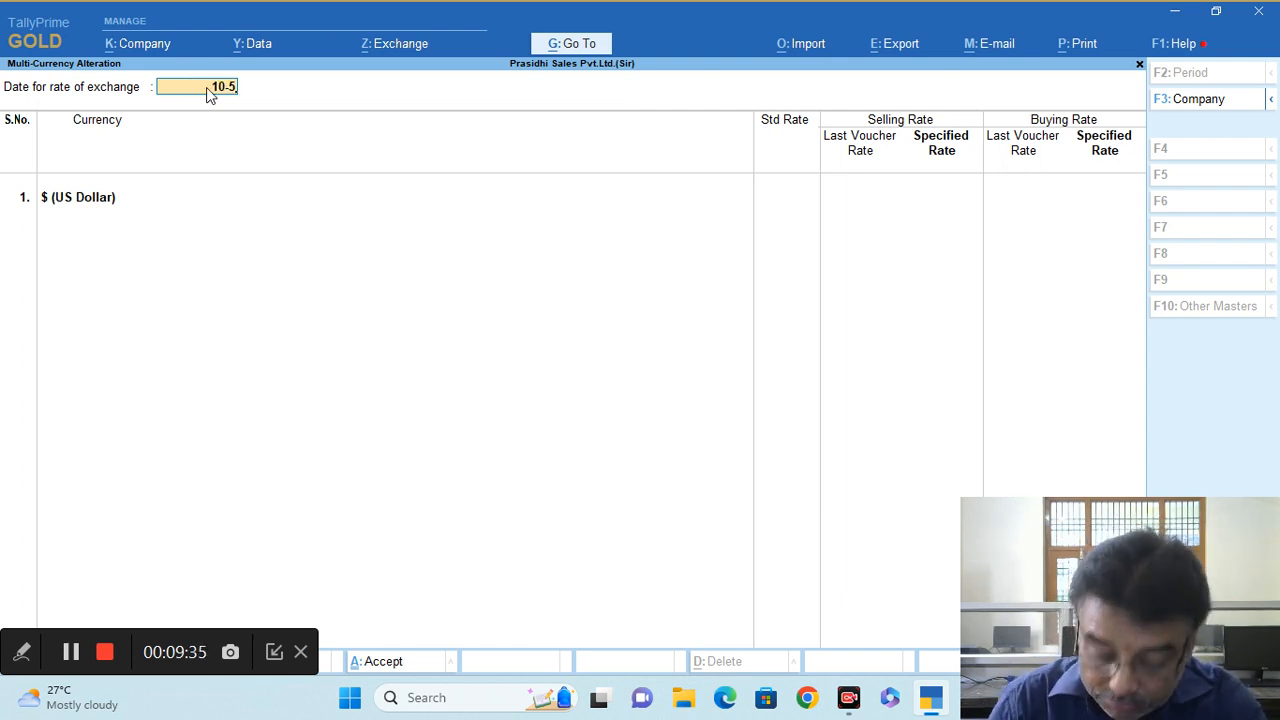
pyautogui.press('Return')
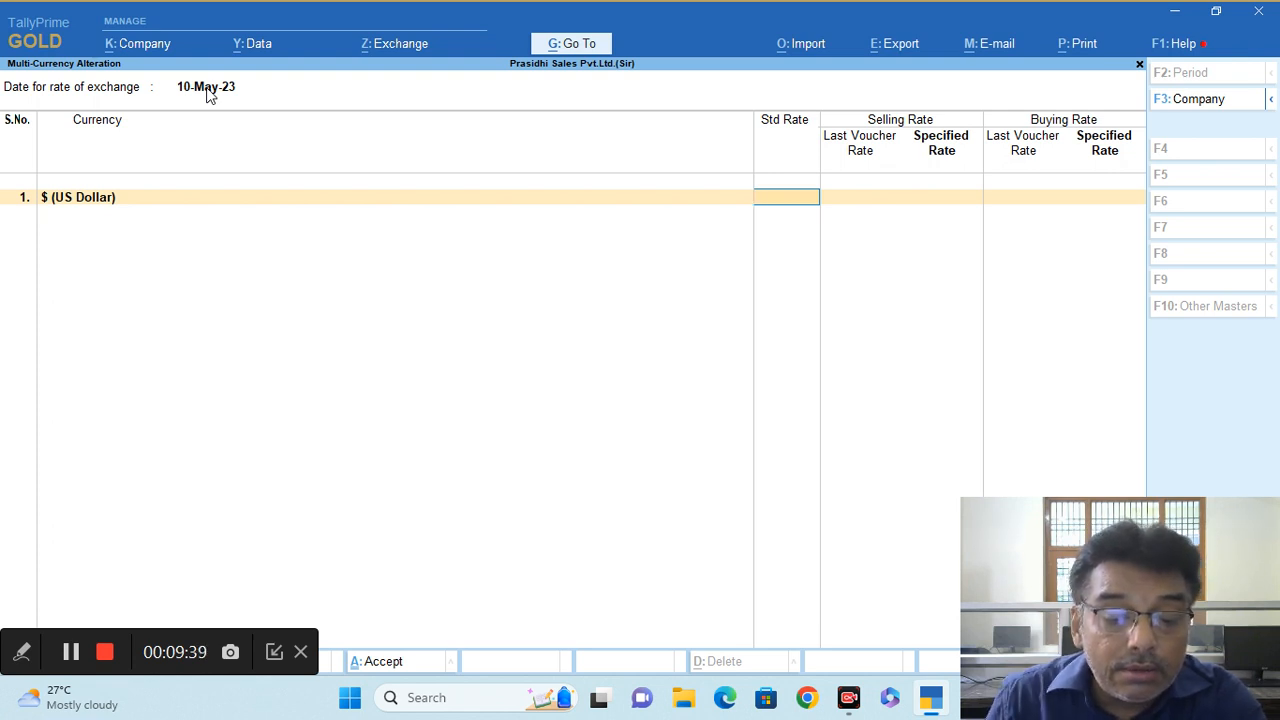
# Set the US Dollar's standard rate to 82.04 and its specified selling rate to 82.23.
pyautogui.write('82.04')
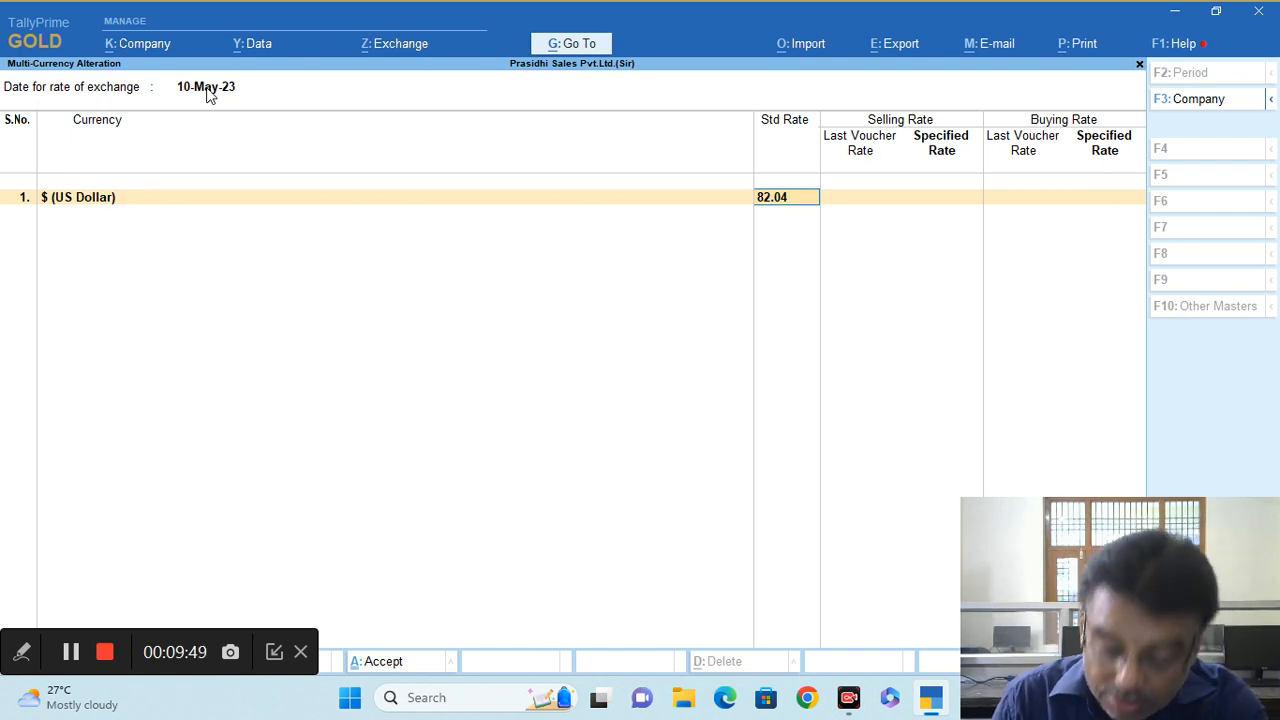
pyautogui.press('Return')
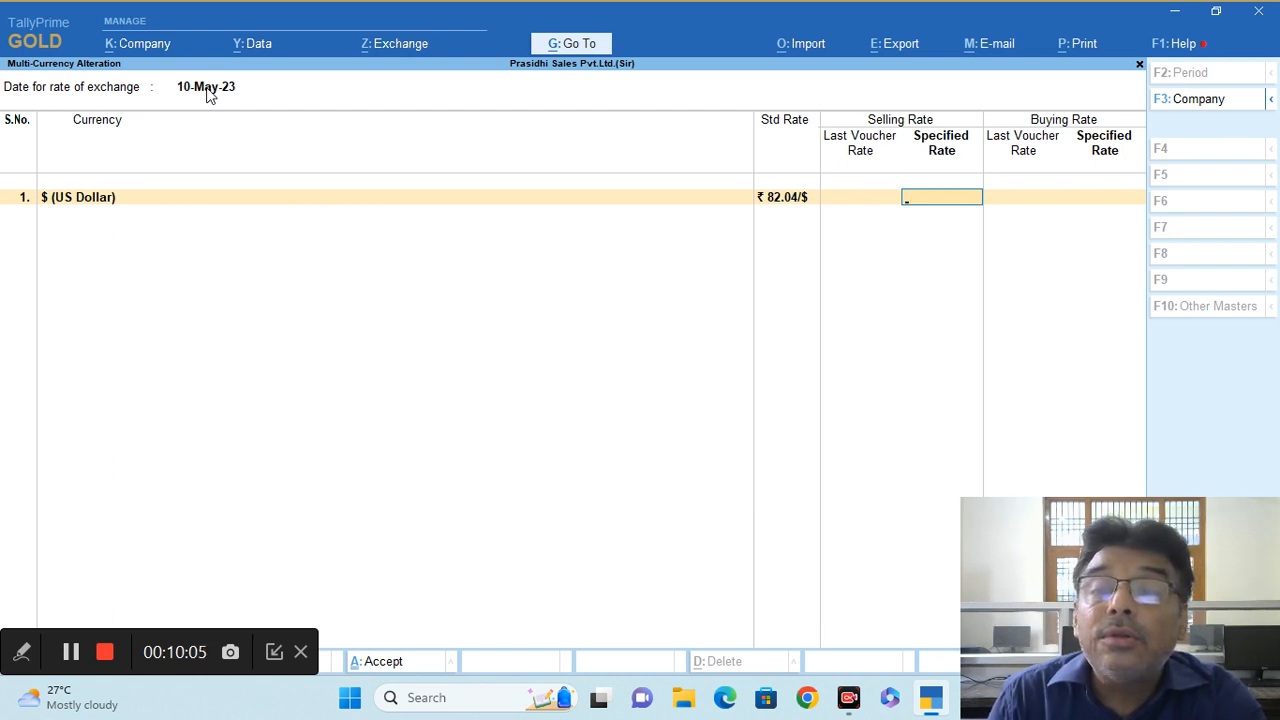
pyautogui.write('8')
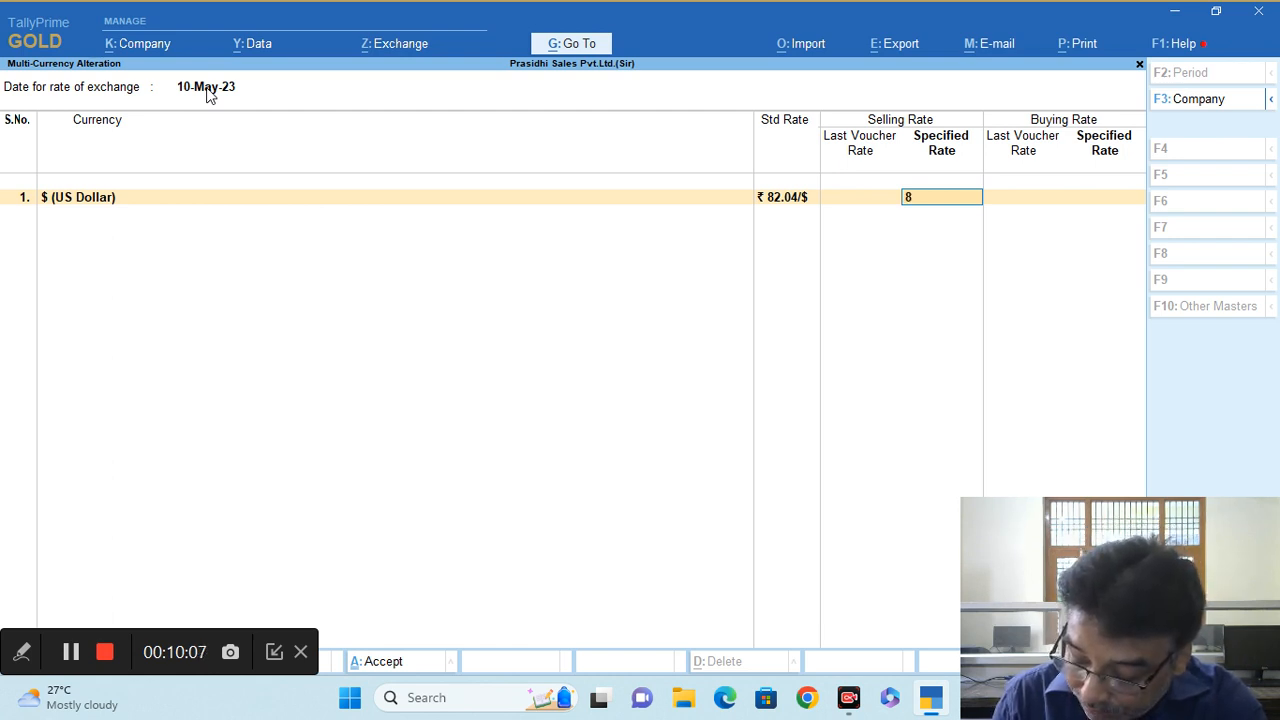
pyautogui.write('2')
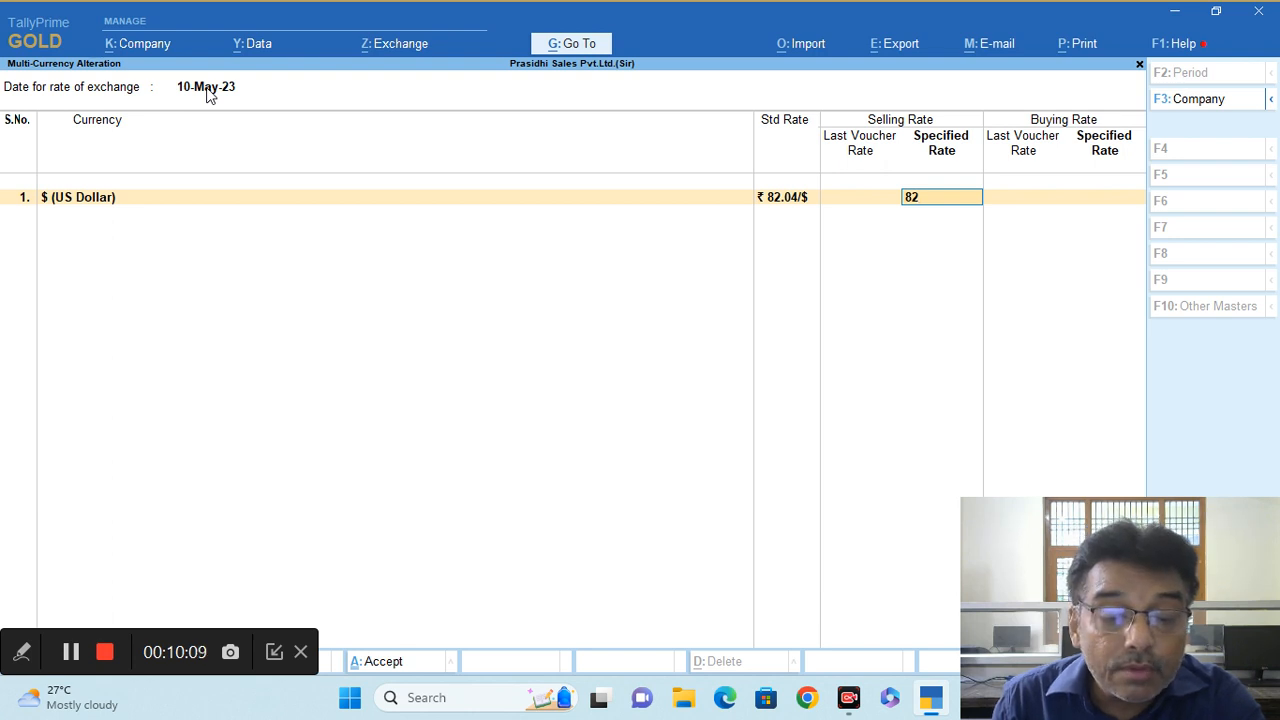
pyautogui.write('.2')
pyautogui.write('3')
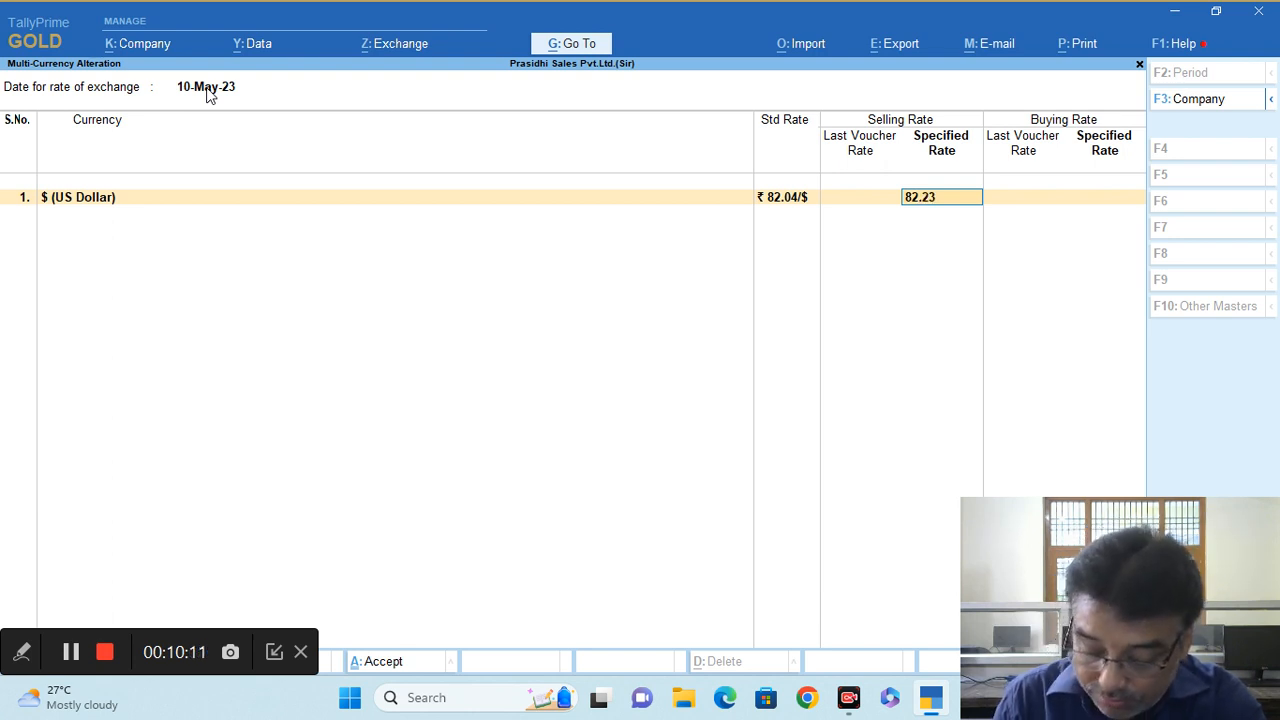
pyautogui.press('Return')
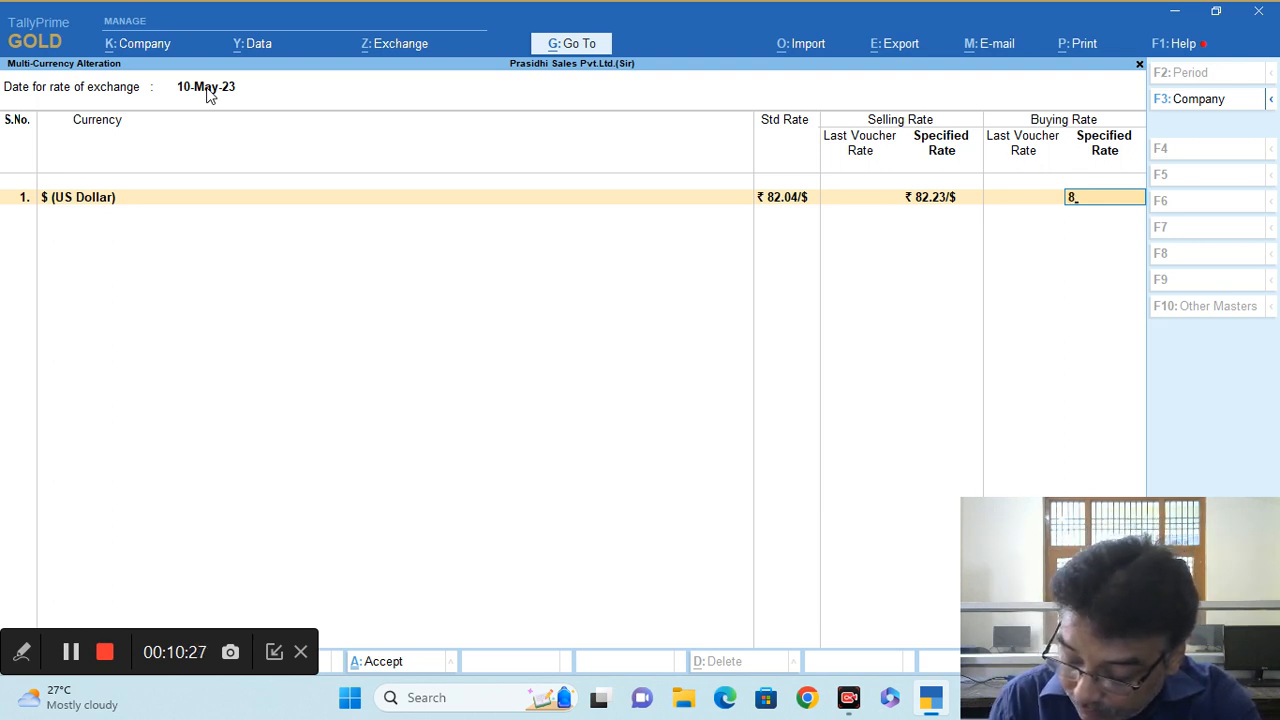
# Set the US Dollar's specified buying rate to 82 and save the rates of exchange.
pyautogui.write('2')
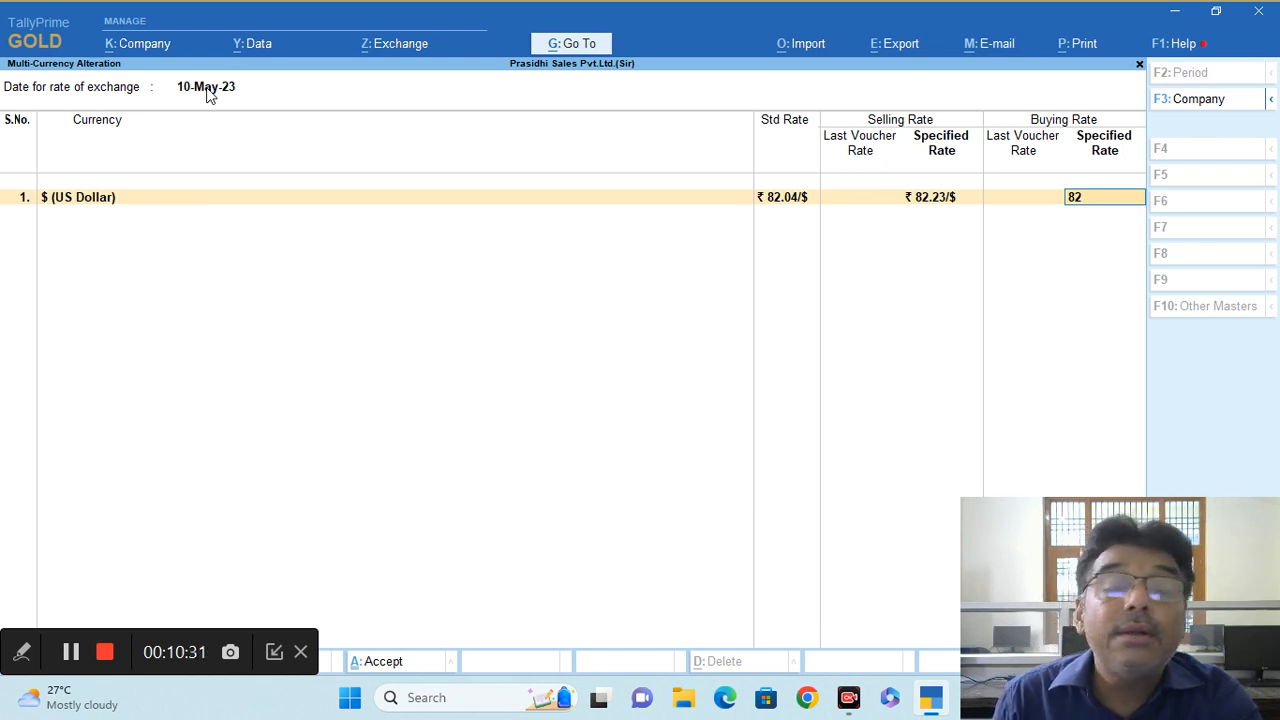
pyautogui.press('Return')
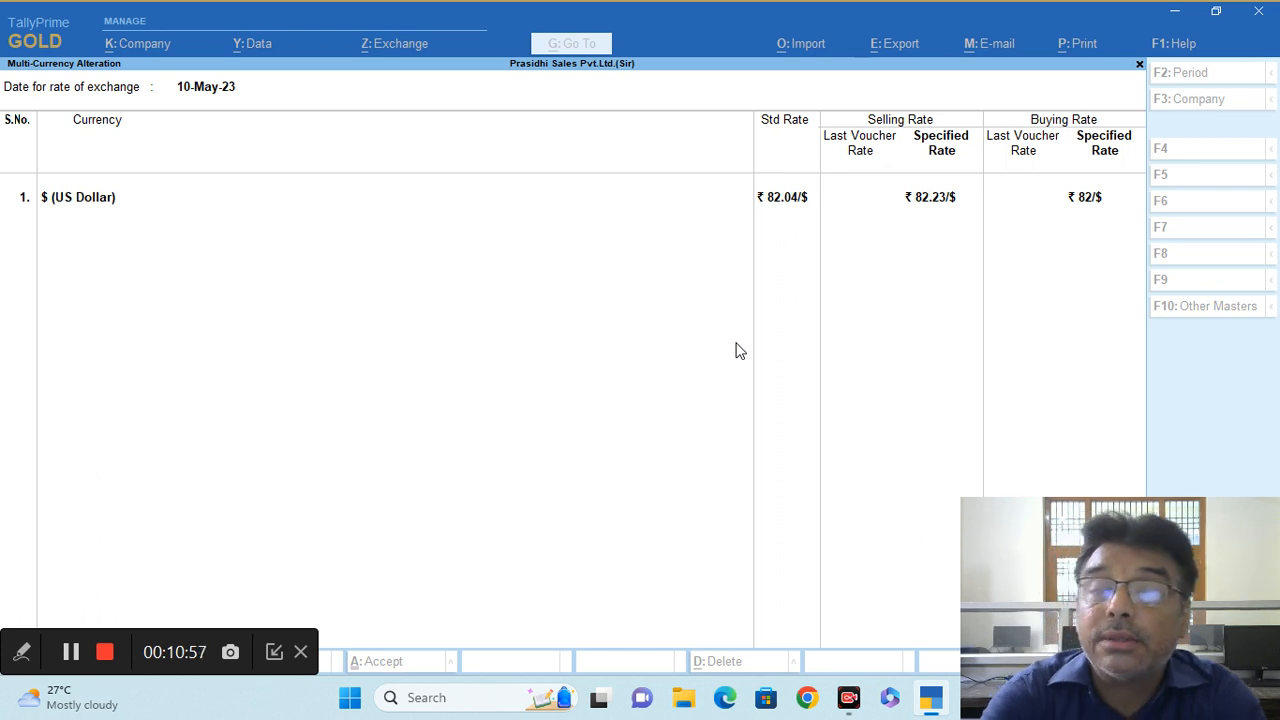
pyautogui.press('Escape')
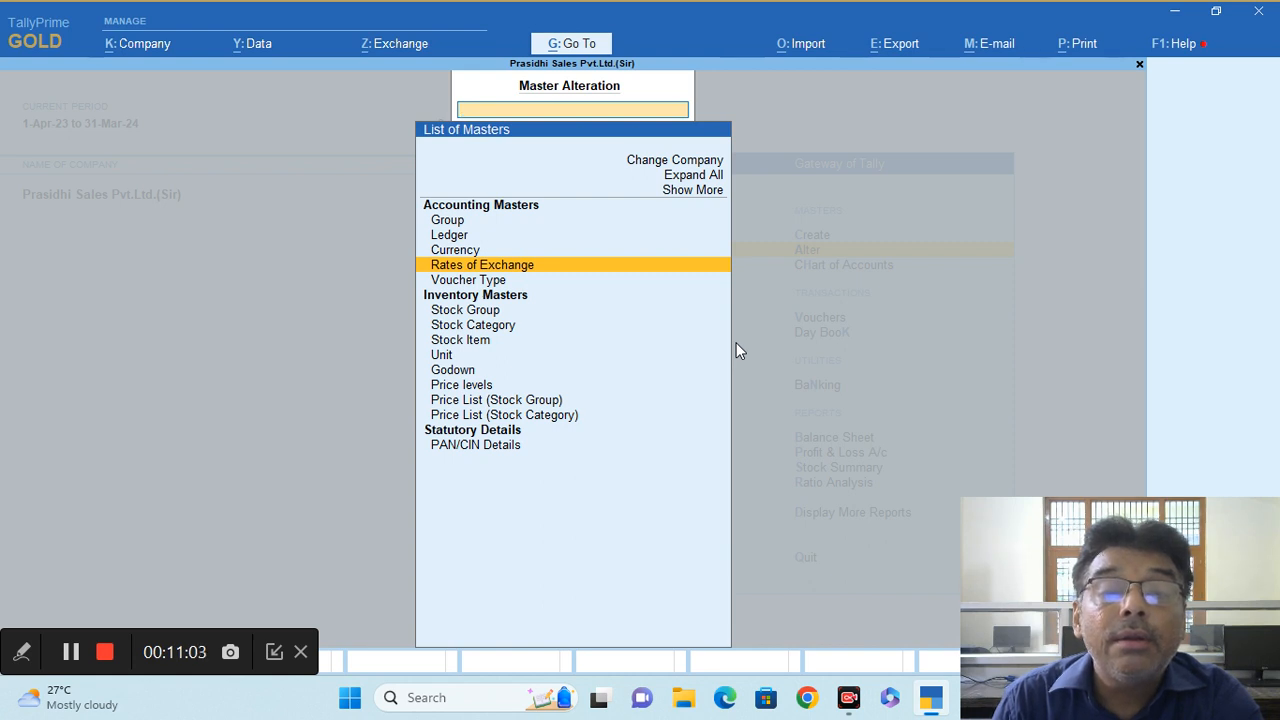
pyautogui.press('Return')
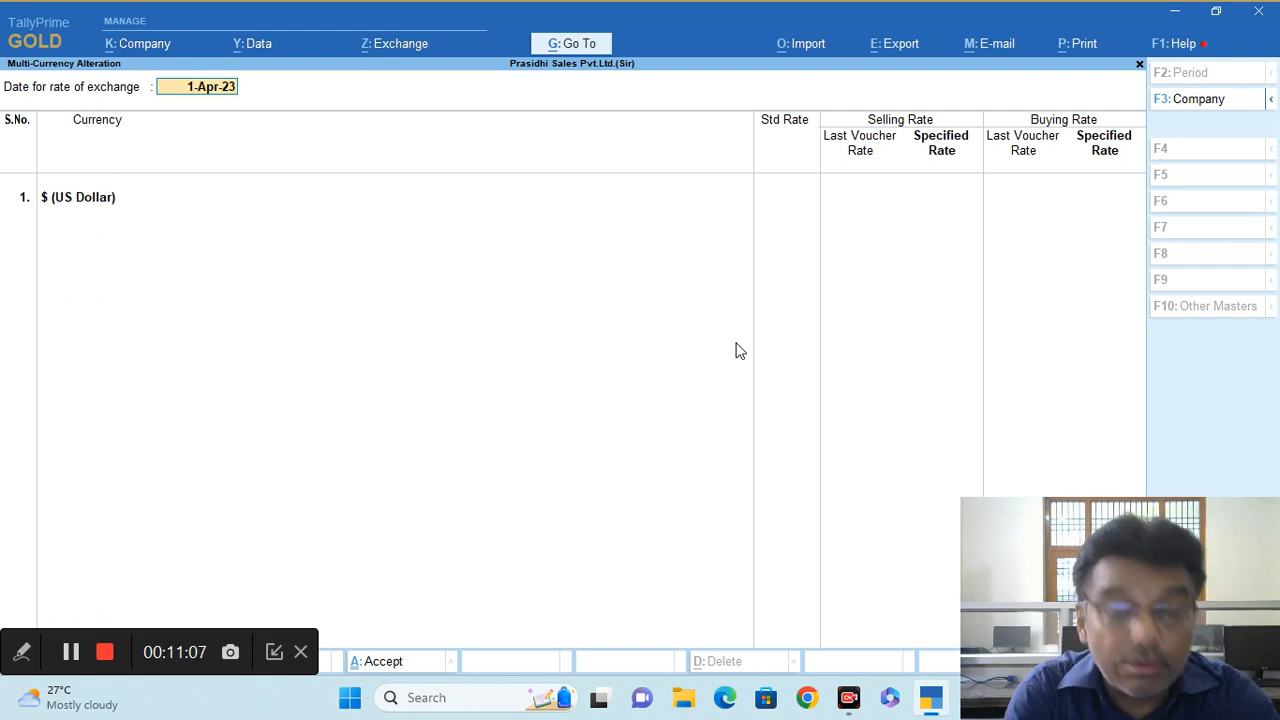
pyautogui.press('BackSpace')
pyautogui.press('Escape')
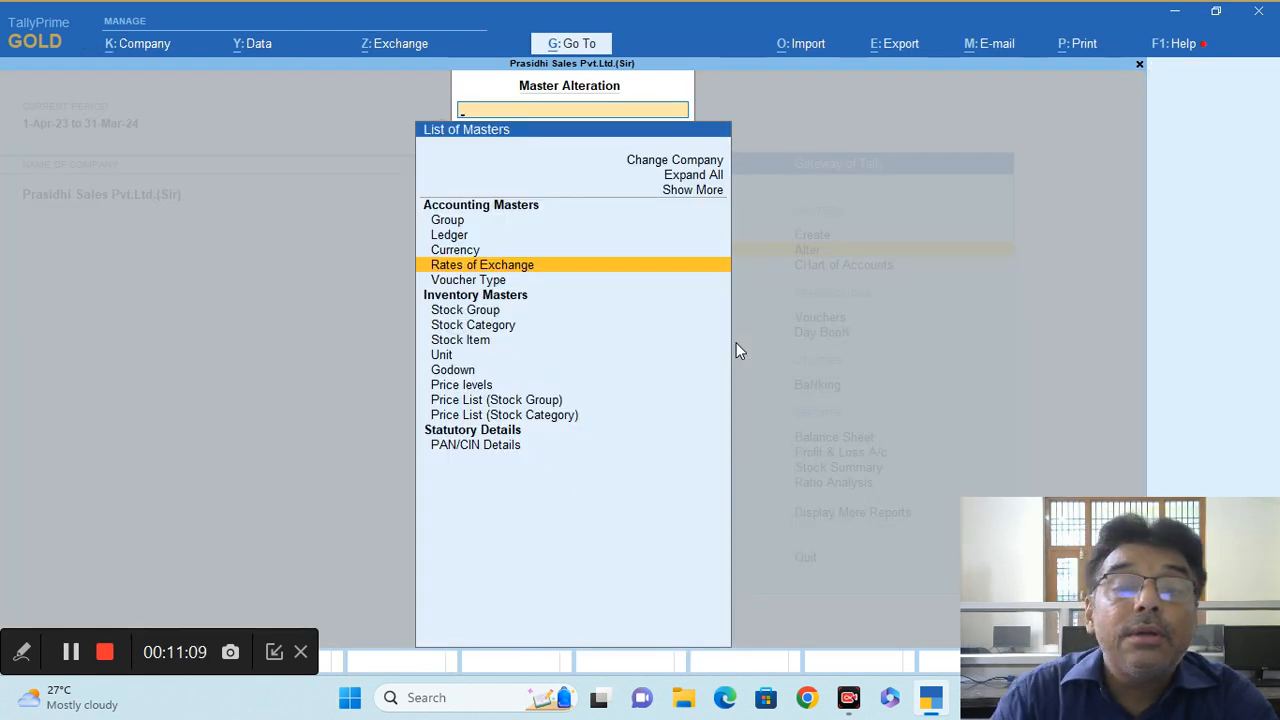
pyautogui.press('Return')
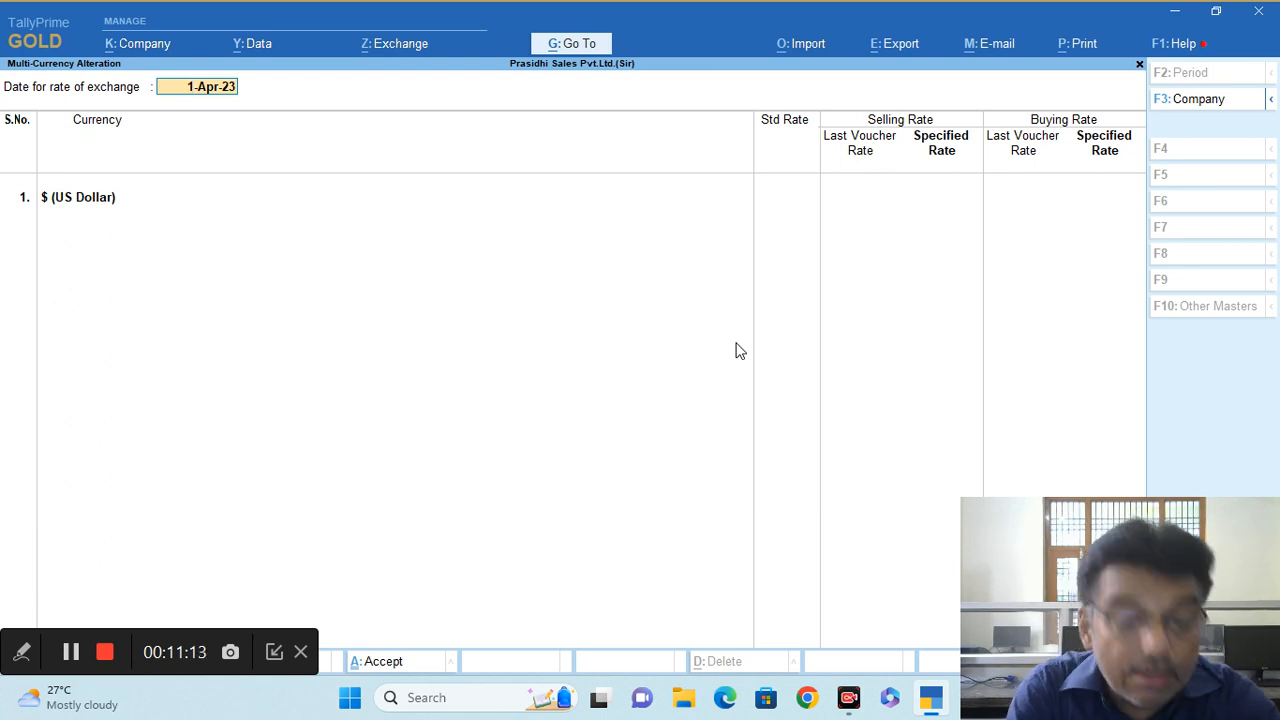
pyautogui.press('BackSpace')
pyautogui.press('Escape')
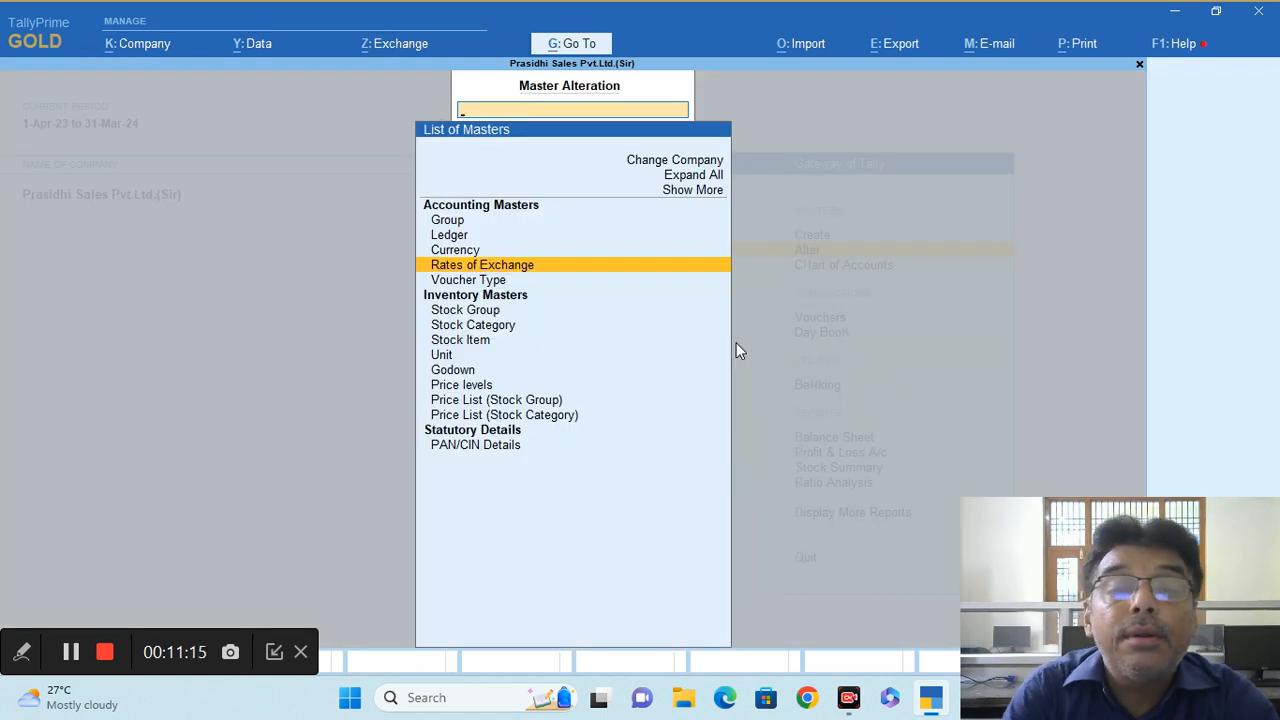
# Open the $ currency from the Chart of Accounts' list of currencies and examine its standard, selling and buying rates of exchange.
pyautogui.press('Escape')
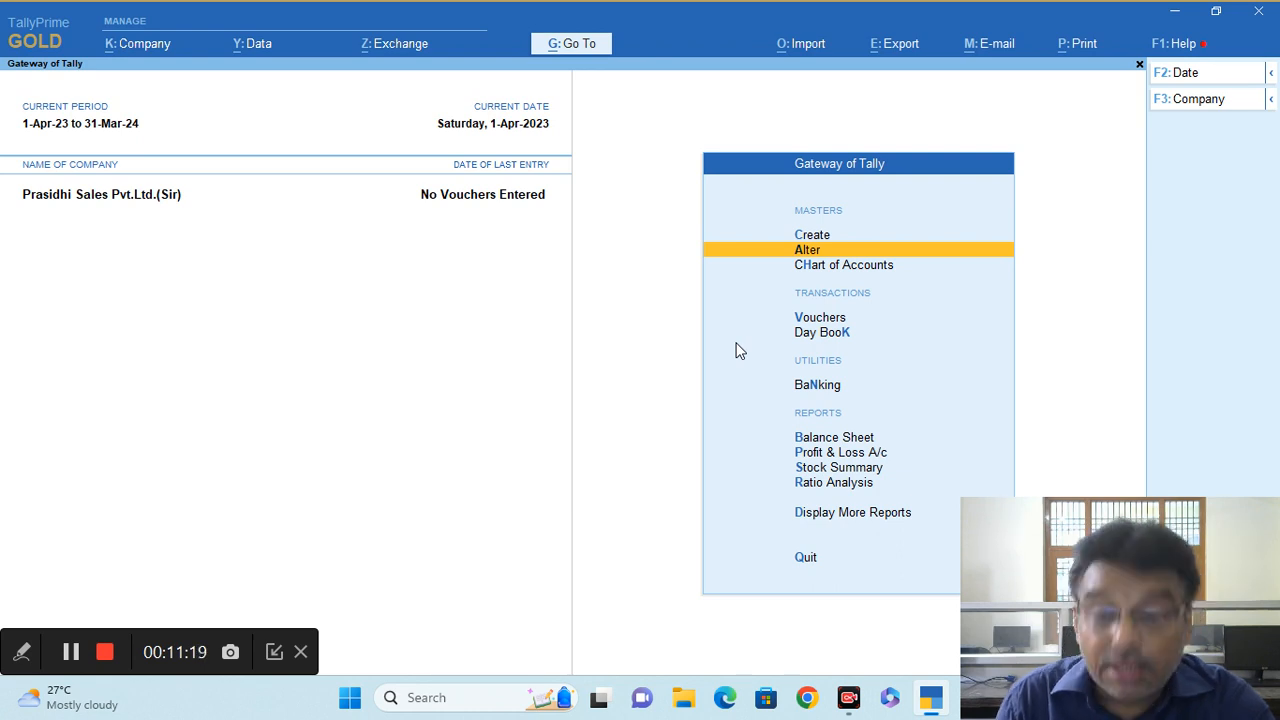
pyautogui.press('Down')
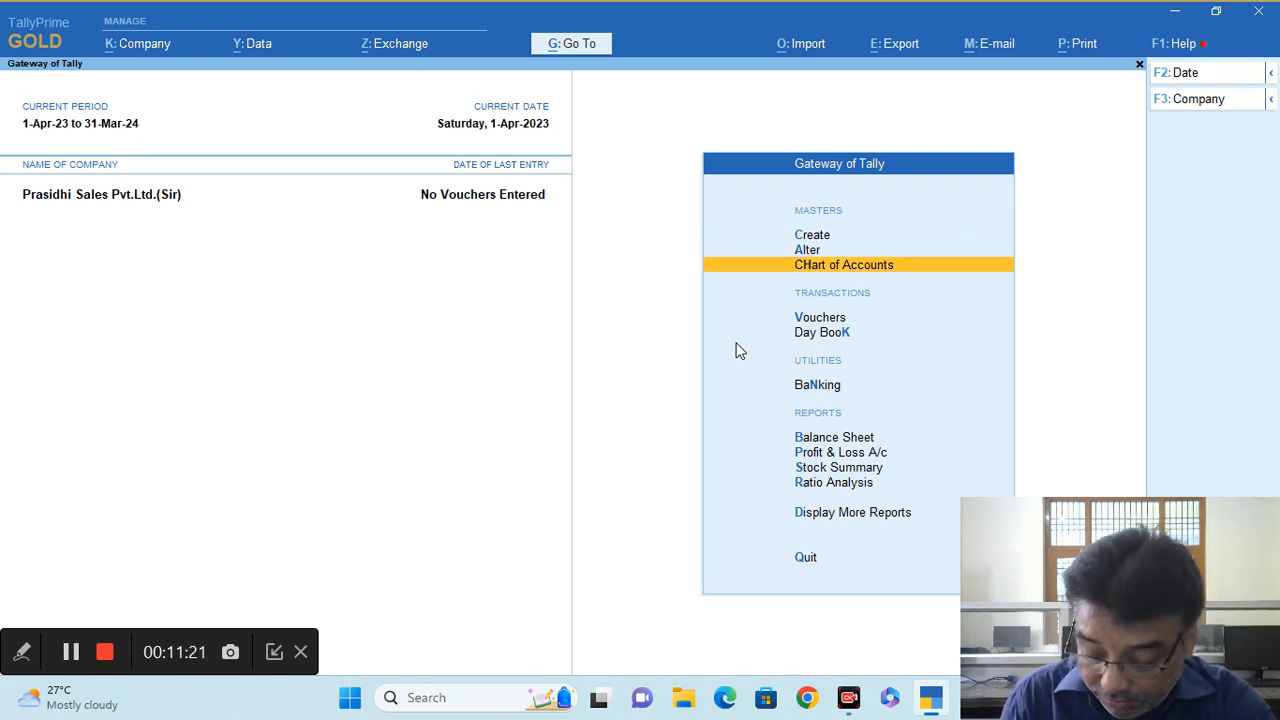
pyautogui.press('Return')
pyautogui.press('Down')
pyautogui.press('Down')
pyautogui.press('Down')
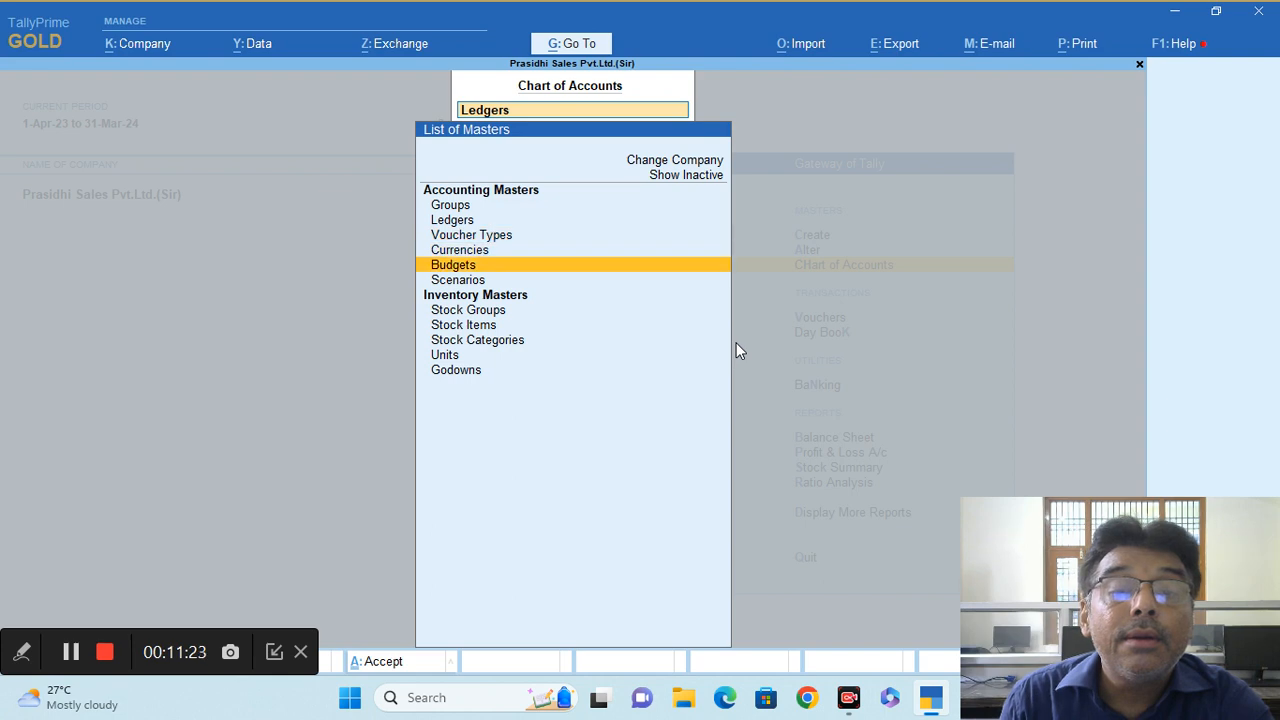
pyautogui.press('Up')
pyautogui.press('Return')
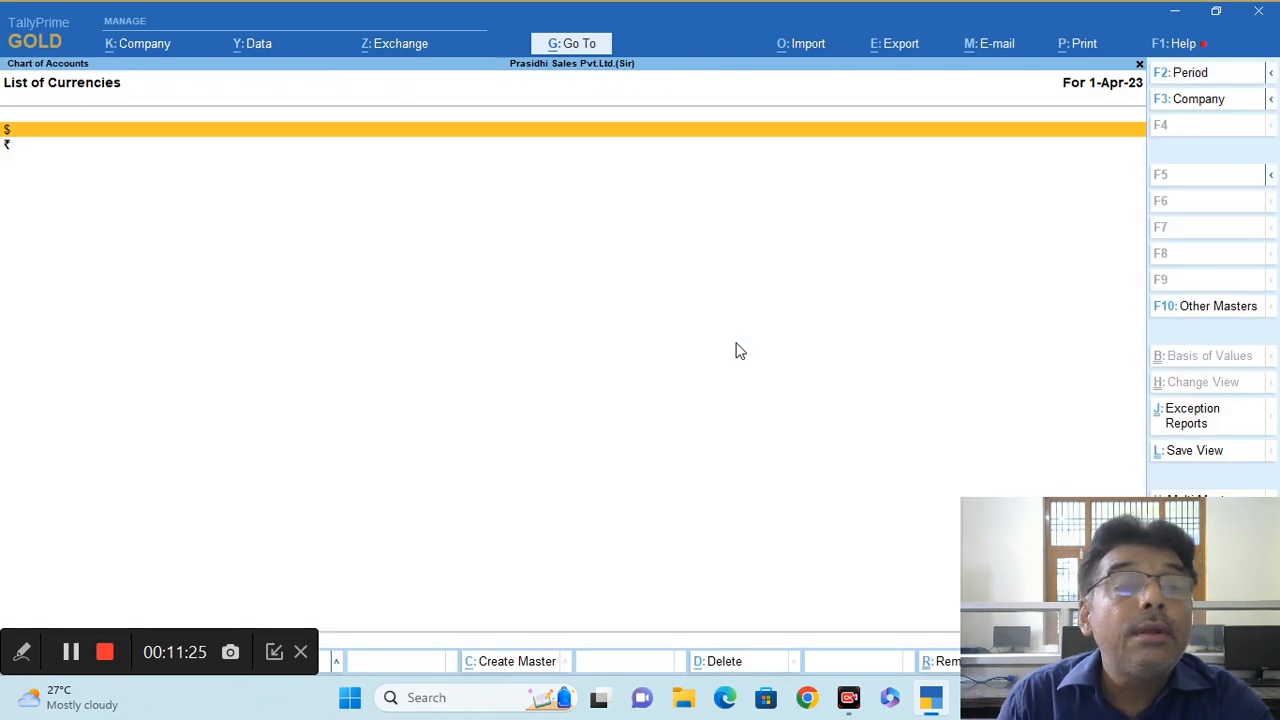
pyautogui.press('Return')
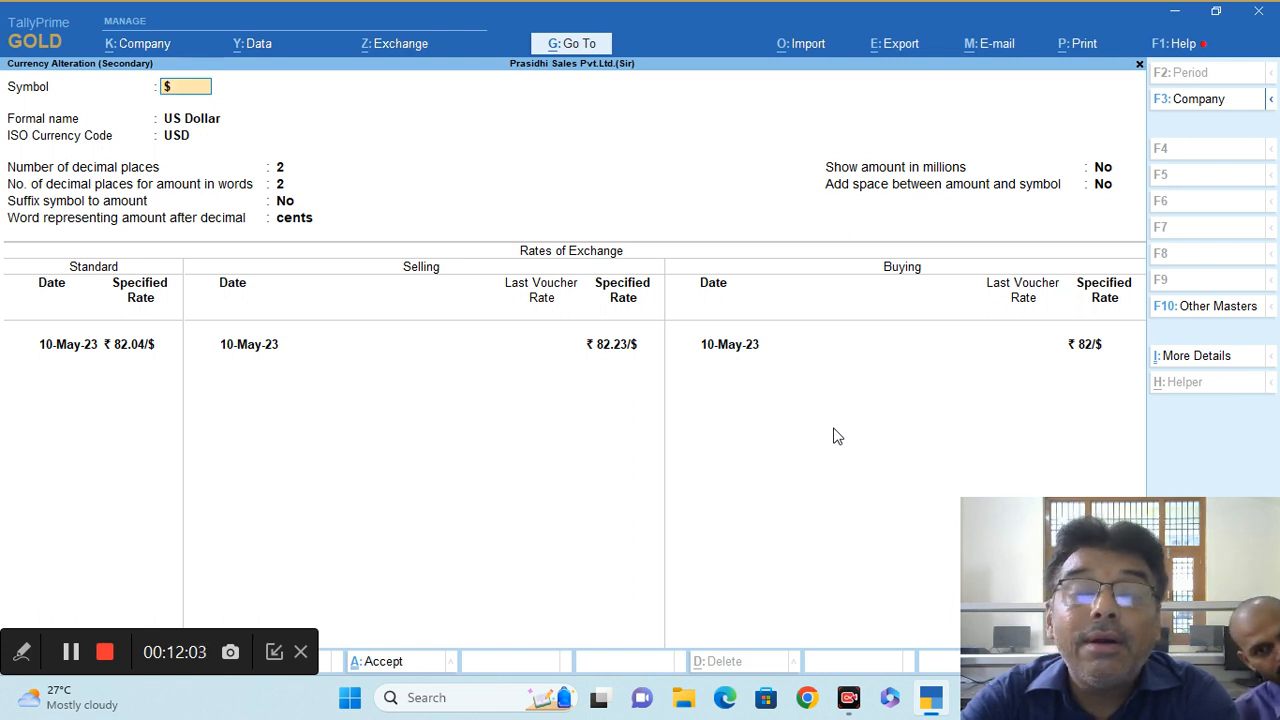
pyautogui.press('Return')
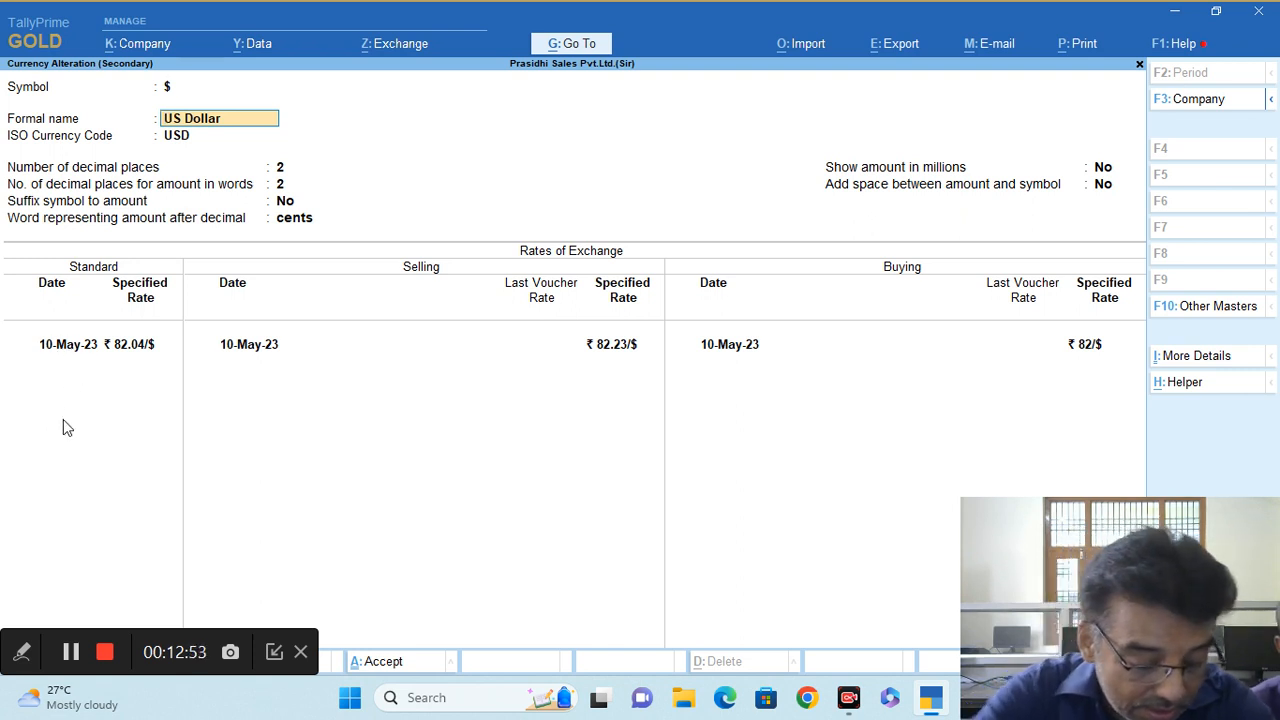
# Close the currency details and the list of currencies, returning to the Gateway of Tally.
pyautogui.press('BackSpace')
pyautogui.press('Escape')
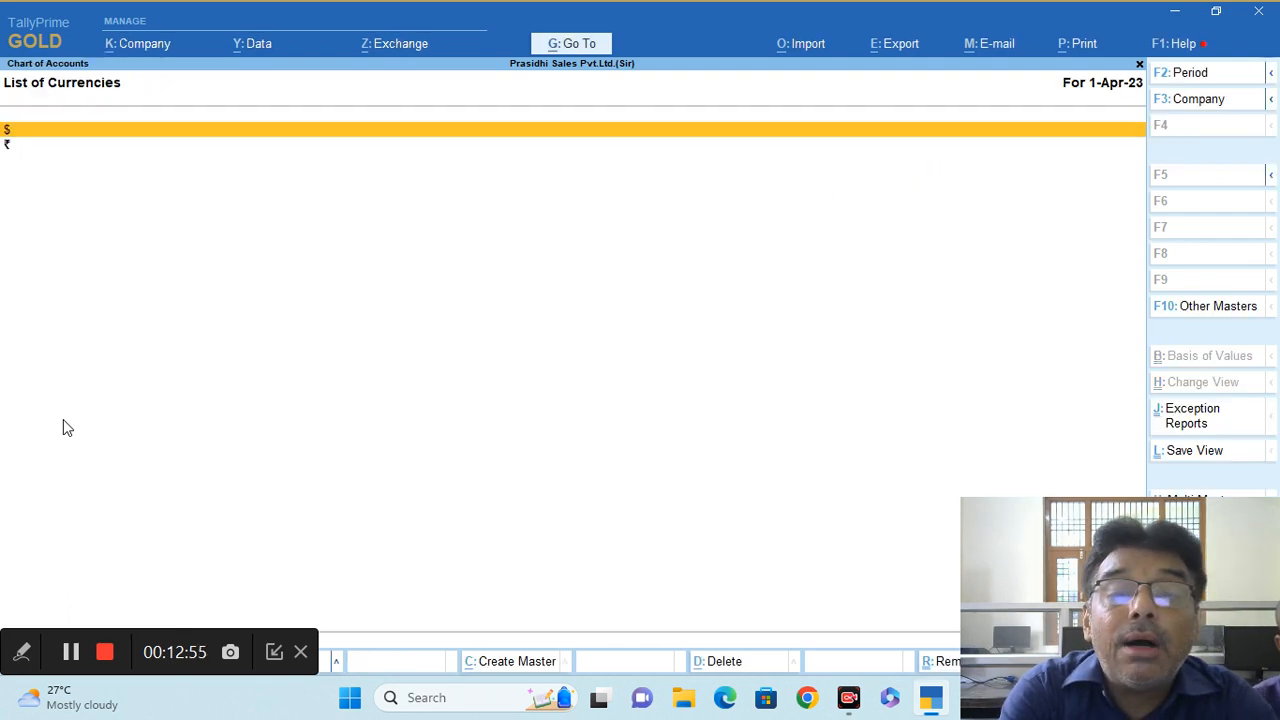
pyautogui.press('Escape')
pyautogui.press('Escape')
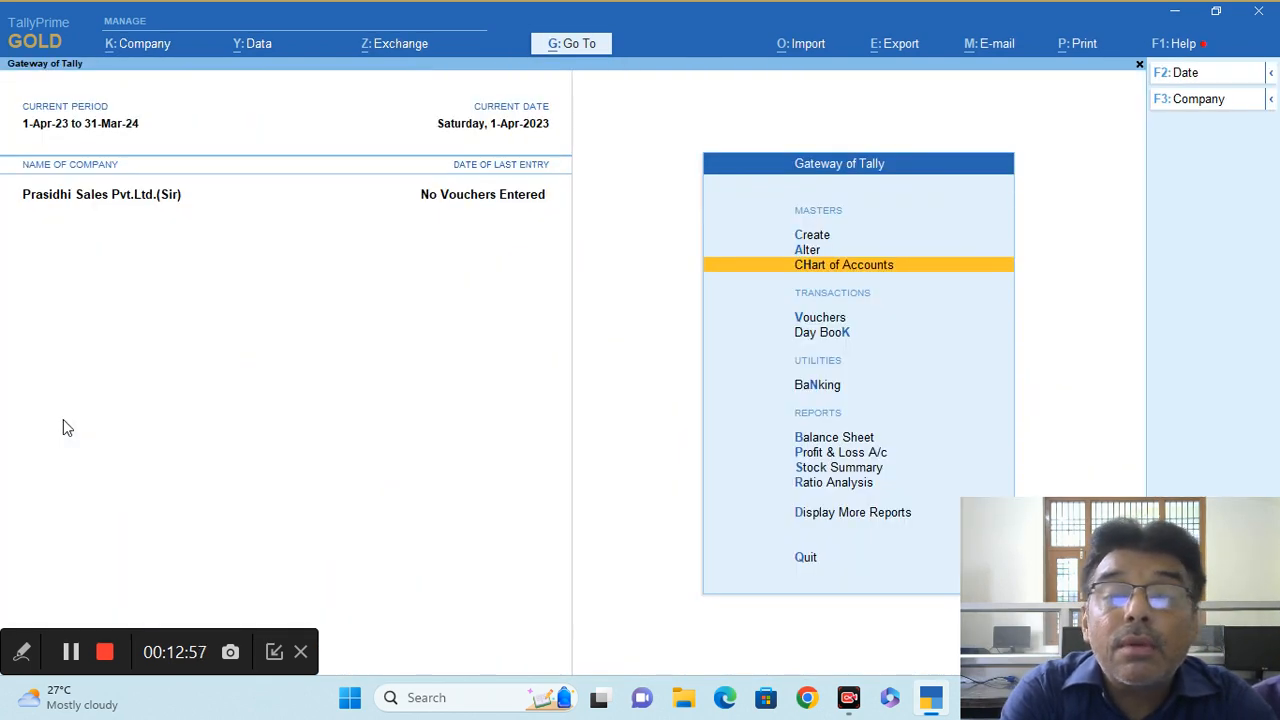
pyautogui.press('Escape')
pyautogui.press('n')
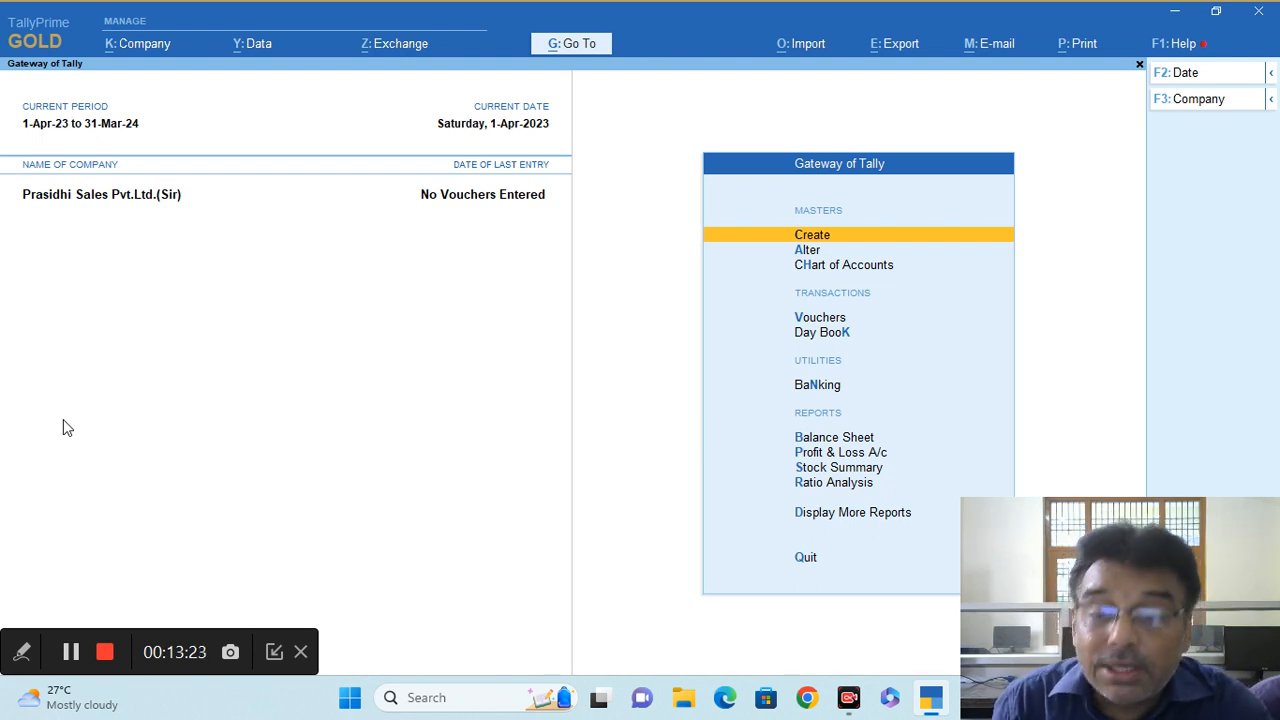
# Start a new accounting voucher and set the voucher date to 1-Apr-23.
pyautogui.press('Down')
pyautogui.press('Down')
pyautogui.press('Down')
pyautogui.press('Return')
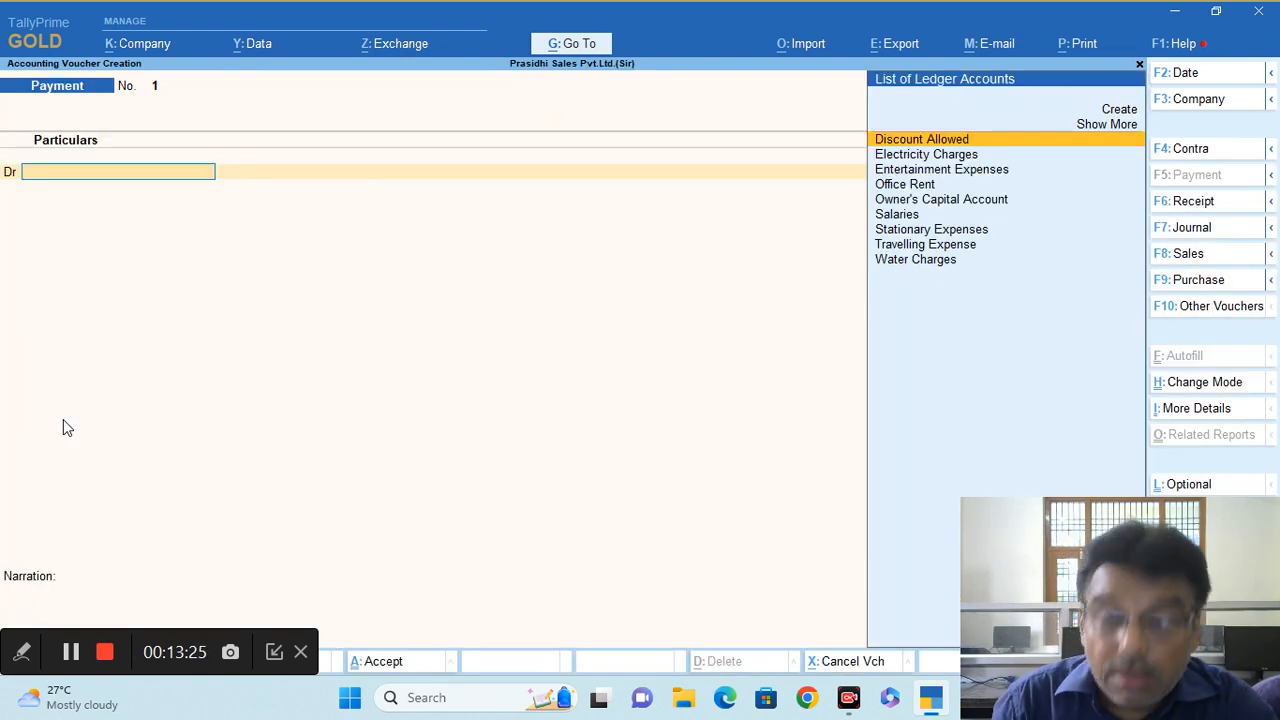
pyautogui.click(1182, 75)
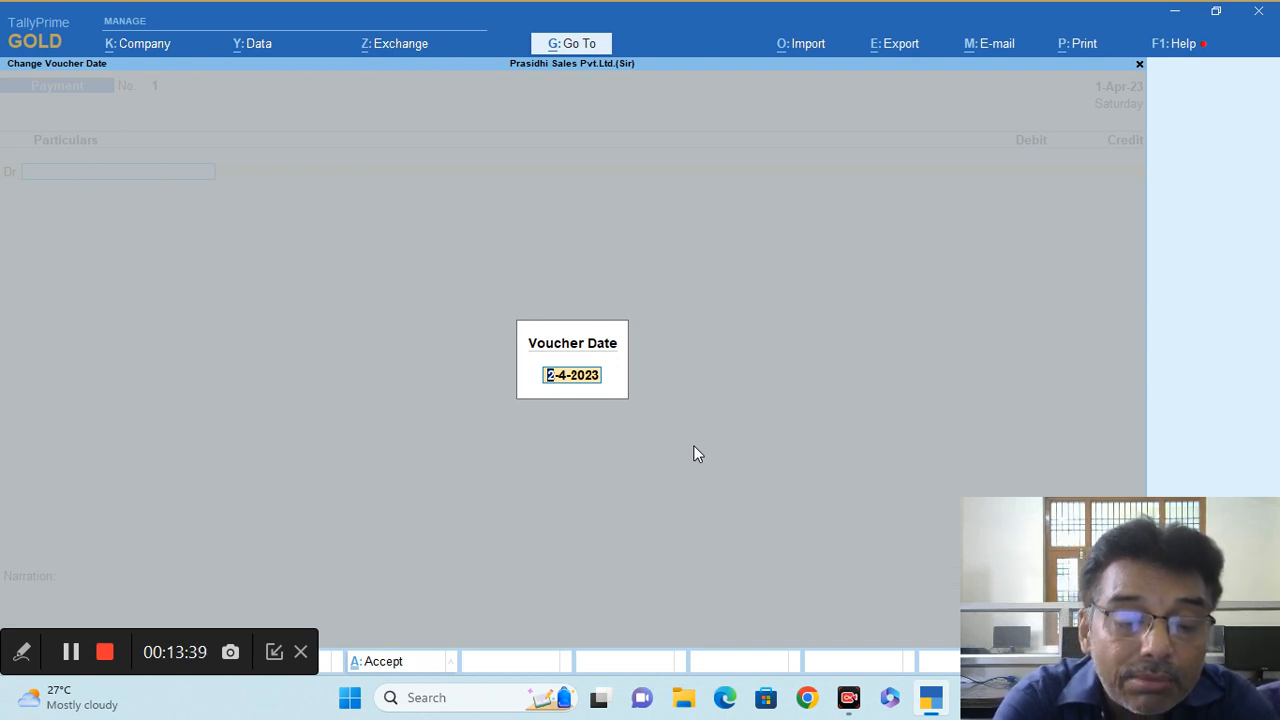
pyautogui.write('1')
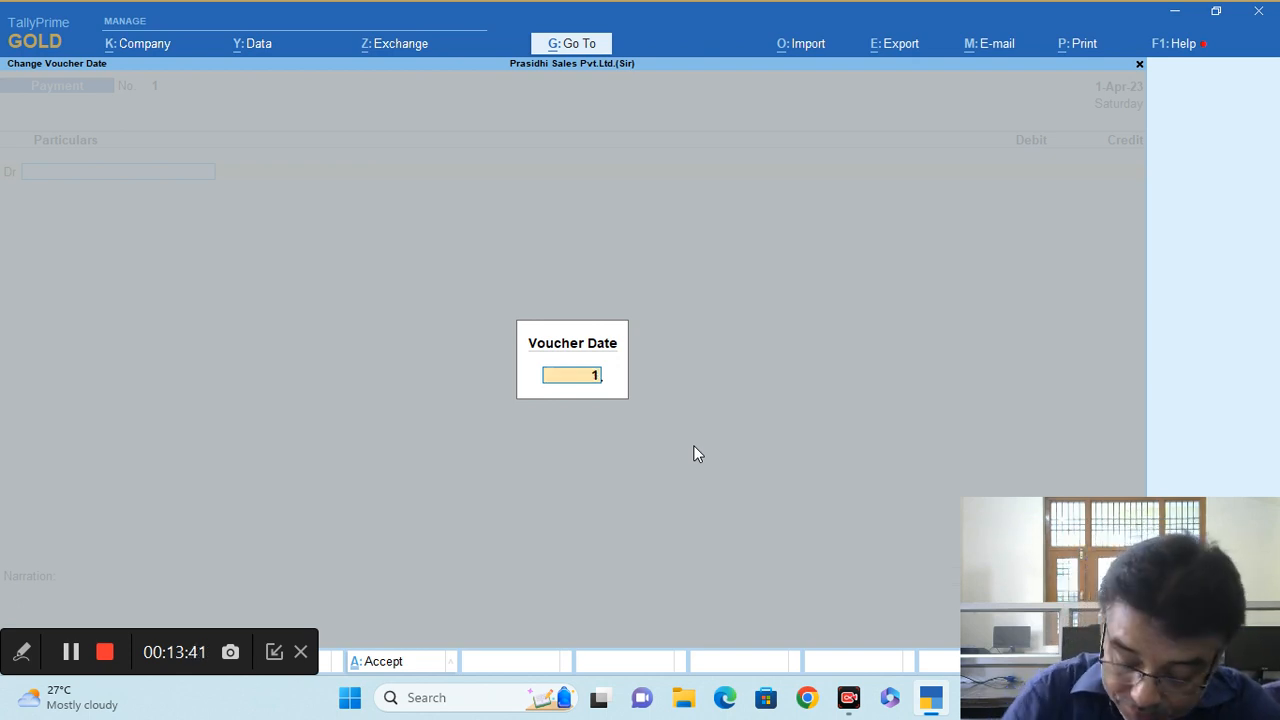
pyautogui.press('Return')
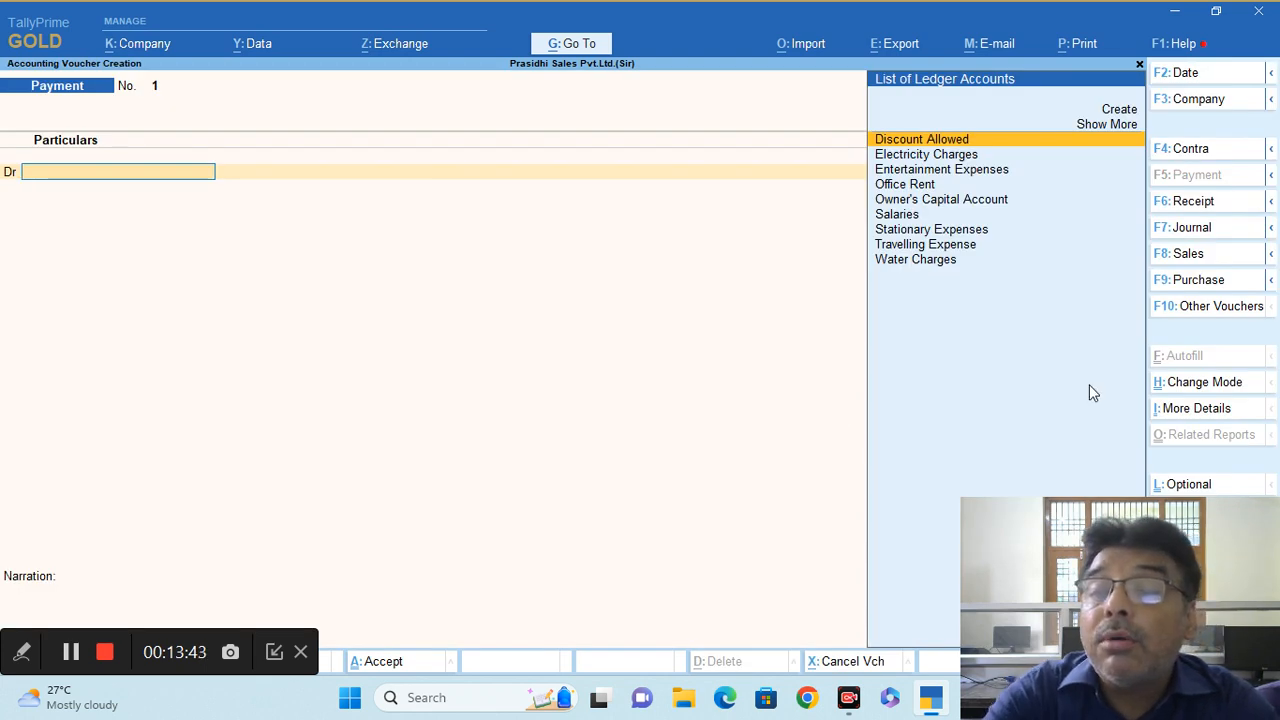
# Switch the voucher to Receipt and create a ledger named Capital under Capital Account for the credit line.
pyautogui.click(1198, 203)
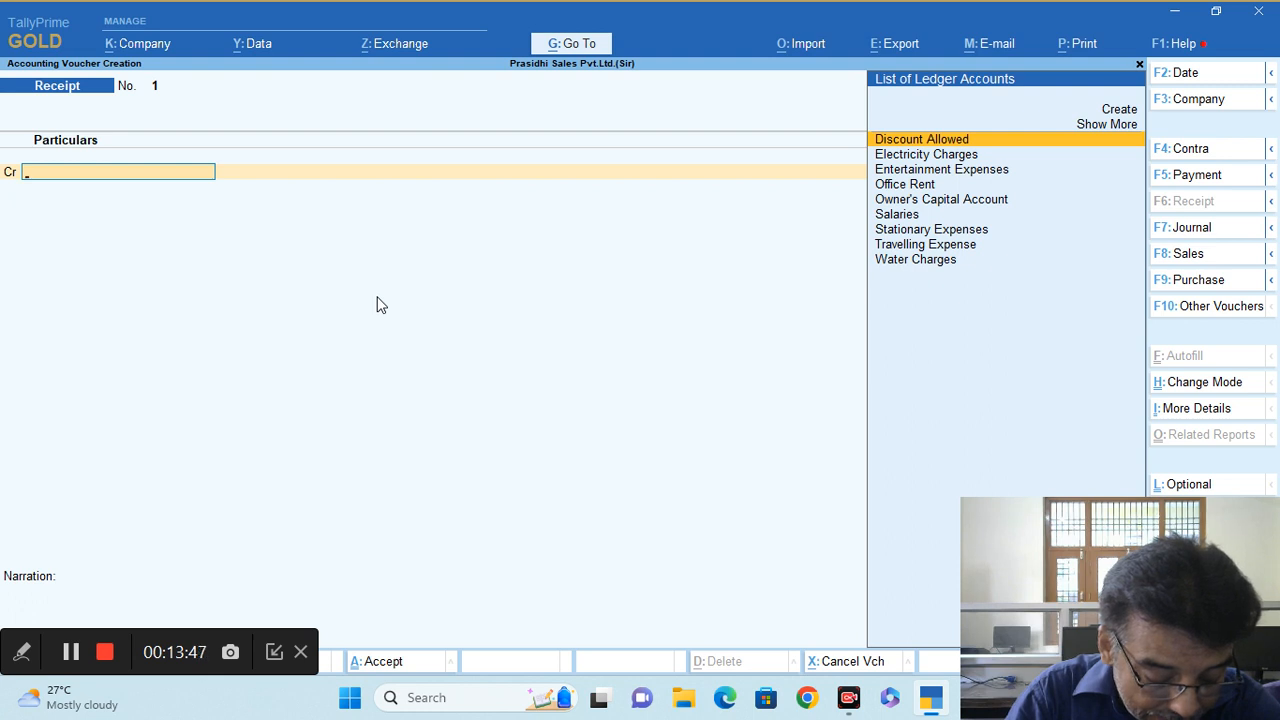
pyautogui.hotkey('alt', 'c')
pyautogui.write('Ca')
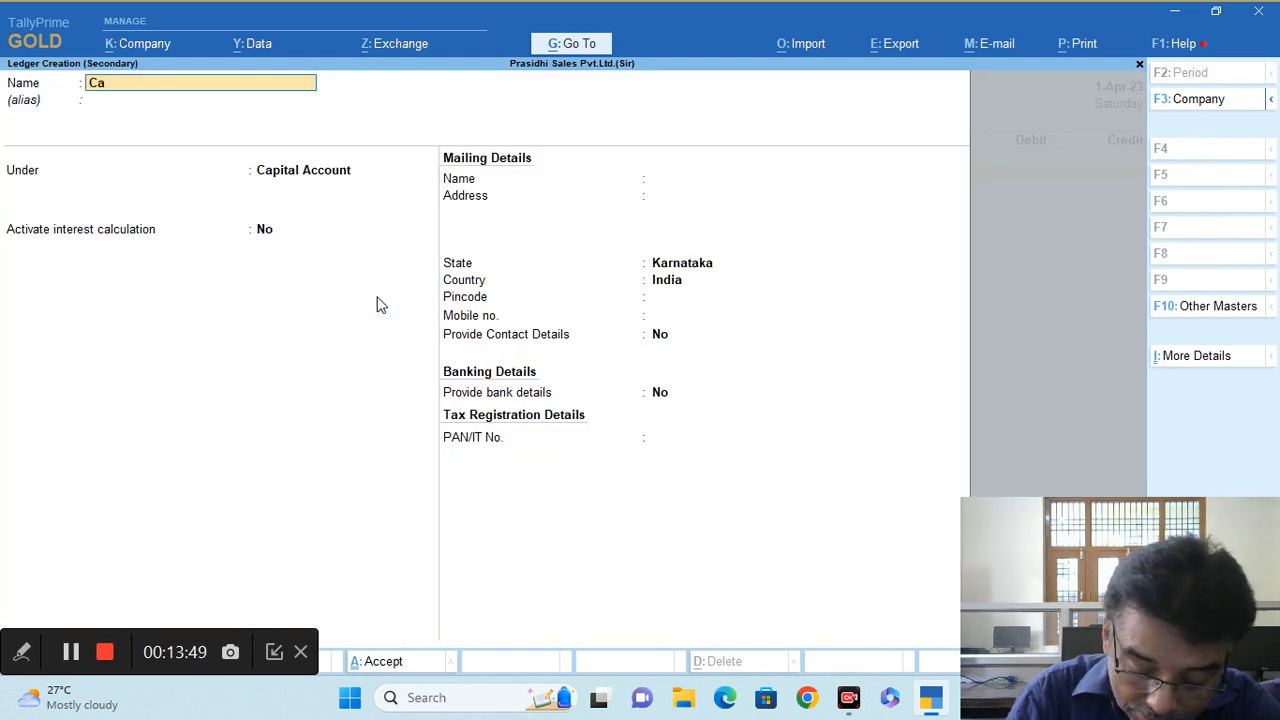
pyautogui.write('pital')
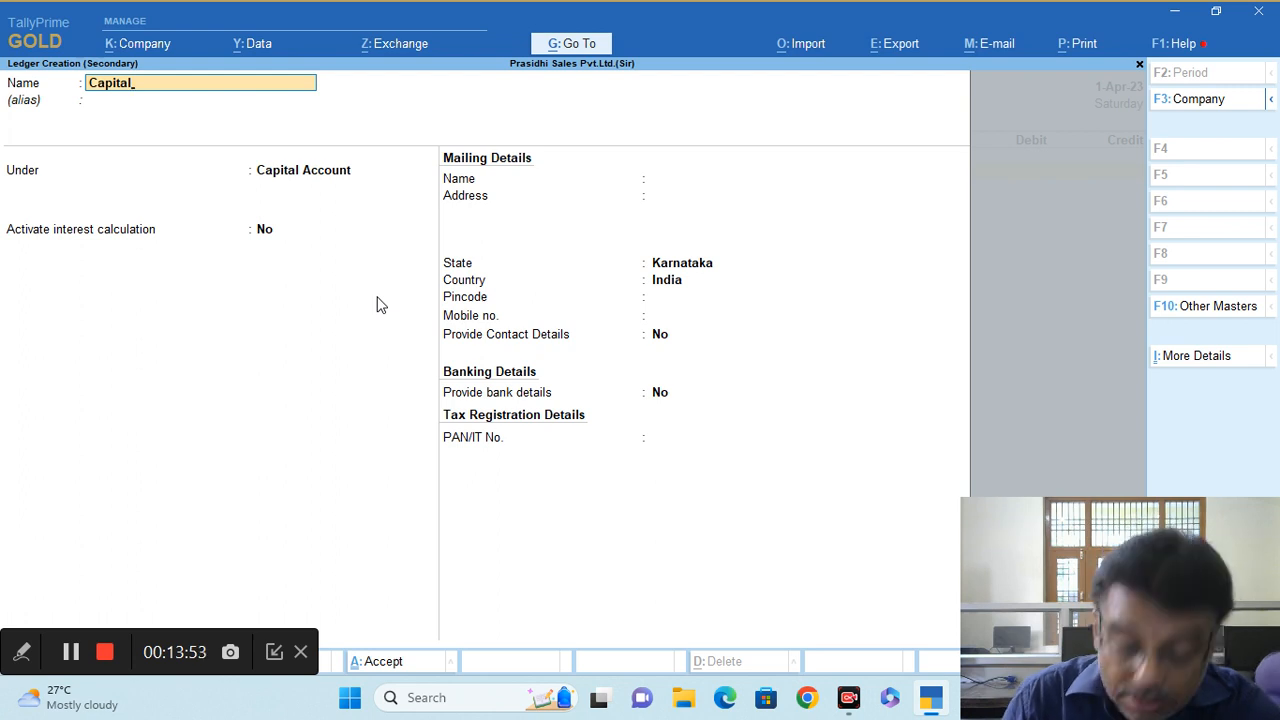
pyautogui.press('Return')
pyautogui.press('Return')
pyautogui.press('Return')
pyautogui.press('Return')
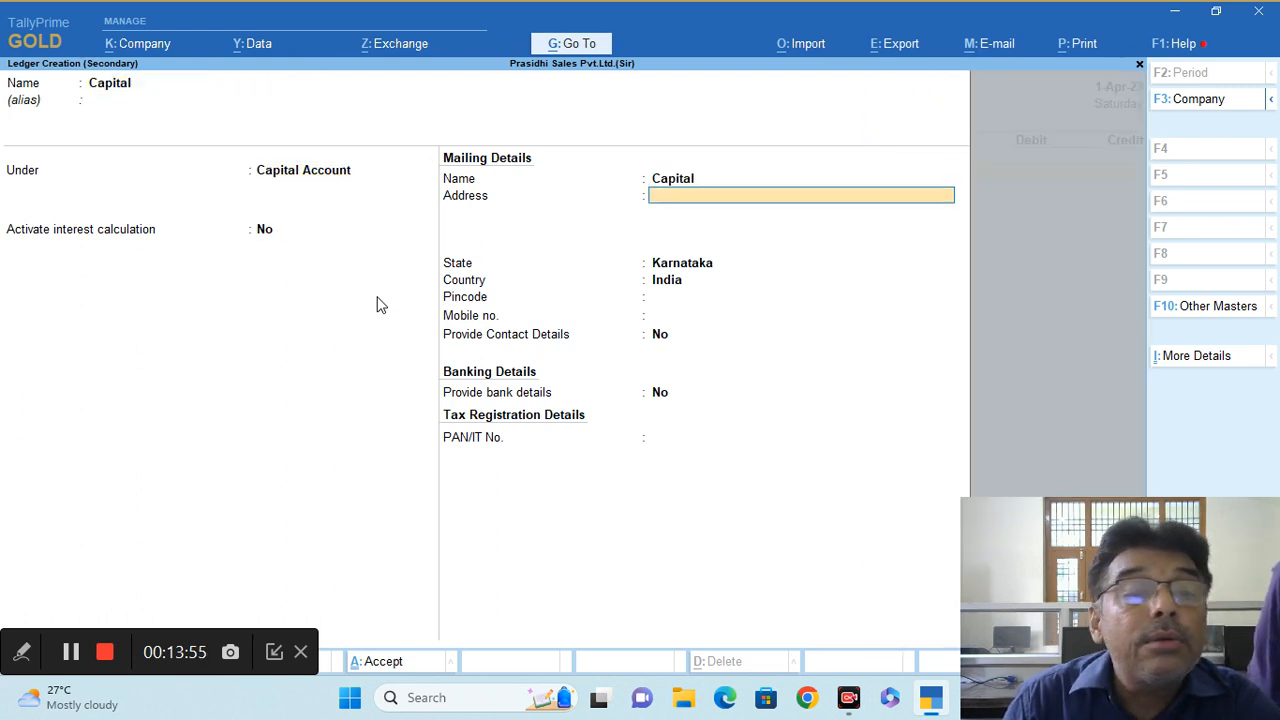
pyautogui.press('Return')
pyautogui.press('Return')
pyautogui.press('Return')
pyautogui.press('Return')
pyautogui.press('Return')
pyautogui.press('Return')
pyautogui.press('Return')
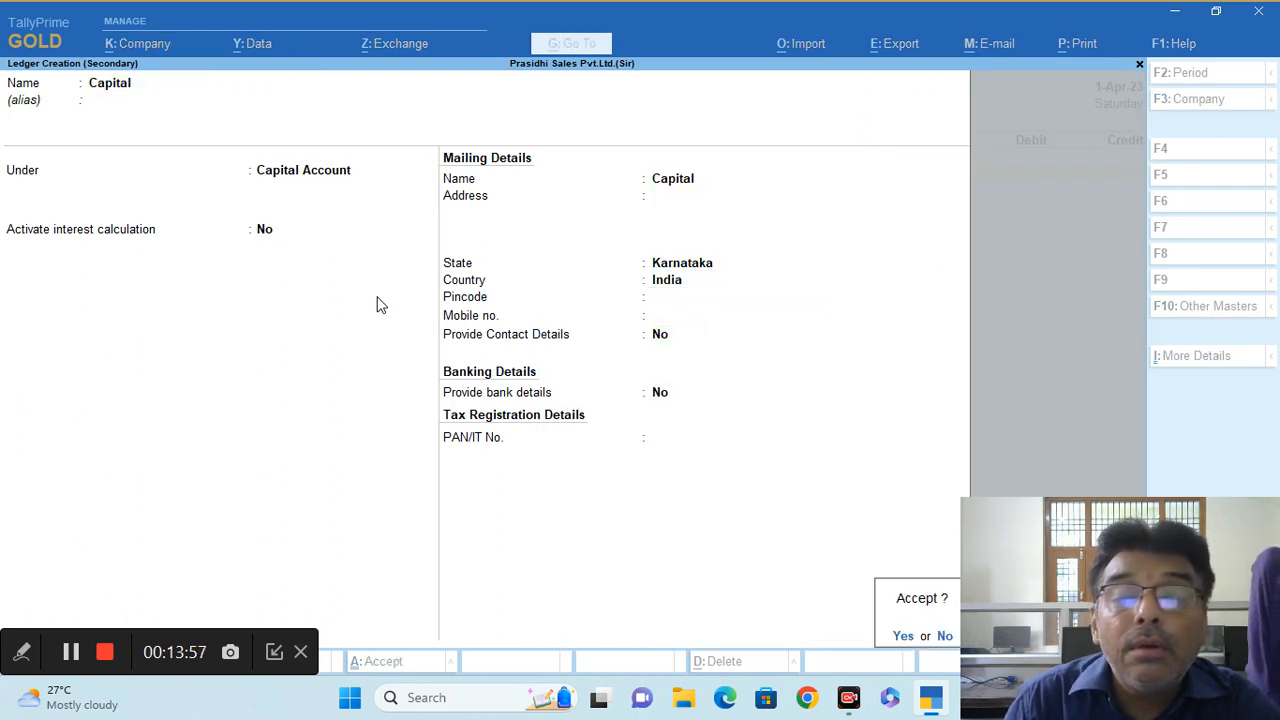
pyautogui.press('Return')
# Credit the Capital ledger with 10,00,000 and begin the debit line of the receipt voucher.
pyautogui.write('1')
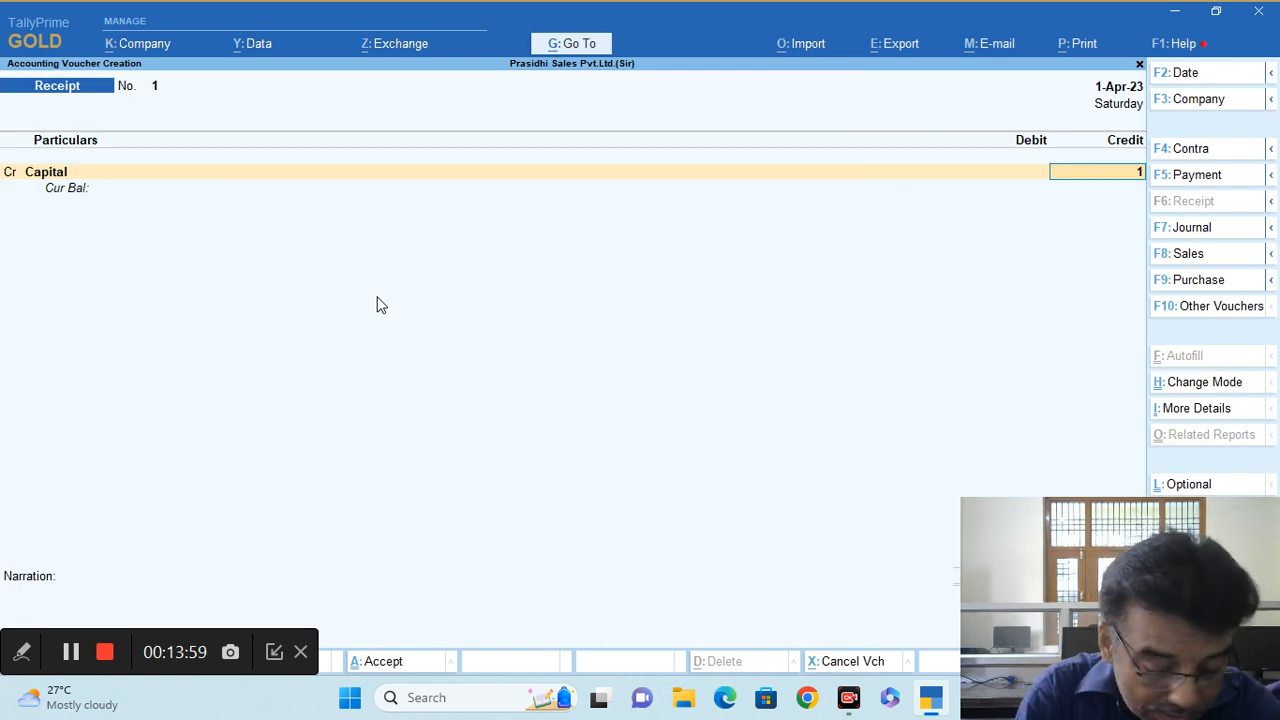
pyautogui.write('0,00,000')
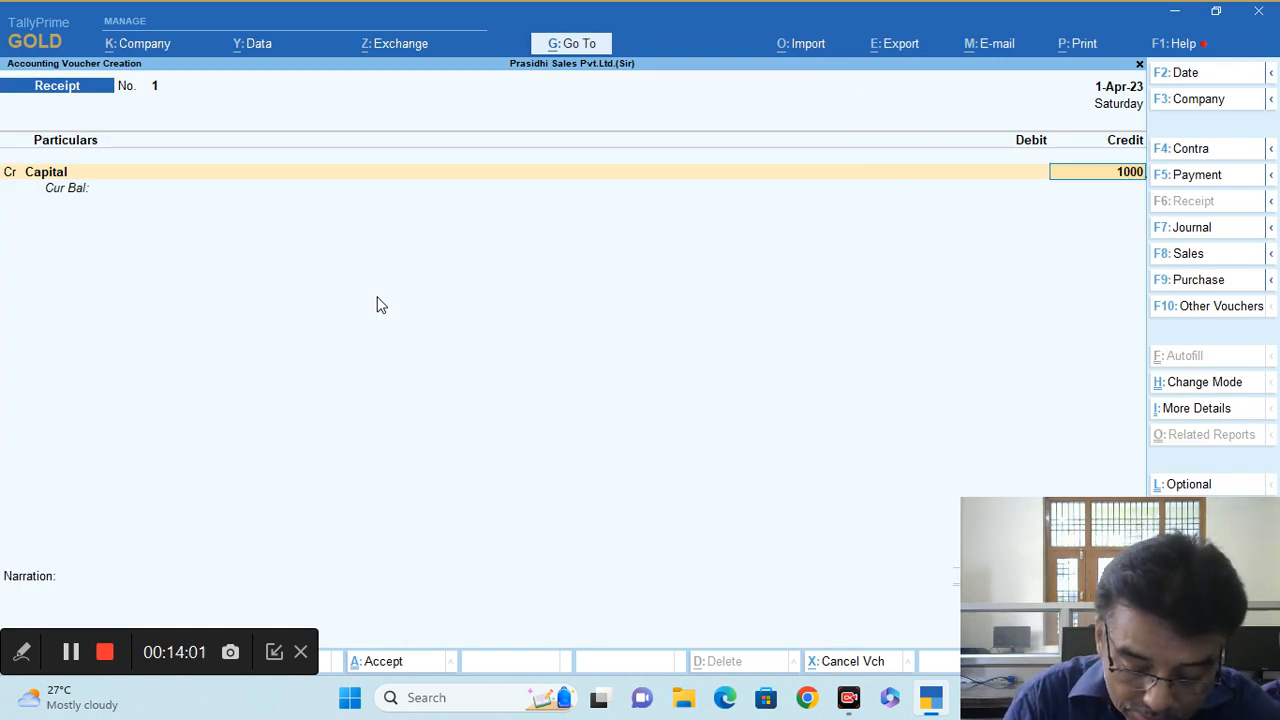
pyautogui.press('Return')
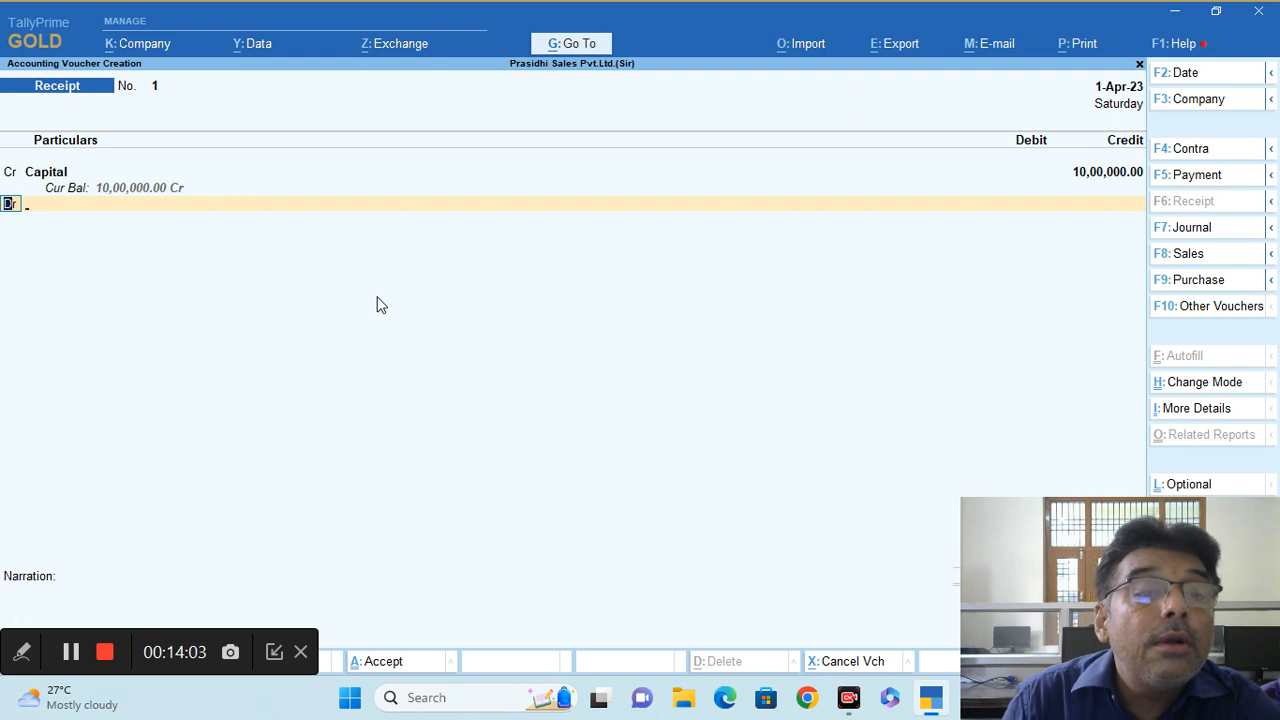
pyautogui.press('Return')
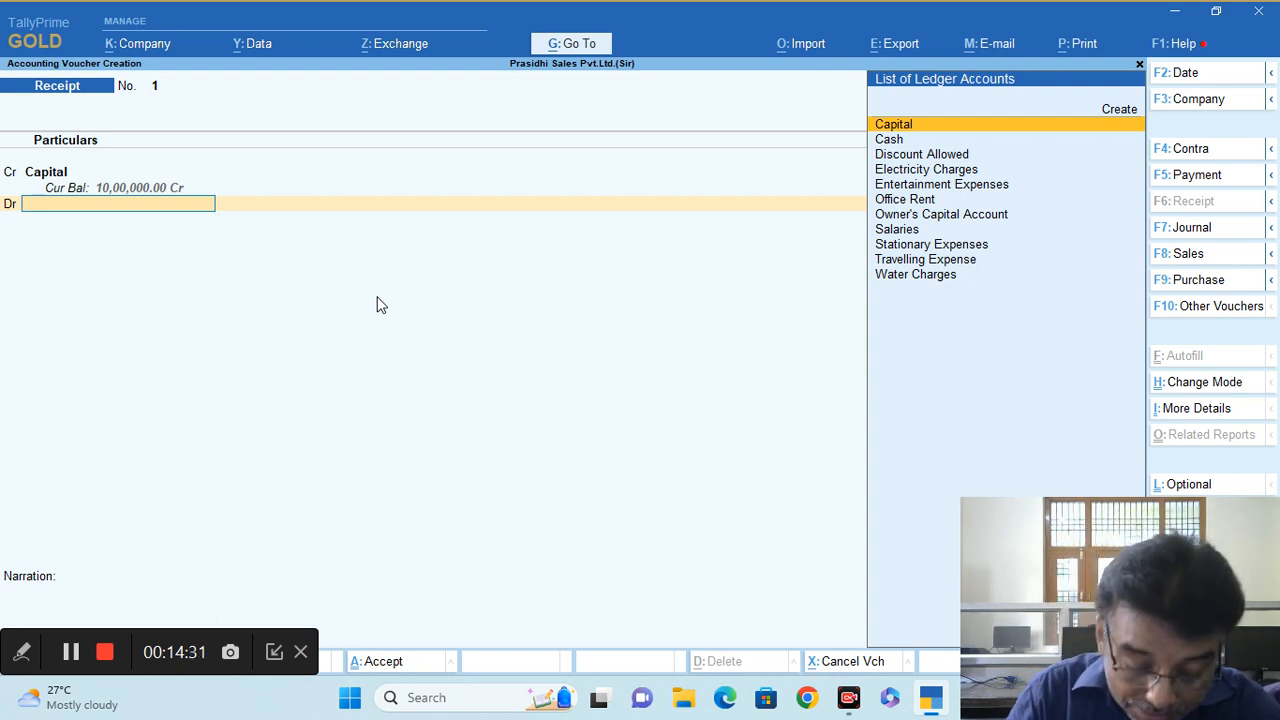
# Start a new ledger named Kotak Bank under Bank Accounts for the debit line of the receipt voucher.
pyautogui.press('ctrl')
pyautogui.hotkey('alt', 'c')
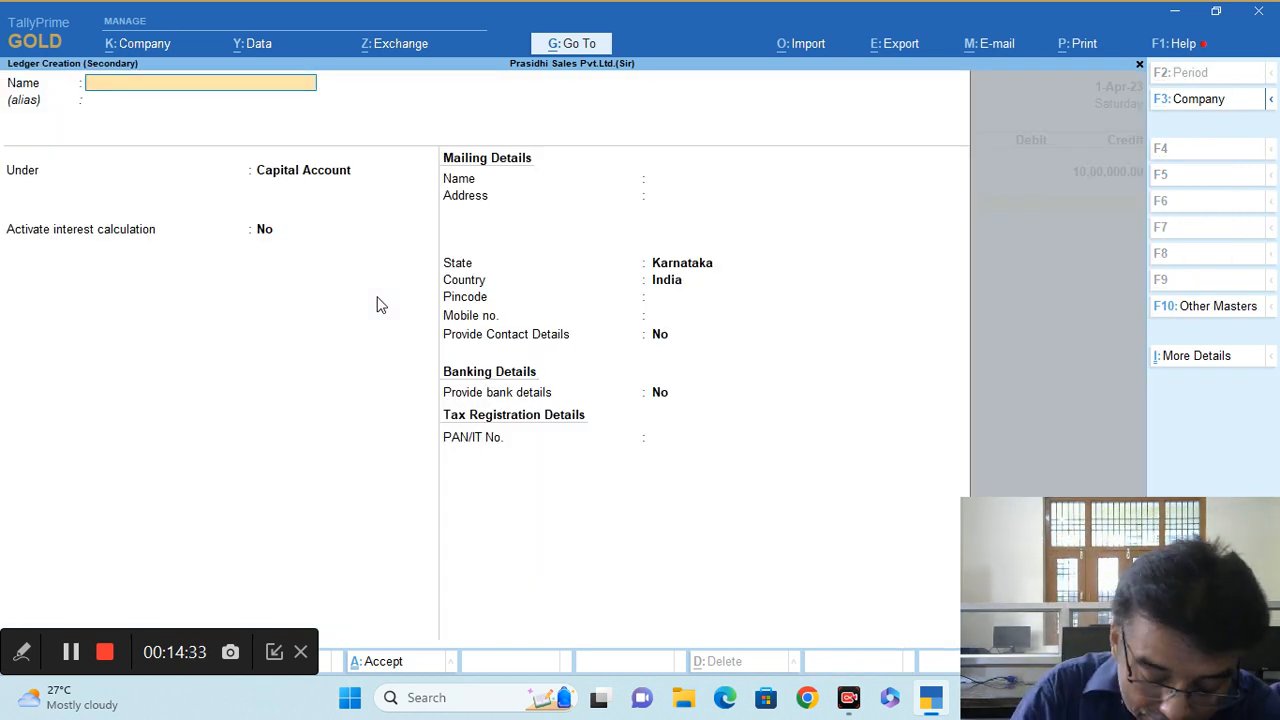
pyautogui.write('Kotak')
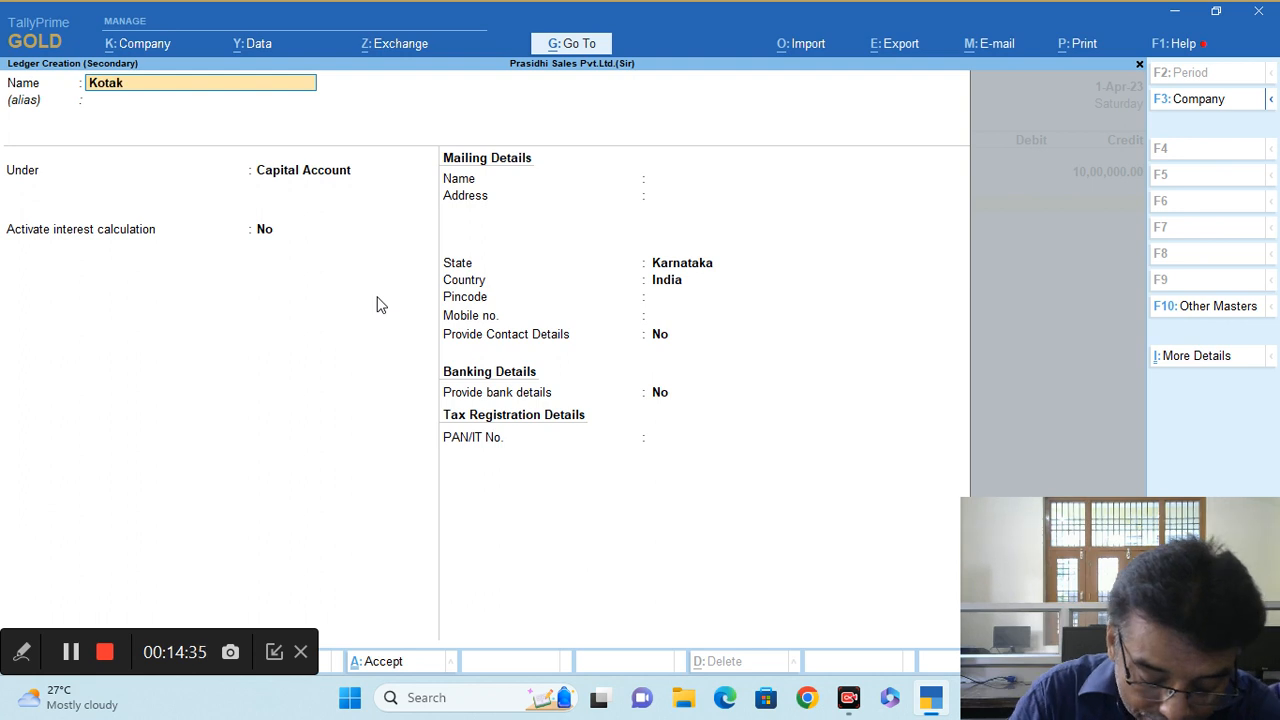
pyautogui.write(' Bank')
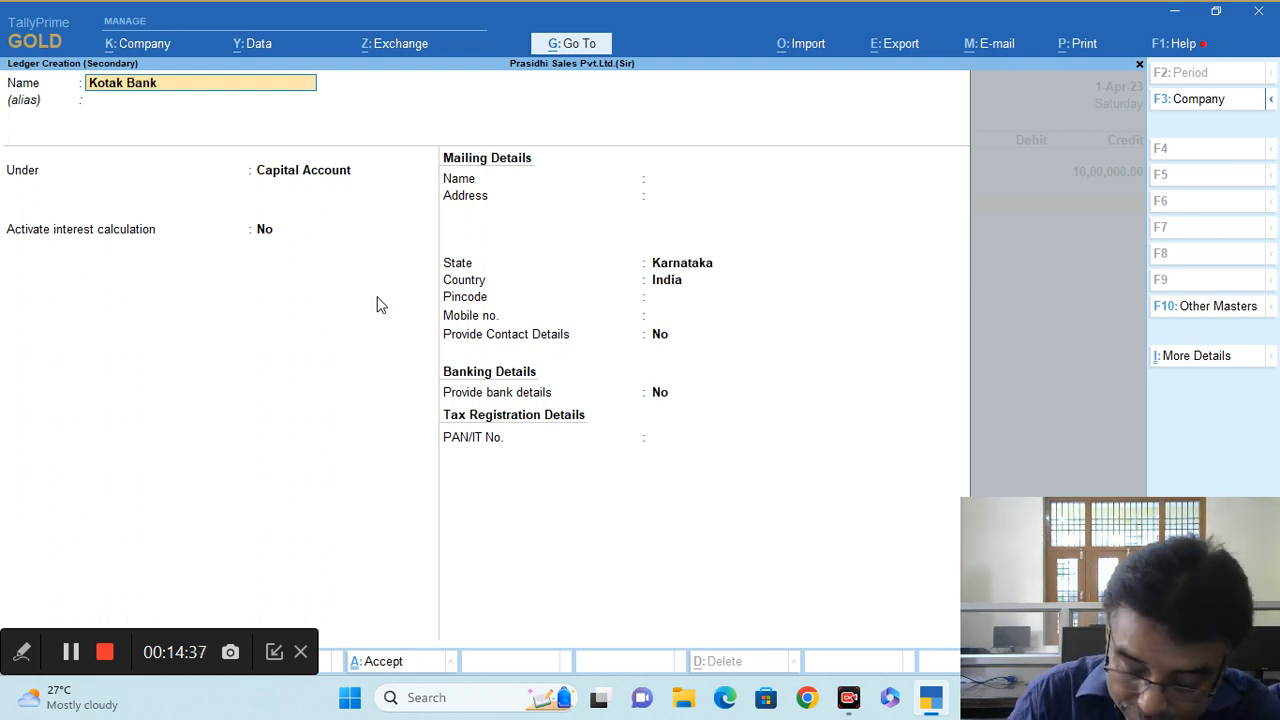
pyautogui.press('Return')
pyautogui.write('B')
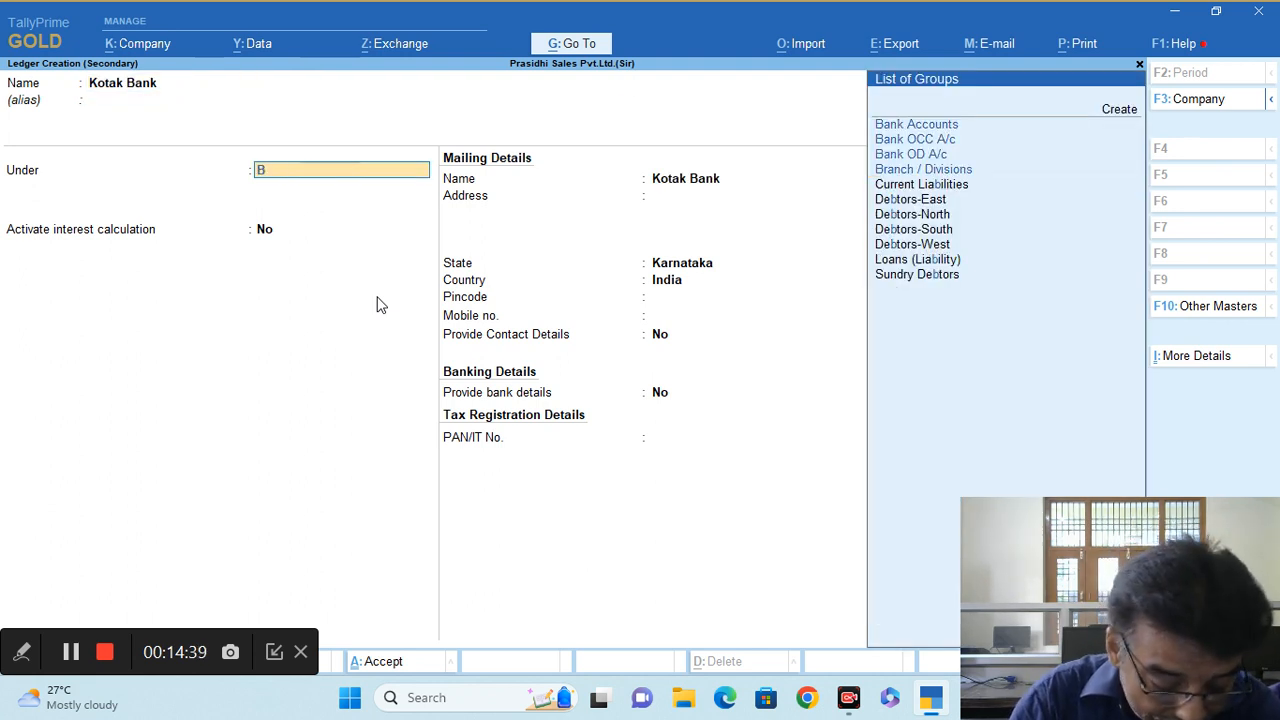
pyautogui.write('ank')
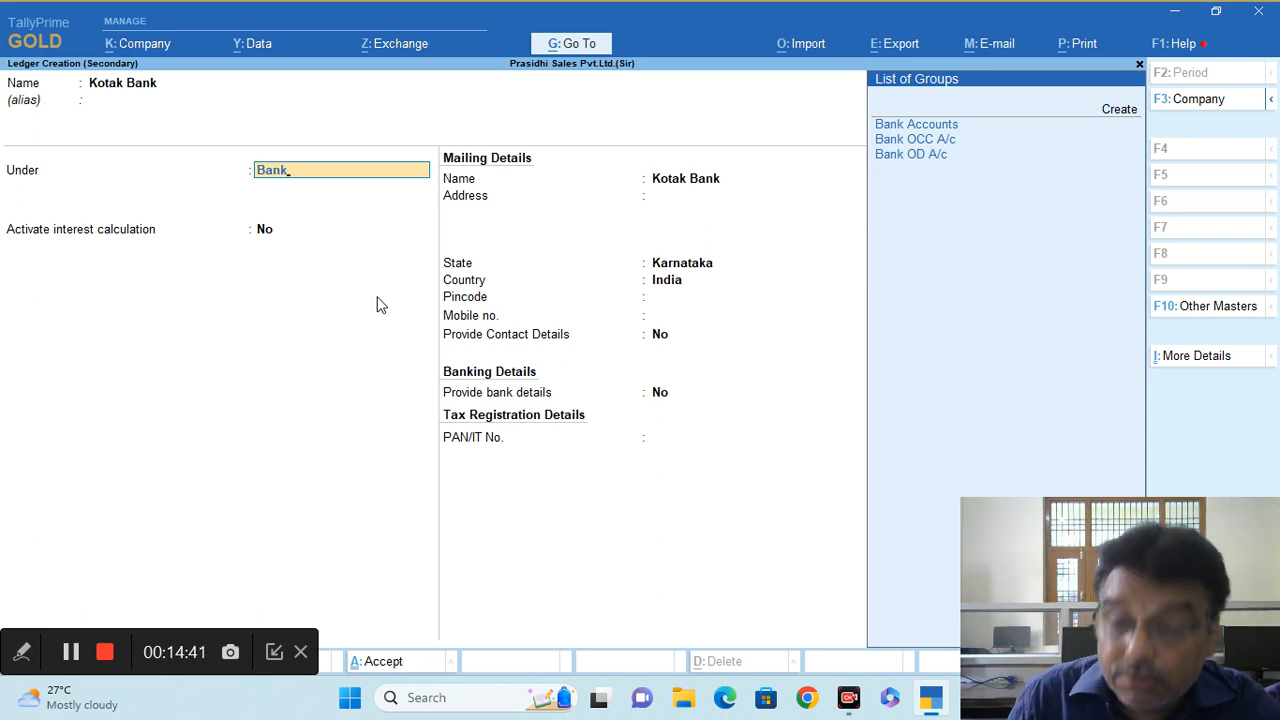
pyautogui.press('Return')
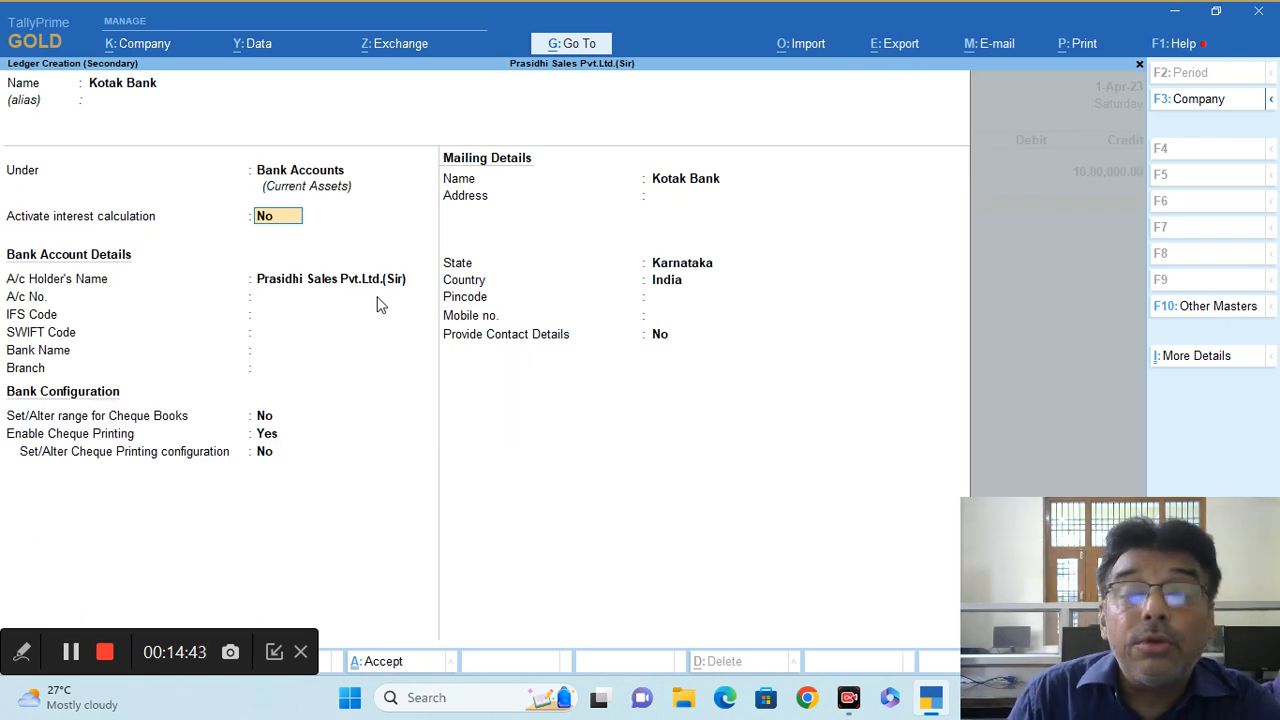
# Leave the remaining Kotak Bank ledger details at their defaults and save the ledger into the debit line.
pyautogui.press('Return')
pyautogui.press('Return')
pyautogui.press('Return')
pyautogui.press('Return')
pyautogui.press('Return')
pyautogui.press('Return')
pyautogui.press('Return')
pyautogui.press('Return')
pyautogui.press('Return')
pyautogui.press('Return')
pyautogui.press('Return')
pyautogui.press('Return')
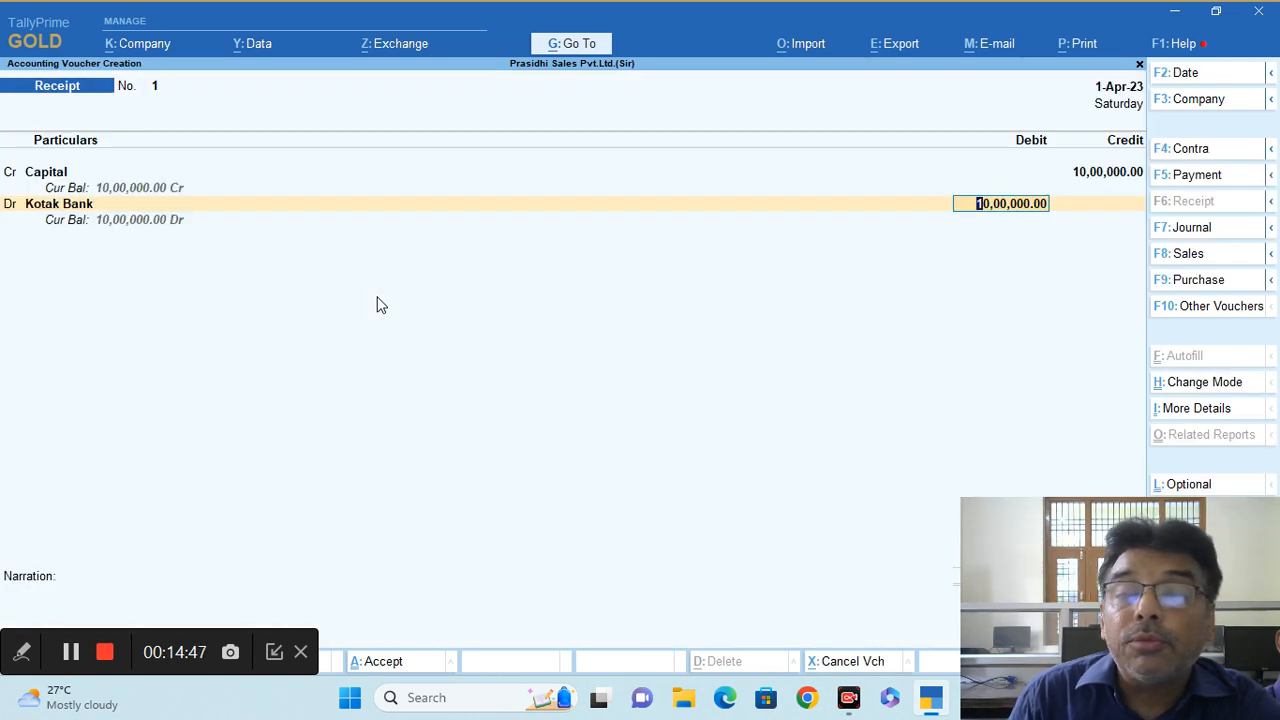
# Debit Kotak Bank with 10,00,000, keep the Cheque/DD bank allocation, and save the receipt voucher without a narration.
pyautogui.press('Return')
pyautogui.press('Return')
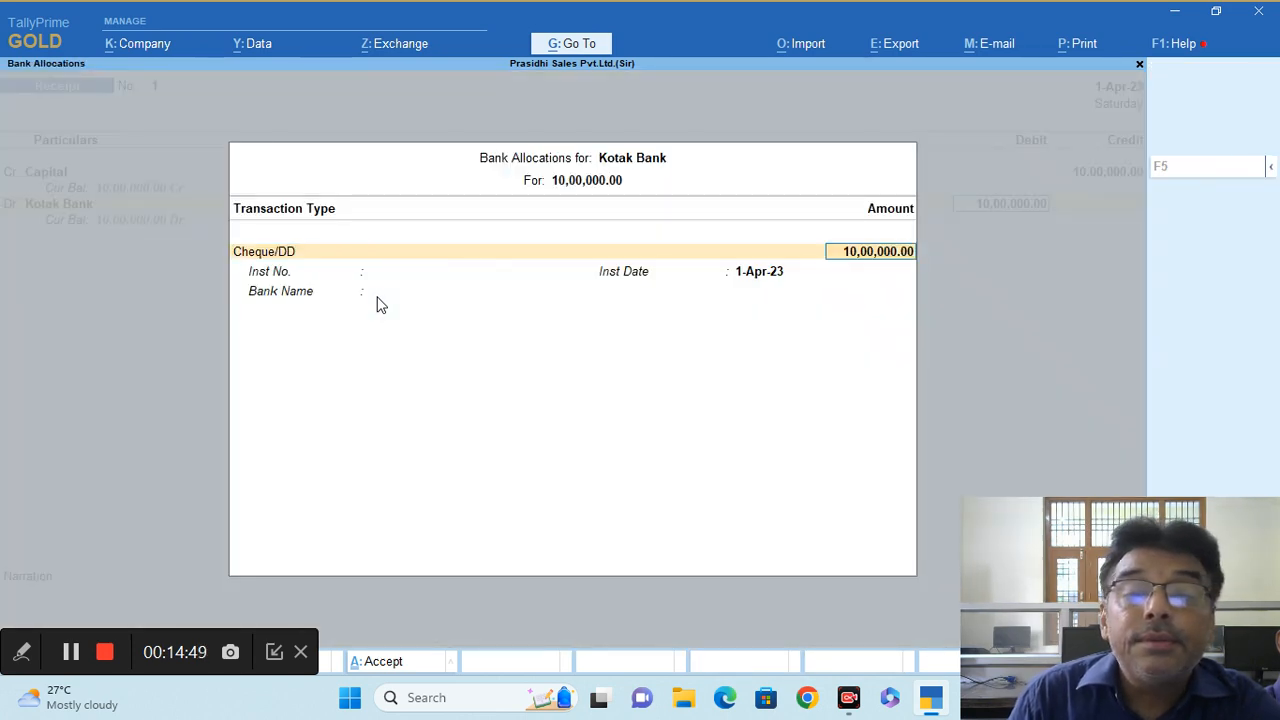
pyautogui.press('Return')
pyautogui.press('Return')
pyautogui.press('Return')
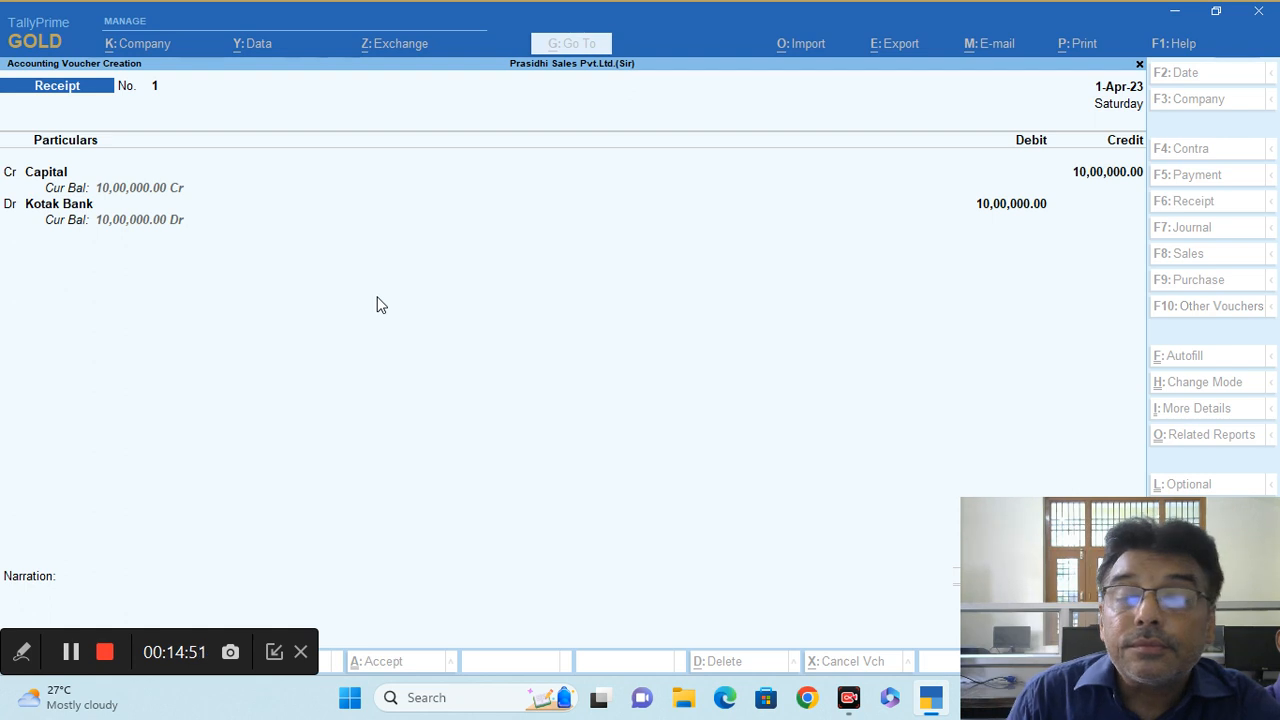
pyautogui.press('Return')
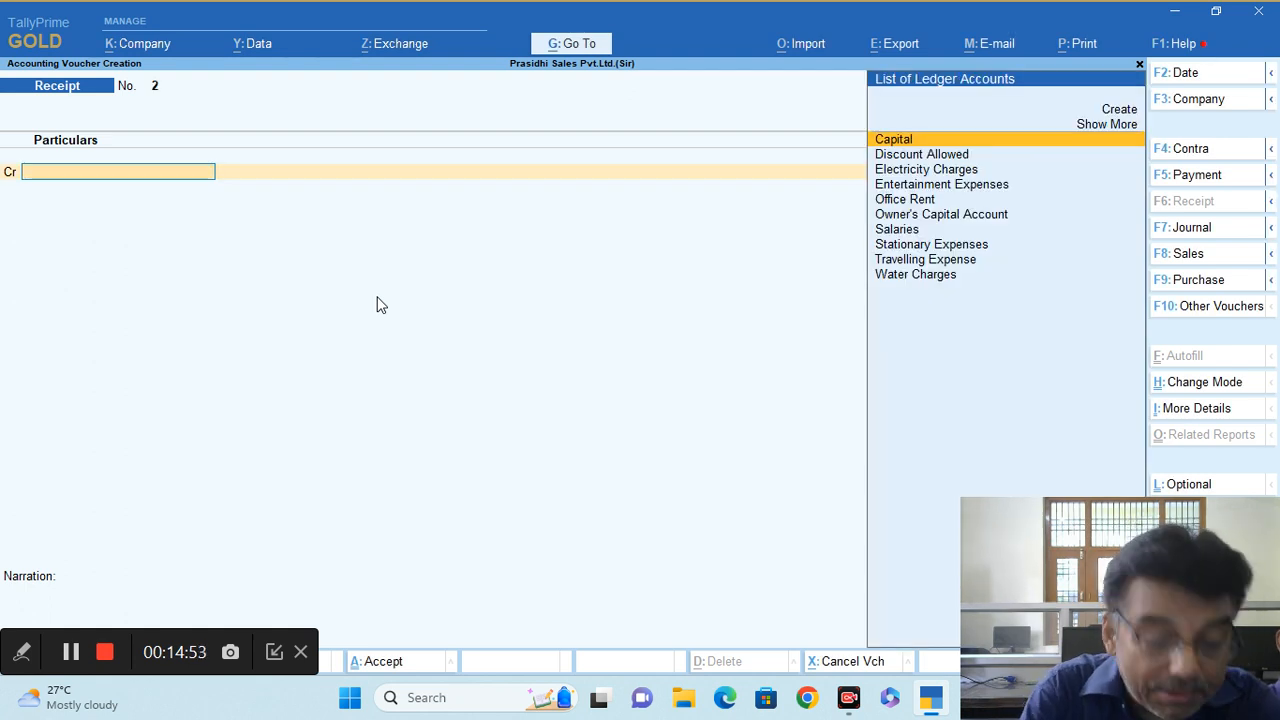
# Close the empty second receipt voucher and return to the Gateway of Tally, declining to quit.
pyautogui.press('Escape')
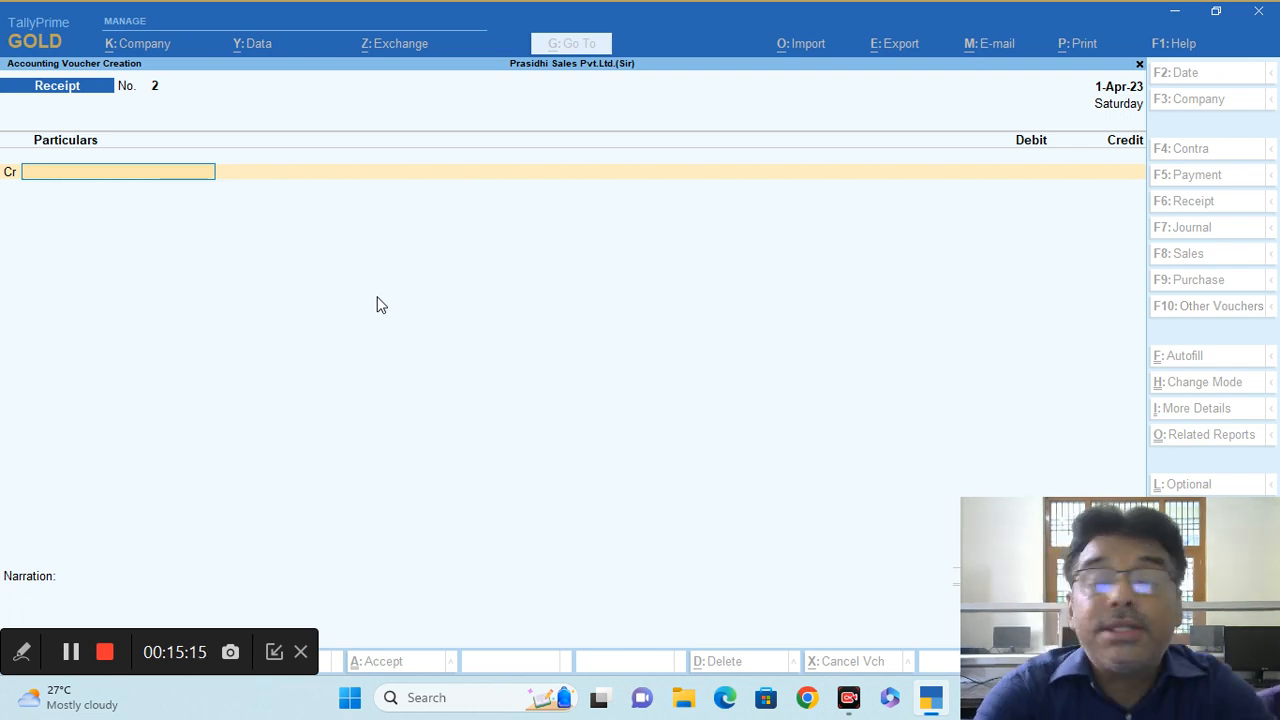
pyautogui.press('Escape')
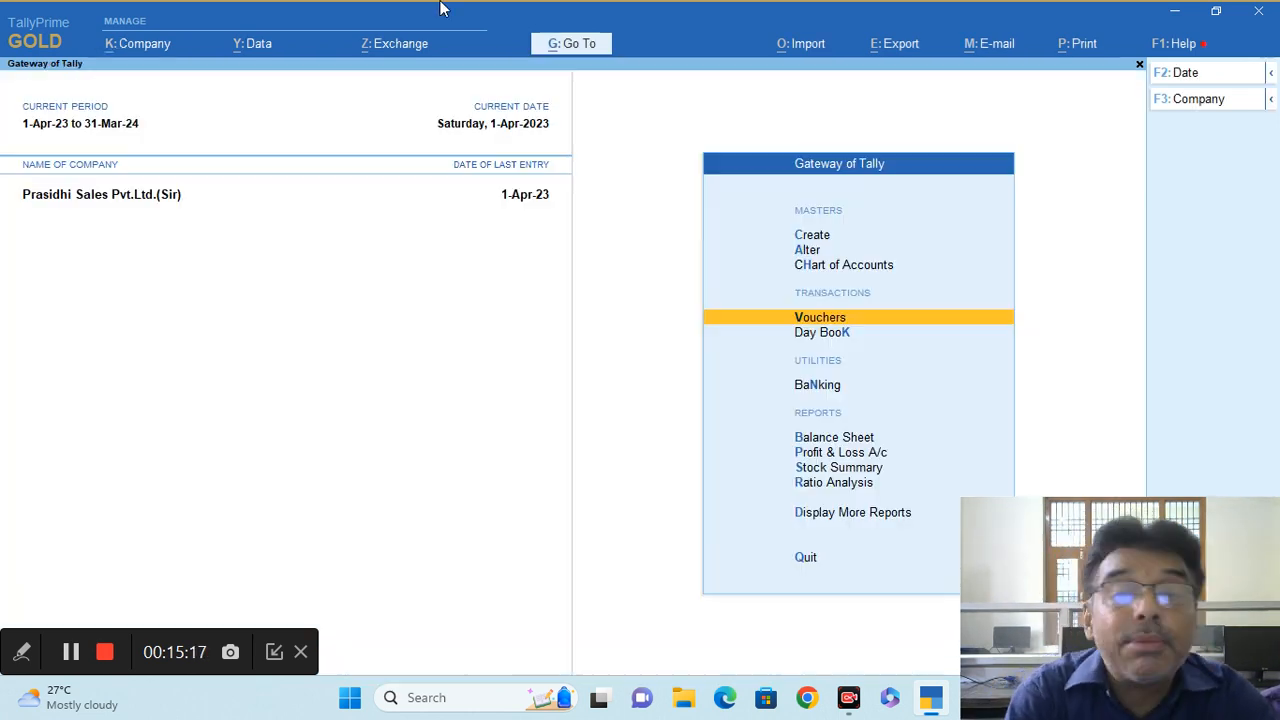
pyautogui.press('Escape')
pyautogui.press('n')
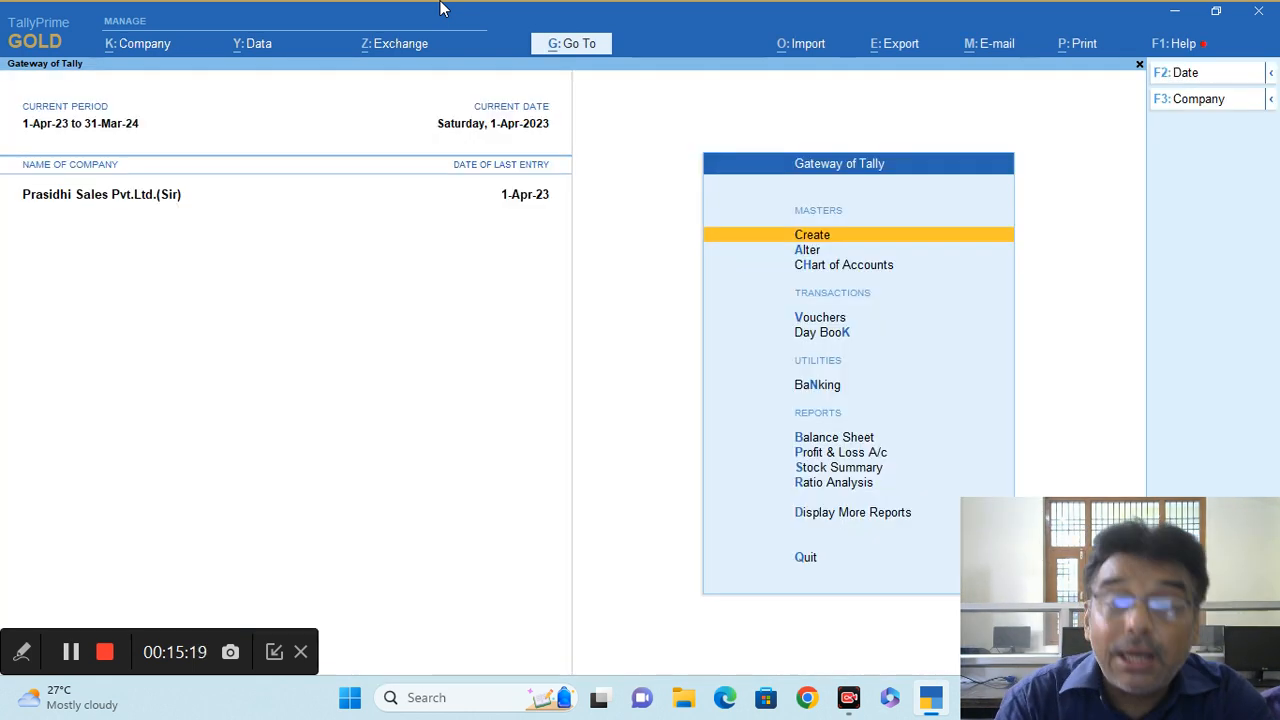
# Reopen voucher entry, switch the voucher to Purchase, and set the voucher date to 11-May-23.
pyautogui.click(824, 318)
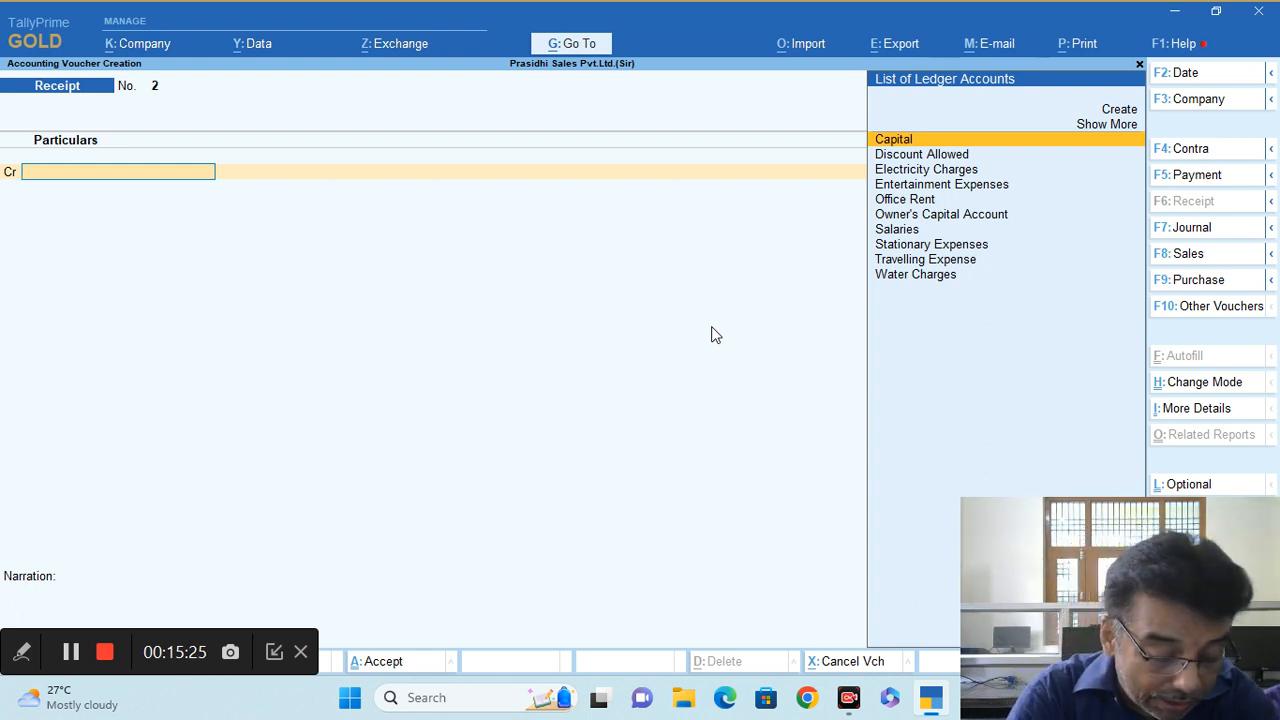
pyautogui.press('F2')
pyautogui.write('11')
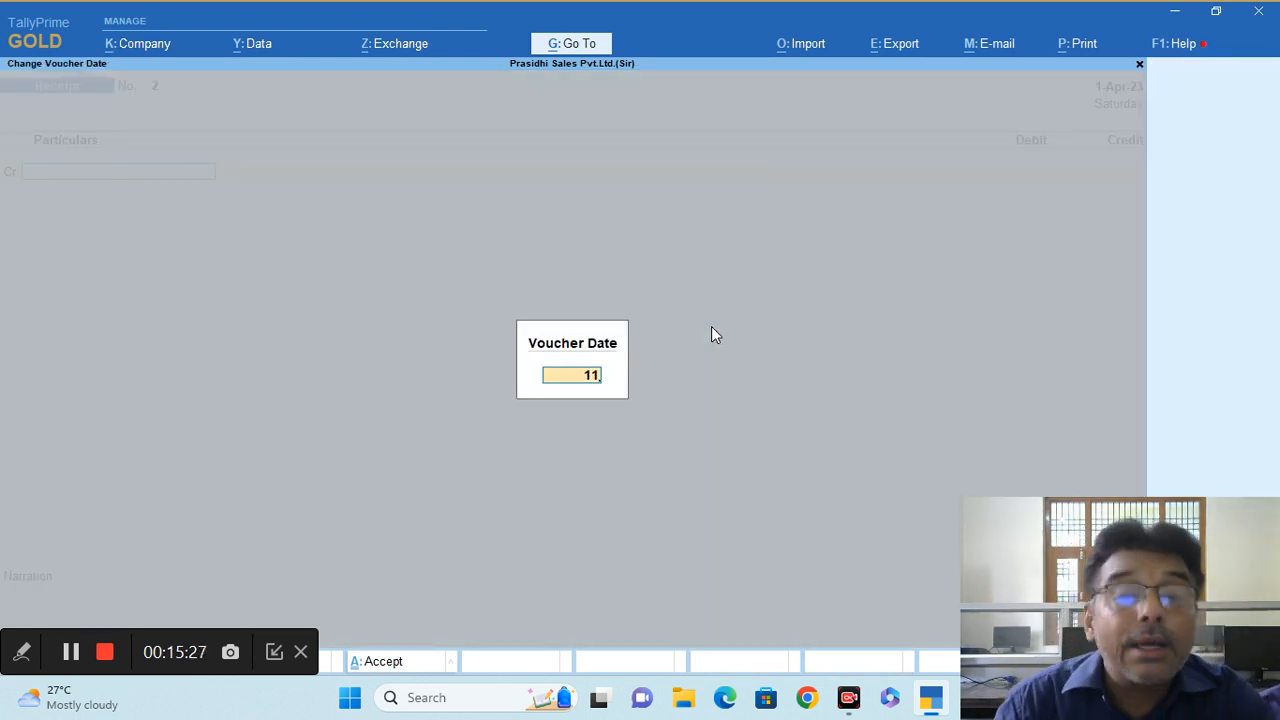
pyautogui.press('Return')
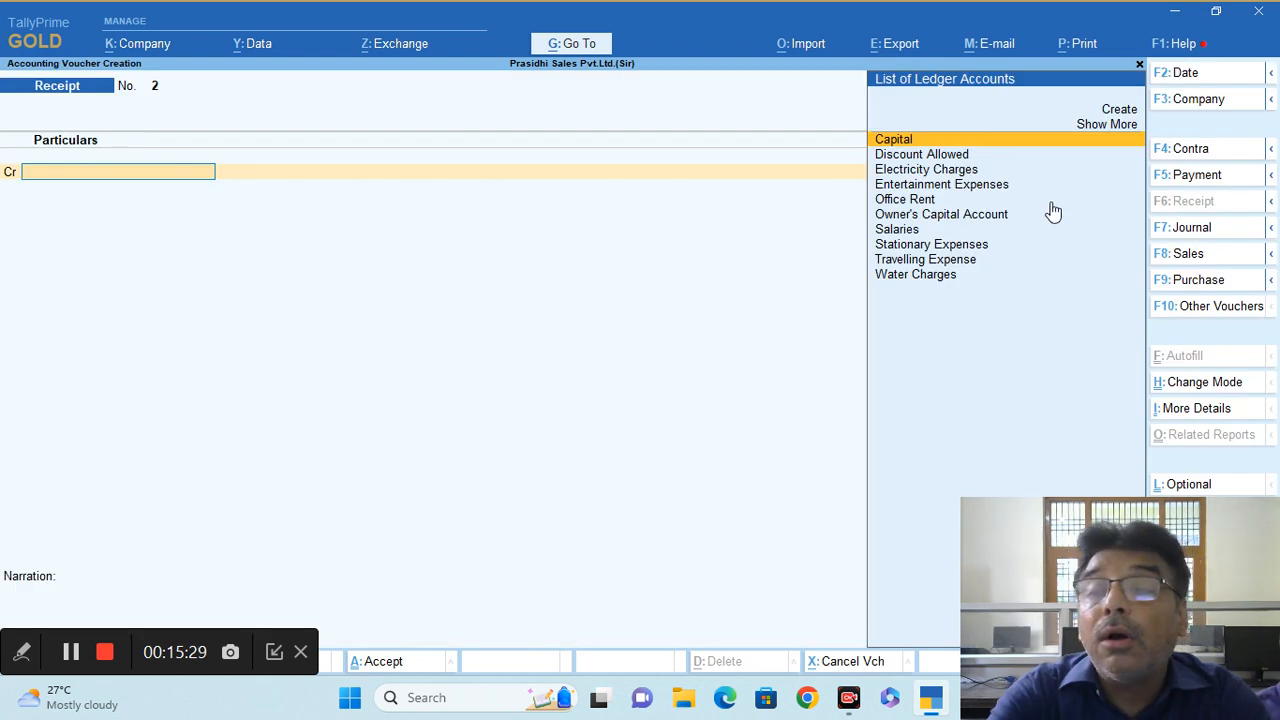
pyautogui.click(1175, 285)
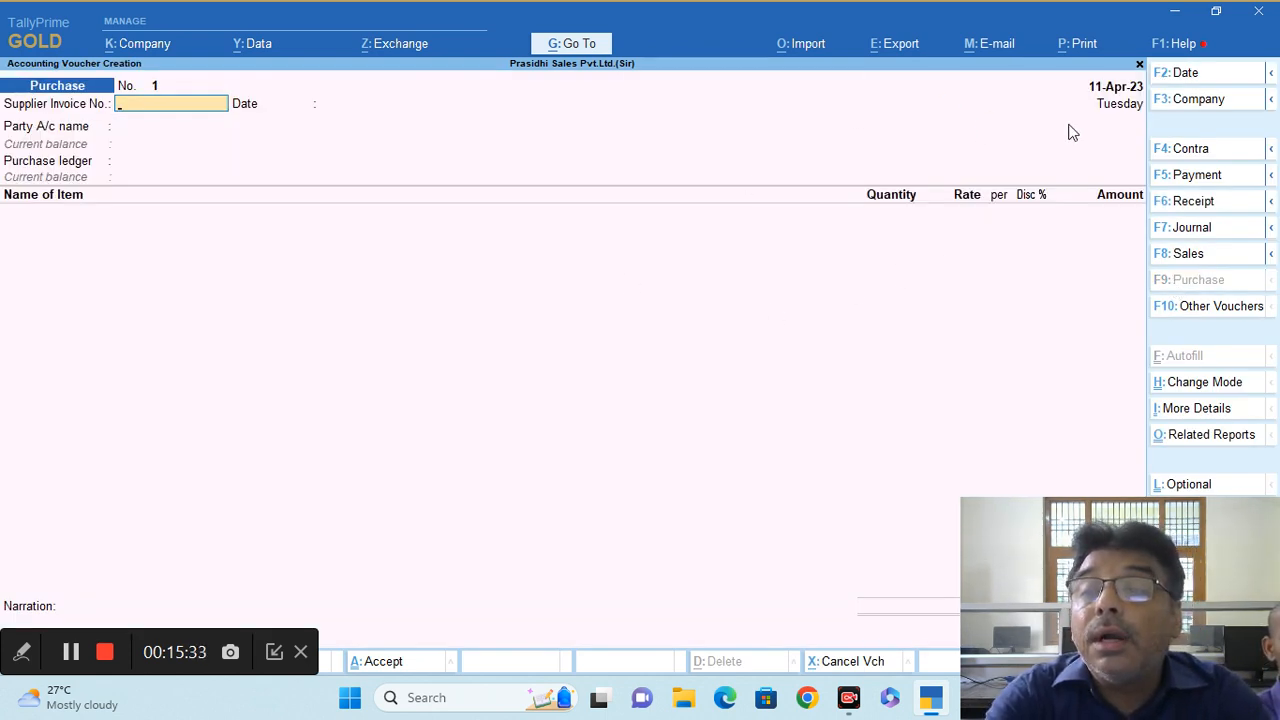
pyautogui.click(1191, 74)
pyautogui.write('11-5')
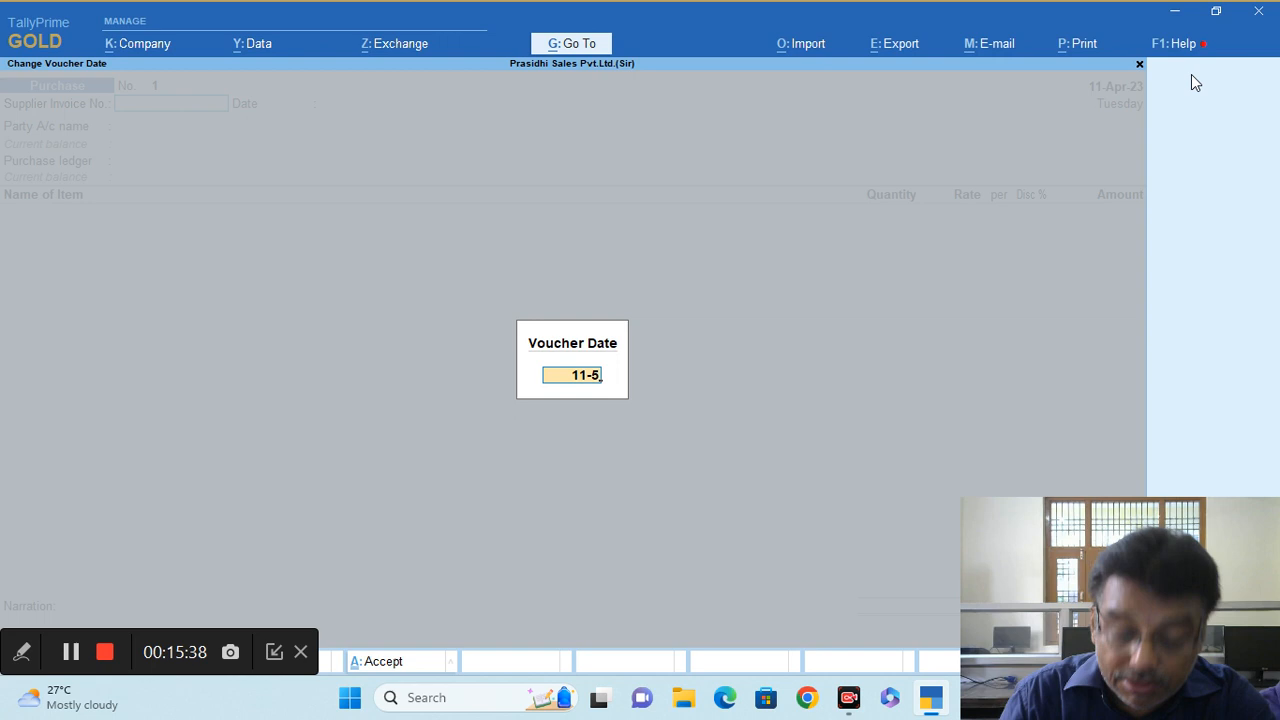
pyautogui.press('Return')
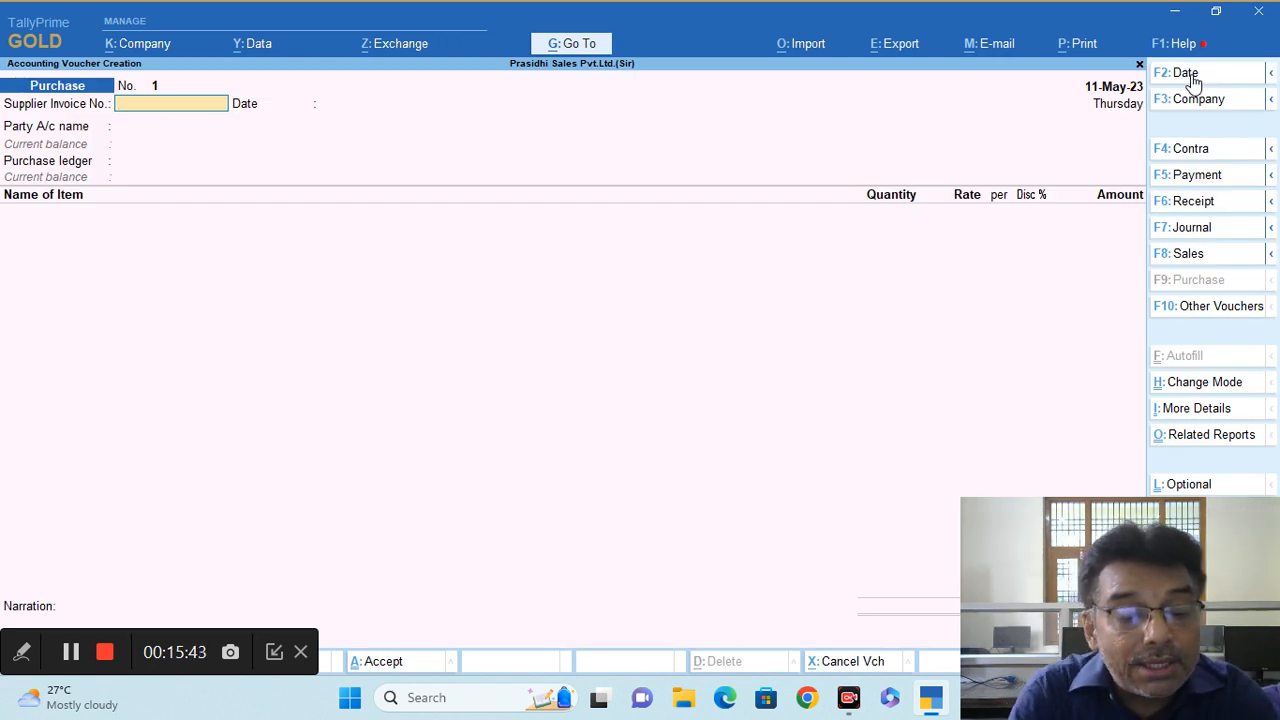
# Enter bsm/10/23 as the supplier invoice number and proceed to the party account name.
pyautogui.write('bsm')
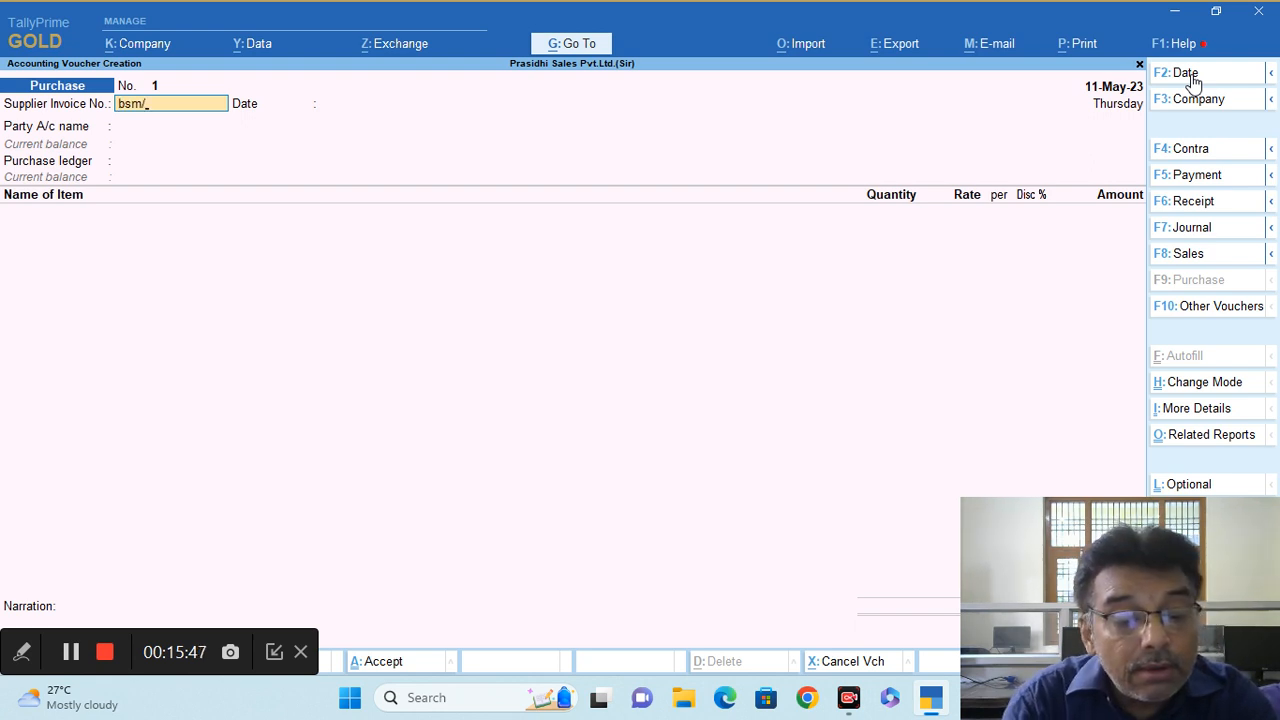
pyautogui.write('/10')
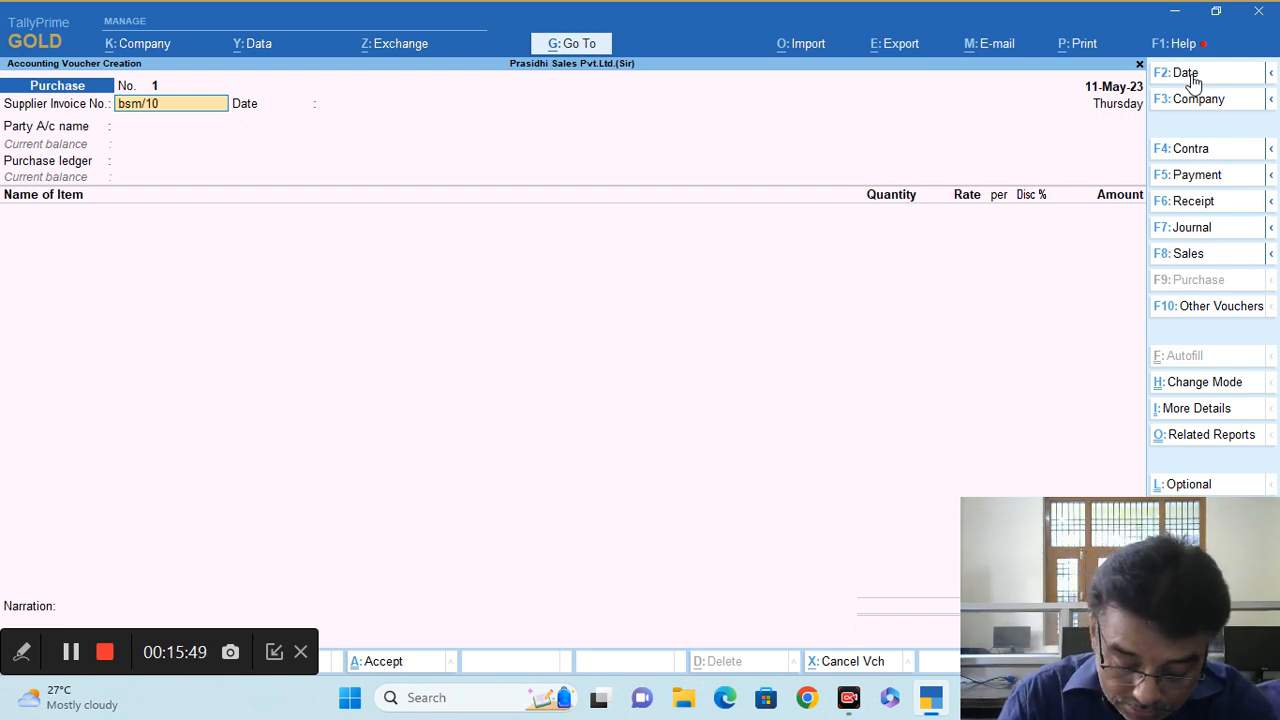
pyautogui.write('/23')
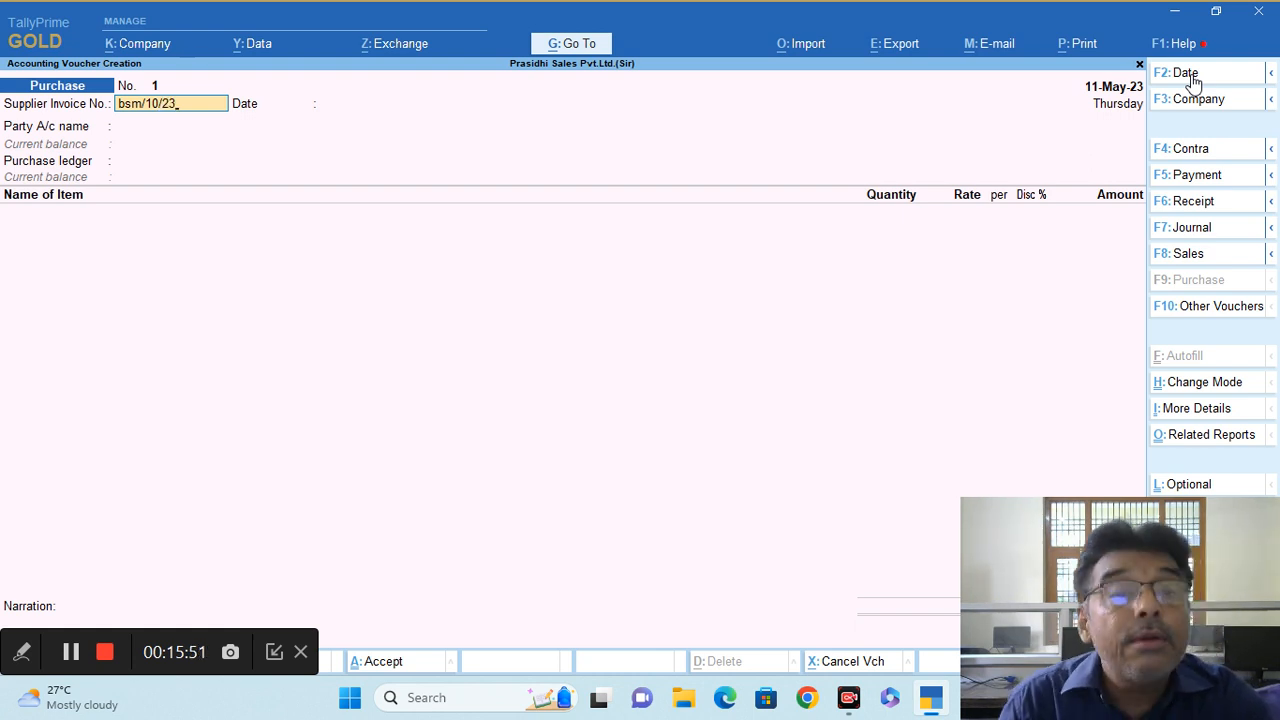
pyautogui.press('Return')
pyautogui.press('Return')
# Start a new party ledger for the purchase voucher and name it Ben Super Mart Inc (USA).
pyautogui.hotkey('alt', 'c')
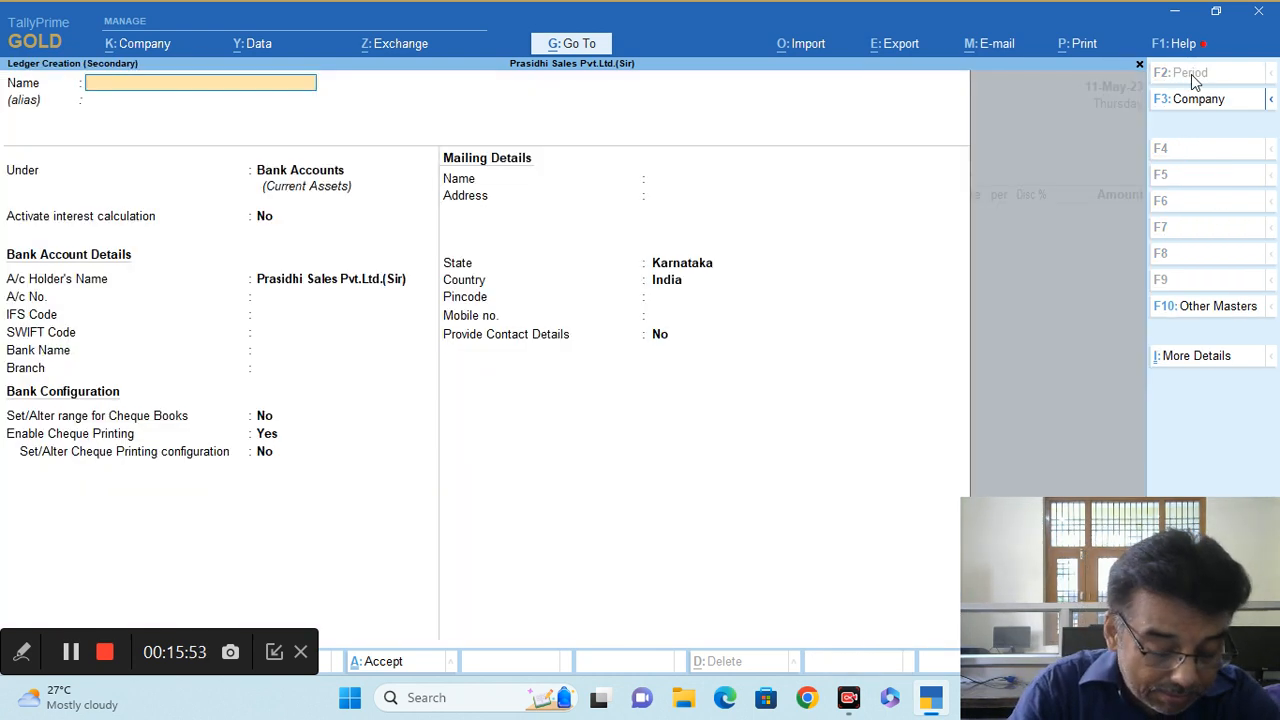
pyautogui.write('Ben')
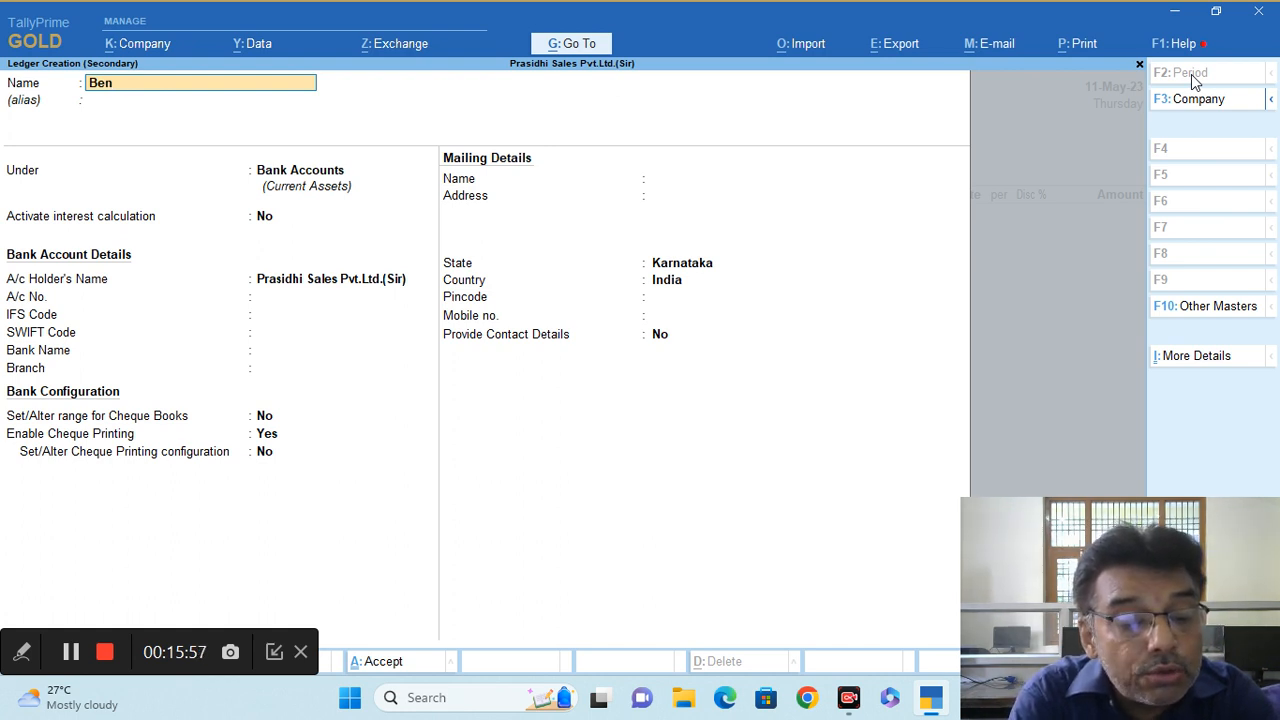
pyautogui.write(' S')
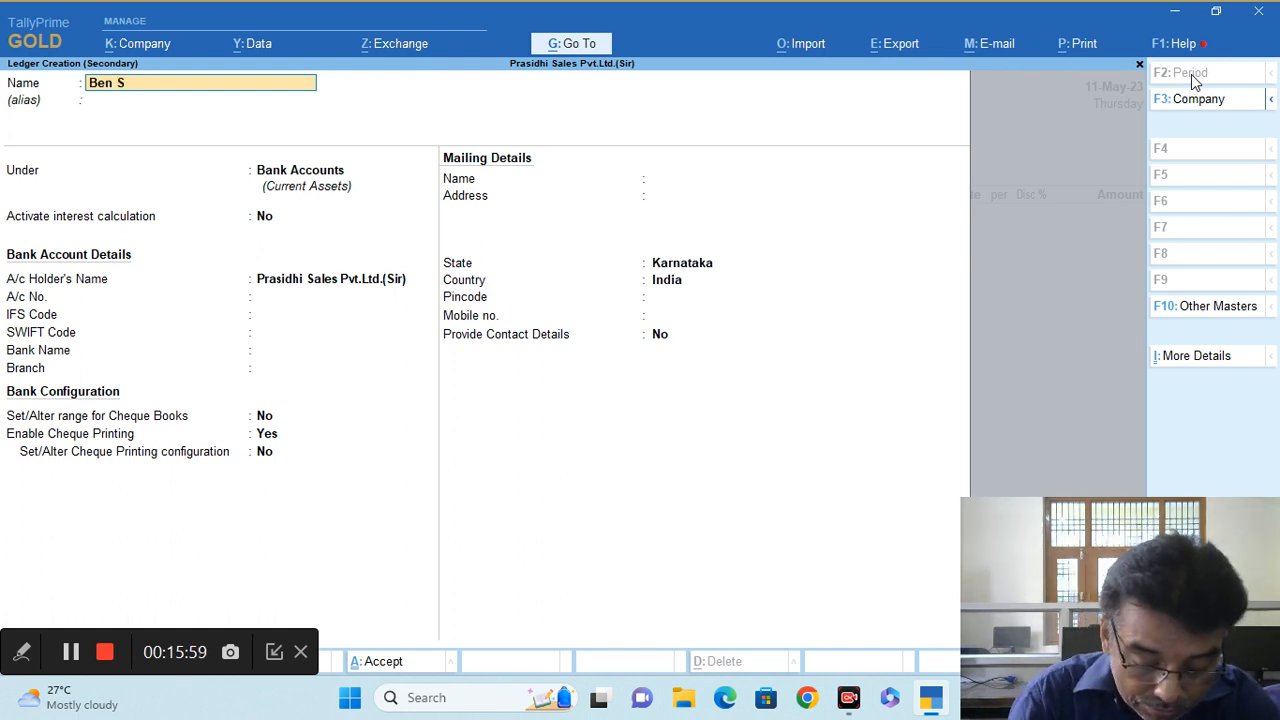
pyautogui.write('uper')
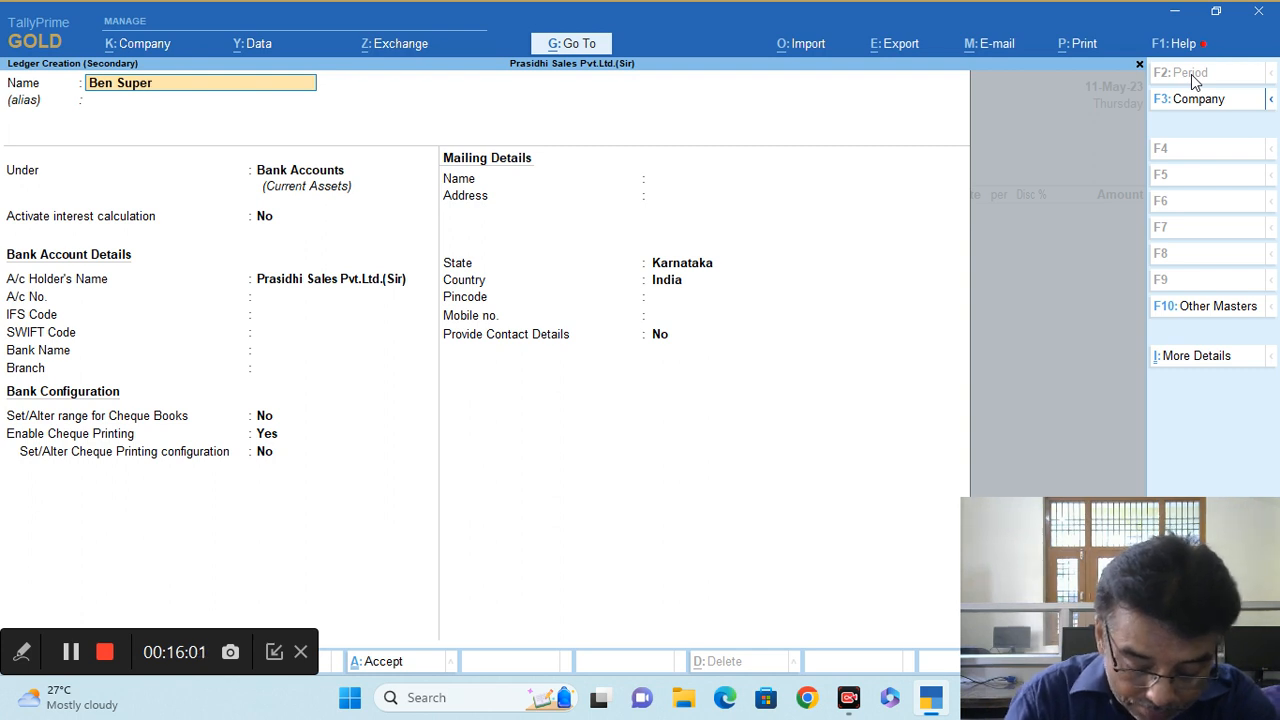
pyautogui.write(' Mart')
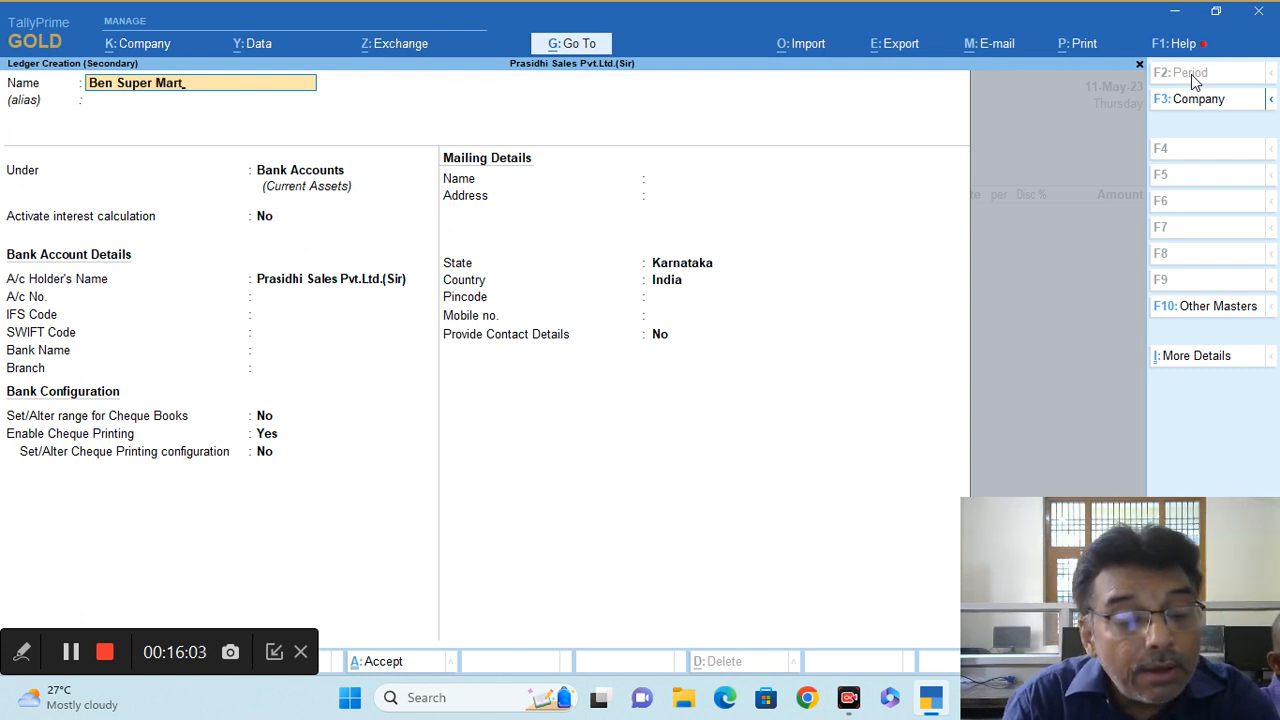
pyautogui.write(' i')
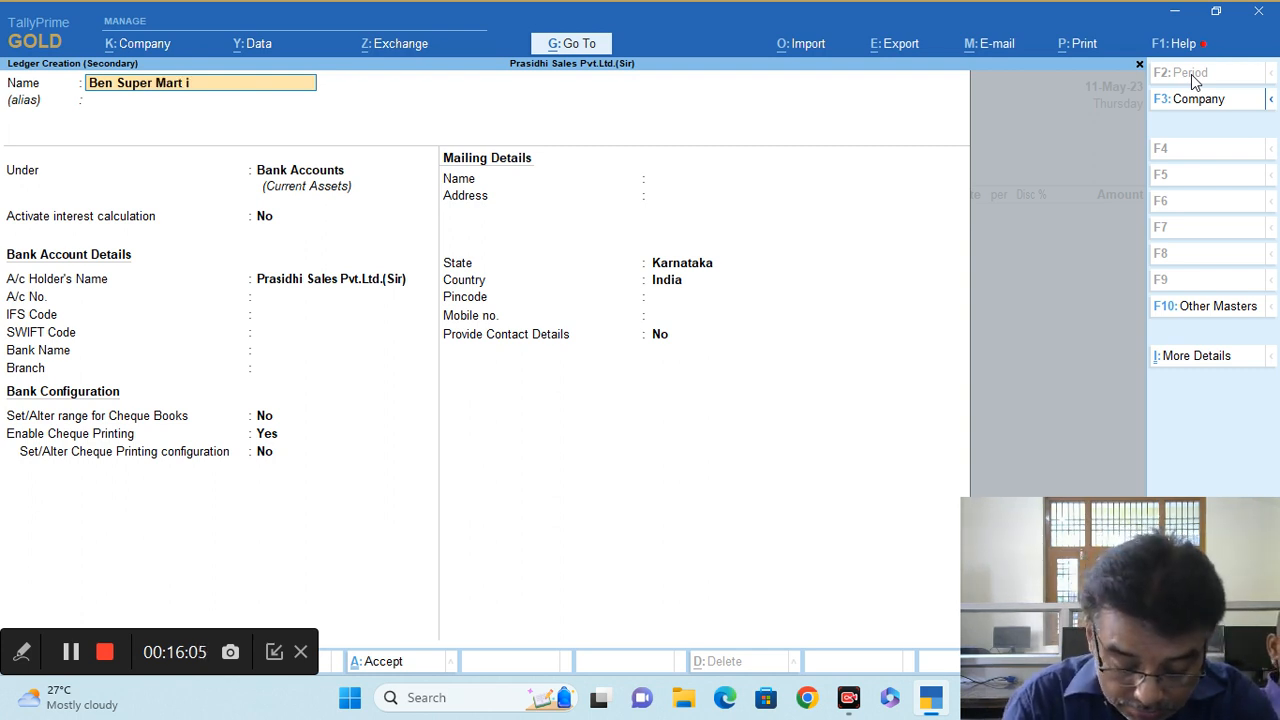
pyautogui.write('nc (')
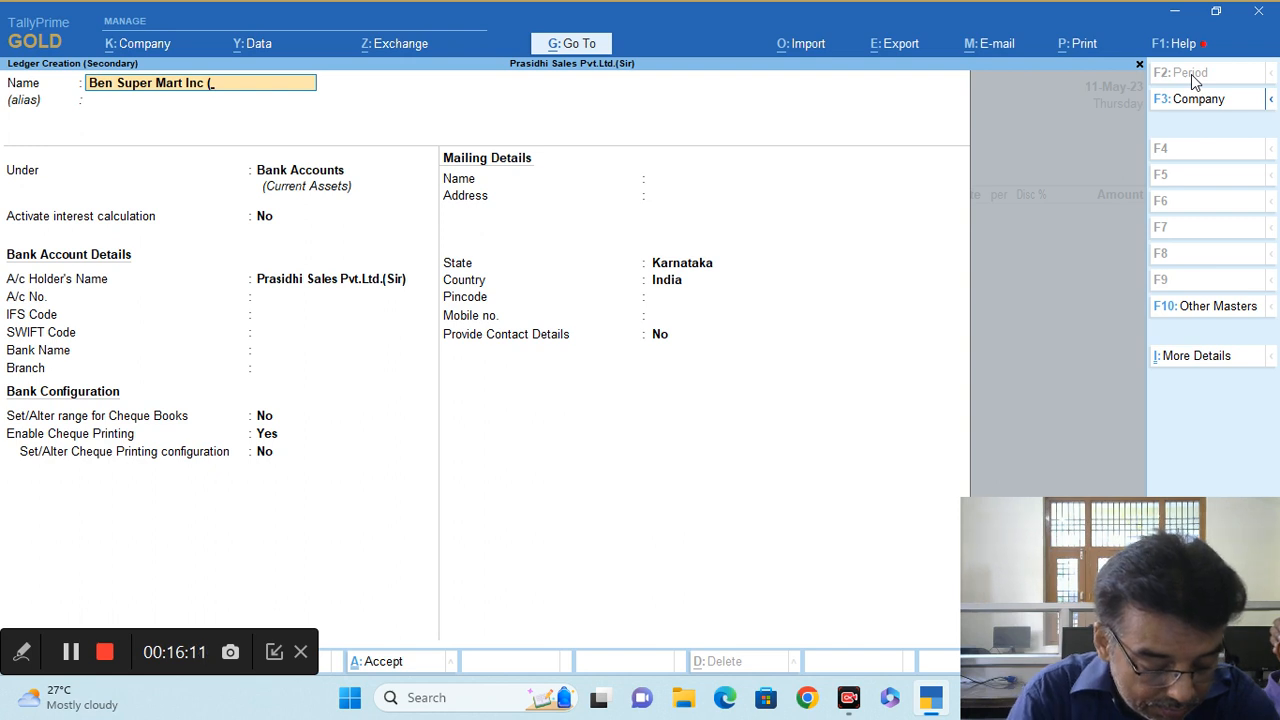
pyautogui.write('USA')
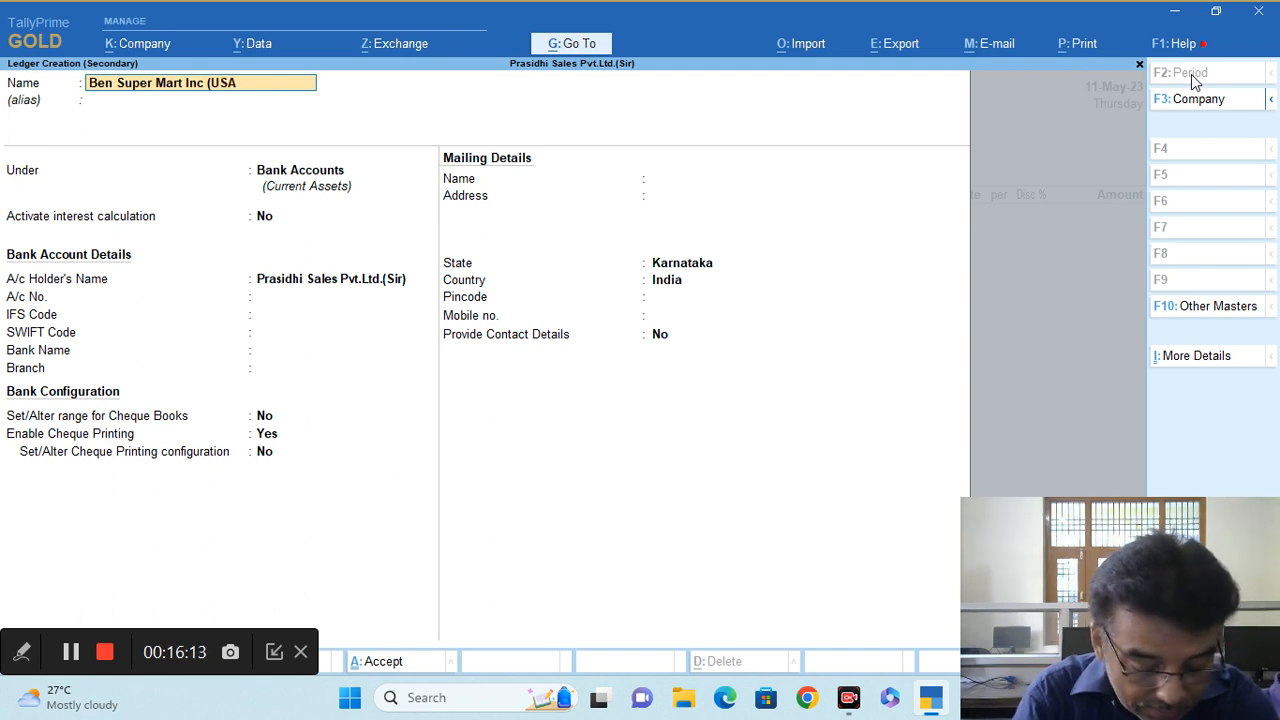
pyautogui.write(')')
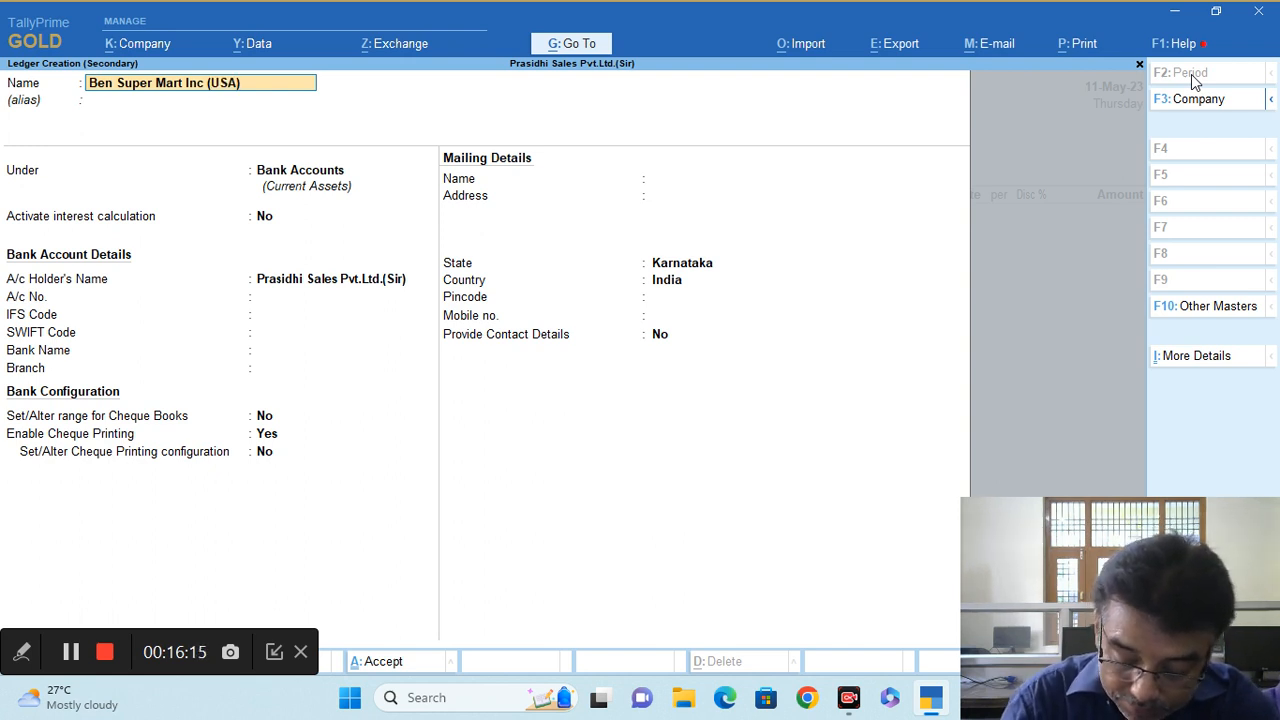
pyautogui.press('Return')
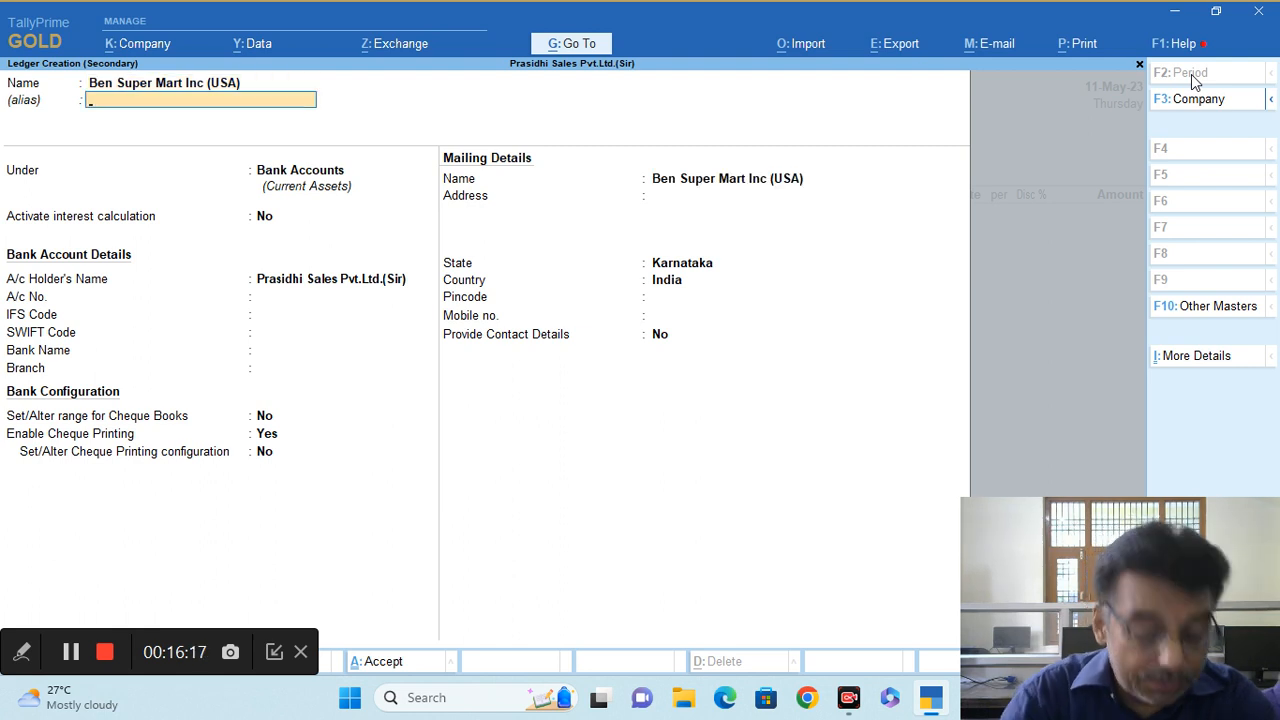
# Skip the alias, place the supplier ledger under Sundry Creditors, and keep bill-by-bill balances set to Yes.
pyautogui.press('Return')
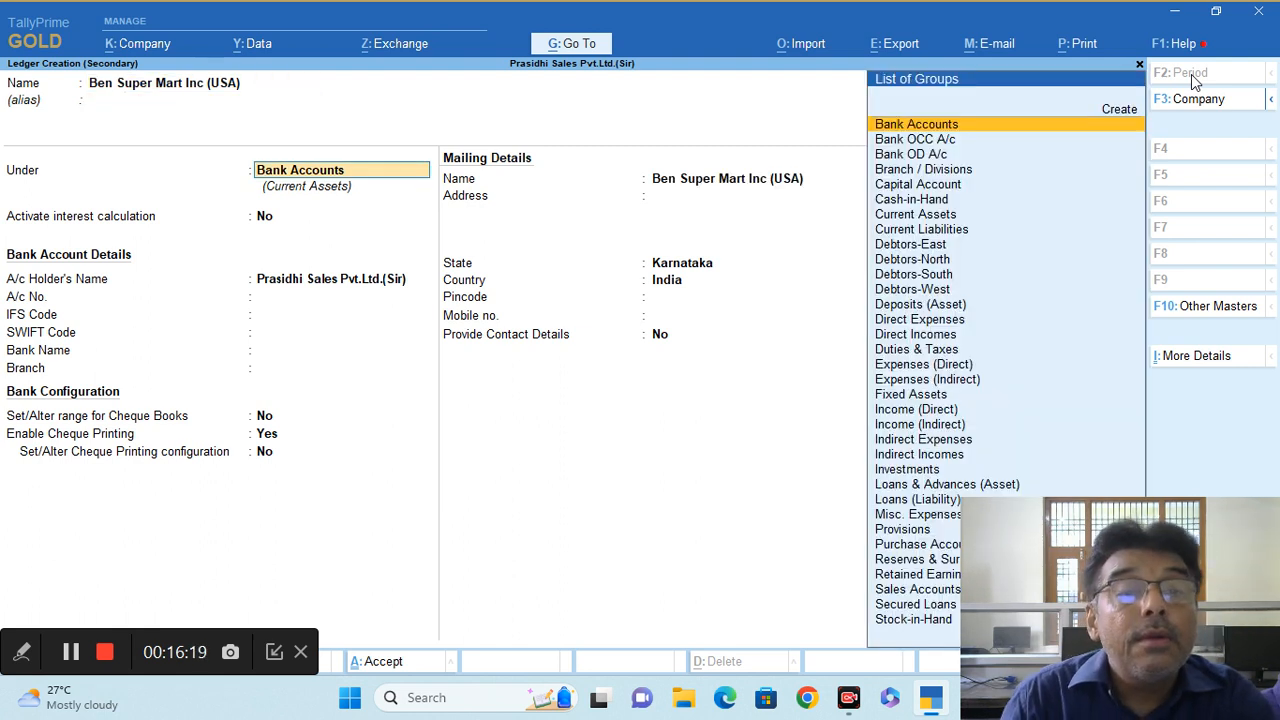
pyautogui.write('Su')
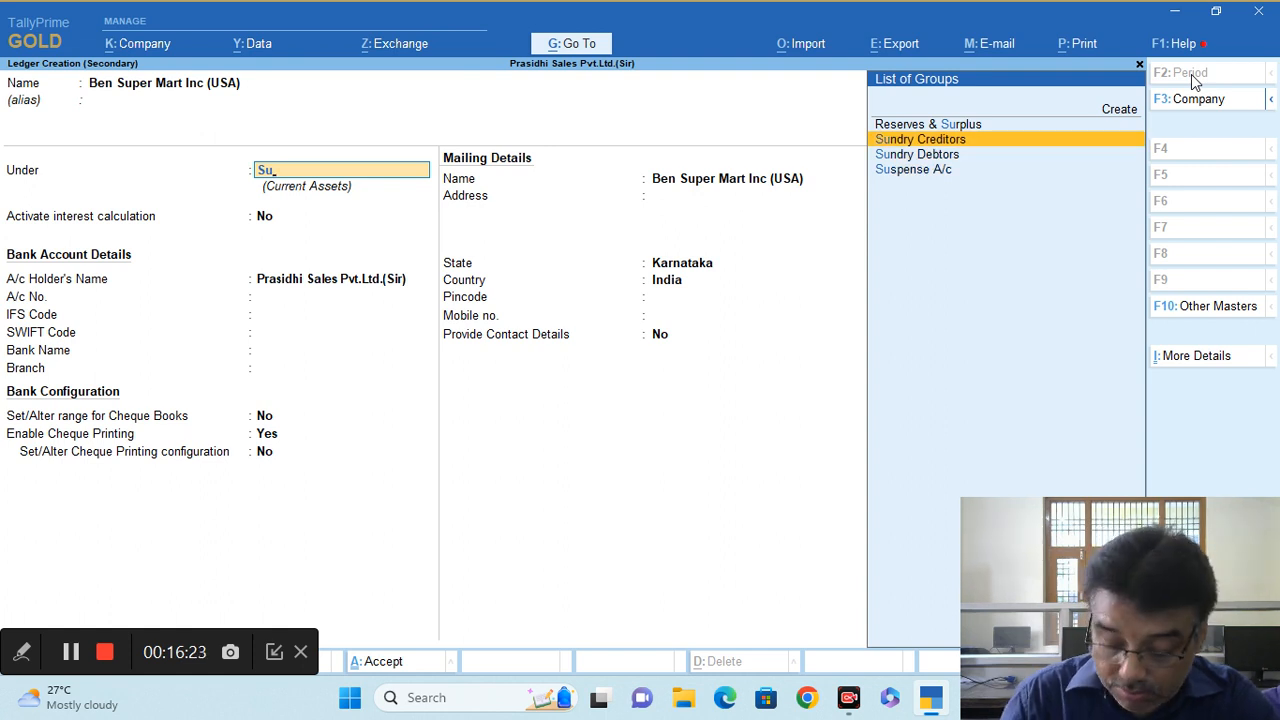
pyautogui.press('Return')
pyautogui.press('Return')
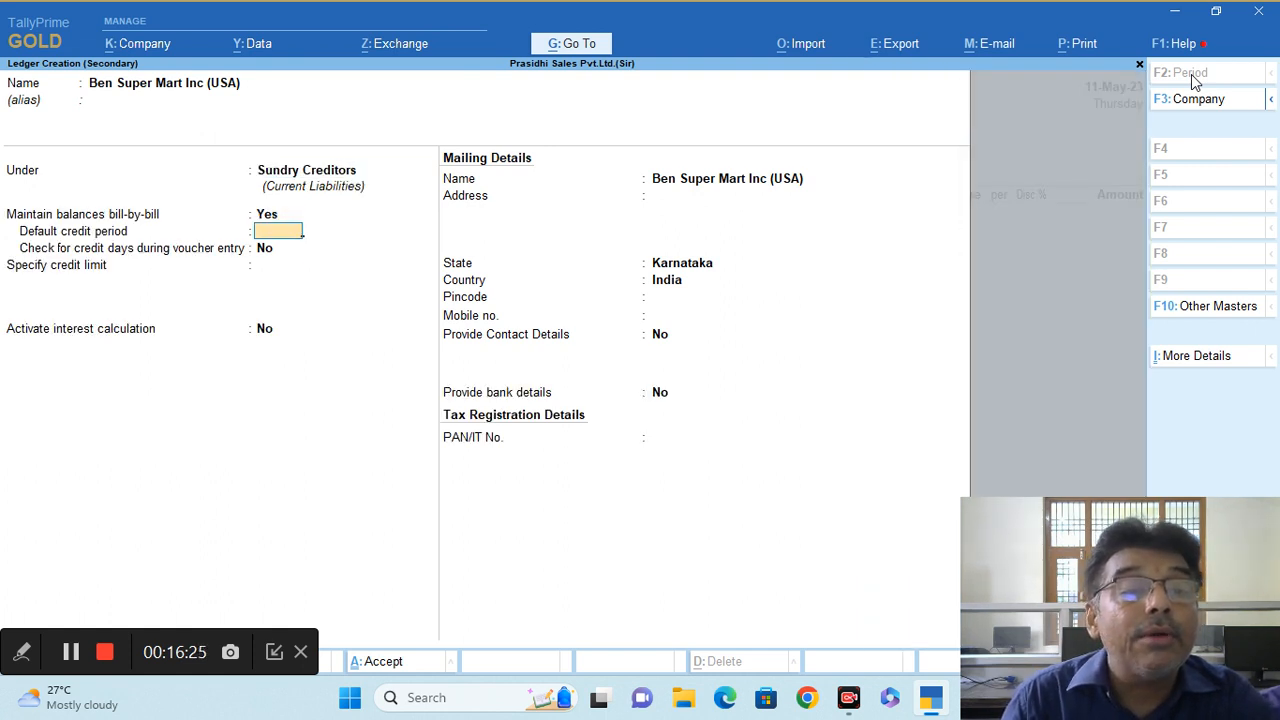
# Leave the supplier's credit period, credit limit, interest, mailing name and address at their defaults and proceed to the state.
pyautogui.press('Return')
pyautogui.press('Return')
pyautogui.press('Return')
pyautogui.press('Return')
pyautogui.press('Return')
pyautogui.press('Return')
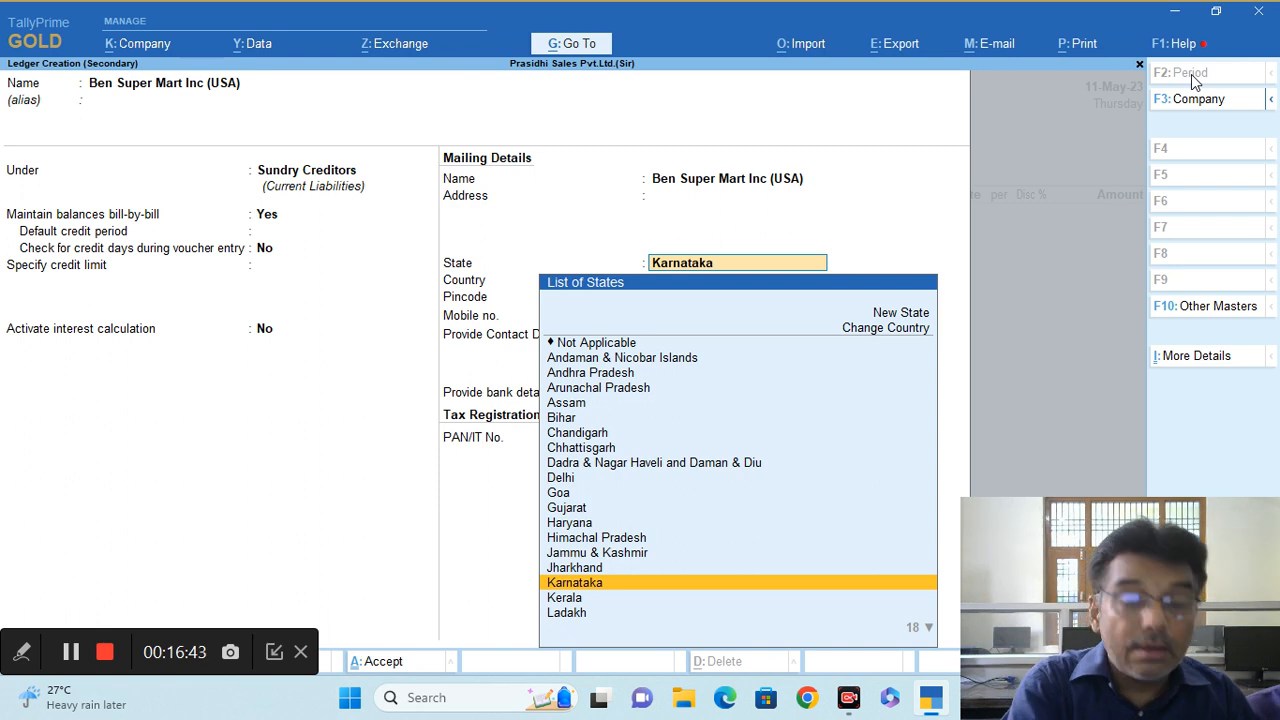
# Set the supplier ledger's country to United States of America.
pyautogui.press('Return')
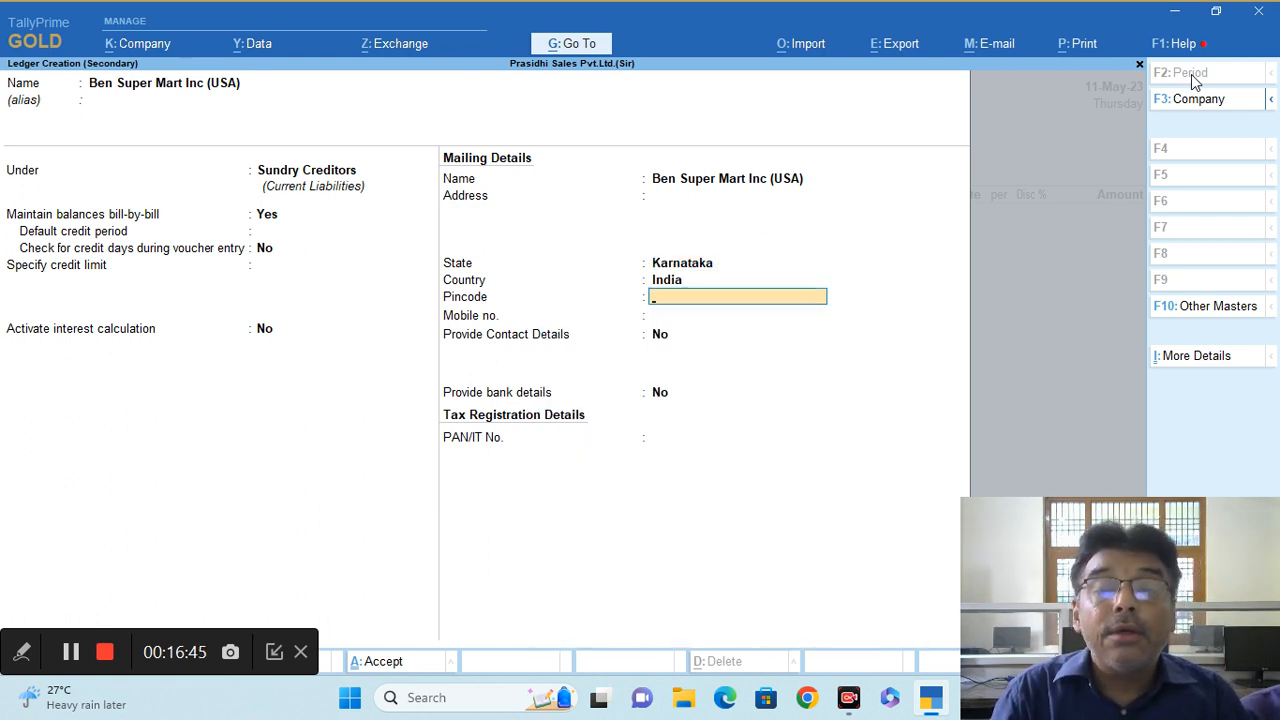
pyautogui.press('BackSpace')
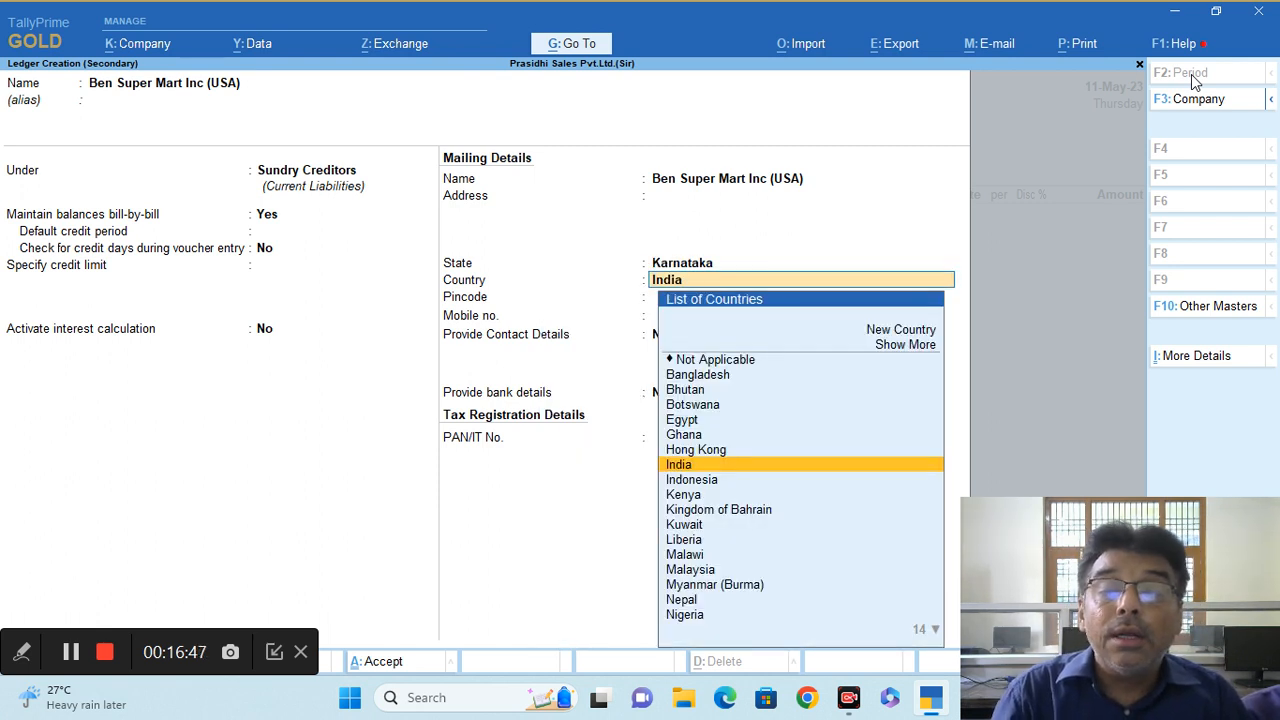
pyautogui.write('Usa')
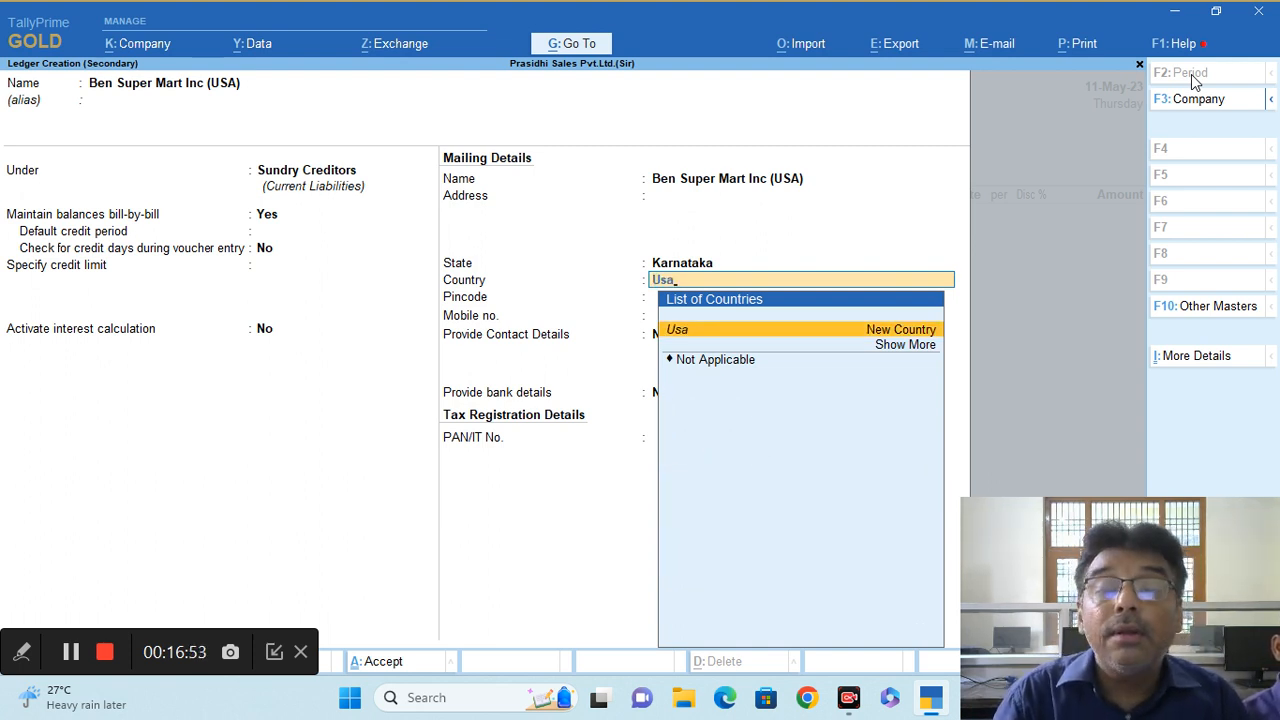
pyautogui.press('BackSpace')
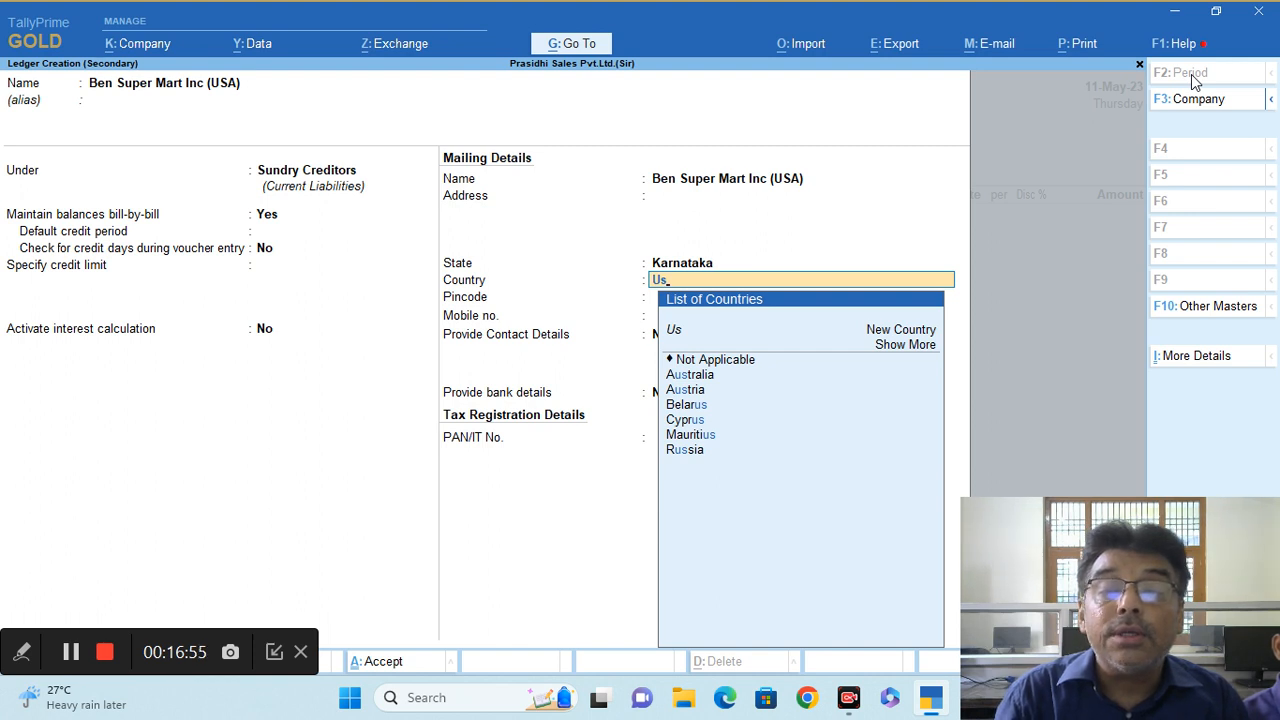
pyautogui.press('BackSpace')
pyautogui.write('n')
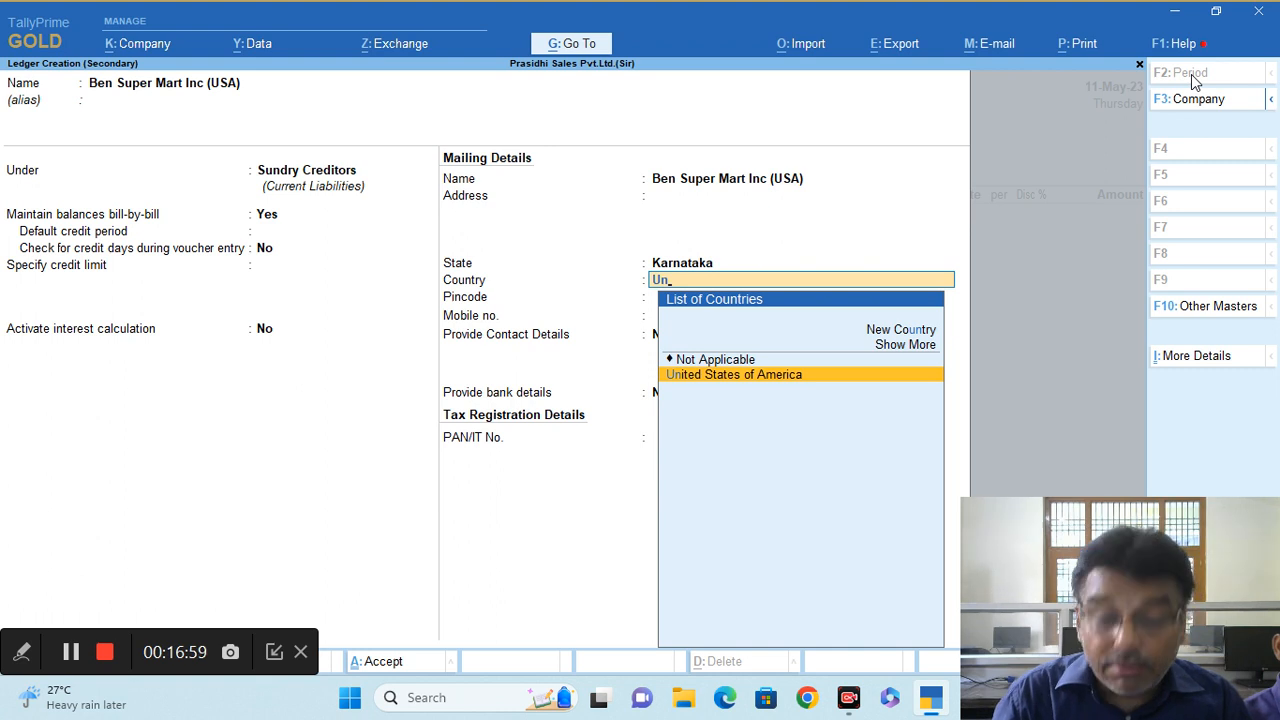
pyautogui.press('Return')
# Return to the supplier's mailing state and set it to Florida.
pyautogui.press('BackSpace')
pyautogui.press('BackSpace')
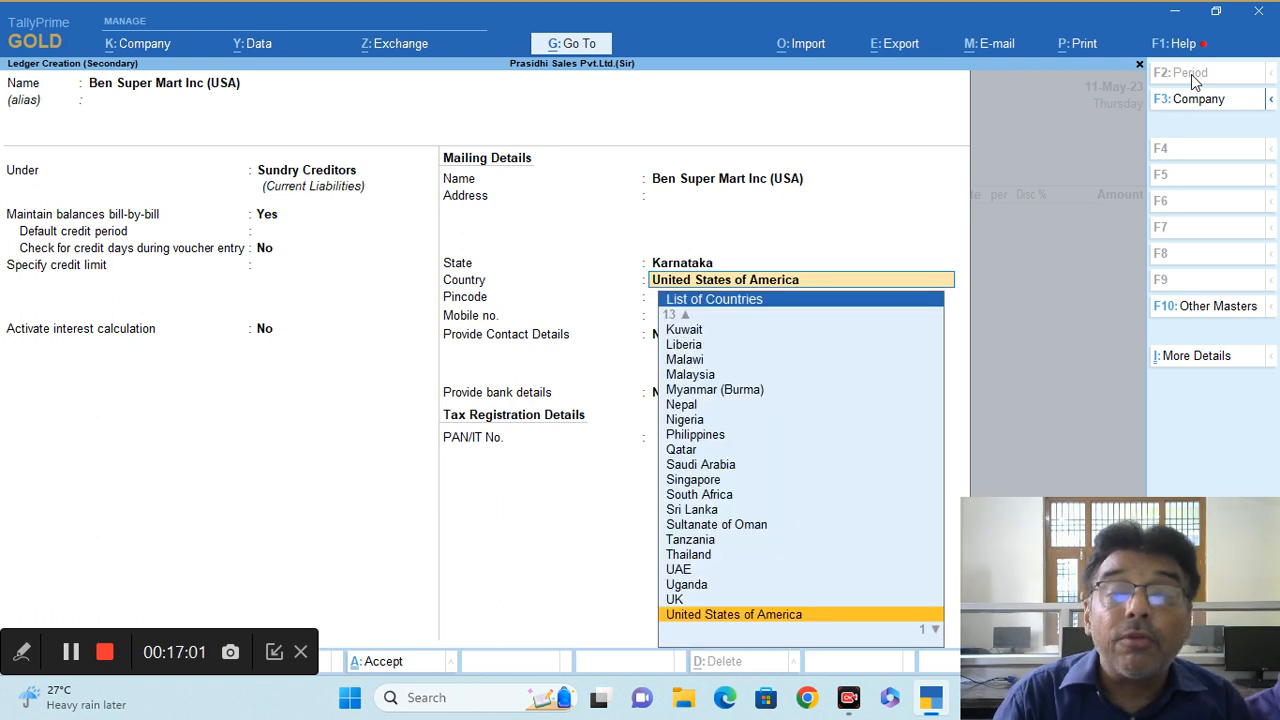
pyautogui.write('Fl')
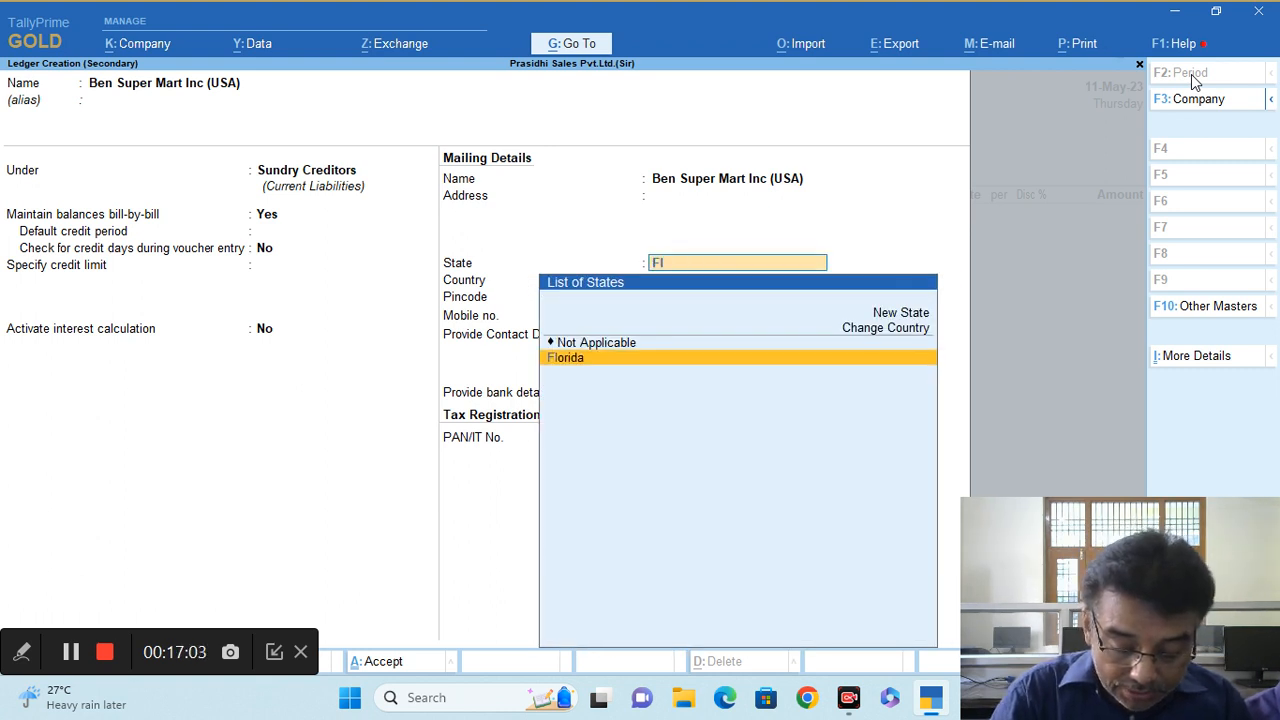
pyautogui.write('or')
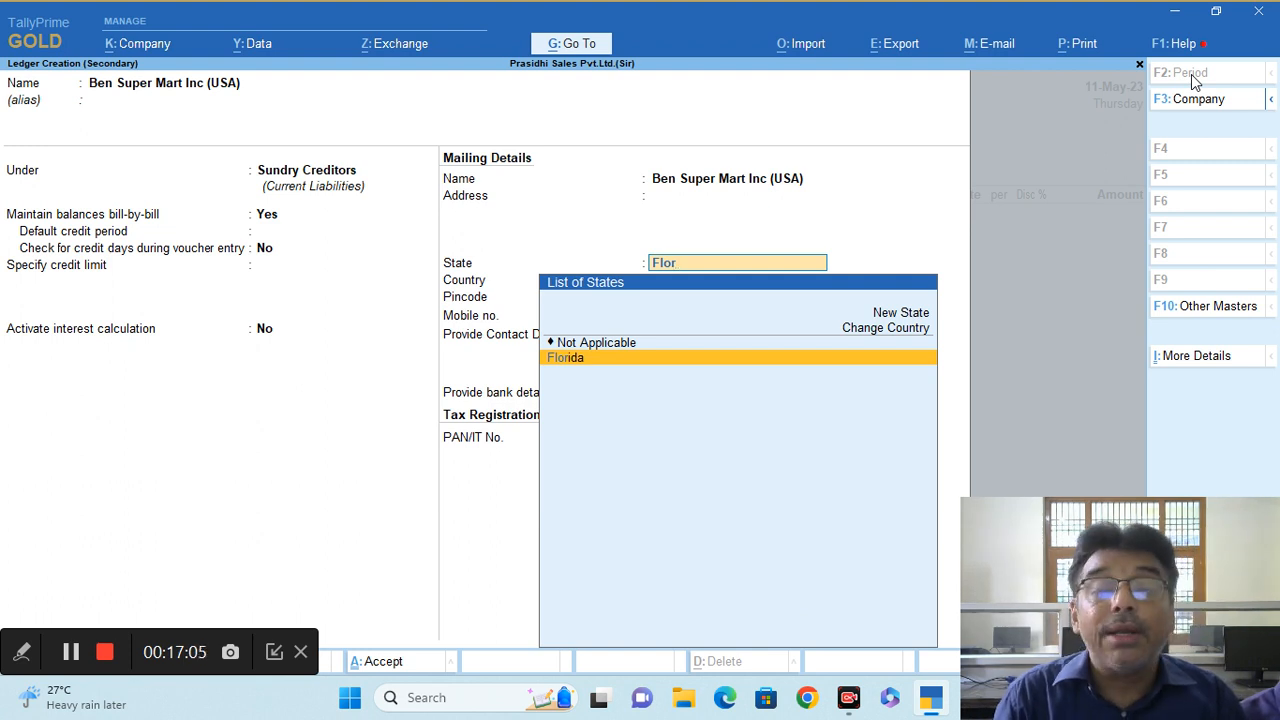
pyautogui.press('Return')
# Leave the supplier's pincode, mobile, contact, bank and tax details at their defaults and save the ledger.
pyautogui.press('Return')
pyautogui.press('Return')
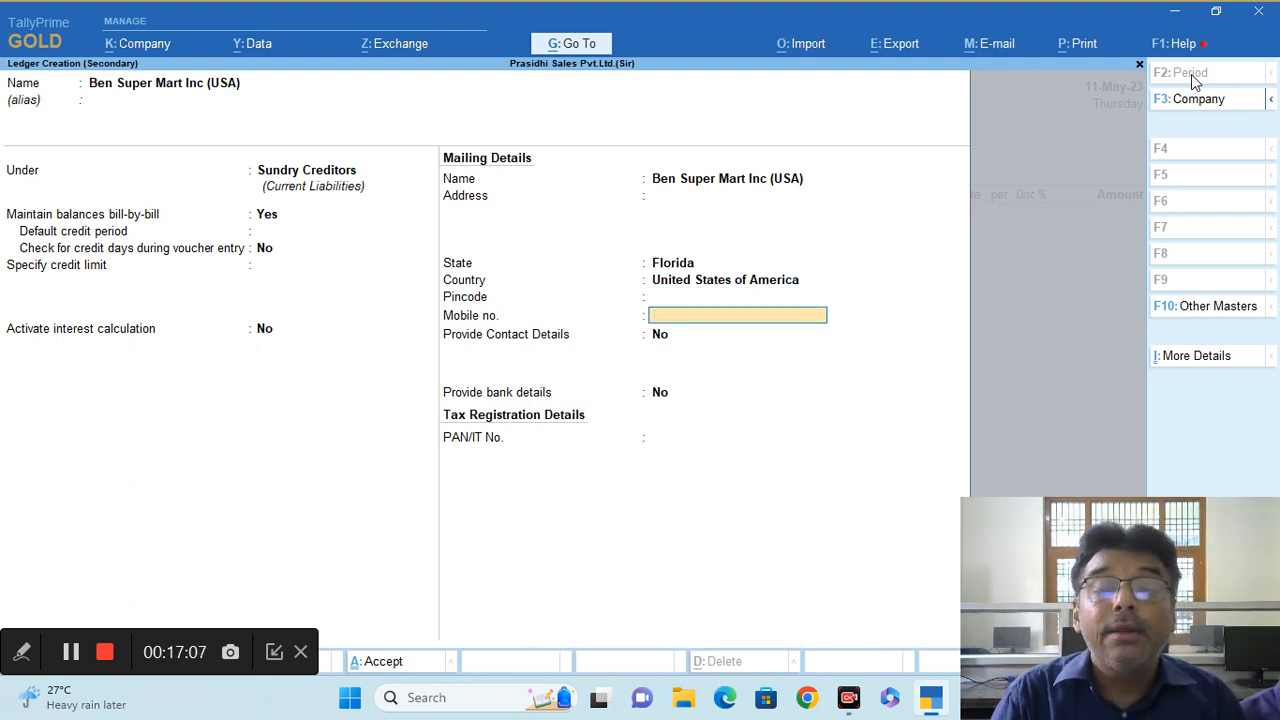
pyautogui.press('Return')
pyautogui.press('Return')
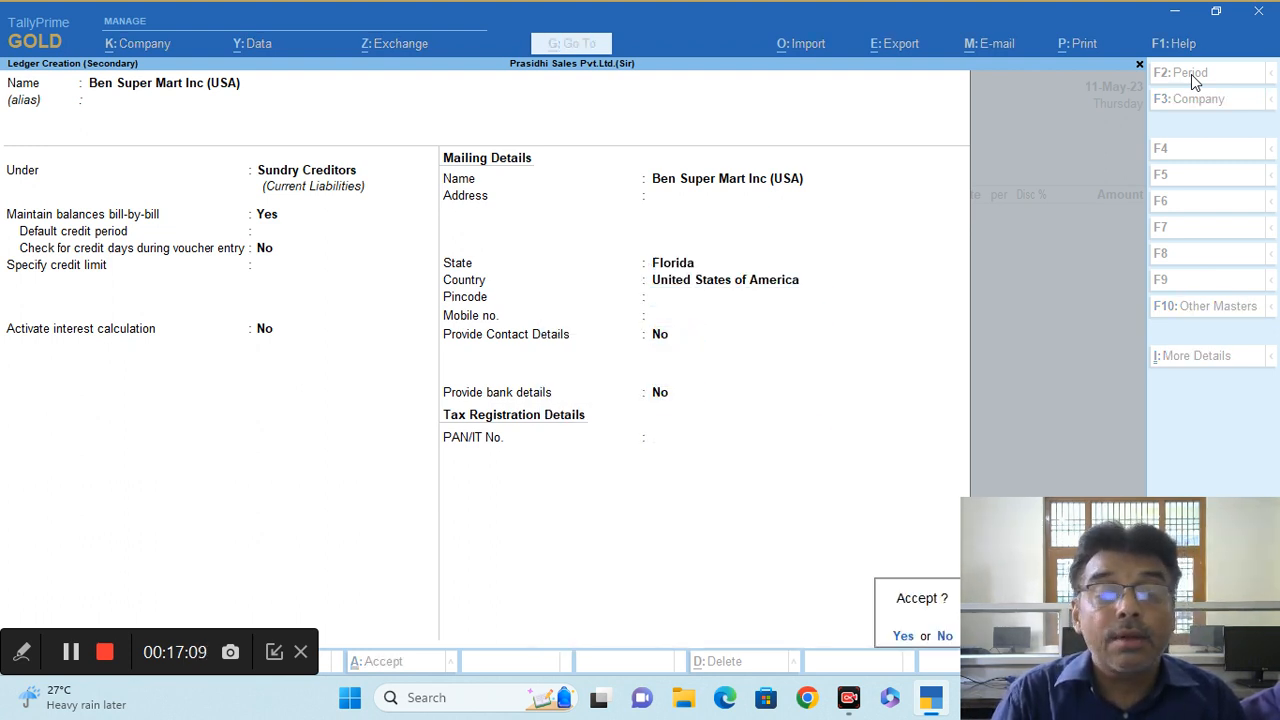
pyautogui.press('Return')
# Leave the receipt details blank, accept the supplier's party details, and proceed to the voucher's purchase ledger.
pyautogui.press('Return')
pyautogui.press('Return')
pyautogui.press('Return')
pyautogui.press('Return')
pyautogui.press('Return')
pyautogui.press('Return')
pyautogui.press('Return')
pyautogui.press('Return')
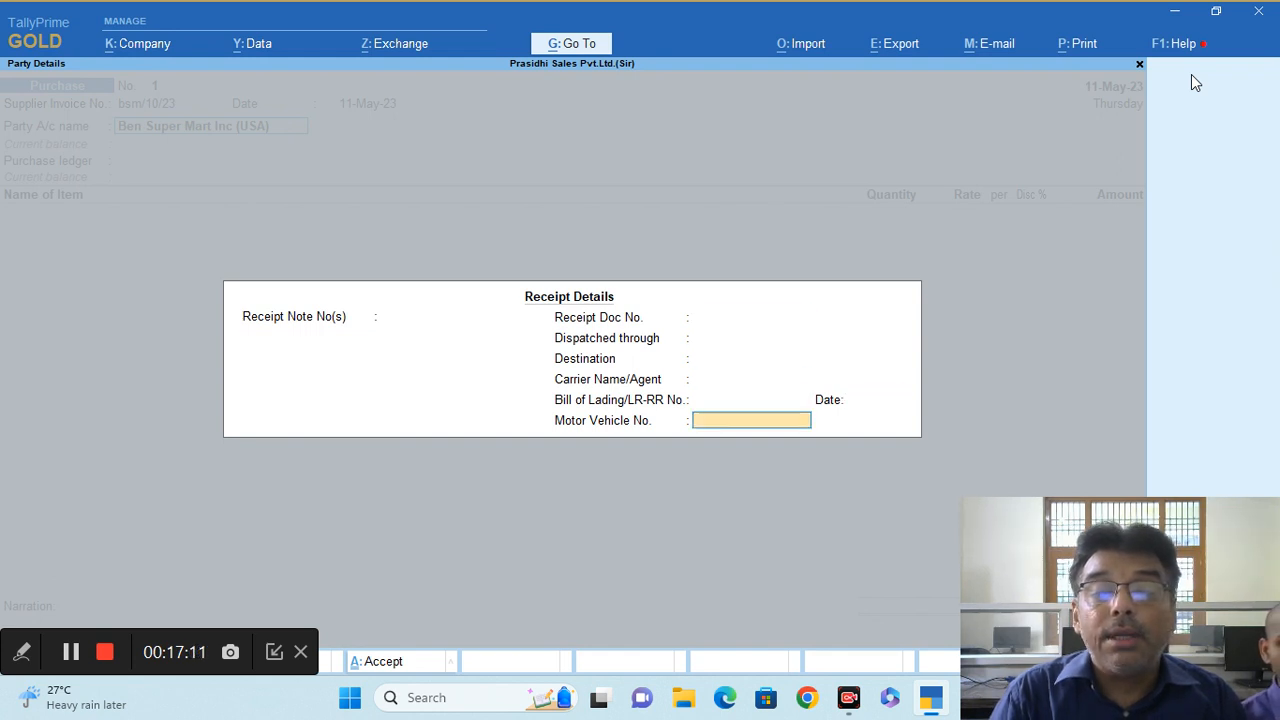
pyautogui.press('Return')
pyautogui.press('Return')
pyautogui.press('Return')
pyautogui.press('Return')
pyautogui.press('Return')
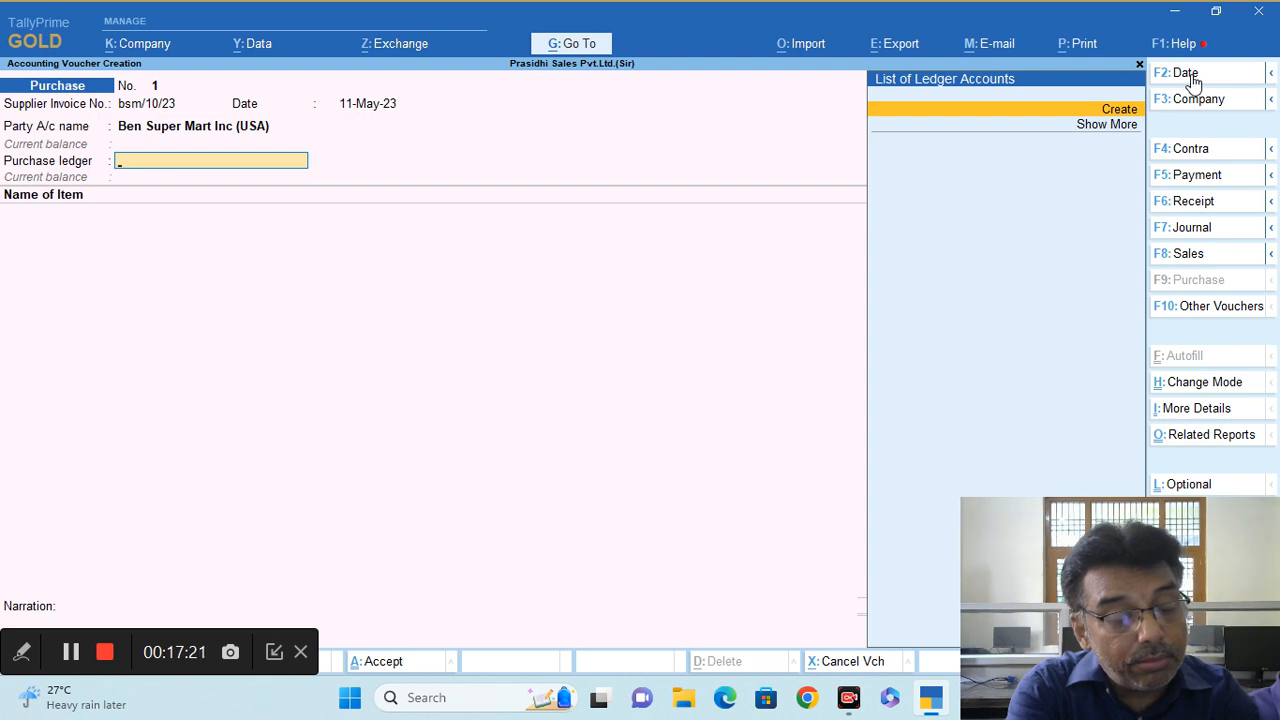
# Start a new ledger for the voucher's purchase ledger and name it Purchase Import.
pyautogui.write('r')
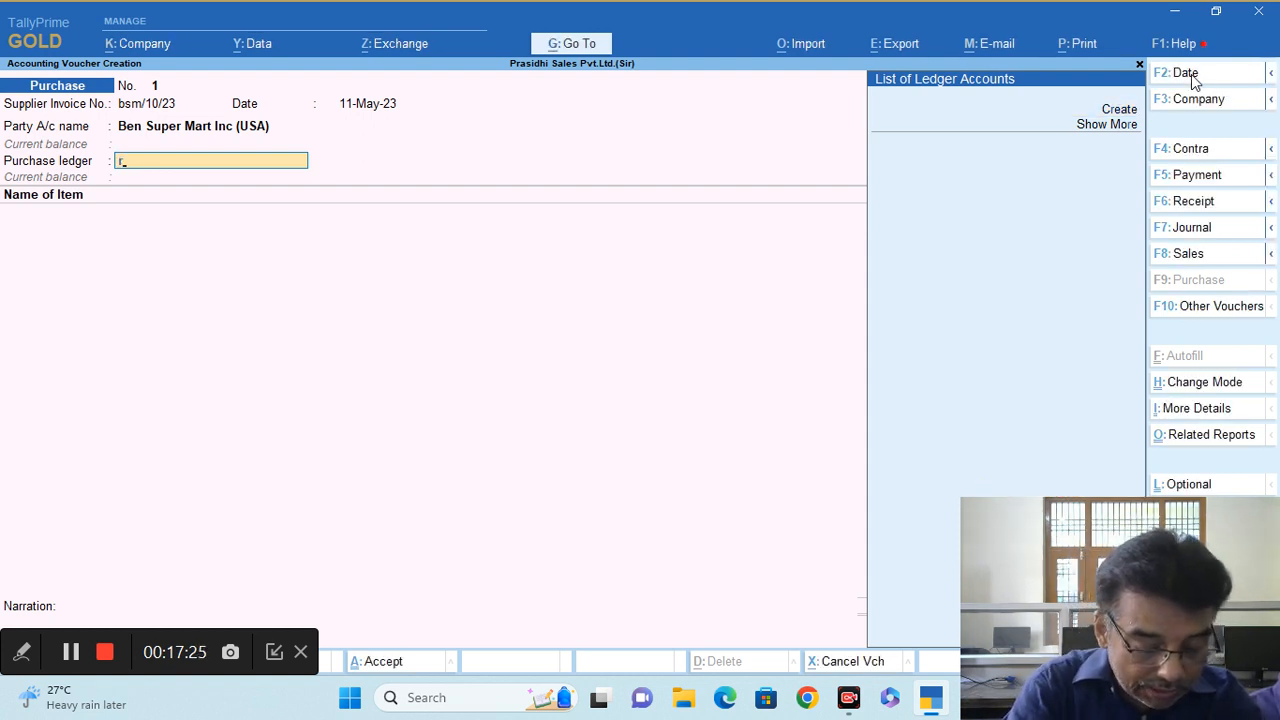
pyautogui.write('e')
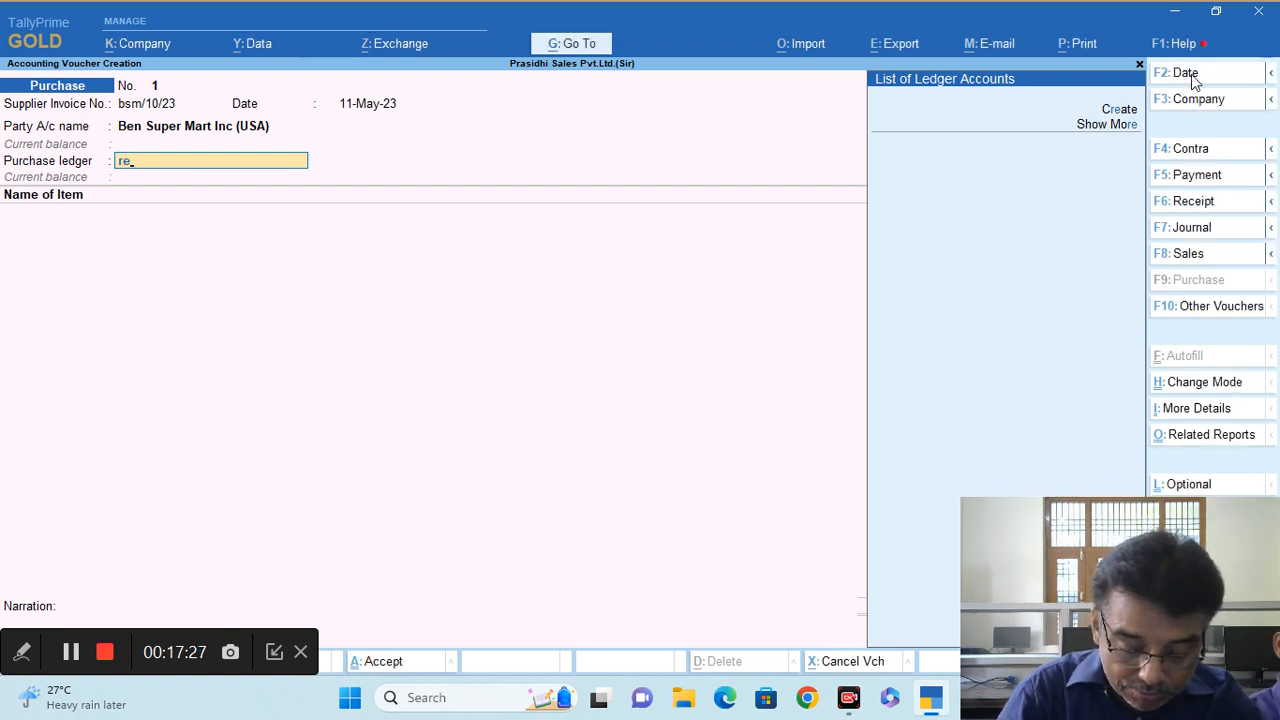
pyautogui.click(1117, 110)
pyautogui.write('Pu')
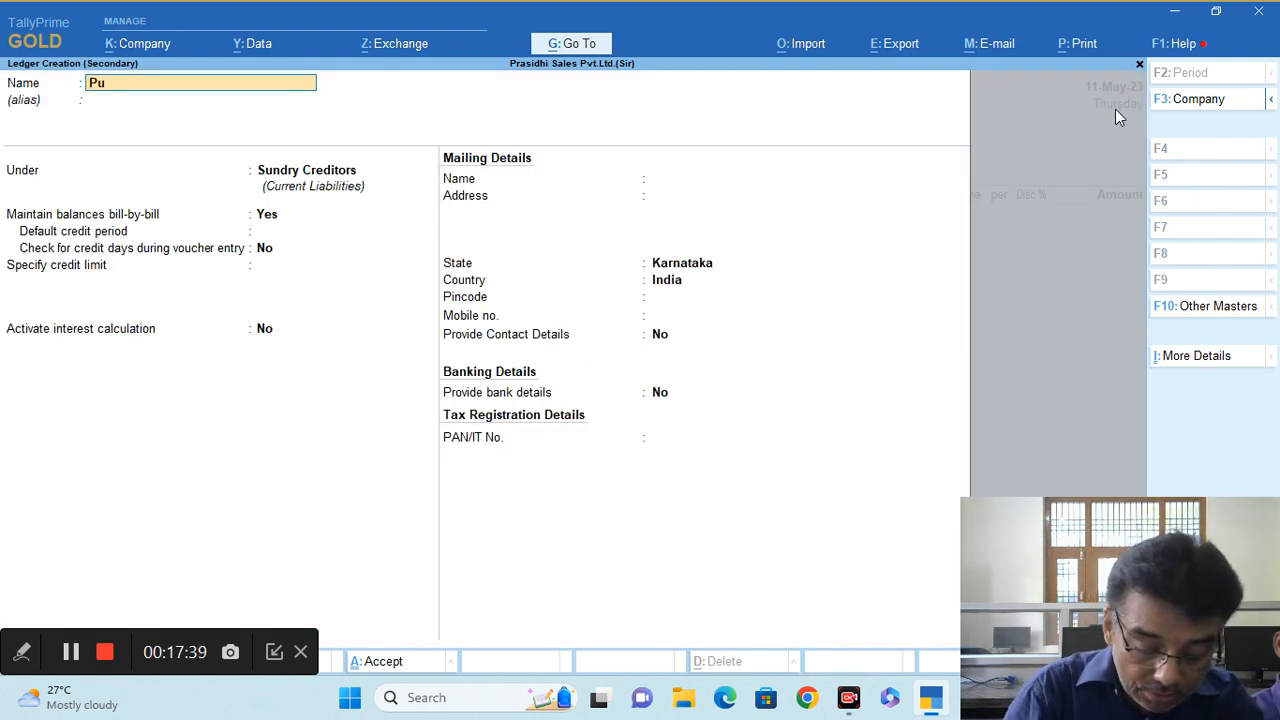
pyautogui.write('rchase')
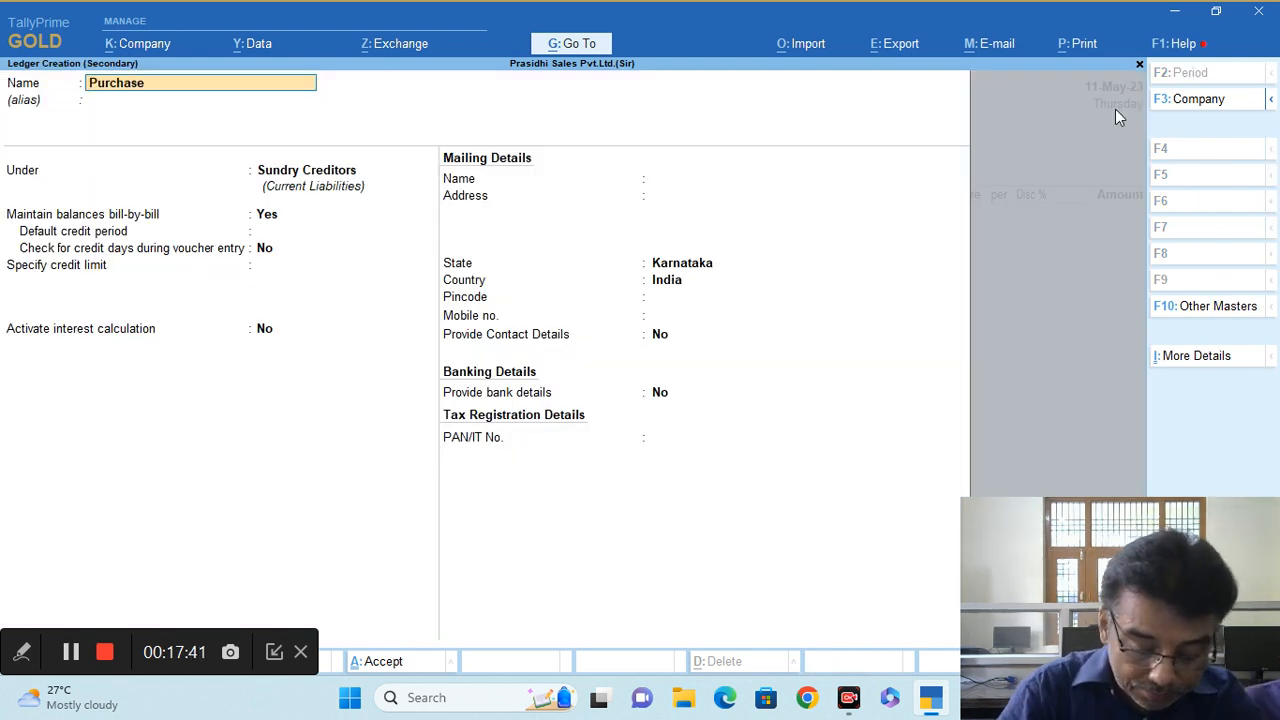
pyautogui.write(' Import')
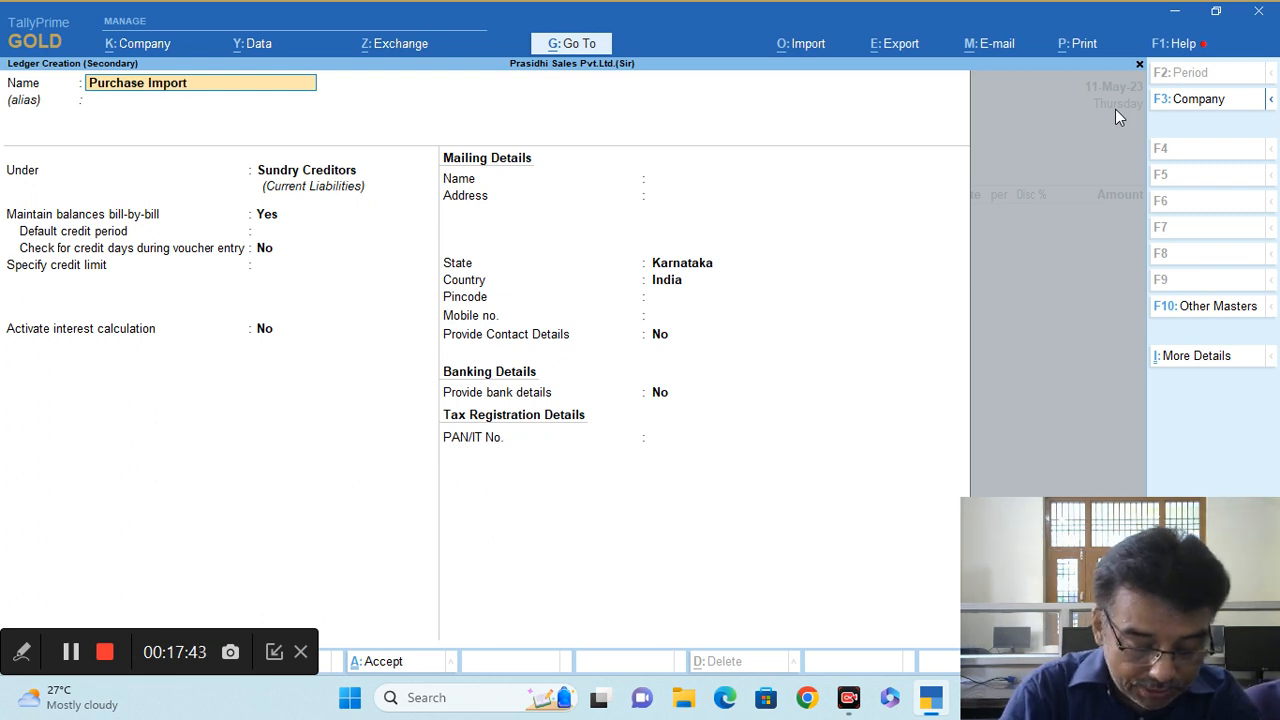
# Skip the alias, place Purchase Import under Purchase Accounts, keep the remaining defaults, and save the ledger.
pyautogui.press('Return')
pyautogui.press('Return')
pyautogui.write('P')
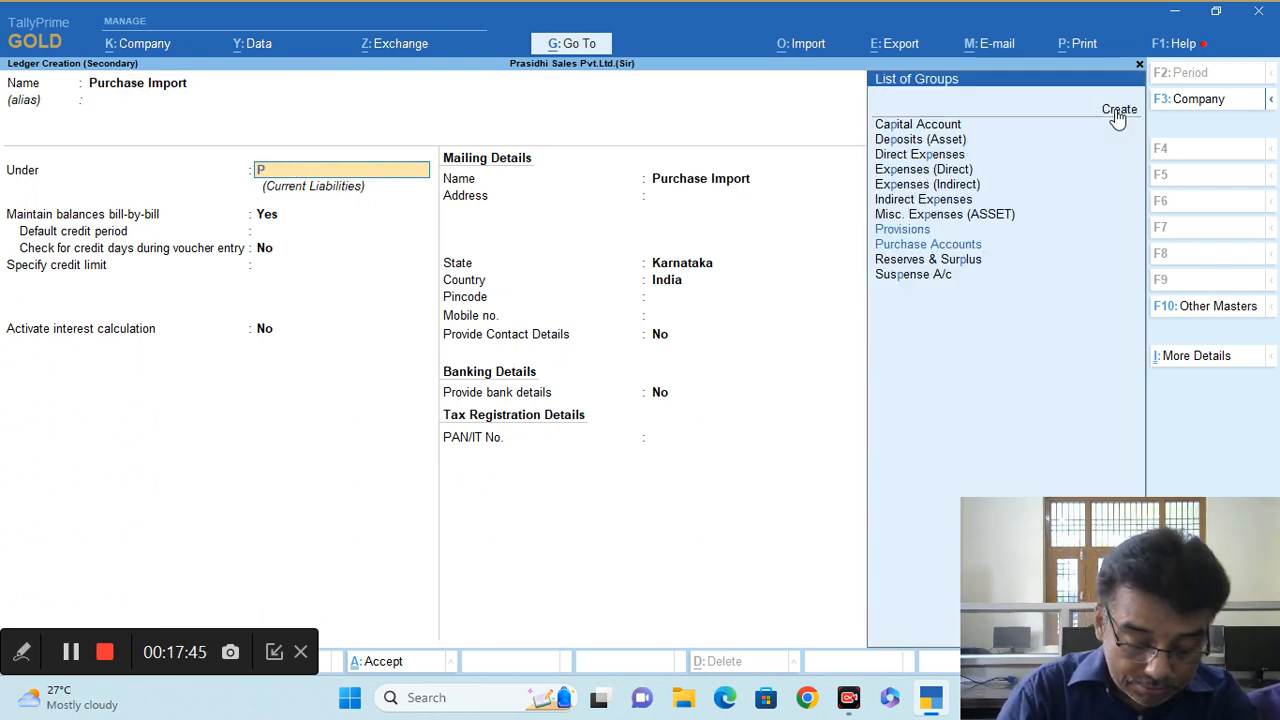
pyautogui.write('ur')
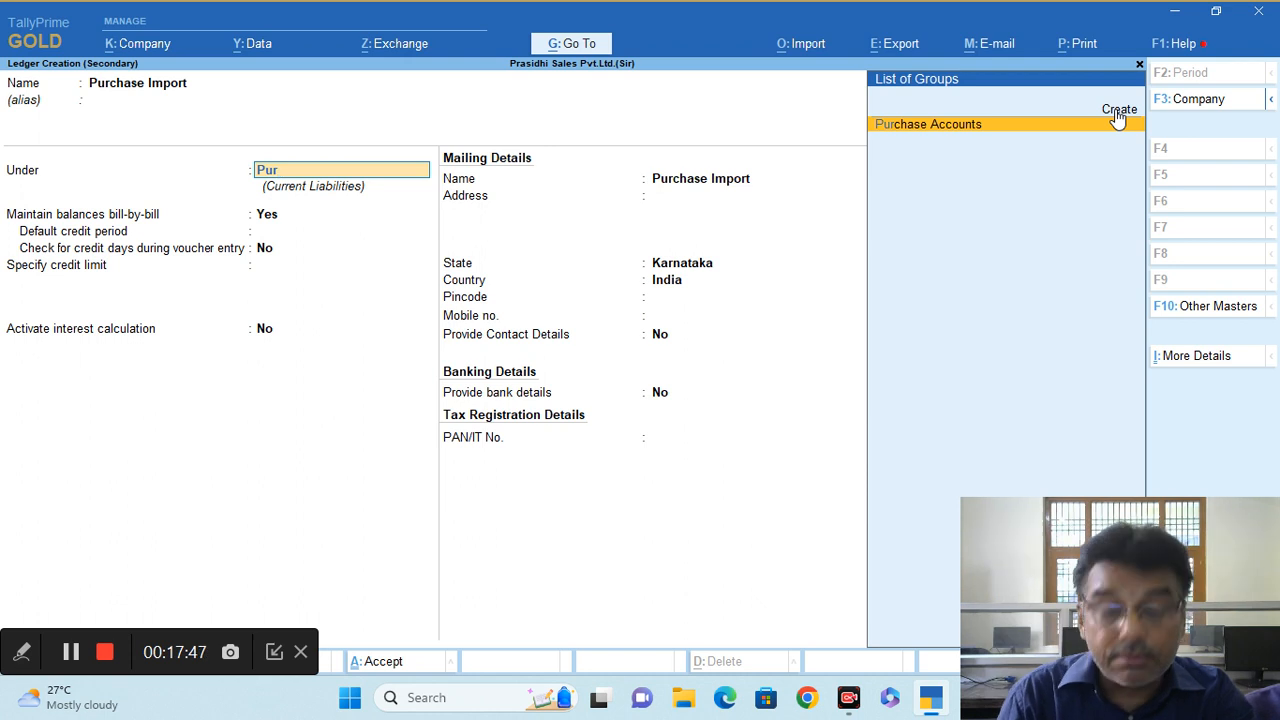
pyautogui.press('Return')
pyautogui.press('Return')
pyautogui.press('Return')
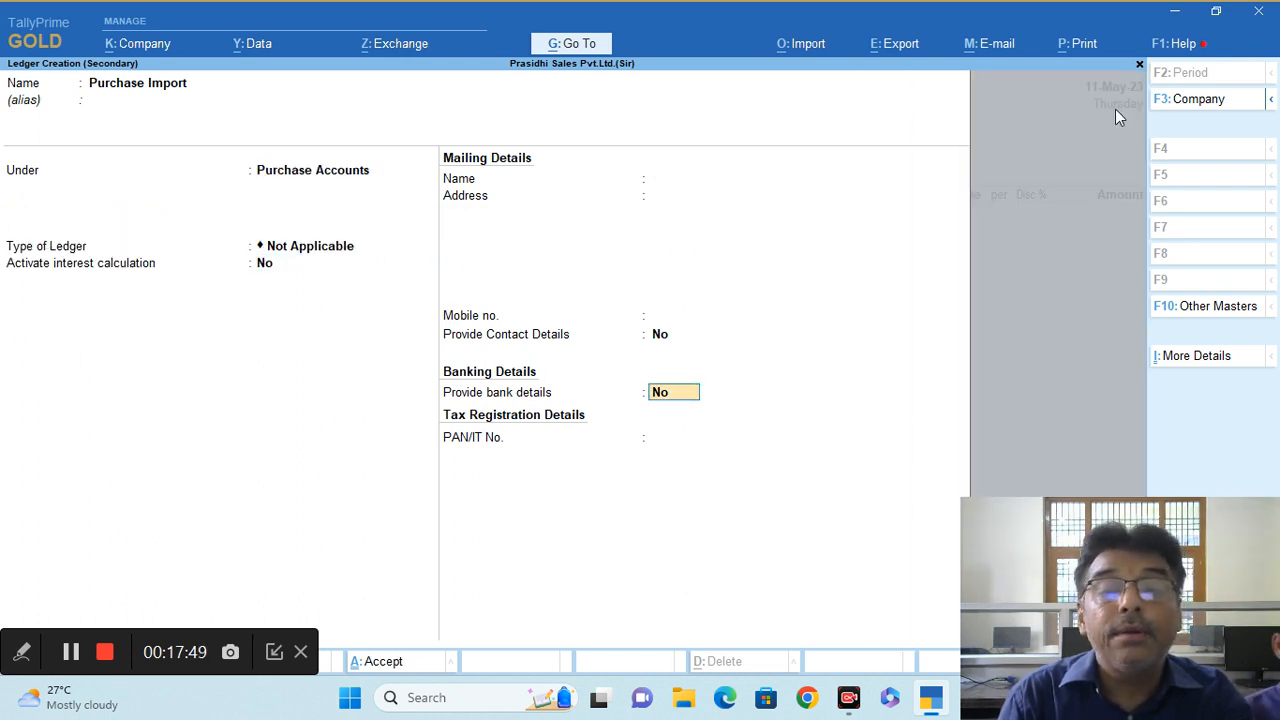
pyautogui.press('Return')
pyautogui.press('Return')
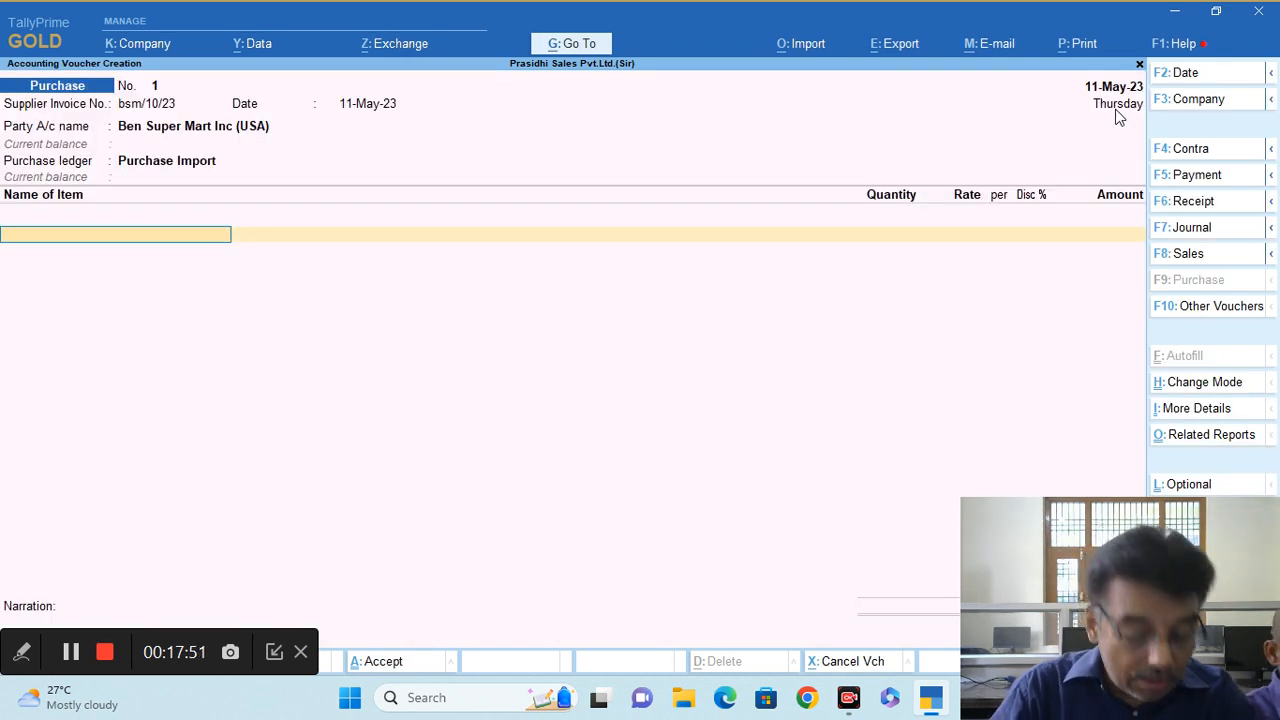
# Start a new stock item from the purchase voucher and name it Samsung Galaxy Note 20.
pyautogui.hotkey('alt', 'c')
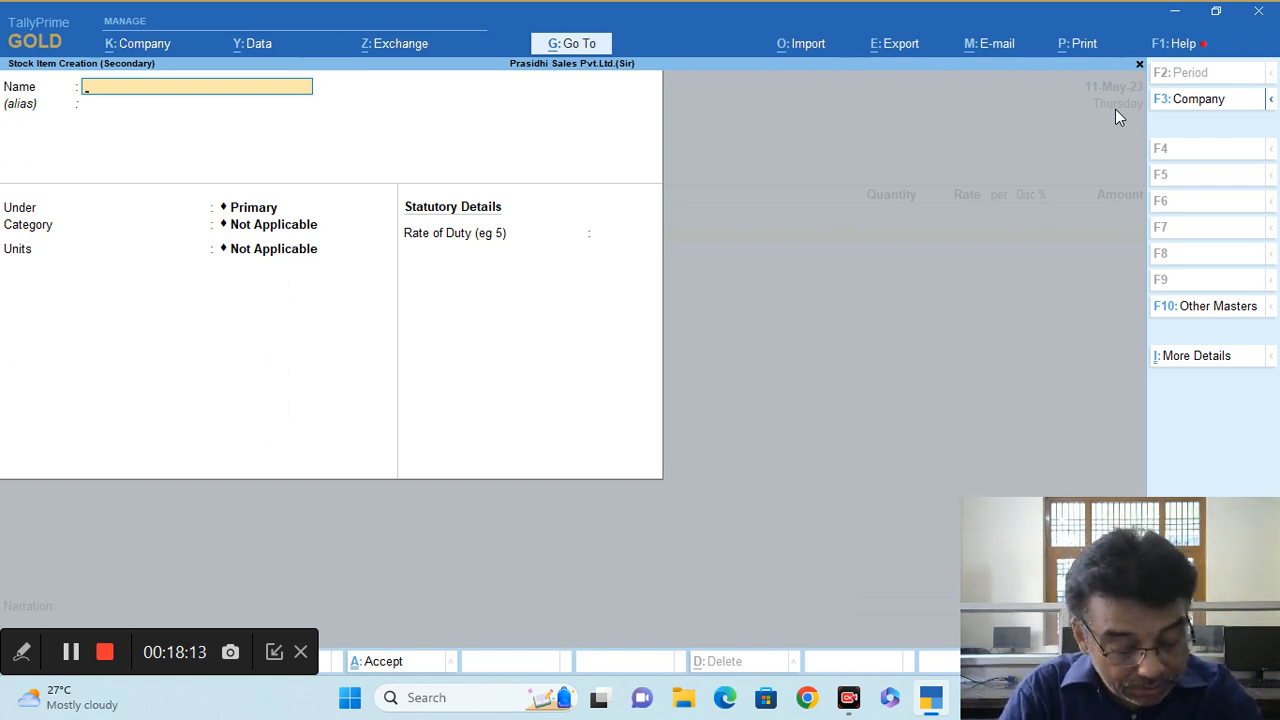
pyautogui.press('alt')
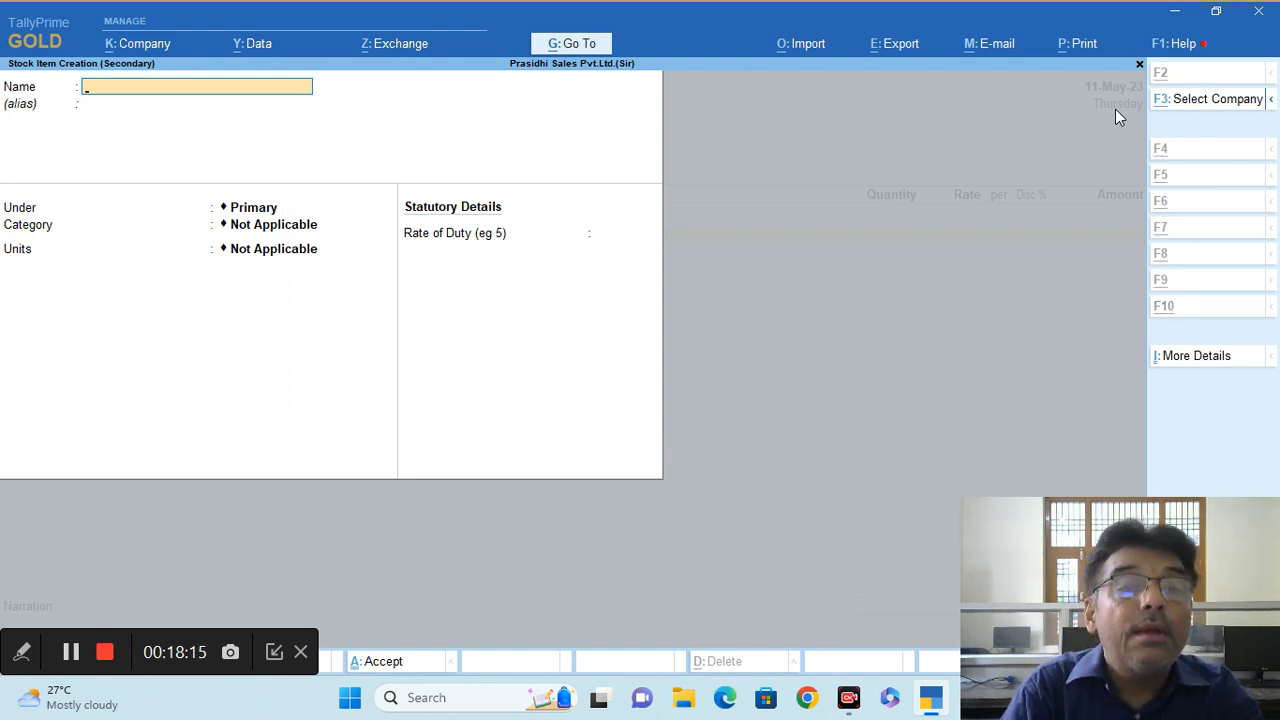
pyautogui.write('Sa')
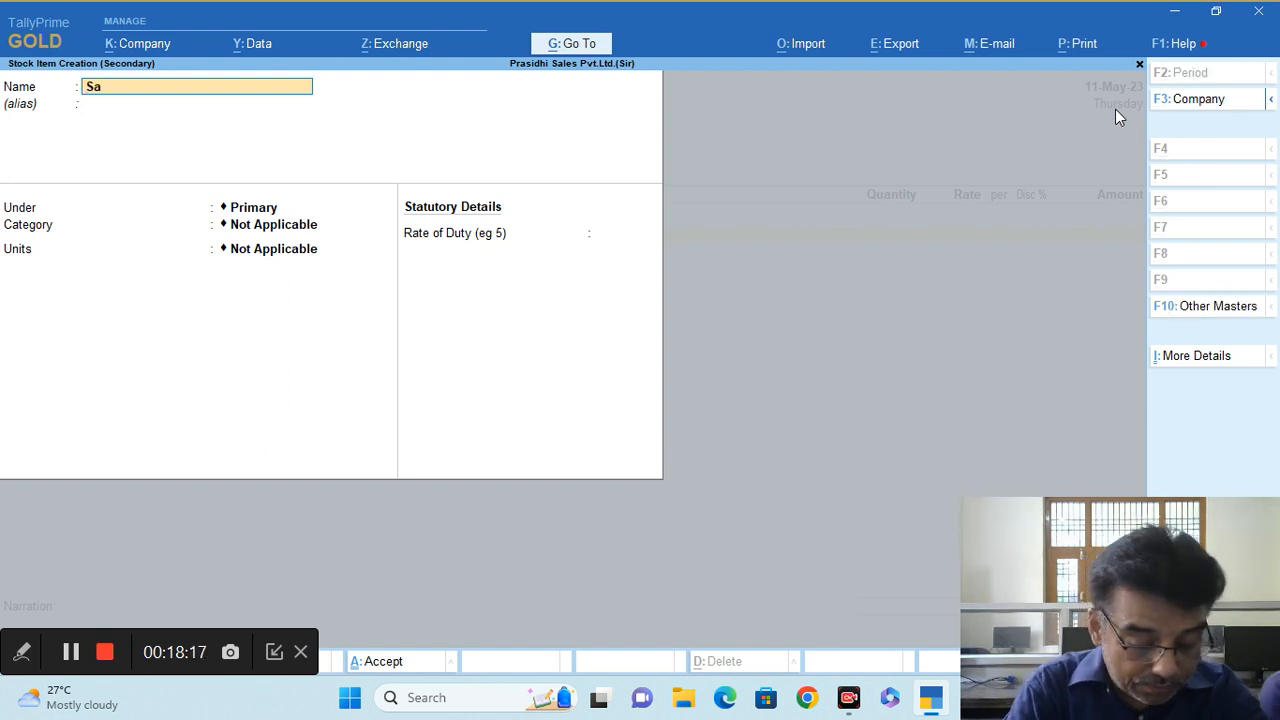
pyautogui.write('msun')
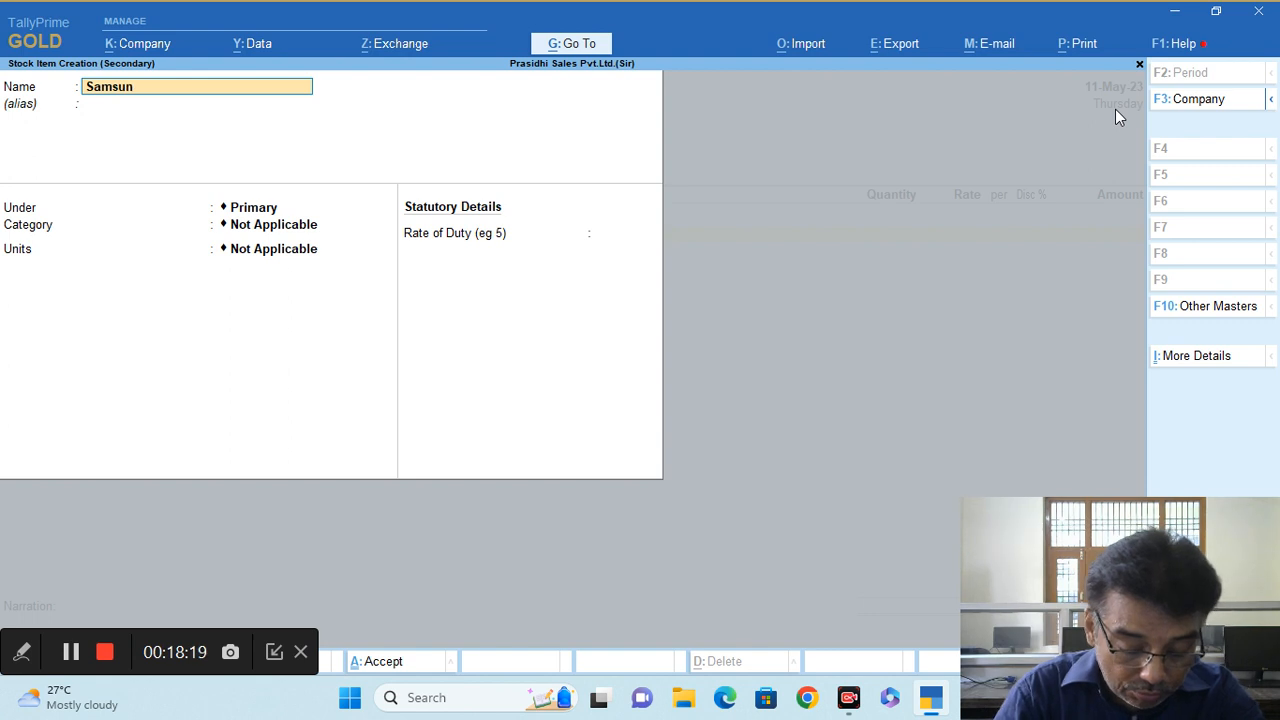
pyautogui.write('g')
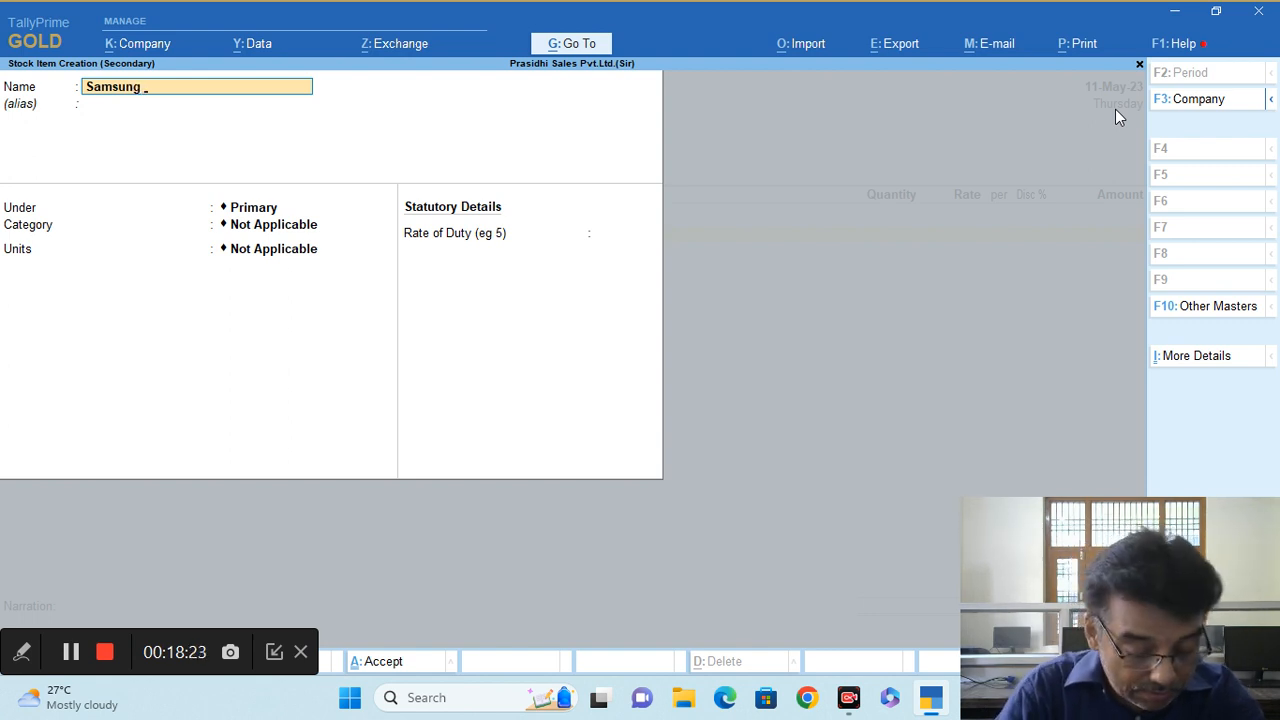
pyautogui.write(' Gala')
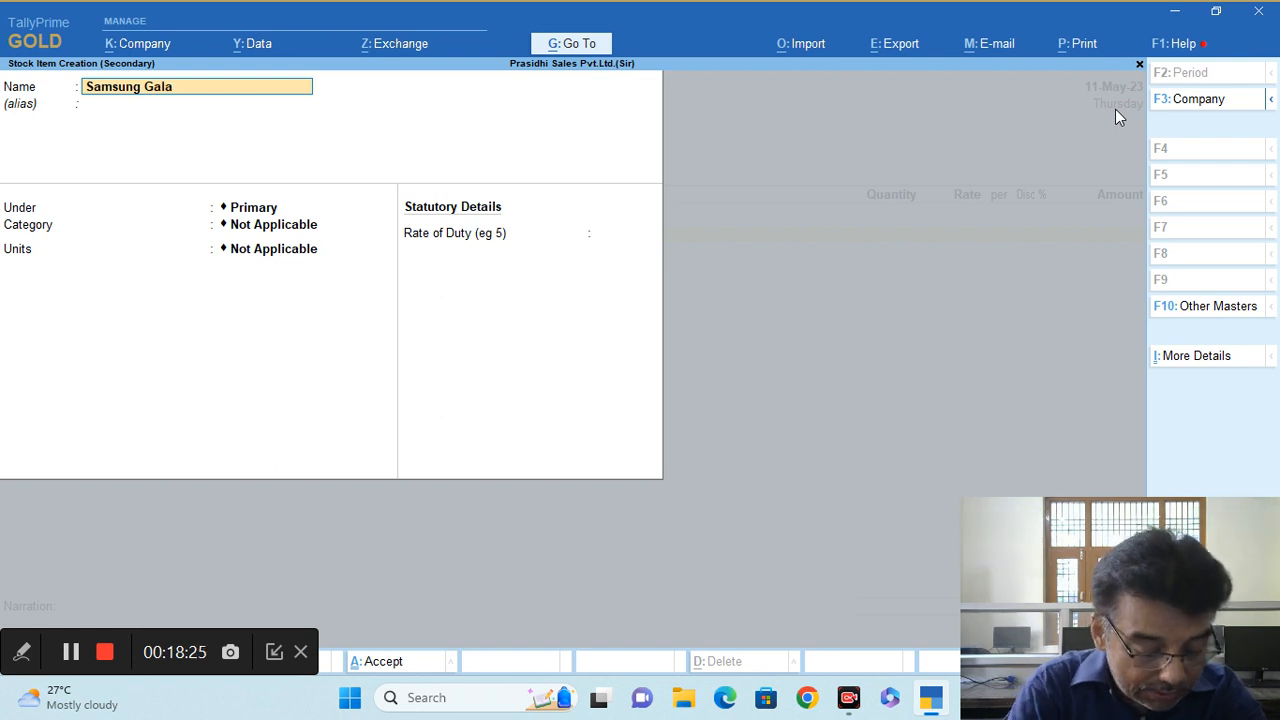
pyautogui.write('xy')
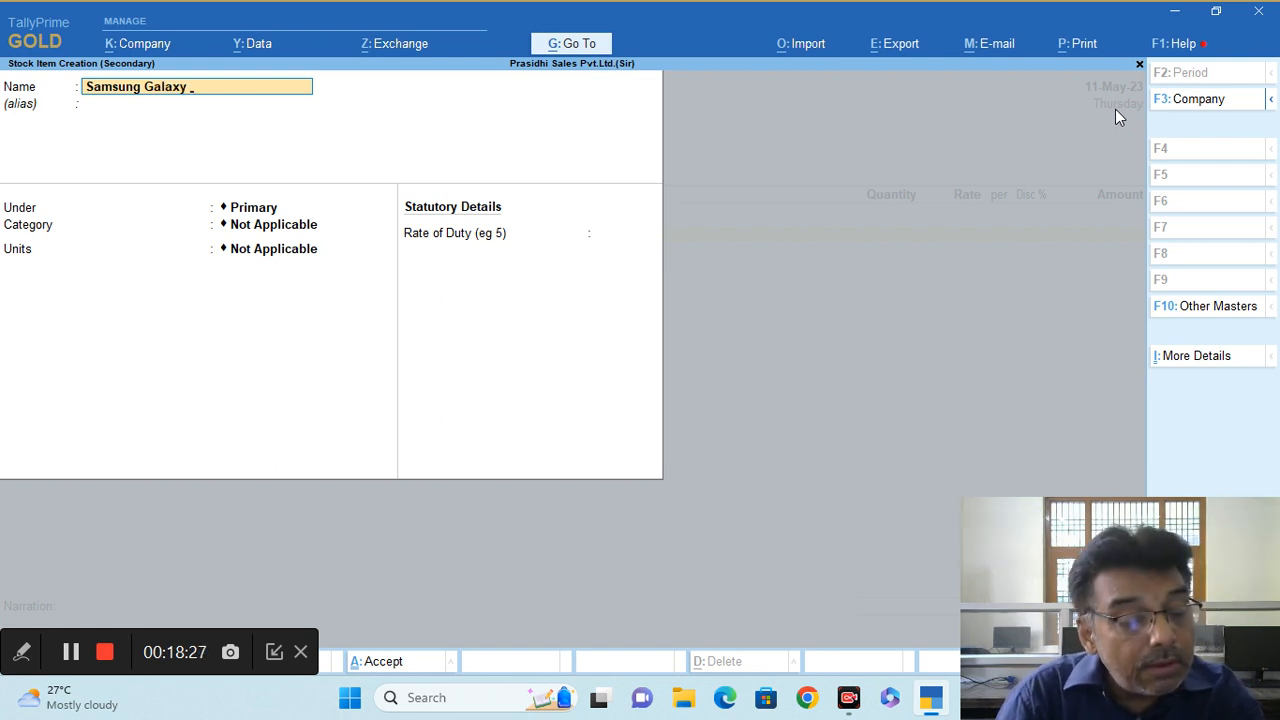
pyautogui.write(' N')
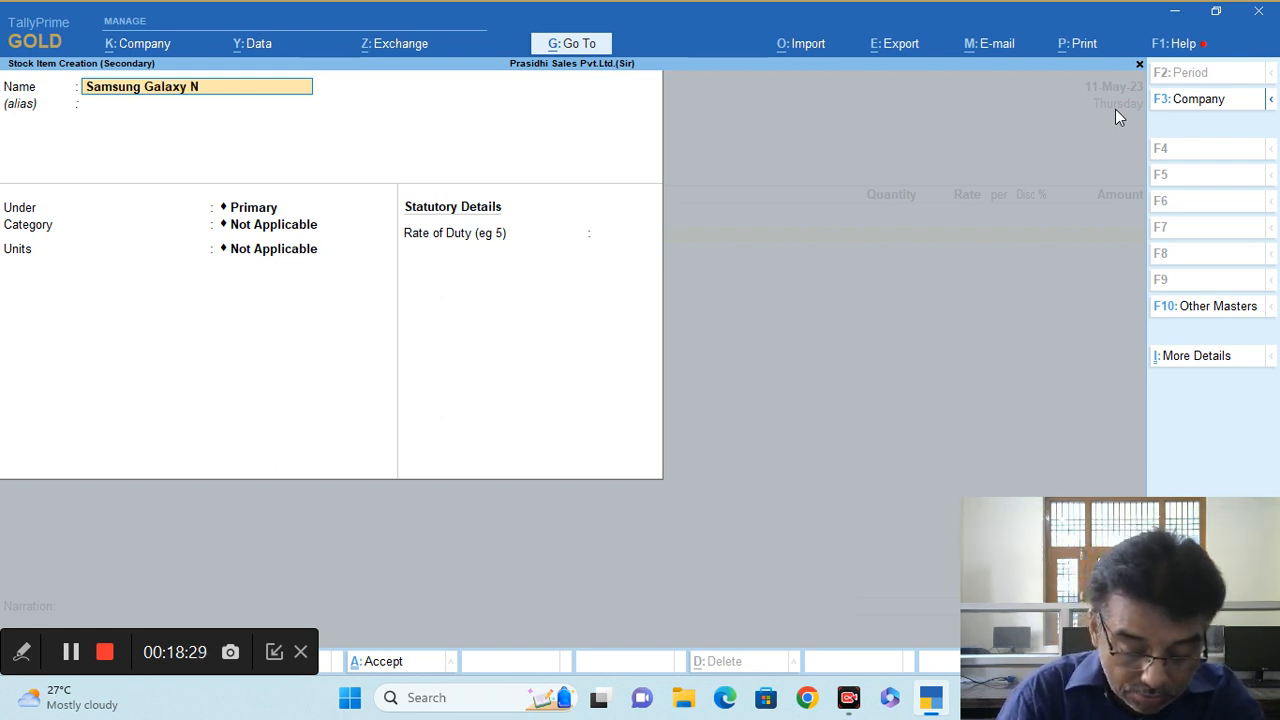
pyautogui.write('ote 20')
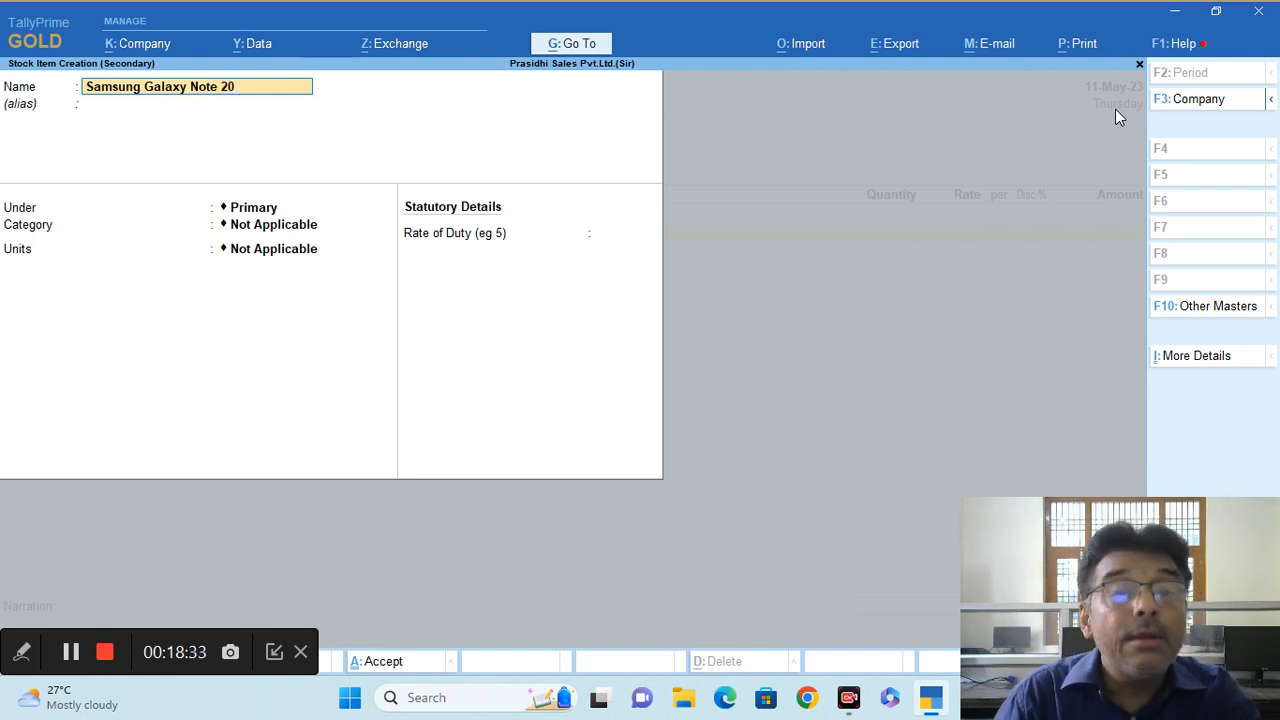
# Skip the stock item's alias, keep it under Primary with category Not Applicable, and proceed to its units.
pyautogui.press('Return')
pyautogui.press('Return')
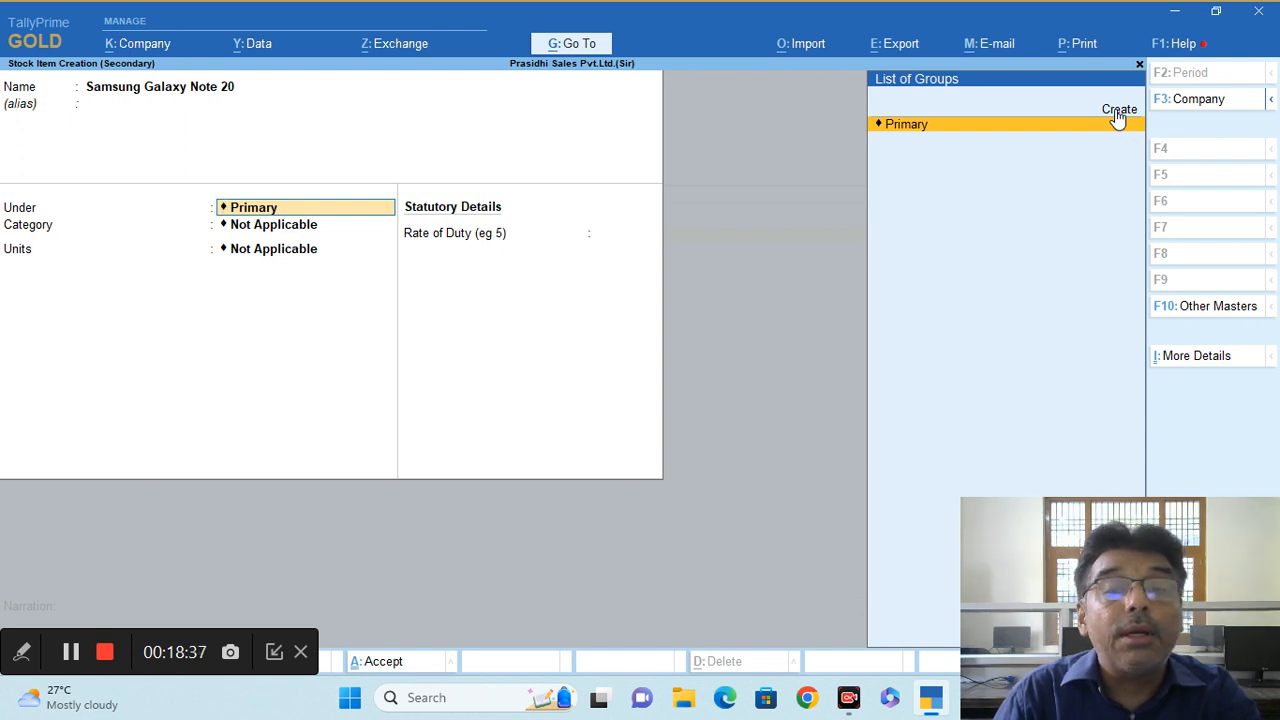
pyautogui.press('Return')
pyautogui.press('Return')
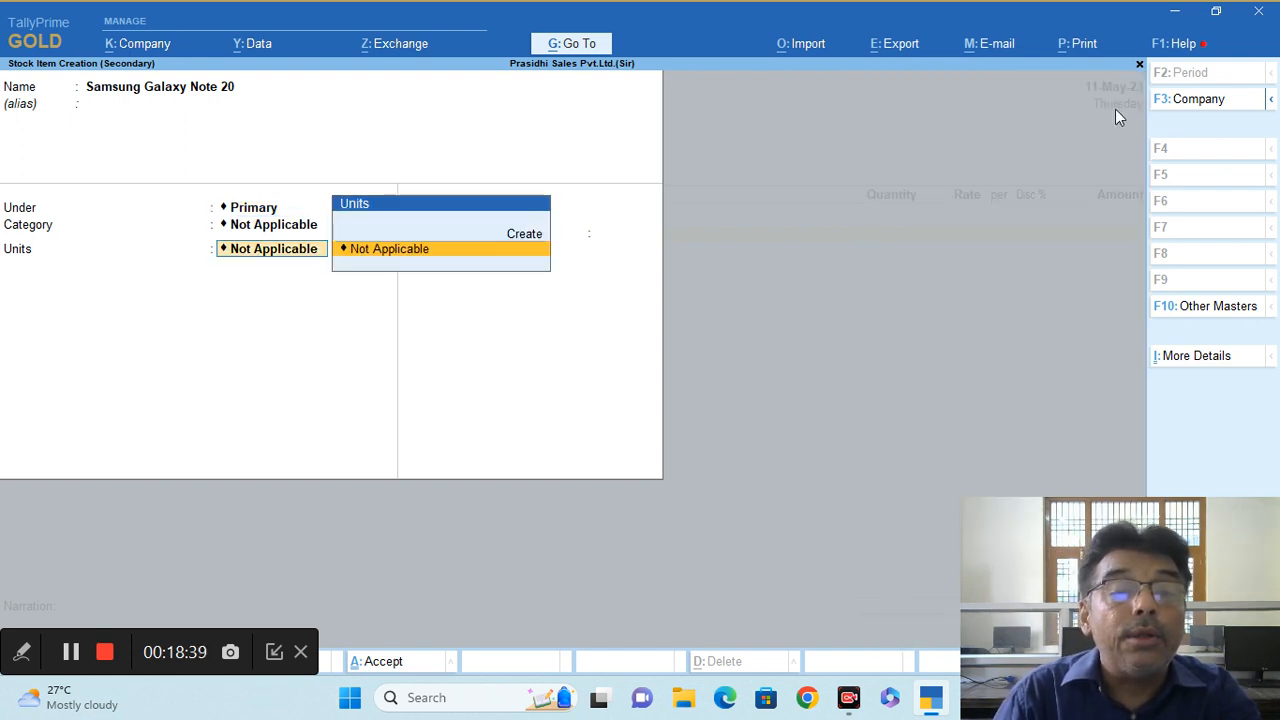
# Create the simple unit nos with 0 decimal places for the stock item, then save the item with no duty rate.
pyautogui.hotkey('alt', 'c')
pyautogui.write('nos')
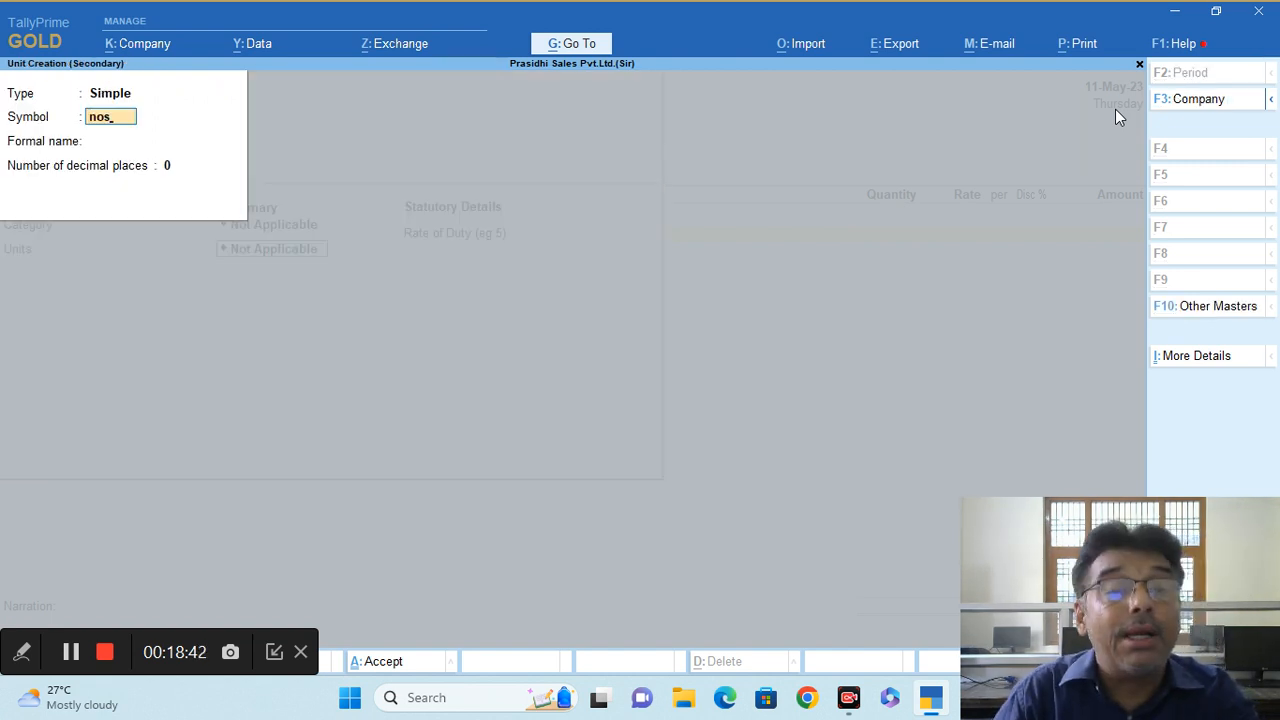
pyautogui.press('Return')
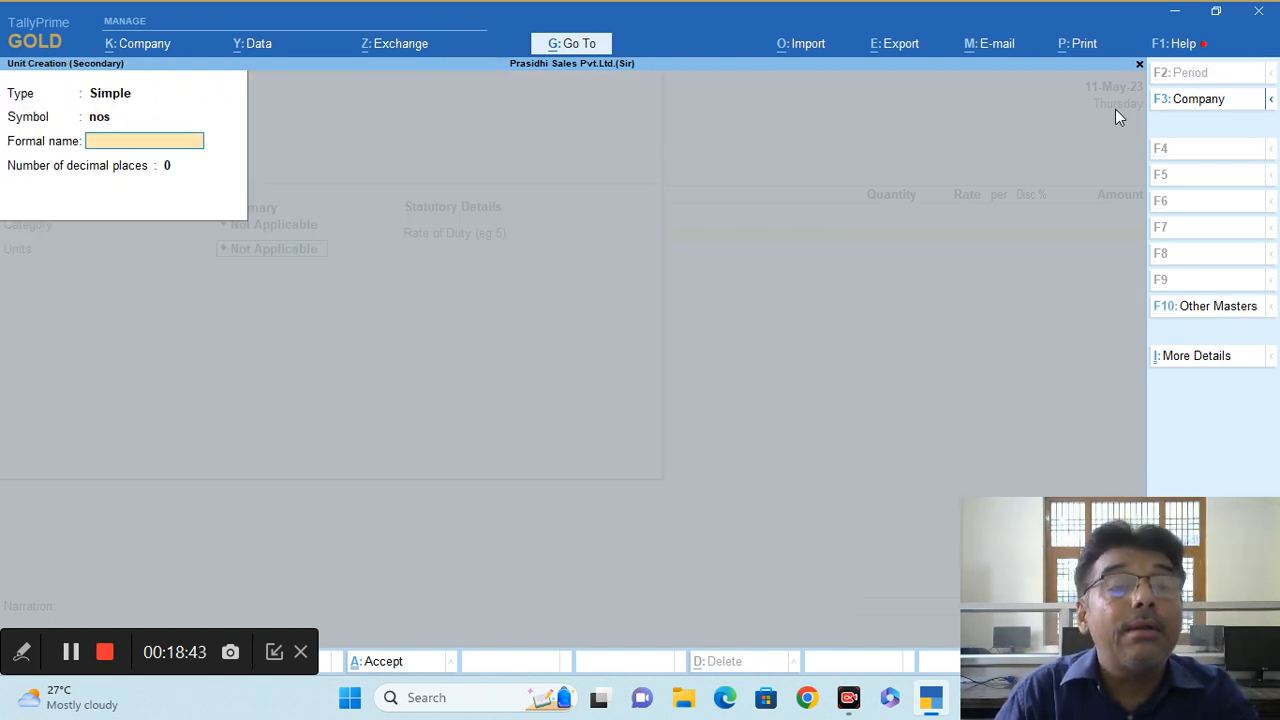
pyautogui.press('Return')
pyautogui.press('Return')
pyautogui.press('Return')
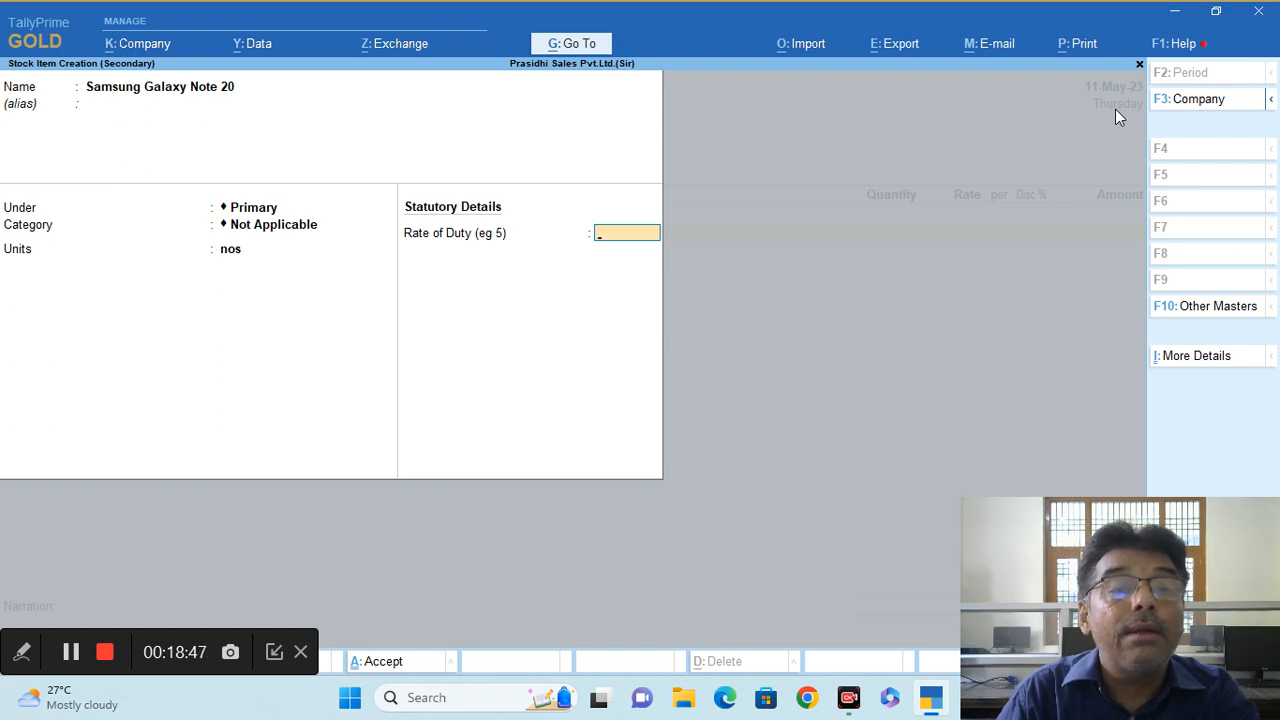
pyautogui.press('Return')
pyautogui.press('Return')
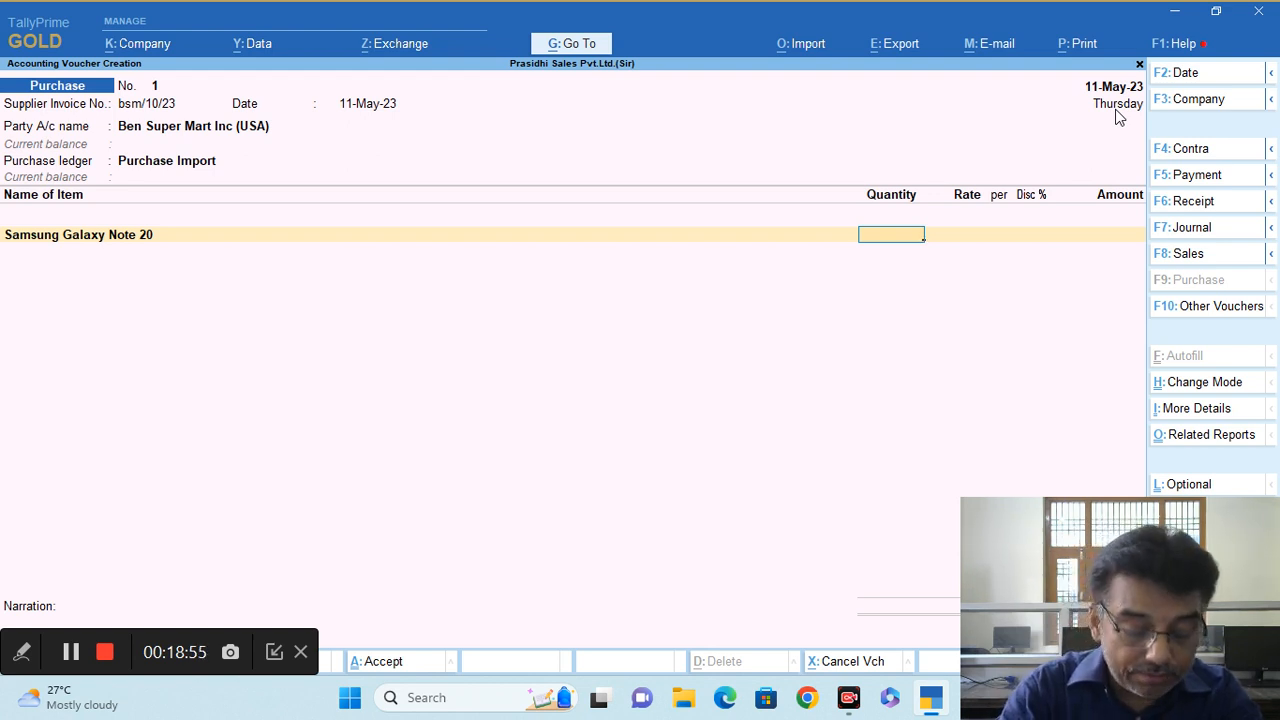
# Enter a quantity of 5 nos and a rate of 750 for Samsung Galaxy Note 20 in the purchase voucher.
pyautogui.write('5')
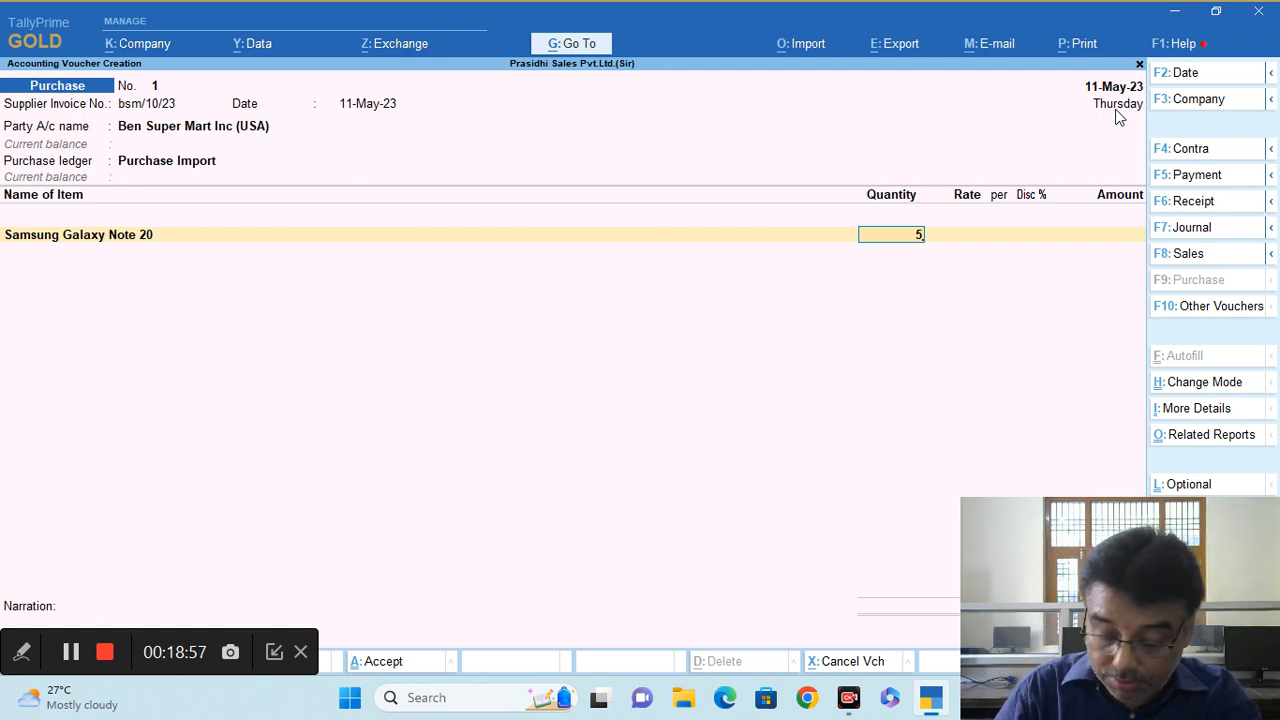
pyautogui.press('Return')
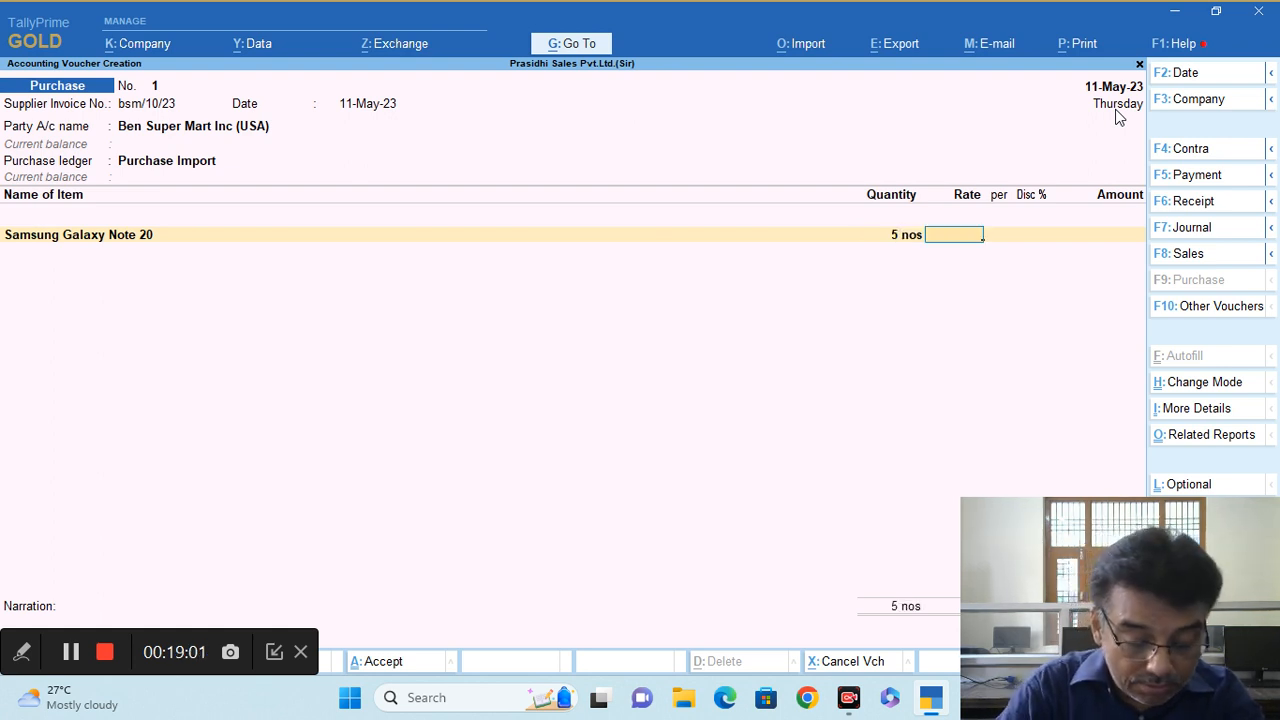
pyautogui.write('50')
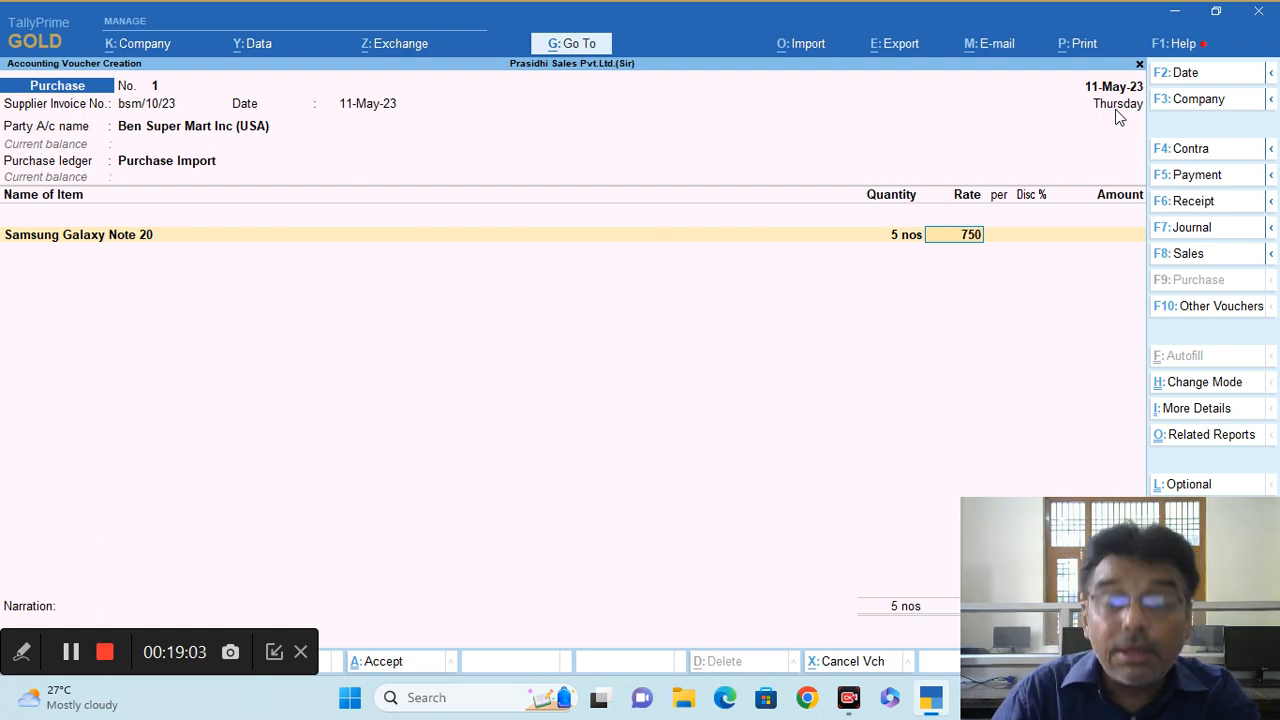
pyautogui.press('Return')
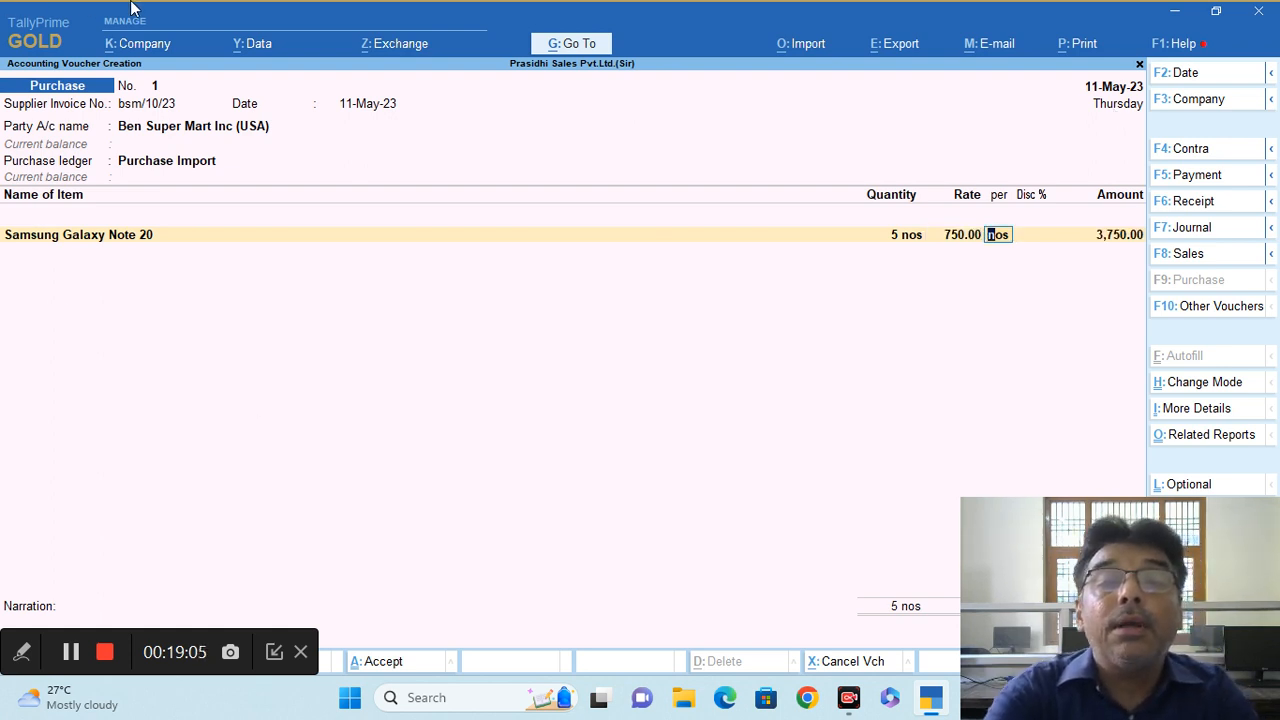
# Start creating a new godown master from within the purchase voucher instead of altering the existing Main Location.
pyautogui.click(571, 44)
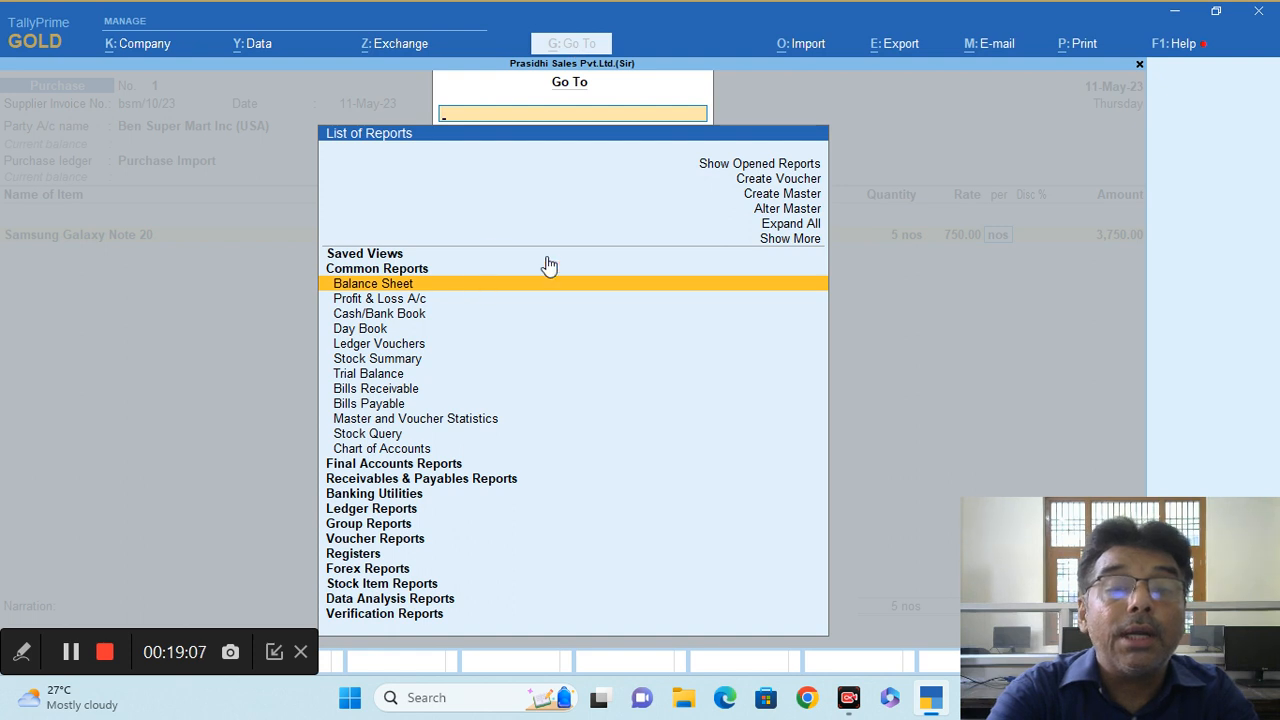
pyautogui.click(789, 198)
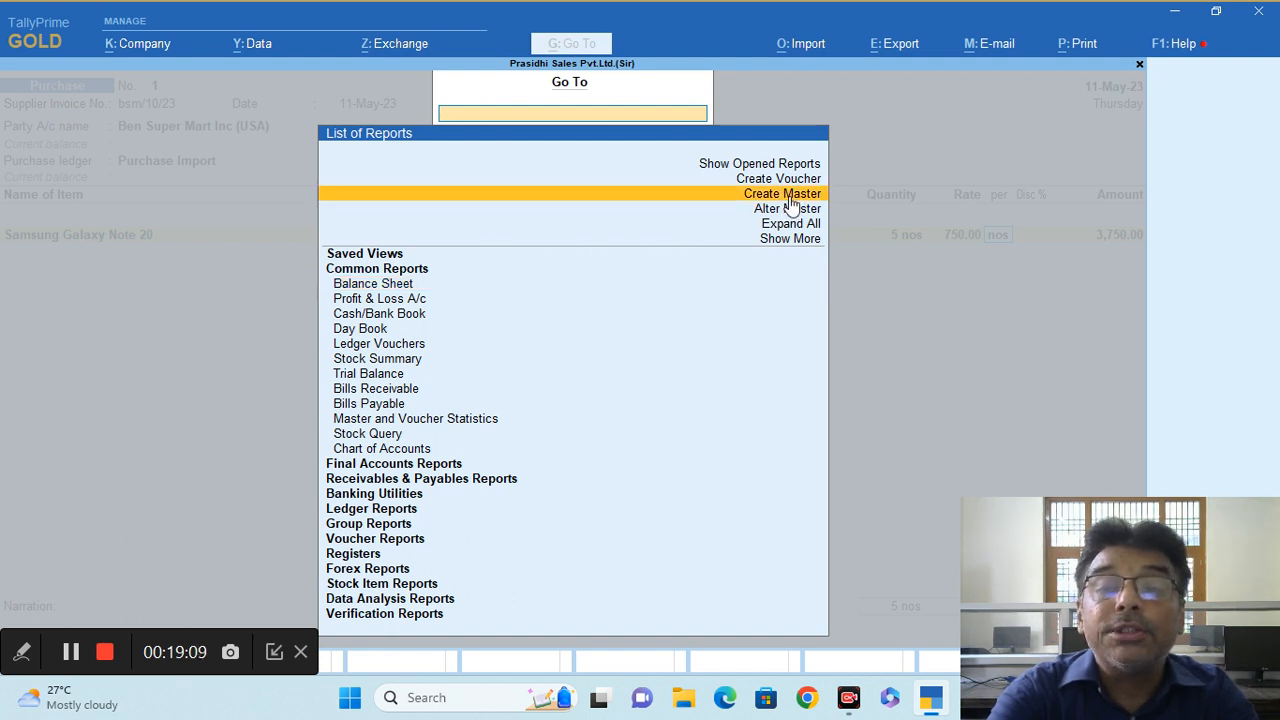
pyautogui.click(790, 198)
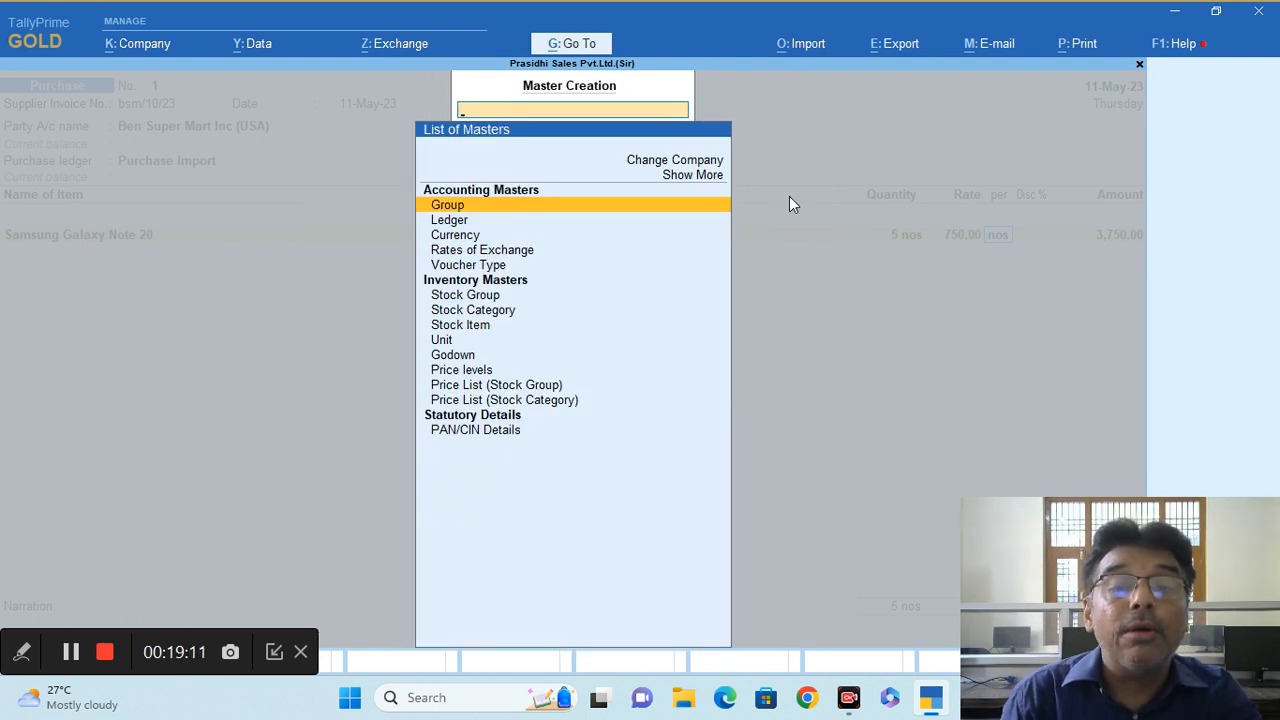
pyautogui.press('Down')
pyautogui.press('Down')
pyautogui.press('Down')
pyautogui.press('Down')
pyautogui.press('Down')
pyautogui.press('Down')
pyautogui.press('Down')
pyautogui.press('Down')
pyautogui.press('Down')
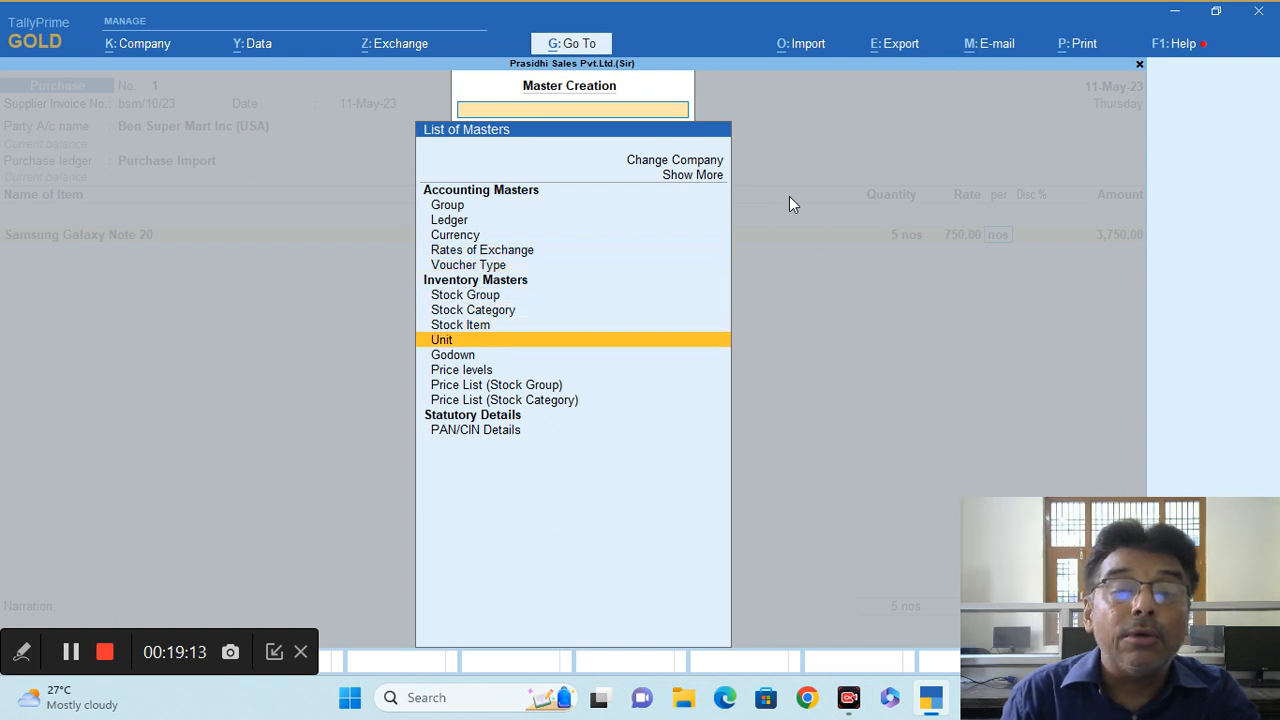
pyautogui.press('Return')
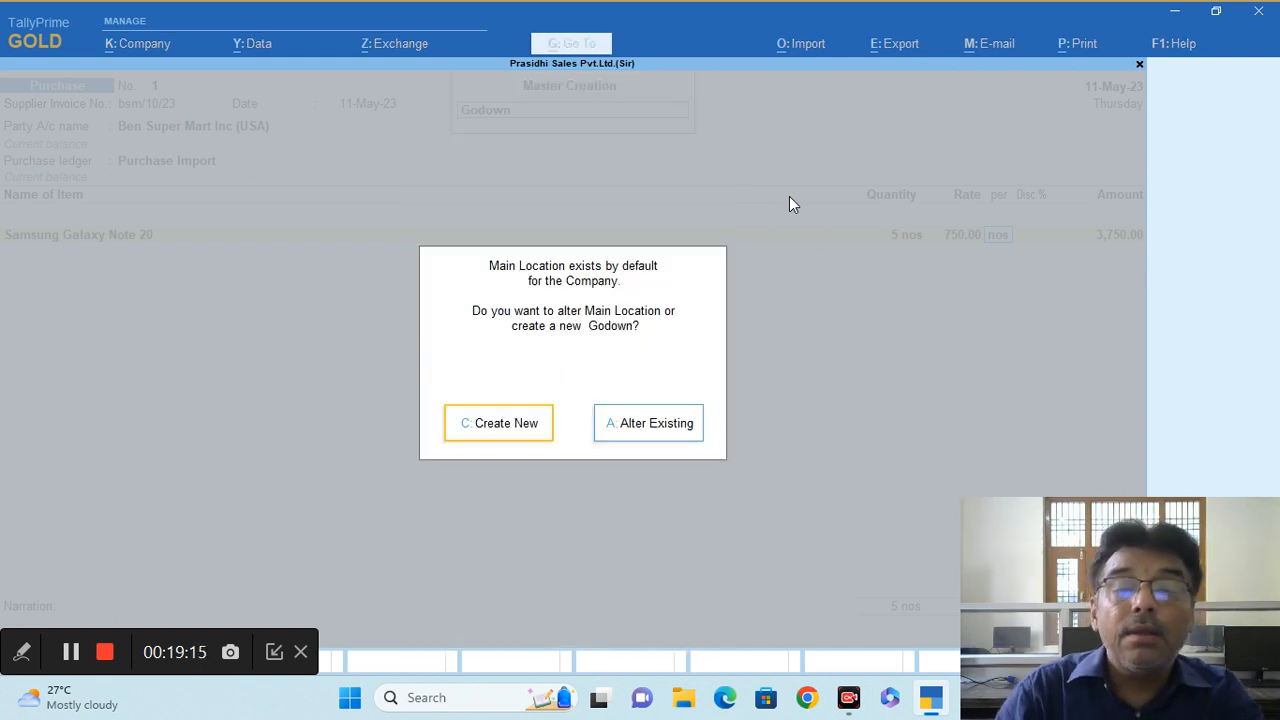
pyautogui.click(524, 422)
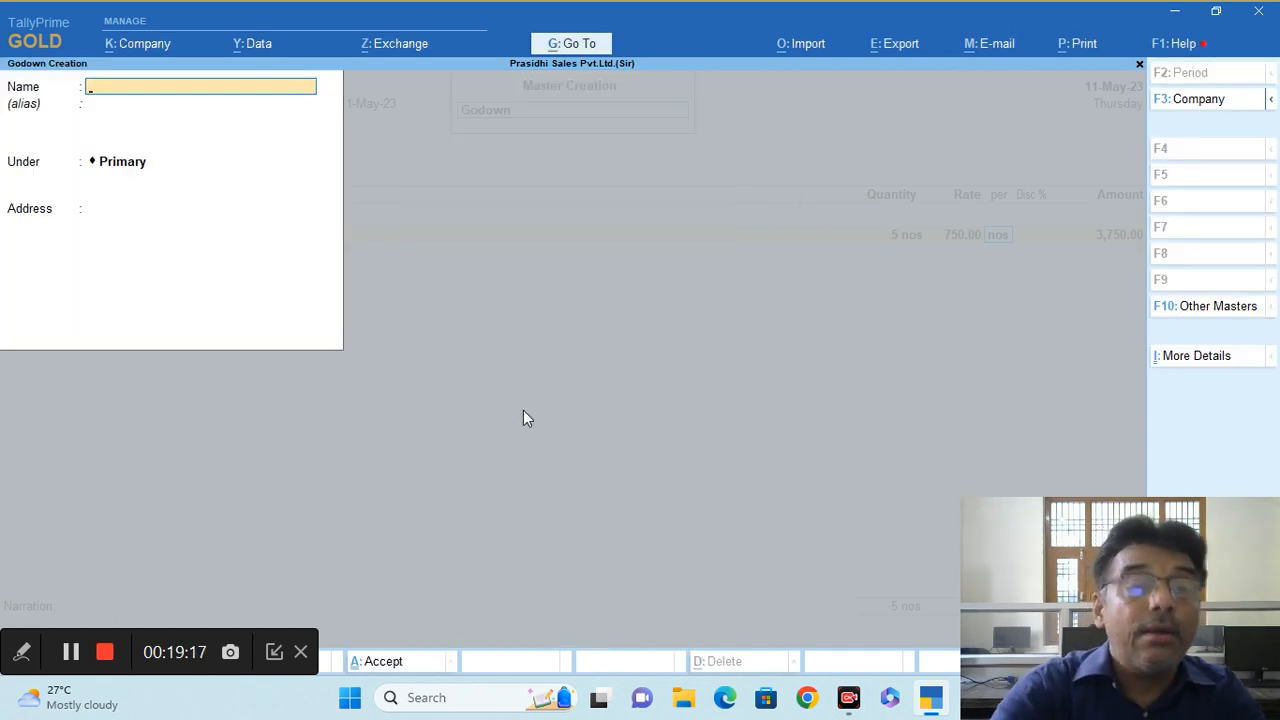
# Name the godown Bengaluru Location, keep it under Primary without alias or address, save it, and return to the purchase voucher.
pyautogui.write('Beng')
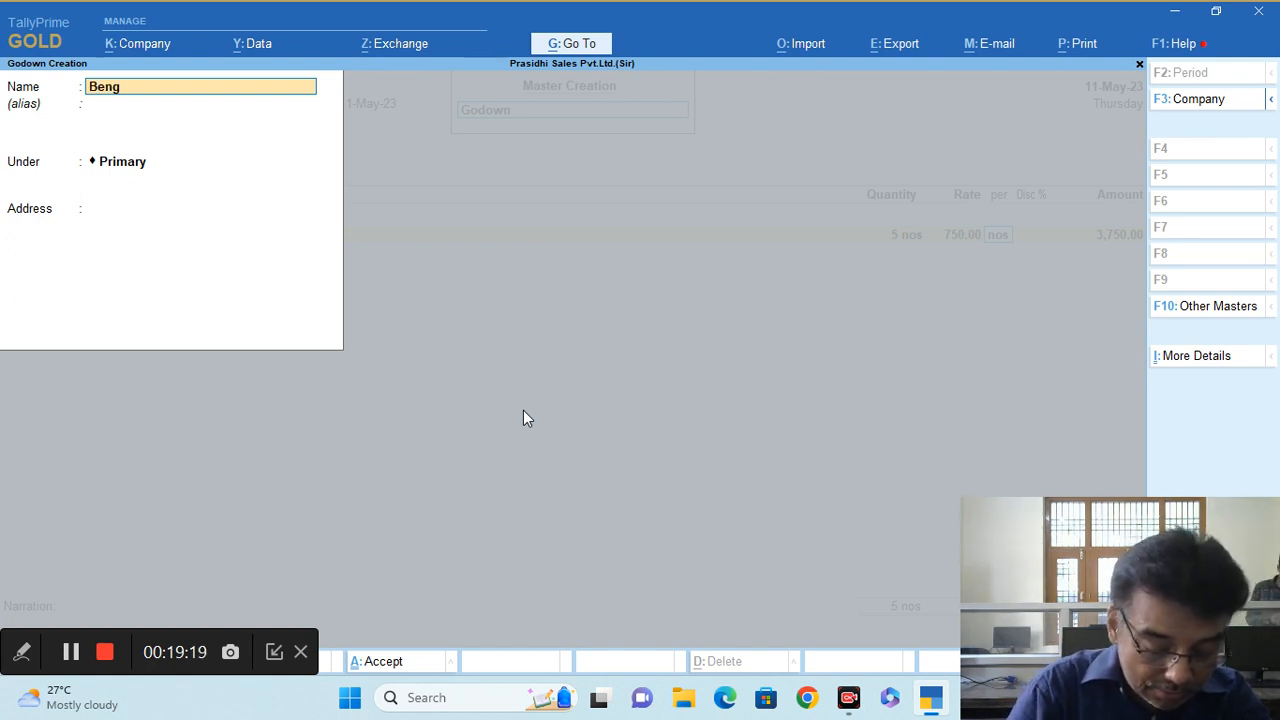
pyautogui.write('alur')
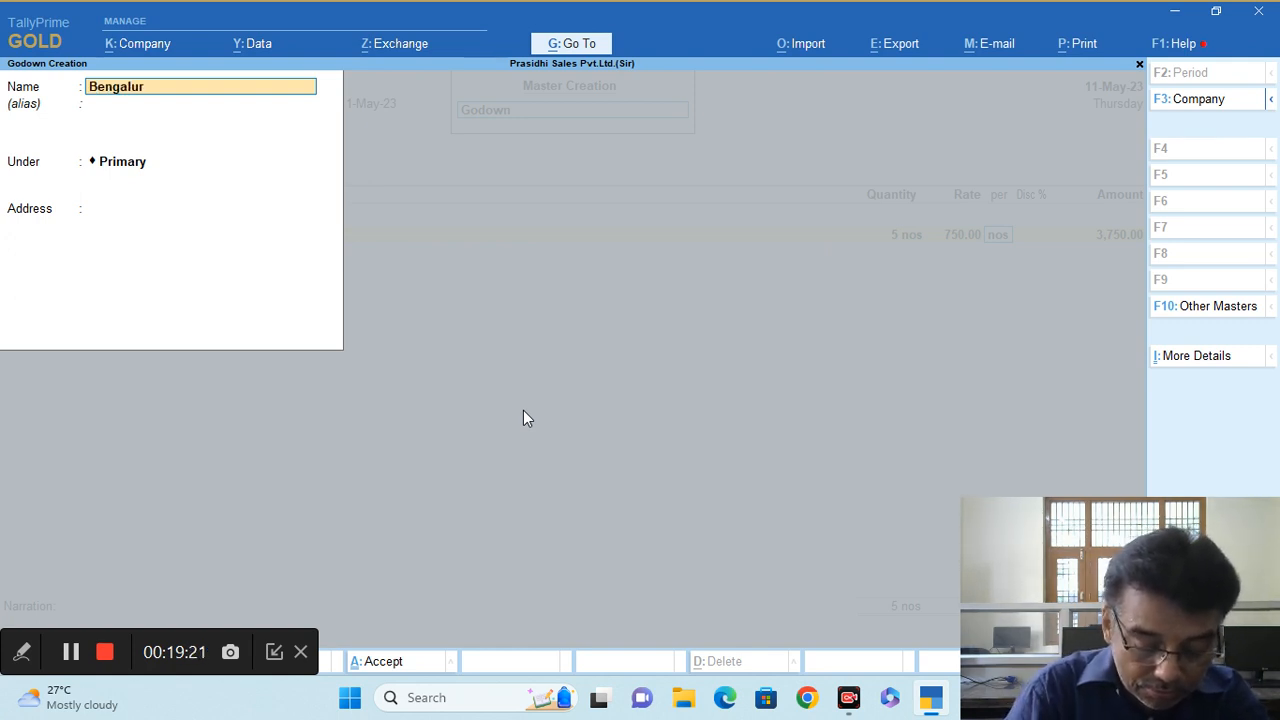
pyautogui.write('u Locat')
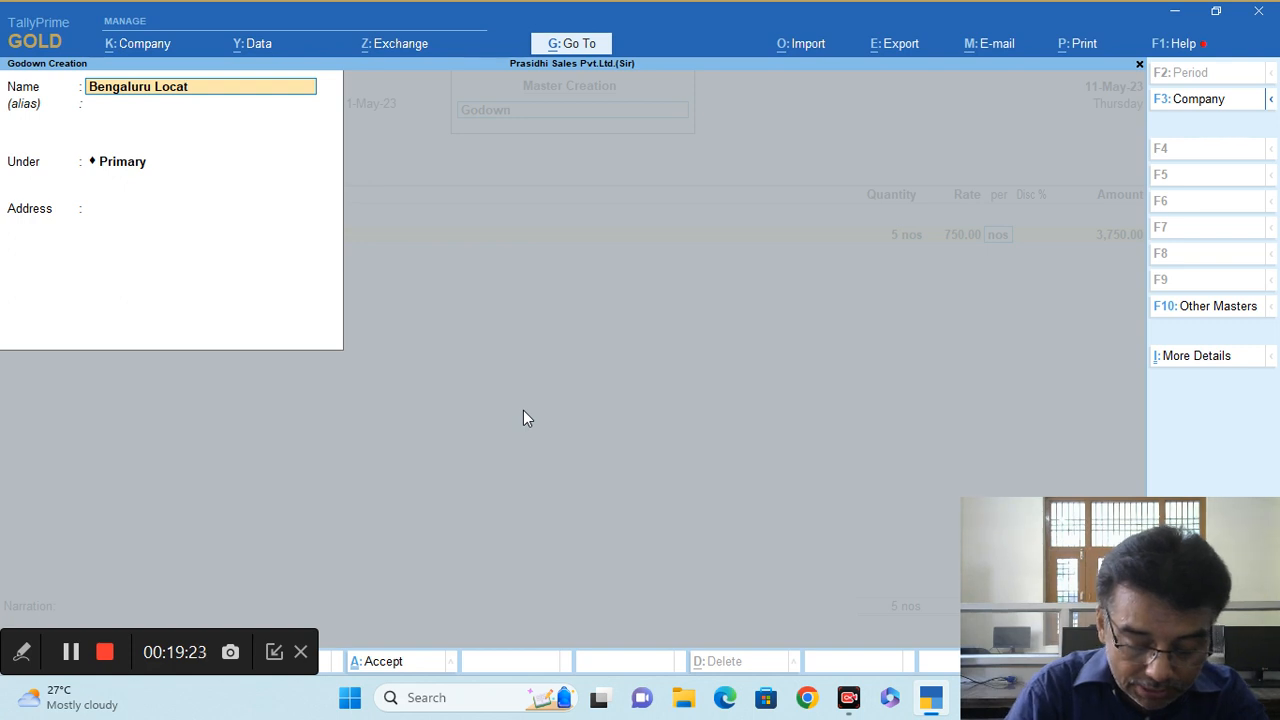
pyautogui.write('ion')
pyautogui.press('Return')
pyautogui.press('Return')
pyautogui.press('Return')
pyautogui.press('Return')
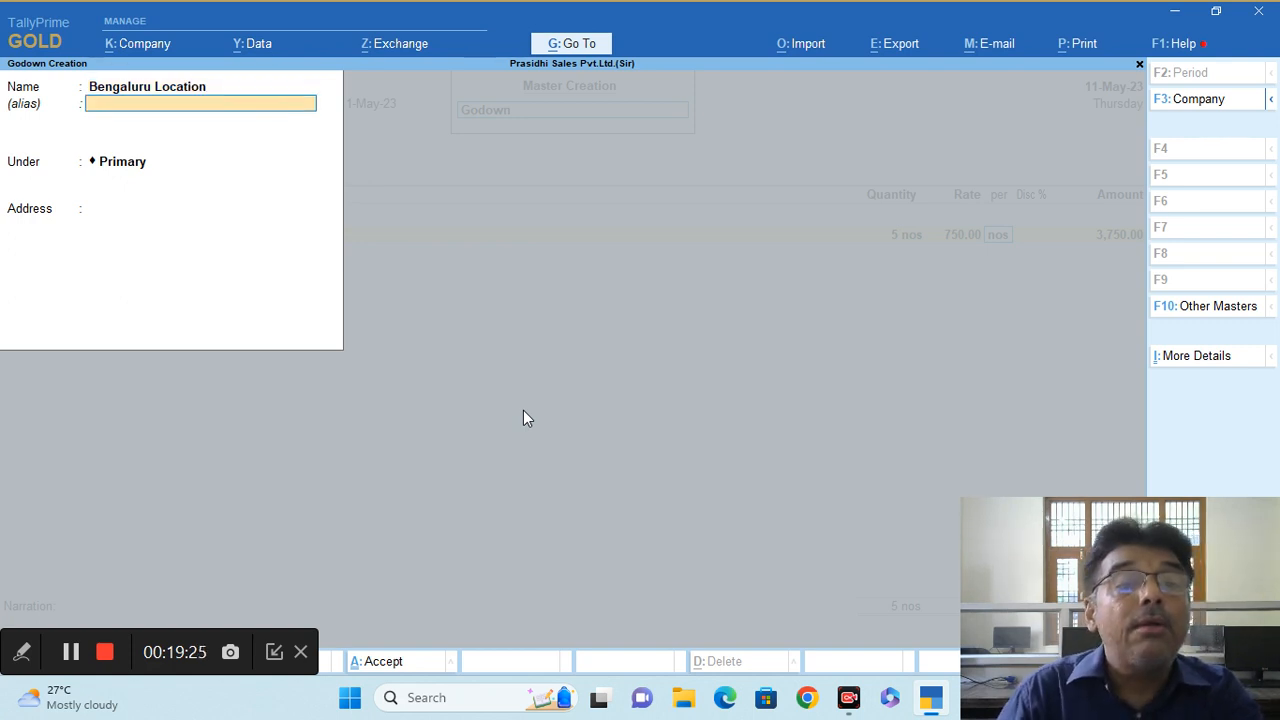
pyautogui.press('Return')
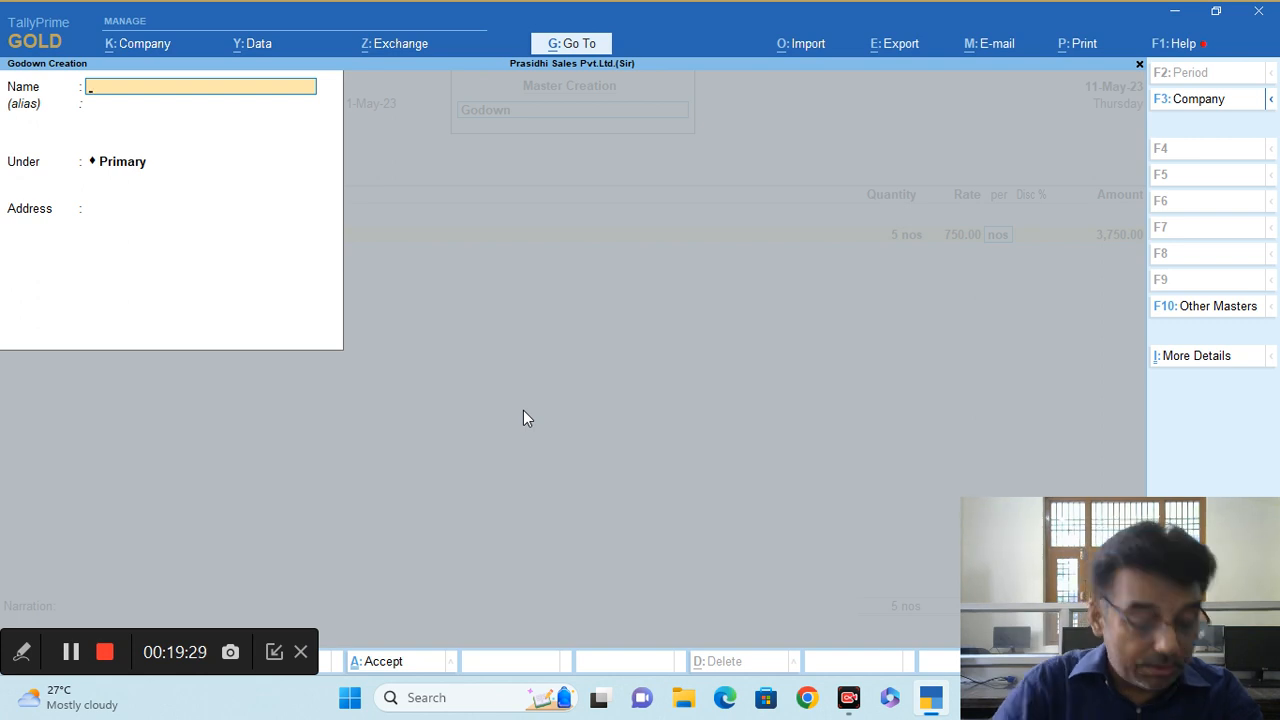
pyautogui.press('Escape')
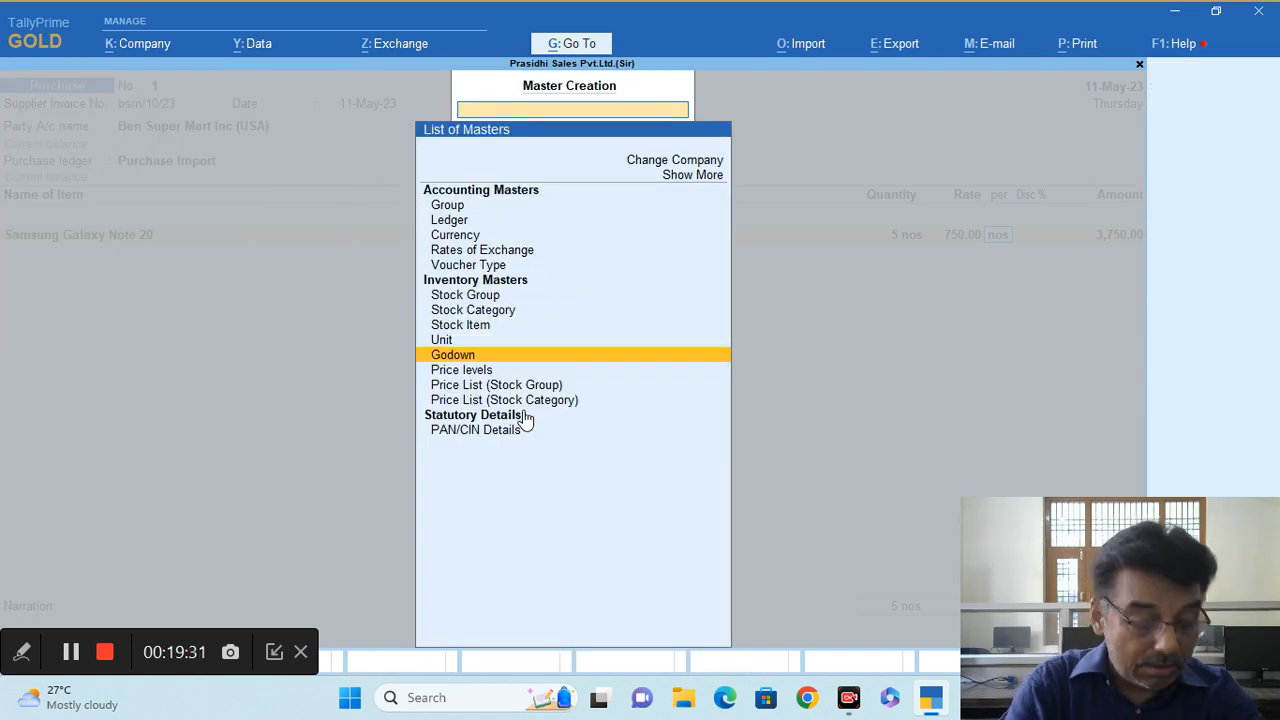
pyautogui.press('Escape')
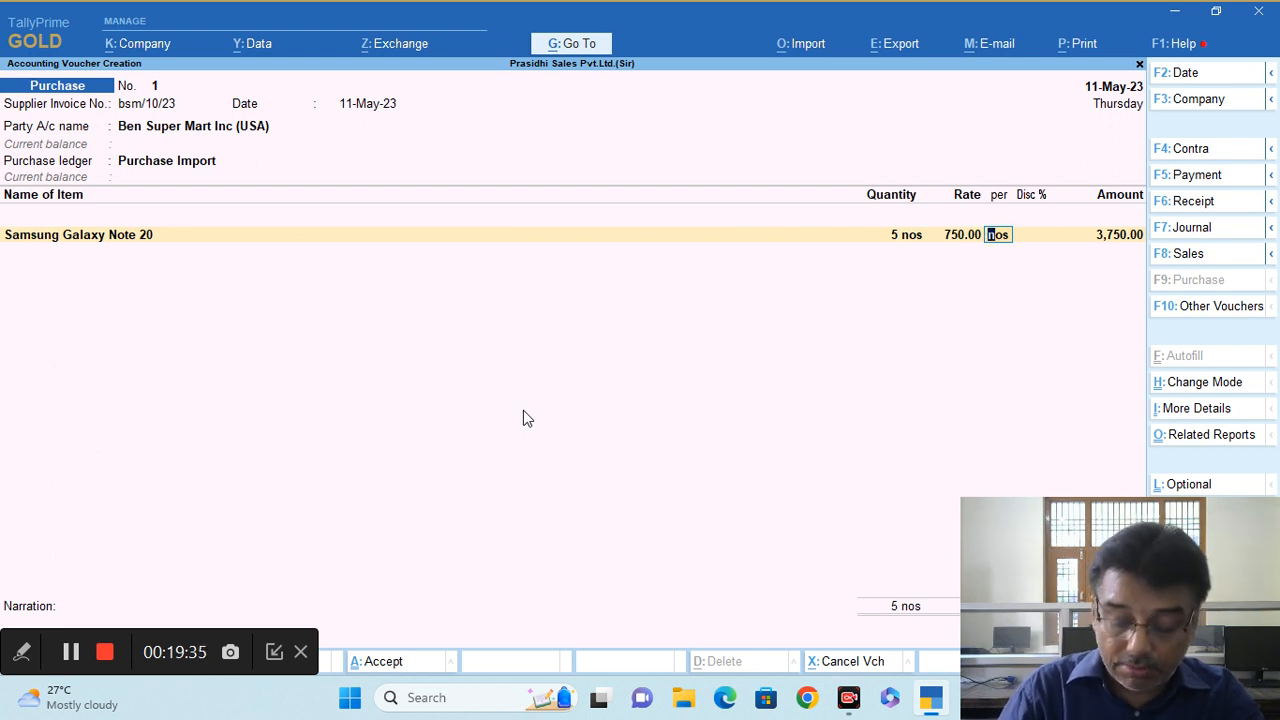
pyautogui.press('BackSpace')
pyautogui.press('BackSpace')
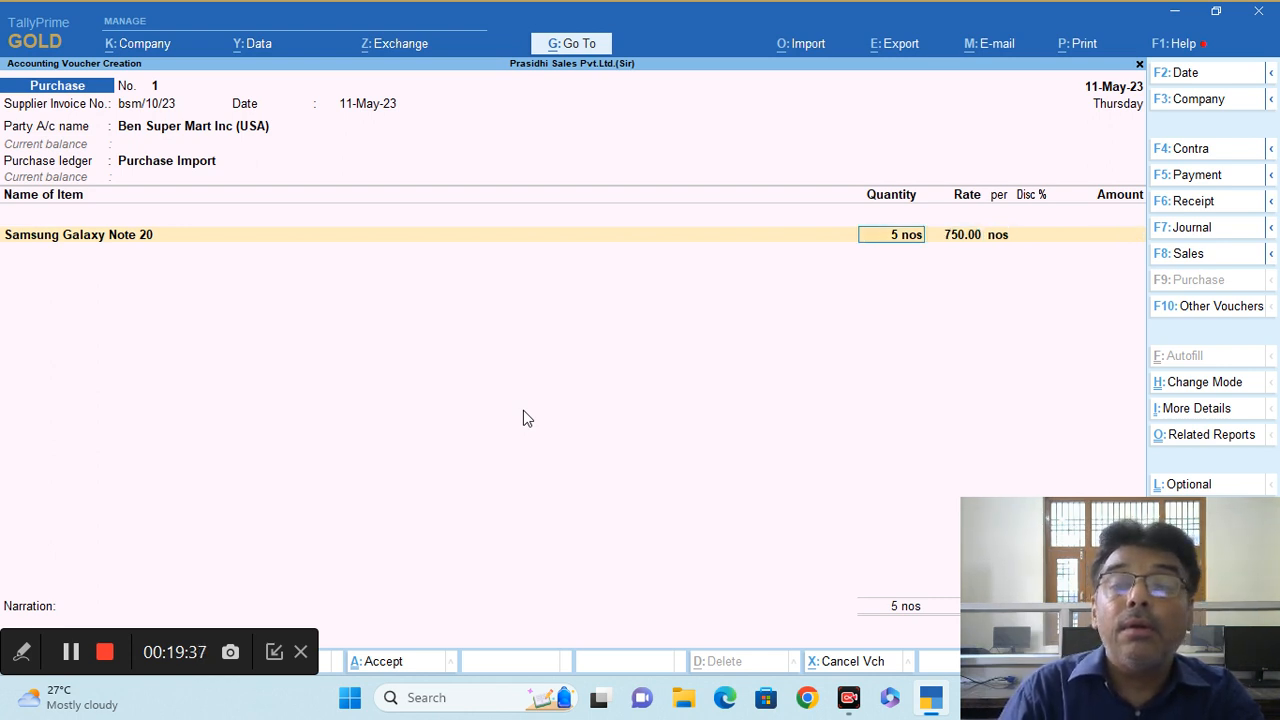
pyautogui.press('Return')
pyautogui.press('Return')
pyautogui.press('Return')
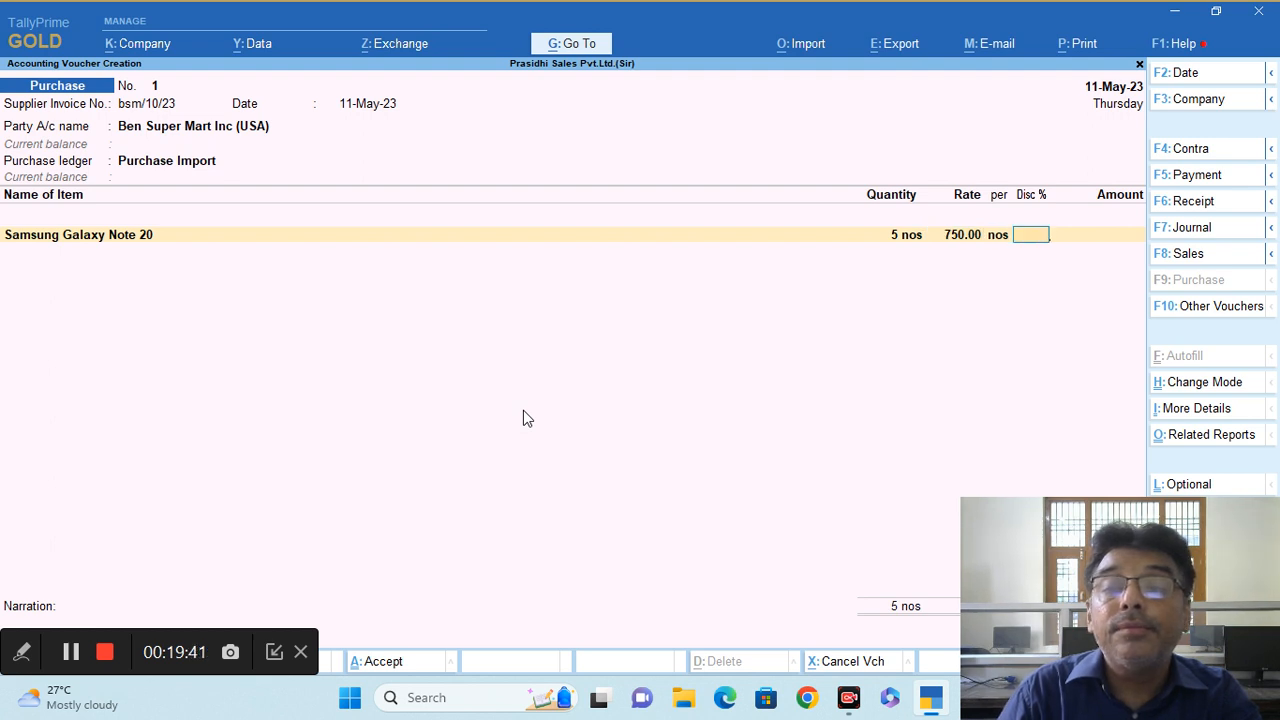
# Reselect Samsung Galaxy Note 20 as the voucher item and allocate 5 nos of it to the Bengaluru Location godown.
pyautogui.click(59, 240)
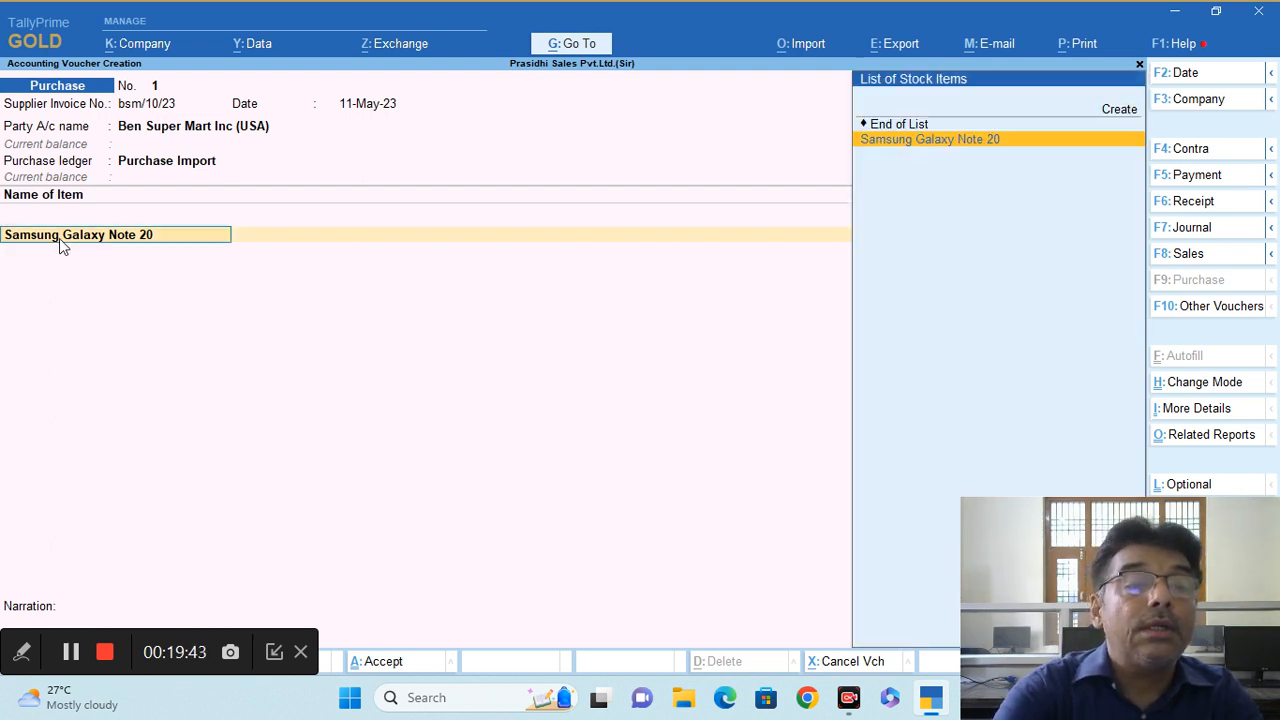
pyautogui.press('Return')
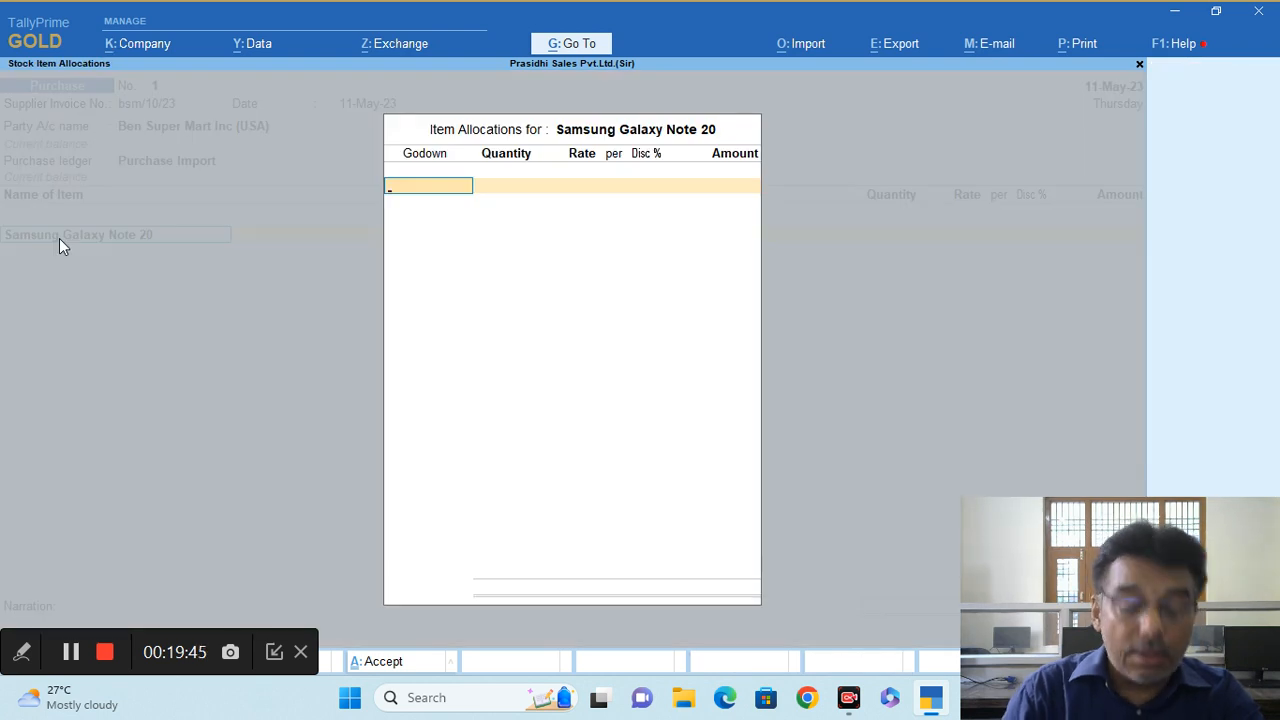
pyautogui.write('Be')
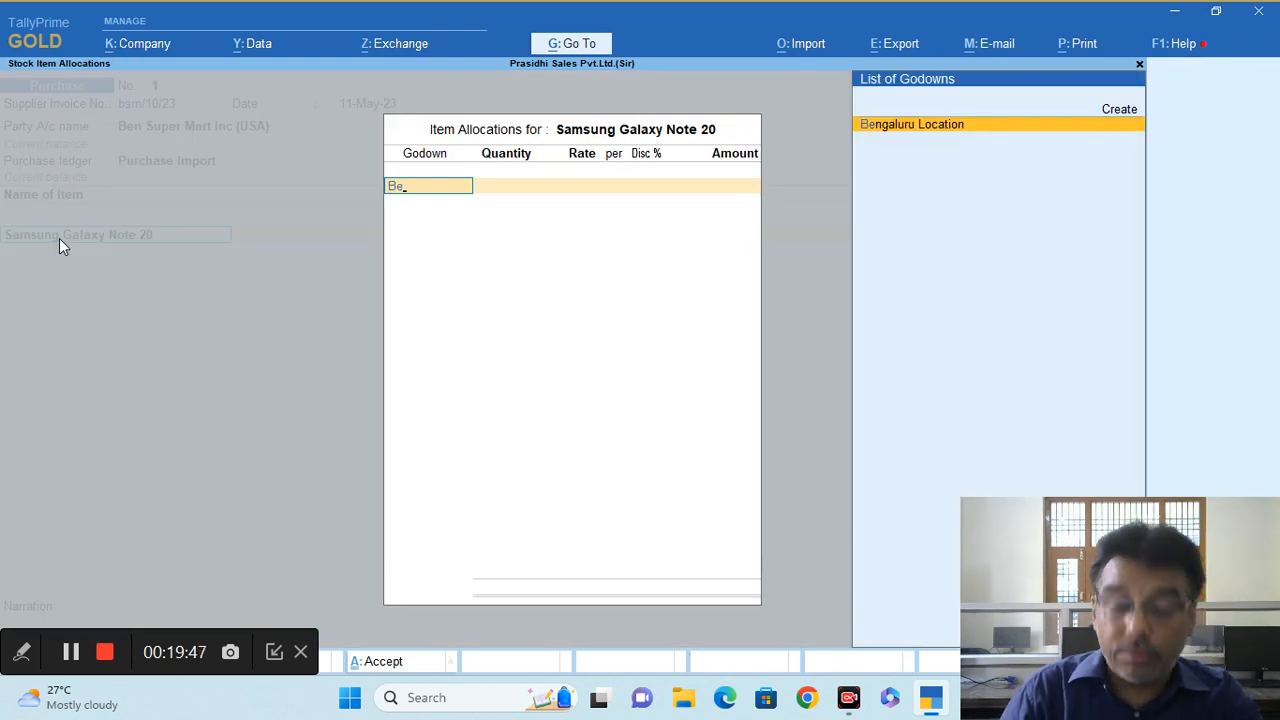
pyautogui.press('Return')
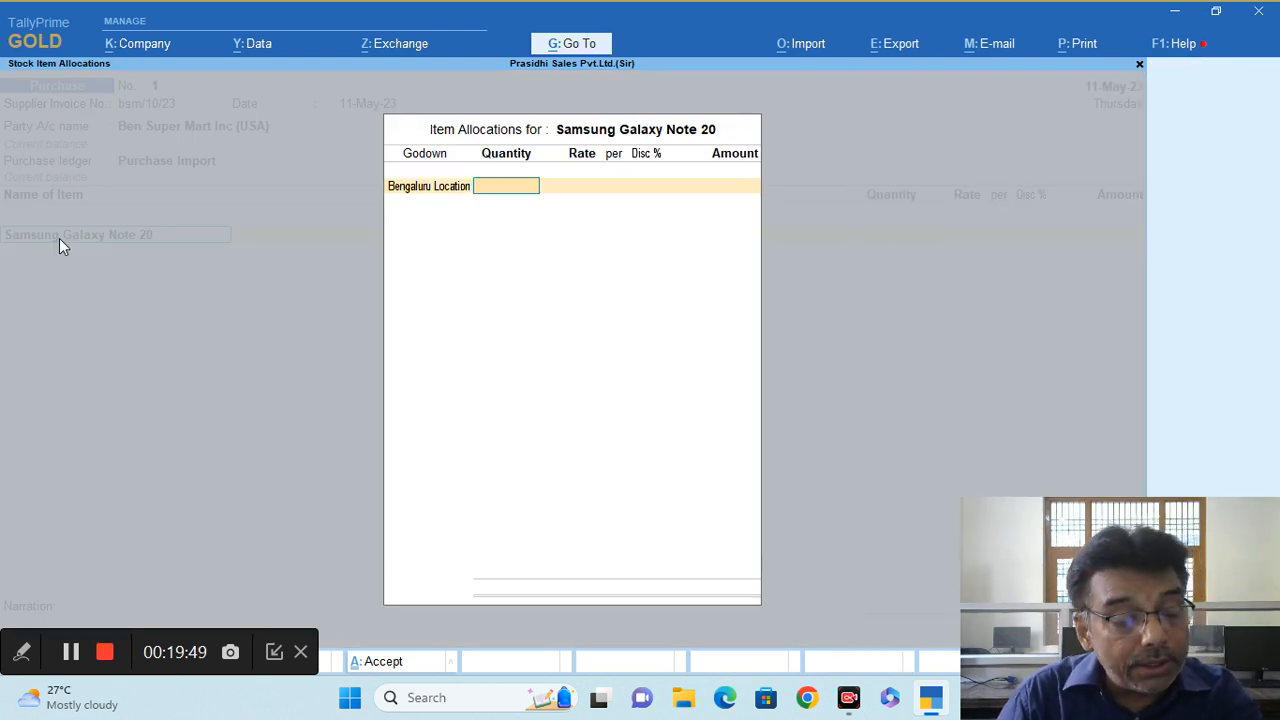
pyautogui.write('5')
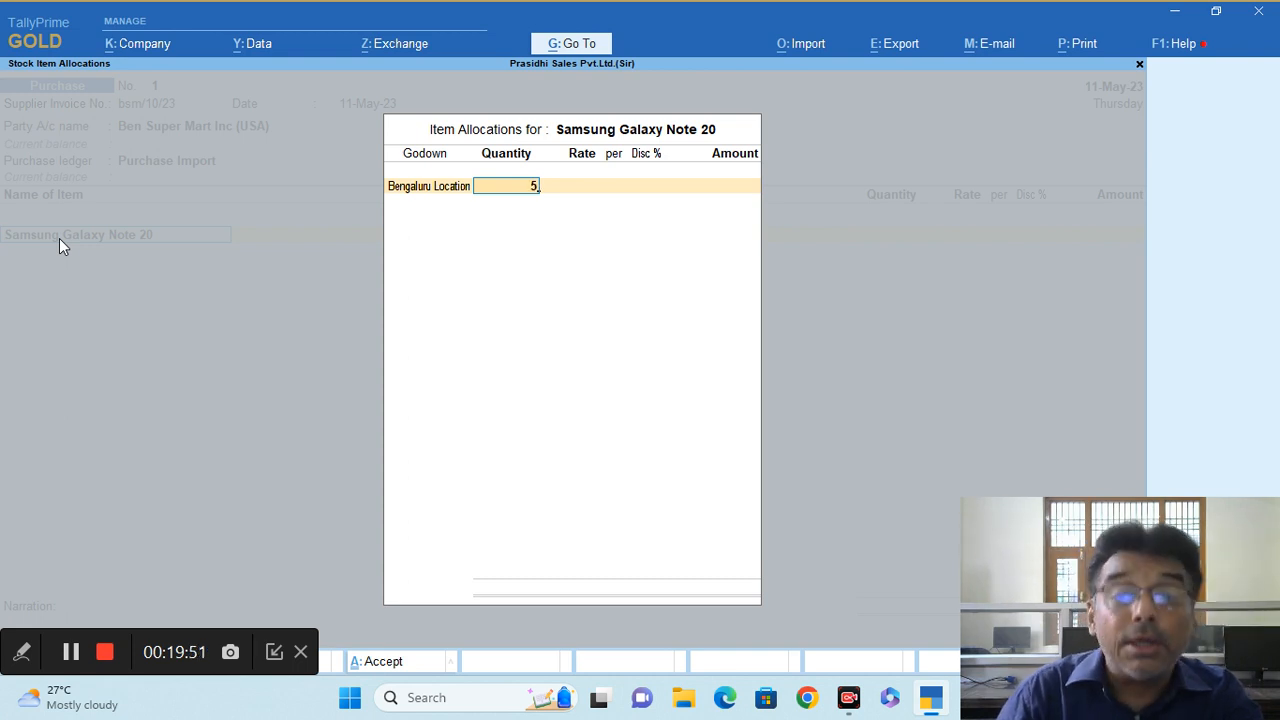
pyautogui.press('Return')
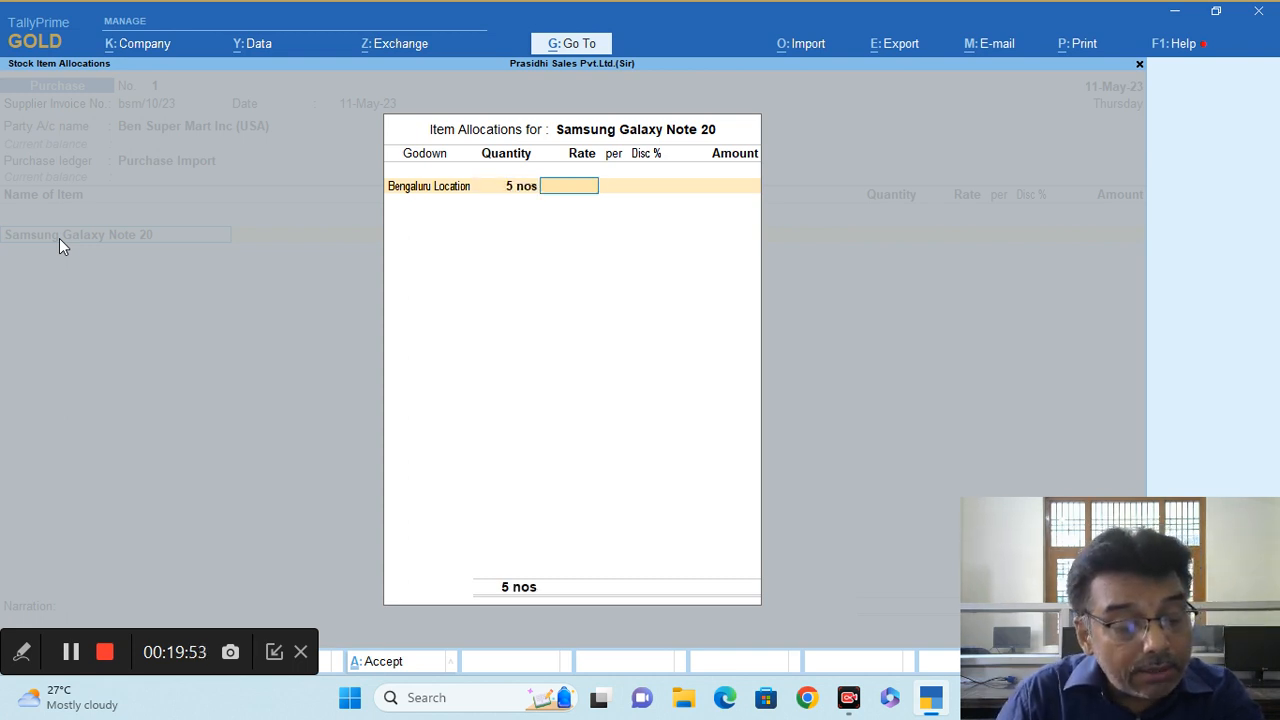
# Set the allocation's rate to $750 per nos, keep the exchange rate of ₹ 82/$, leave the discount blank, and finish the item allocation.
pyautogui.write('750')
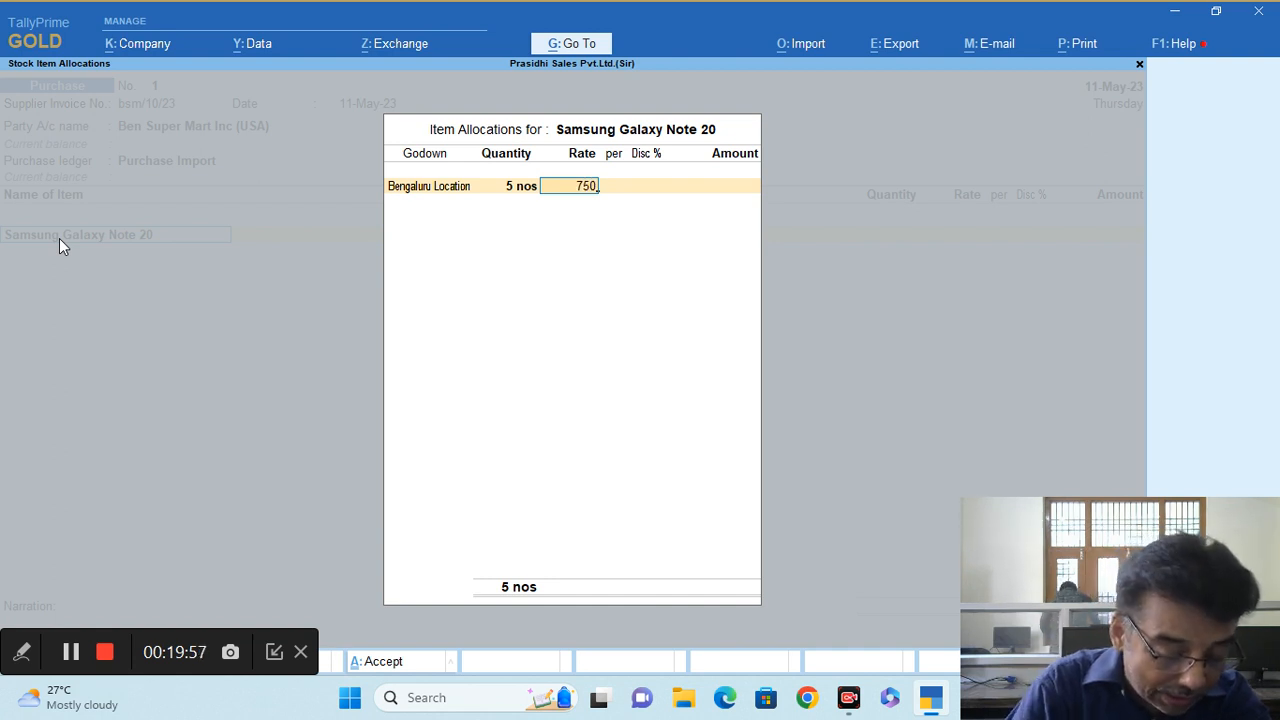
pyautogui.write('$')
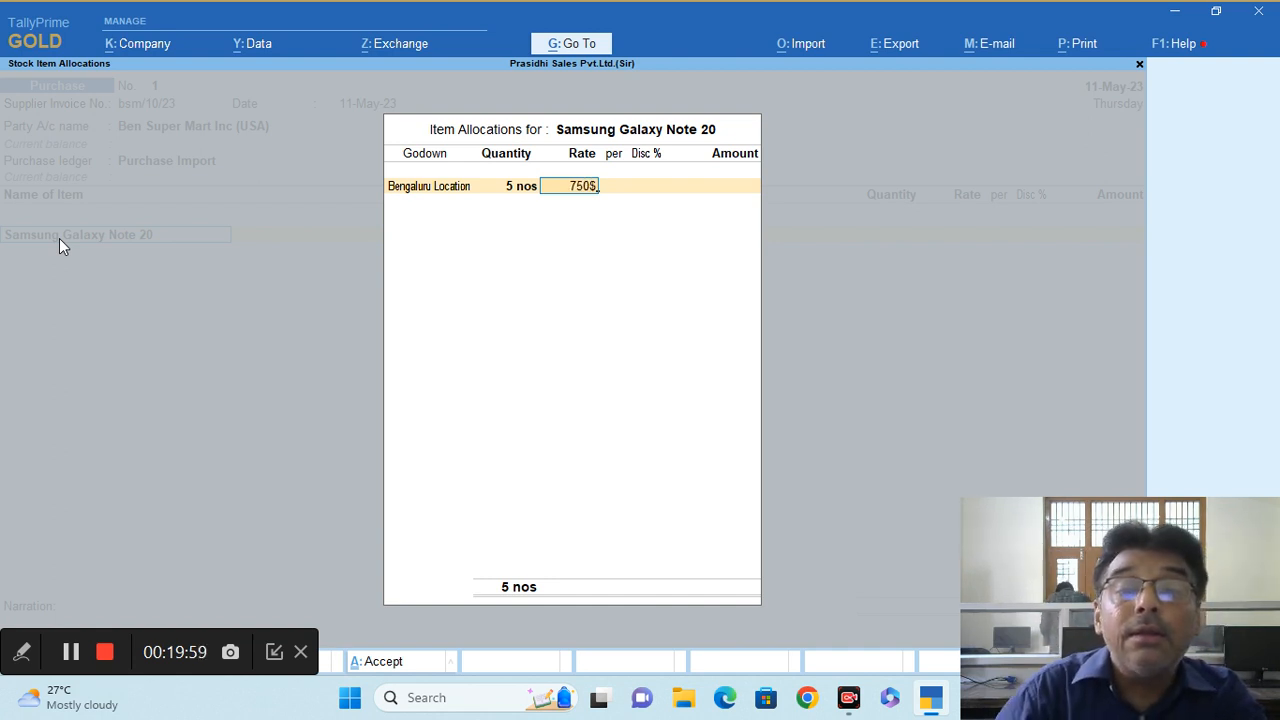
pyautogui.press('Return')
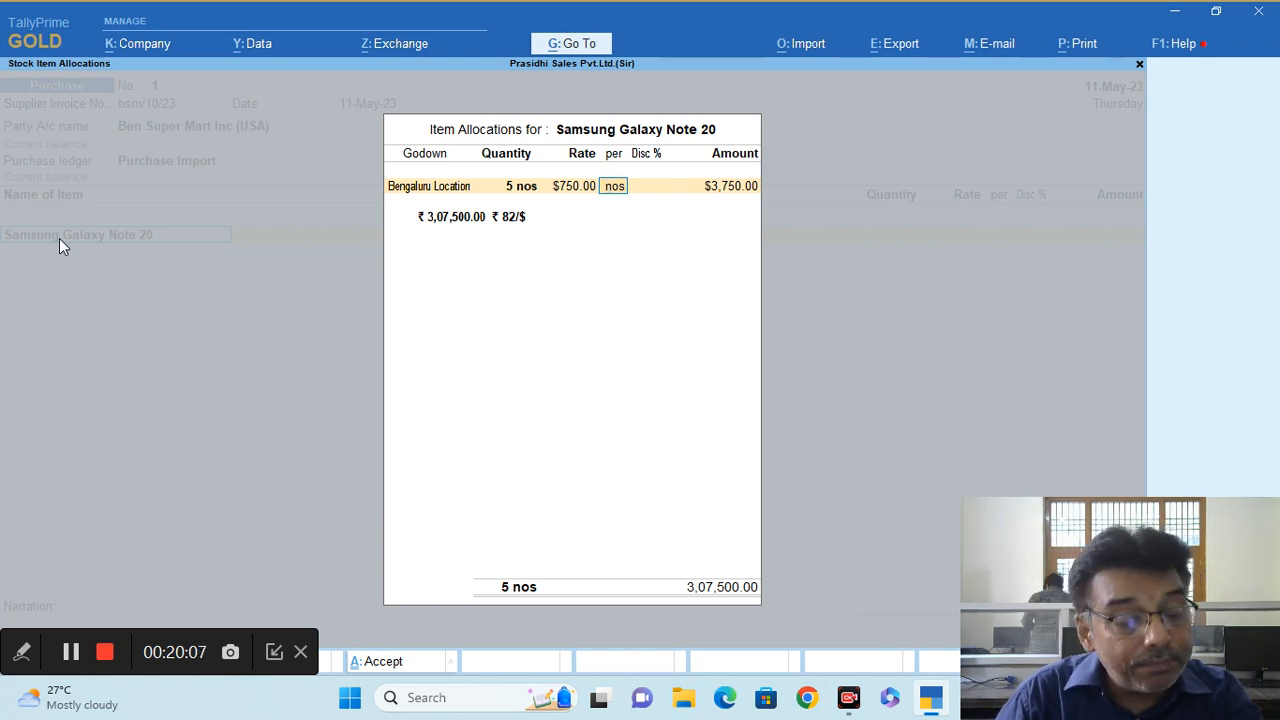
pyautogui.press('Return')
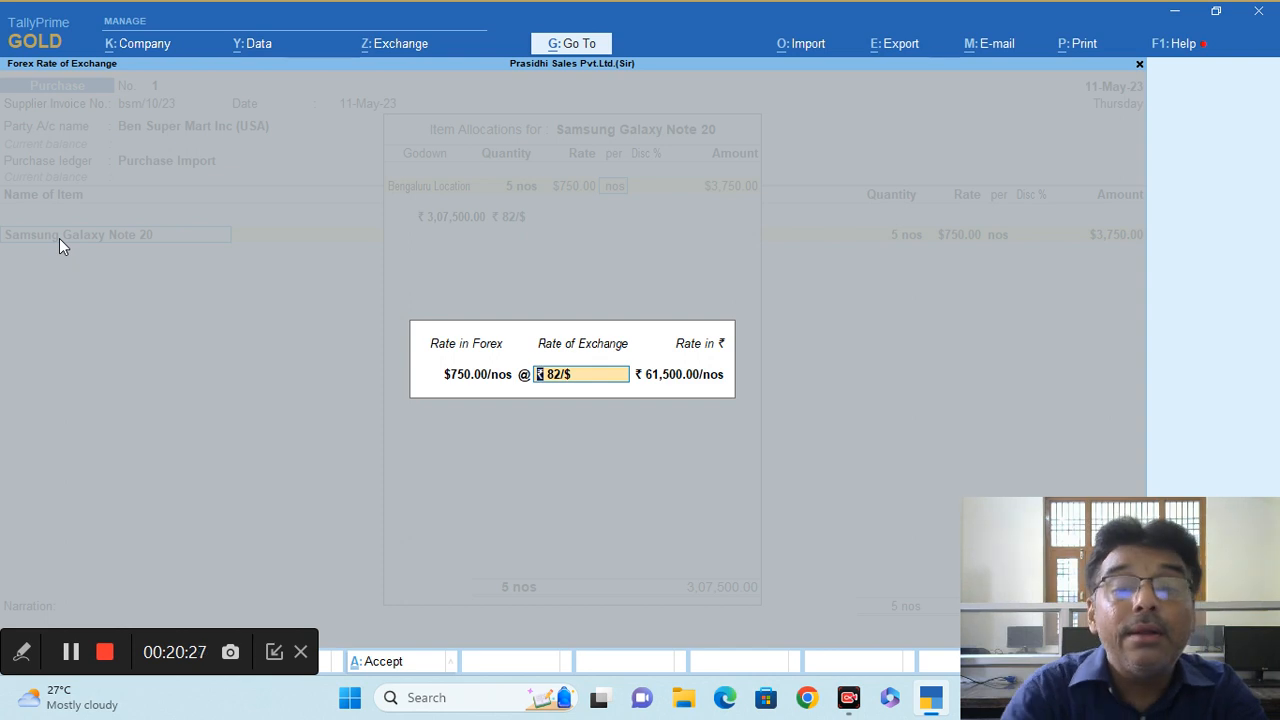
pyautogui.press('Return')
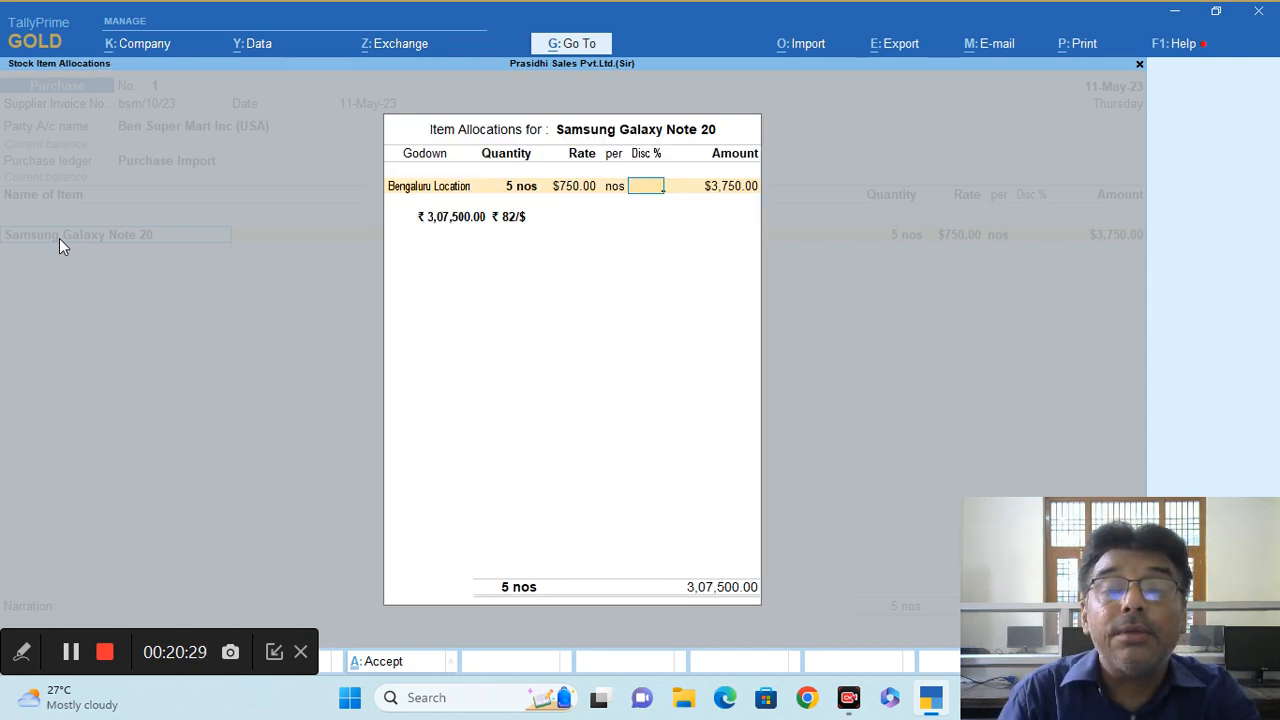
pyautogui.press('Return')
pyautogui.press('Return')
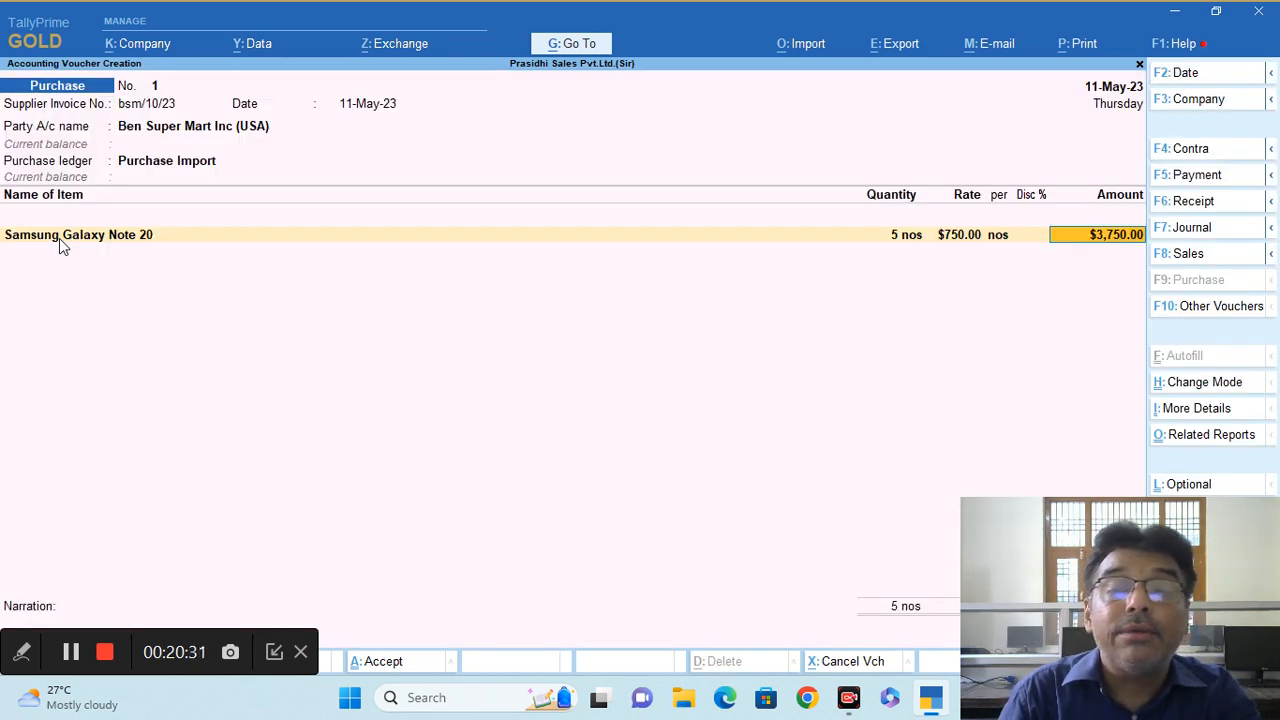
# End the item list, record the $3,750 bill for Ben Super Mart Inc (USA) as New Ref, and save the purchase voucher without narration.
pyautogui.press('Return')
pyautogui.press('Return')
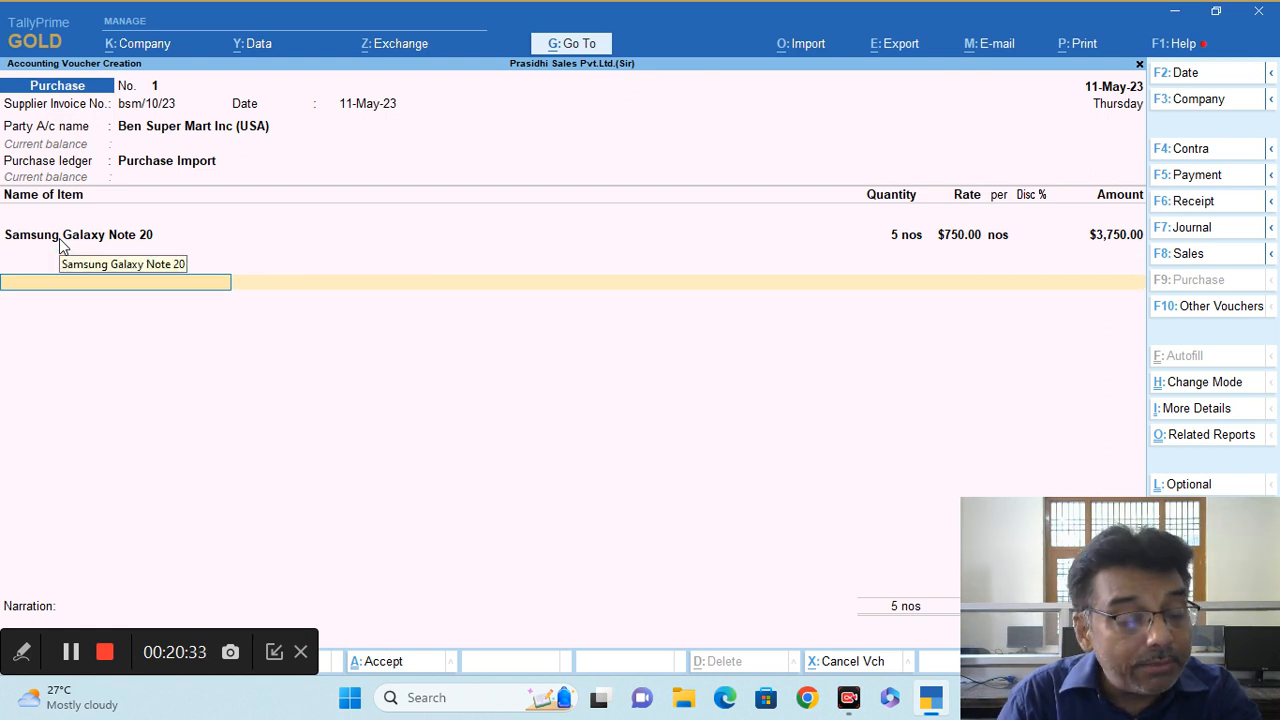
pyautogui.press('Return')
pyautogui.press('Return')
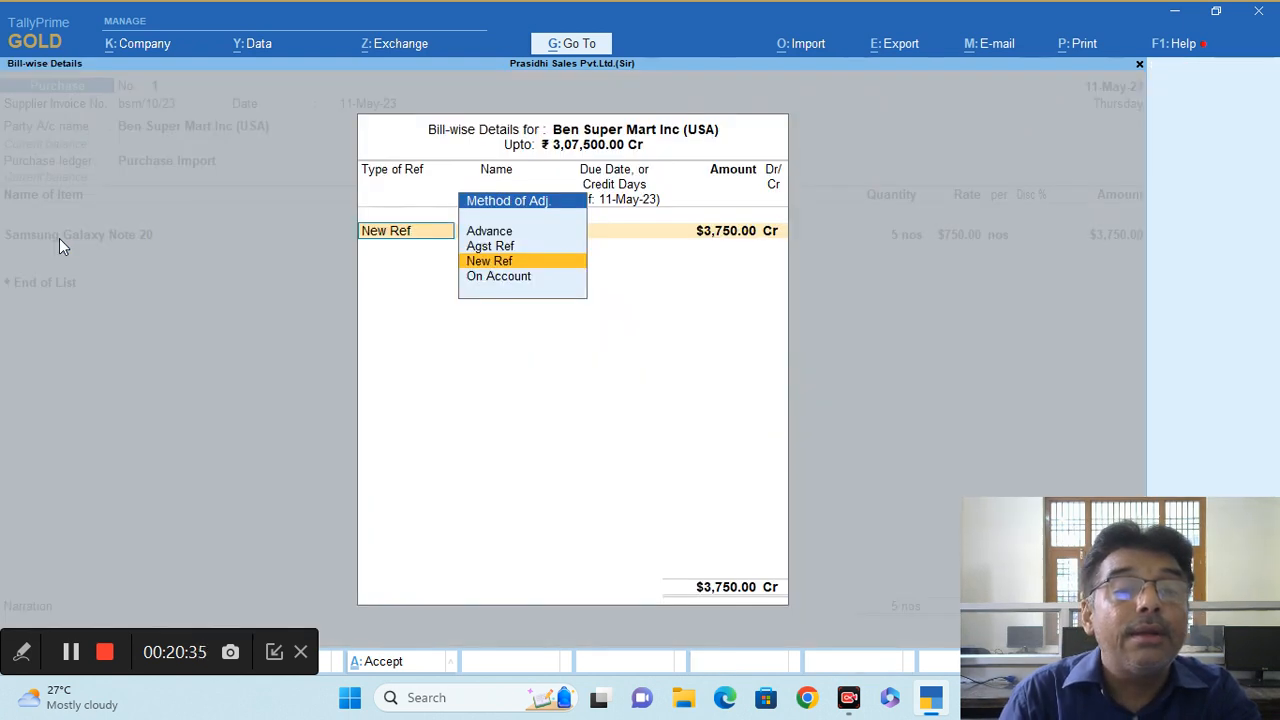
pyautogui.press('Return')
pyautogui.press('Return')
pyautogui.press('Return')
pyautogui.press('Return')
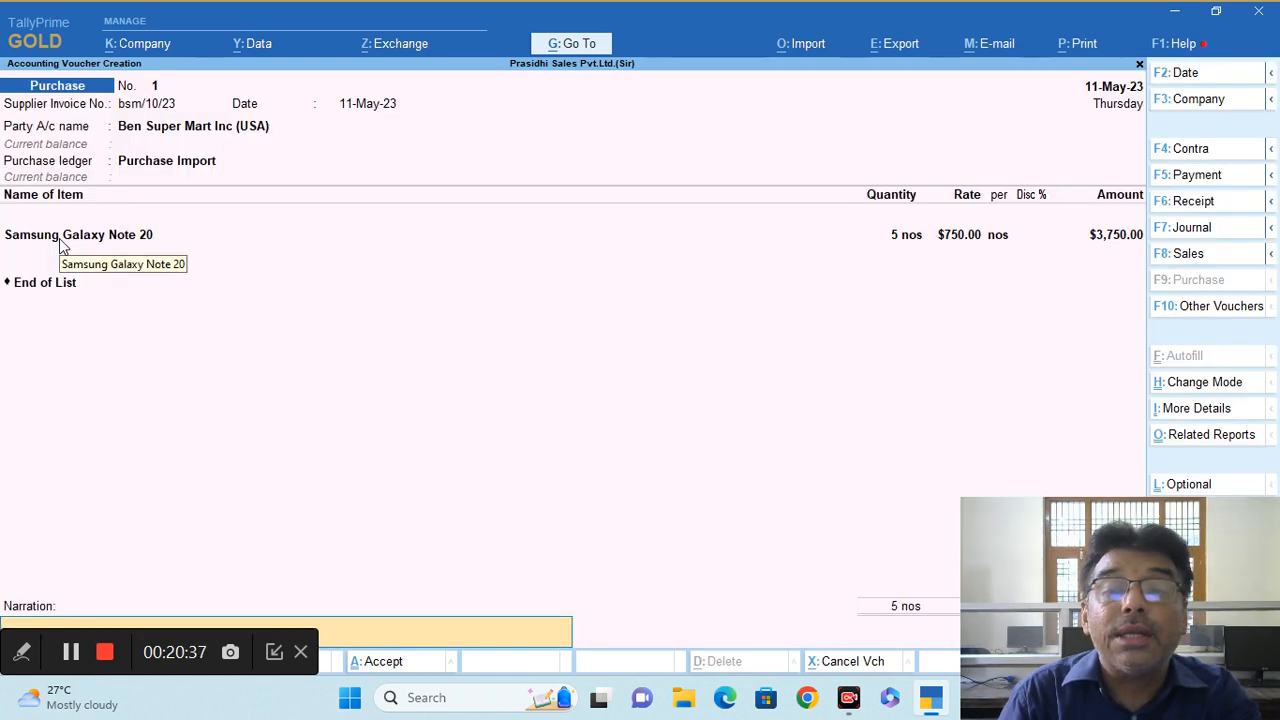
pyautogui.press('Return')
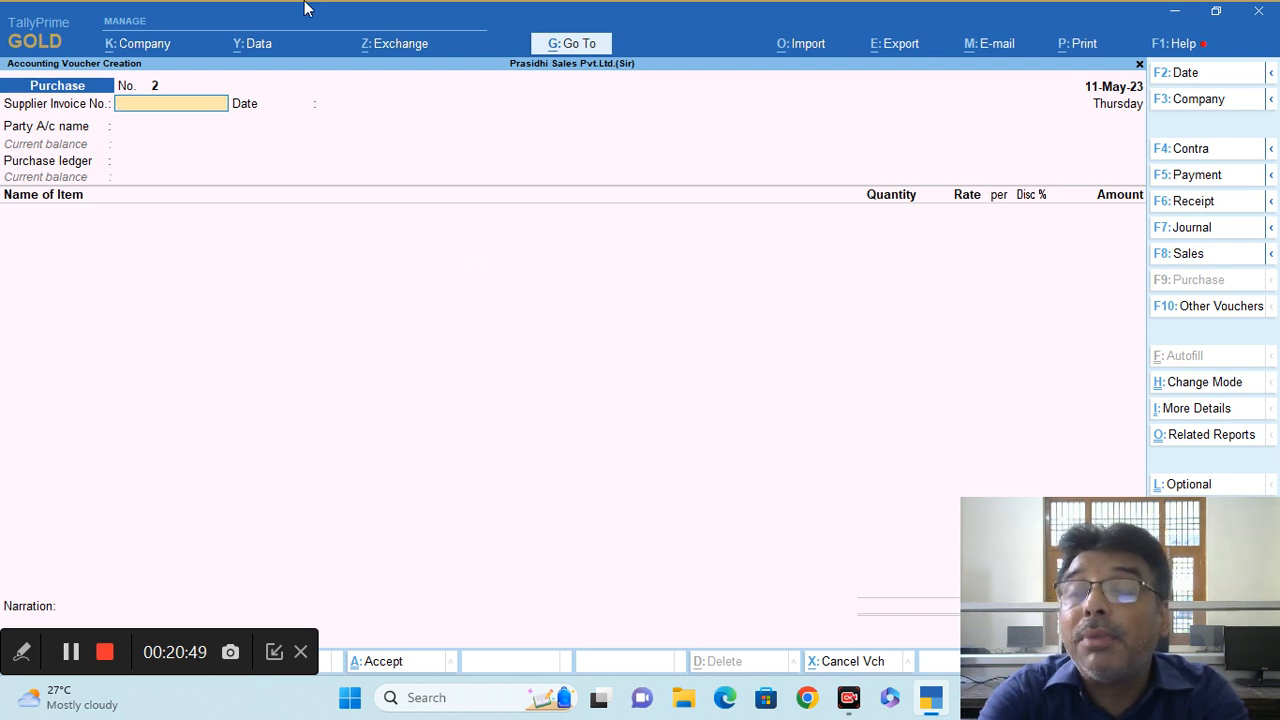
# Start a payment voucher dated 14-May-23 and debit Ben Super Mart Inc (USA).
pyautogui.click(1196, 177)
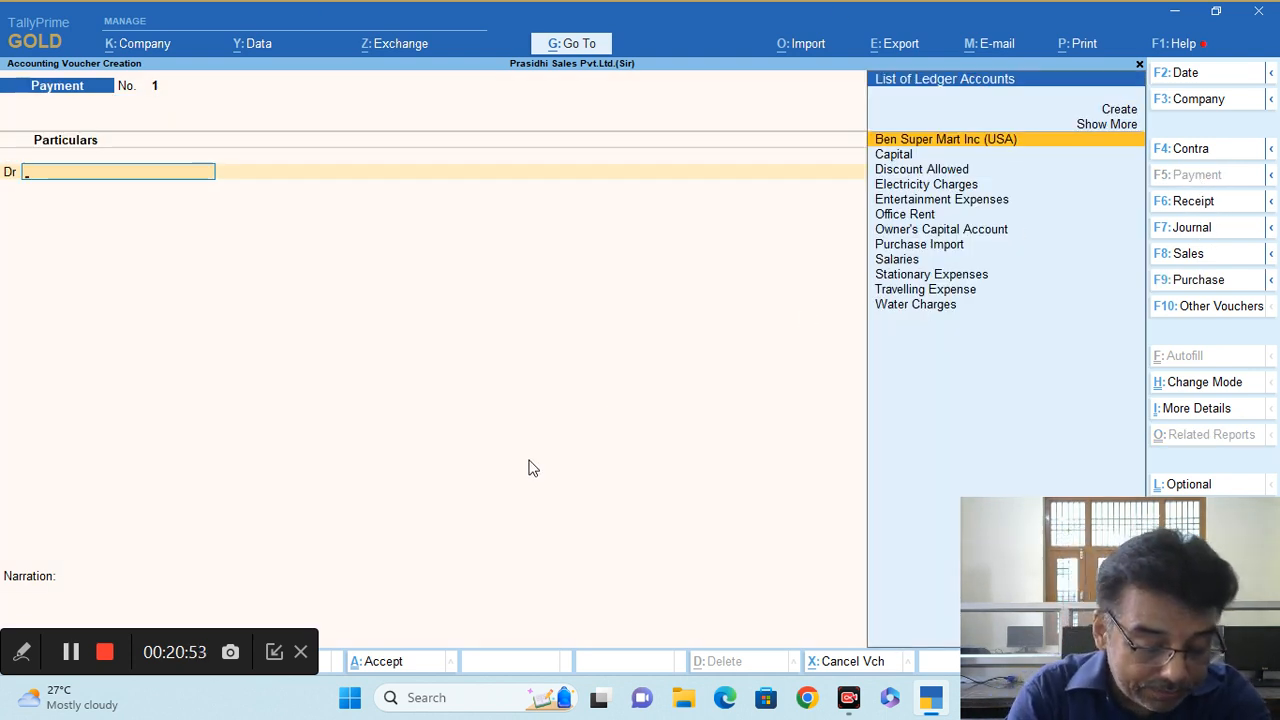
pyautogui.press('F2')
pyautogui.write('14-6')
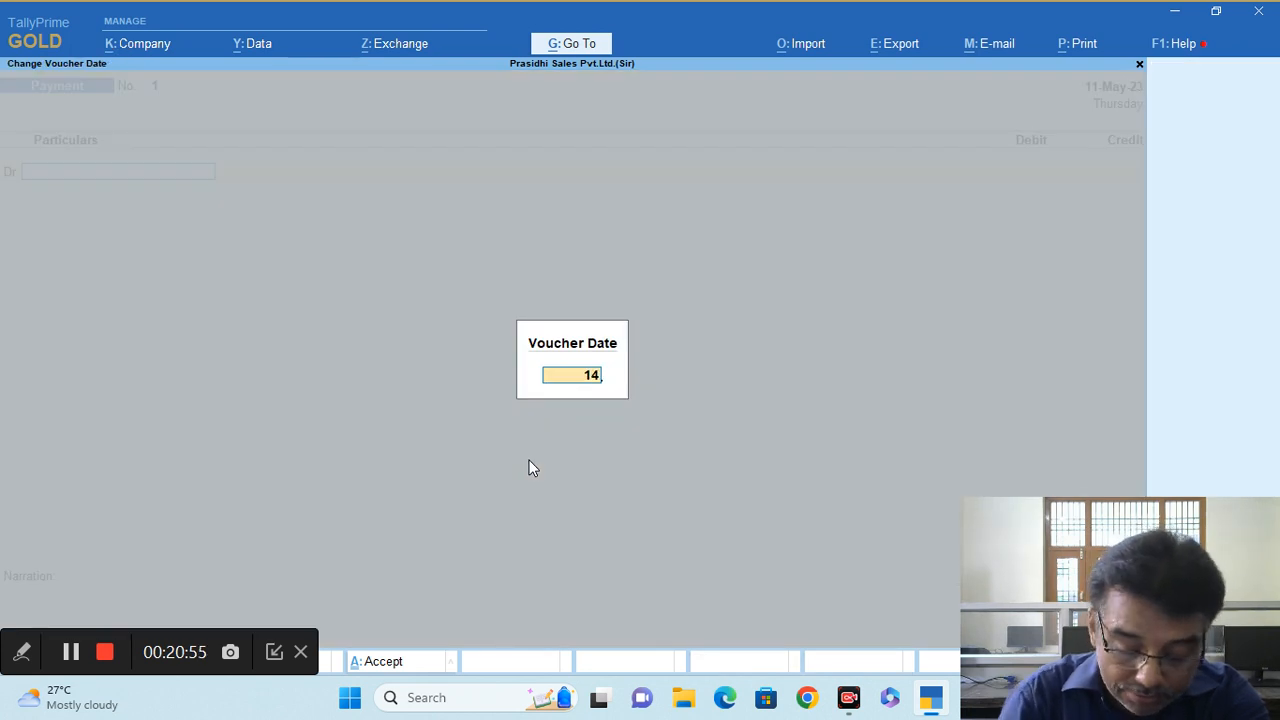
pyautogui.press('Return')
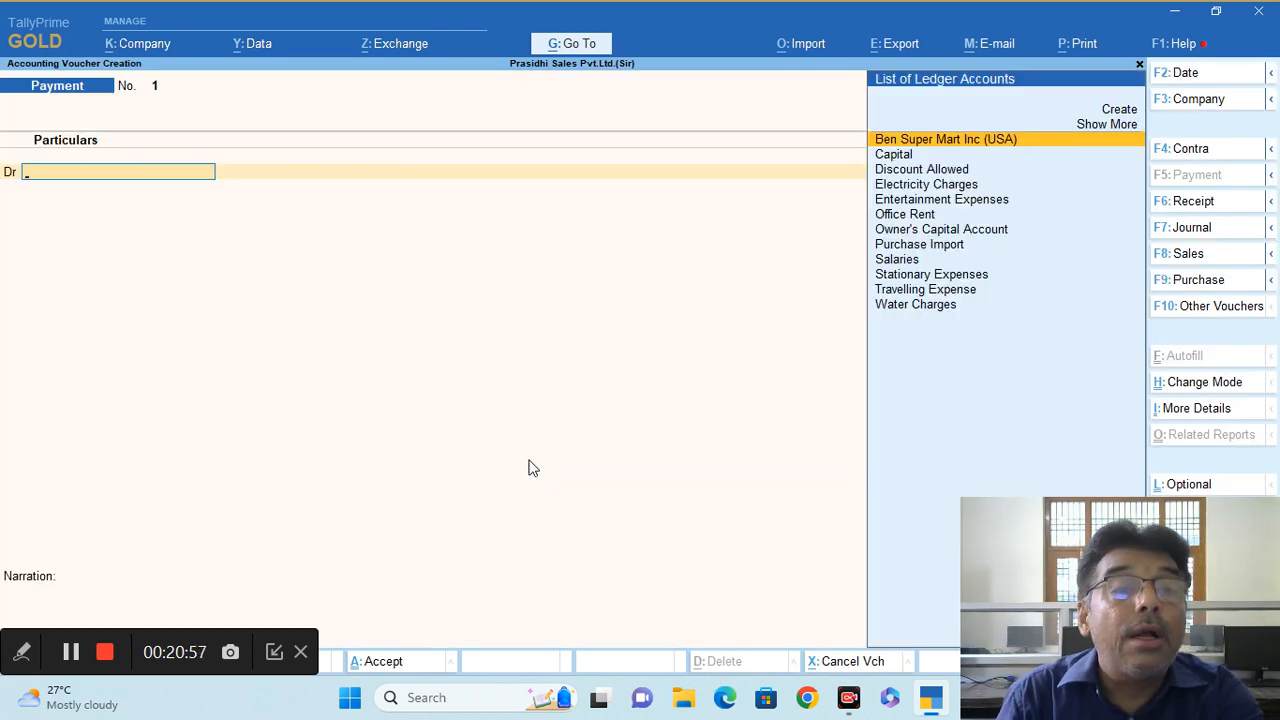
pyautogui.write('Be')
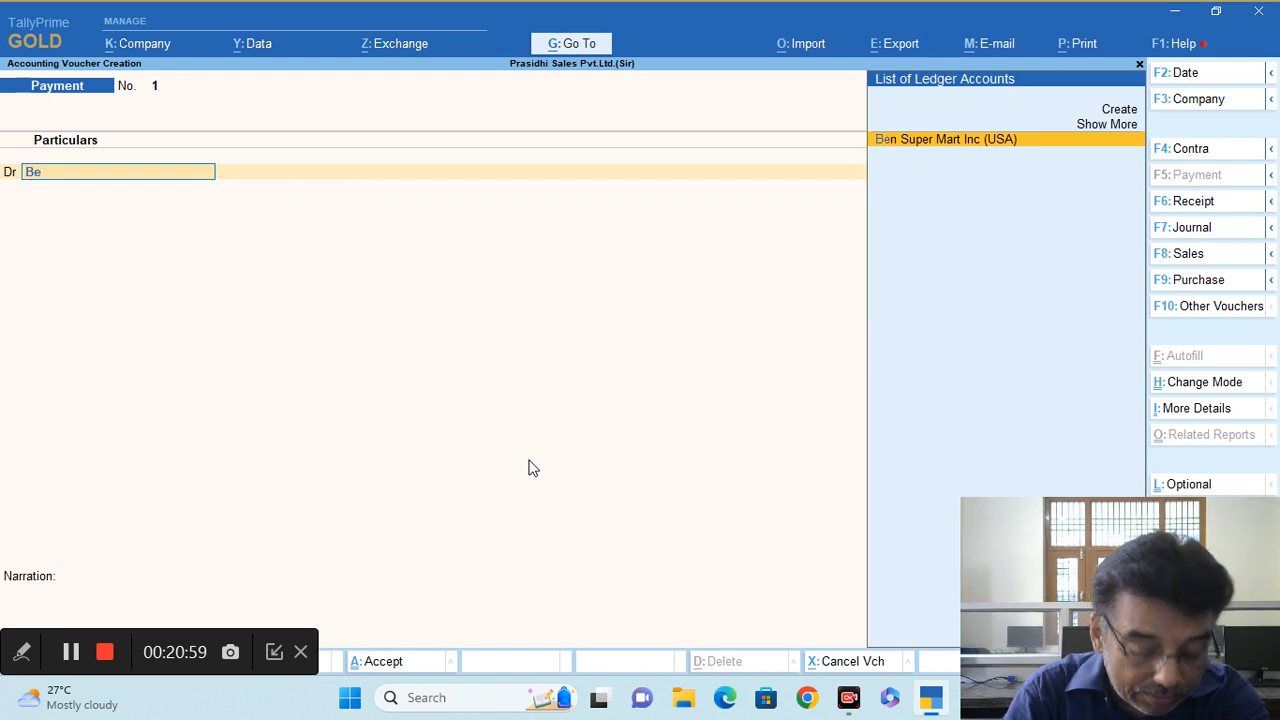
pyautogui.press('Return')
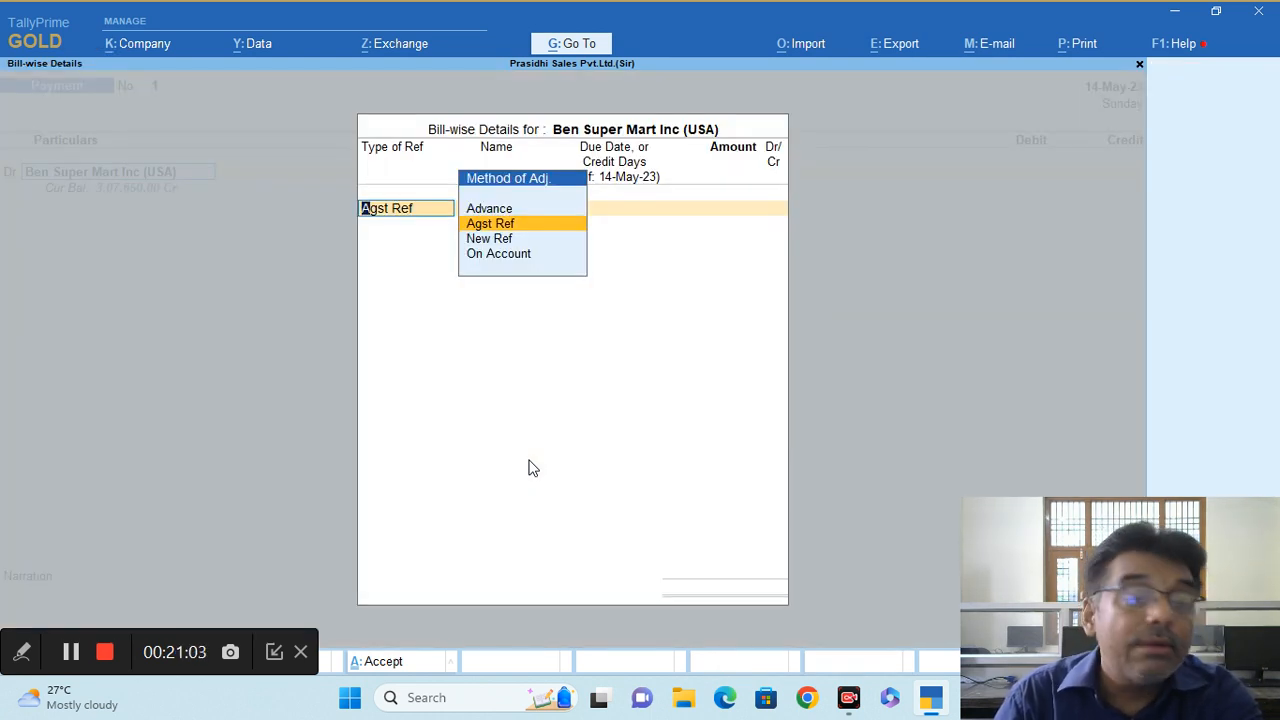
# Allocate the payment as Agst Ref to the pending 11-May-23 purchase bill for its full $3,750.
pyautogui.press('Return')
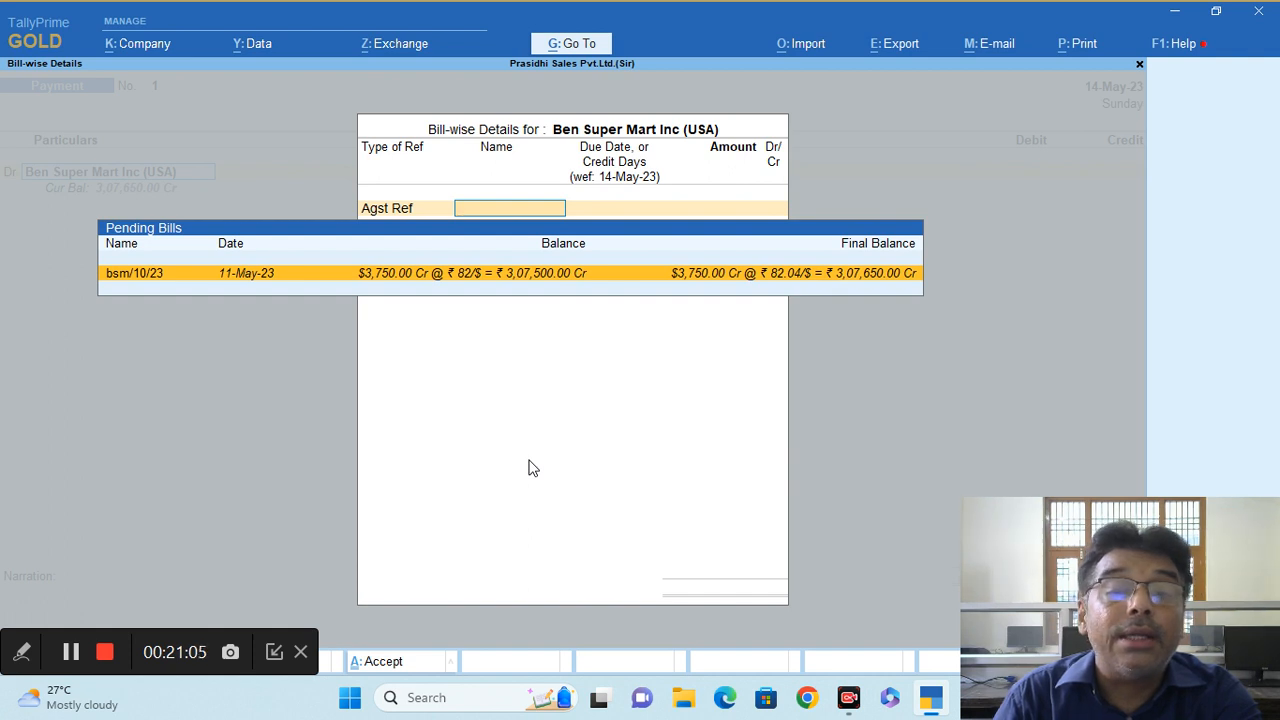
pyautogui.press('Return')
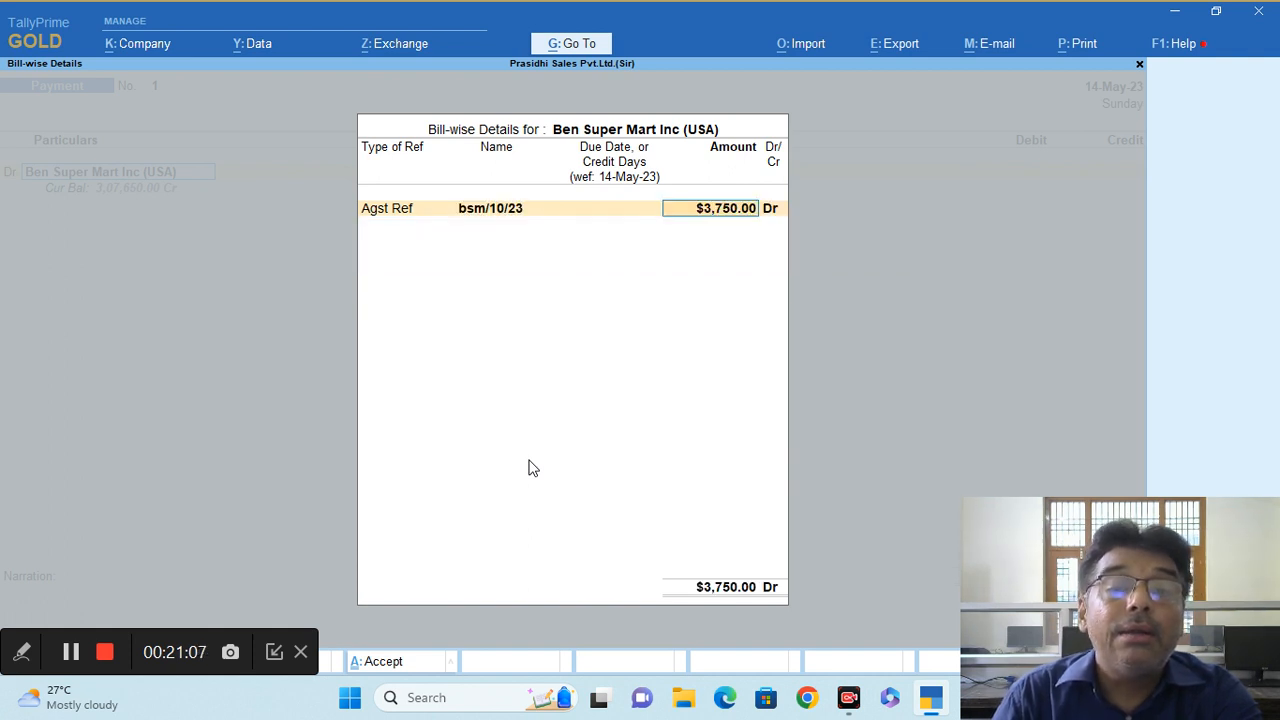
pyautogui.press('Return')
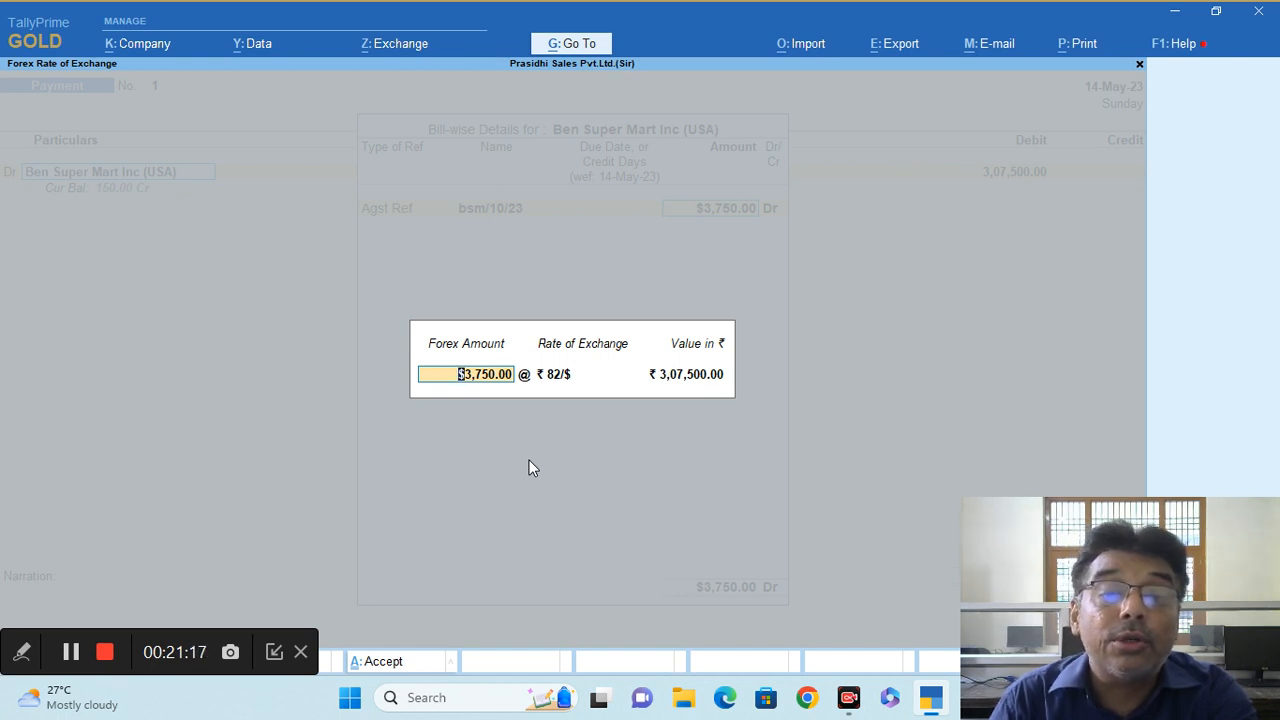
# Set the payment's rate of exchange to ₹ 82.12/$ and finish the supplier's bill-wise details.
pyautogui.press('Return')
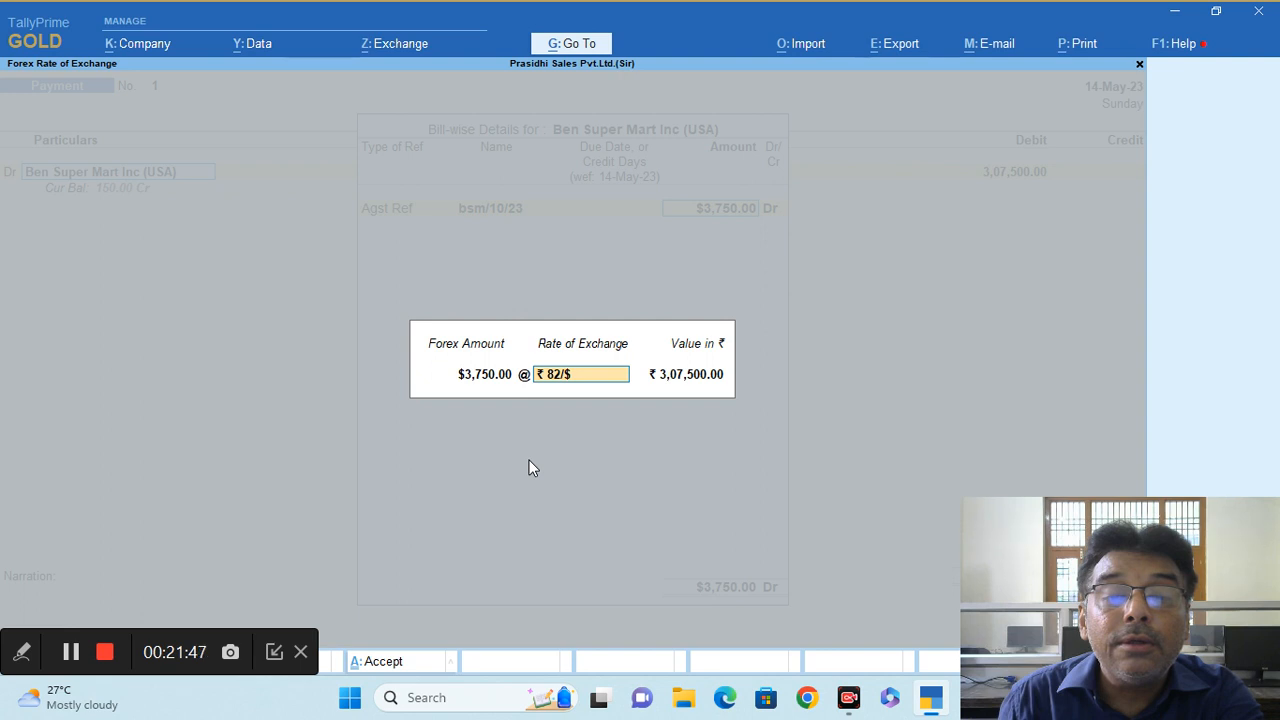
pyautogui.write('.')
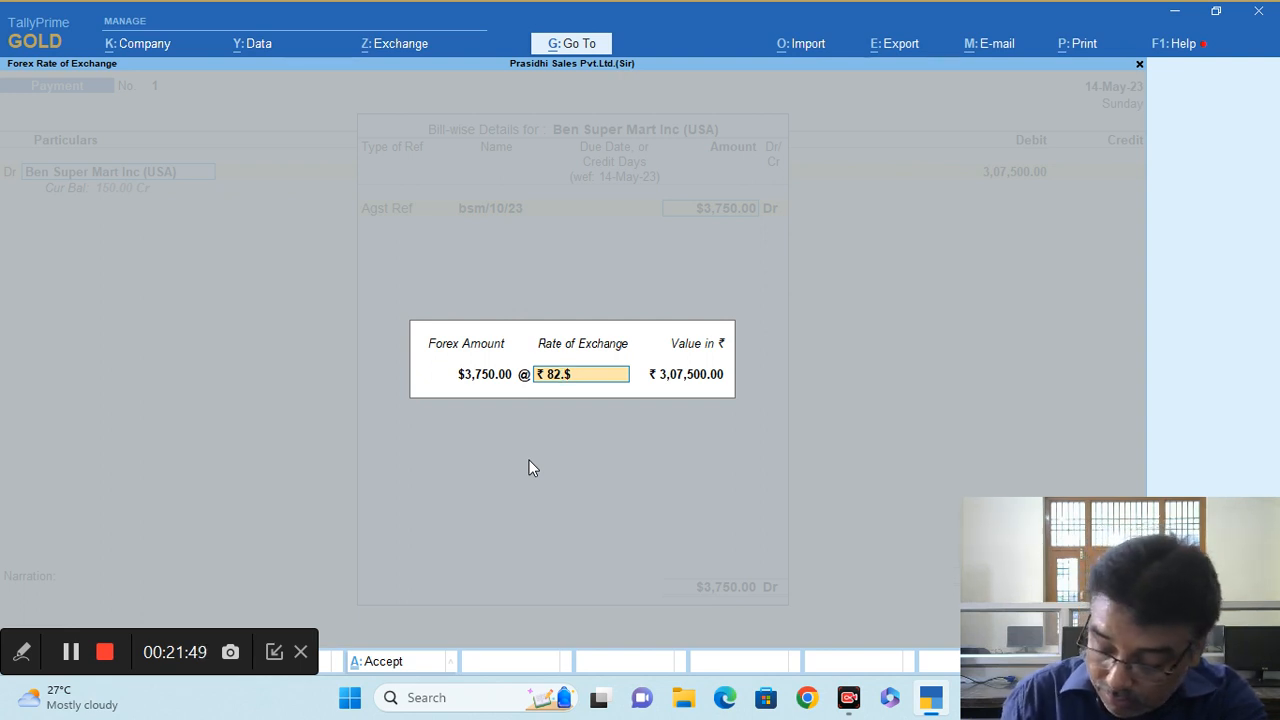
pyautogui.write('12')
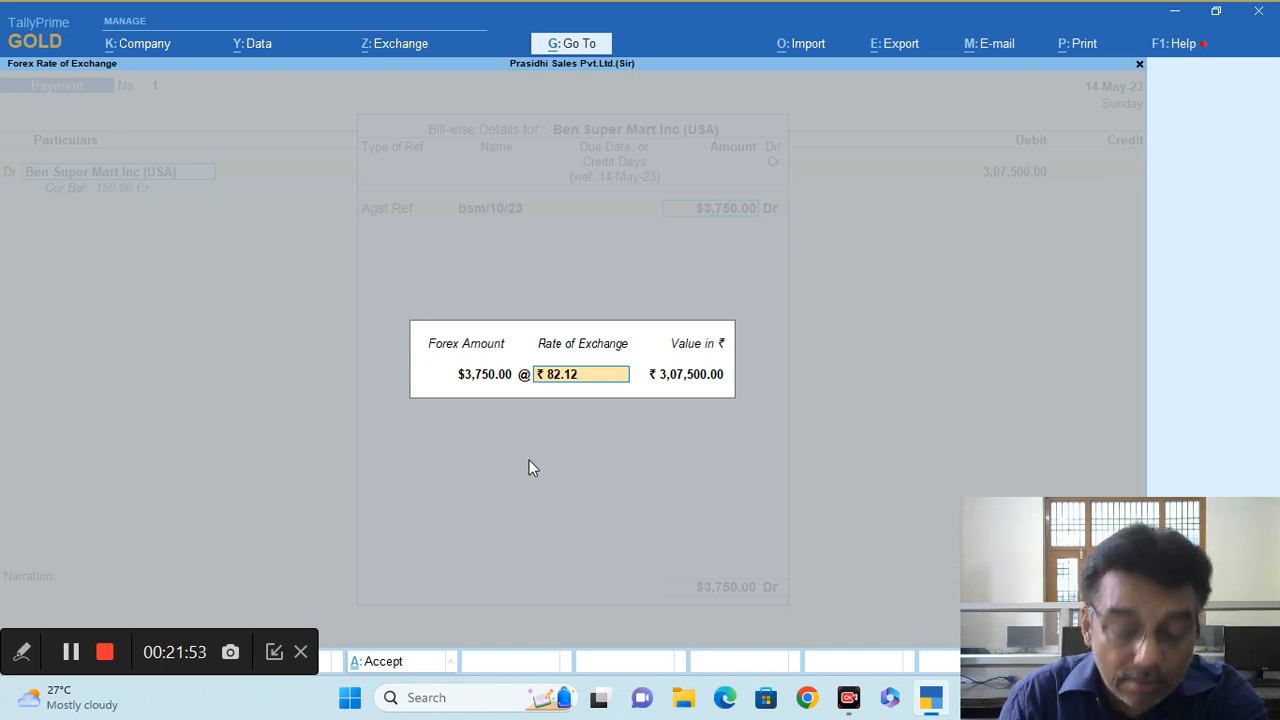
pyautogui.write('/')
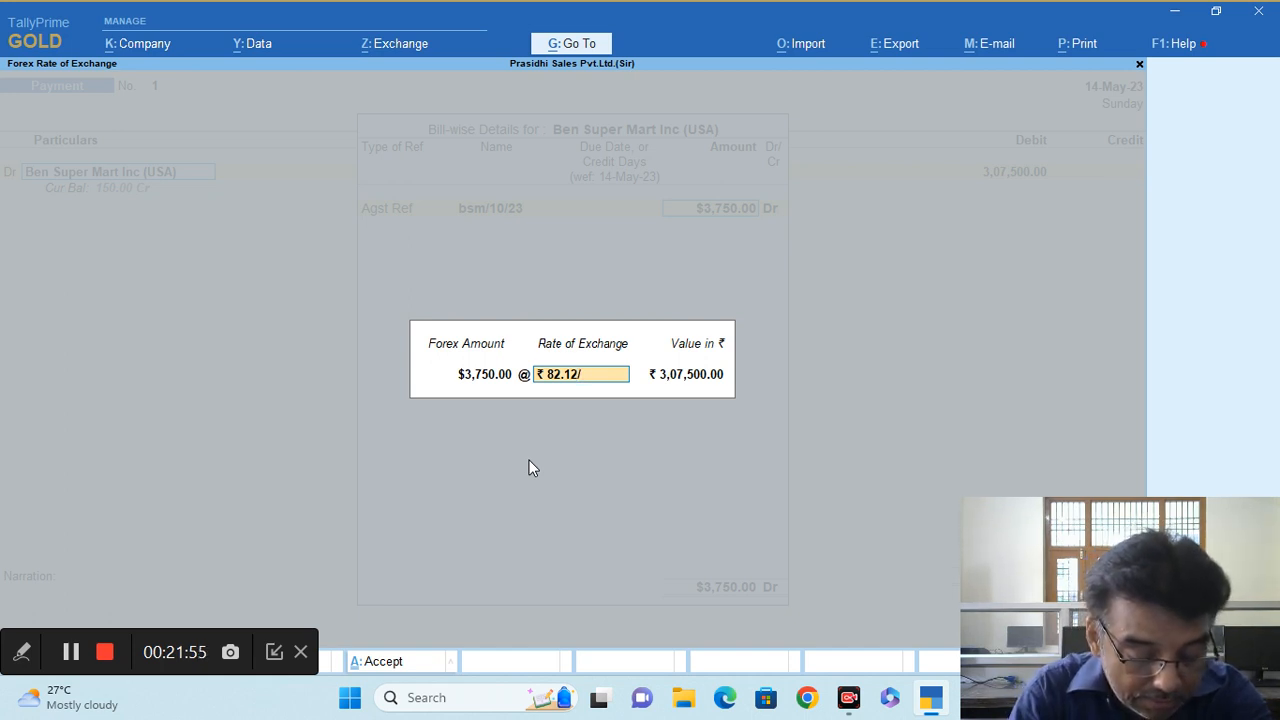
pyautogui.write('$')
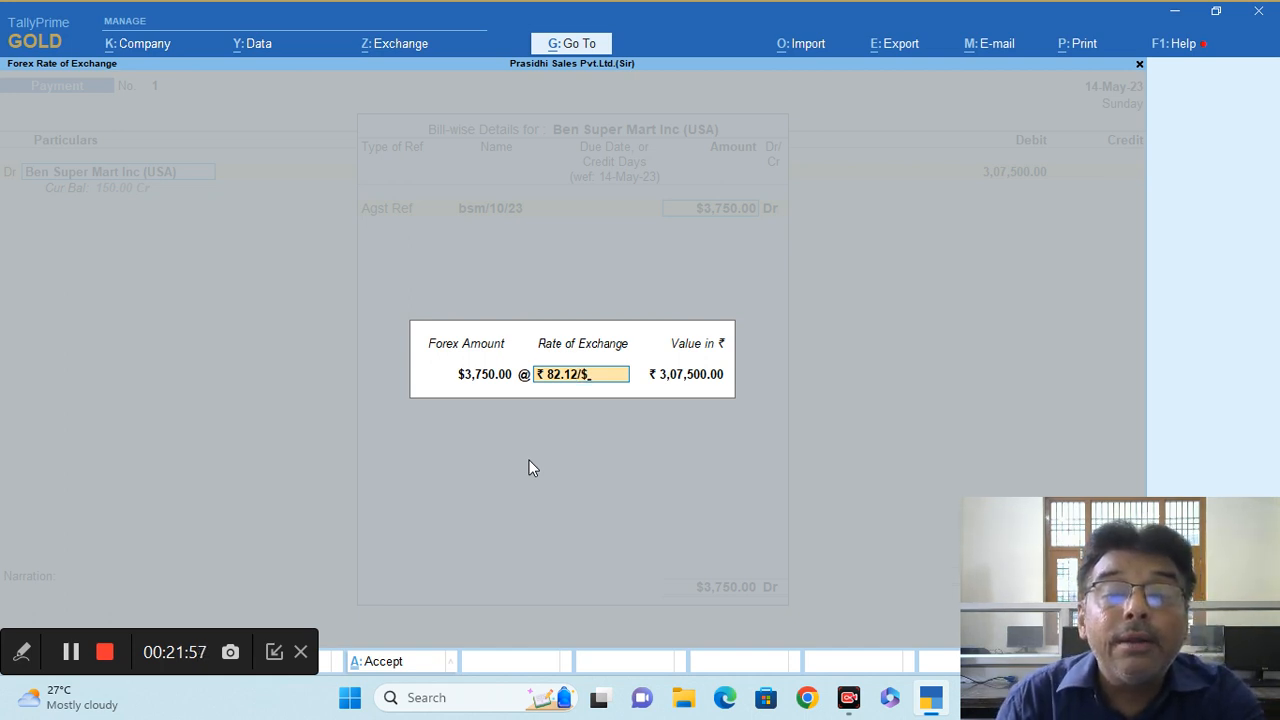
pyautogui.press('Return')
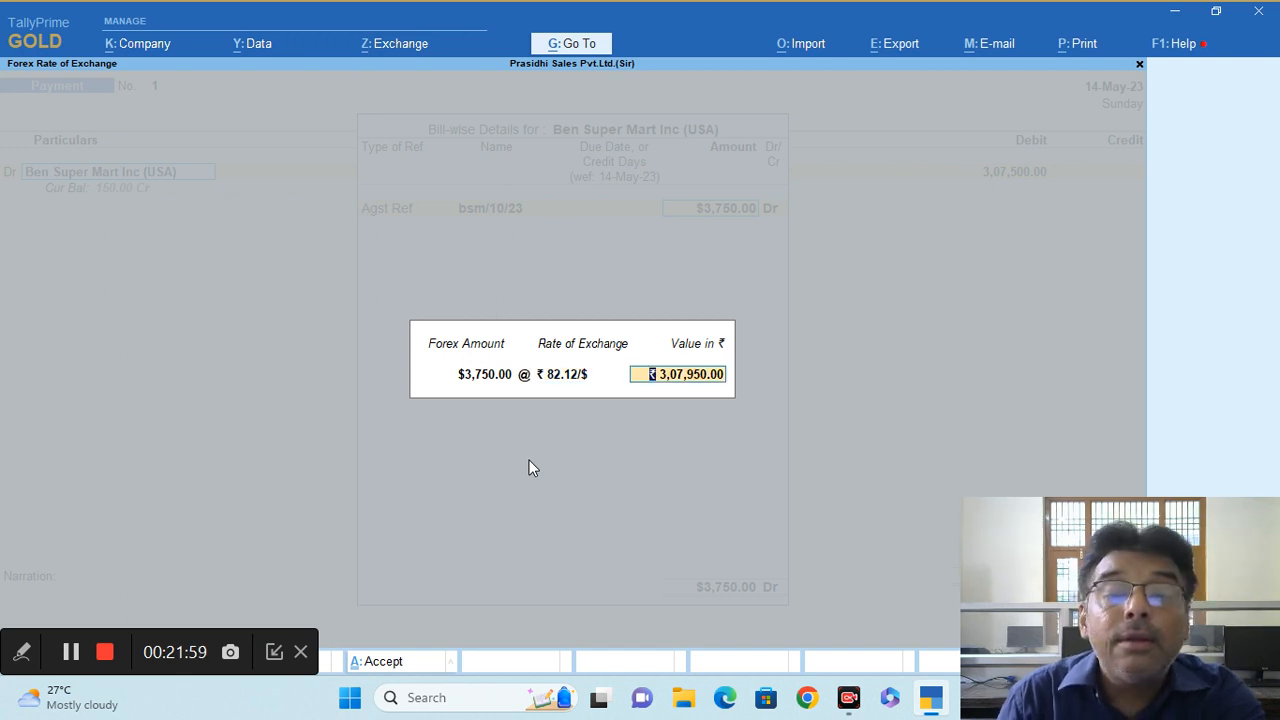
pyautogui.press('Return')
pyautogui.press('Return')
pyautogui.press('Return')
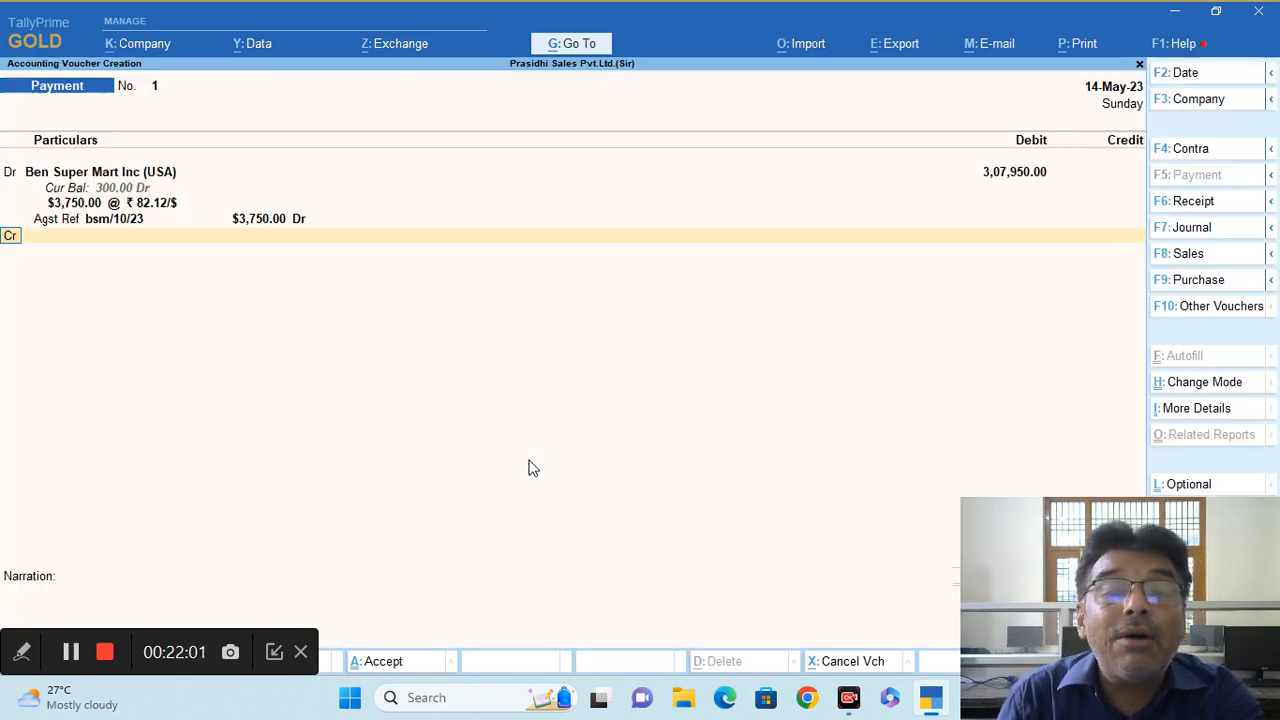
# Credit Kotak Bank in the payment voucher with $3,750 at ₹ 82.12/$.
pyautogui.press('Return')
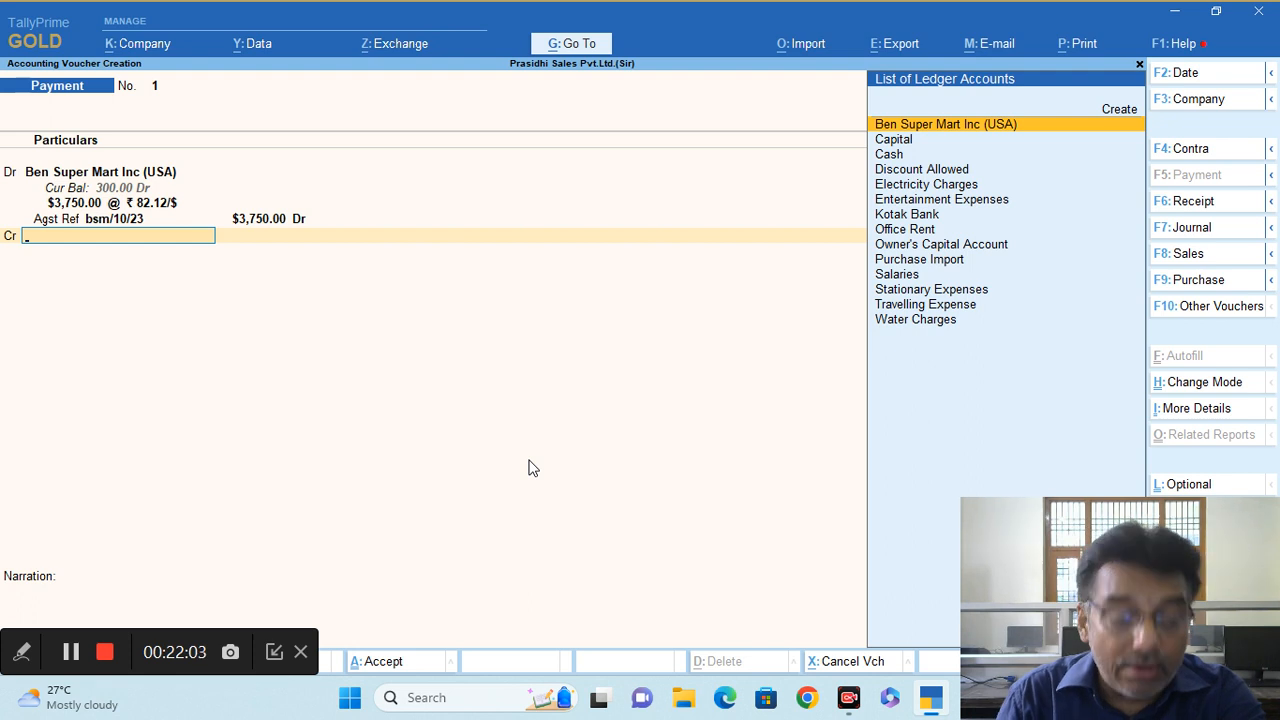
pyautogui.write('Kot')
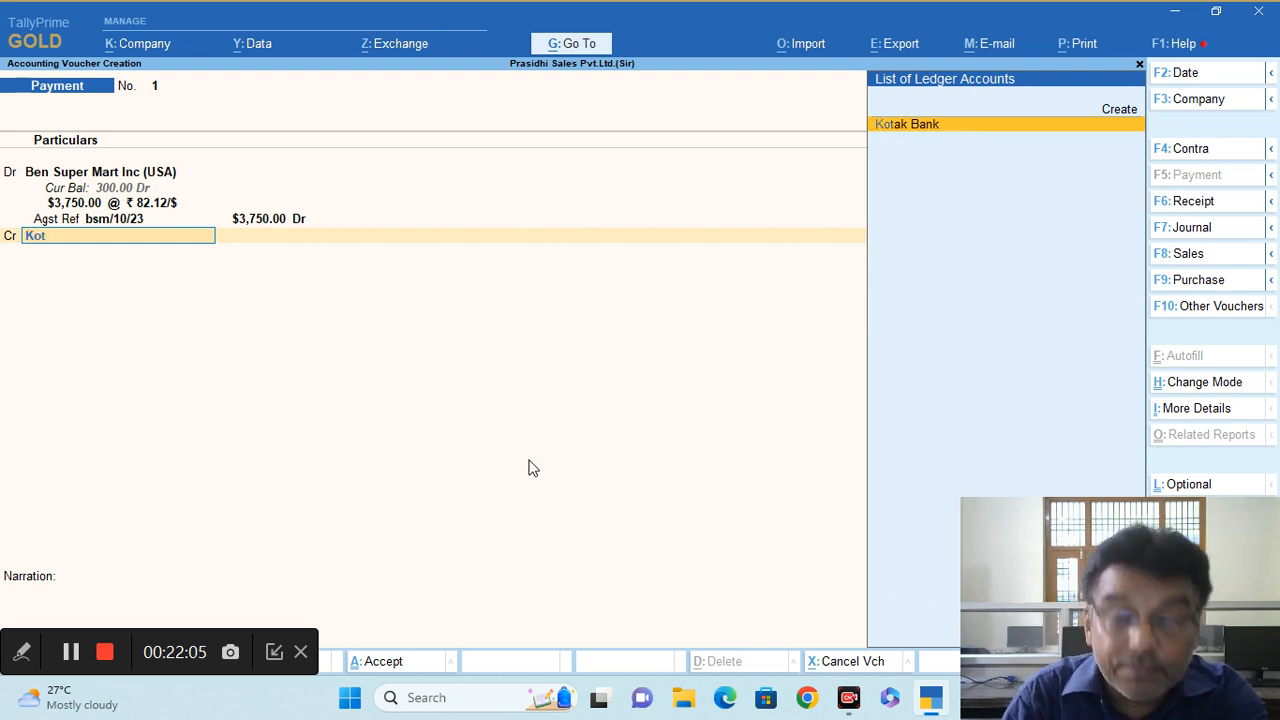
pyautogui.press('Return')
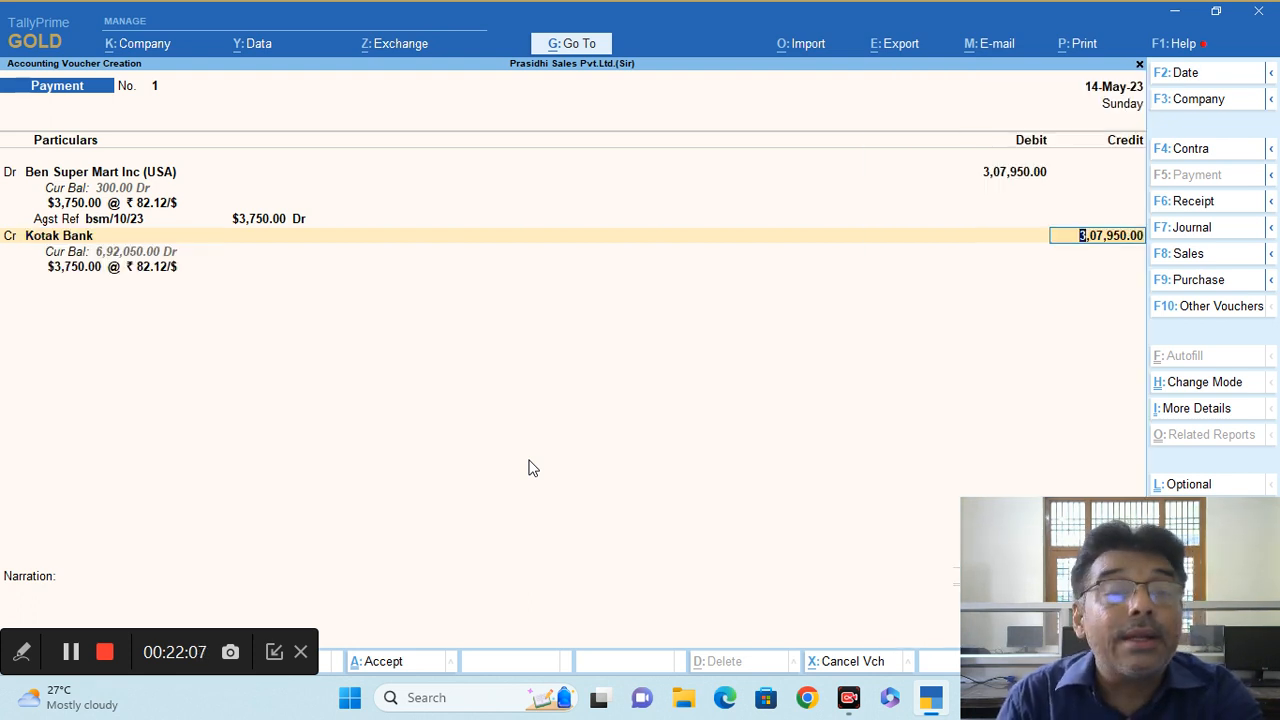
pyautogui.press('Return')
pyautogui.press('Return')
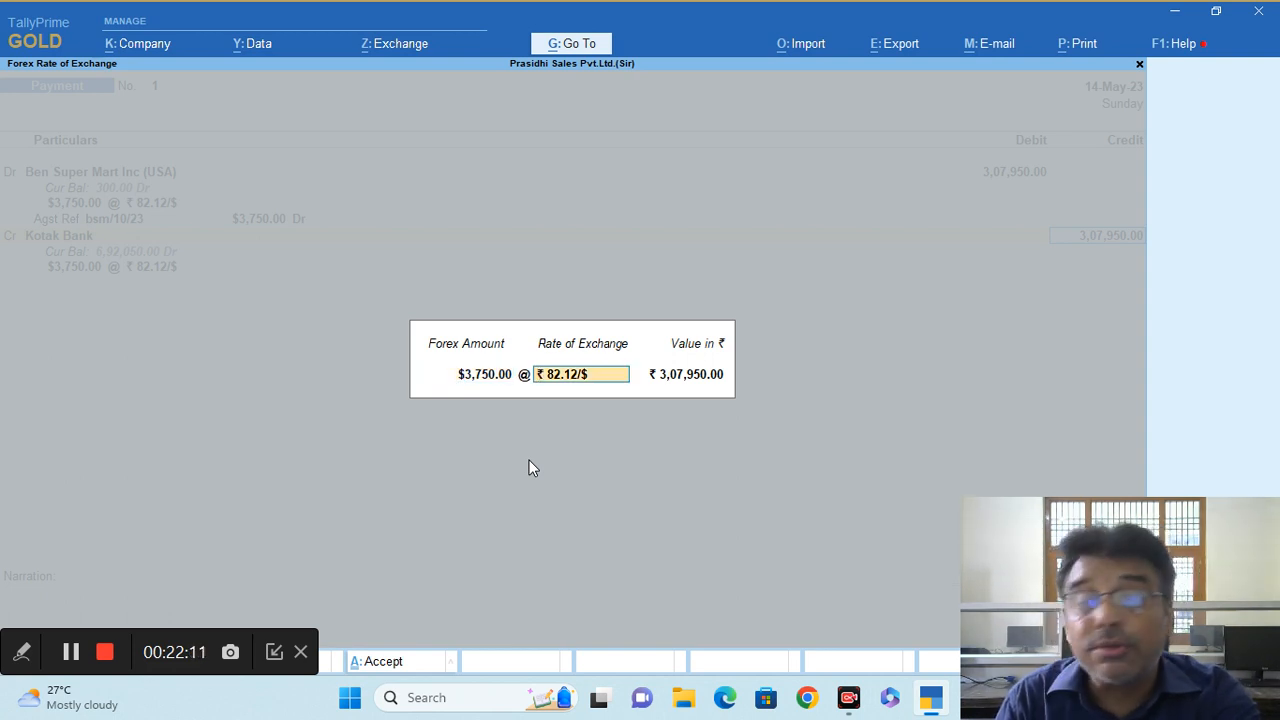
pyautogui.press('Return')
pyautogui.press('Return')
# Allocate the bank payment as a Cheque dated 14-May-23 with no instrument number, and save the payment voucher without narration.
pyautogui.press('Return')
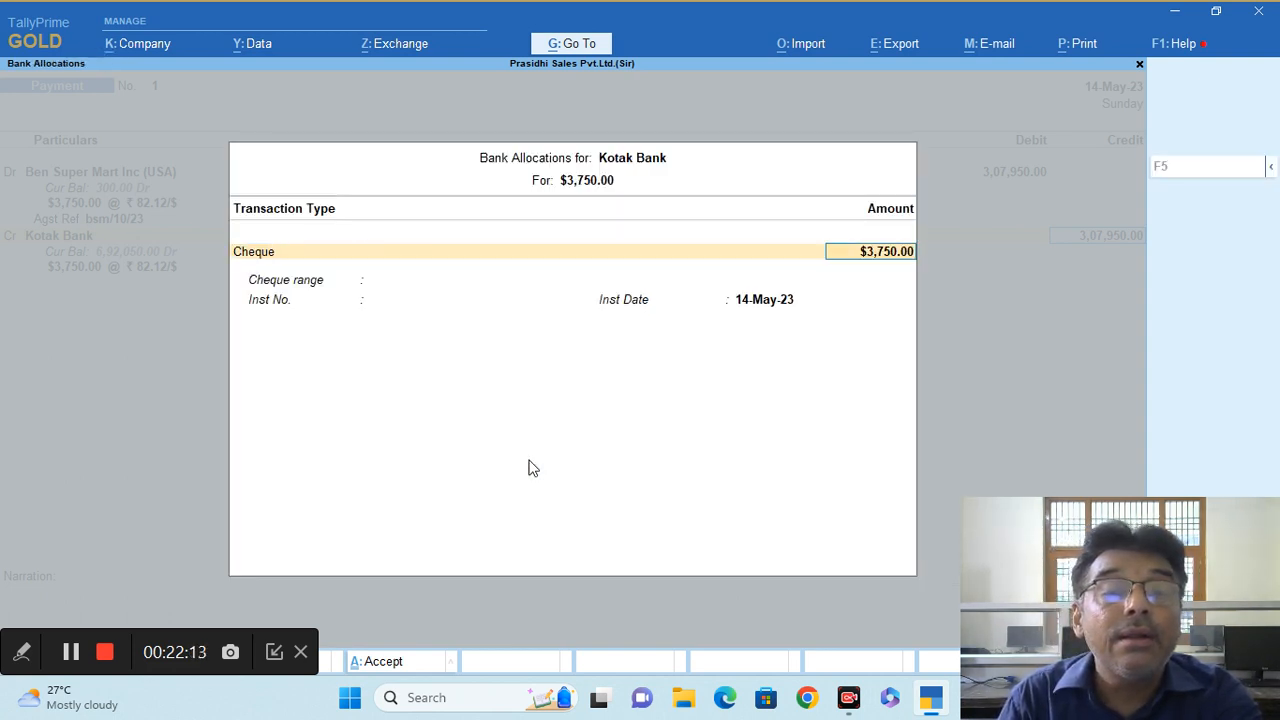
pyautogui.press('Return')
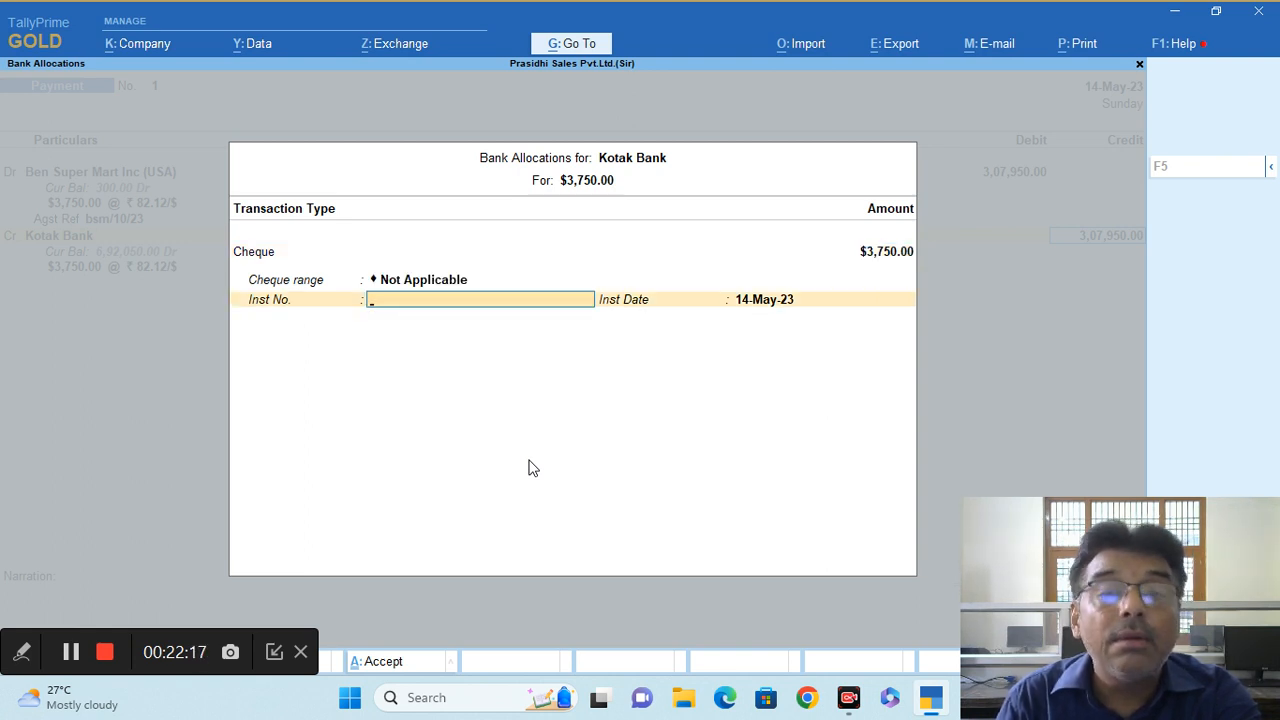
pyautogui.press('Return')
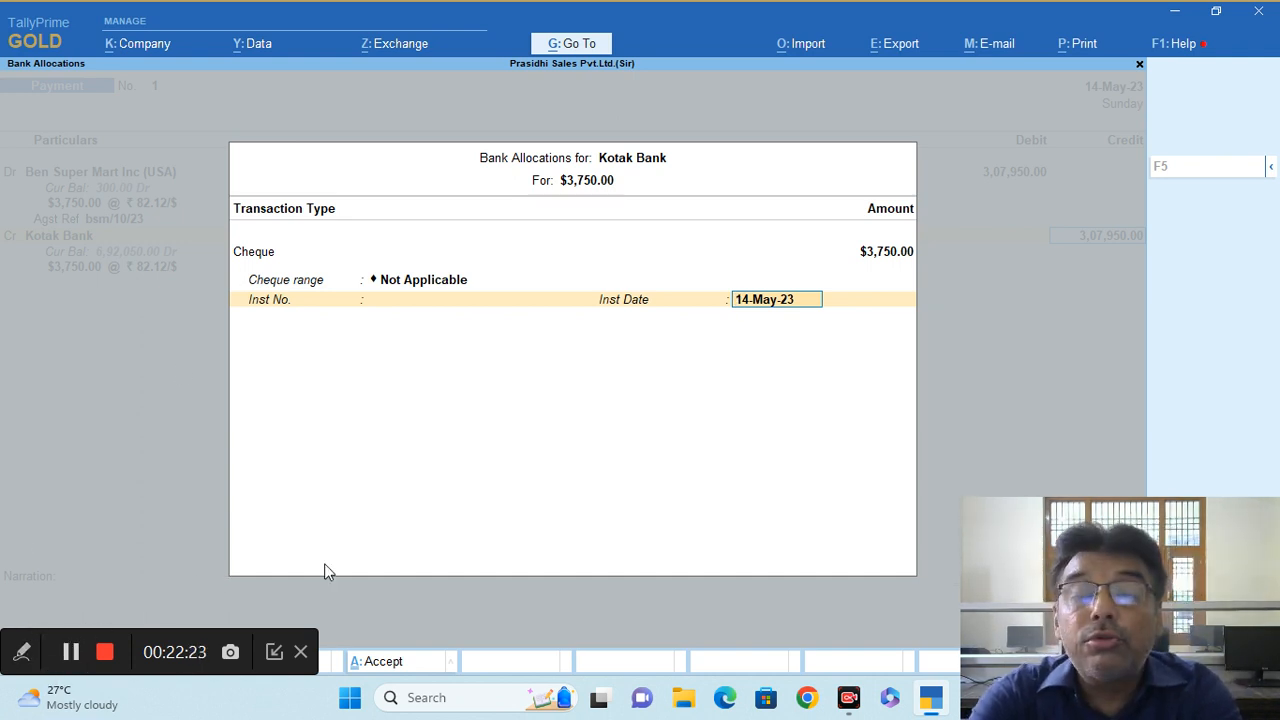
pyautogui.press('Return')
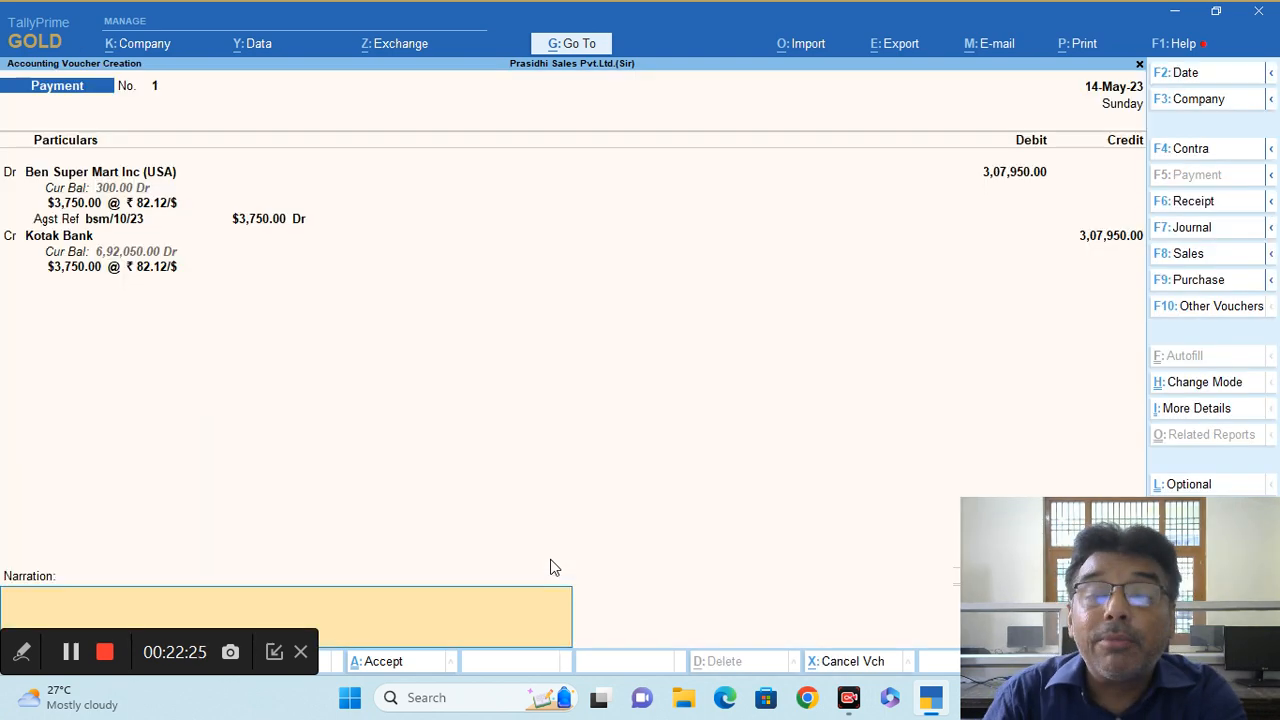
pyautogui.press('Return')
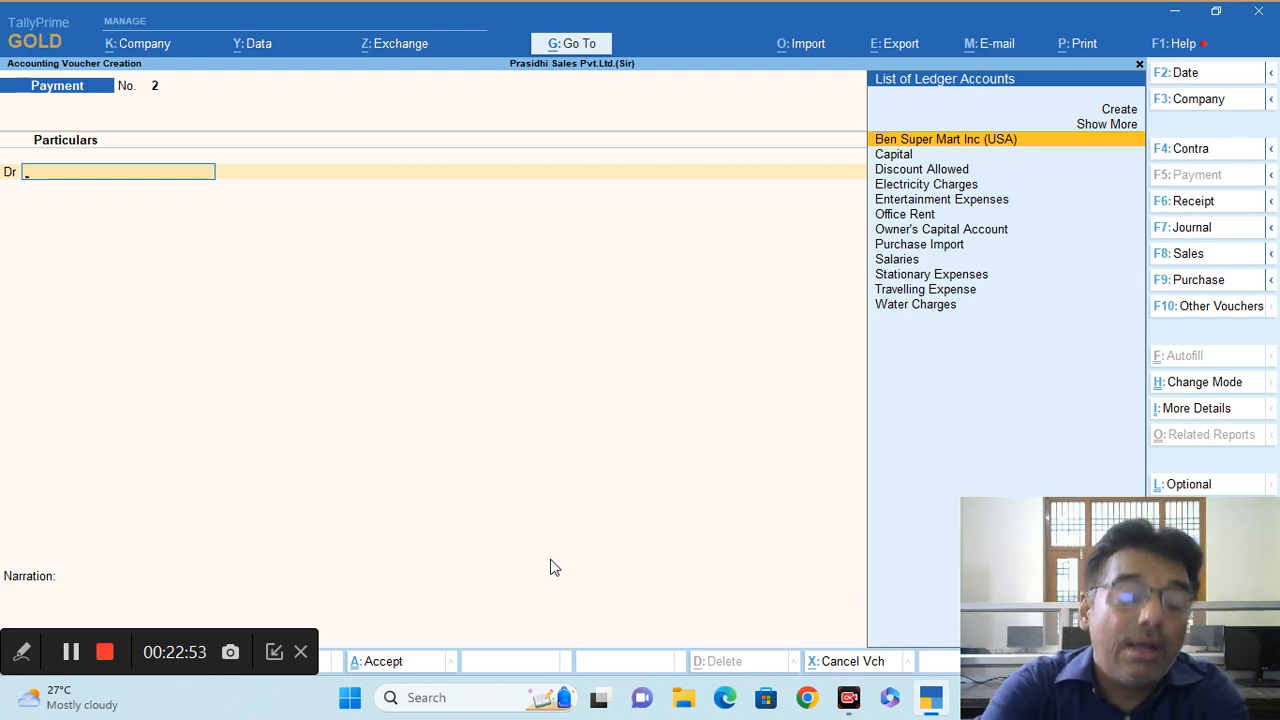
# Leave voucher entry and open the Balance Sheet to examine the unadjusted forex gain or loss.
pyautogui.press('Escape')
pyautogui.press('Escape')
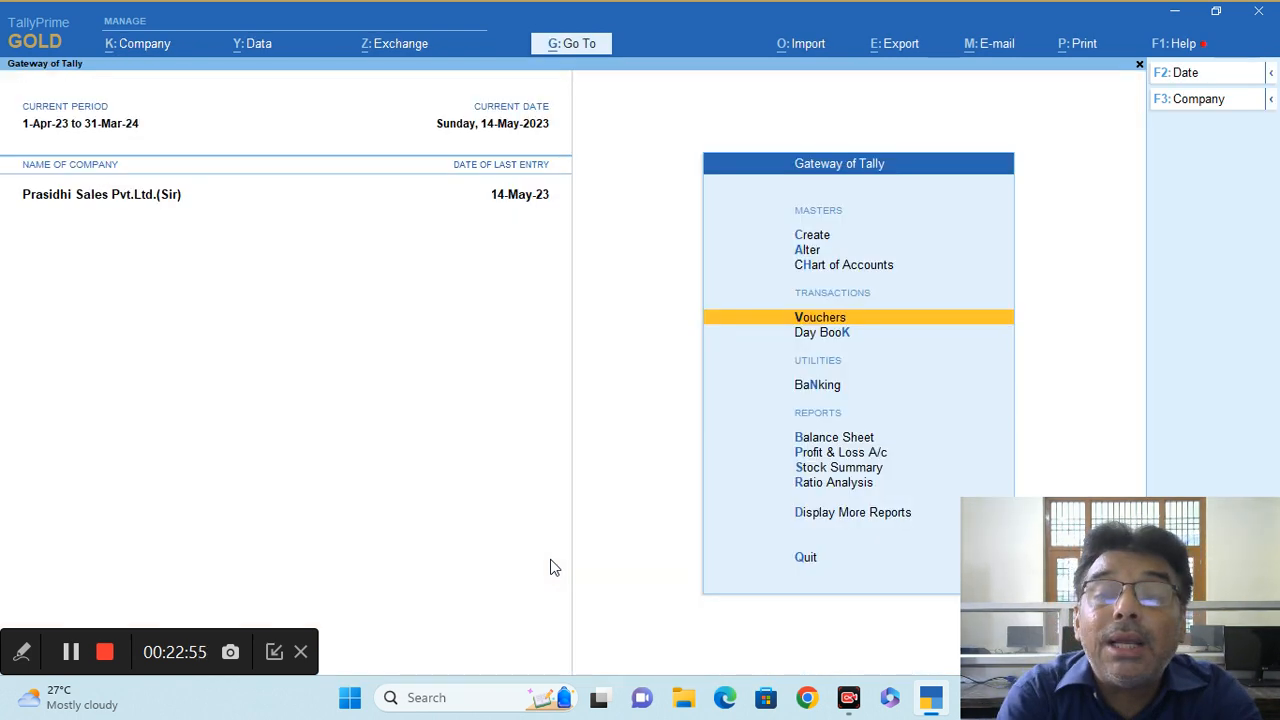
pyautogui.press('Down')
pyautogui.press('Down')
pyautogui.press('Down')
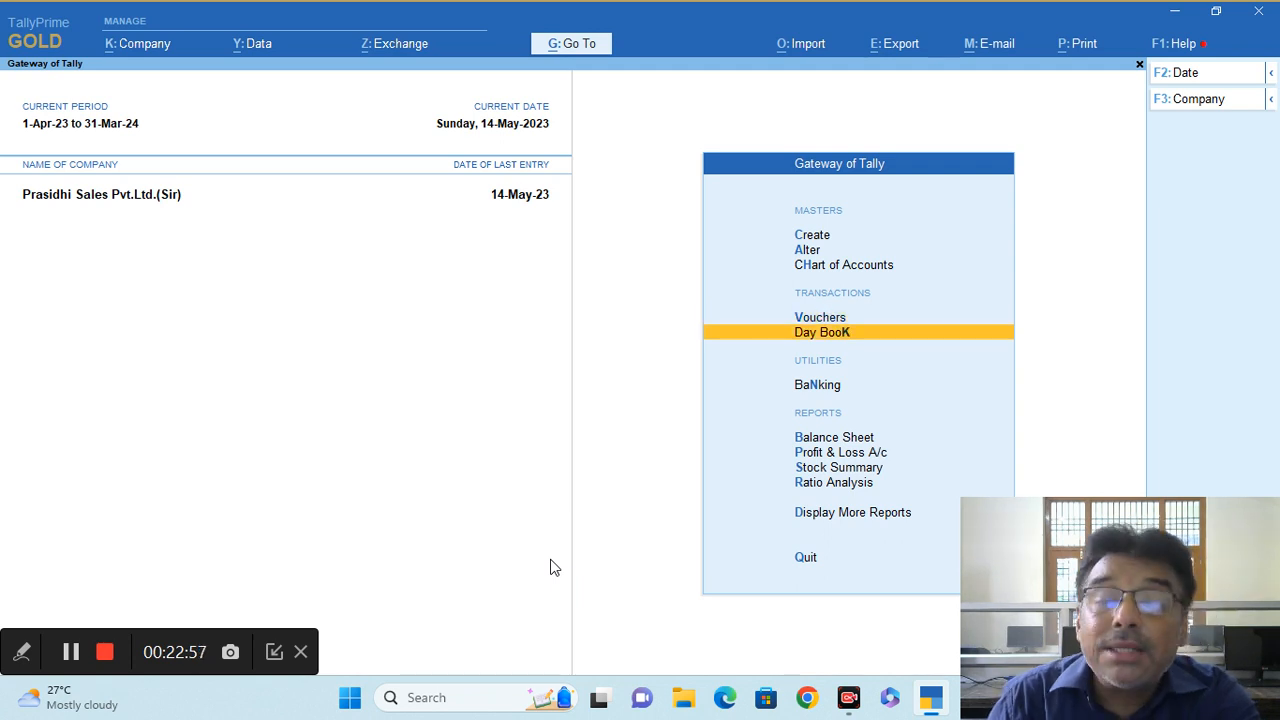
pyautogui.press('Return')
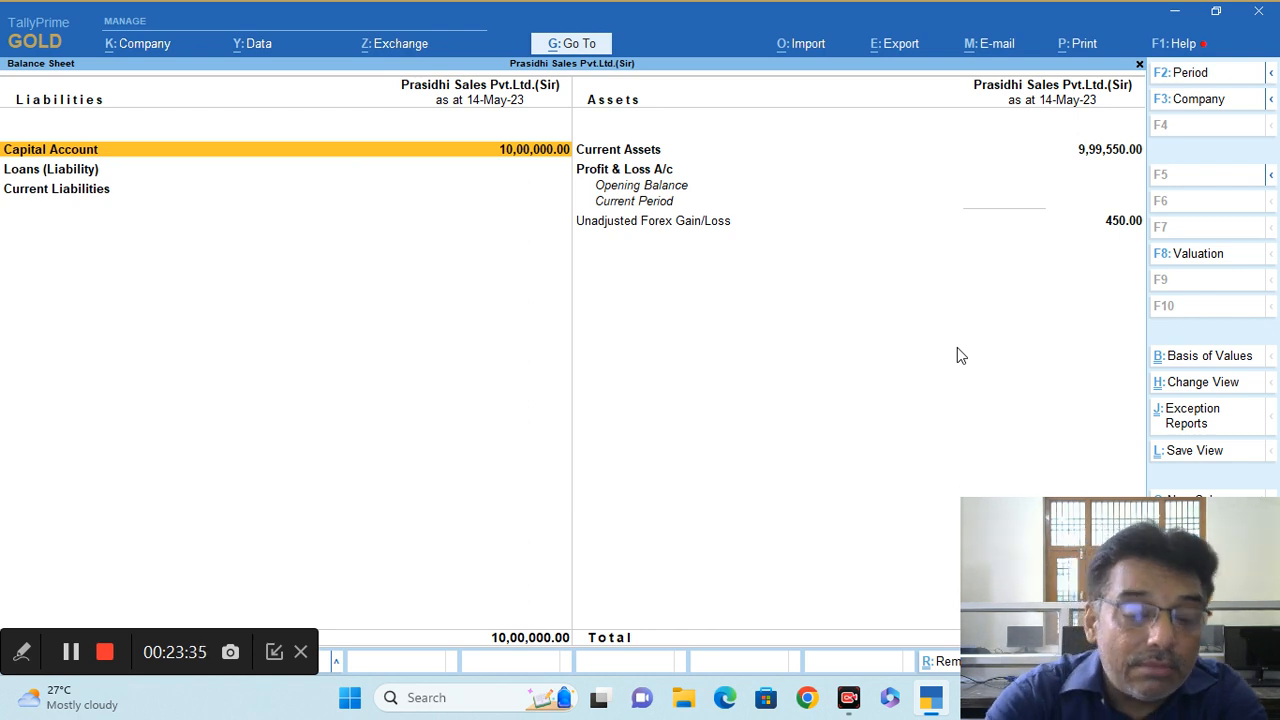
# Open the Ledger Outstandings report for Ben Super Mart Inc (USA) and show it in detailed form to examine the bill's forex gain or loss.
pyautogui.press('Escape')
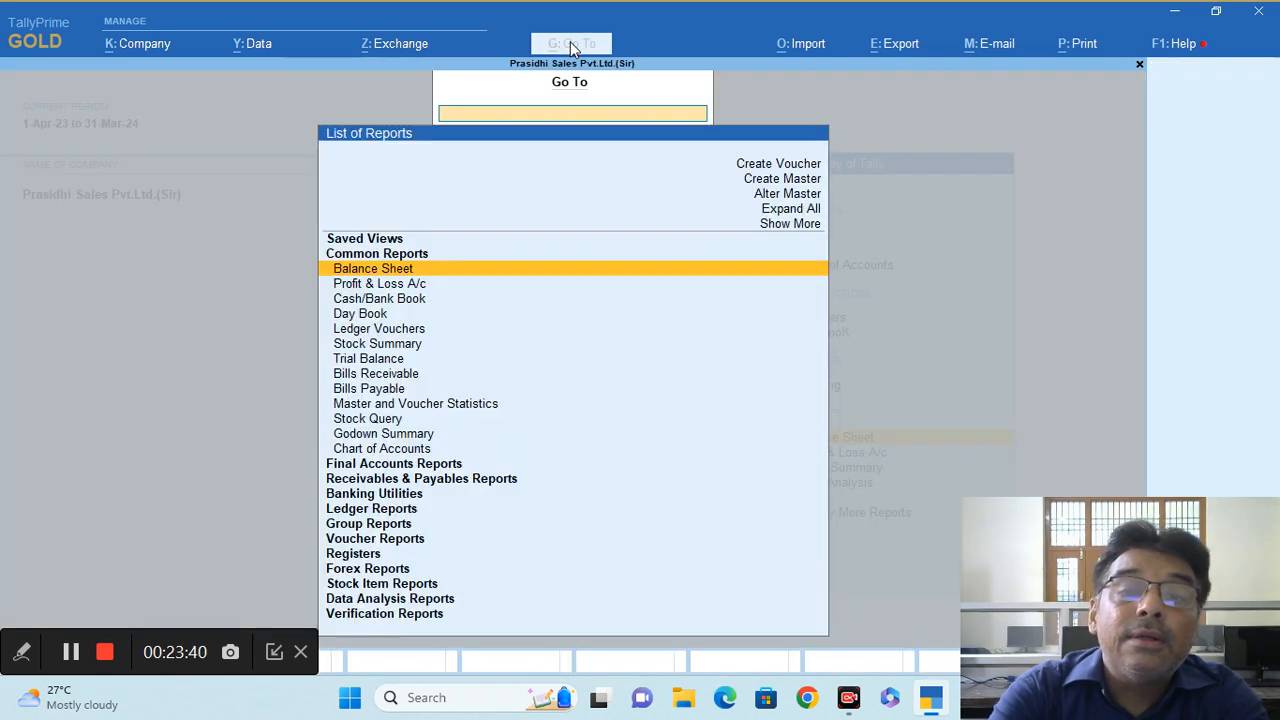
pyautogui.click(571, 43)
pyautogui.write('L')
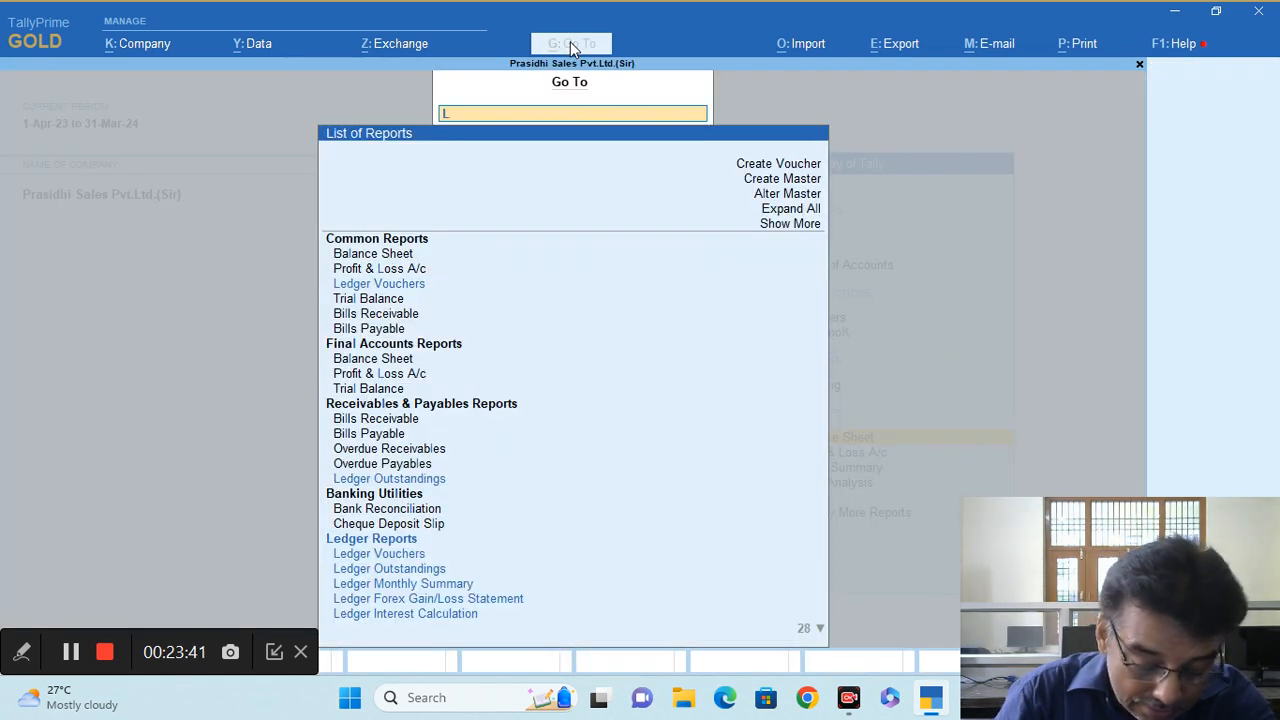
pyautogui.write('edger')
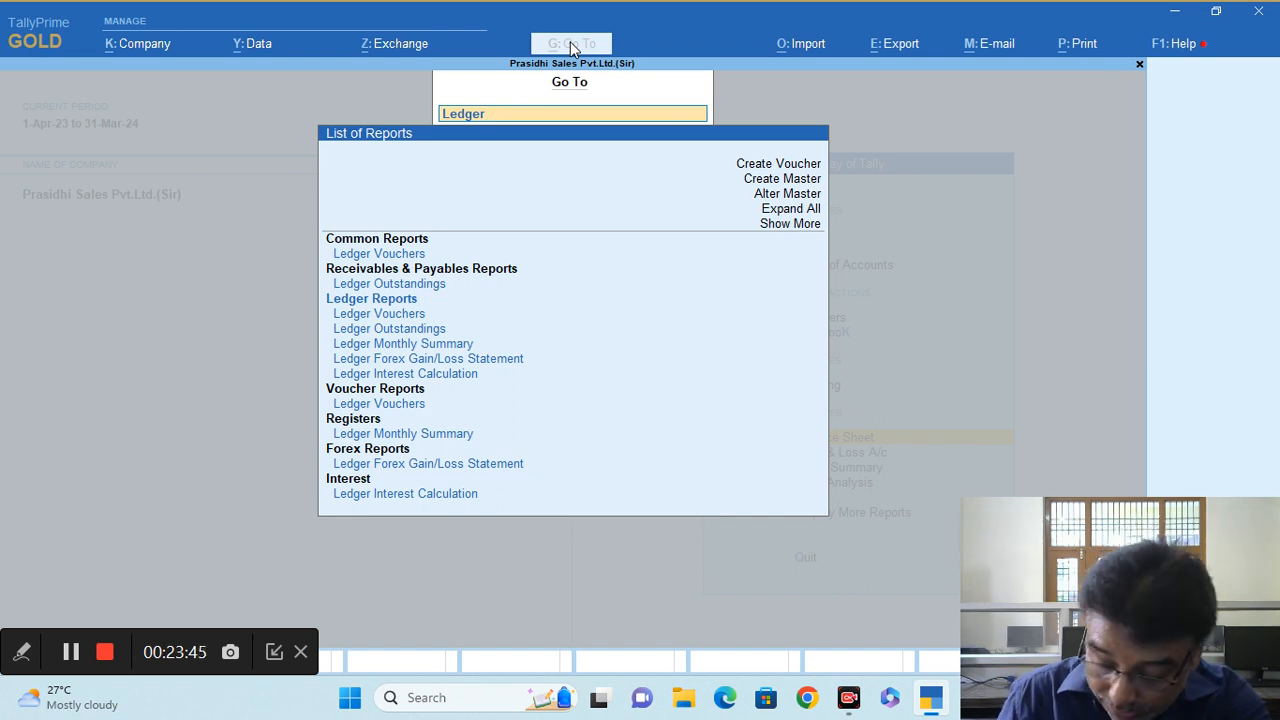
pyautogui.press('Down')
pyautogui.press('Down')
pyautogui.press('Down')
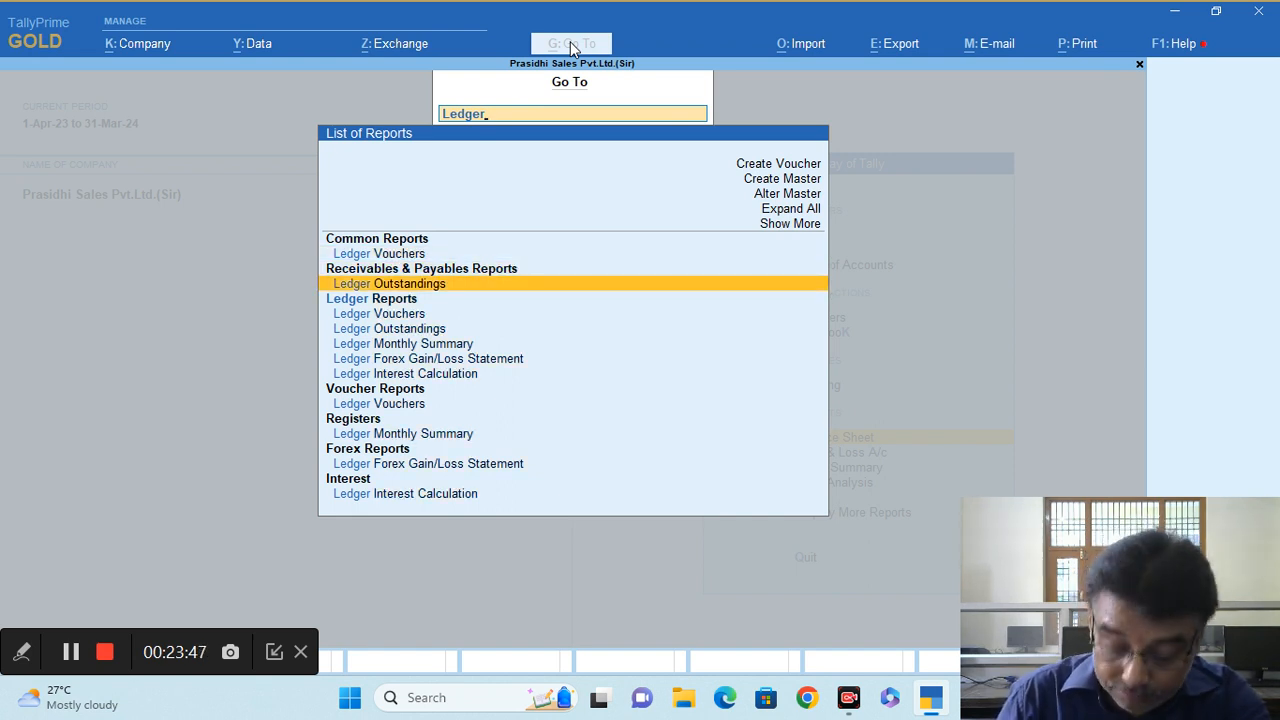
pyautogui.press('Return')
pyautogui.press('Return')
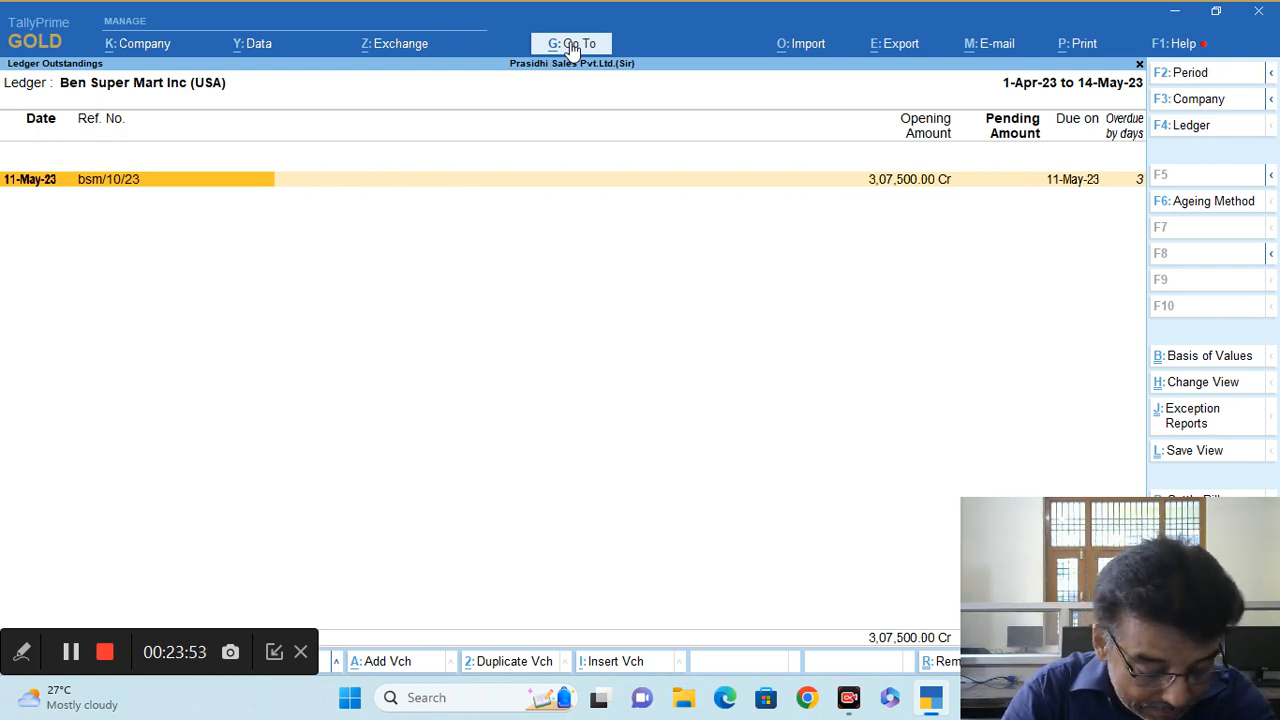
pyautogui.hotkey('alt', 'F5')
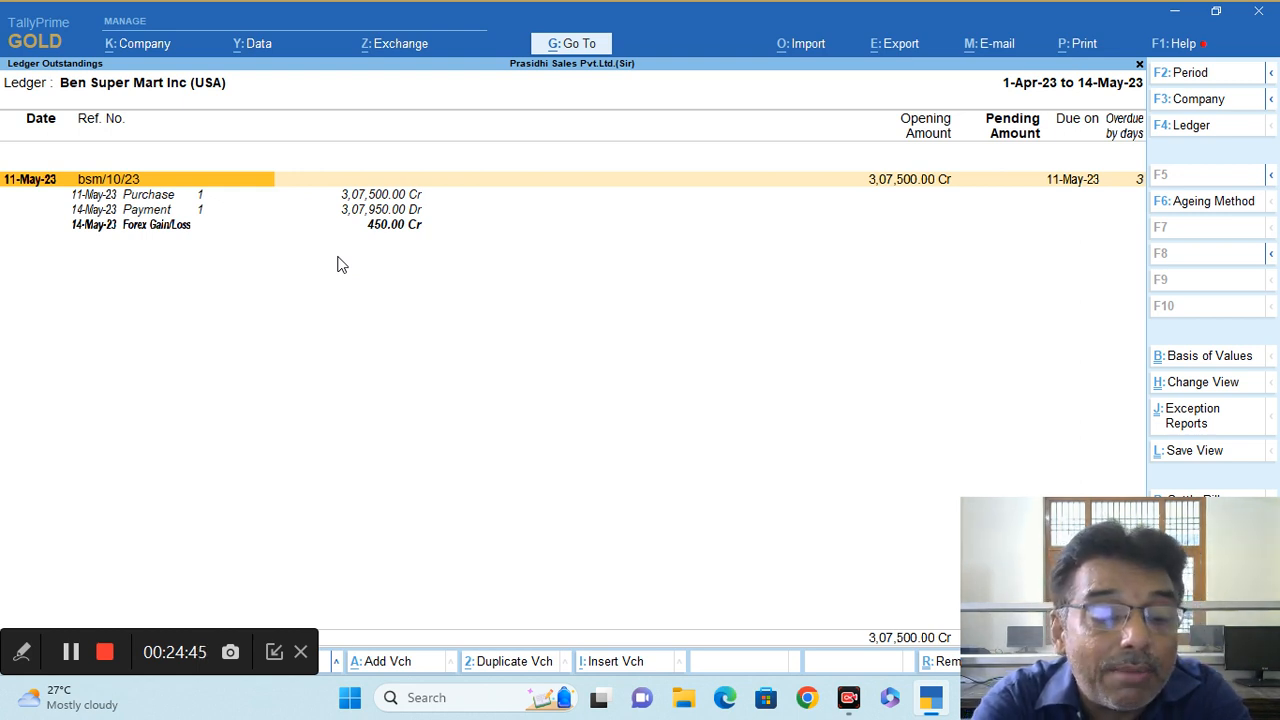
# Leave the ledger outstandings report and start a sales voucher dated 15-5-2023.
pyautogui.press('Escape')
pyautogui.press('Escape')
pyautogui.press('Escape')
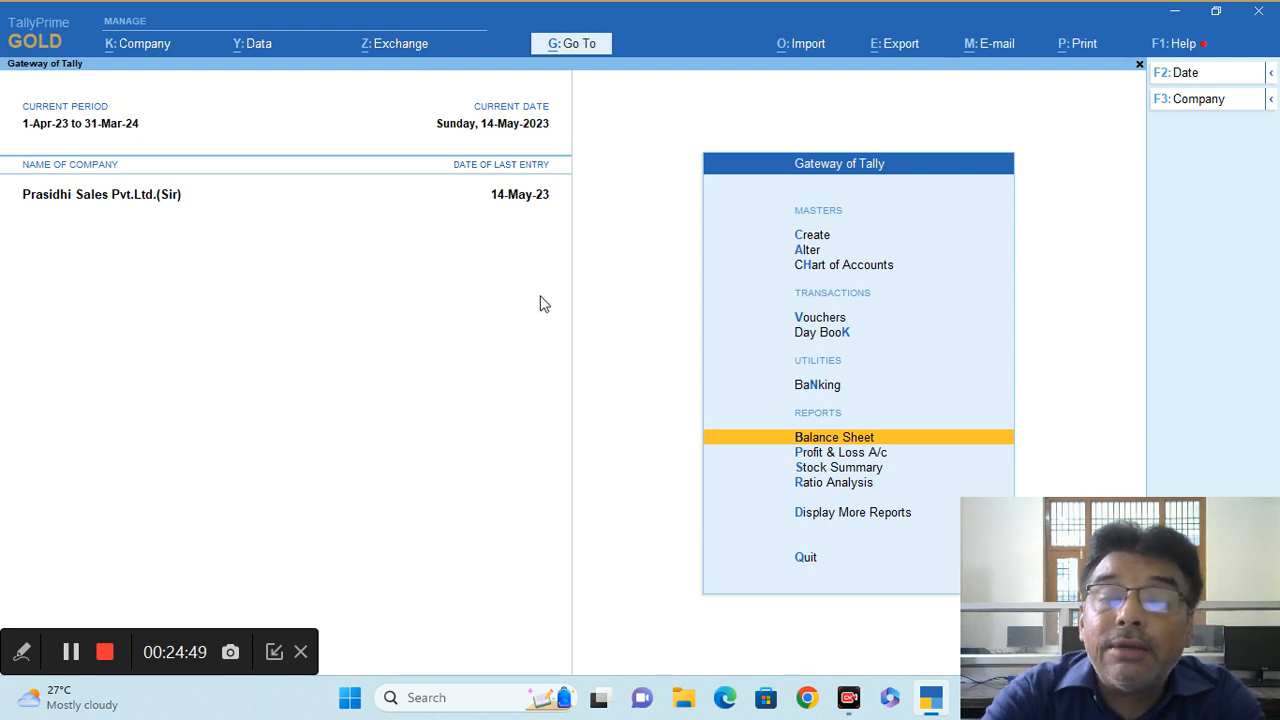
pyautogui.click(811, 319)
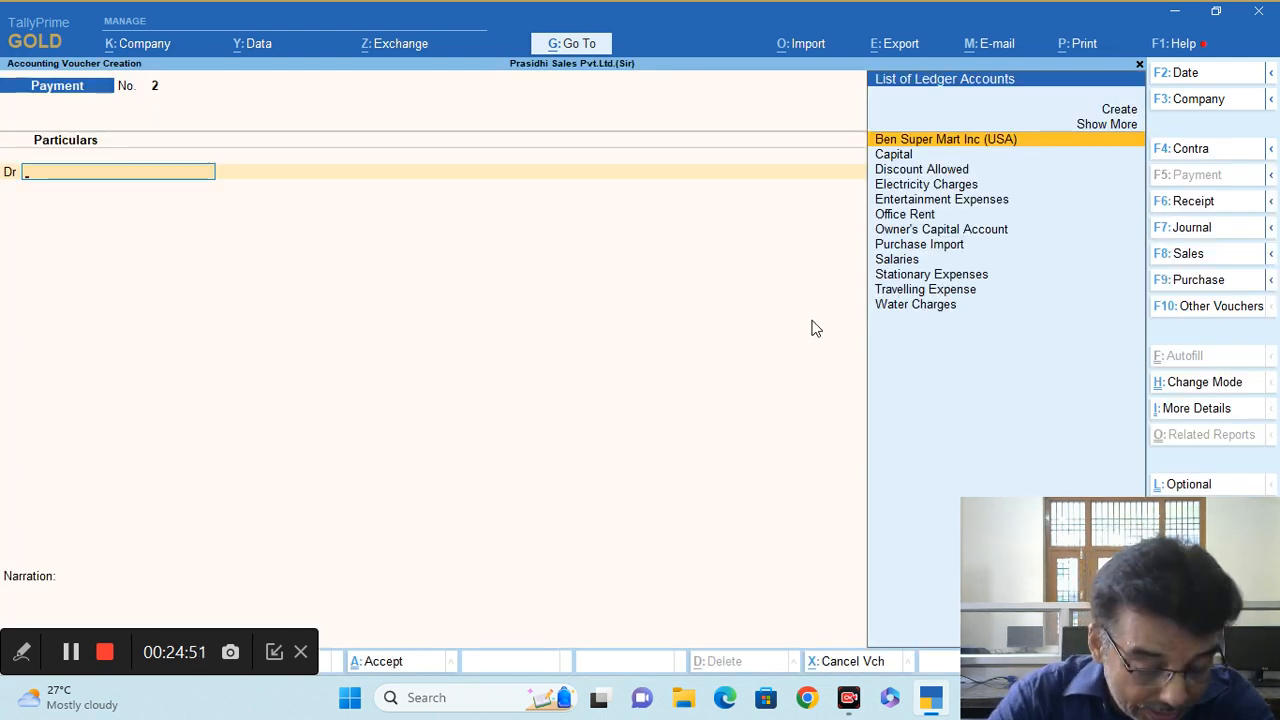
pyautogui.press('F2')
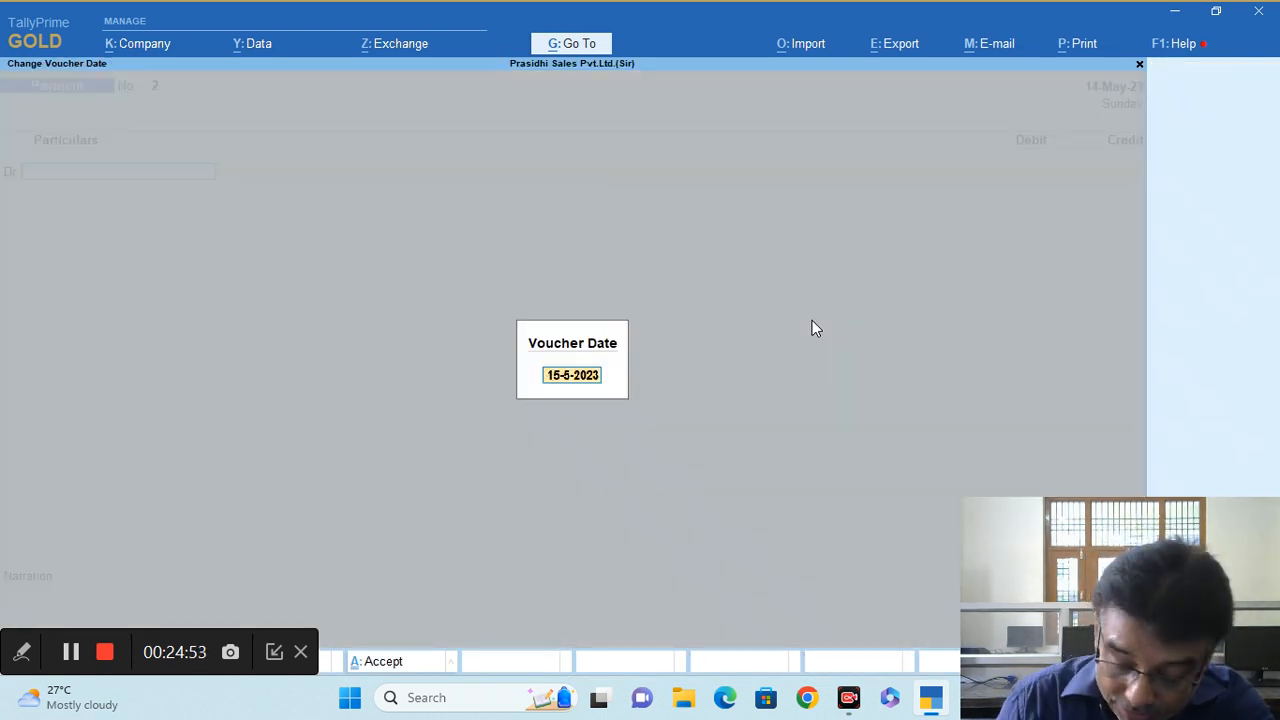
pyautogui.press('Return')
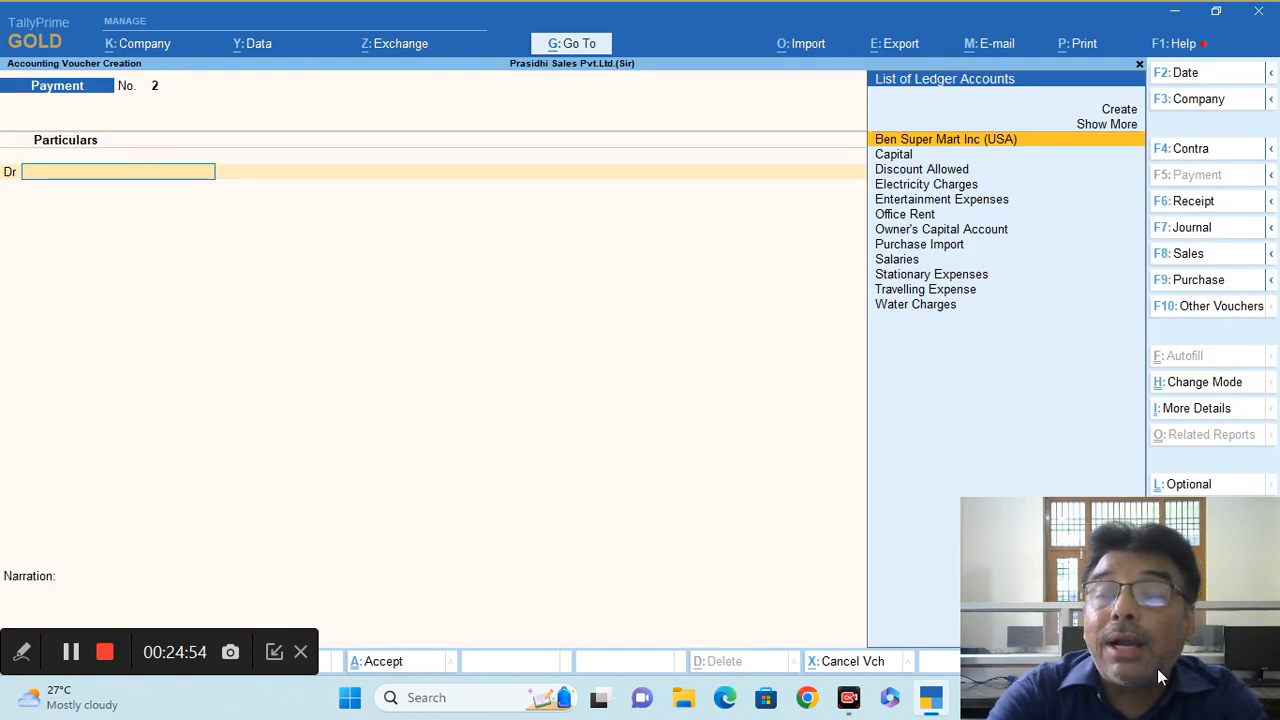
pyautogui.click(1185, 254)
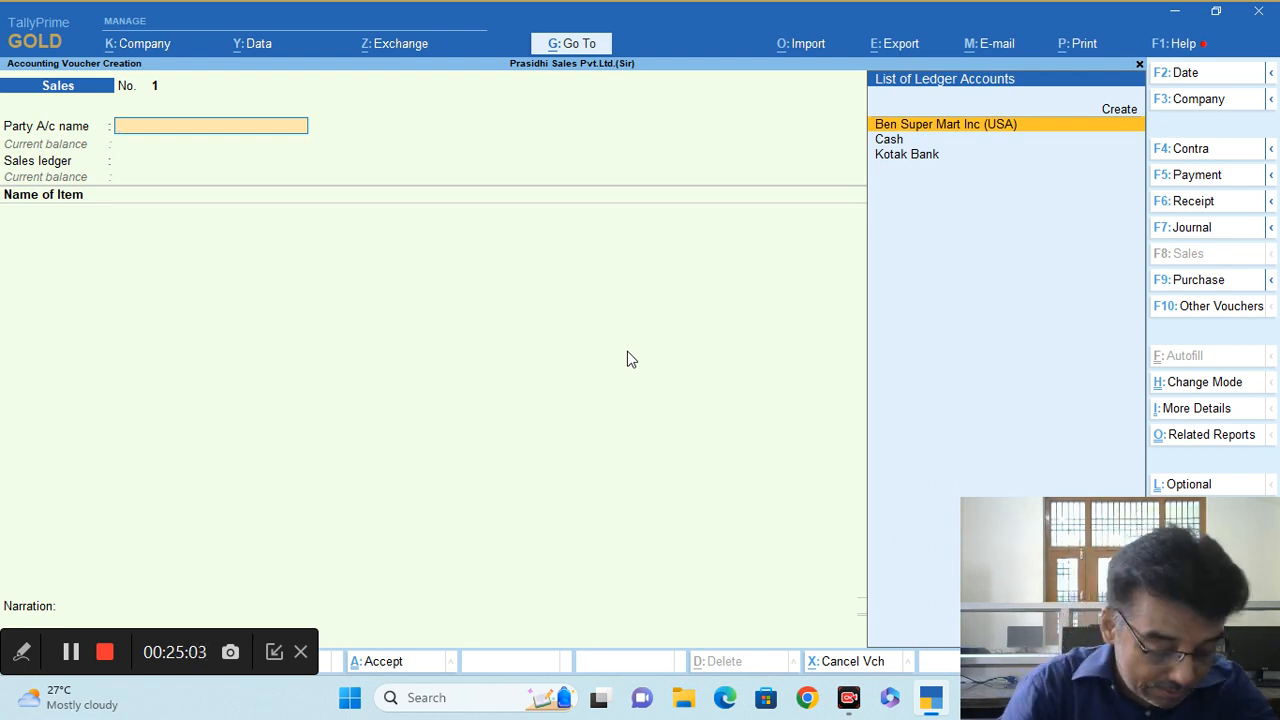
# Create a new party ledger from the sales voucher, named "Lincon's Electronics(Canada)".
pyautogui.hotkey('alt', 'c')
pyautogui.write('Linco')
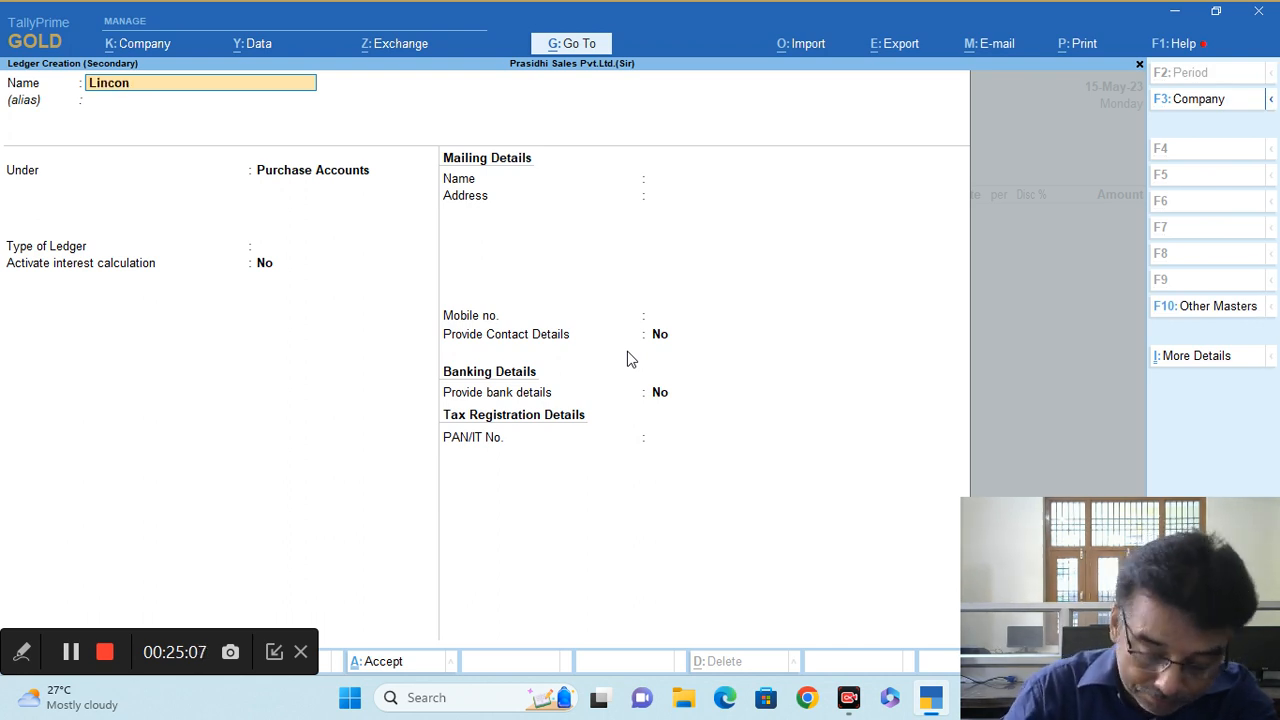
pyautogui.write('n')
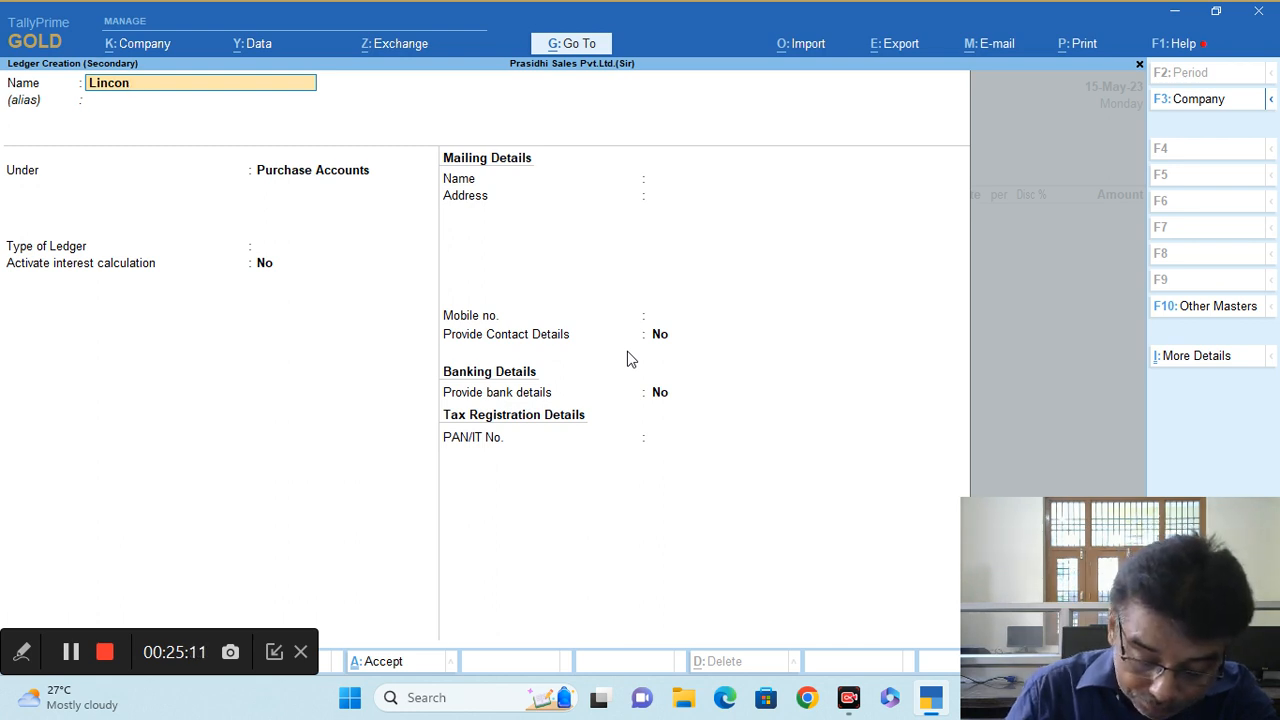
pyautogui.write("'")
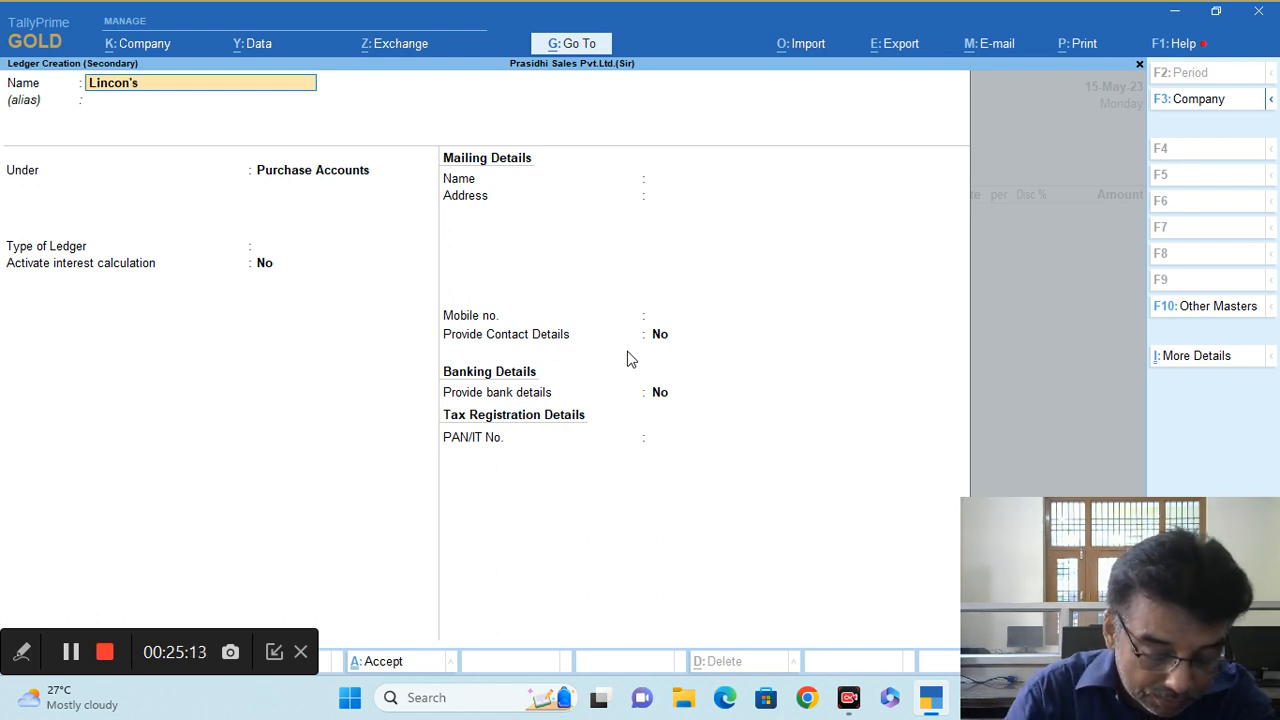
pyautogui.write('s elect')
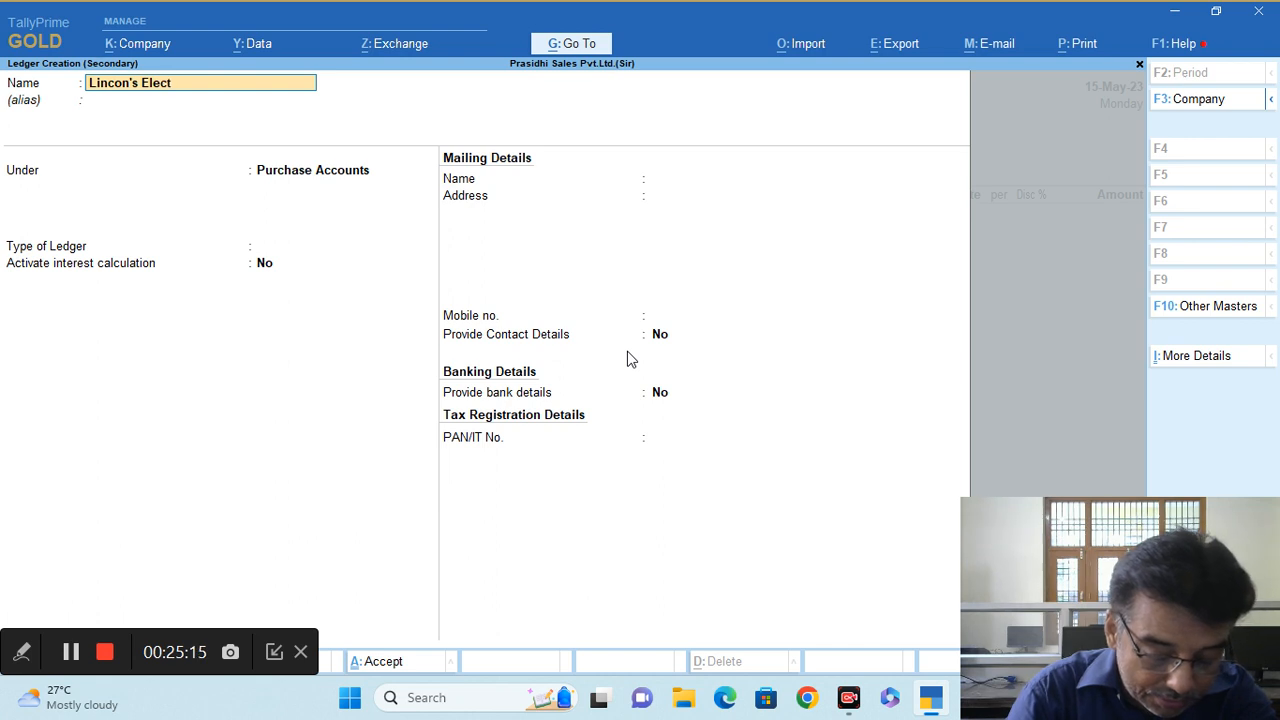
pyautogui.write('ronics')
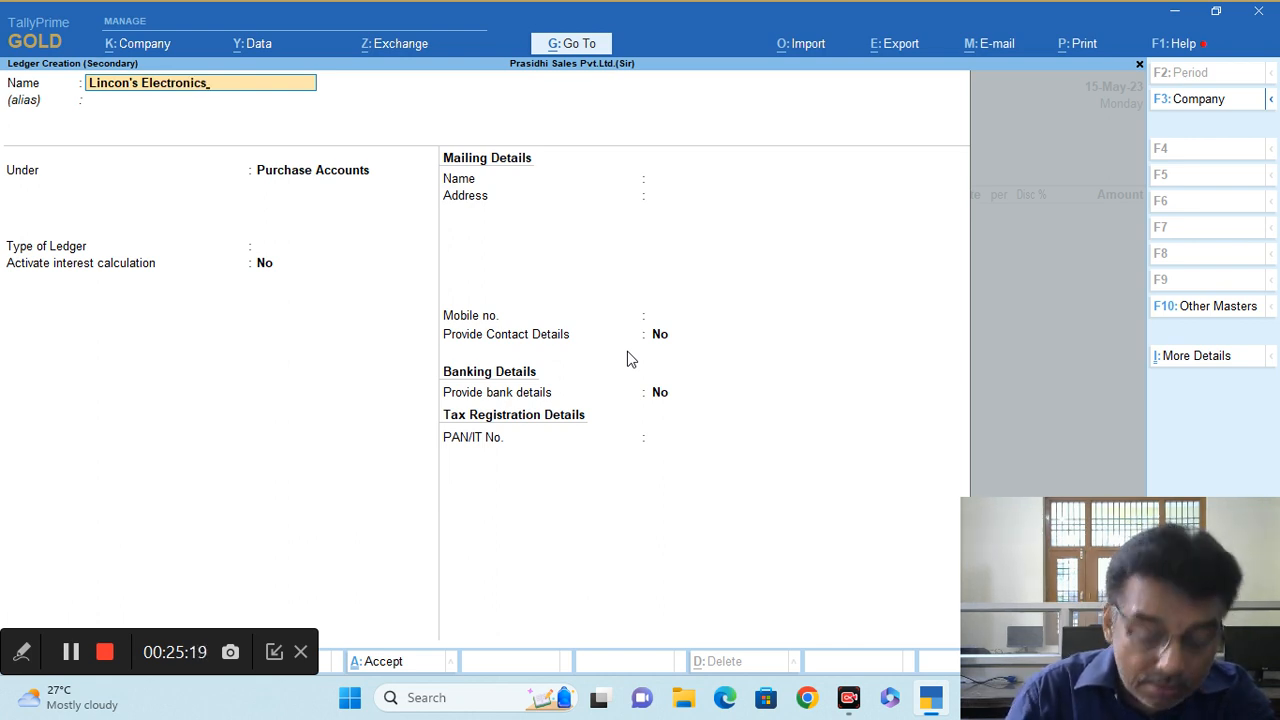
pyautogui.write('(')
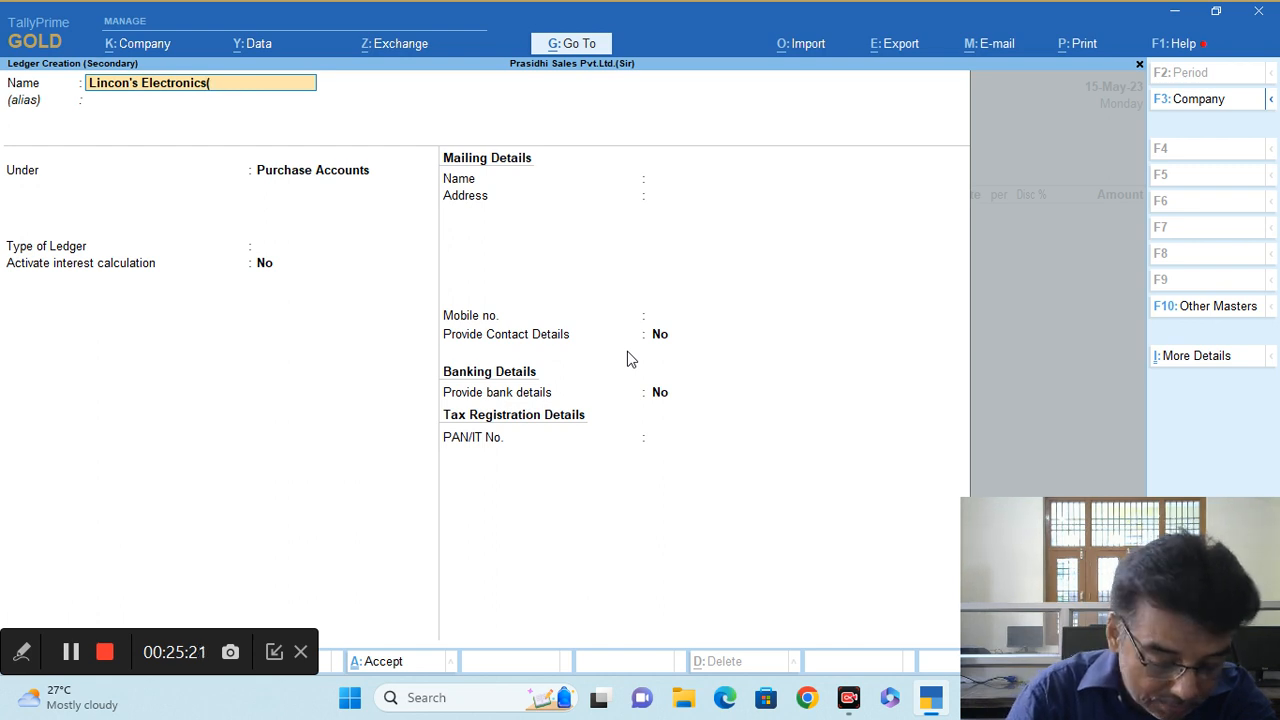
pyautogui.write('Canada')
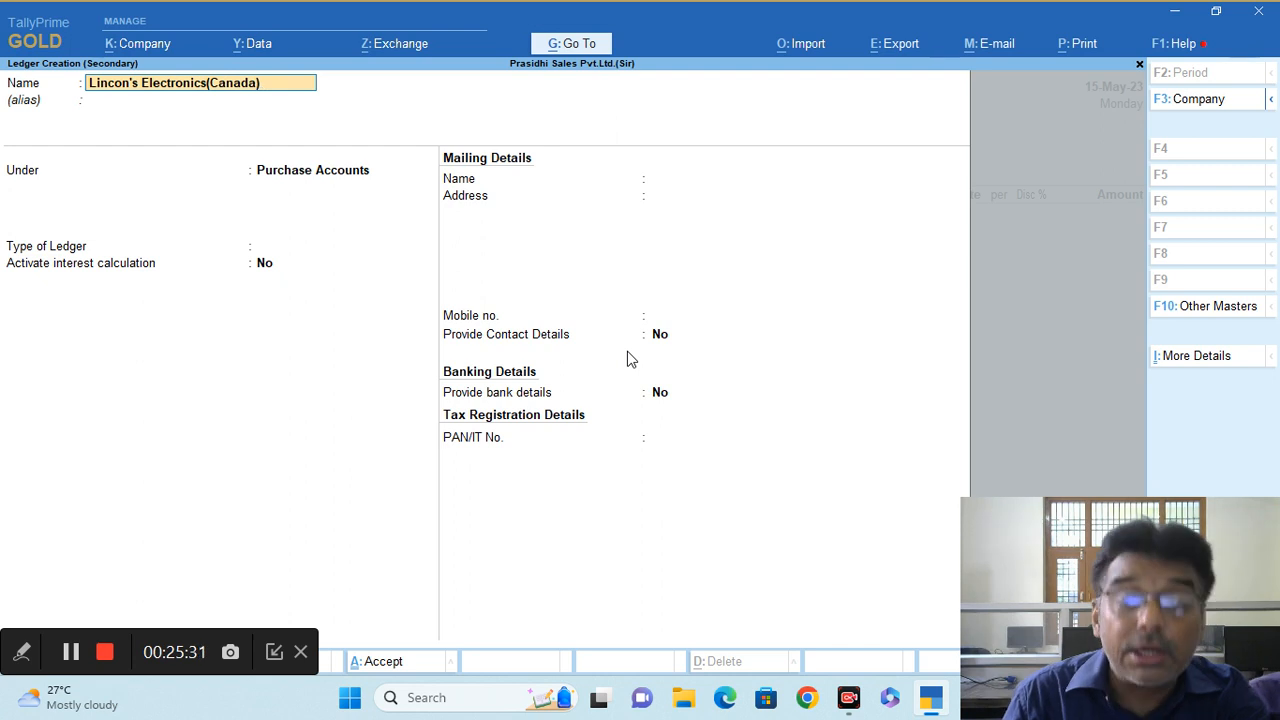
pyautogui.press('Return')
# Place the new party ledger under Sundry Debtors, keeping the default bill-by-bill, credit and interest settings.
pyautogui.press('Return')
pyautogui.press('Return')
pyautogui.press('Return')
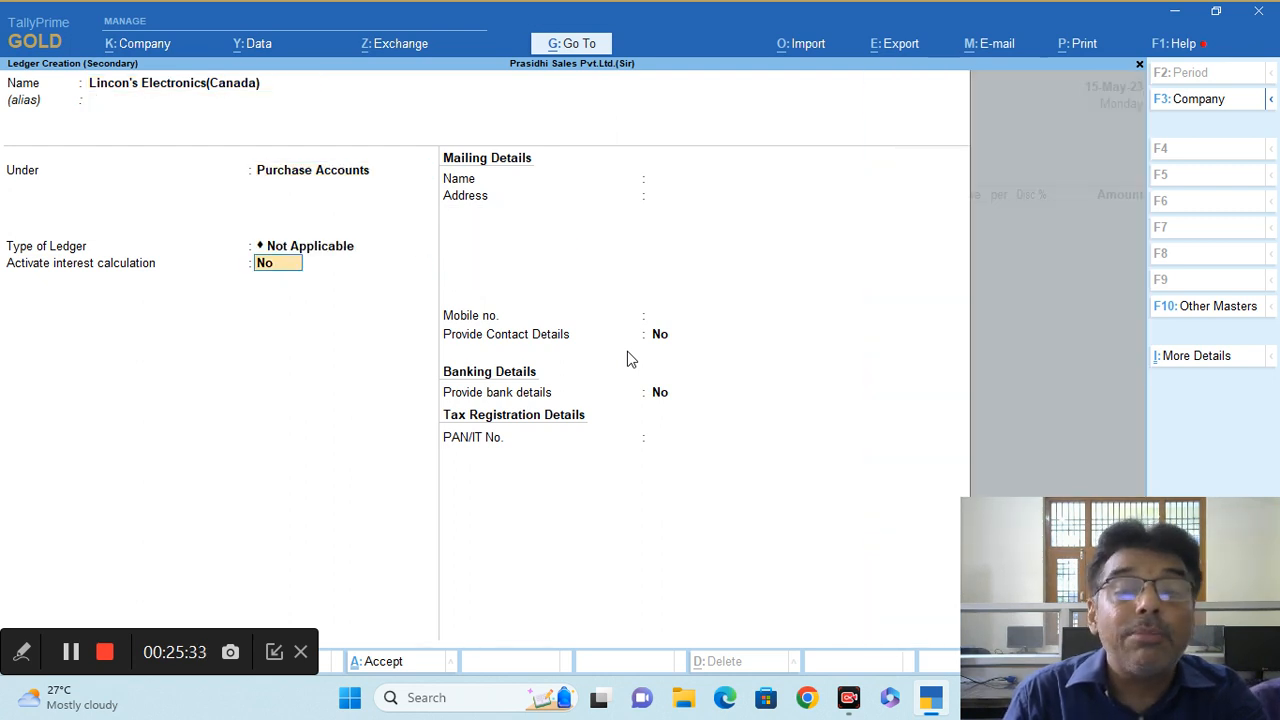
pyautogui.press('Return')
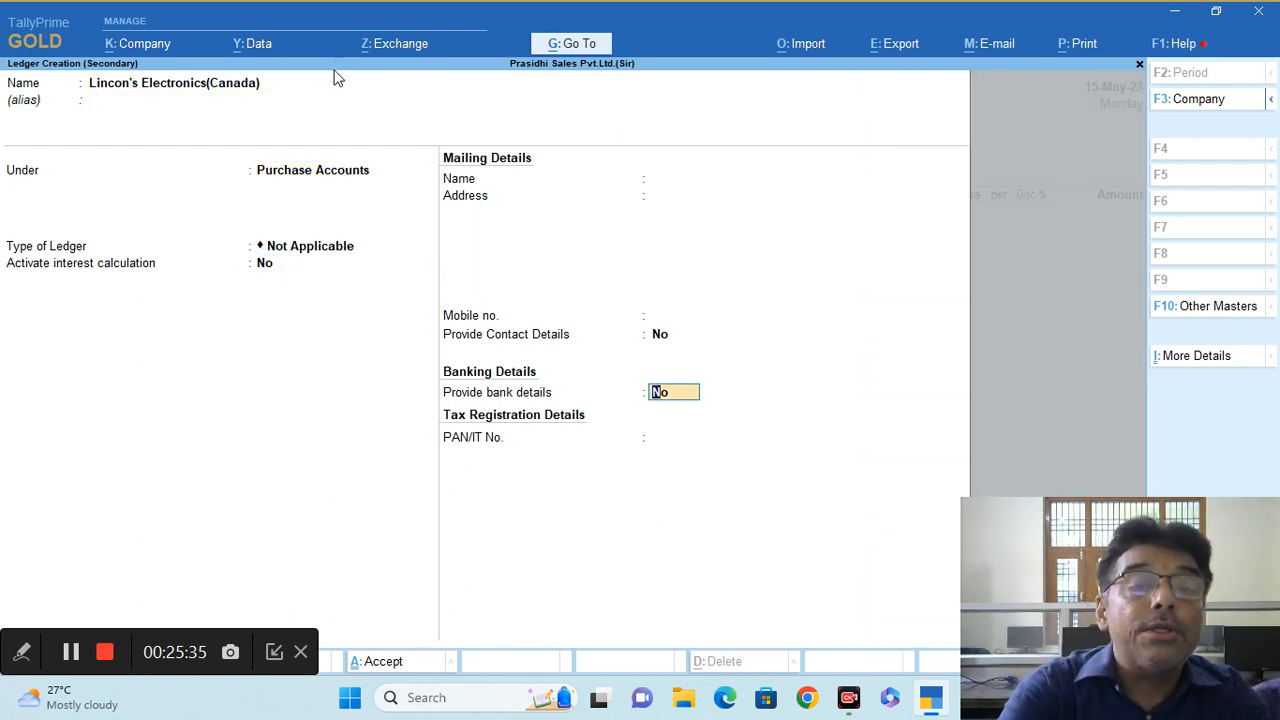
pyautogui.click(308, 174)
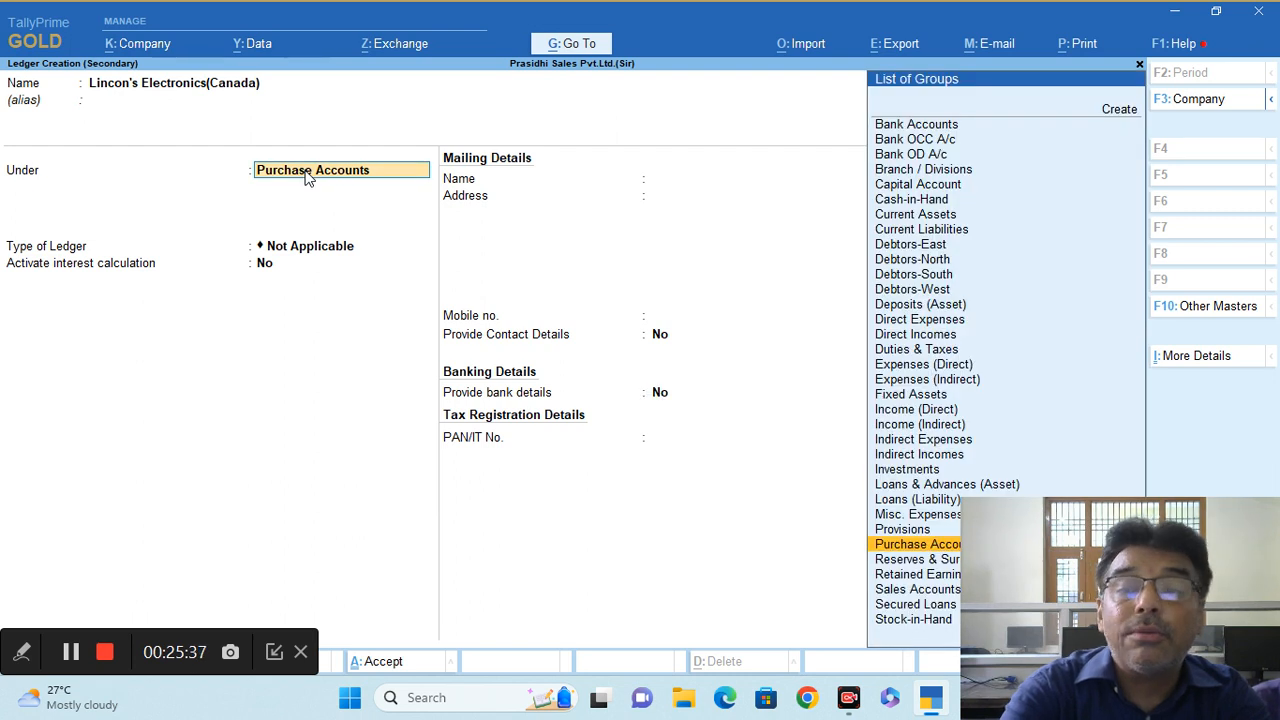
pyautogui.write('Sun')
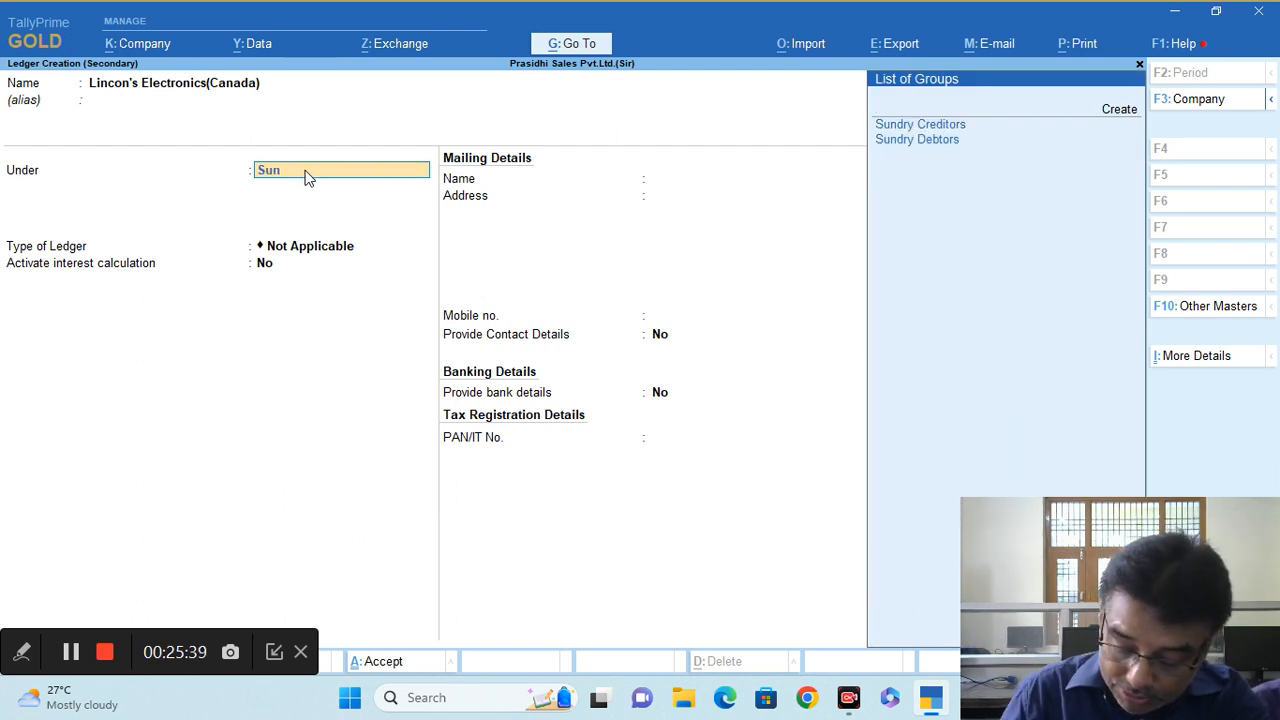
pyautogui.press('Down')
pyautogui.press('Down')
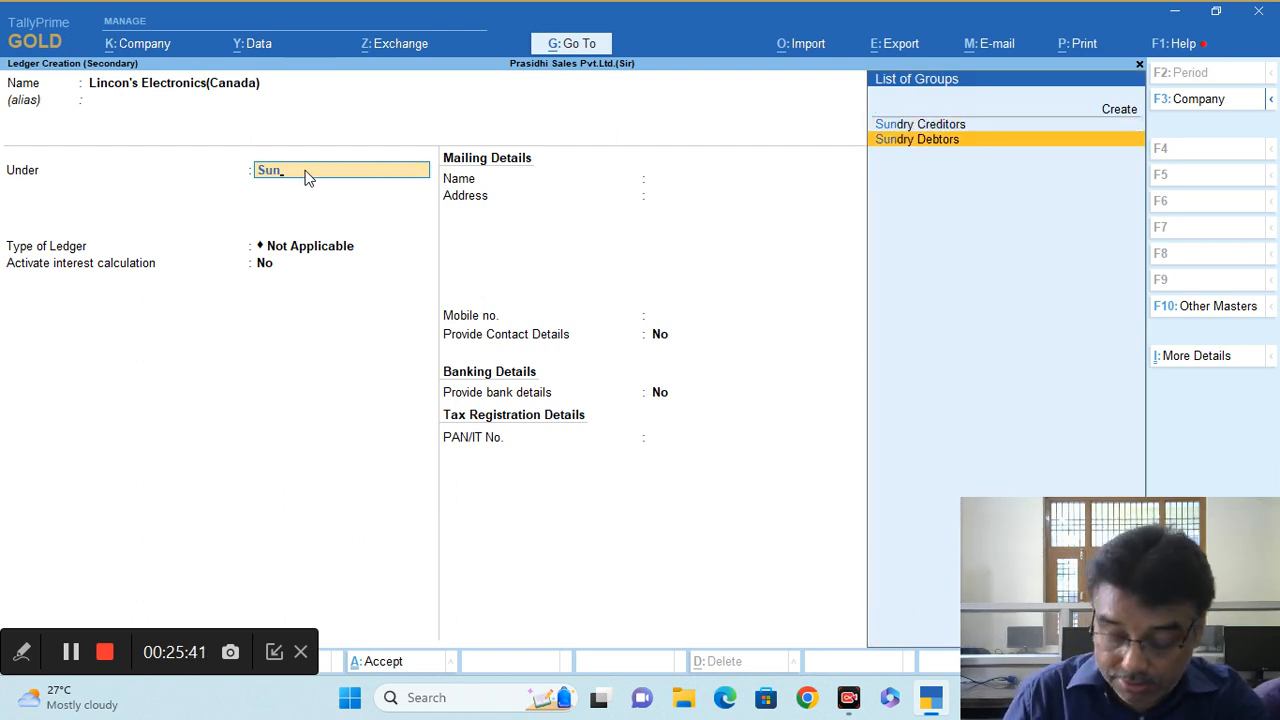
pyautogui.press('Return')
pyautogui.press('Return')
pyautogui.press('Return')
pyautogui.press('Return')
pyautogui.press('Return')
pyautogui.press('Return')
pyautogui.press('Return')
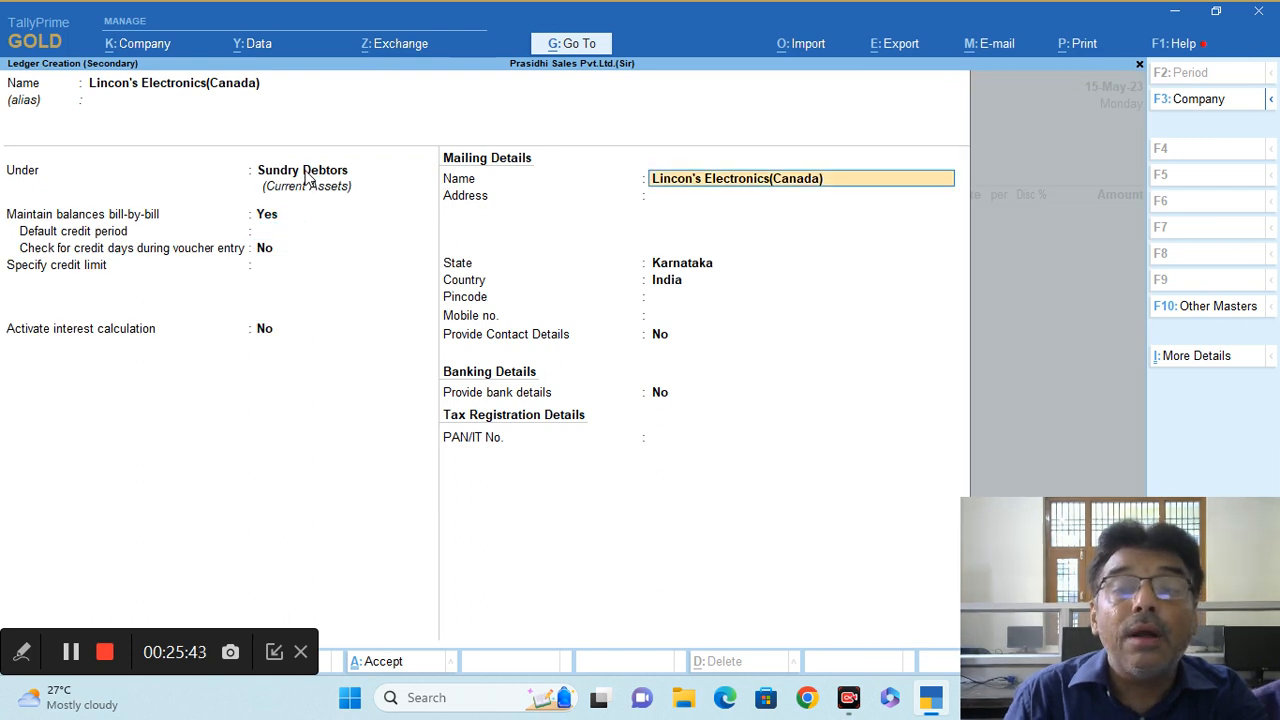
# Set the party ledger's state to Not Applicable and its country to Canada, keeping the mailing name.
pyautogui.press('Return')
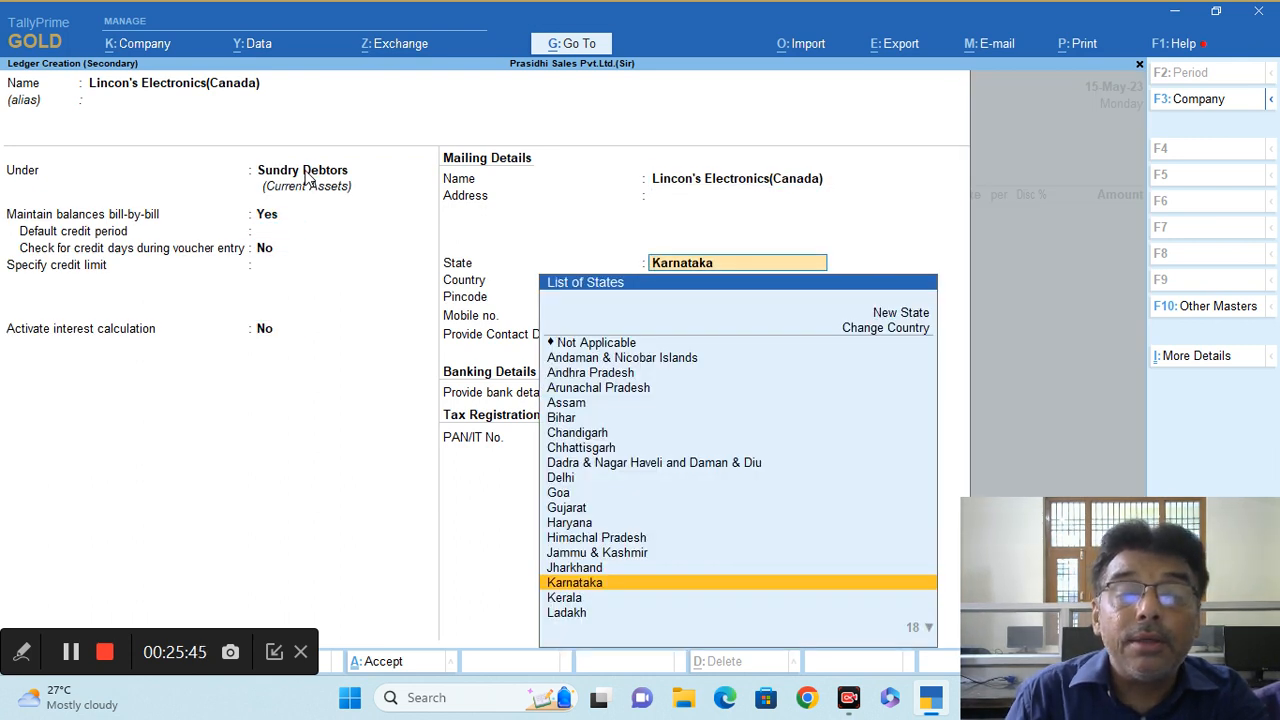
pyautogui.press('Up')
pyautogui.press('Up')
pyautogui.press('Up')
pyautogui.press('Up')
pyautogui.press('Up')
pyautogui.press('Up')
pyautogui.press('Up')
pyautogui.press('Up')
pyautogui.press('Up')
pyautogui.press('Up')
pyautogui.press('Up')
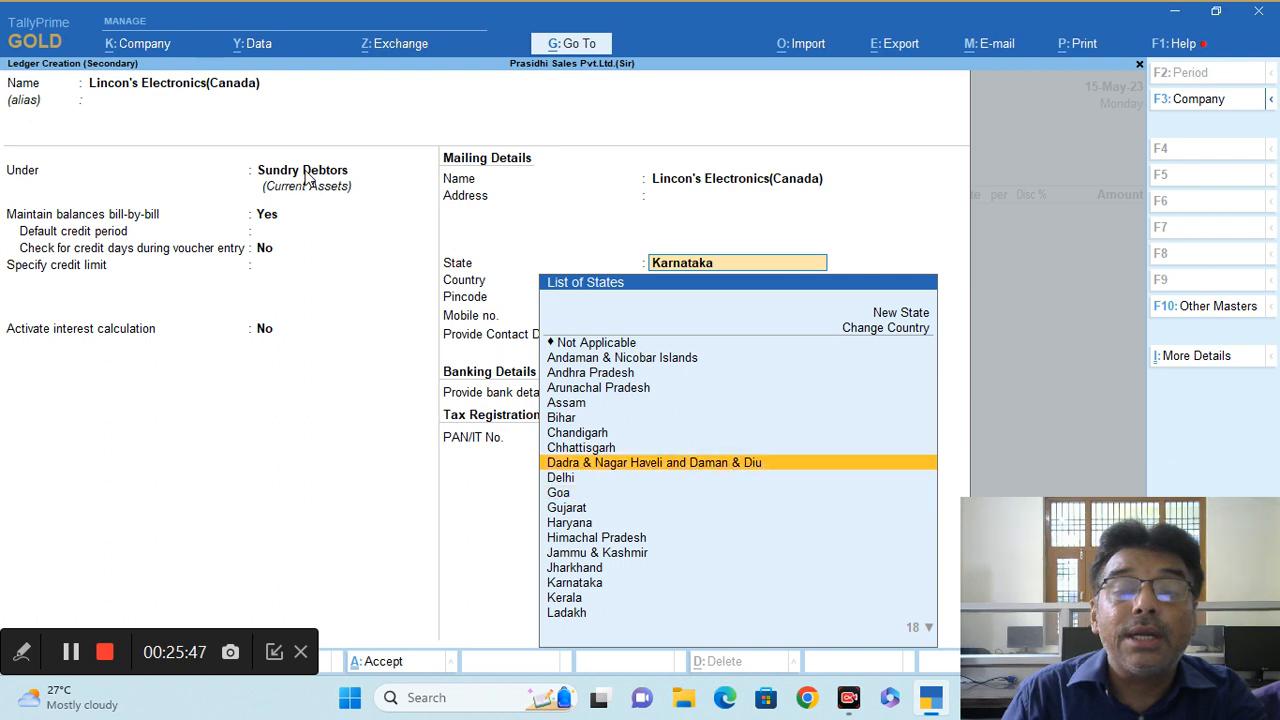
pyautogui.press('Up')
pyautogui.press('Up')
pyautogui.press('Up')
pyautogui.press('Up')
pyautogui.press('Up')
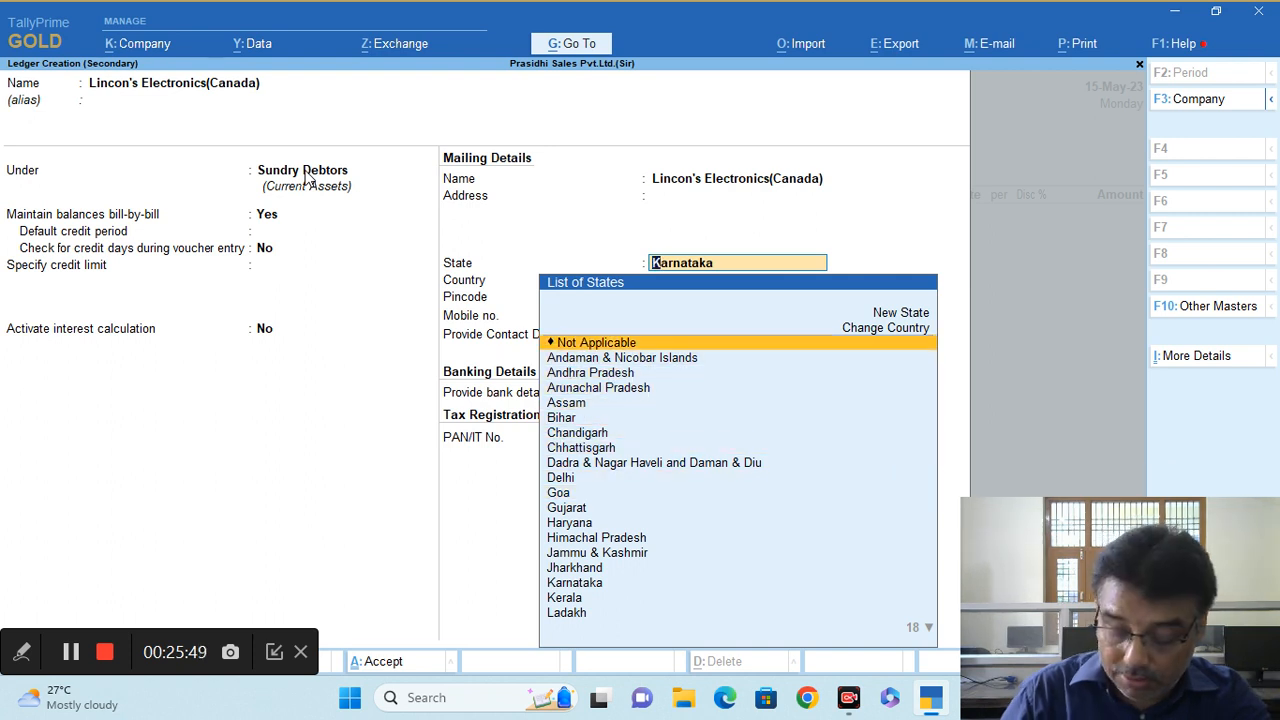
pyautogui.press('Return')
pyautogui.write('C')
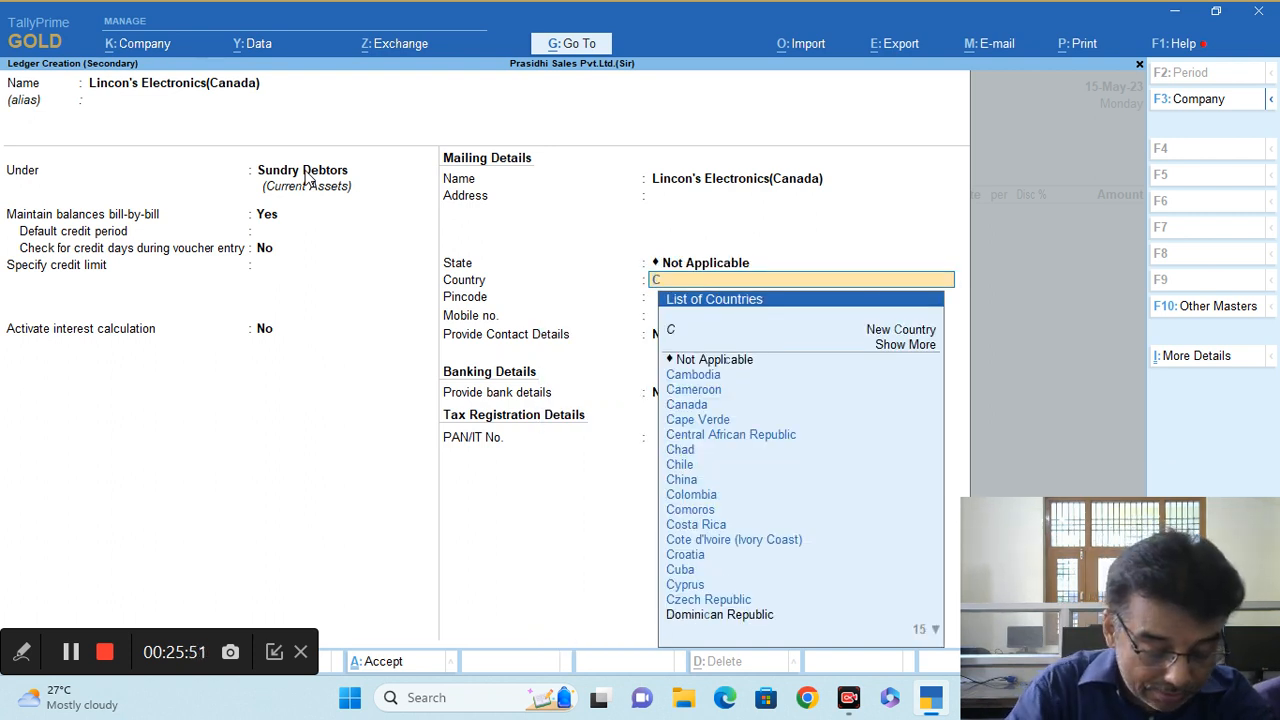
pyautogui.write('an')
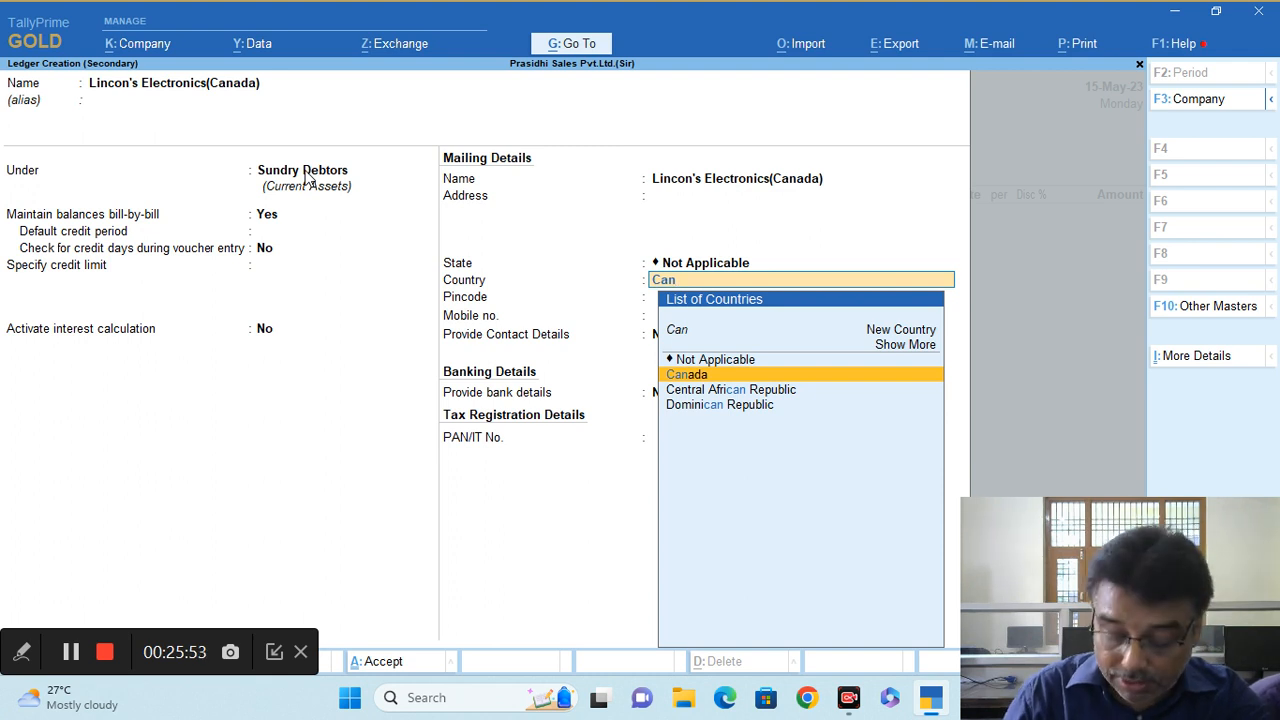
pyautogui.press('Return')
# Save the party ledger with its remaining contact, banking and tax details left at their defaults.
pyautogui.press('Return')
pyautogui.press('Return')
pyautogui.press('Return')
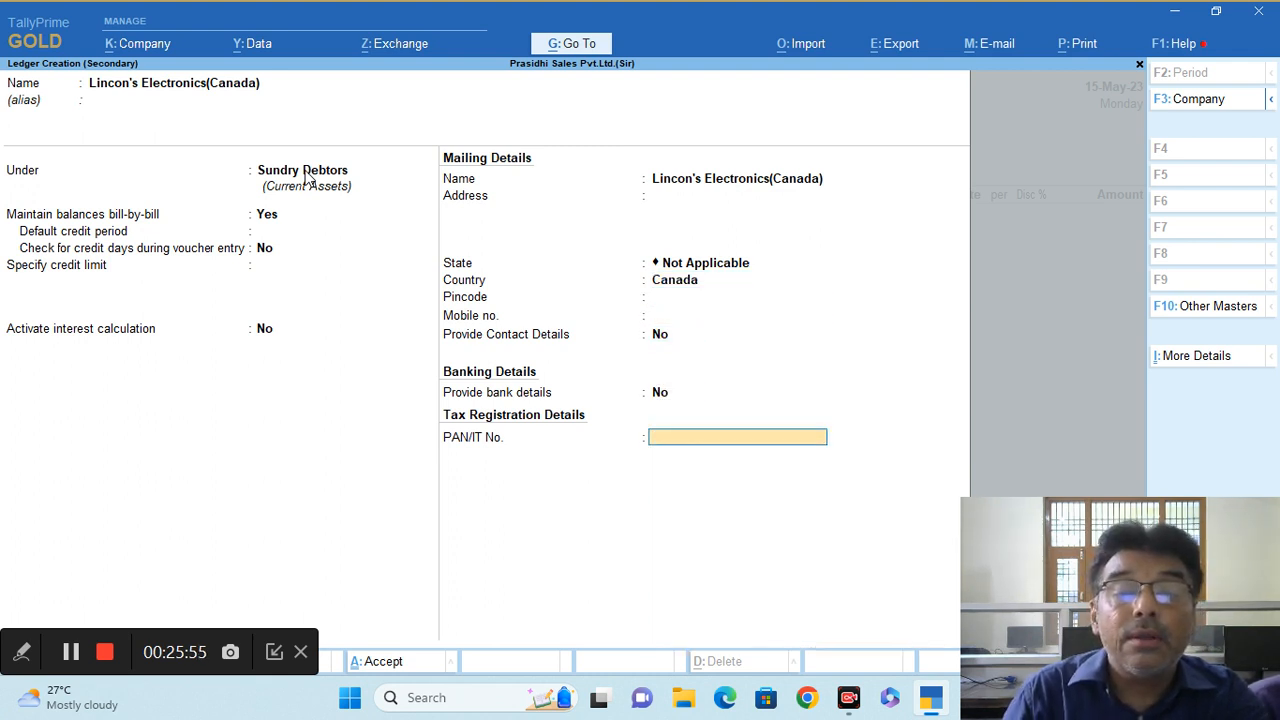
pyautogui.press('Return')
pyautogui.press('Return')
# Leave the sales voucher's dispatch details blank and accept the default party details for Lincon's Electronics(Canada).
pyautogui.press('Return')
pyautogui.press('Return')
pyautogui.press('Return')
pyautogui.press('Return')
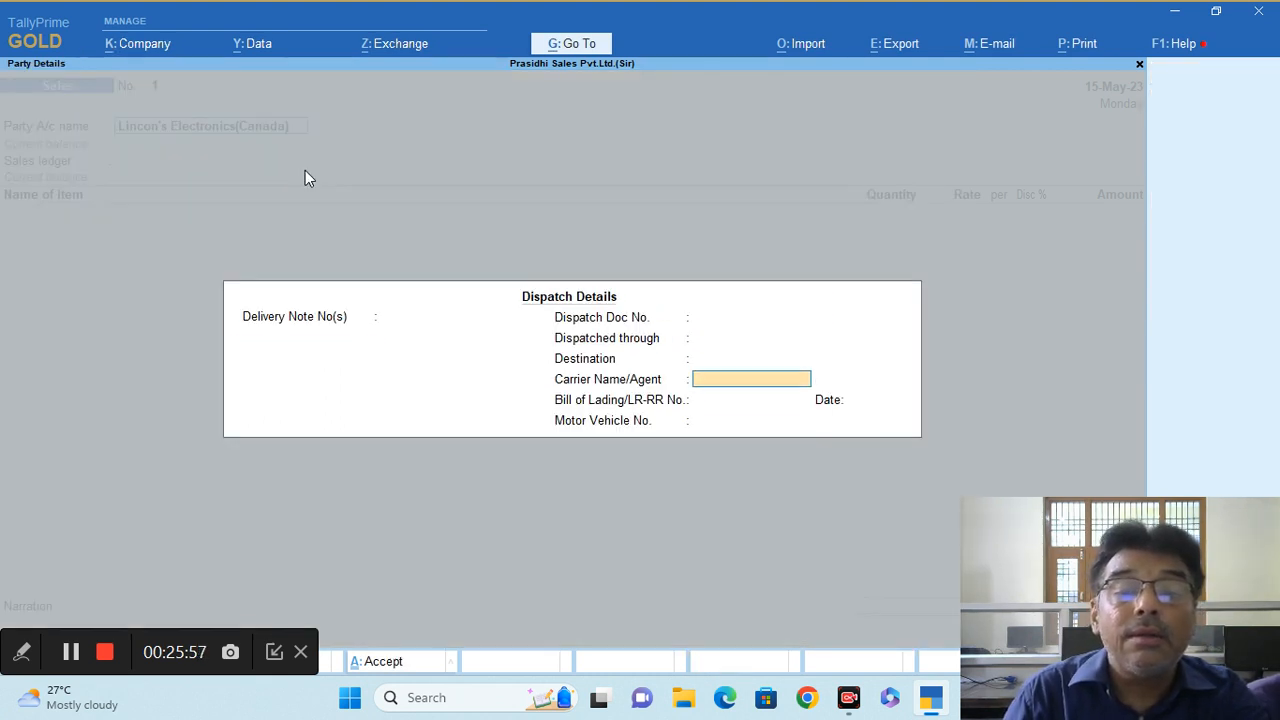
pyautogui.press('Return')
pyautogui.press('Return')
pyautogui.press('Return')
pyautogui.press('Return')
pyautogui.press('Return')
pyautogui.press('Return')
pyautogui.press('Return')
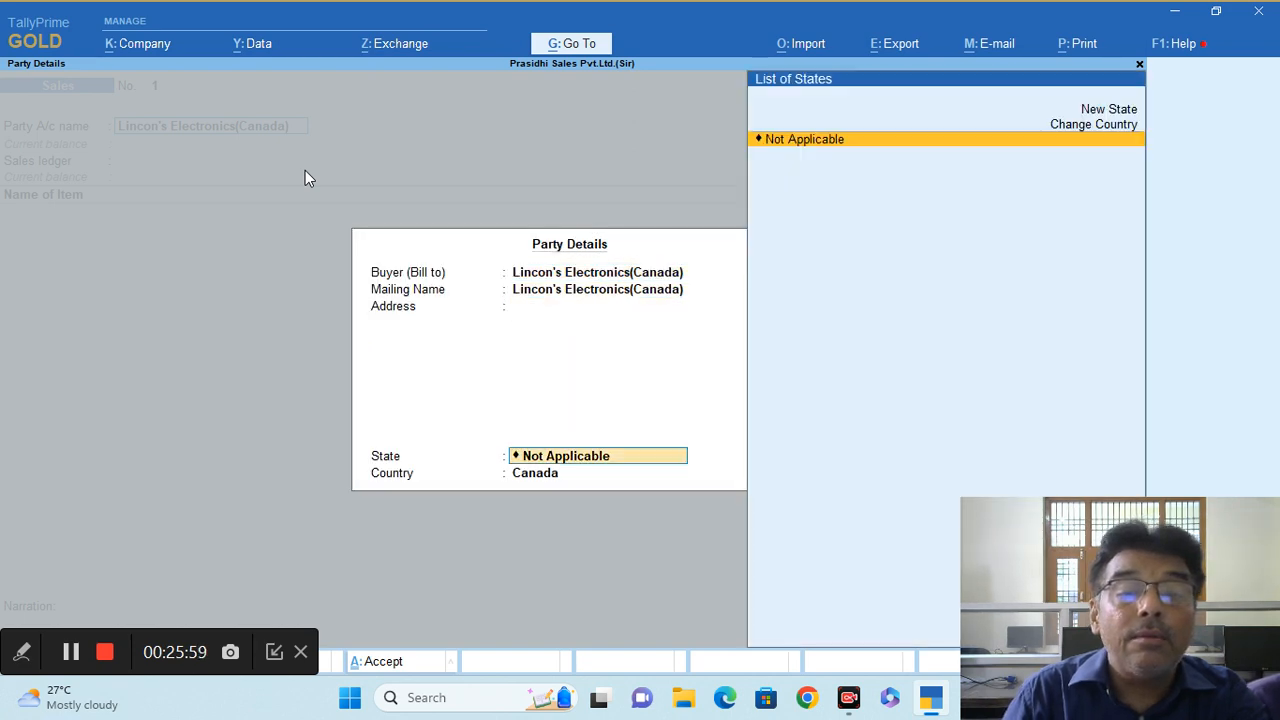
pyautogui.press('Return')
pyautogui.press('Return')
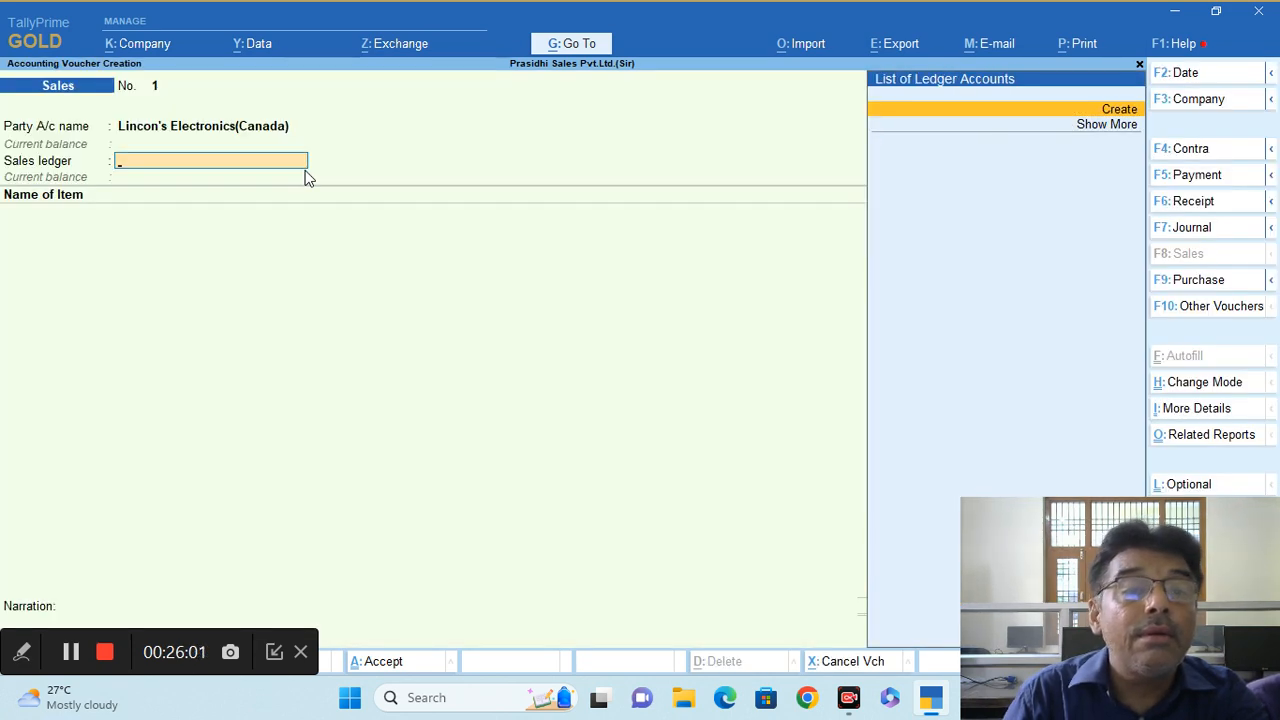
# Create a sales ledger named "Sale Export" under Sales Accounts and use it as the voucher's sales ledger.
pyautogui.hotkey('alt', 'c')
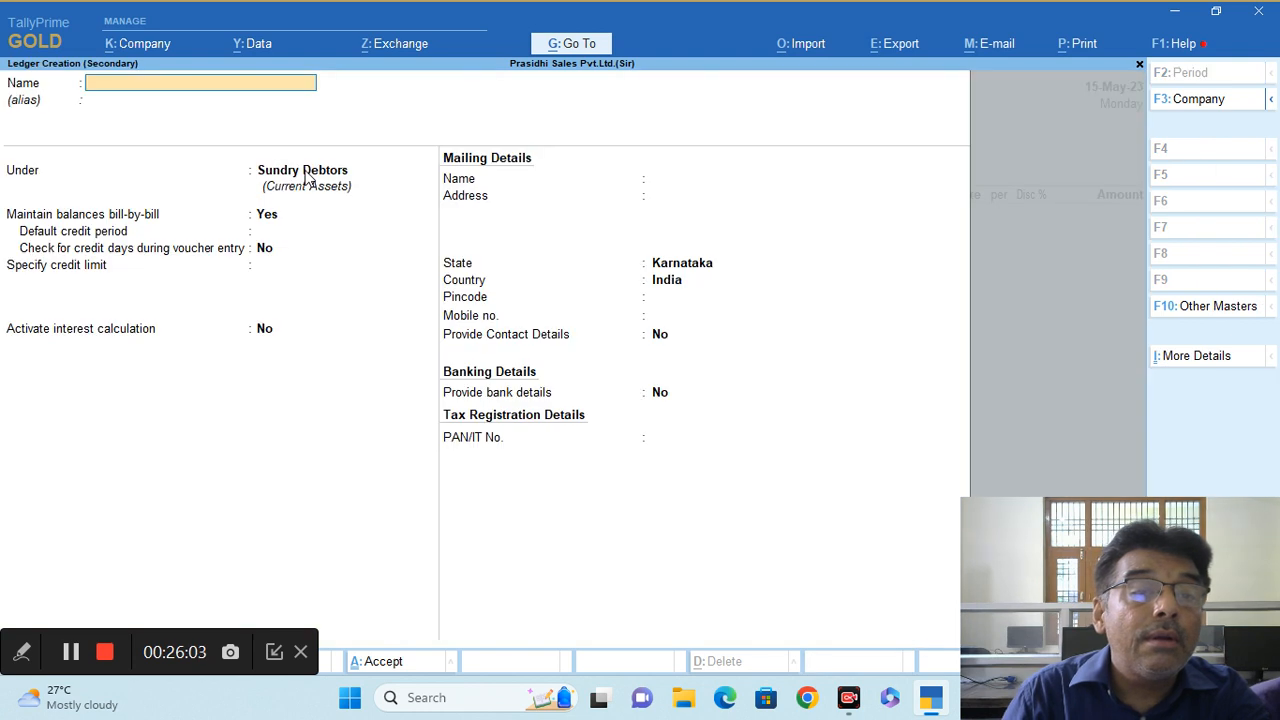
pyautogui.write('Sal')
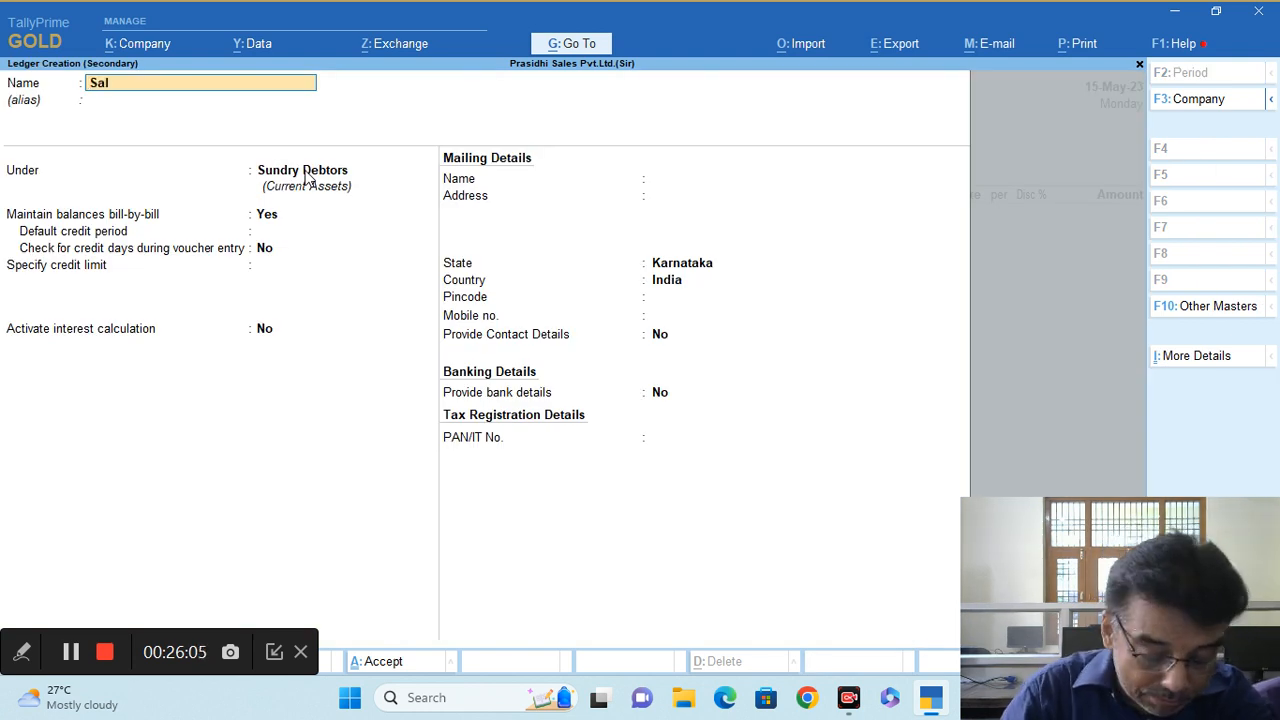
pyautogui.write('e Exp')
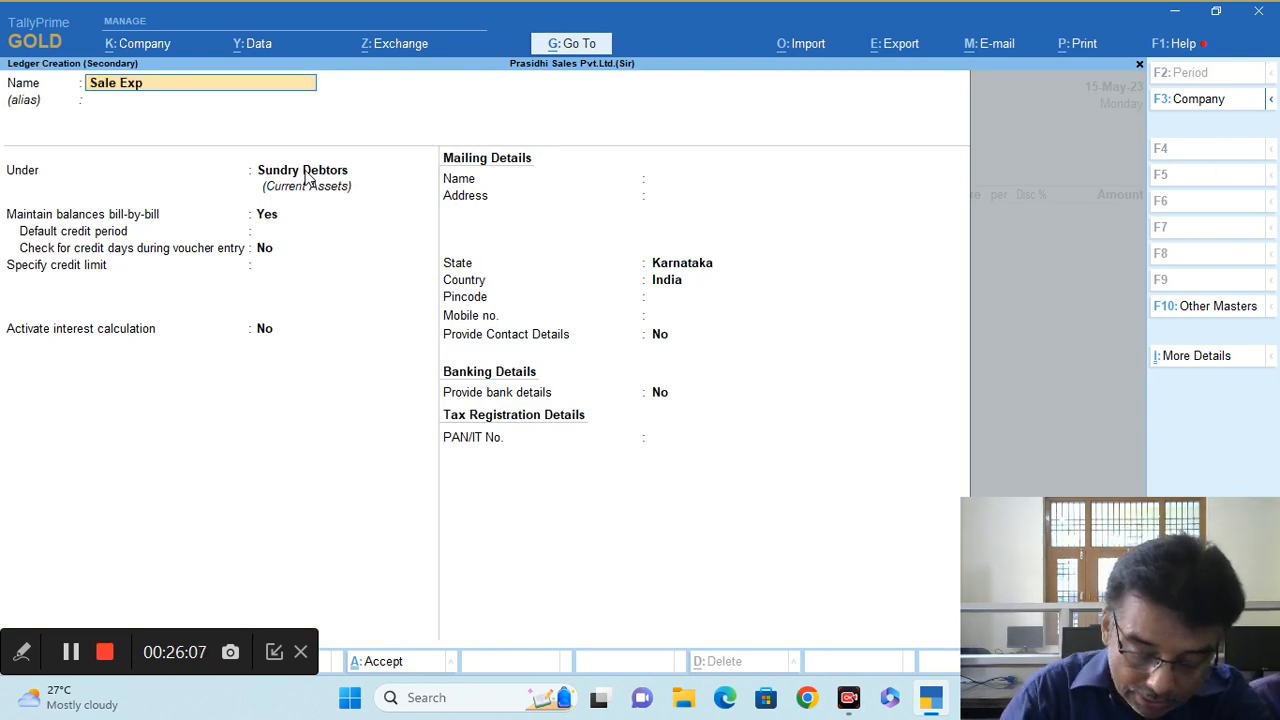
pyautogui.write('ort')
pyautogui.press('Return')
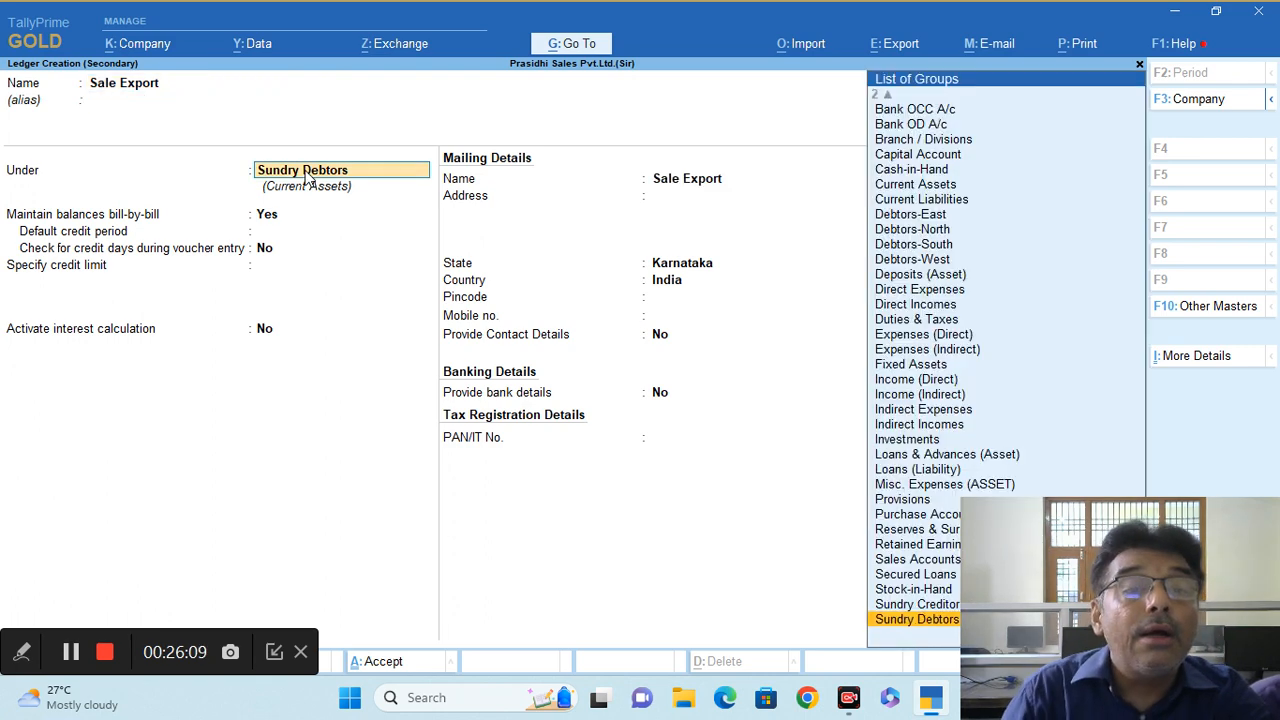
pyautogui.write('Sales')
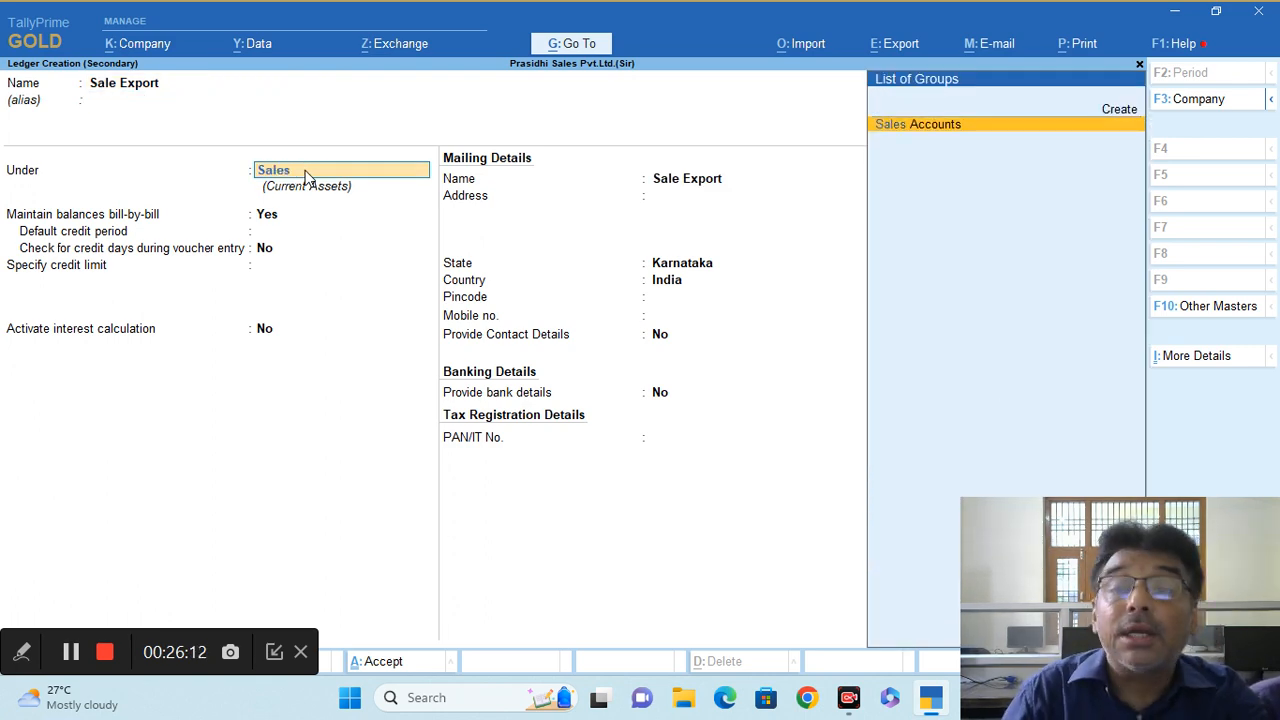
pyautogui.press('Return')
pyautogui.press('Return')
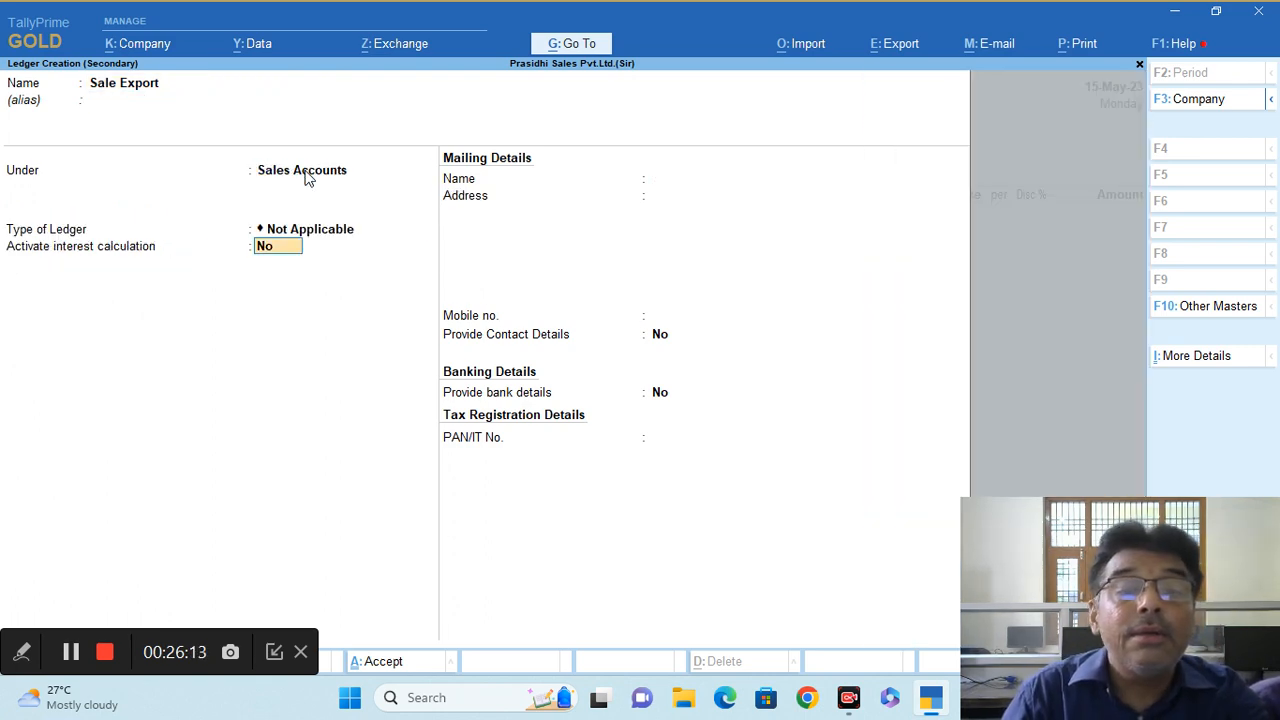
pyautogui.press('Return')
pyautogui.hotkey('ctrl', 'a')
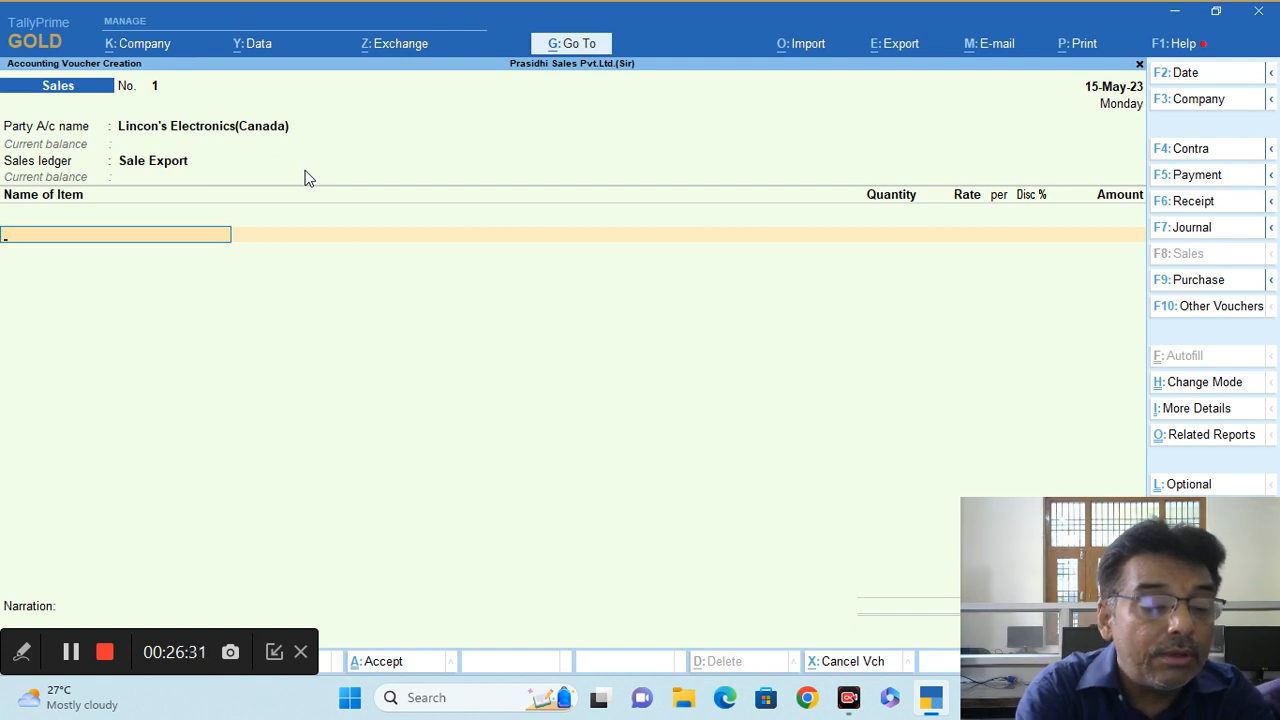
# Add the stock item Samsung Galaxy Note 20 to the sales voucher, allocating 7 nos from the Bengaluru Location godown.
pyautogui.write('S')
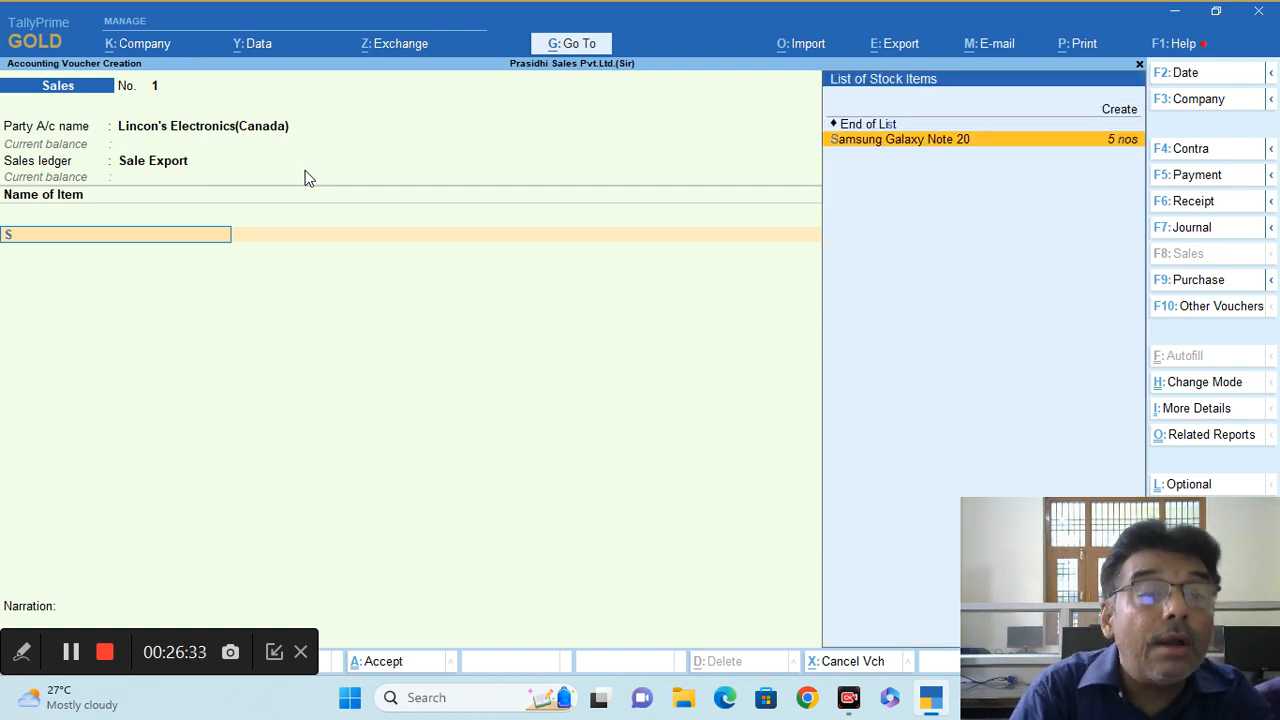
pyautogui.press('Return')
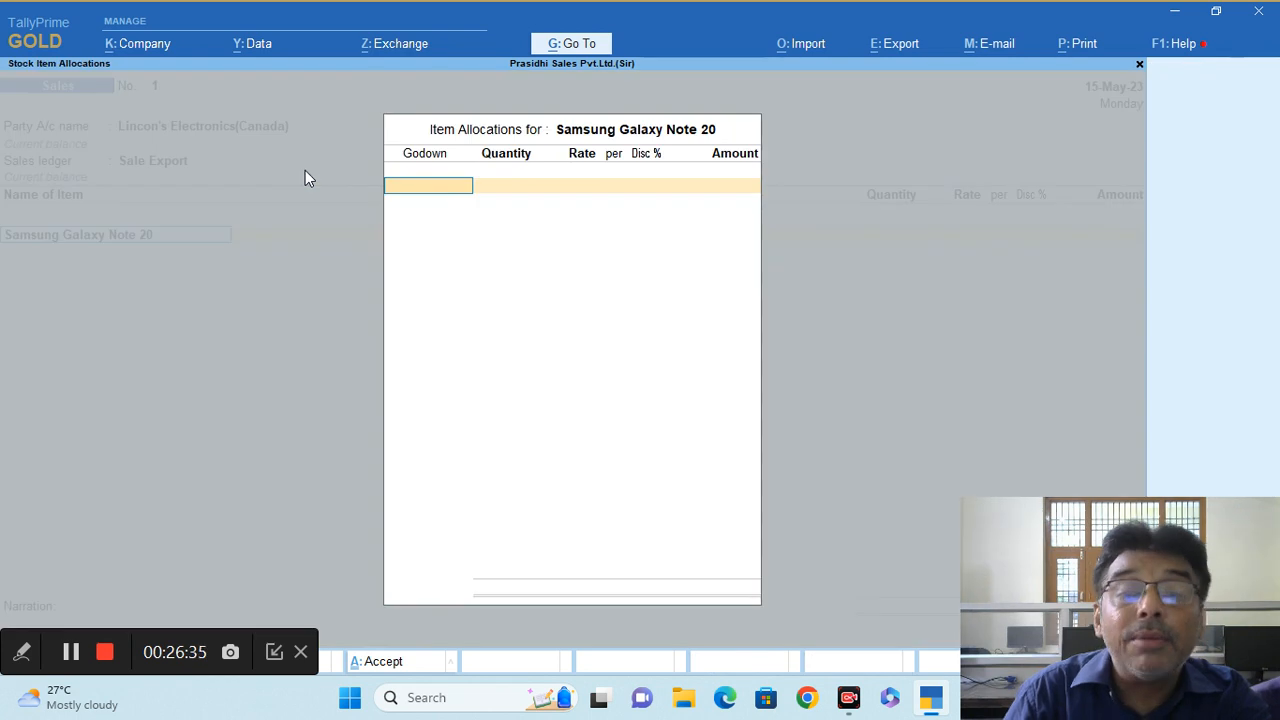
pyautogui.press('Return')
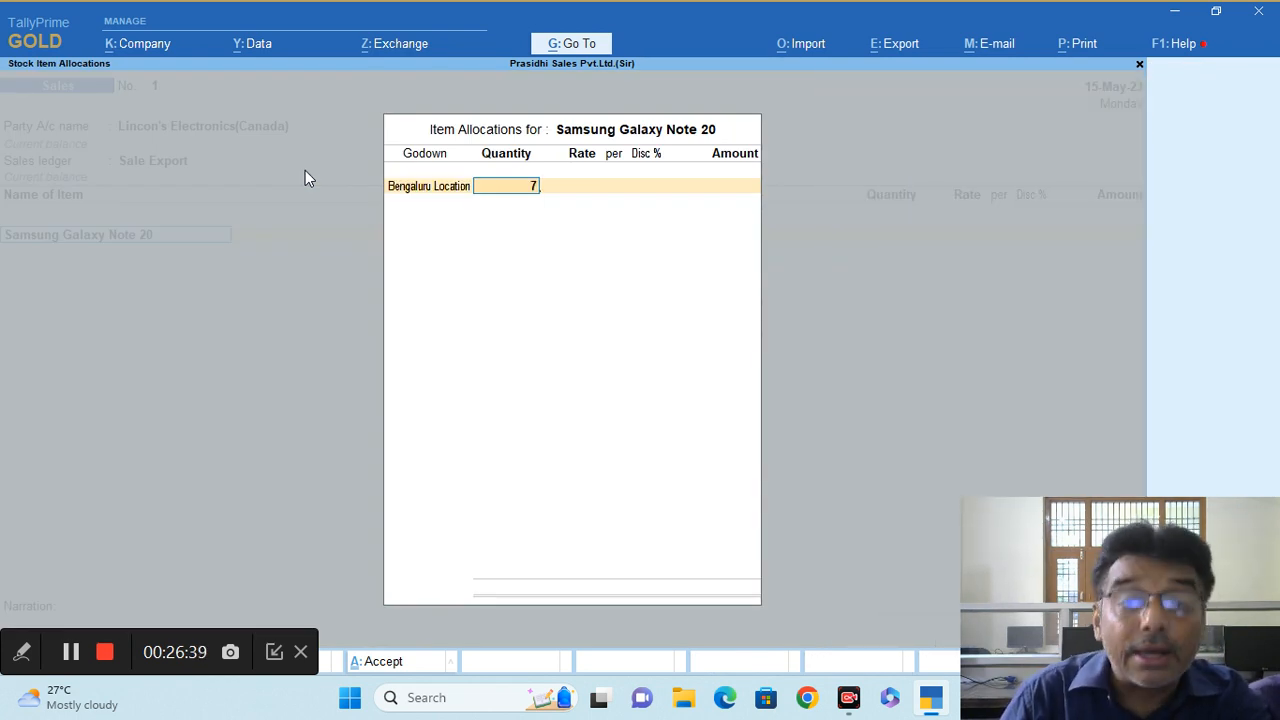
pyautogui.press('Return')
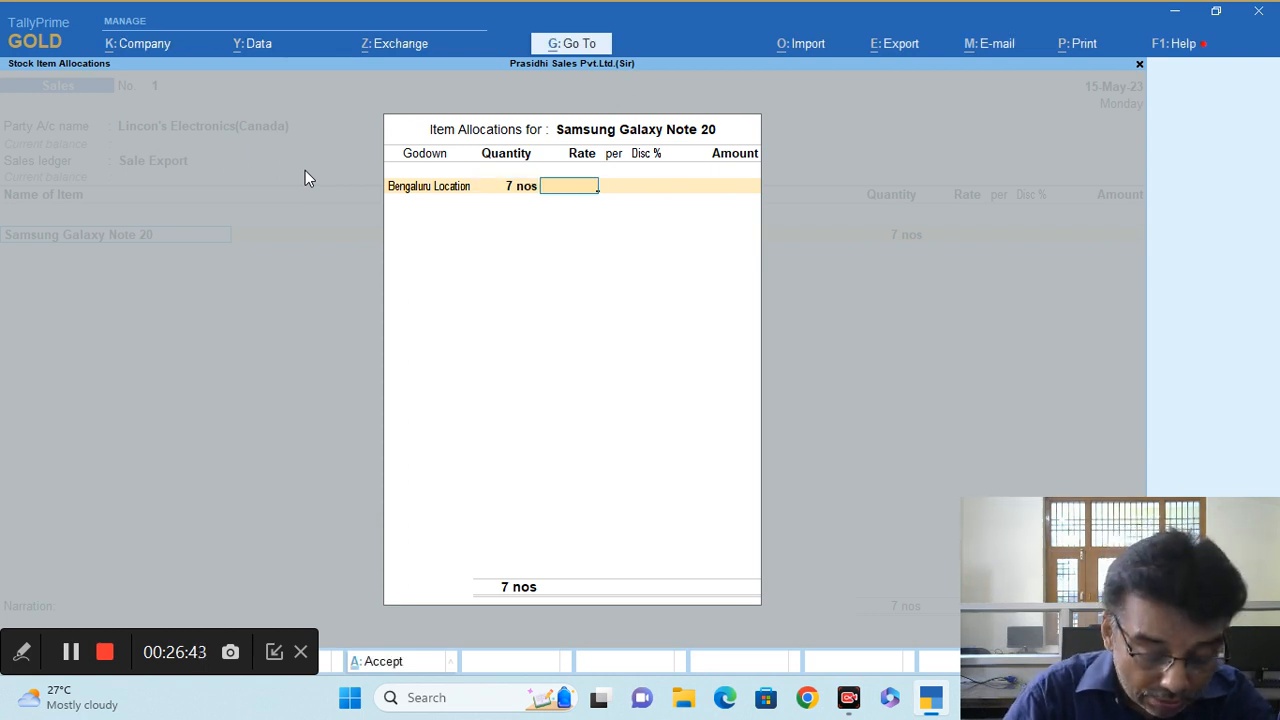
# Set the item's rate to $780 per nos, keep the exchange rate of ₹ 82.23/$, and finish the item allocation.
pyautogui.write('780')
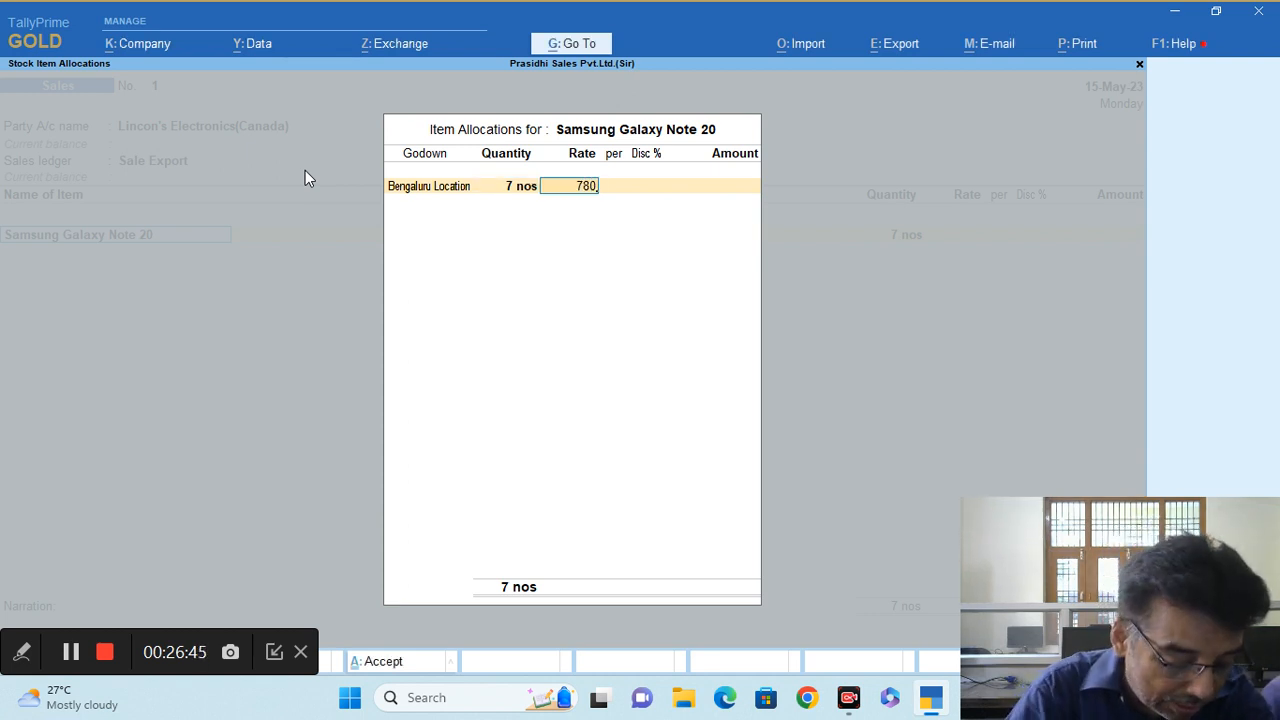
pyautogui.write('4')
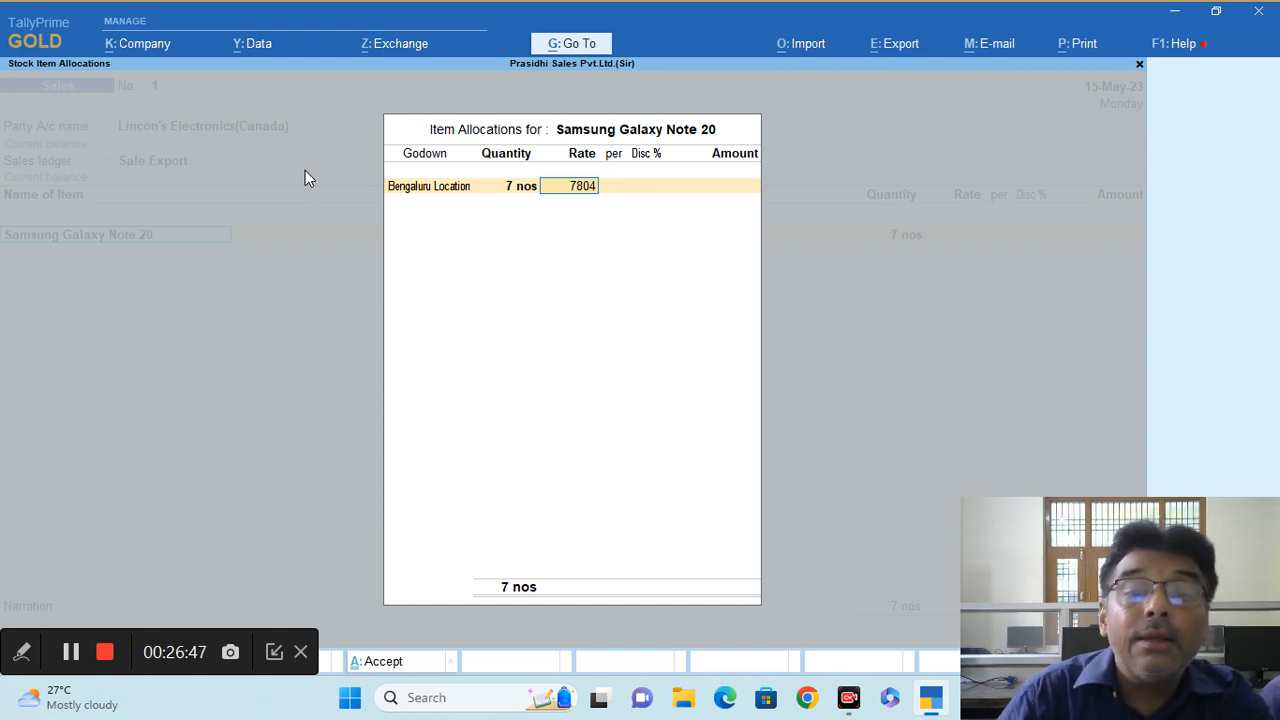
pyautogui.press('BackSpace')
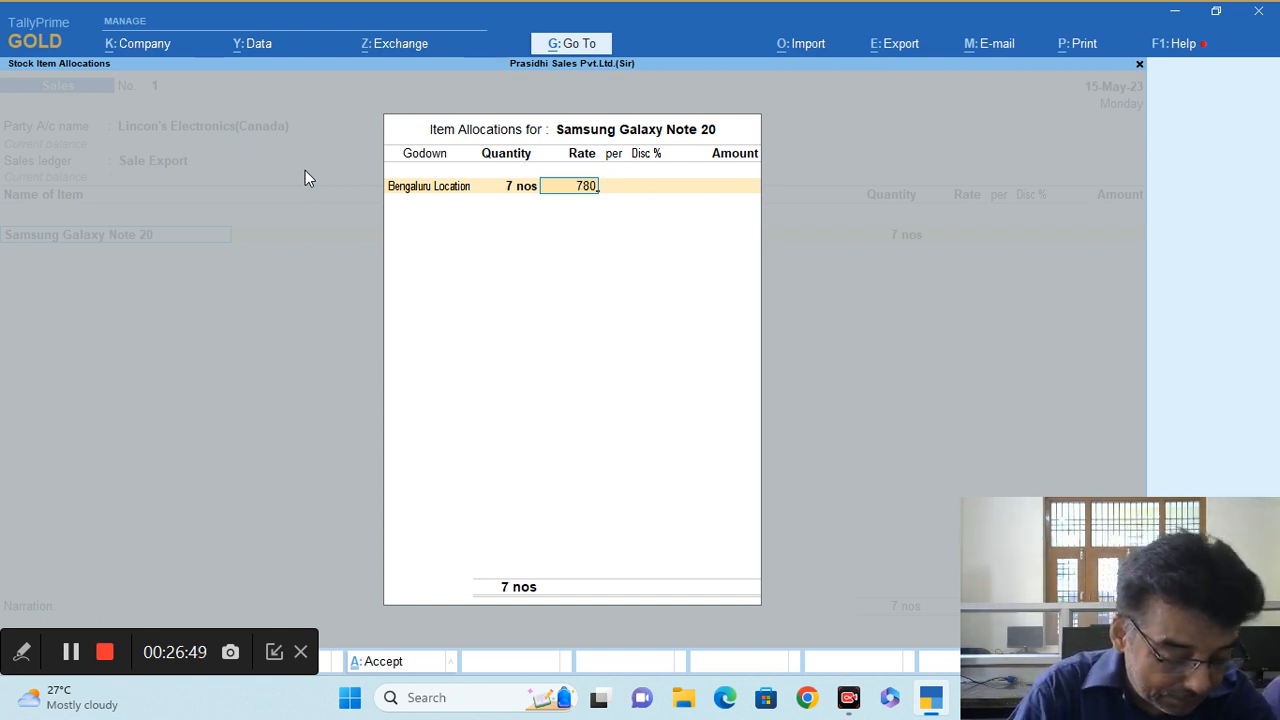
pyautogui.write('$')
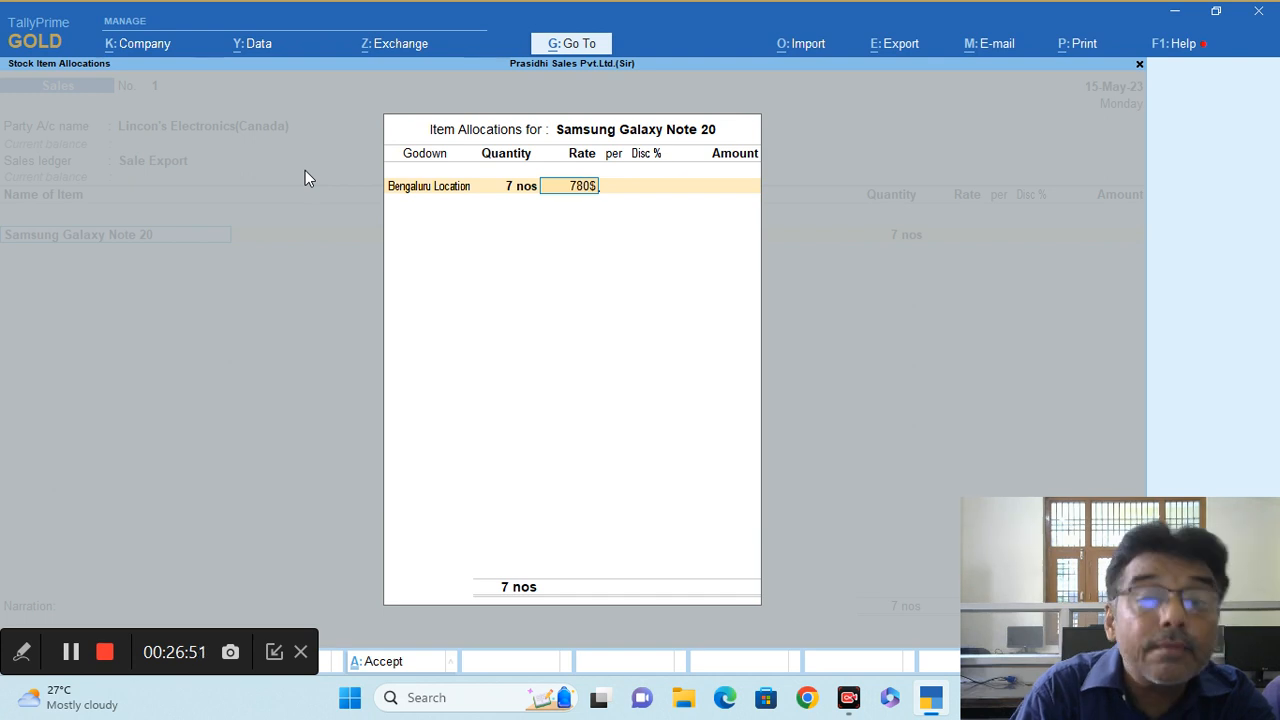
pyautogui.press('Return')
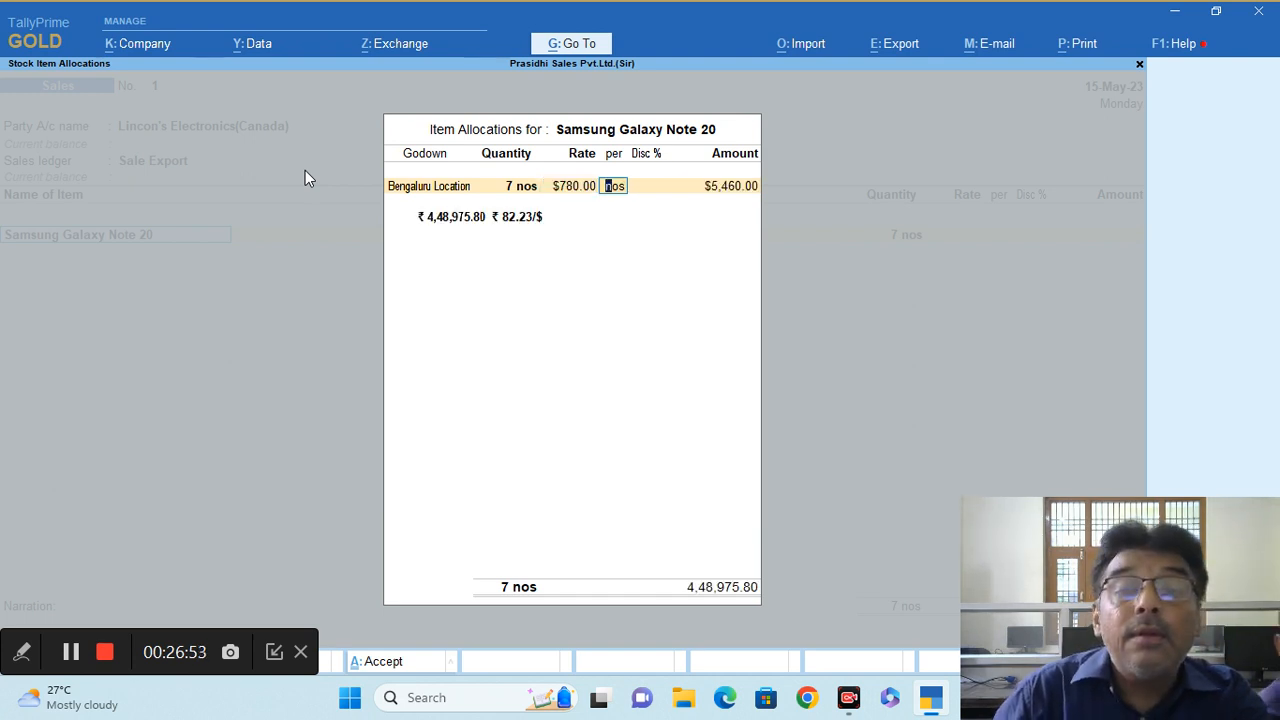
pyautogui.press('Return')
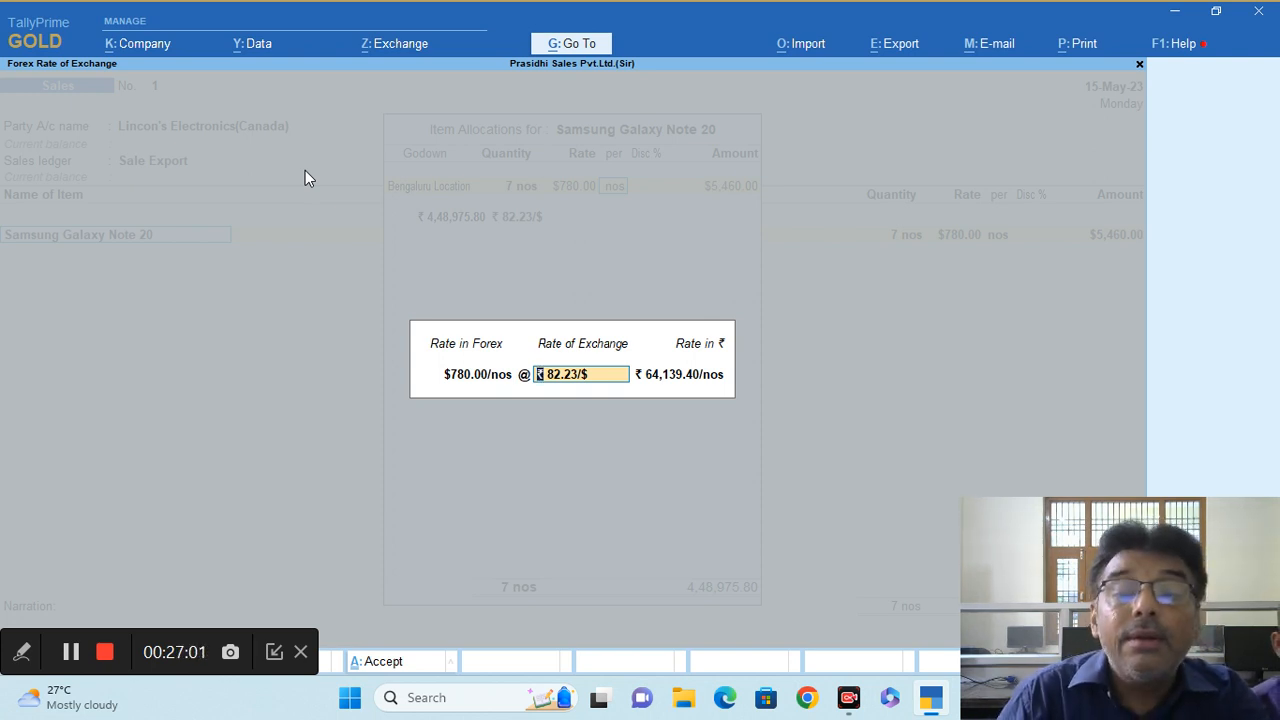
pyautogui.press('Return')
pyautogui.press('Return')
pyautogui.press('Return')
pyautogui.press('Return')
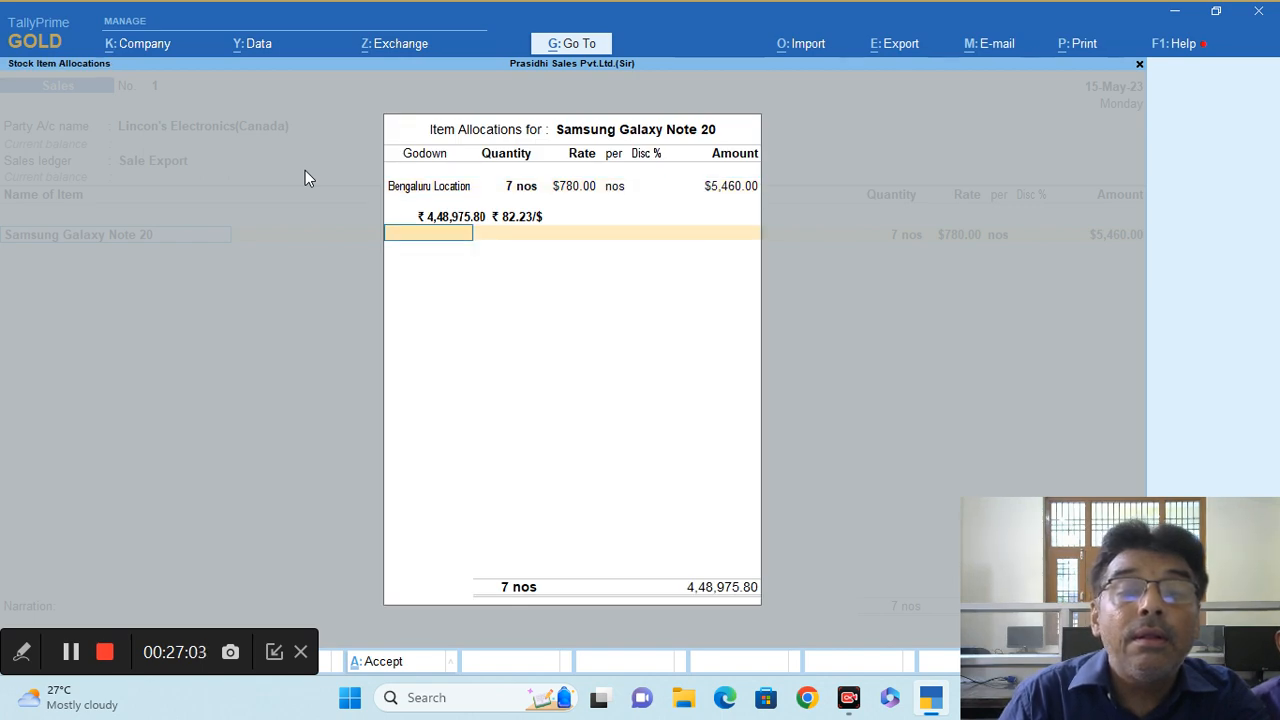
pyautogui.press('Return')
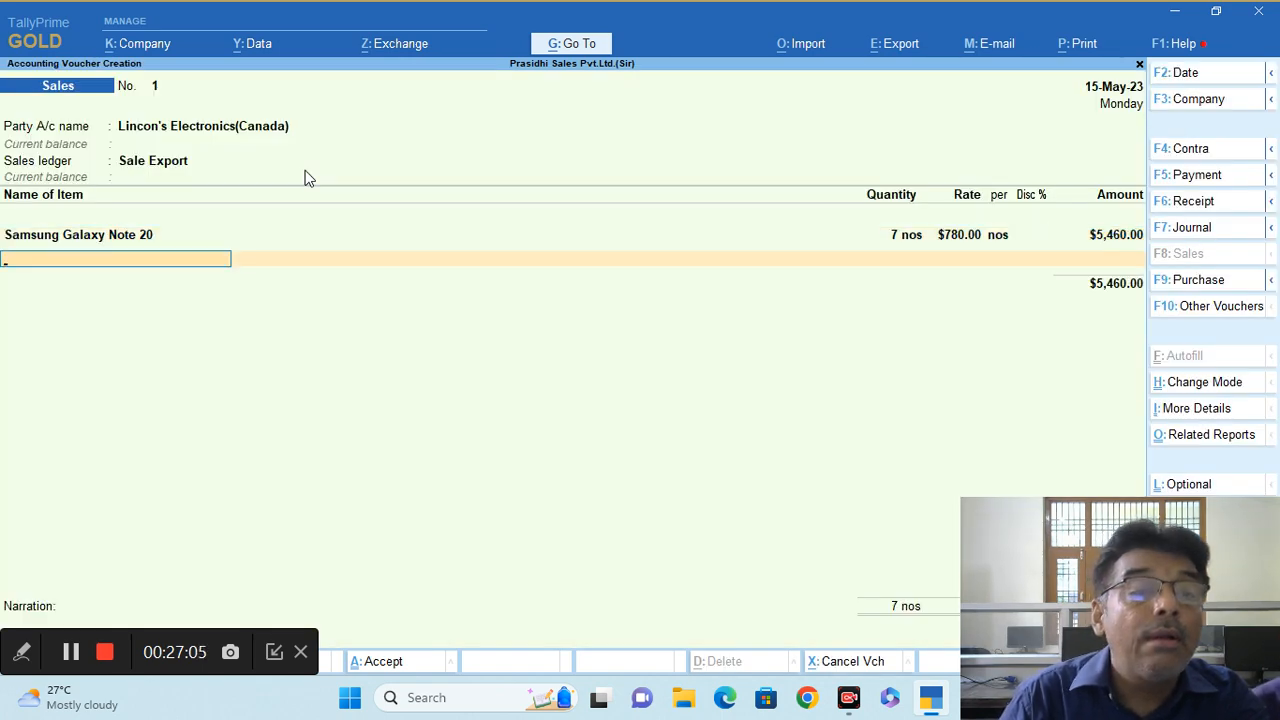
# Bill the full $5,460.00 to the party as New Ref 1 and save the sales voucher without a narration.
pyautogui.press('Return')
pyautogui.press('Return')
pyautogui.press('Return')
pyautogui.press('Return')
pyautogui.press('Return')
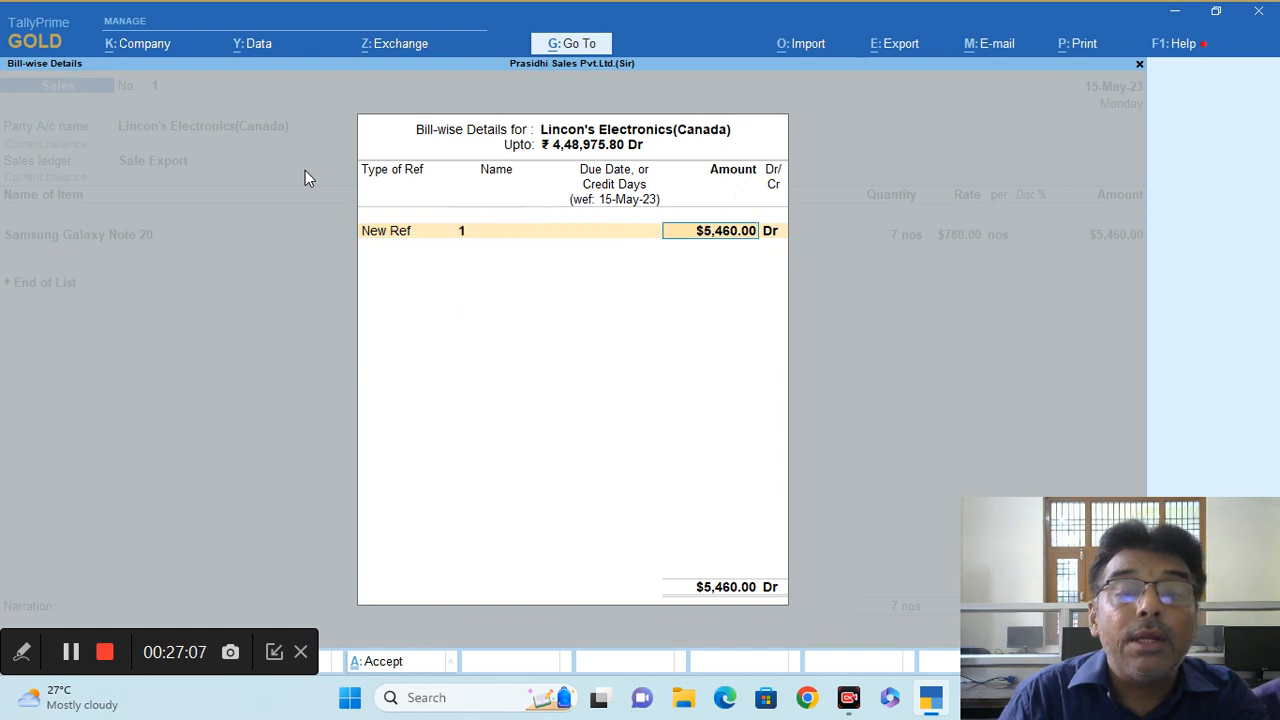
pyautogui.press('Return')
pyautogui.press('Return')
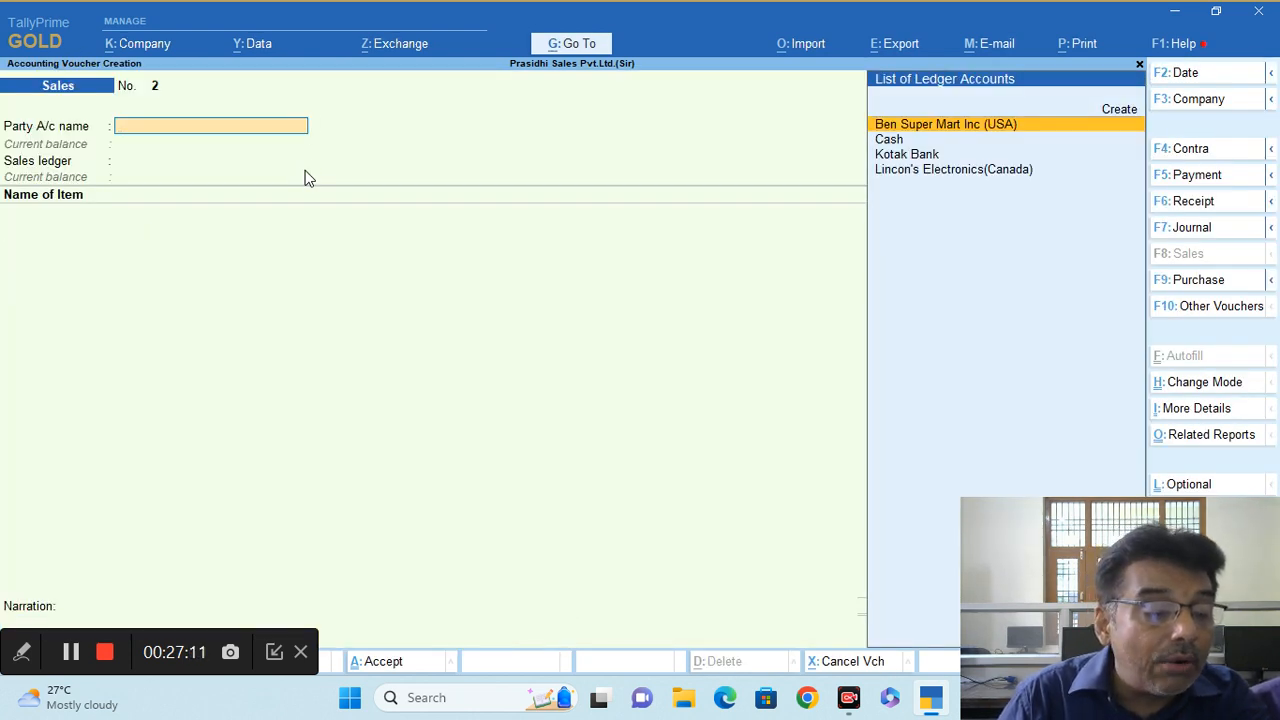
# Start a receipt voucher dated 17-May-23.
pyautogui.click(1193, 201)
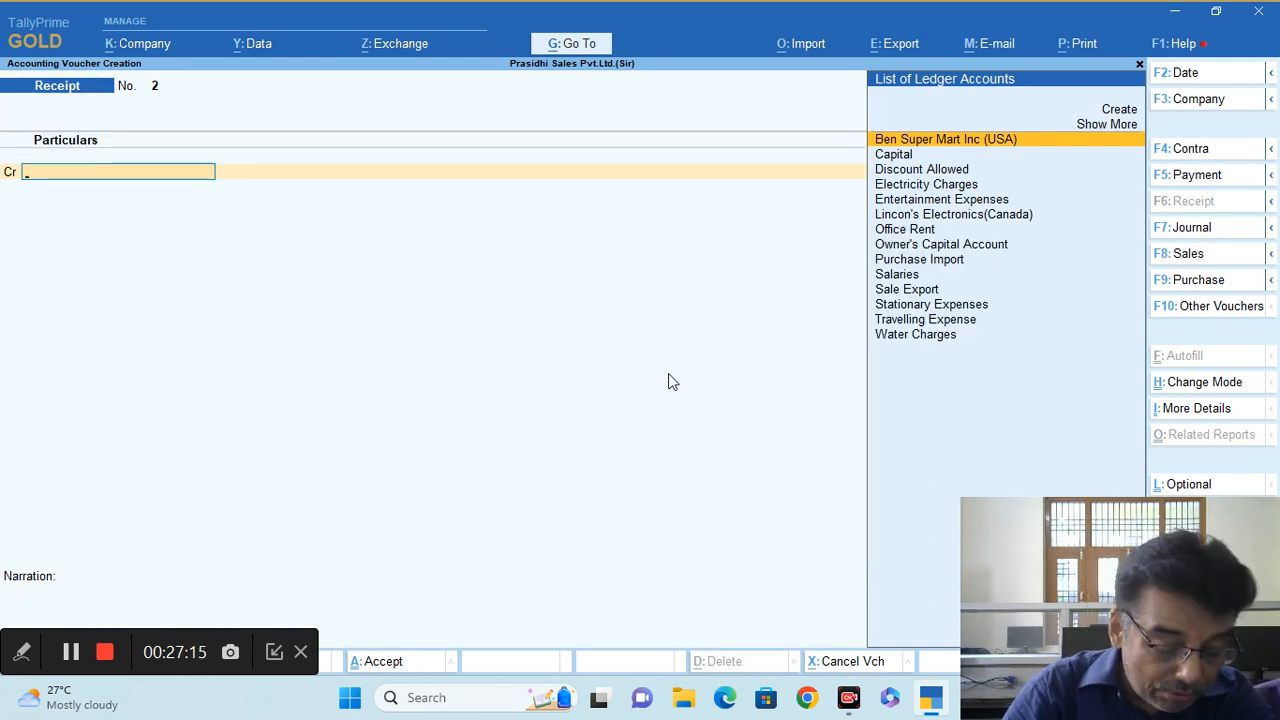
pyautogui.press('F2')
pyautogui.write('17')
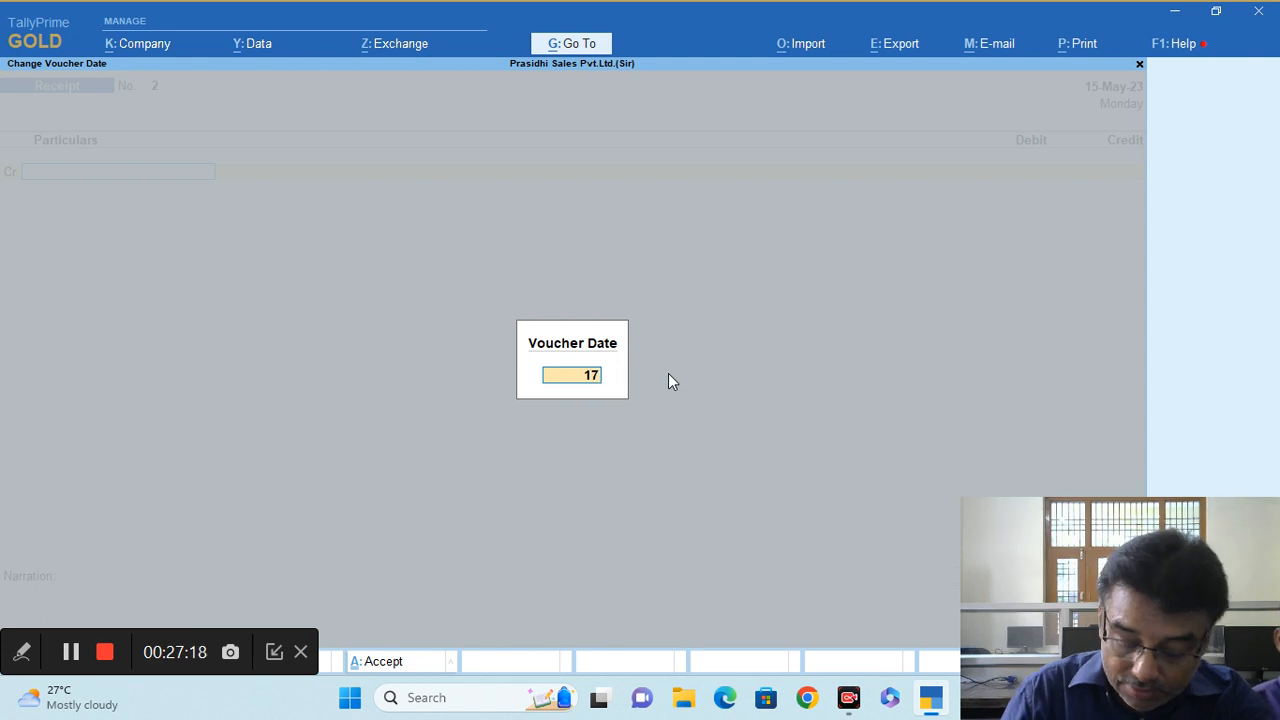
pyautogui.press('Return')
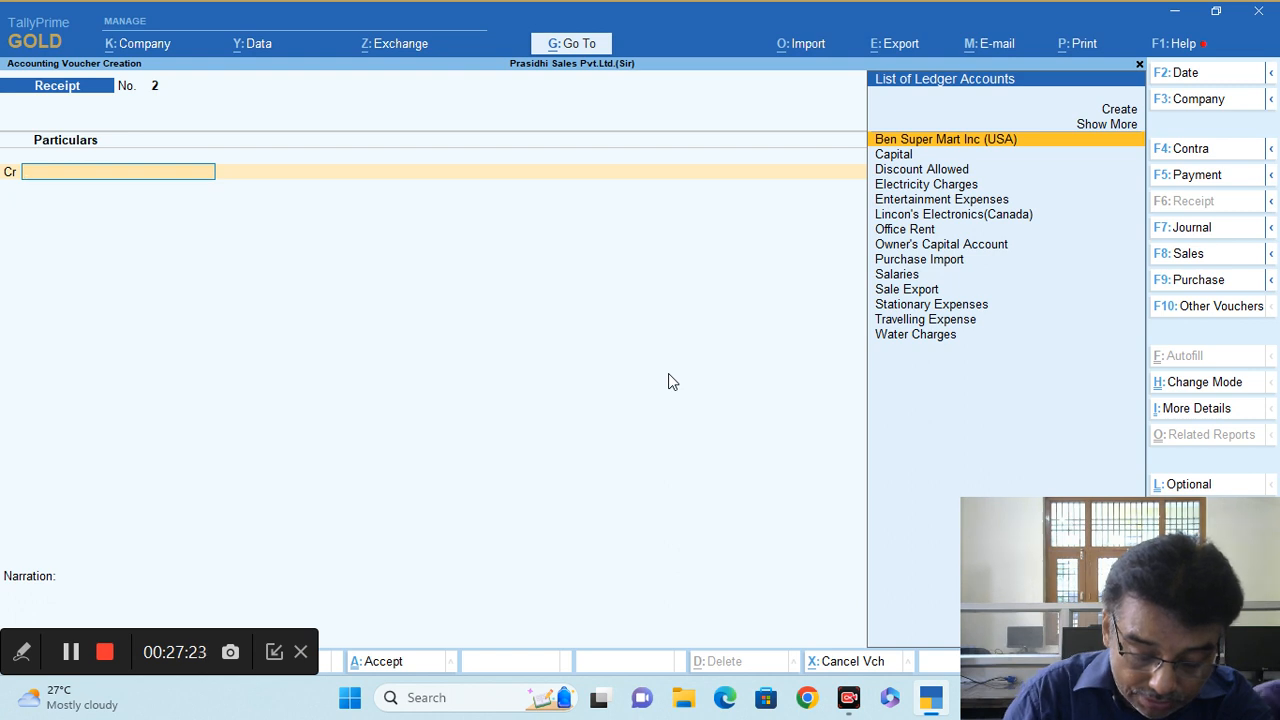
# Credit Lincon's Electronics(Canada) in the receipt, adjusting the full $5,460.00 as Agst Ref against pending bill 1.
pyautogui.write('Li')
pyautogui.press('Return')
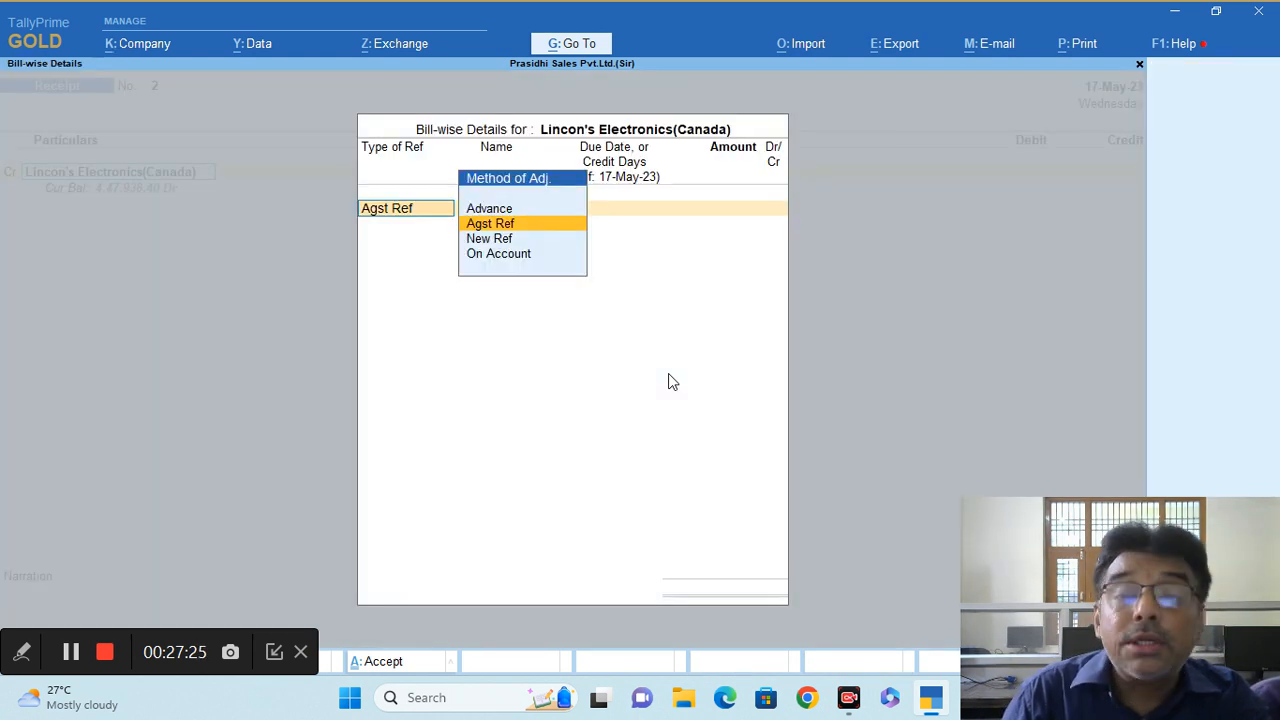
pyautogui.press('Return')
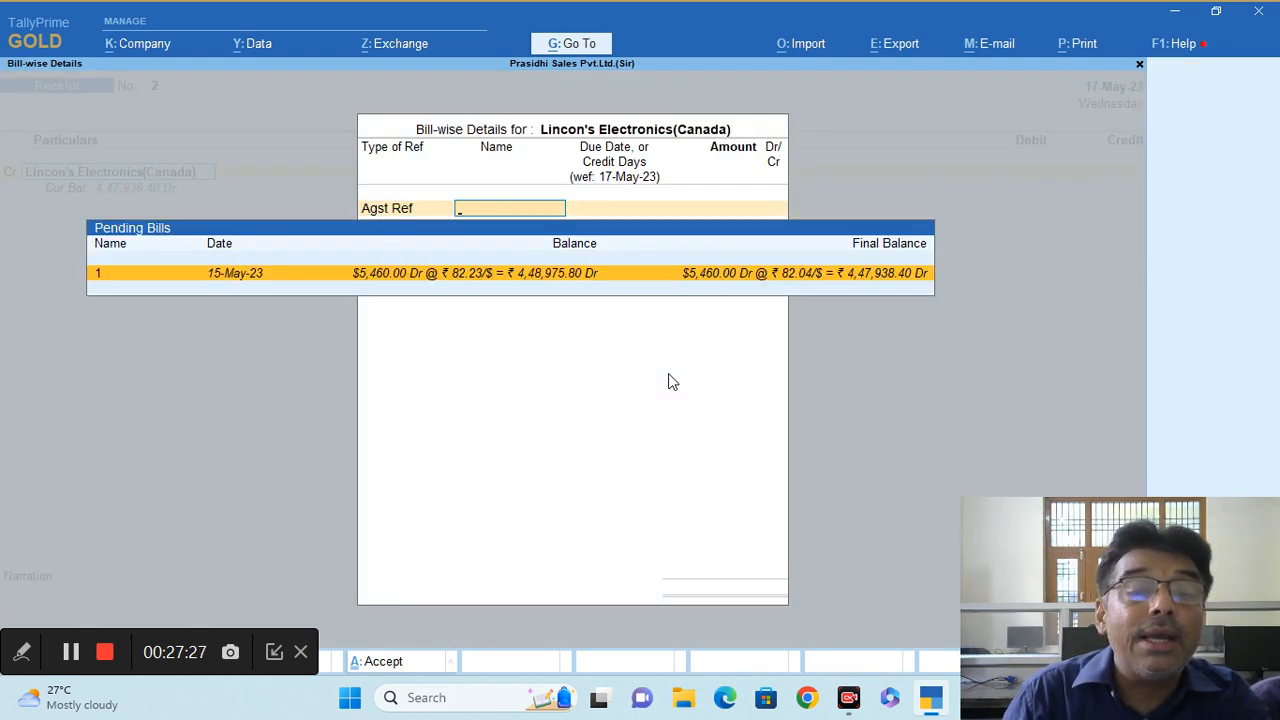
pyautogui.press('Return')
pyautogui.press('Return')
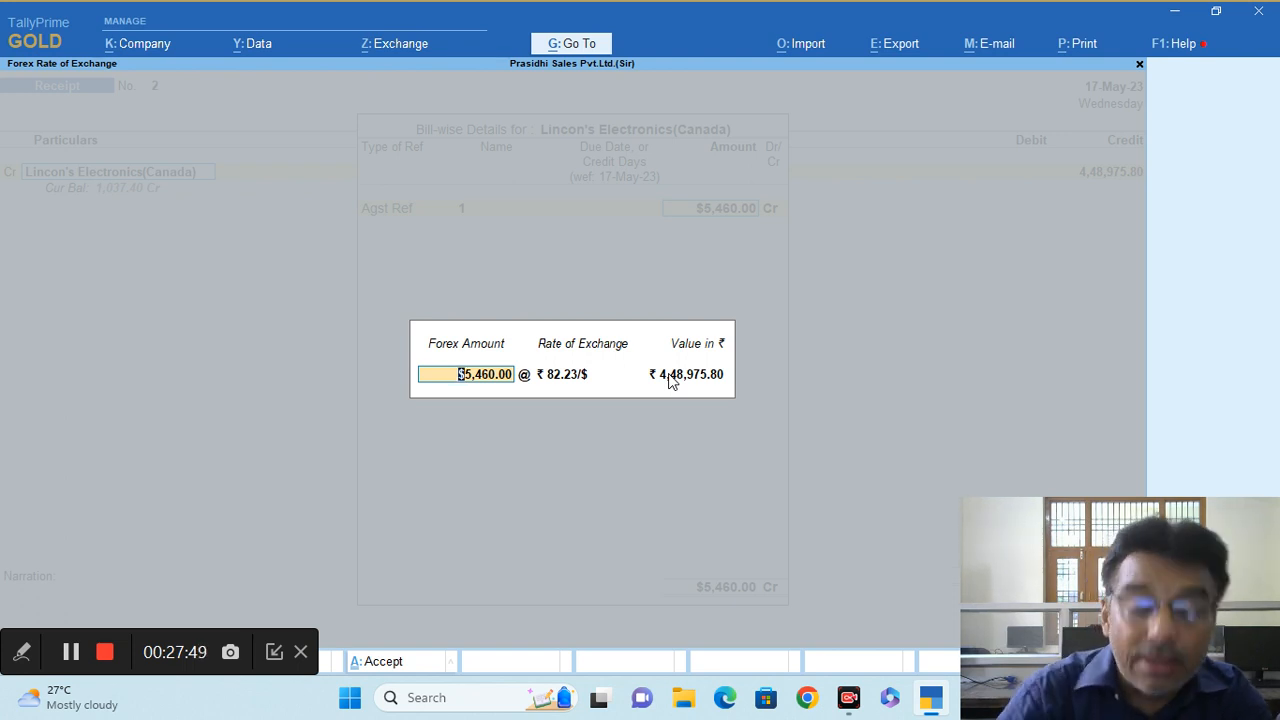
# Set the exchange rate for the credited amount to ₹ 82.25/$ and finish the bill-wise details.
pyautogui.press('Return')
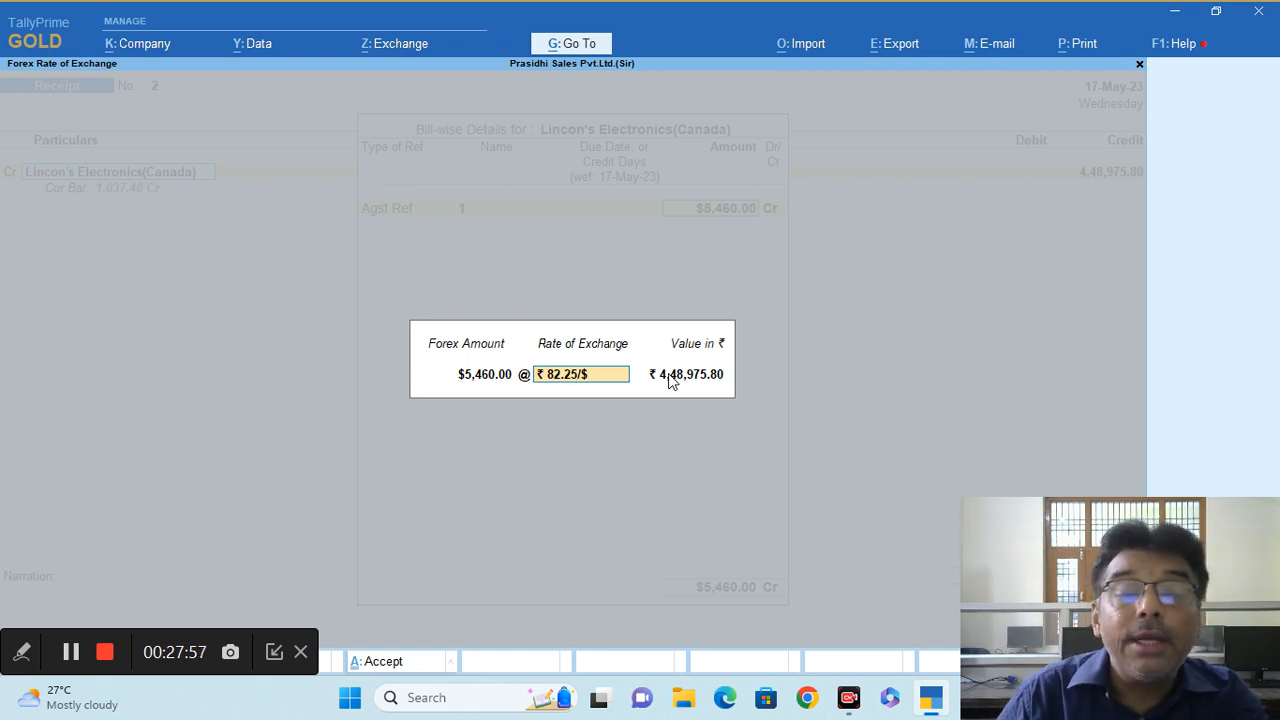
pyautogui.press('Return')
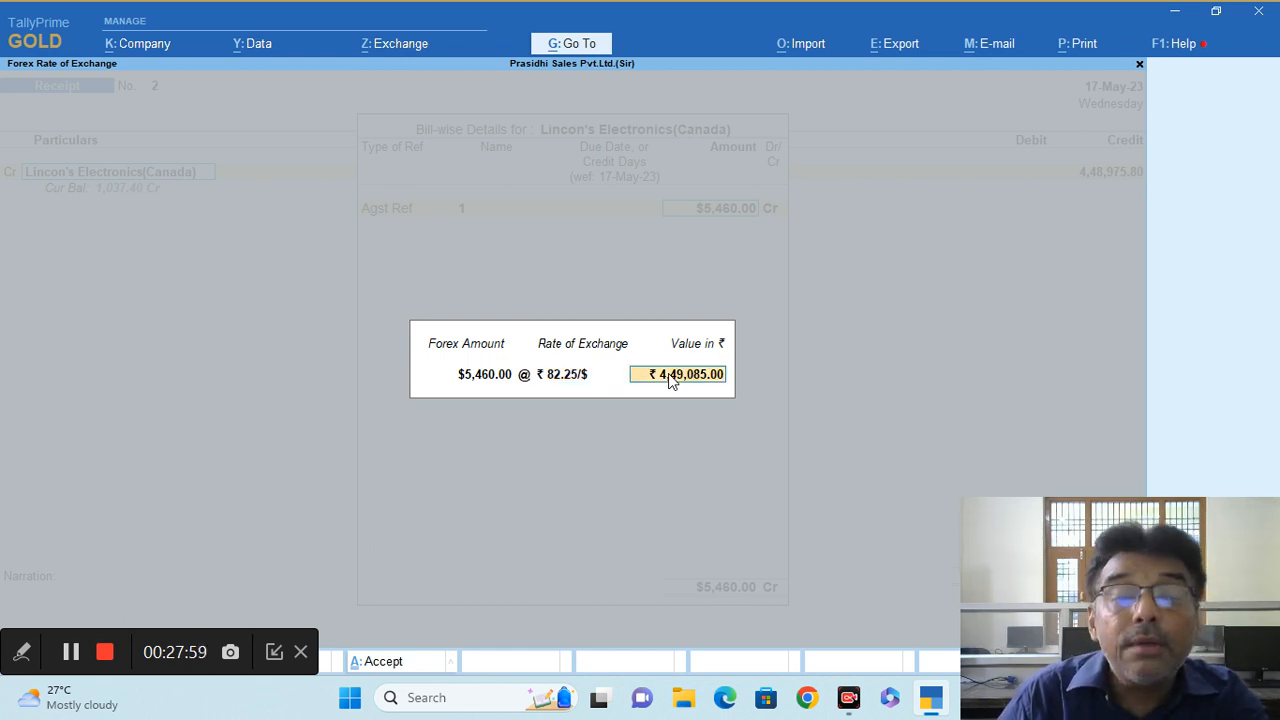
pyautogui.press('Return')
pyautogui.press('Return')
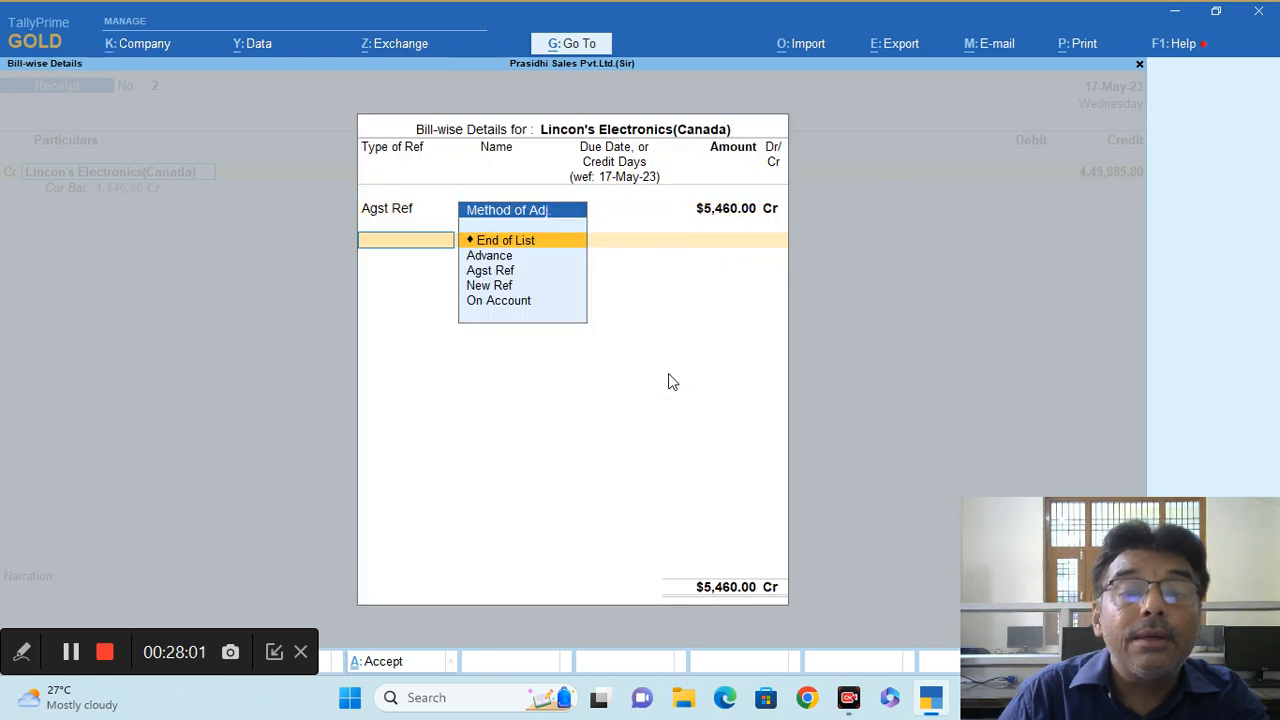
pyautogui.press('Return')
pyautogui.press('Return')
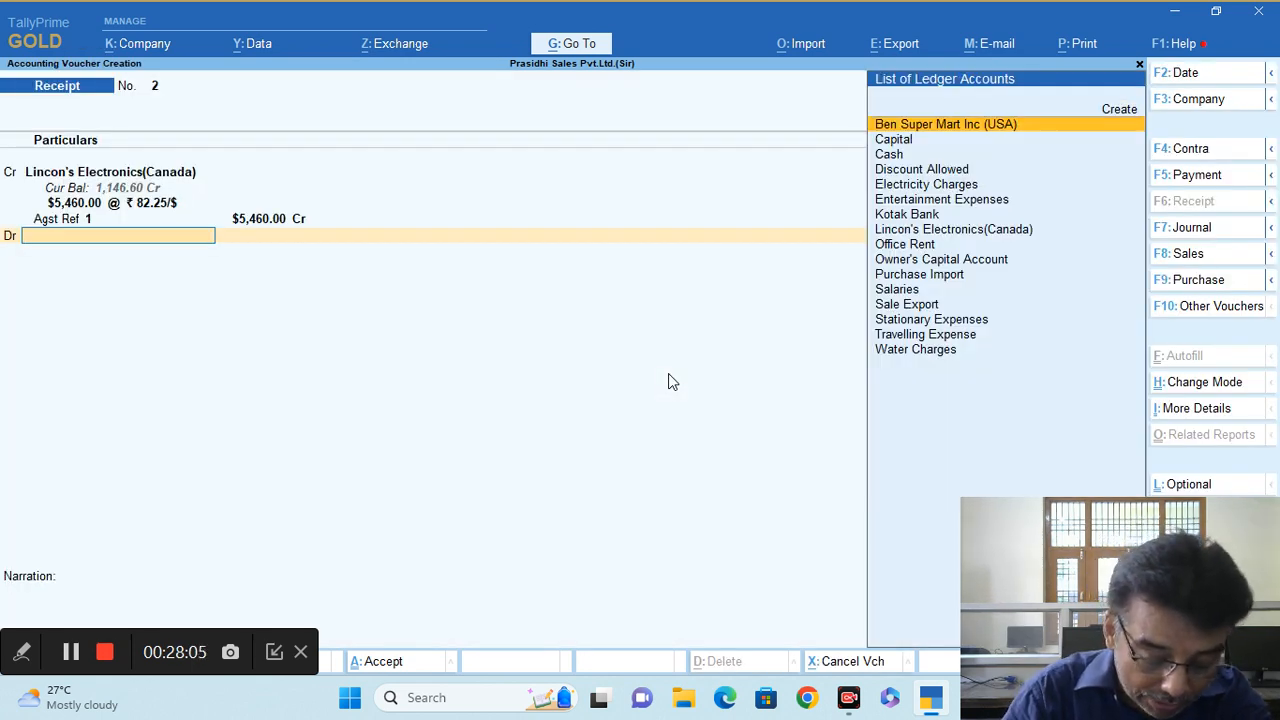
# Debit Kotak Bank in the receipt with $5,460.00 at ₹ 82.25/$.
pyautogui.write('Ko')
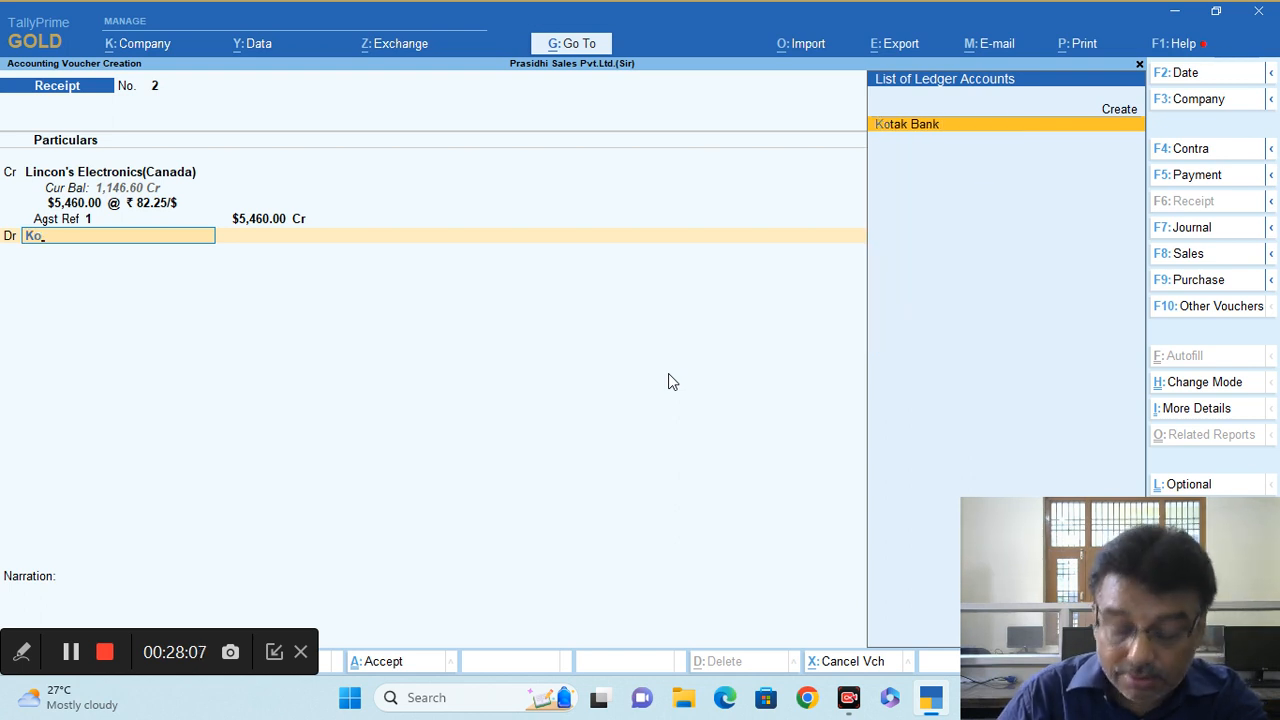
pyautogui.press('Return')
pyautogui.press('Return')
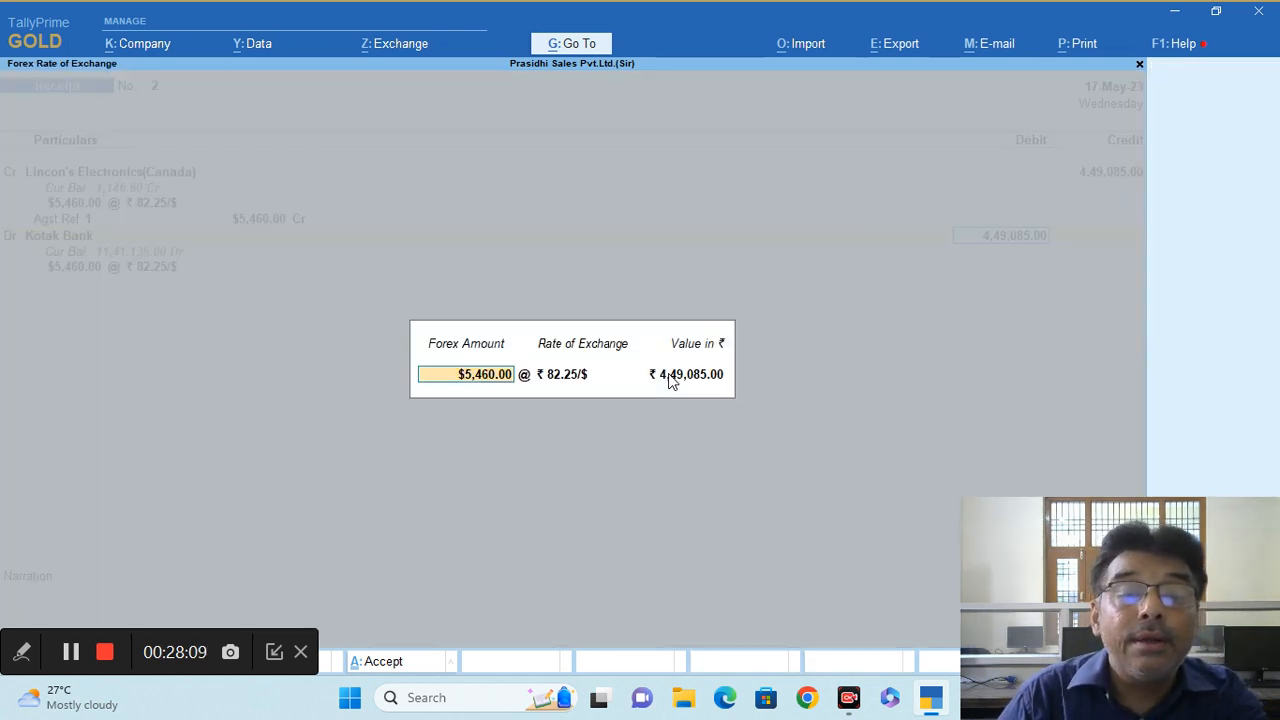
pyautogui.press('Return')
pyautogui.press('Return')
pyautogui.press('Return')
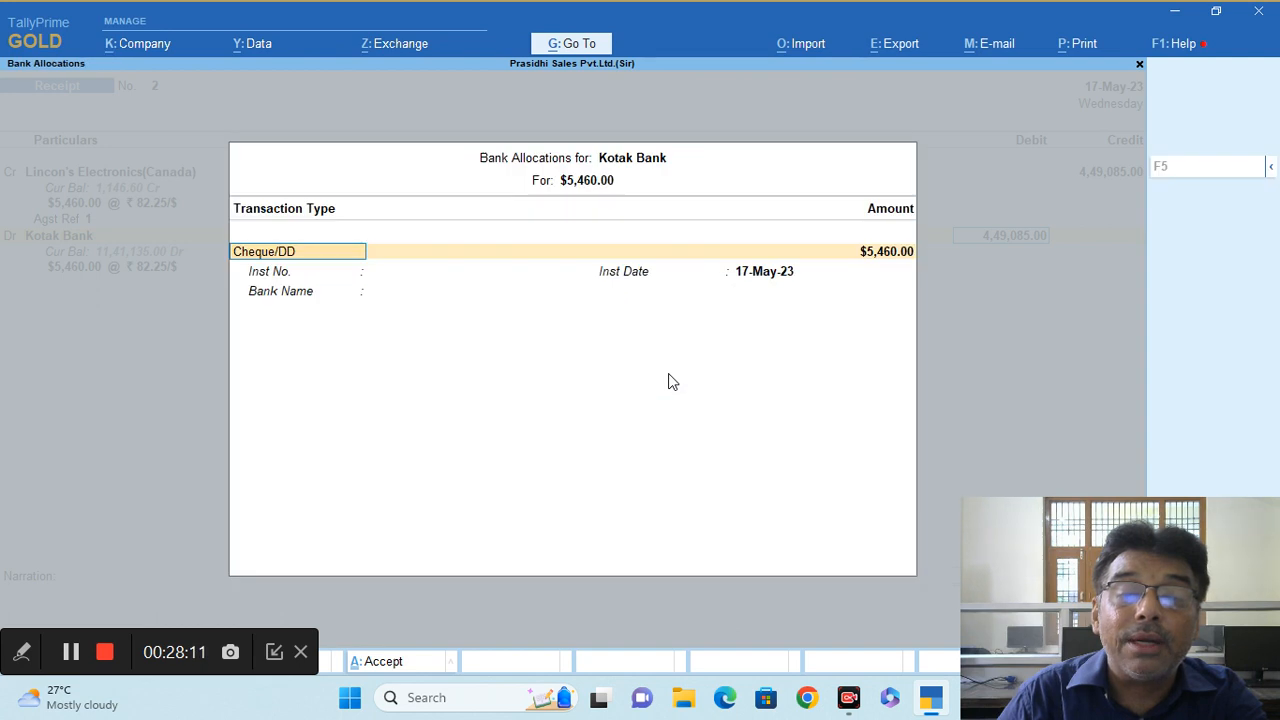
# Accept the Cheque/DD bank allocation with its instrument details left at their defaults and save the receipt voucher without a narration.
pyautogui.press('Return')
pyautogui.press('Return')
pyautogui.press('Return')
pyautogui.press('Return')
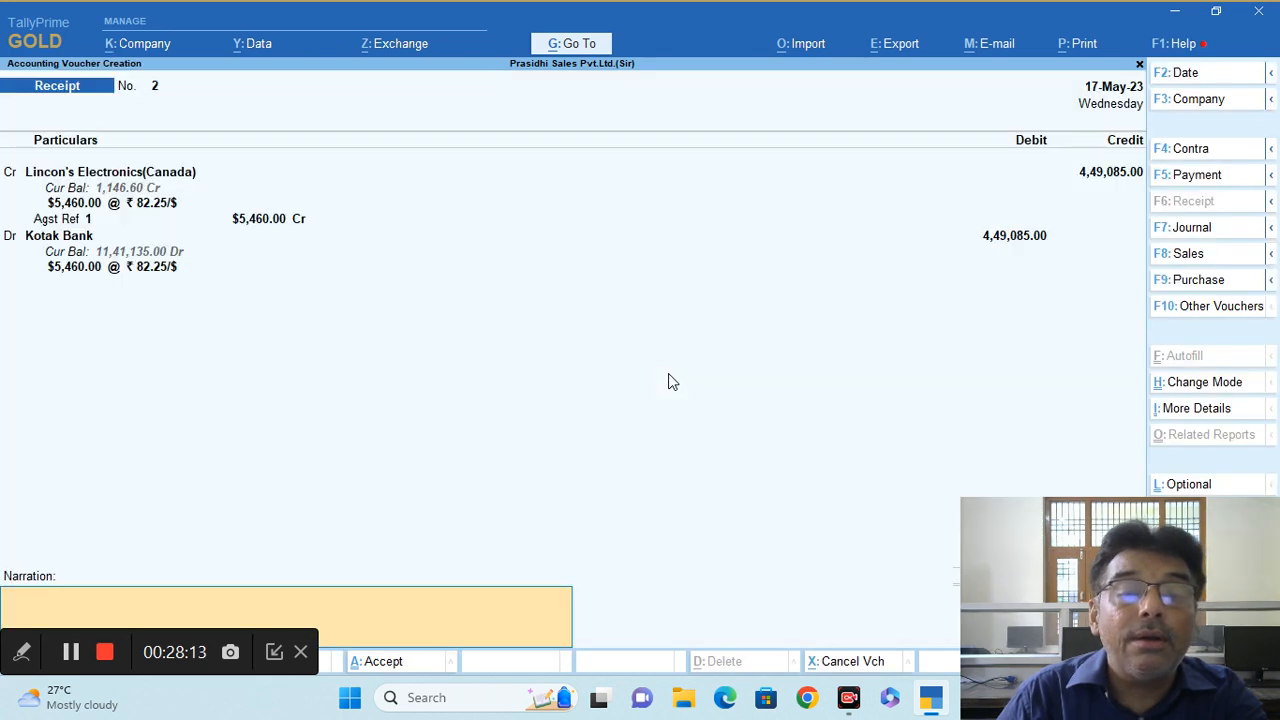
pyautogui.press('Return')
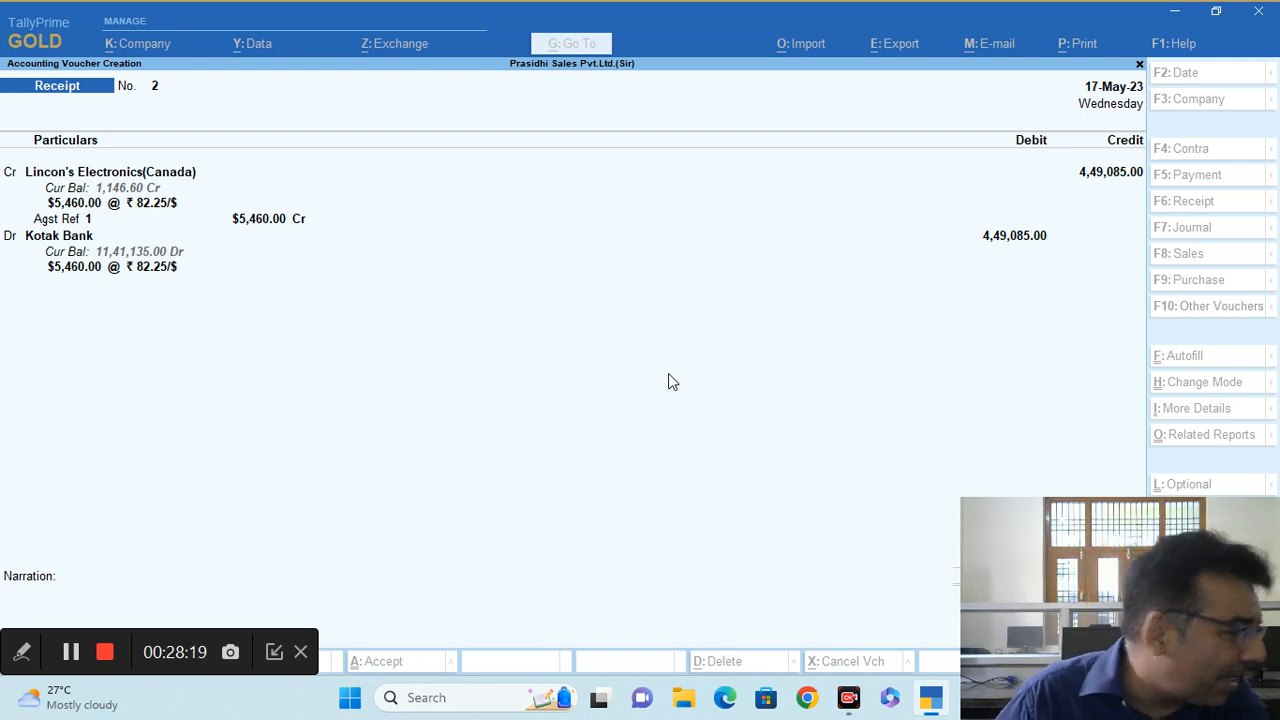
pyautogui.hotkey('ctrl', 'a')
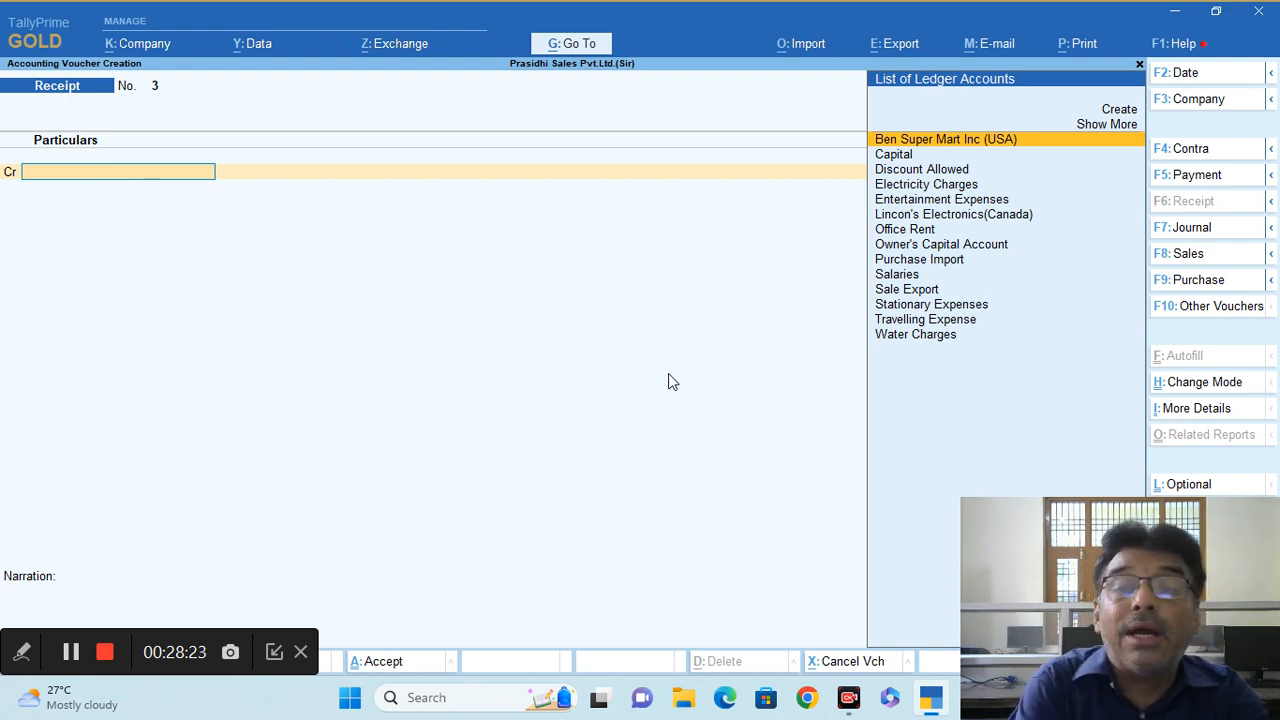
# Leave voucher entry and view the Balance Sheet in detailed form to check the unadjusted forex gain/loss.
pyautogui.press('Escape')
pyautogui.press('Return')
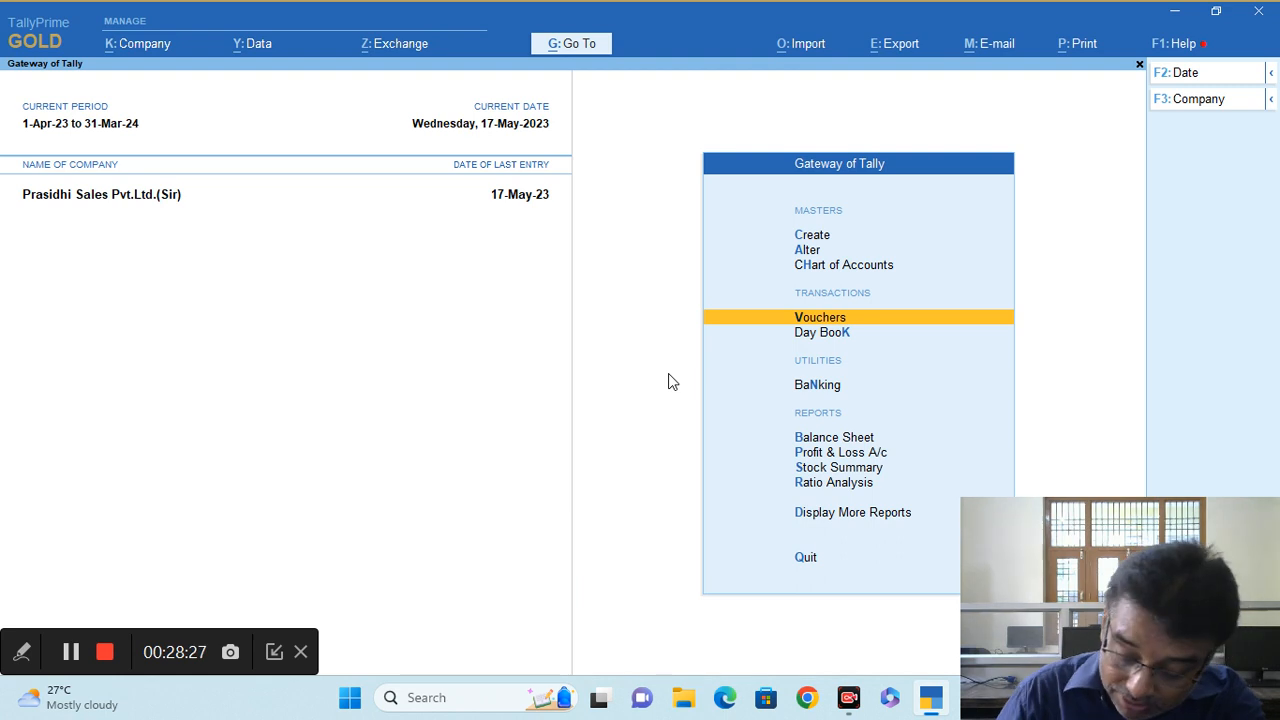
pyautogui.press('Down')
pyautogui.press('Down')
pyautogui.press('Down')
pyautogui.press('Down')
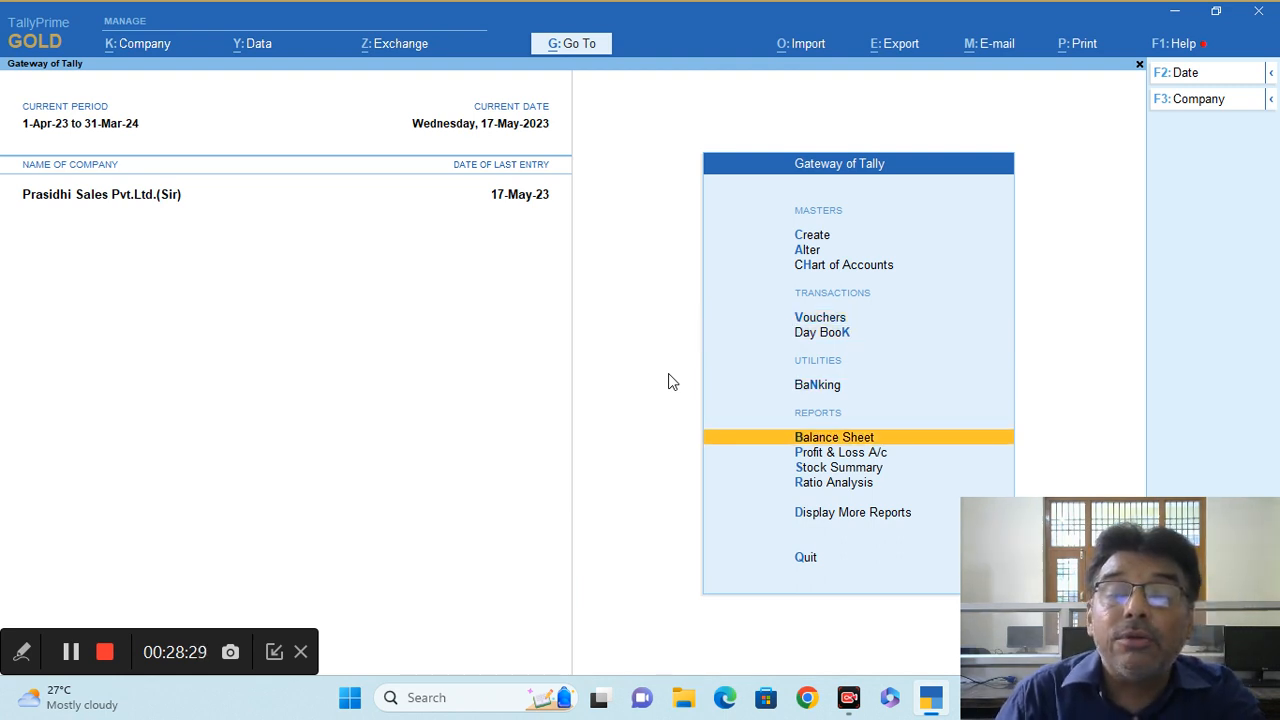
pyautogui.press('Up')
pyautogui.press('Return')
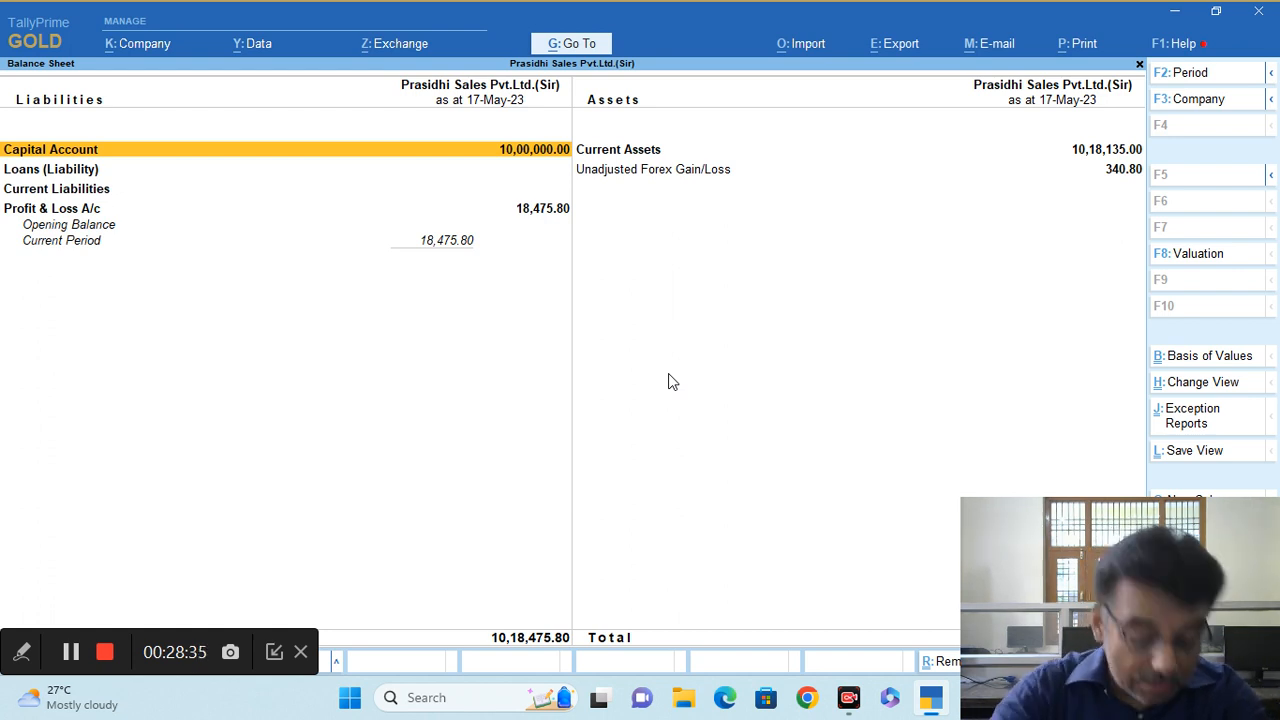
pyautogui.hotkey('alt', 'F5')
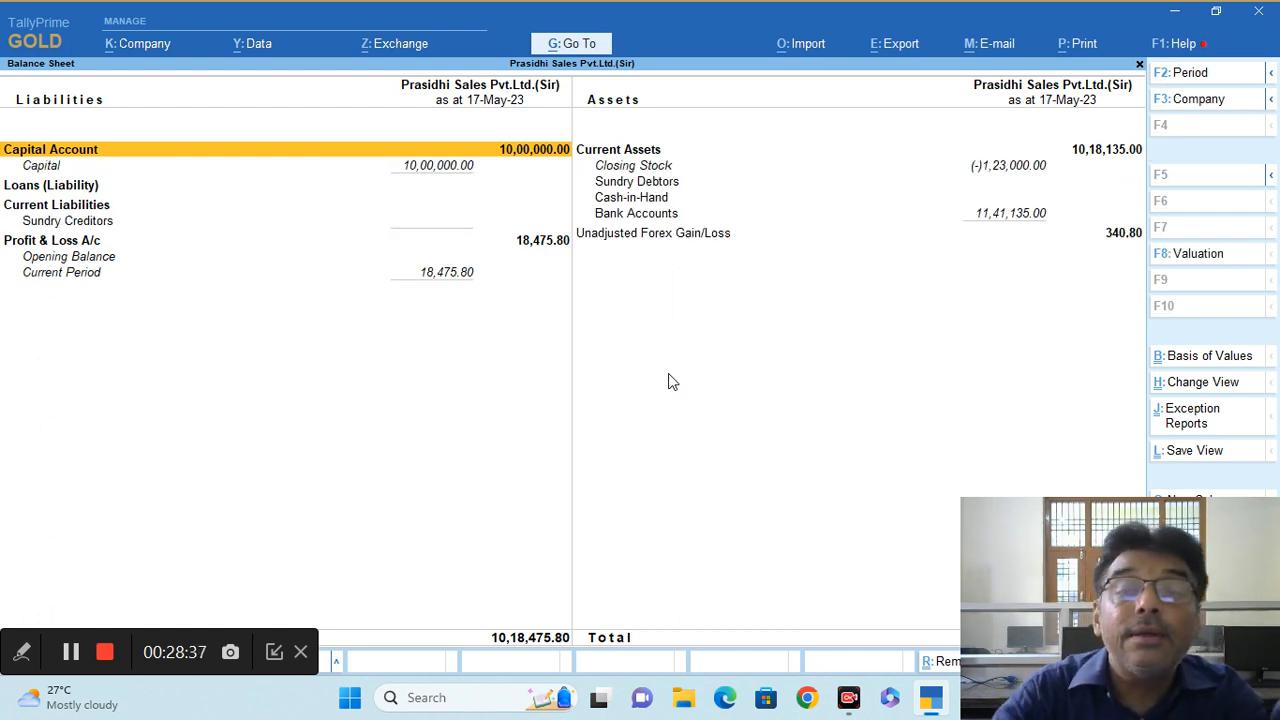
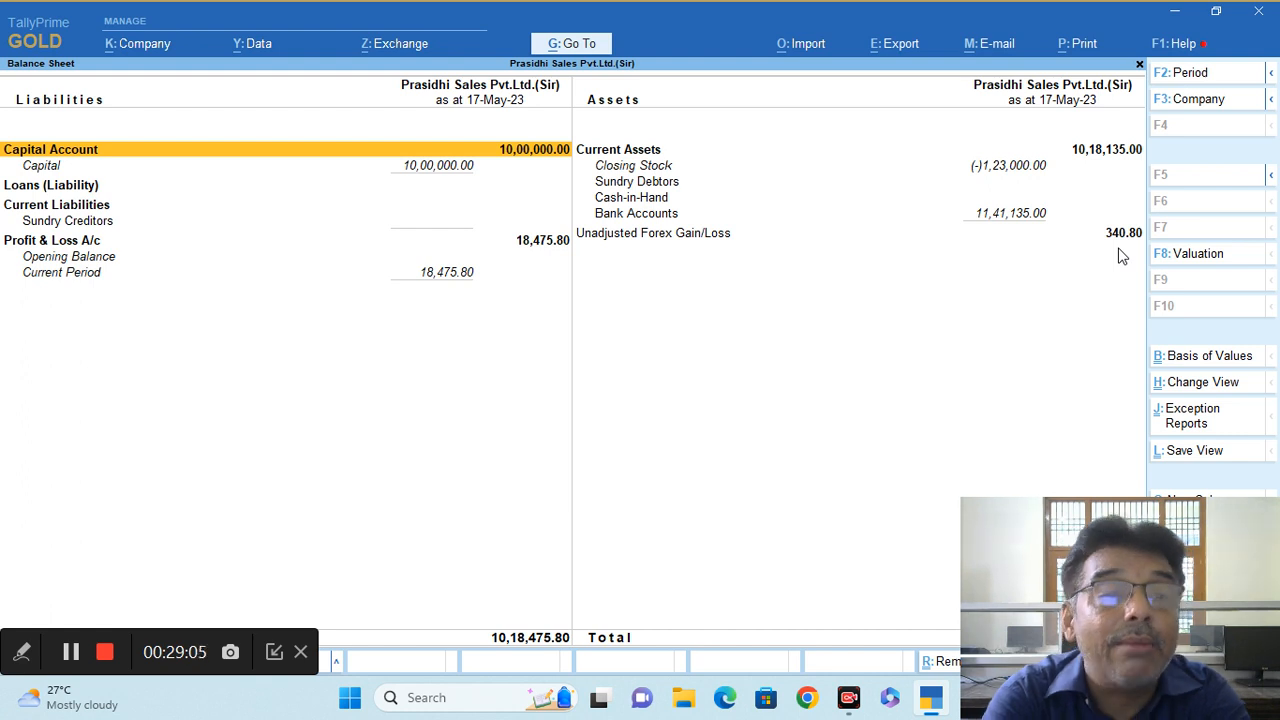
# Leave the Balance Sheet, open the Day Book and clear its From and To dates to list vouchers for the full period.
pyautogui.press('Escape')
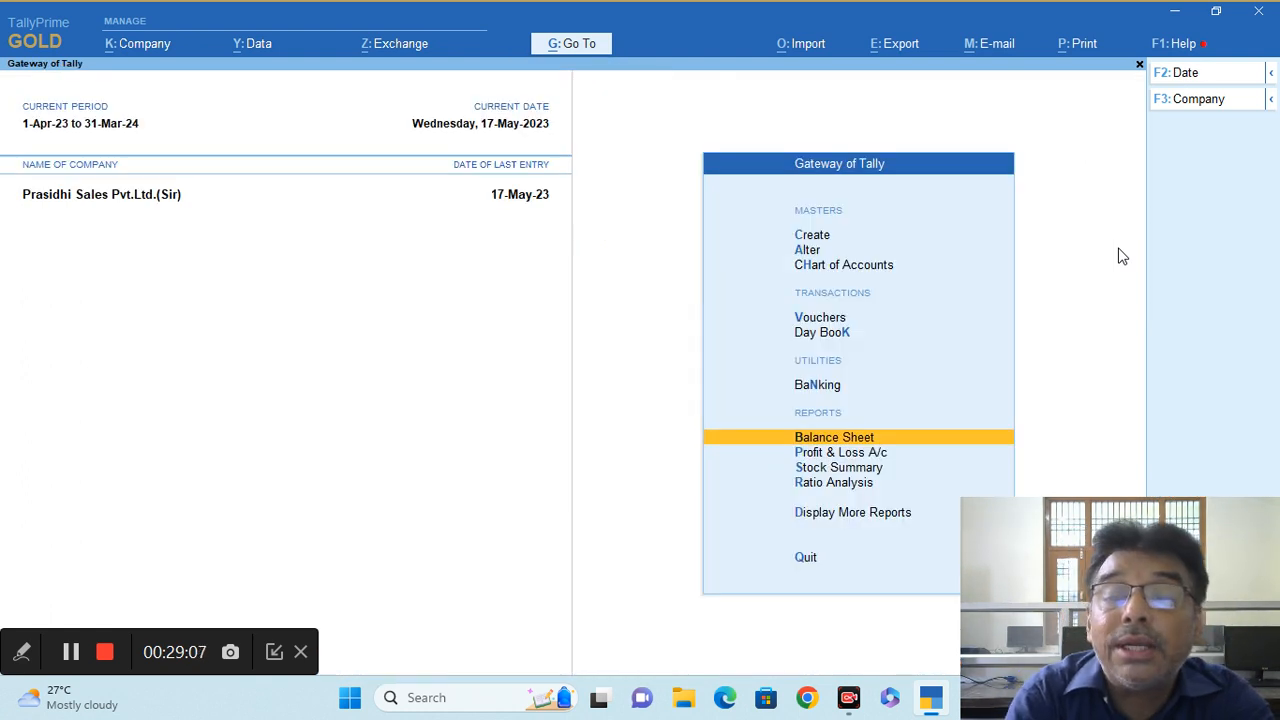
pyautogui.press('Up')
pyautogui.press('Up')
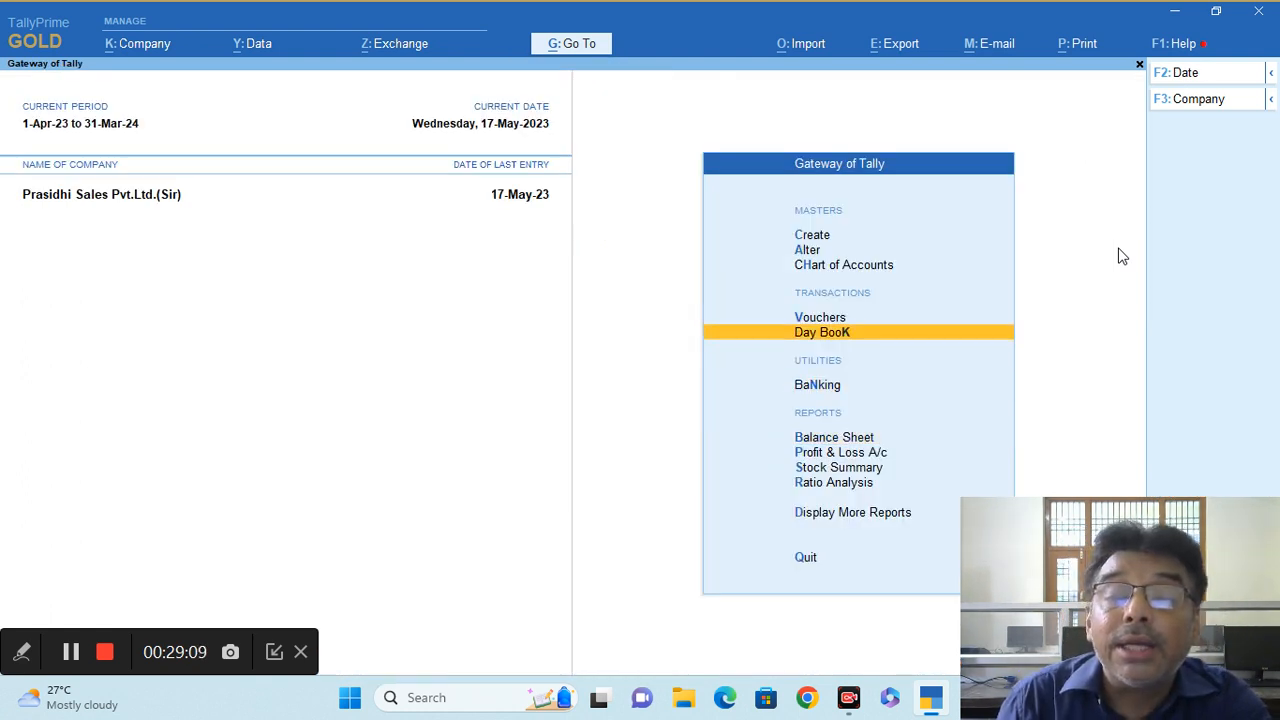
pyautogui.press('Return')
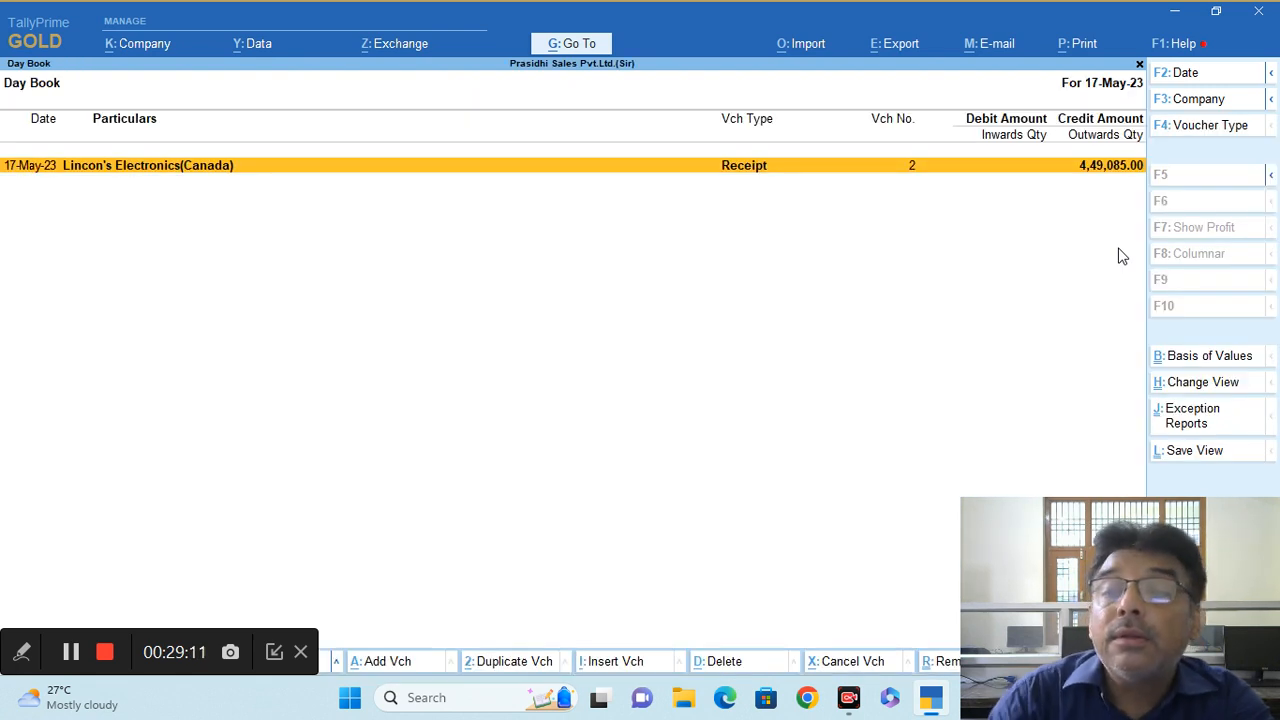
pyautogui.click(1271, 80)
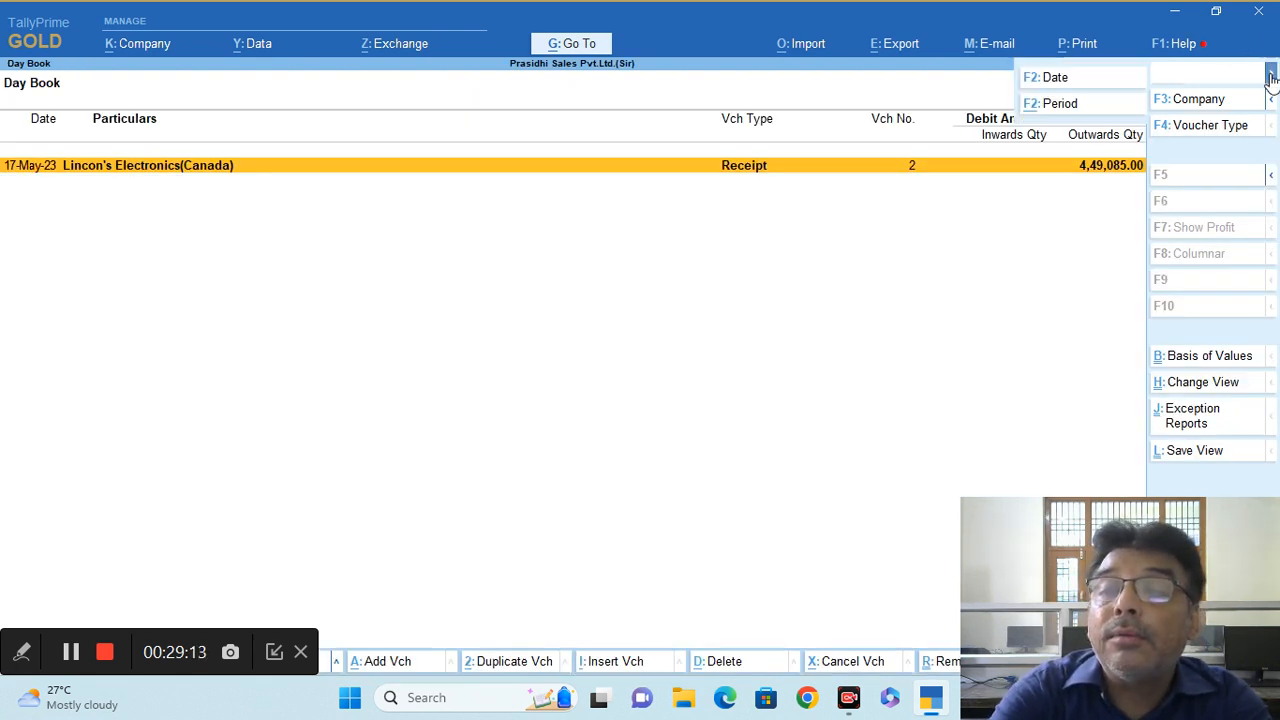
pyautogui.click(1068, 103)
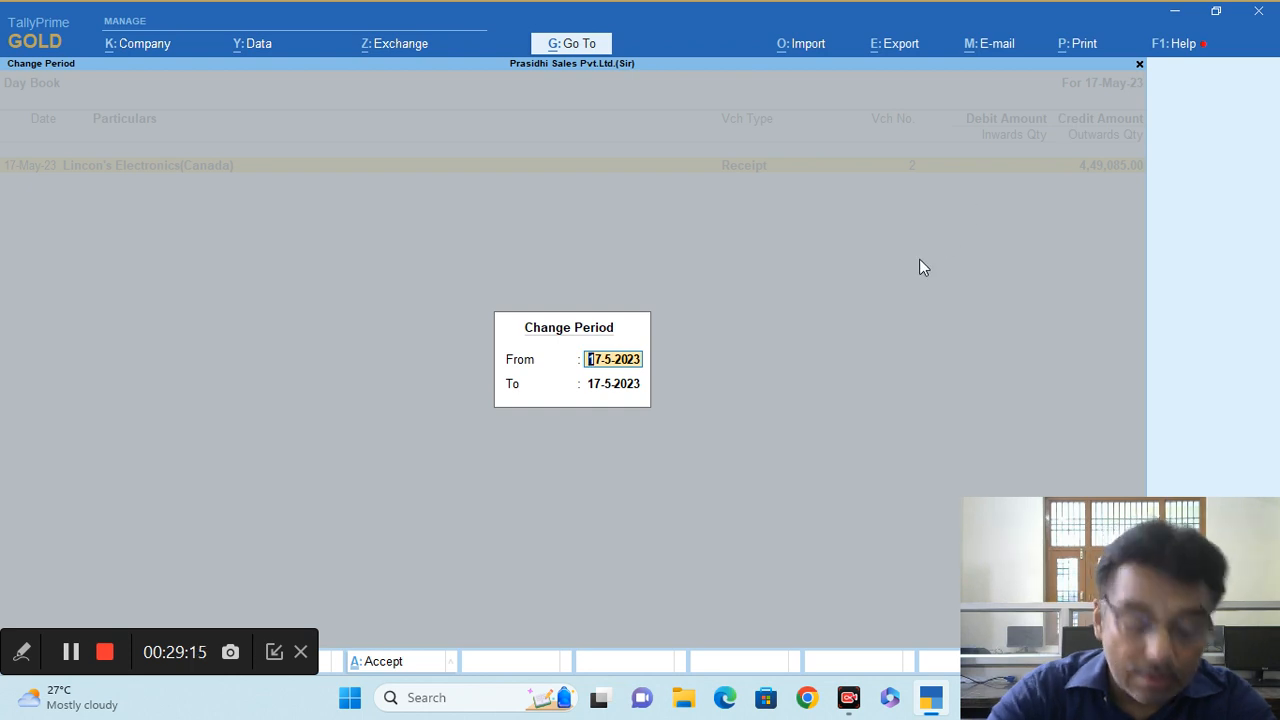
pyautogui.press('BackSpace')
pyautogui.press('Return')
pyautogui.press('BackSpace')
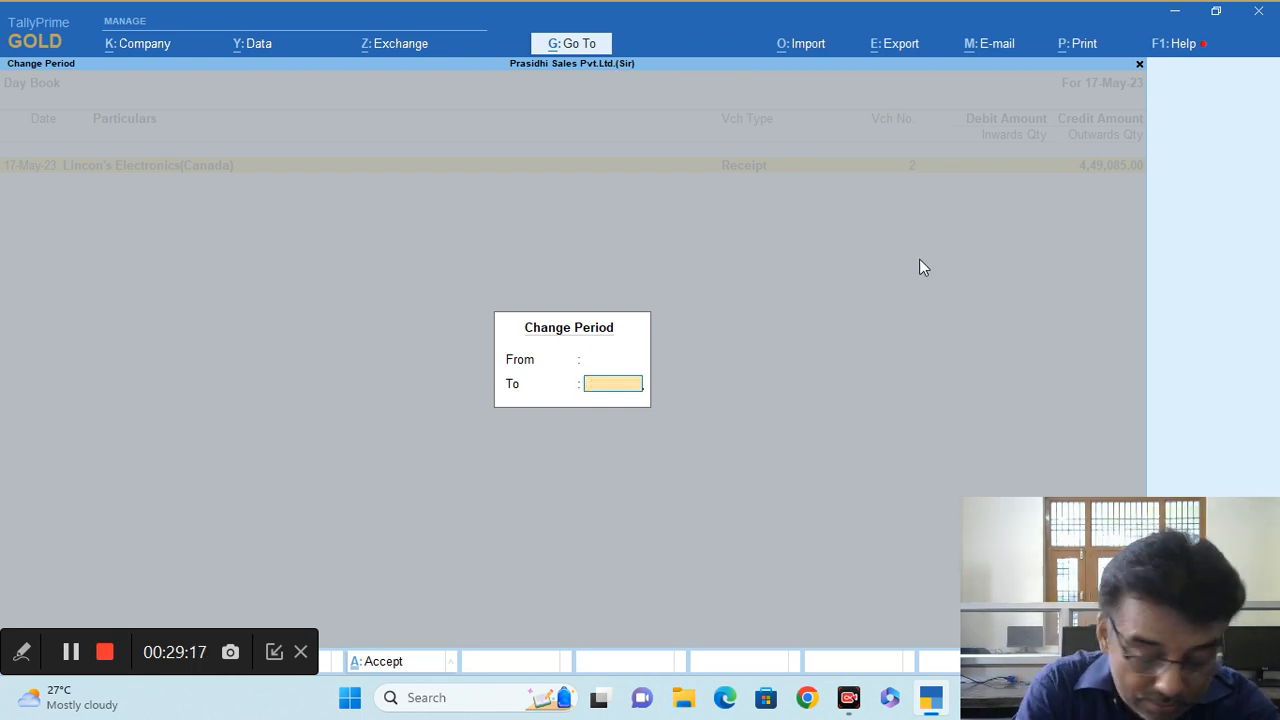
pyautogui.press('Return')
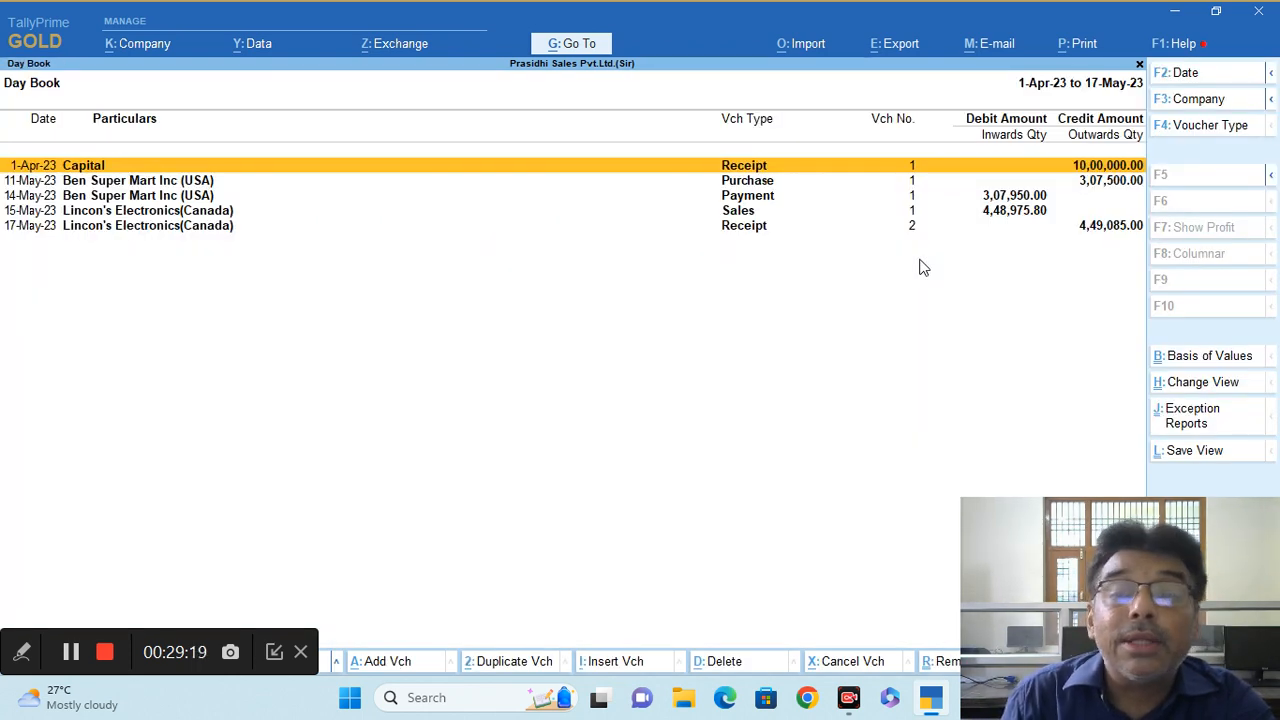
# Open the 15-May-23 sales voucher for Lincon's Electronics(Canada) and preview its printed invoice.
pyautogui.press('Down')
pyautogui.press('Down')
pyautogui.press('Down')
pyautogui.press('Return')
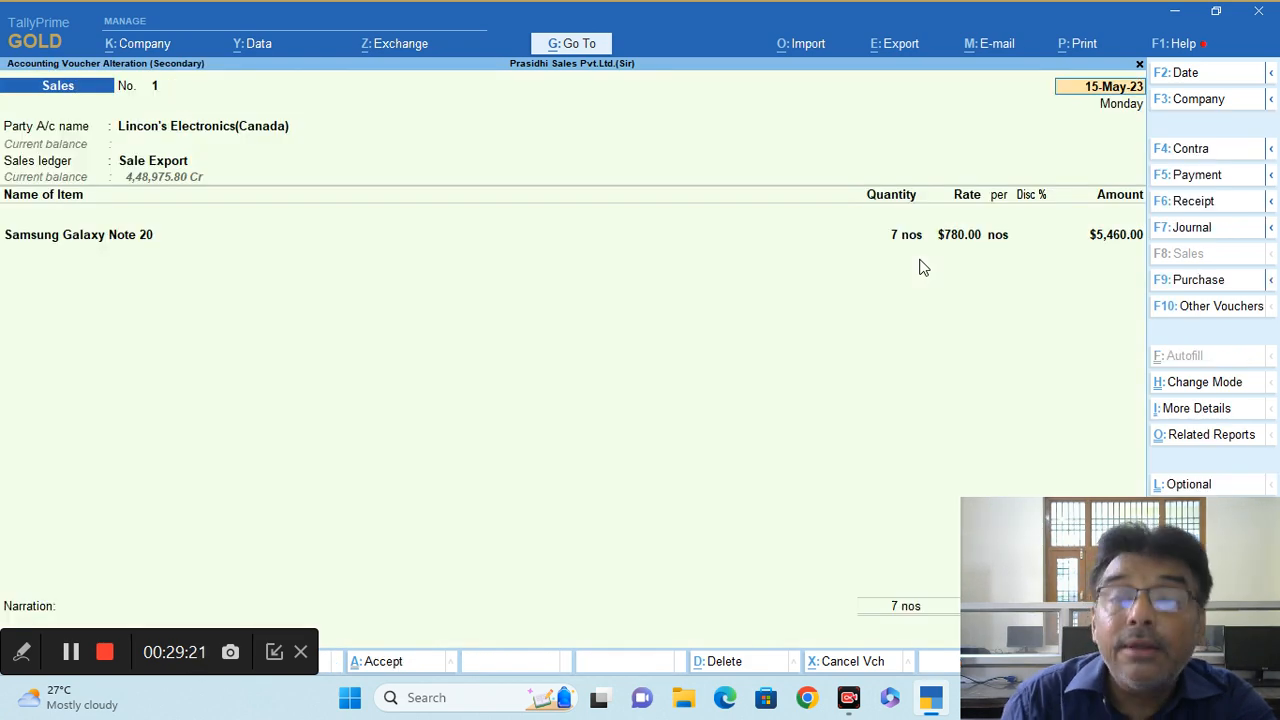
pyautogui.click(1086, 46)
pyautogui.click(1133, 113)
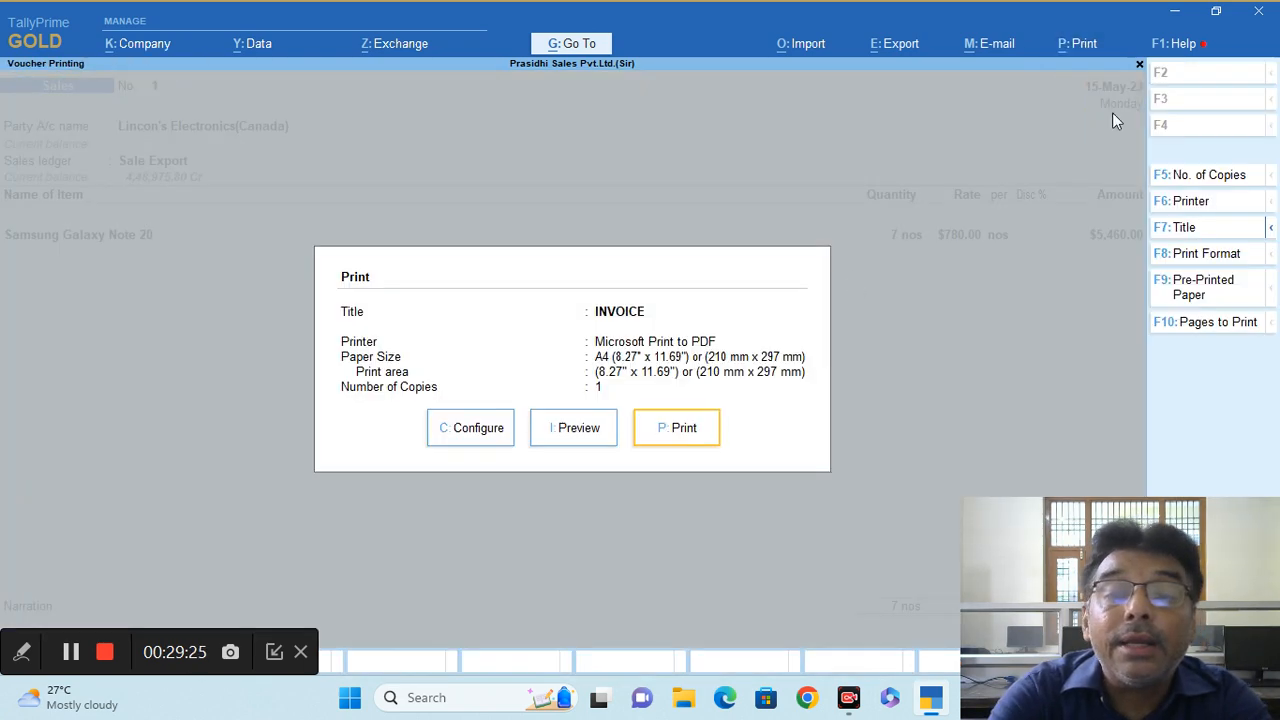
pyautogui.click(593, 451)
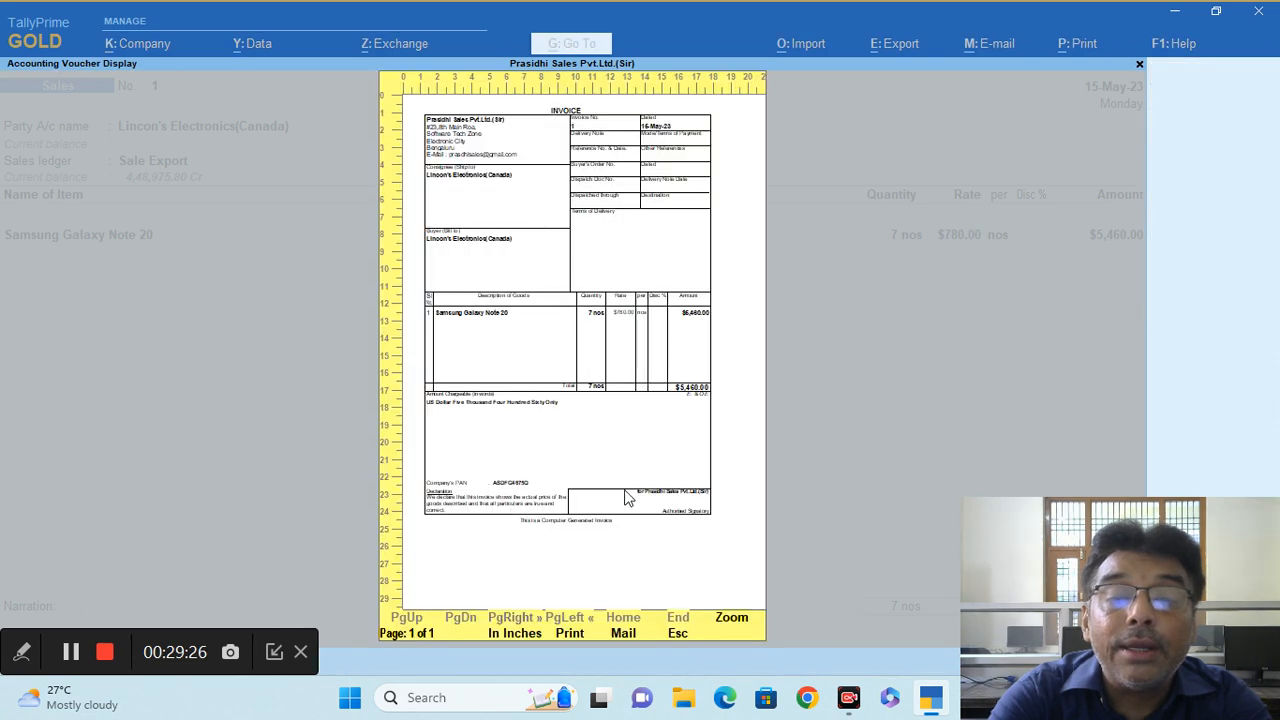
# Examine the enlarged invoice preview for its party, item, rate and dollar amount details, and close the preview.
pyautogui.click(731, 620)
pyautogui.scroll(-2, 740, 512)
pyautogui.scroll(-5, 740, 512)
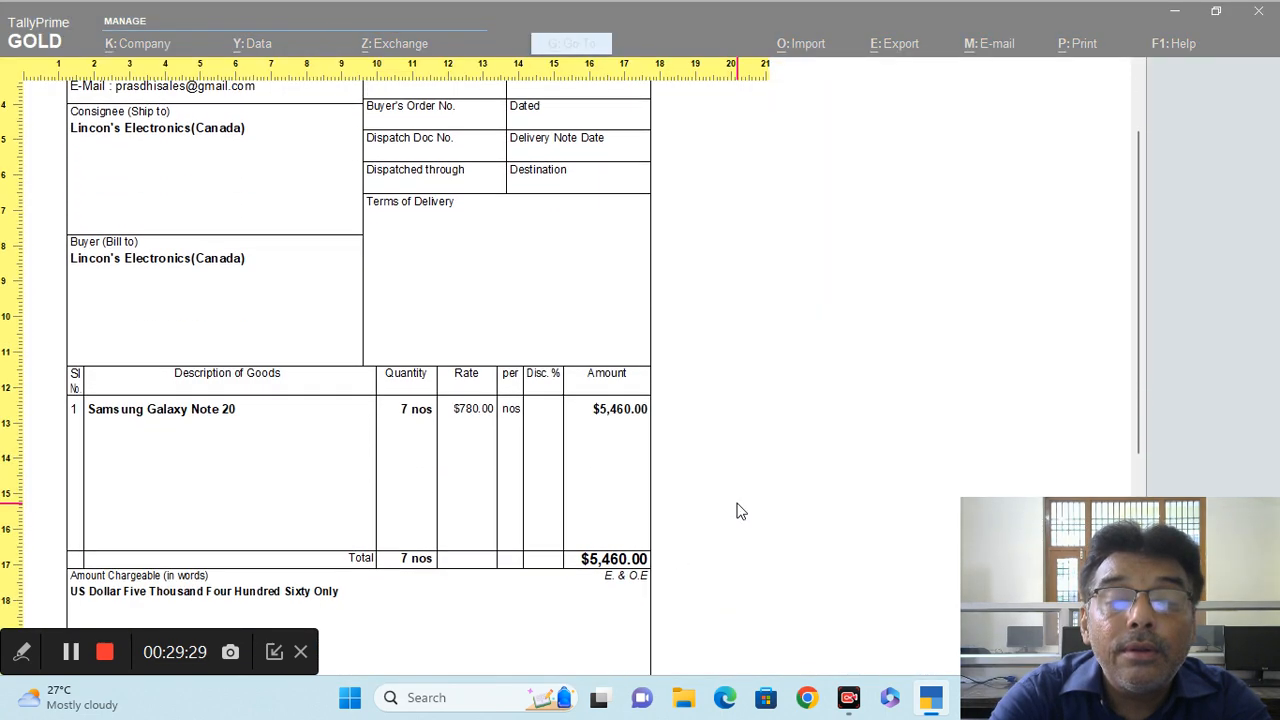
pyautogui.scroll(-1, 740, 512)
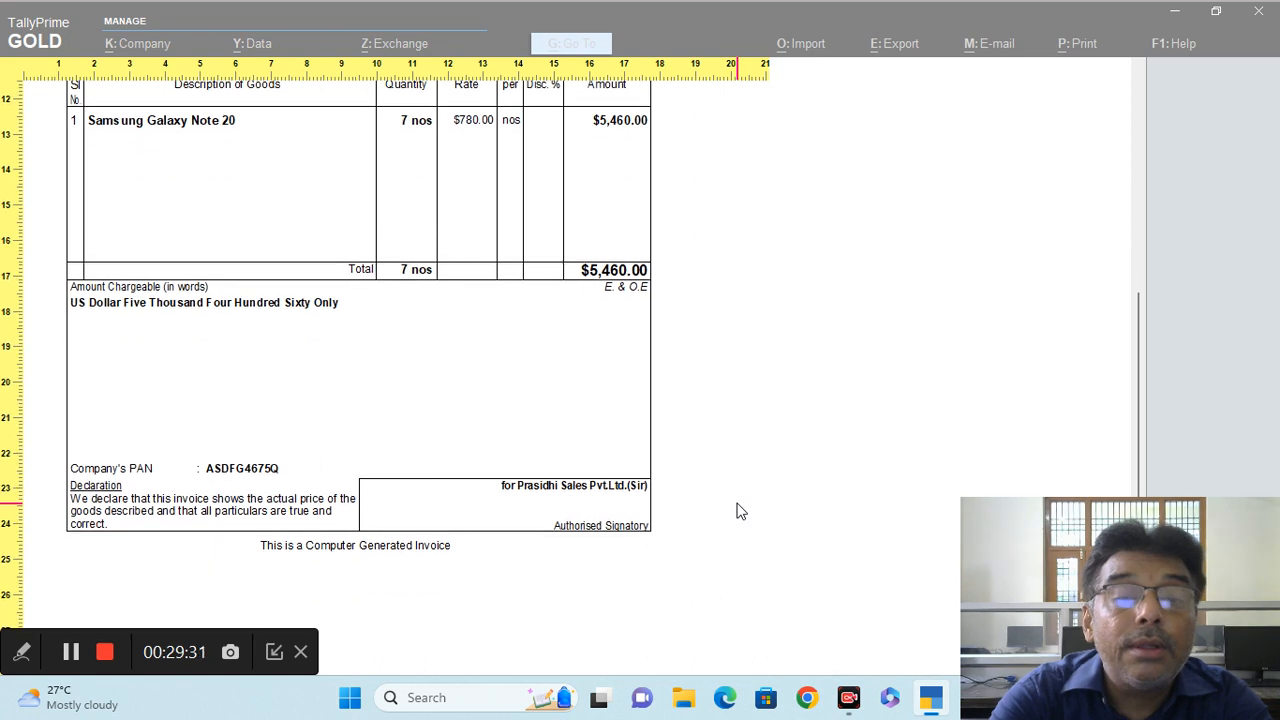
pyautogui.scroll(5, 748, 445)
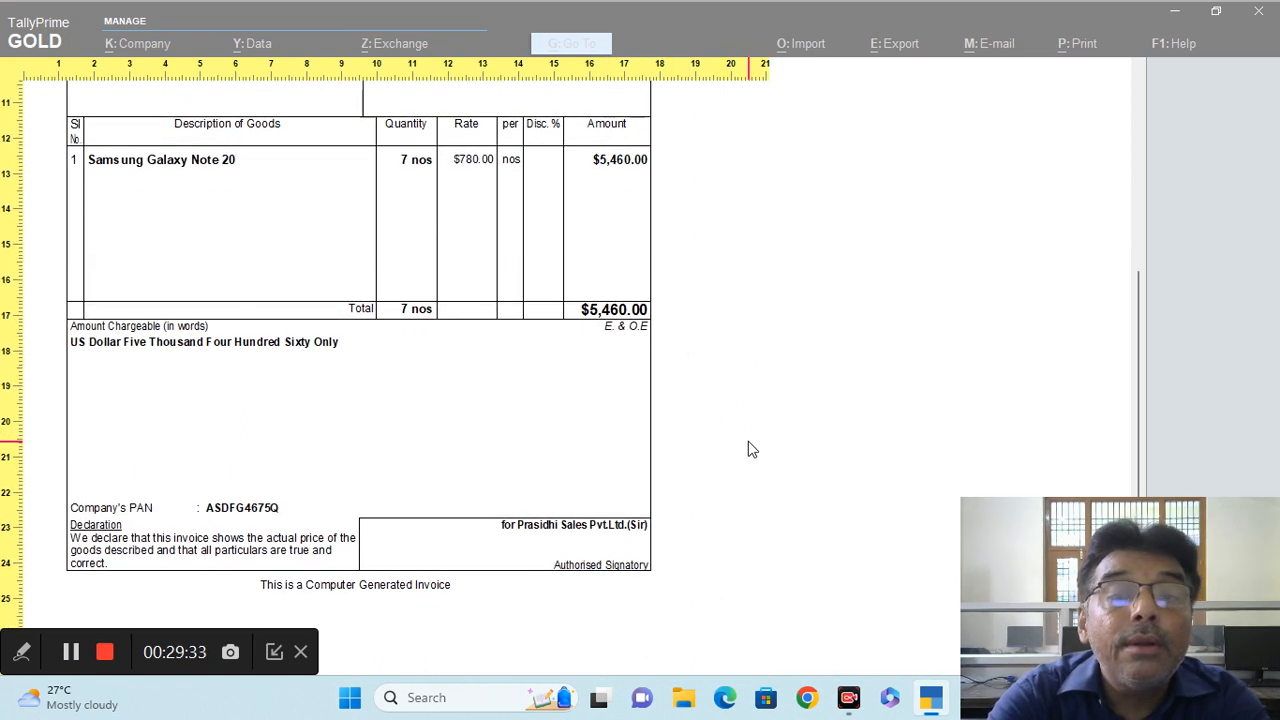
pyautogui.scroll(1, 752, 447)
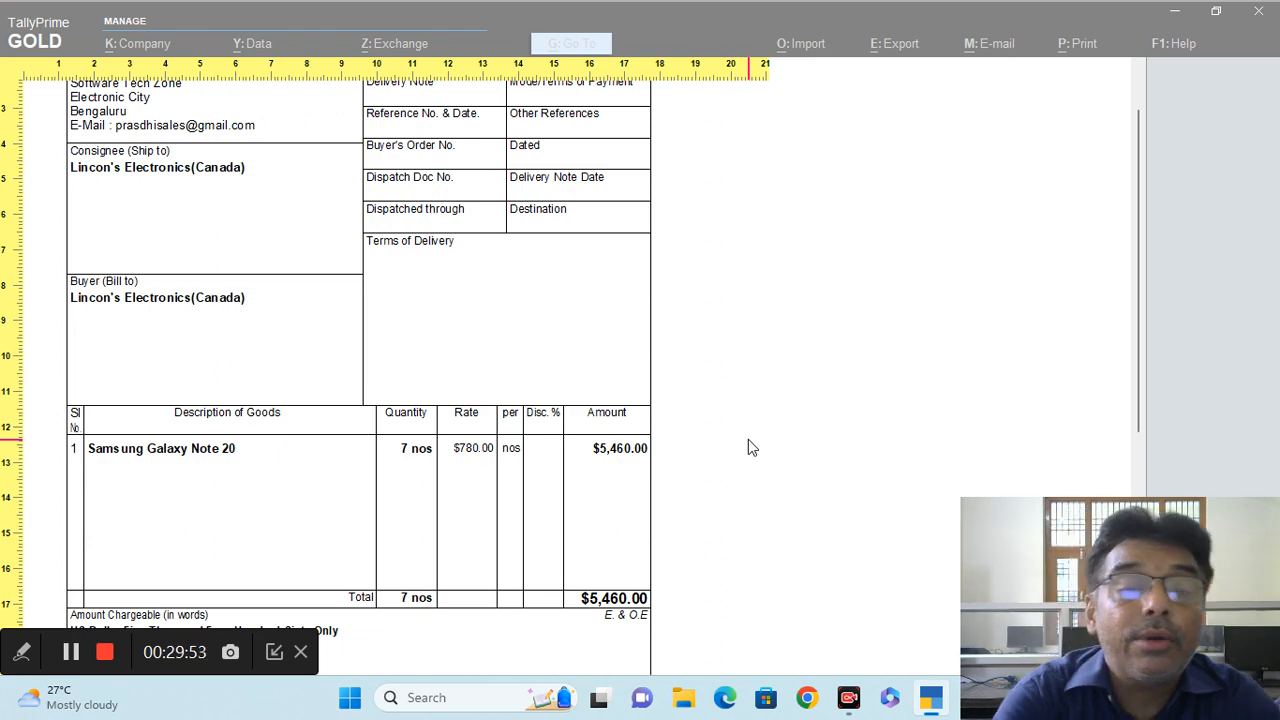
pyautogui.hotkey('alt', 'z')
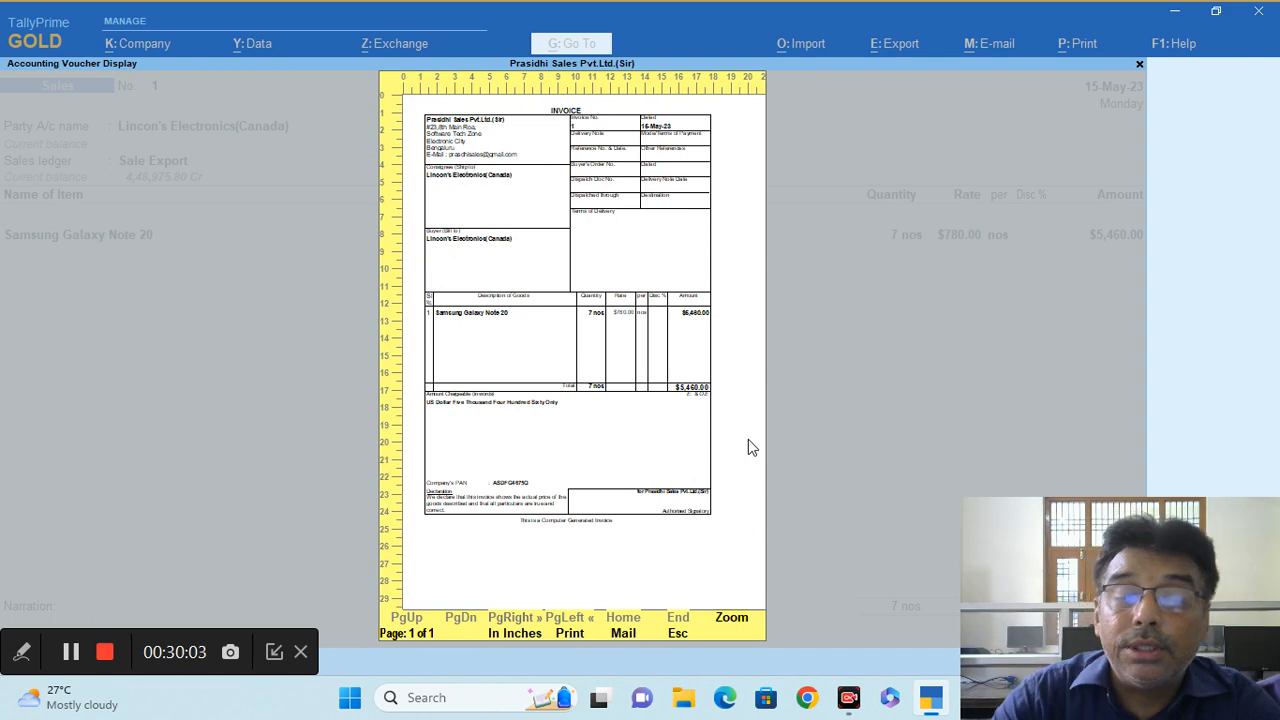
pyautogui.press('Escape')
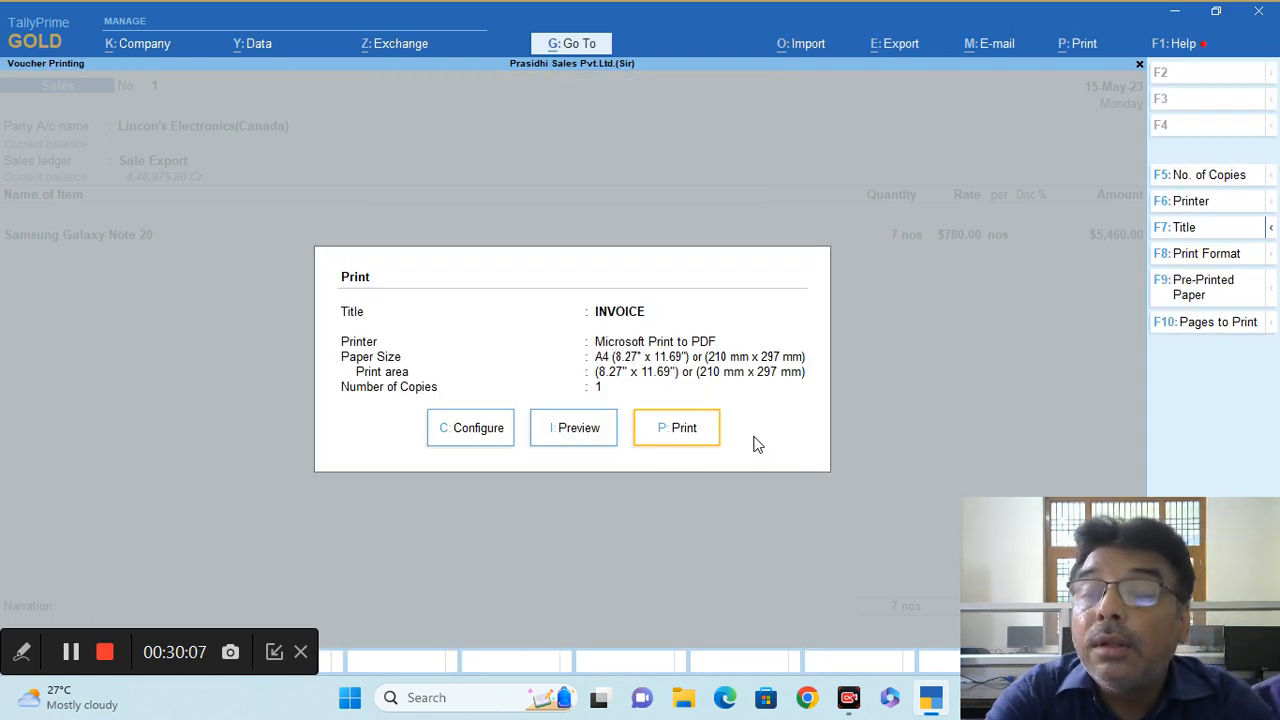
# Expand the invoice's print configuration to show more options, look through the list for currency-related settings, and return to the voucher.
pyautogui.click(480, 432)
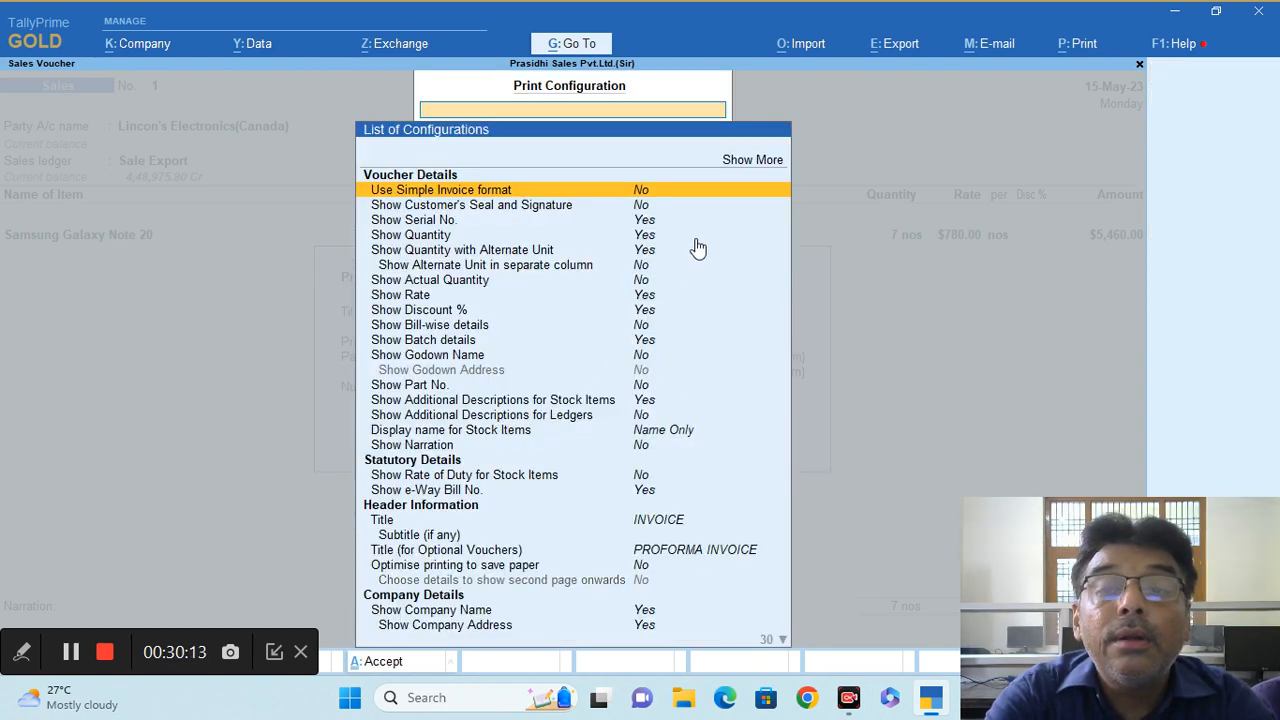
pyautogui.click(745, 162)
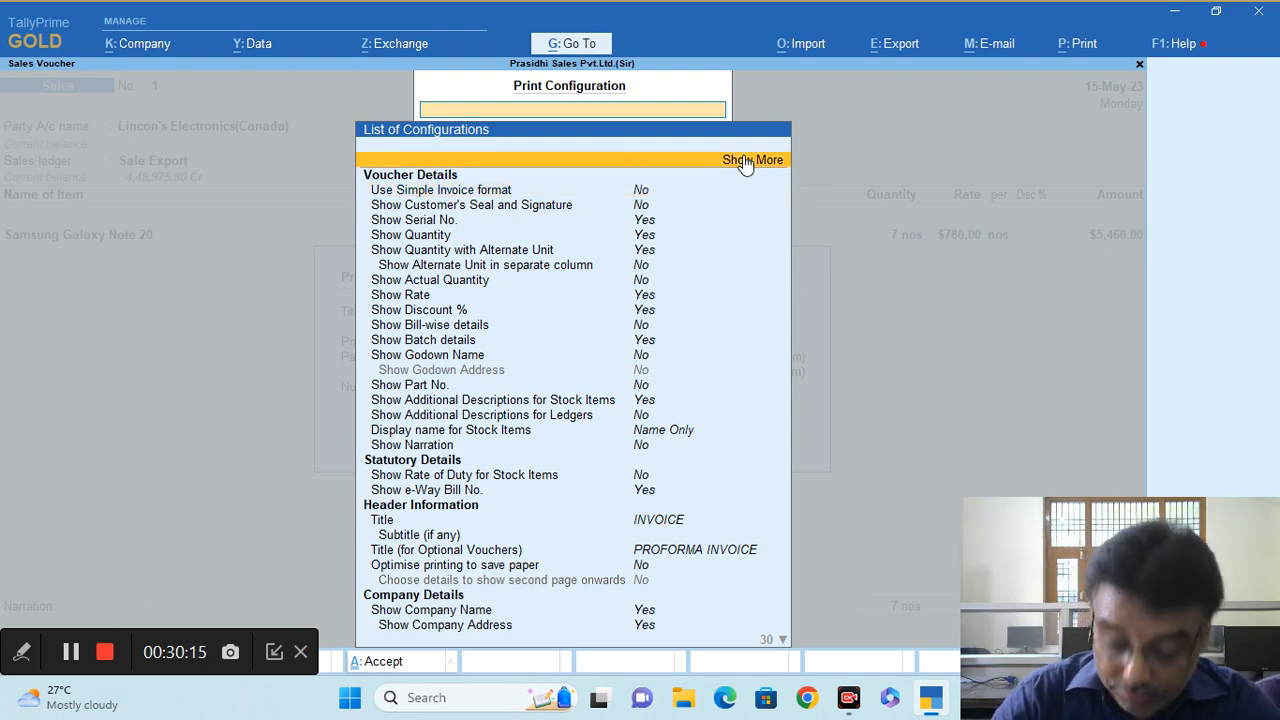
pyautogui.click(745, 162)
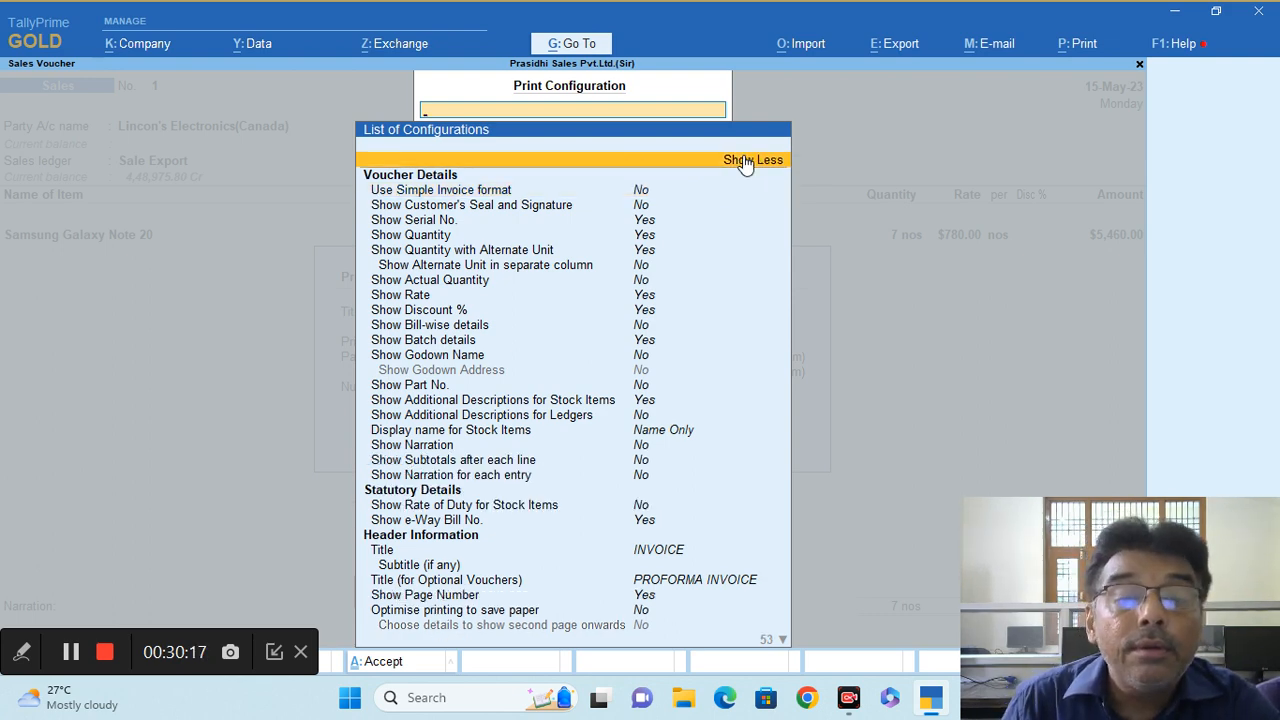
pyautogui.press('Down')
pyautogui.press('Down')
pyautogui.press('Down')
pyautogui.press('Down')
pyautogui.press('Down')
pyautogui.press('Down')
pyautogui.press('Down')
pyautogui.press('Down')
pyautogui.press('Down')
pyautogui.press('Down')
pyautogui.press('Down')
pyautogui.press('Down')
pyautogui.press('Down')
pyautogui.press('Down')
pyautogui.press('Down')
pyautogui.press('Down')
pyautogui.press('Down')
pyautogui.press('Down')
pyautogui.press('Down')
pyautogui.press('Down')
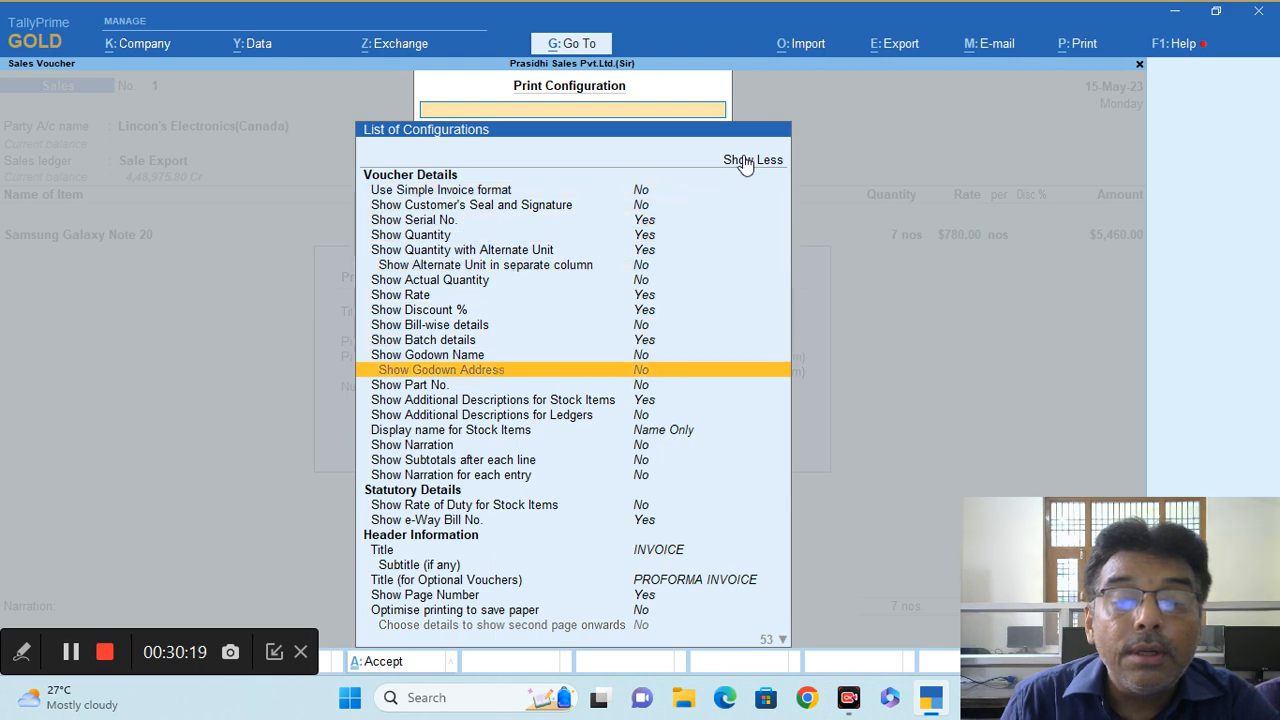
pyautogui.press('Down')
pyautogui.press('Down')
pyautogui.press('Down')
pyautogui.press('Down')
pyautogui.press('Down')
pyautogui.press('Down')
pyautogui.press('Down')
pyautogui.press('Down')
pyautogui.press('Down')
pyautogui.press('Down')
pyautogui.press('Down')
pyautogui.press('Down')
pyautogui.press('Down')
pyautogui.press('Down')
pyautogui.press('Down')
pyautogui.press('Down')
pyautogui.press('Down')
pyautogui.press('Down')
pyautogui.press('Down')
pyautogui.press('Down')
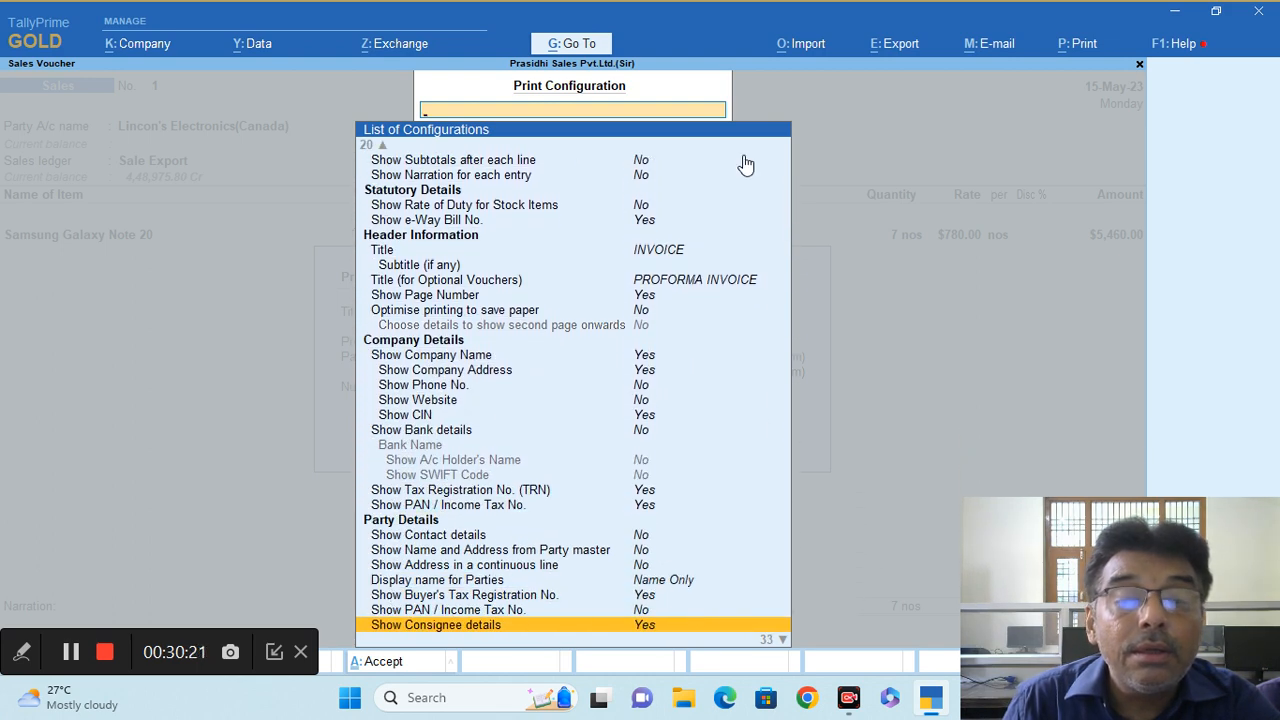
pyautogui.press('Down')
pyautogui.press('Down')
pyautogui.press('Escape')
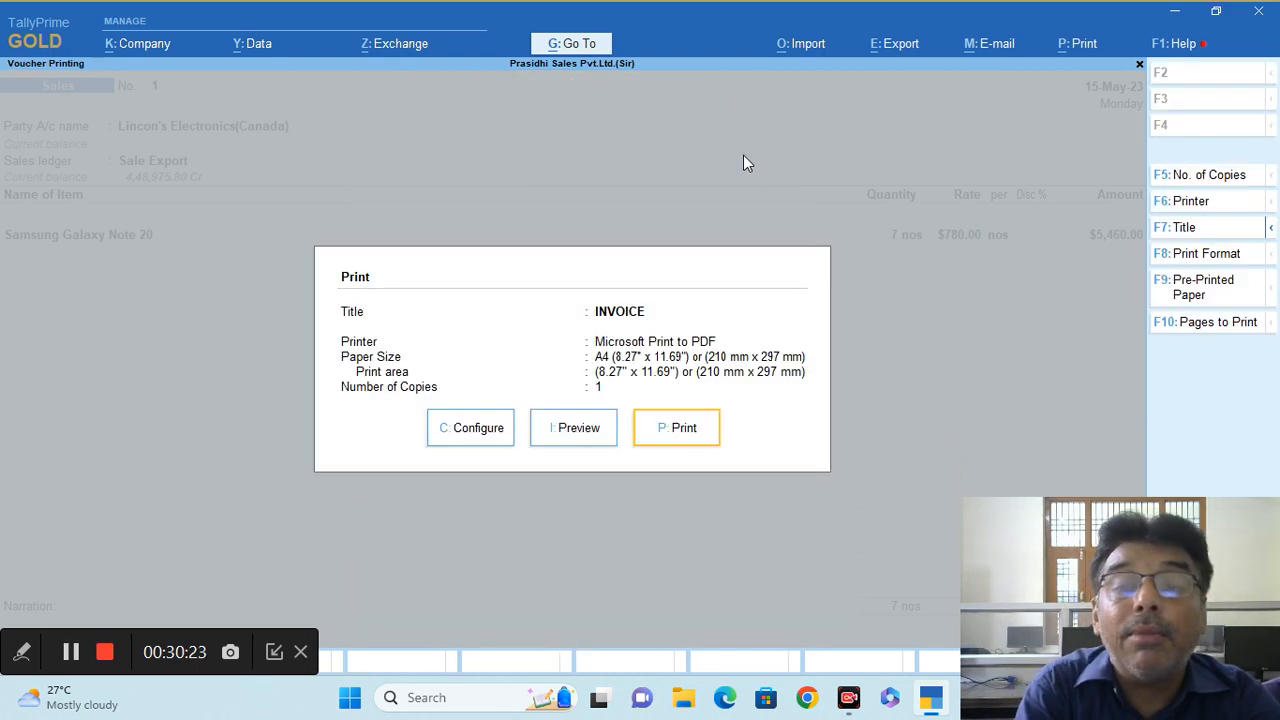
pyautogui.press('Escape')
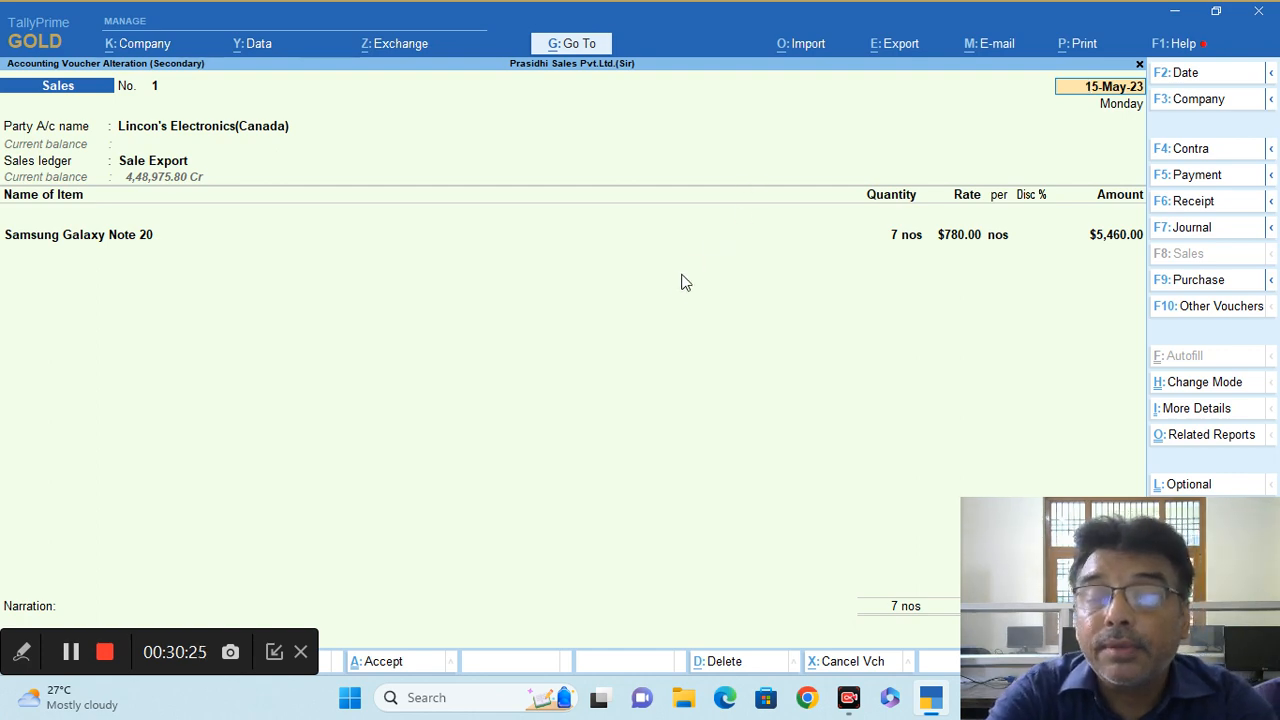
# Look through the sales voucher's configuration options, including the bank and tax details, leaving every setting as it is.
pyautogui.press('F12')
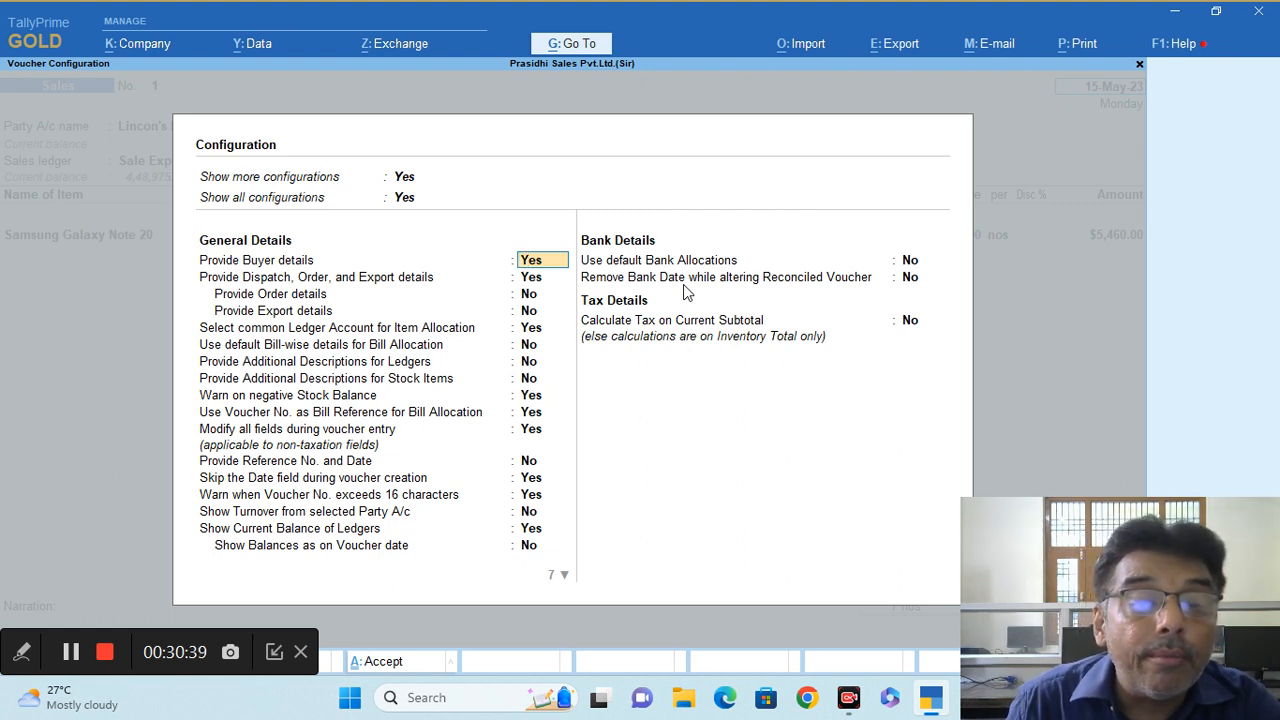
pyautogui.press('Down')
pyautogui.press('Down')
pyautogui.press('Down')
pyautogui.press('Down')
pyautogui.press('Down')
pyautogui.press('Down')
pyautogui.press('Down')
pyautogui.press('Down')
pyautogui.press('Down')
pyautogui.press('Down')
pyautogui.press('Down')
pyautogui.press('Down')
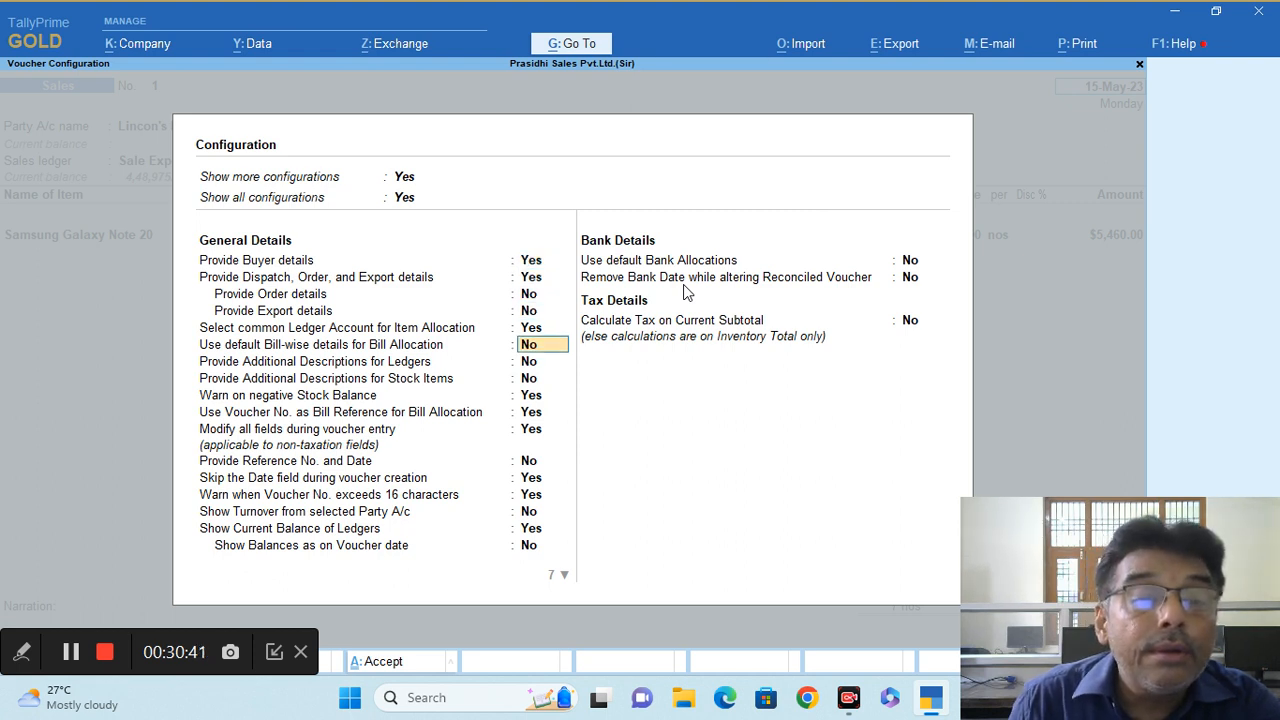
pyautogui.press('Down')
pyautogui.press('Down')
pyautogui.press('Down')
pyautogui.press('Down')
pyautogui.press('Down')
pyautogui.press('Down')
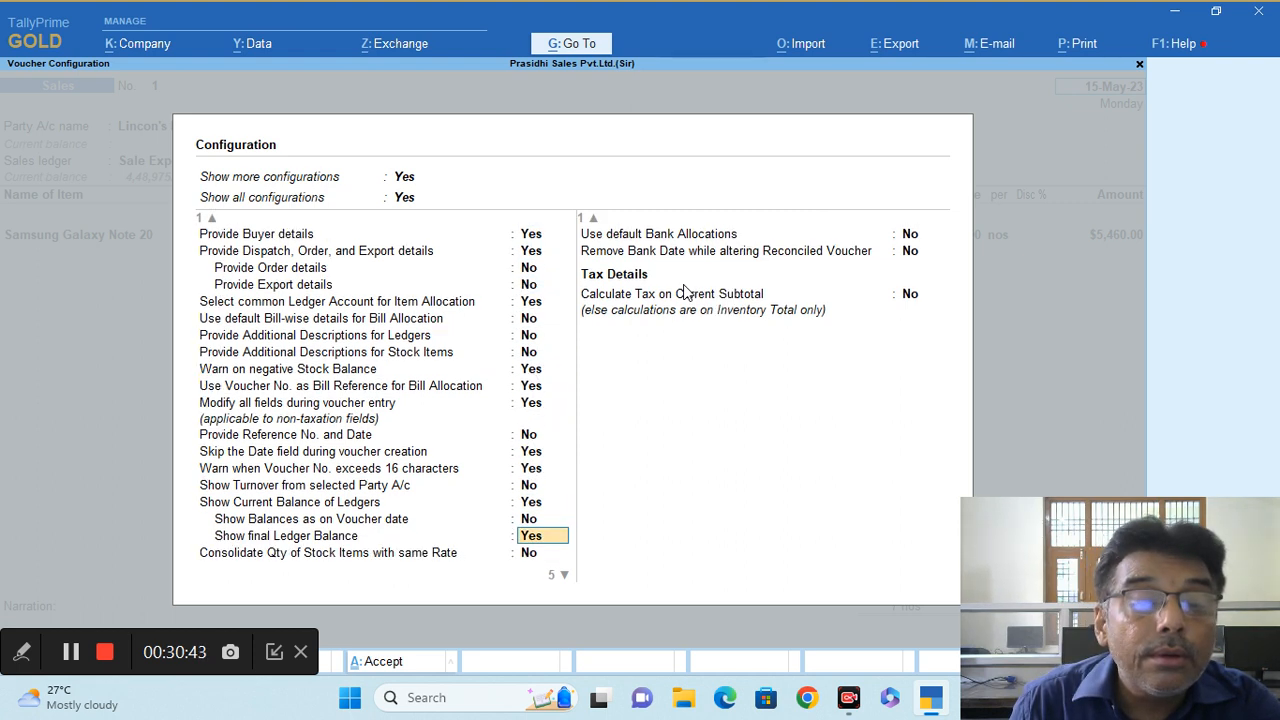
pyautogui.press('Down')
pyautogui.press('Down')
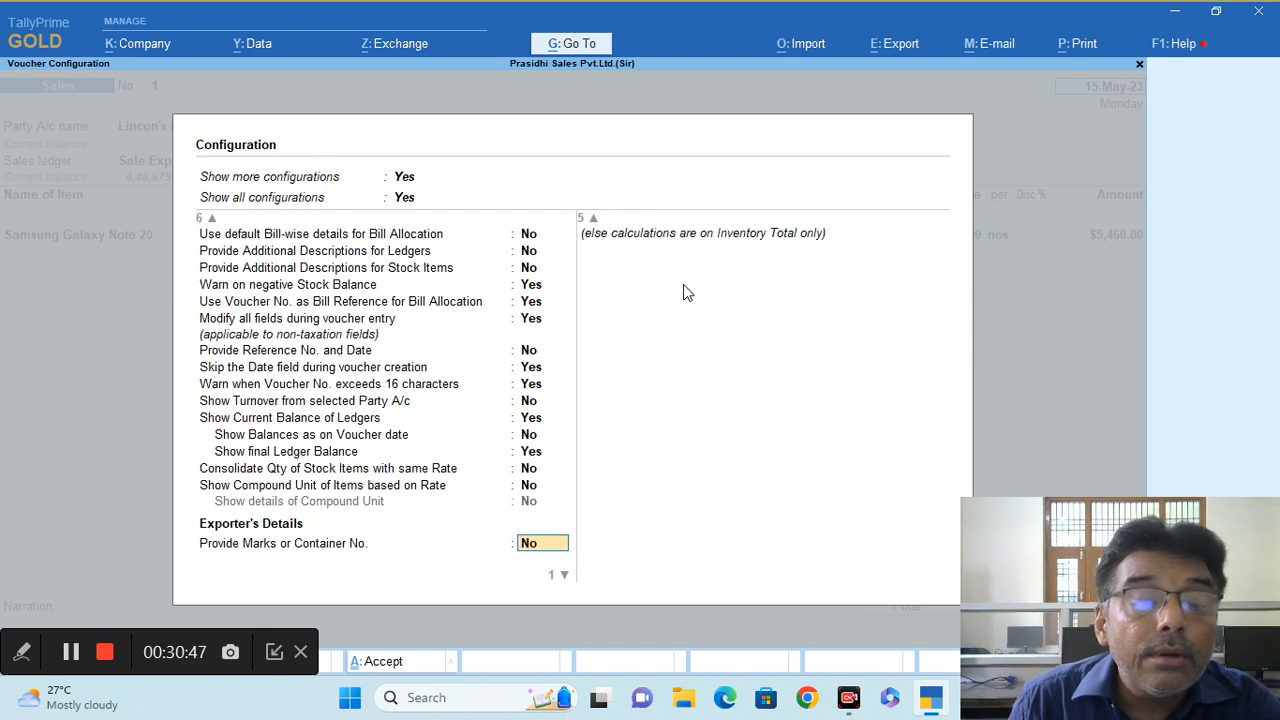
pyautogui.press('Down')
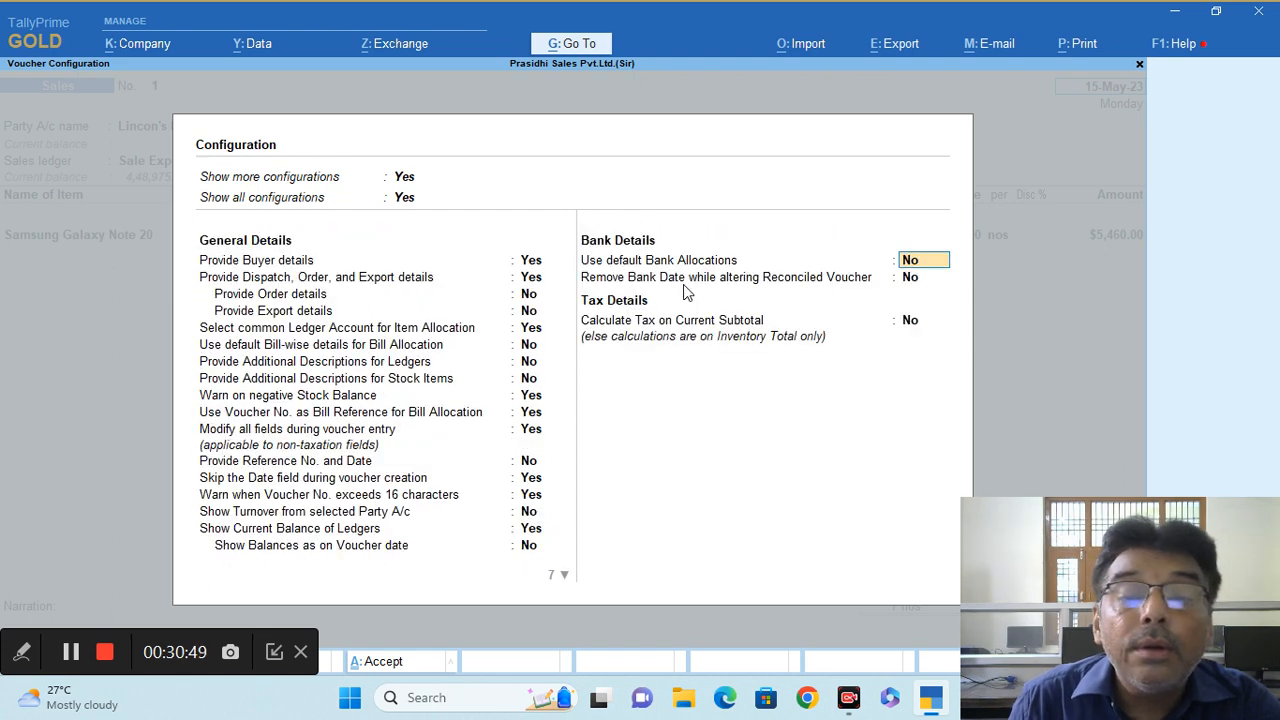
pyautogui.press('Down')
pyautogui.press('Down')
pyautogui.press('Return')
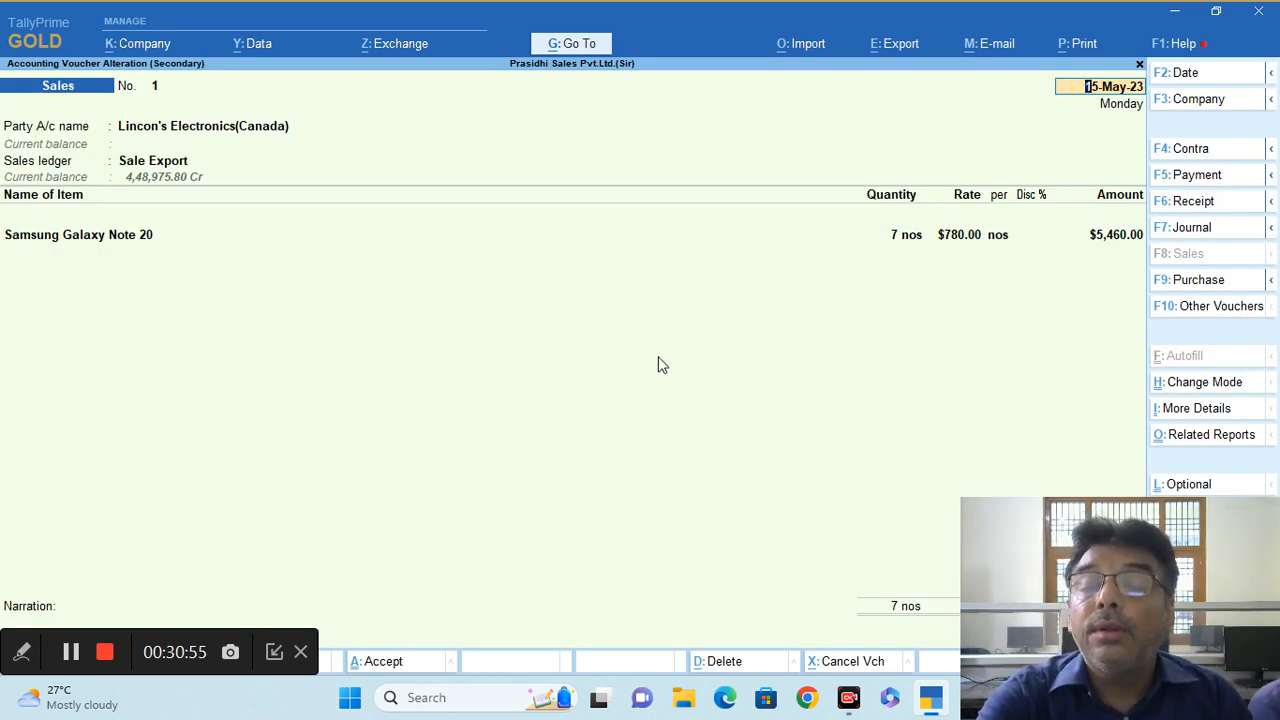
pyautogui.press('Return')
pyautogui.press('Return')
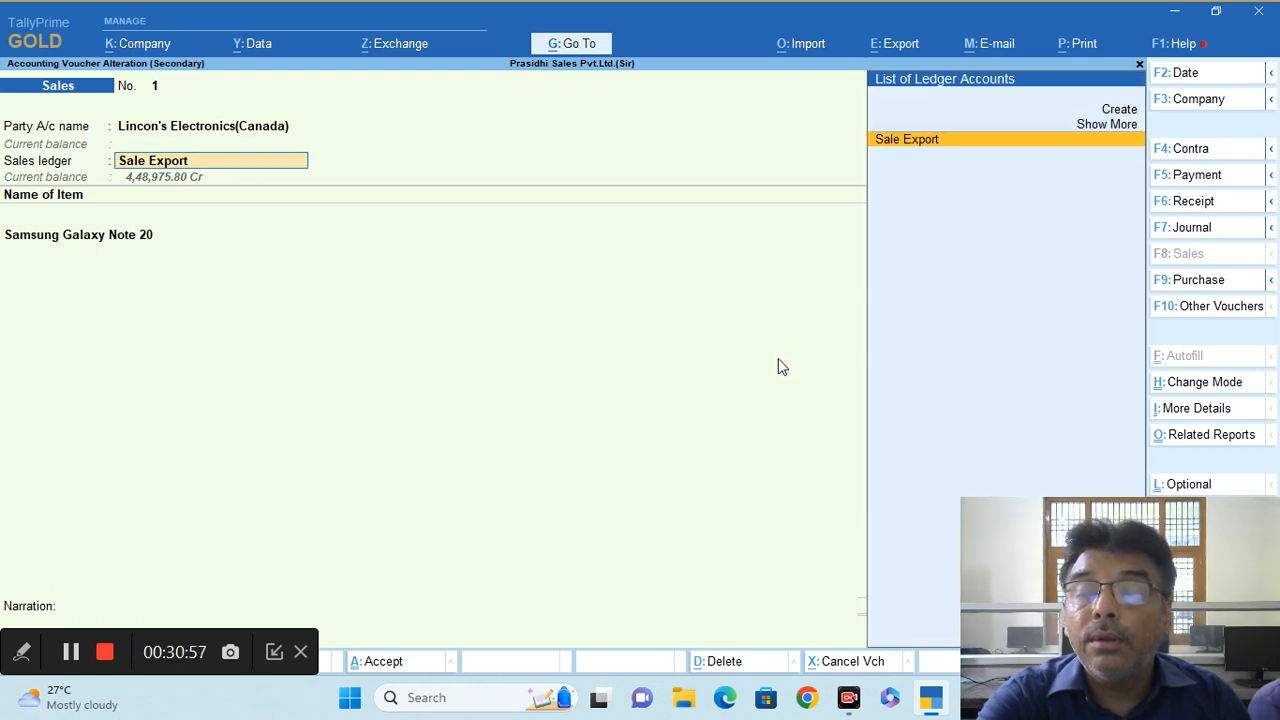
pyautogui.press('Up')
pyautogui.moveTo(1171, 540); pyautogui.dragTo(576, 719)
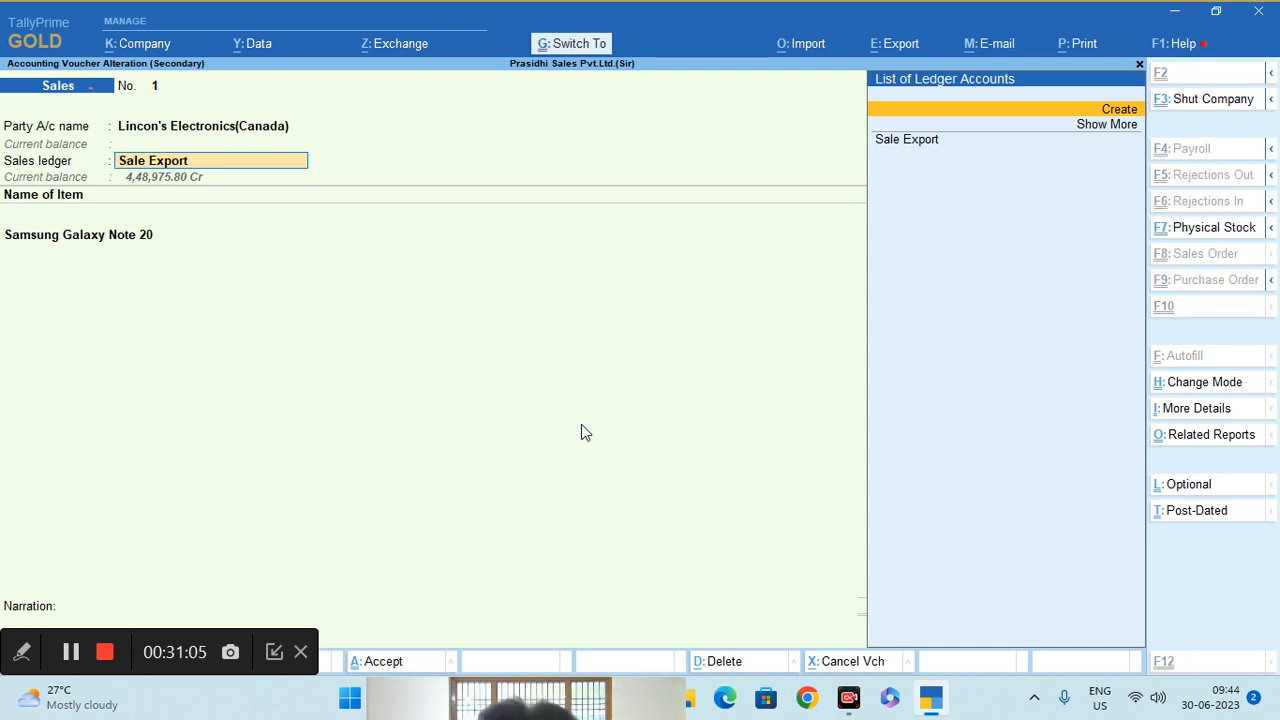
pyautogui.hotkey('ctrl', 'Return')
pyautogui.press('Escape')
pyautogui.press('Escape')
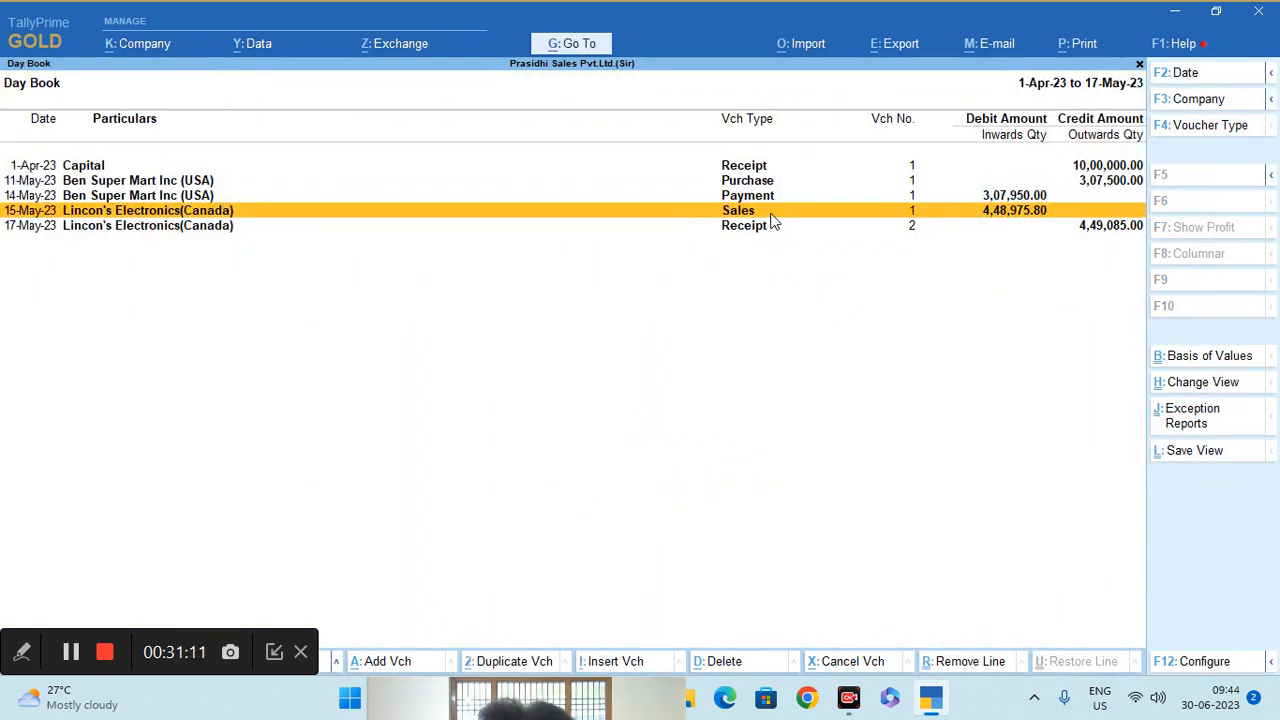
# Open the 15-May-23 sales voucher for Lincon's Electronics(Canada) from the Day Book and bring up an enlarged preview of its printed invoice.
pyautogui.click(715, 218)
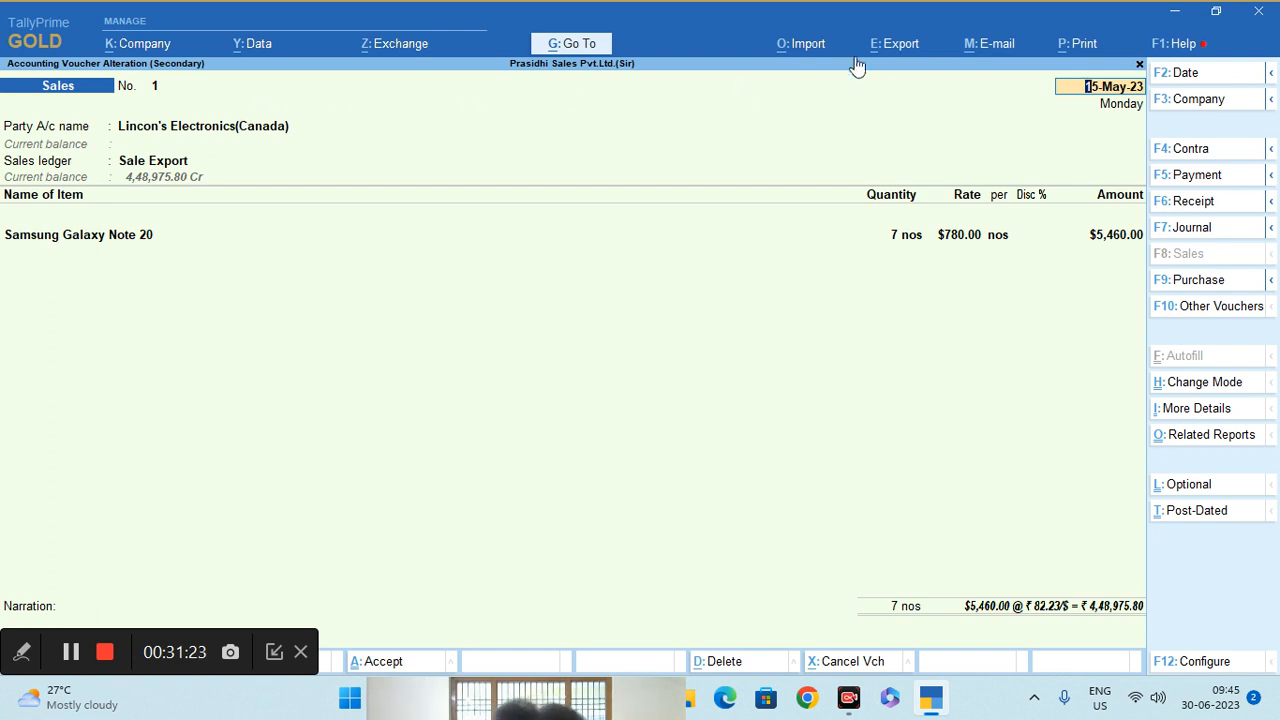
pyautogui.click(1088, 46)
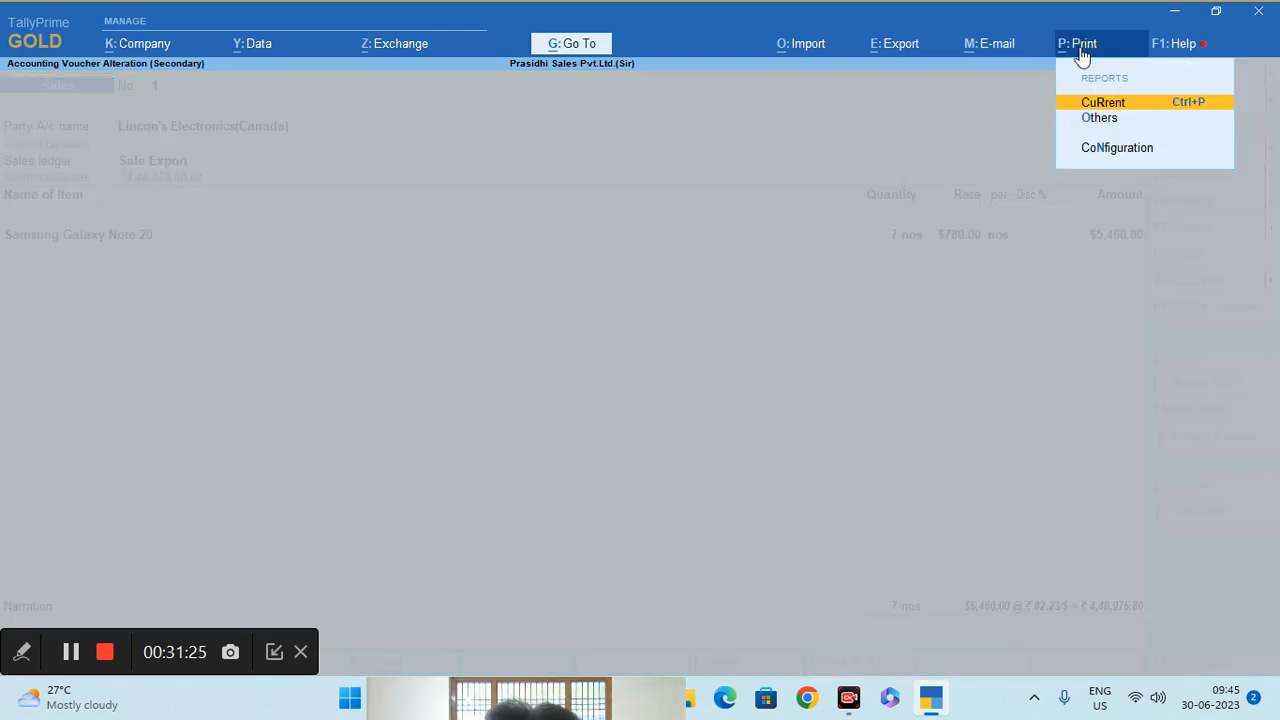
pyautogui.click(1090, 100)
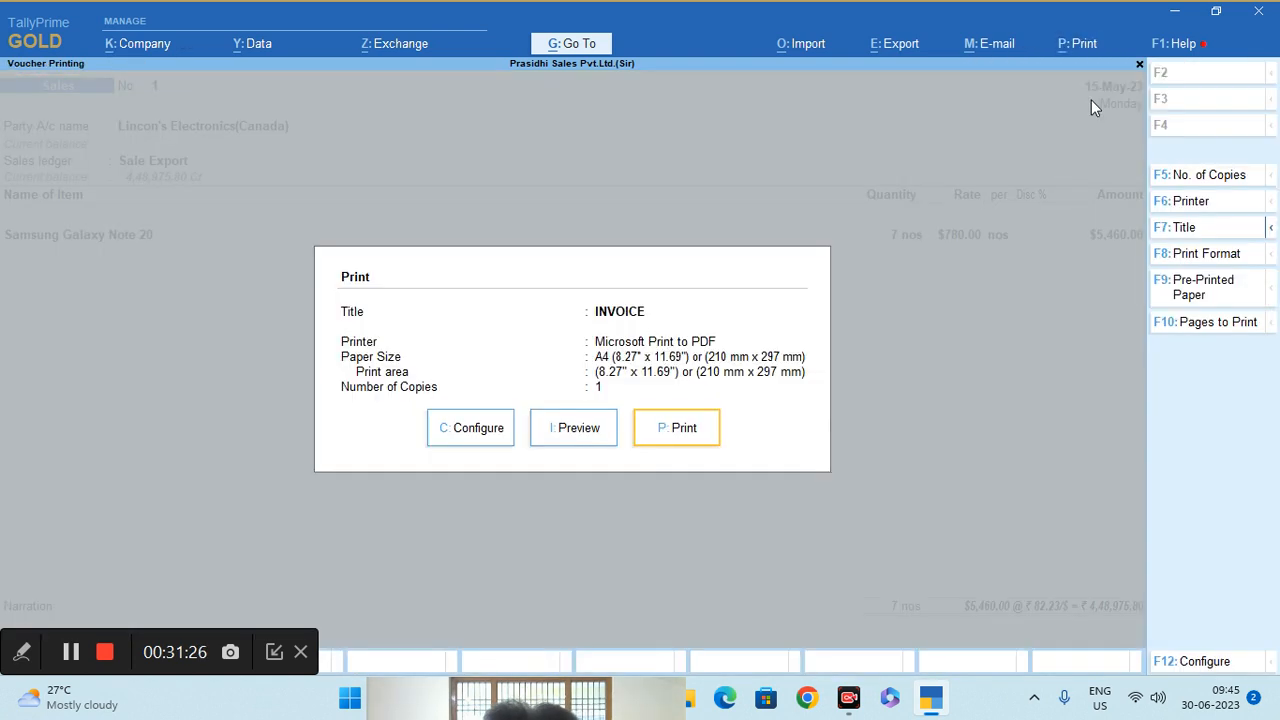
pyautogui.click(566, 433)
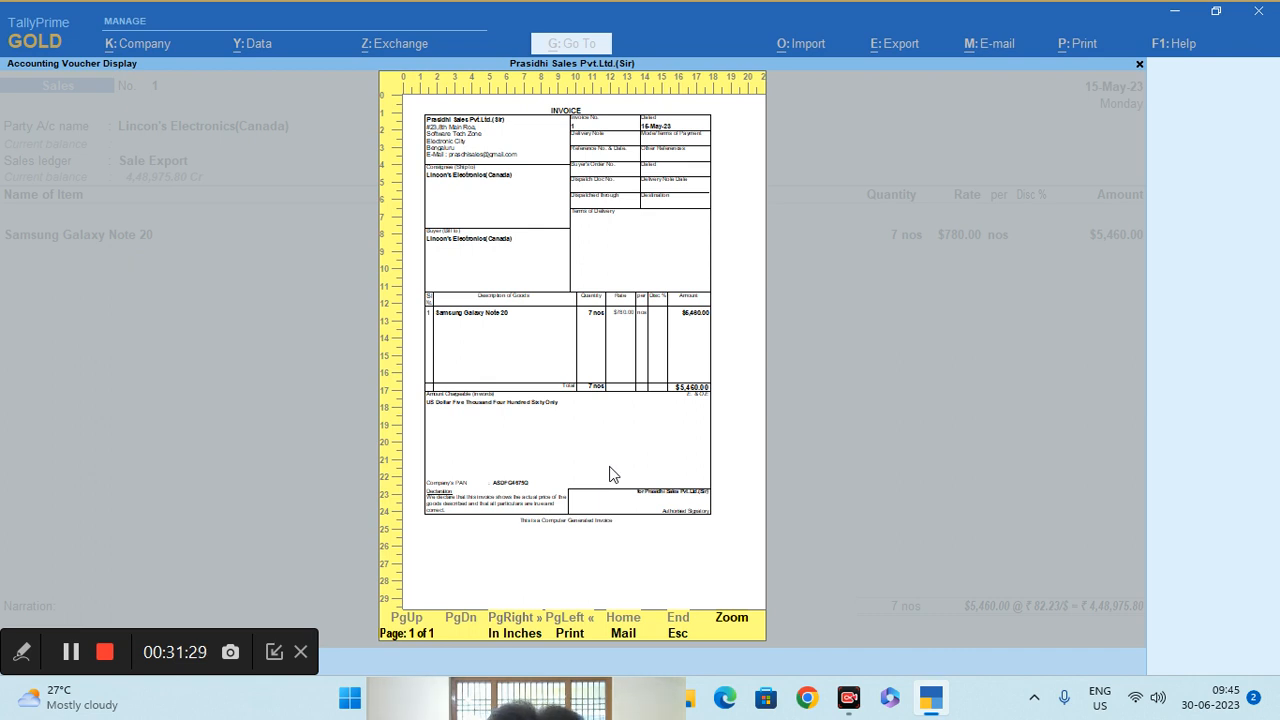
pyautogui.click(732, 628)
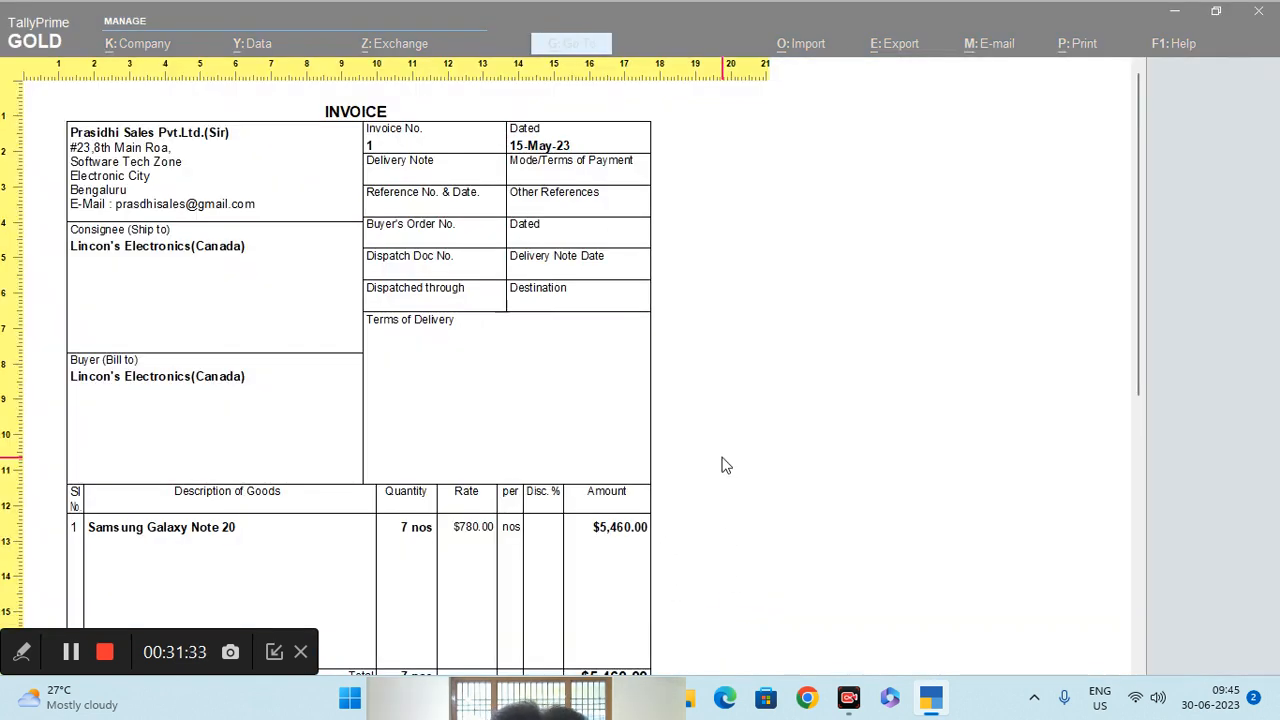
# Examine the invoice preview for the currency used in the item rate, total and amount in words, and close the preview.
pyautogui.scroll(-2, 726, 466)
pyautogui.scroll(-4, 726, 466)
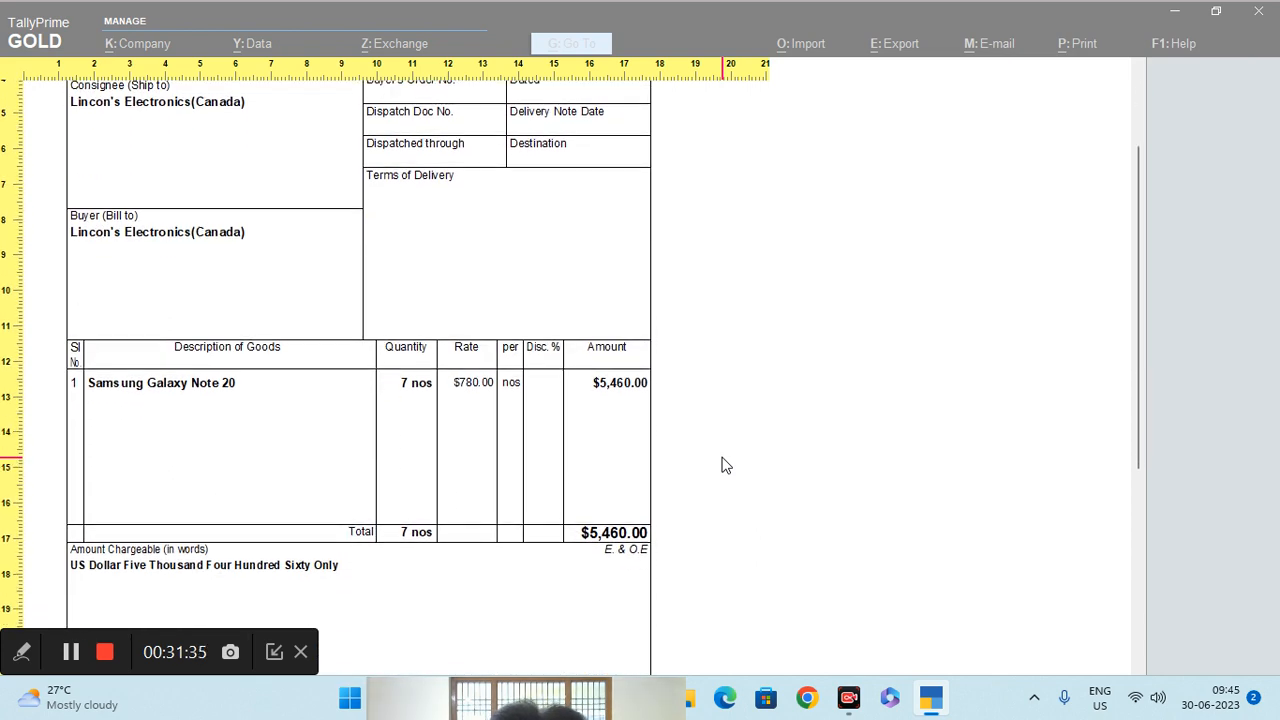
pyautogui.scroll(-4, 726, 466)
pyautogui.scroll(4, 726, 466)
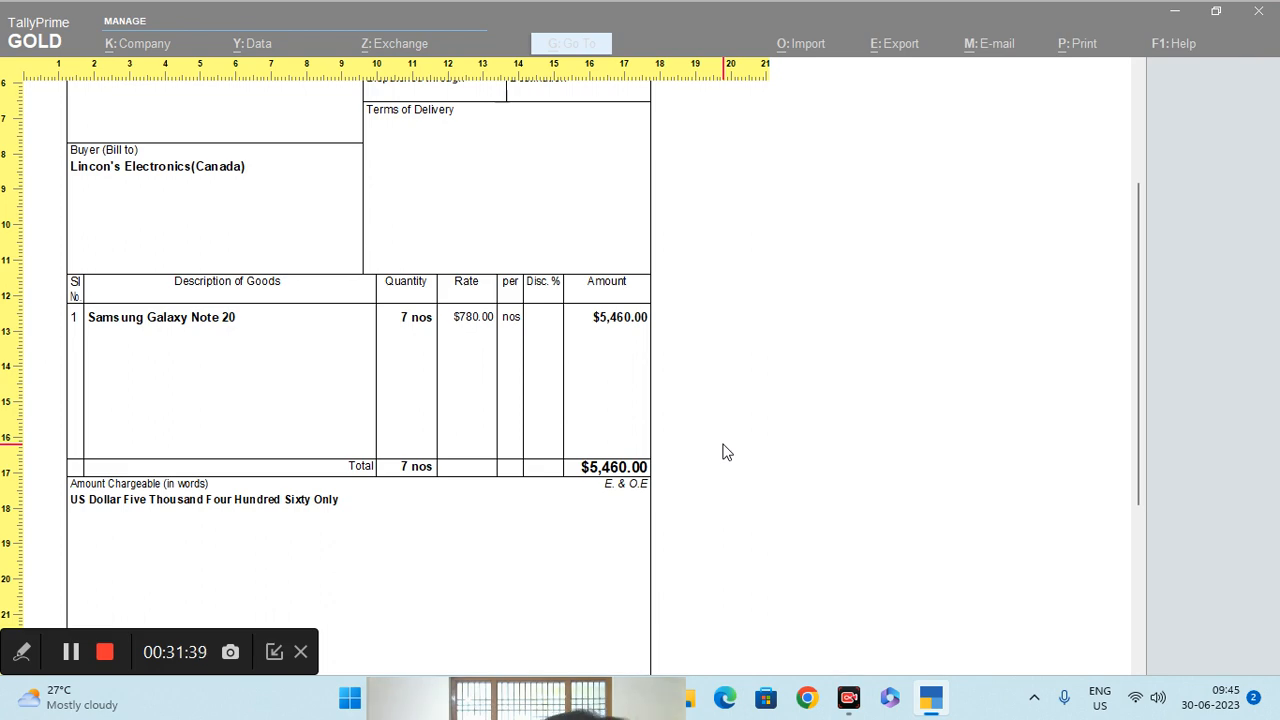
pyautogui.scroll(1, 726, 460)
pyautogui.scroll(4, 726, 452)
pyautogui.press('Escape')
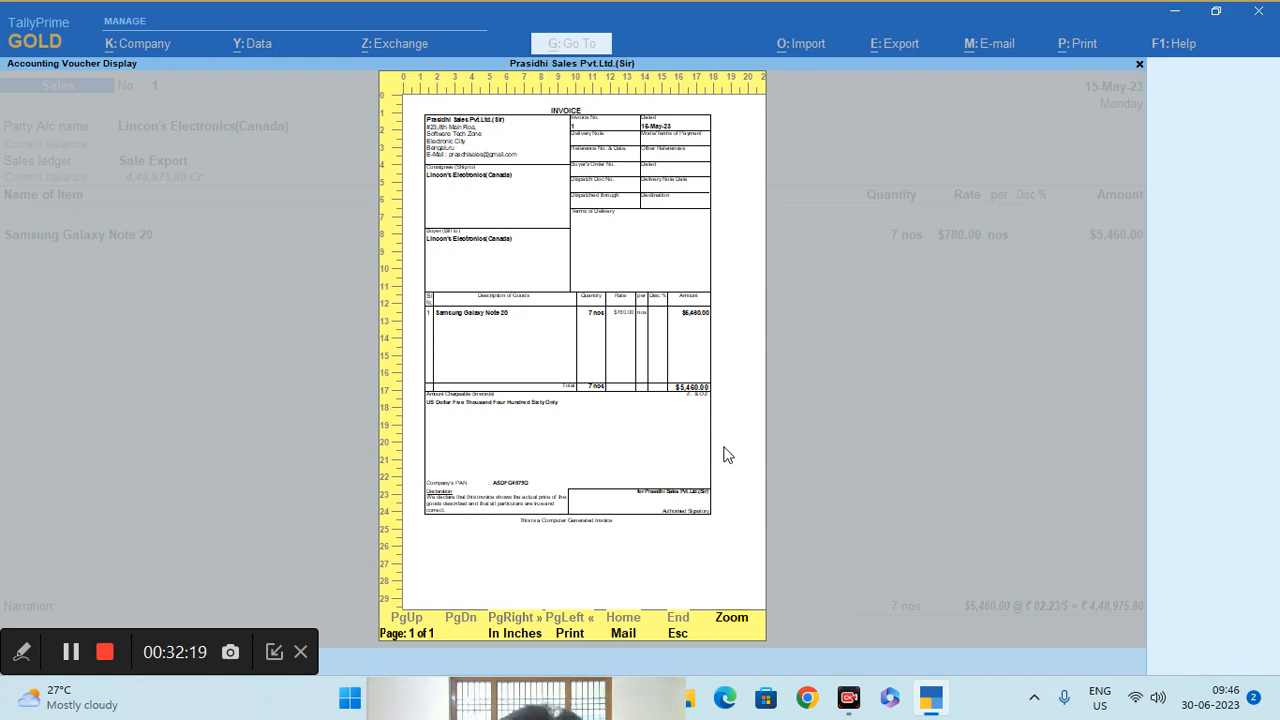
pyautogui.press('Escape')
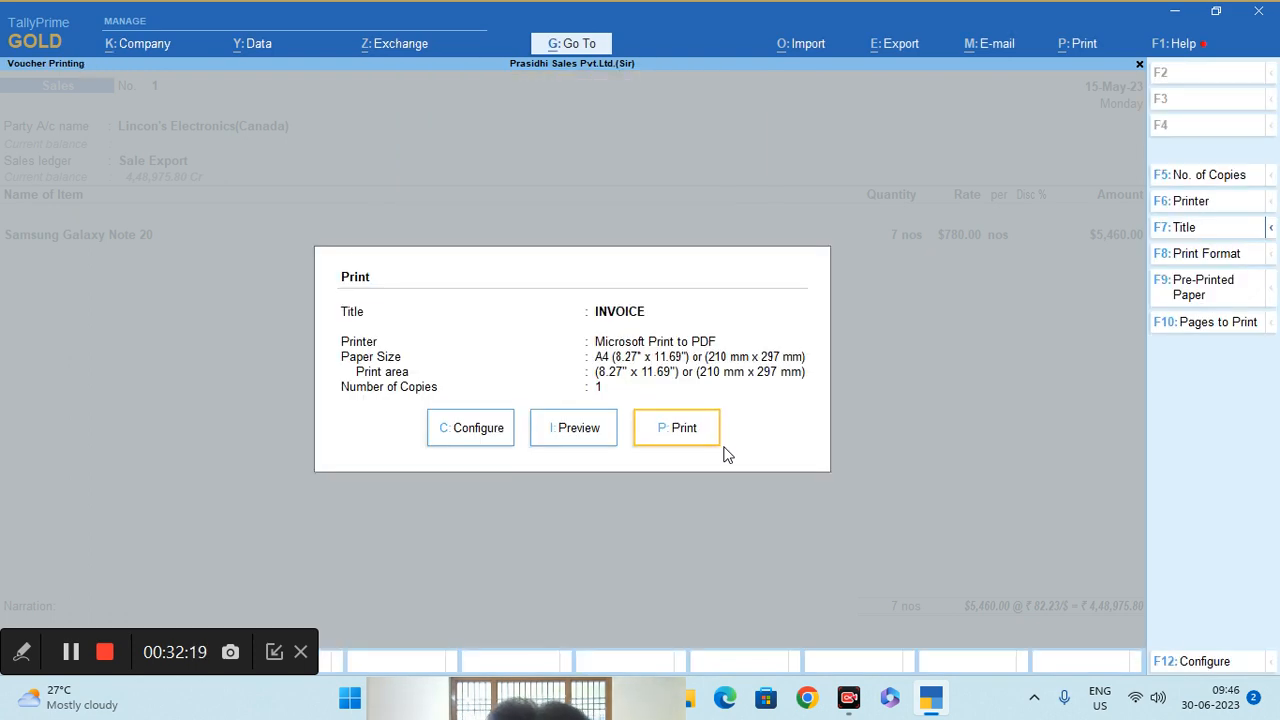
# Try to turn on Show Base & Foreign Currencies for Total in the invoice's print configuration, and check the invoice preview.
pyautogui.click(482, 429)
pyautogui.press('Down')
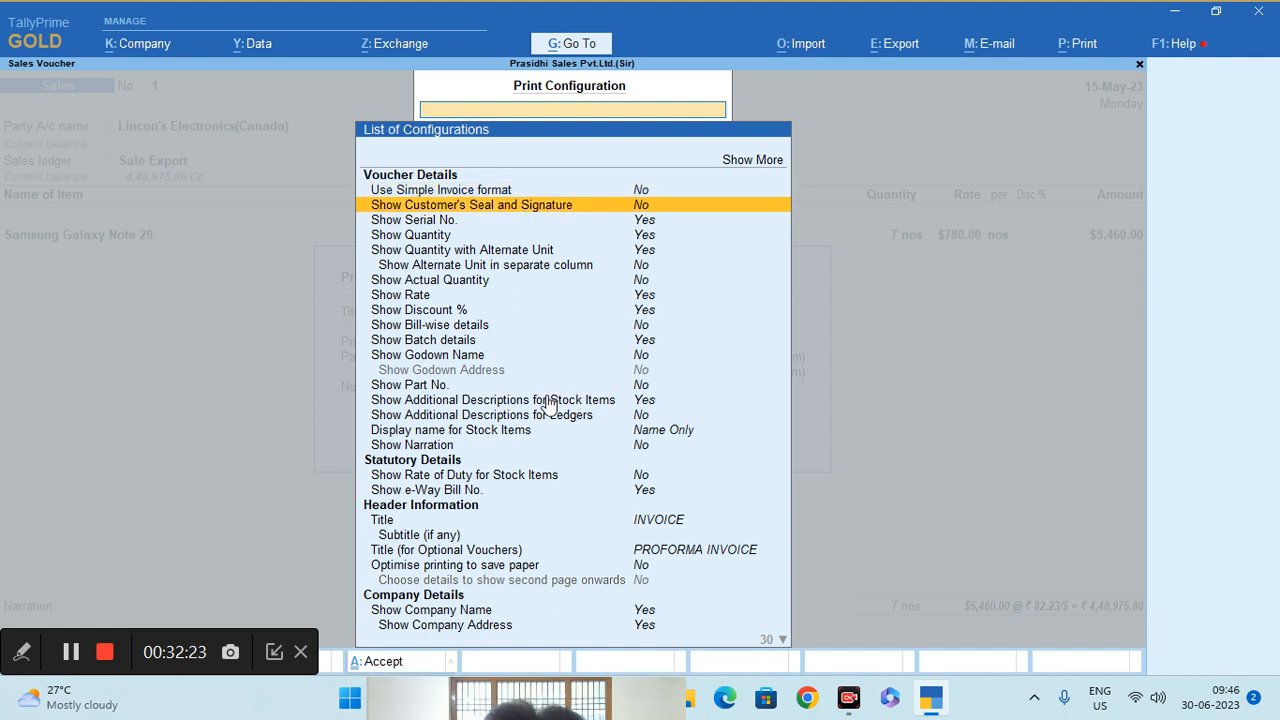
pyautogui.press('Down')
pyautogui.press('Down')
pyautogui.press('Down')
pyautogui.press('Down')
pyautogui.press('Down')
pyautogui.press('Down')
pyautogui.press('Down')
pyautogui.press('Down')
pyautogui.press('Down')
pyautogui.press('Down')
pyautogui.press('Down')
pyautogui.press('Down')
pyautogui.press('Down')
pyautogui.press('Down')
pyautogui.press('Down')
pyautogui.press('Down')
pyautogui.press('Down')
pyautogui.press('Down')
pyautogui.press('Down')
pyautogui.press('Down')
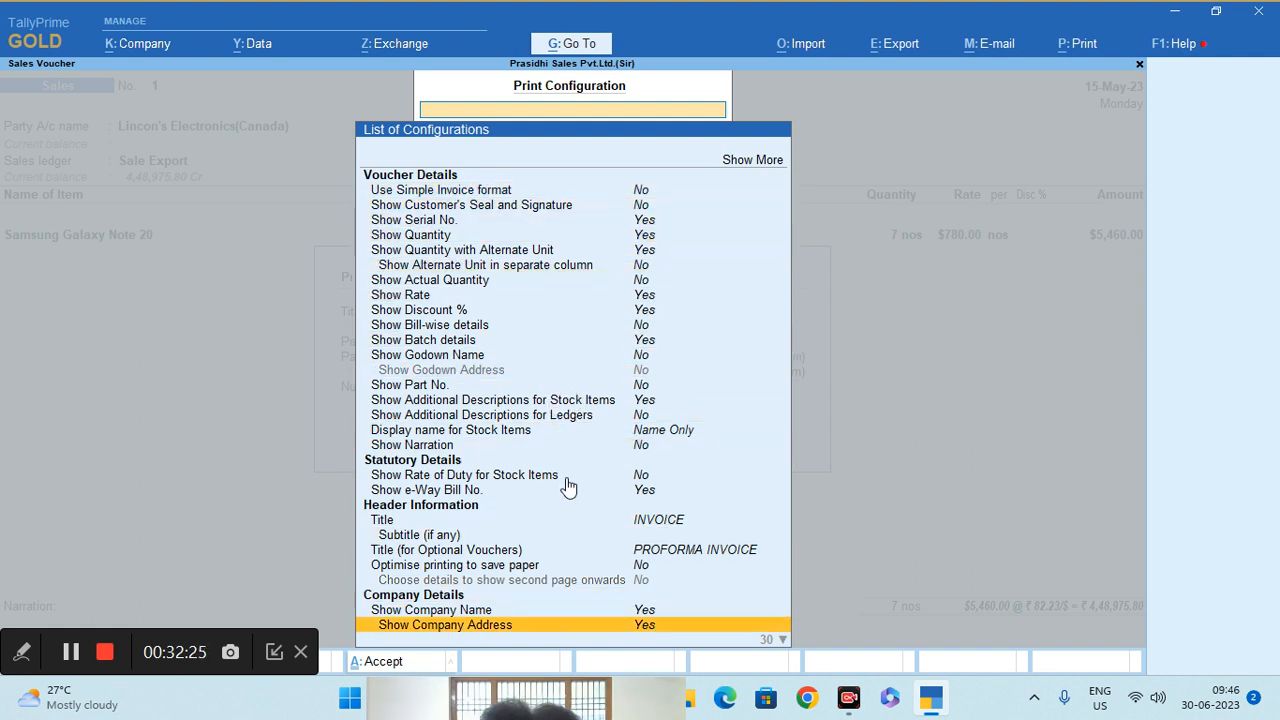
pyautogui.press('Down')
pyautogui.press('Down')
pyautogui.press('Down')
pyautogui.press('Down')
pyautogui.press('Down')
pyautogui.press('Down')
pyautogui.press('Down')
pyautogui.press('Down')
pyautogui.press('Down')
pyautogui.press('Down')
pyautogui.press('Down')
pyautogui.press('Down')
pyautogui.press('Down')
pyautogui.press('Down')
pyautogui.press('Down')
pyautogui.press('Down')
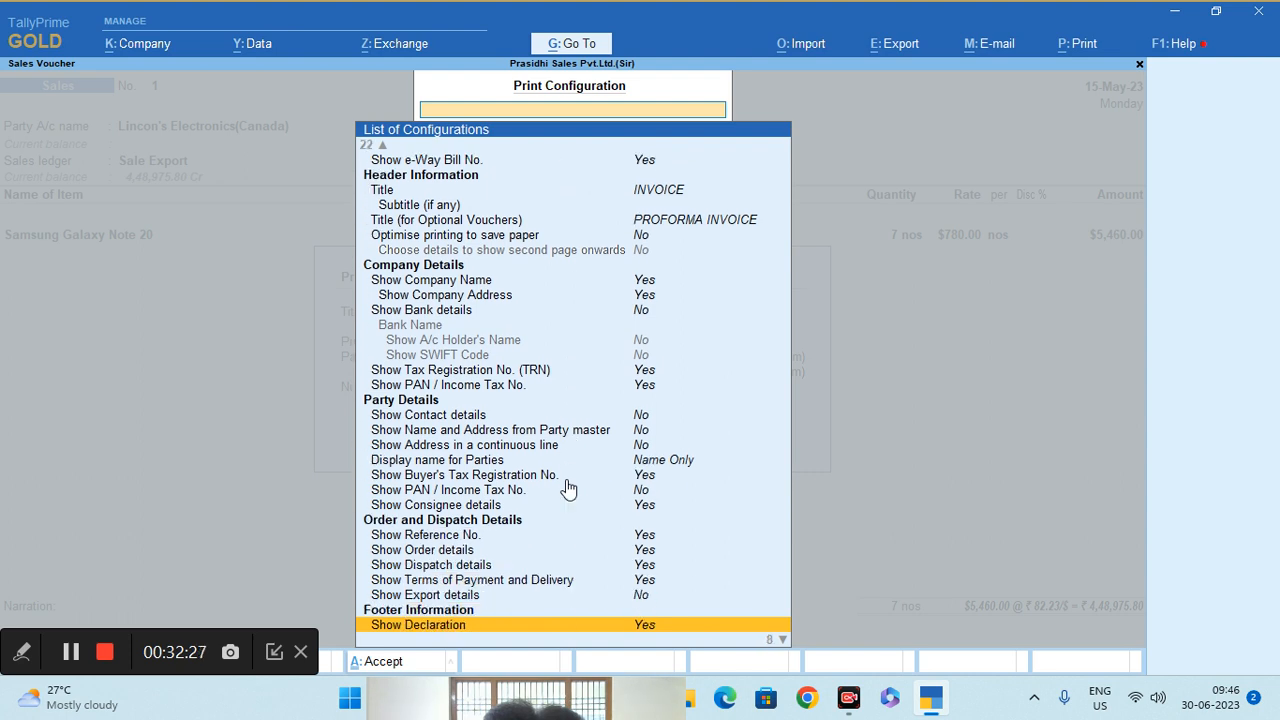
pyautogui.press('Down')
pyautogui.press('Down')
pyautogui.press('Down')
pyautogui.press('Down')
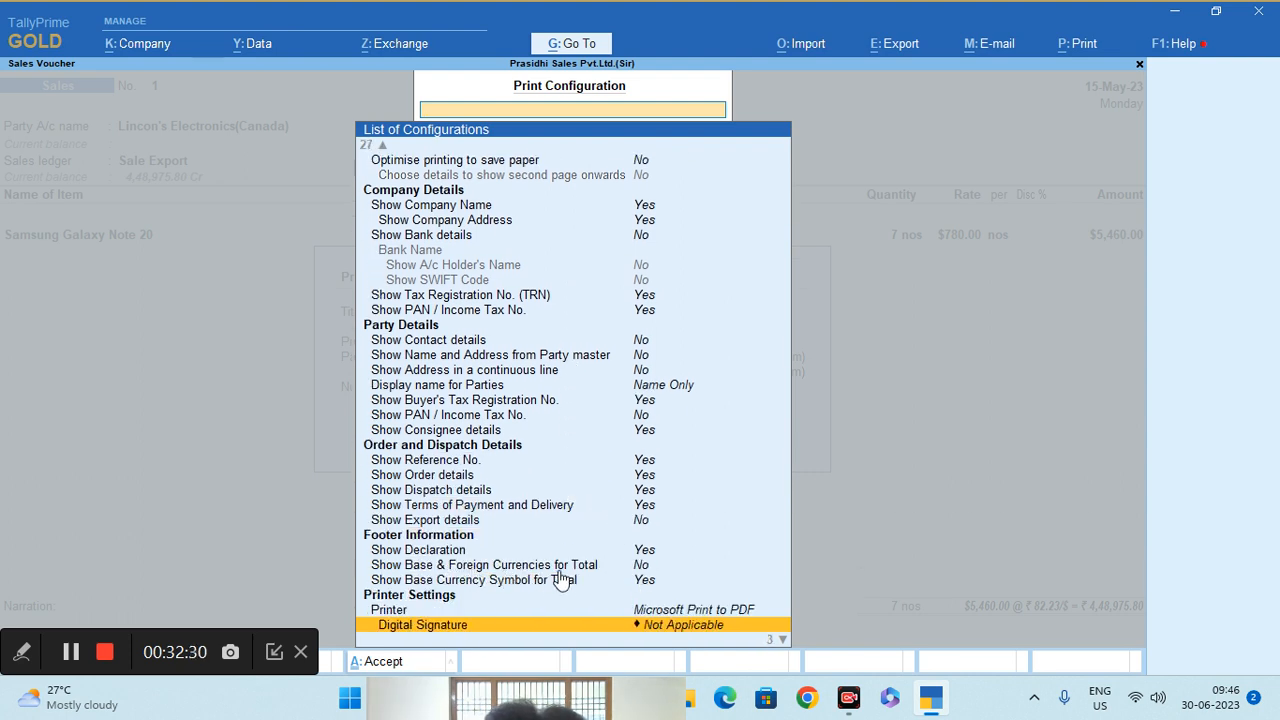
pyautogui.click(641, 567)
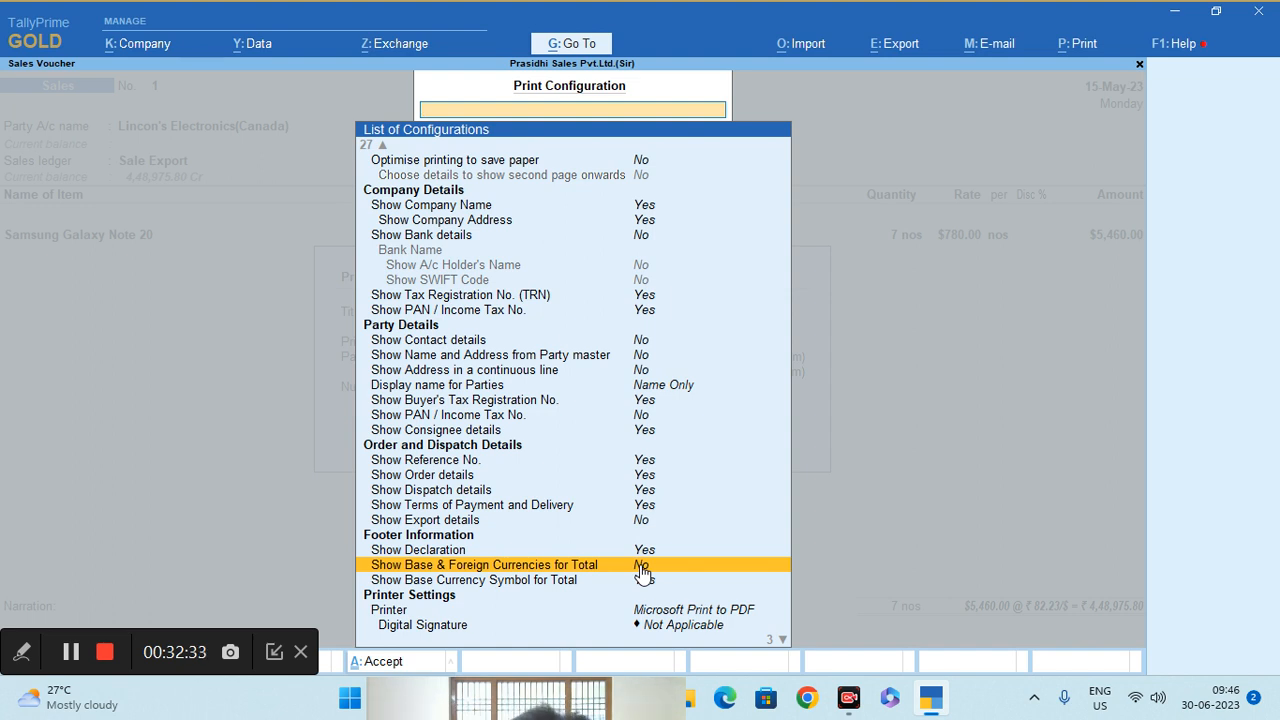
pyautogui.write('Y')
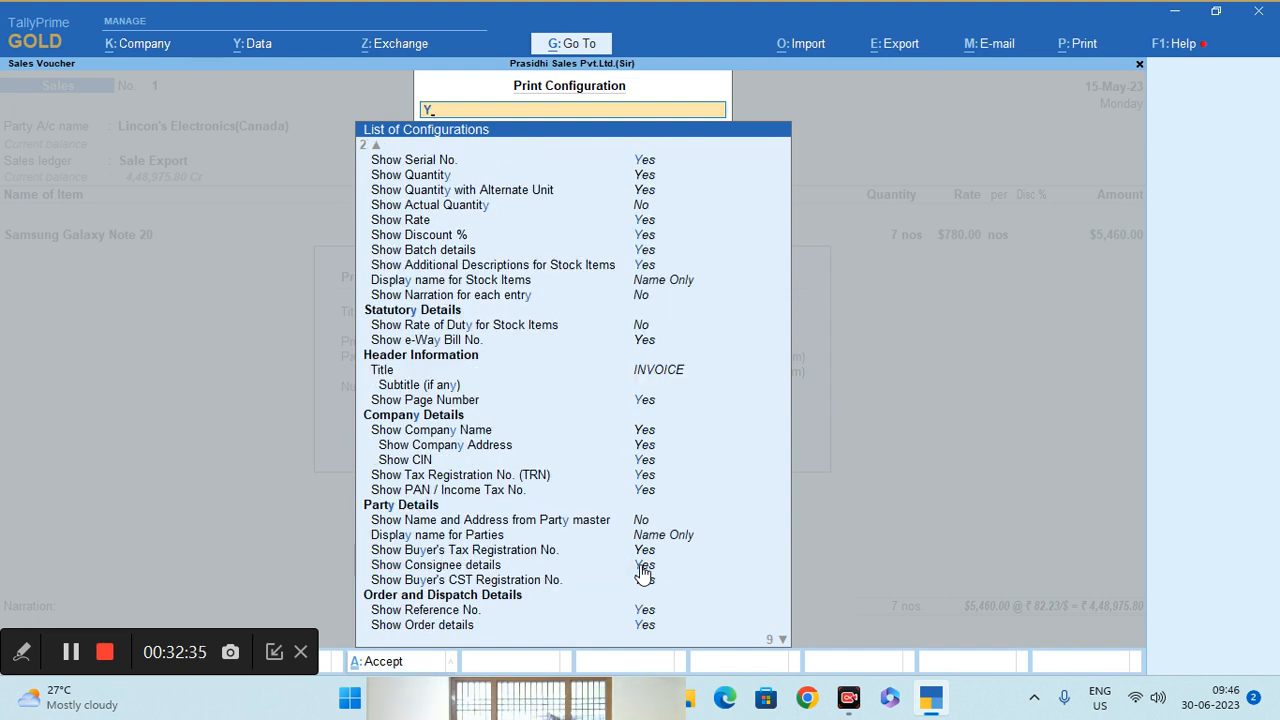
pyautogui.press('Escape')
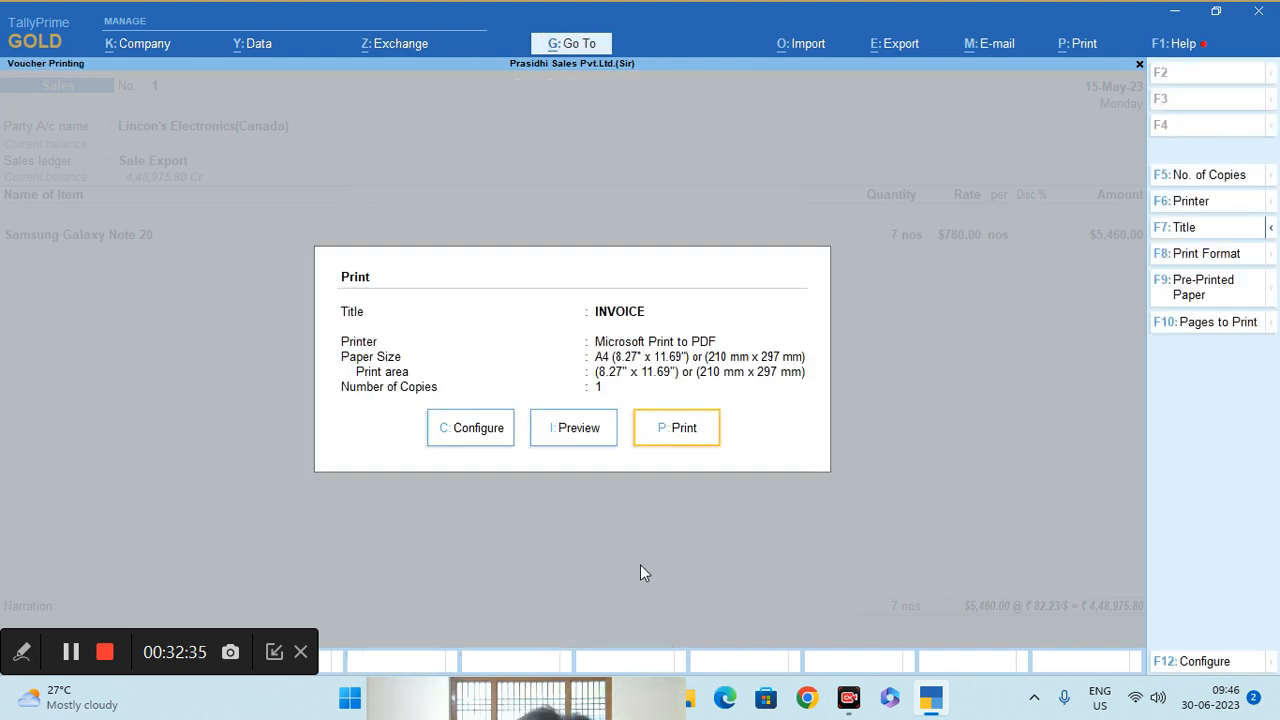
pyautogui.click(580, 430)
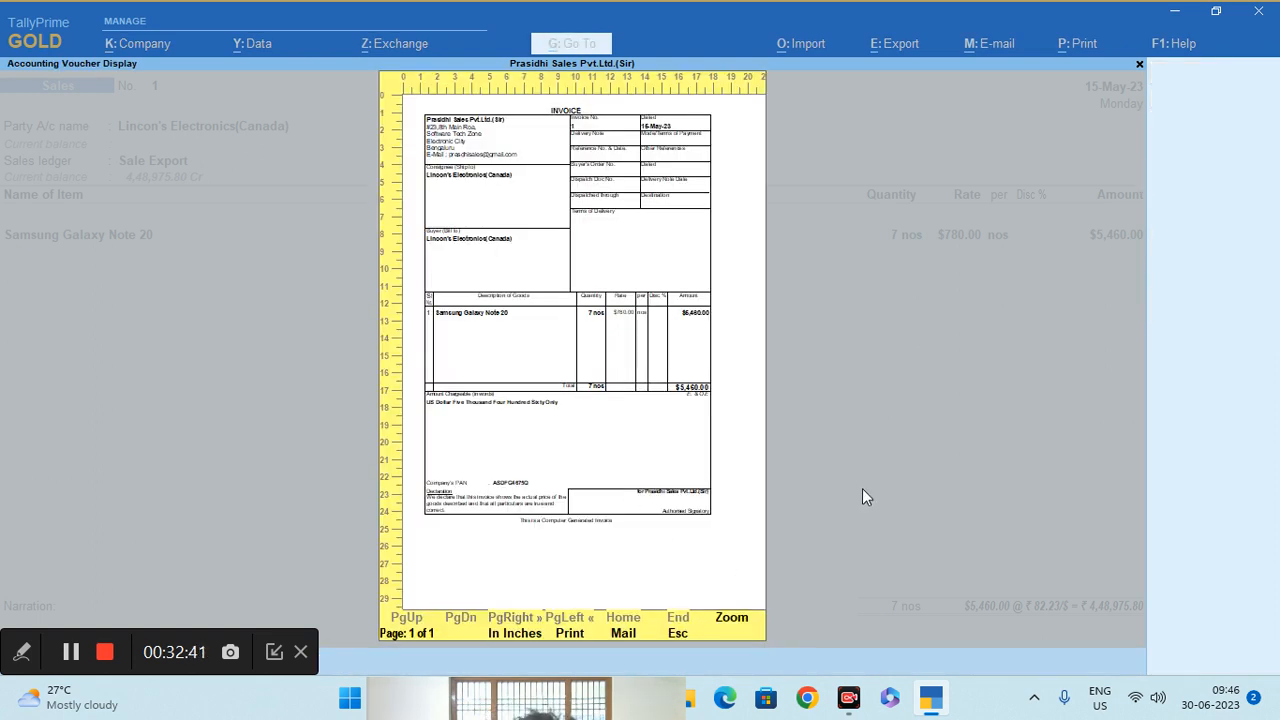
pyautogui.press('Escape')
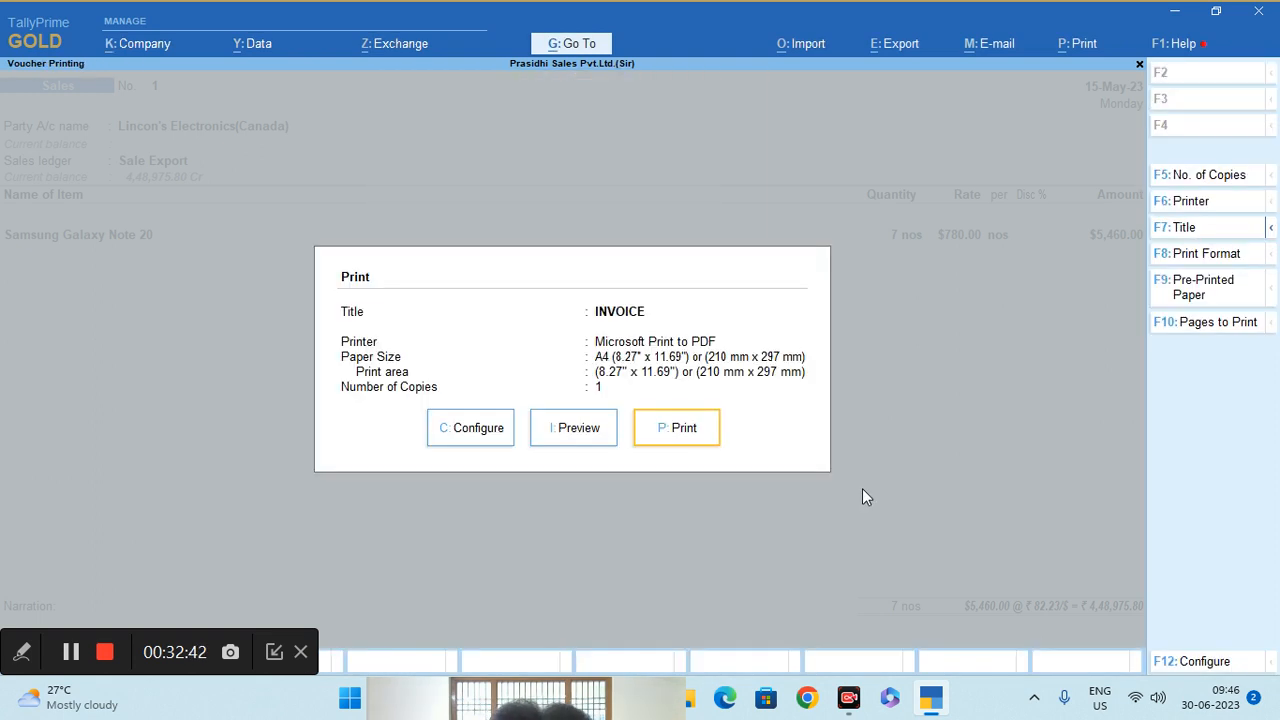
# Set Show Base & Foreign Currencies for Total to Yes in the invoice's print configuration and accept the configuration.
pyautogui.click(451, 443)
pyautogui.scroll(-8, 549, 437)
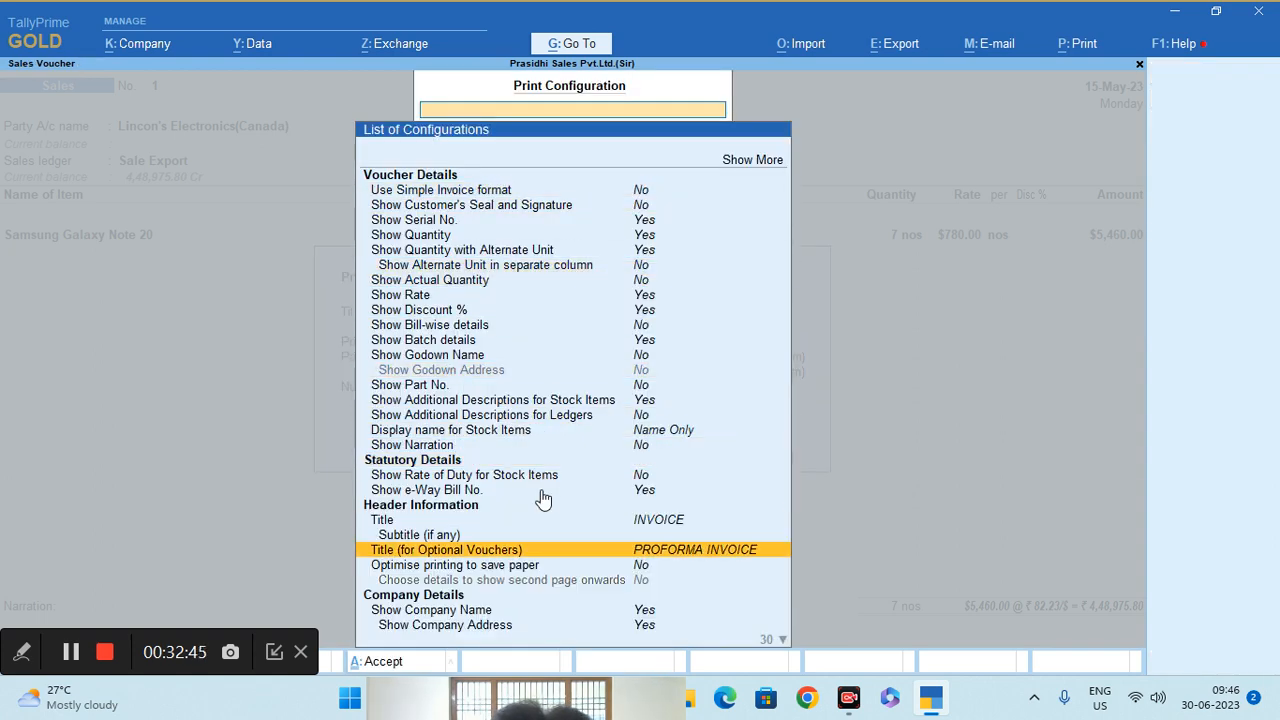
pyautogui.scroll(-20, 541, 497)
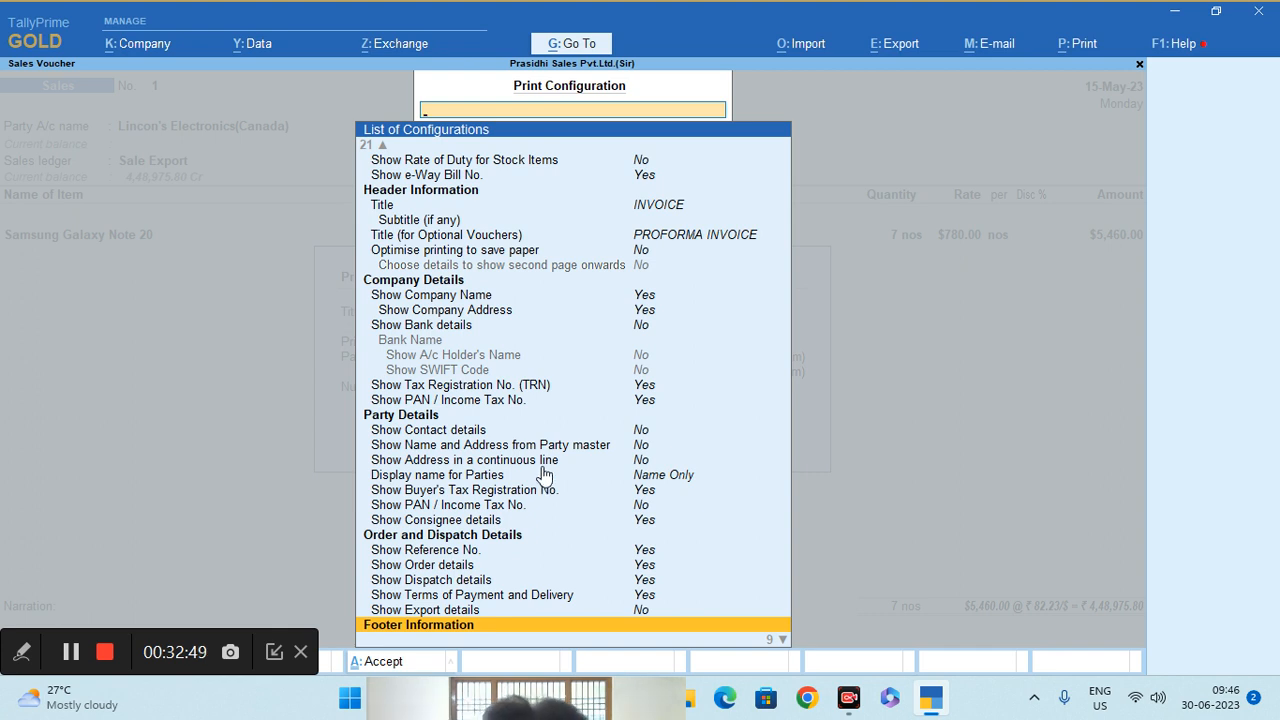
pyautogui.scroll(-6, 538, 500)
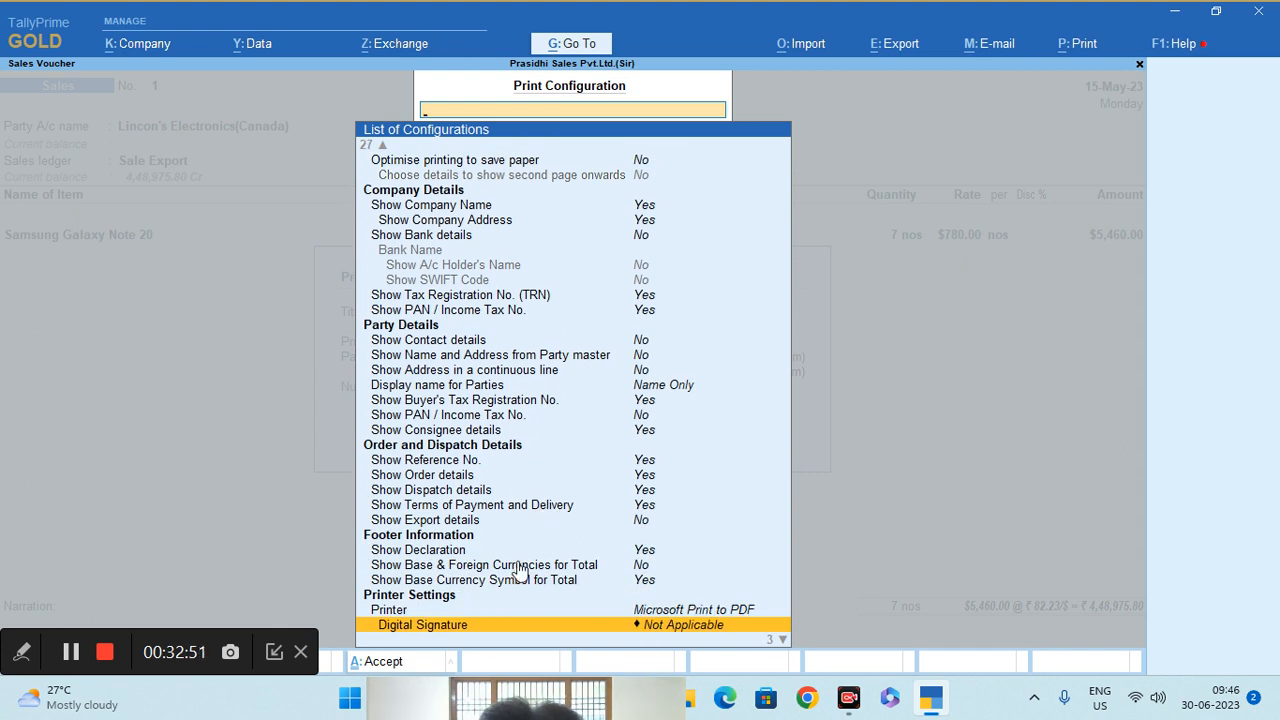
pyautogui.click(494, 568)
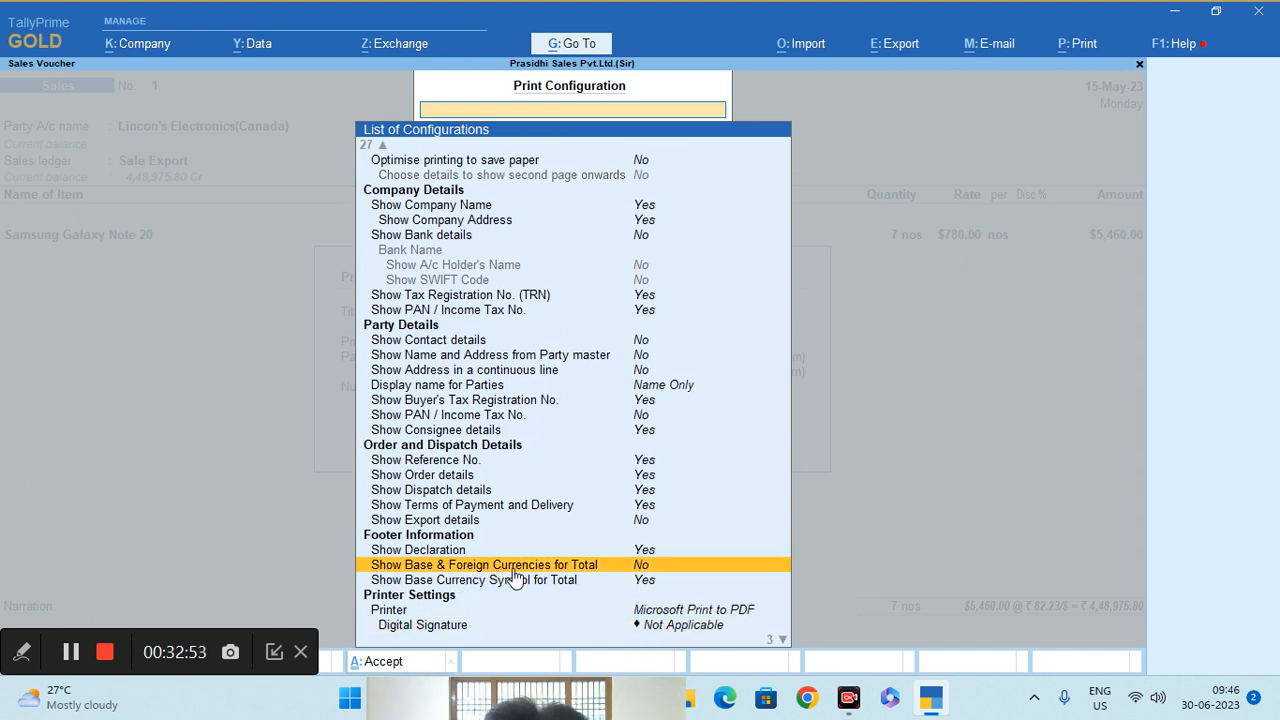
pyautogui.click(645, 567)
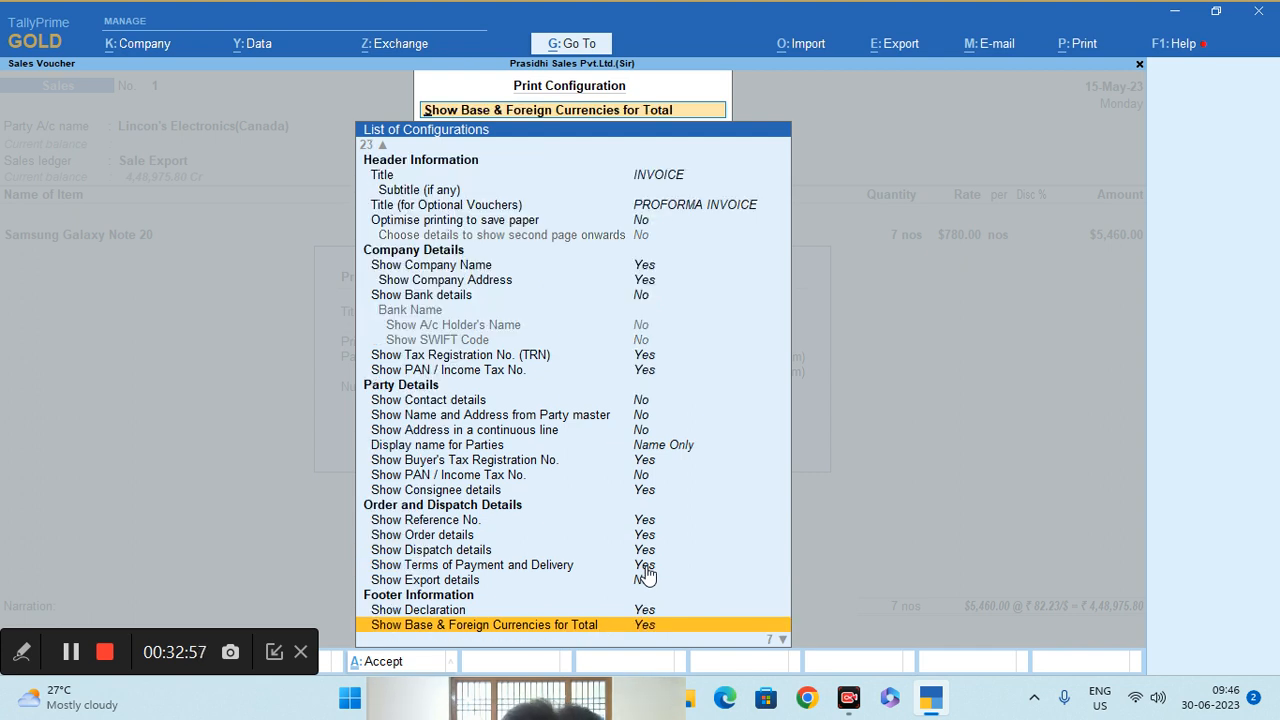
pyautogui.hotkey('ctrl', 'a')
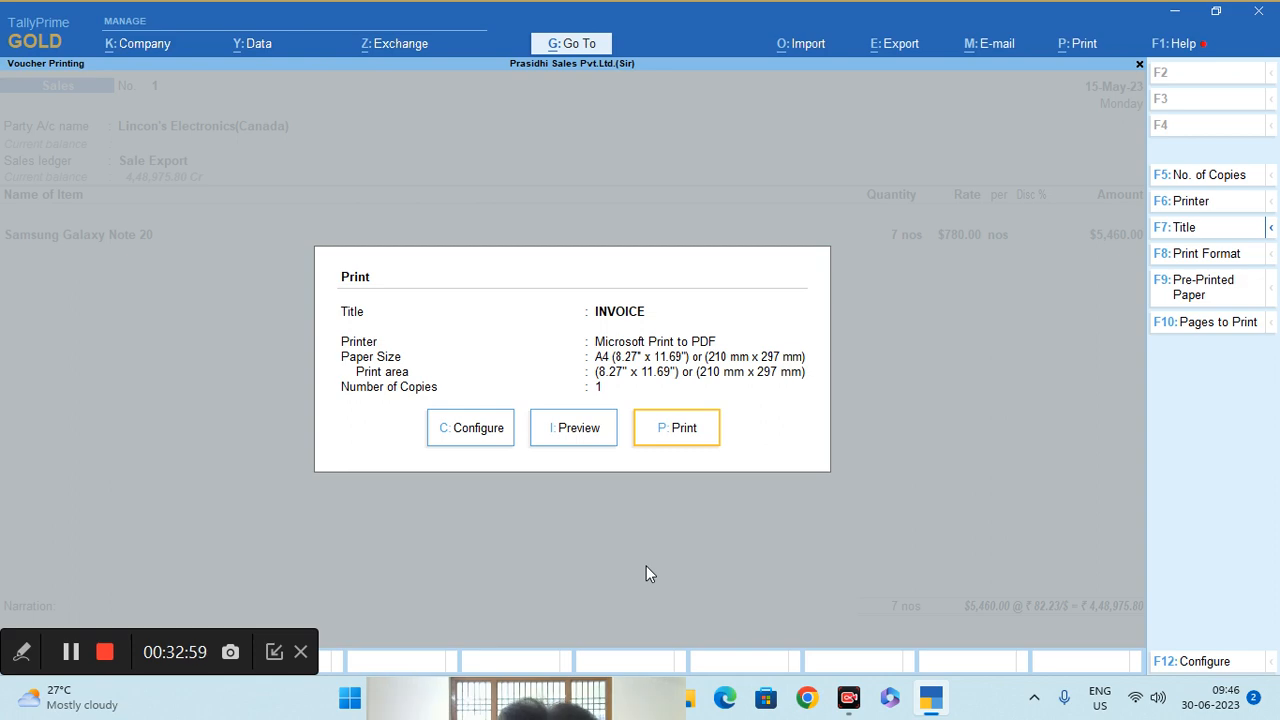
# Preview the invoice enlarged, examine its rupee conversion line and amount in words, and return to the Gateway of Tally.
pyautogui.click(578, 430)
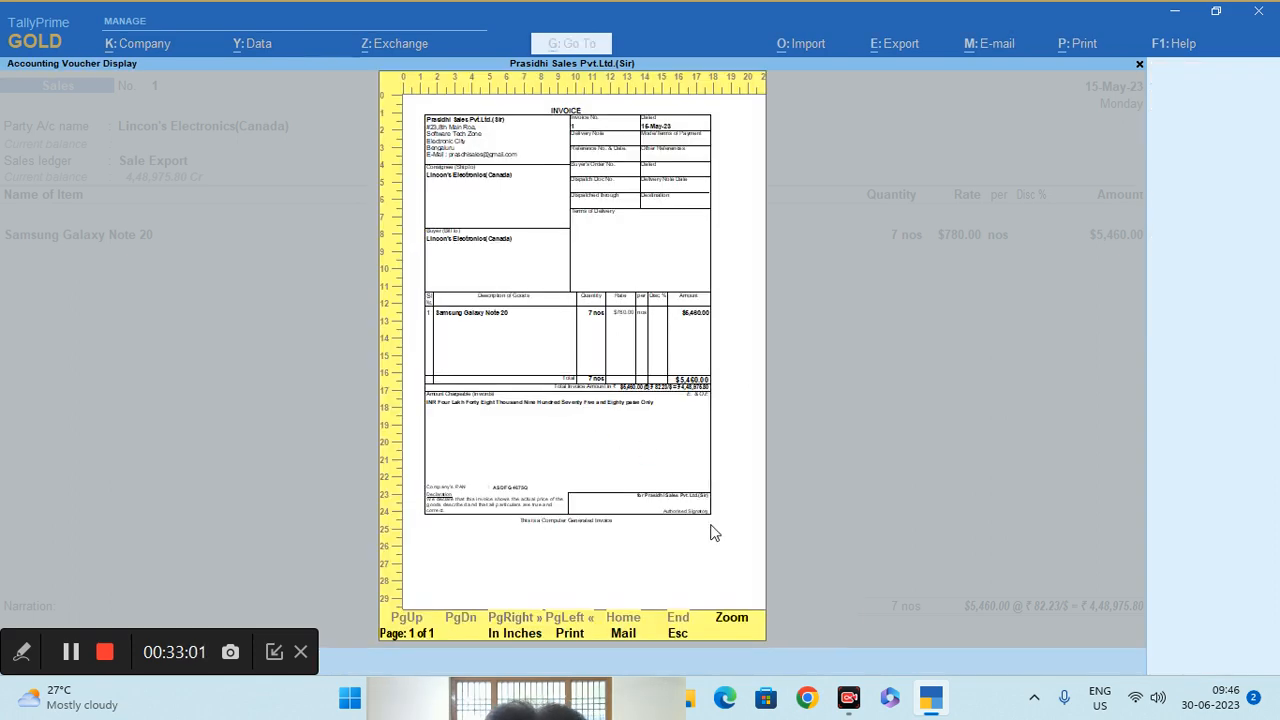
pyautogui.click(727, 617)
pyautogui.scroll(-3, 711, 566)
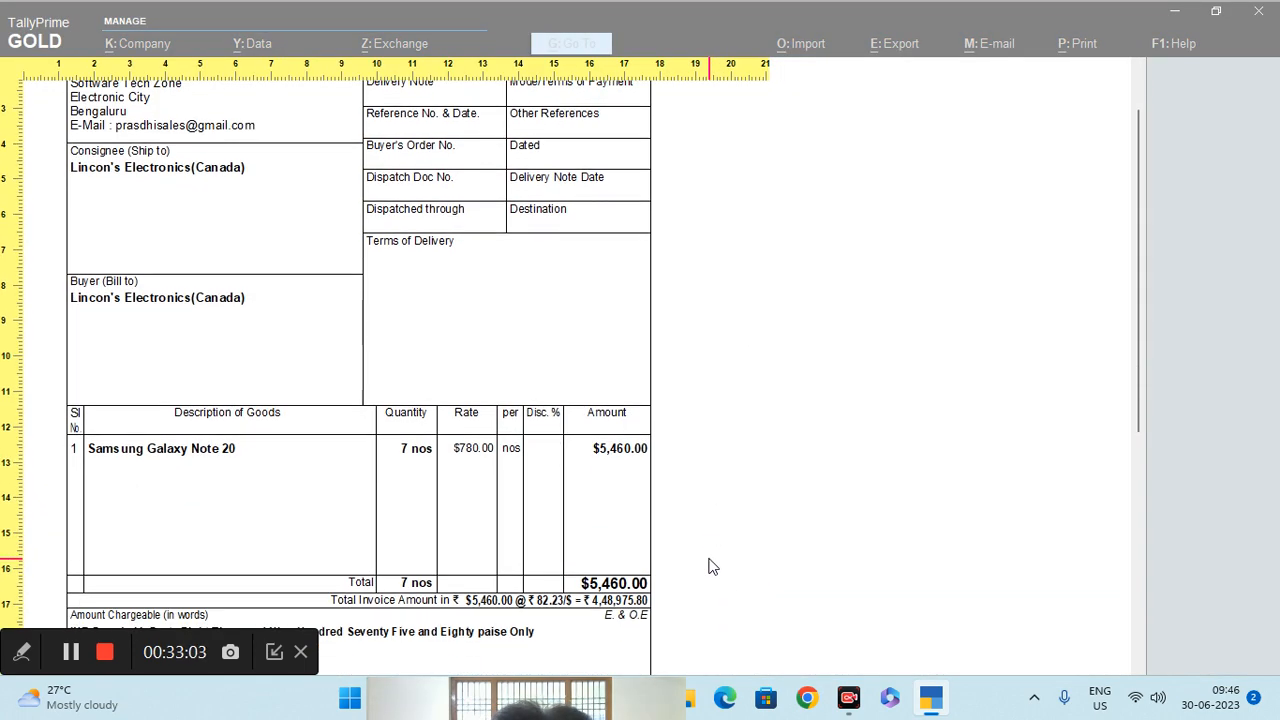
pyautogui.scroll(-2, 655, 570)
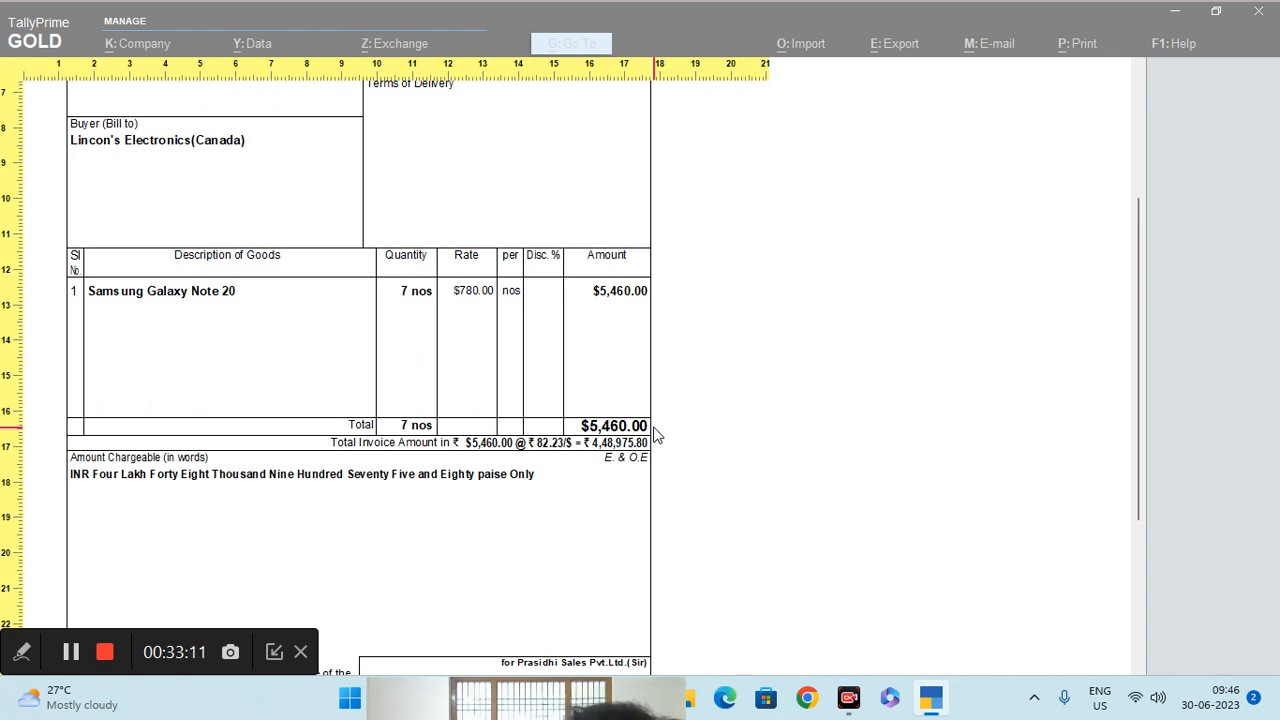
pyautogui.scroll(-1, 656, 437)
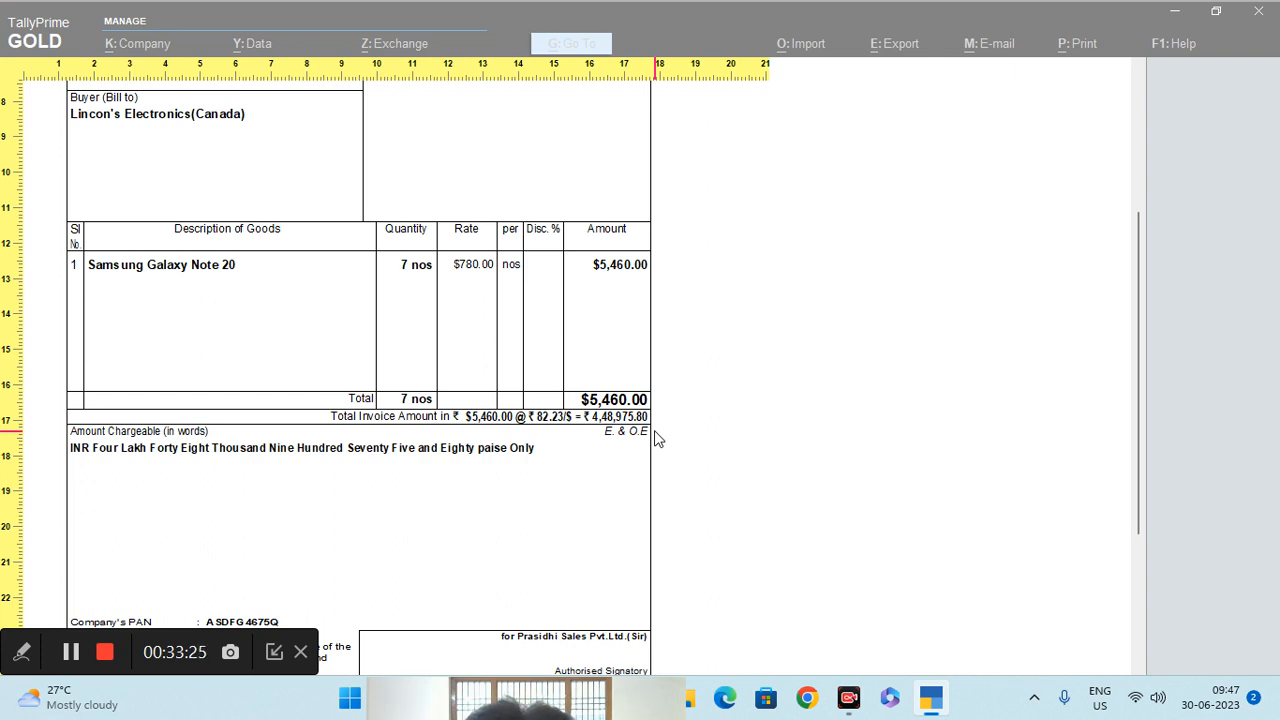
pyautogui.press('Escape')
pyautogui.press('Escape')
pyautogui.press('Escape')
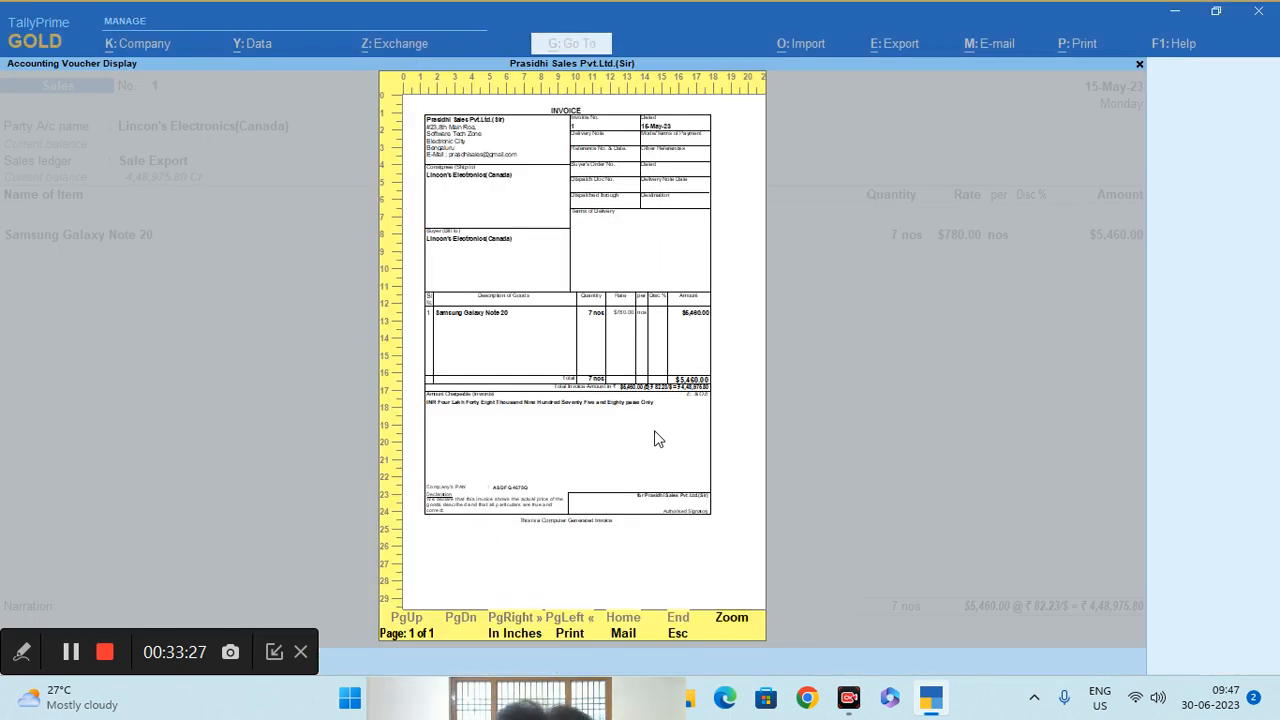
pyautogui.press('Escape')
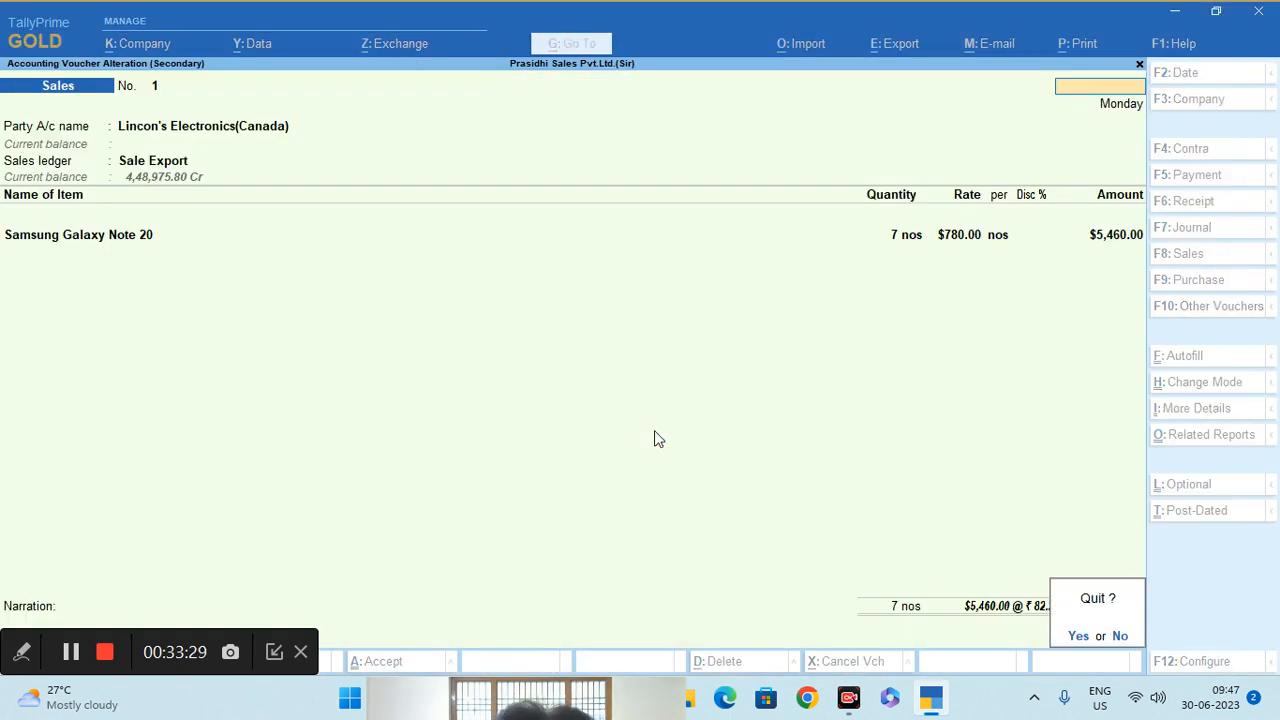
pyautogui.press('y')
pyautogui.press('Escape')
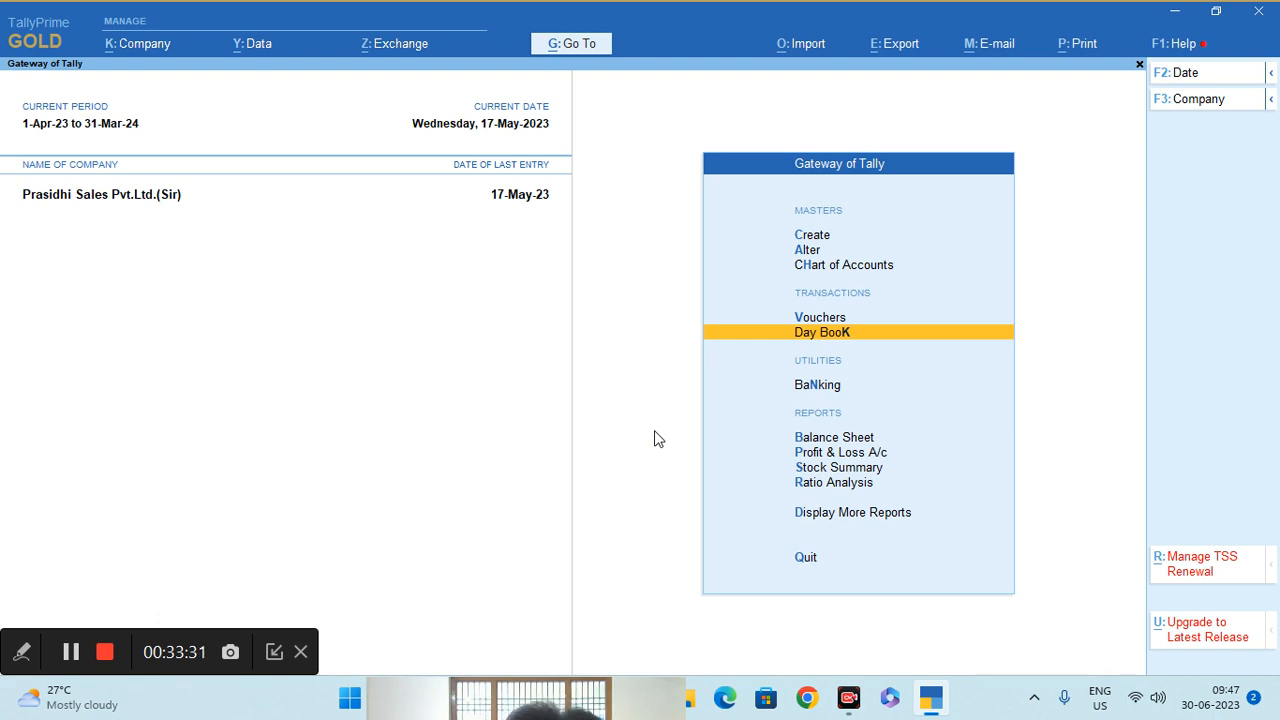
# Open the Trial Balance report and switch it to the detailed view to examine the ledgers and the unadjusted forex gain/loss.
pyautogui.press('Down')
pyautogui.press('Down')
pyautogui.press('Down')
pyautogui.press('Down')
pyautogui.press('Down')
pyautogui.press('Down')
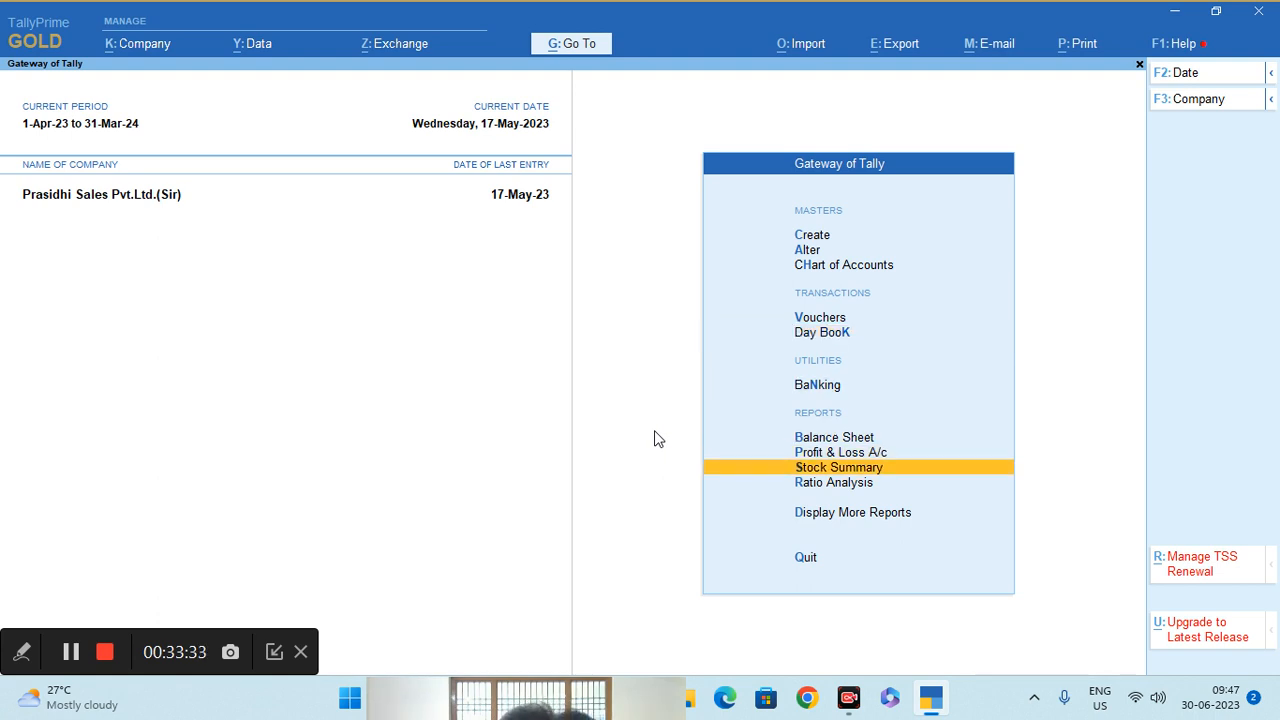
pyautogui.press('Return')
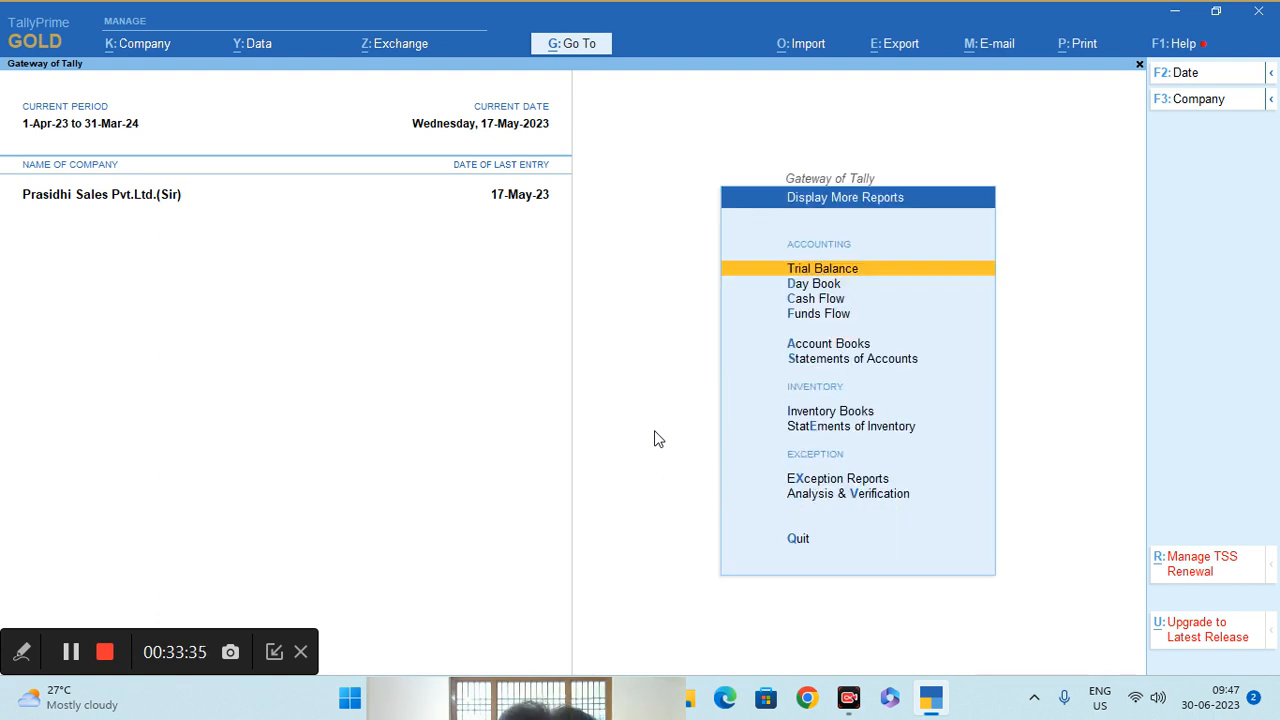
pyautogui.press('Return')
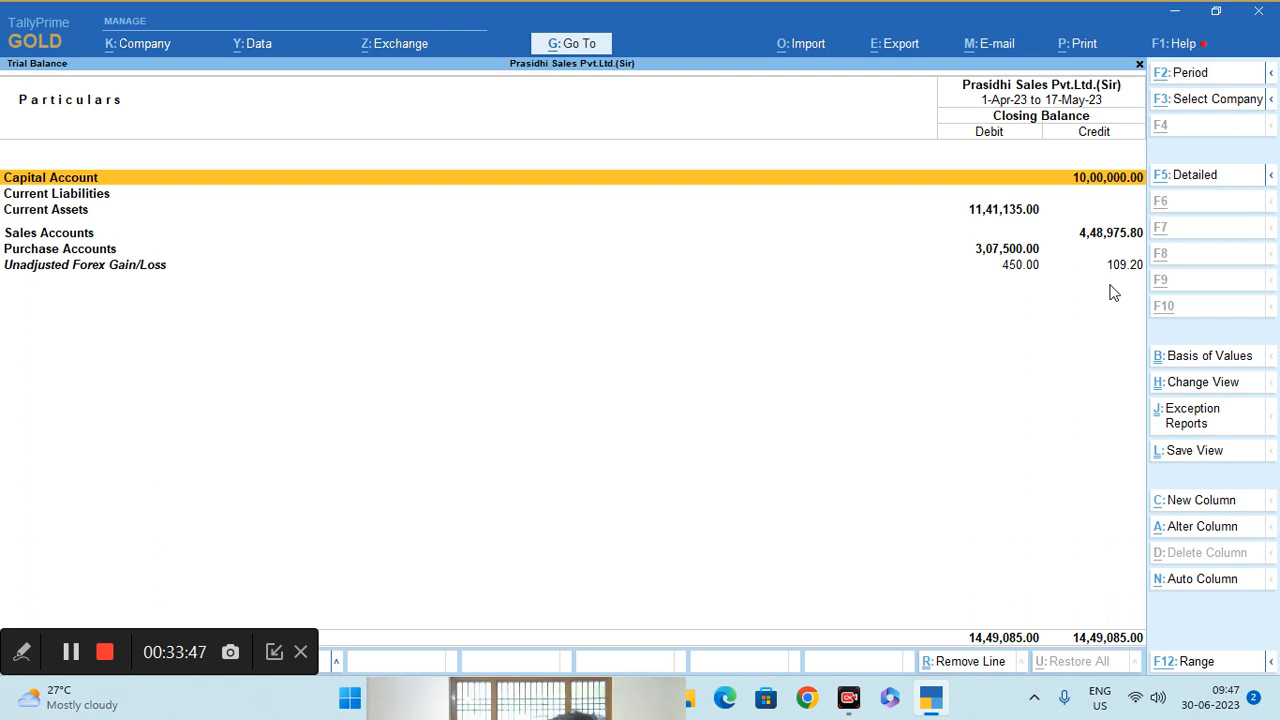
pyautogui.hotkey('alt', 'F5')
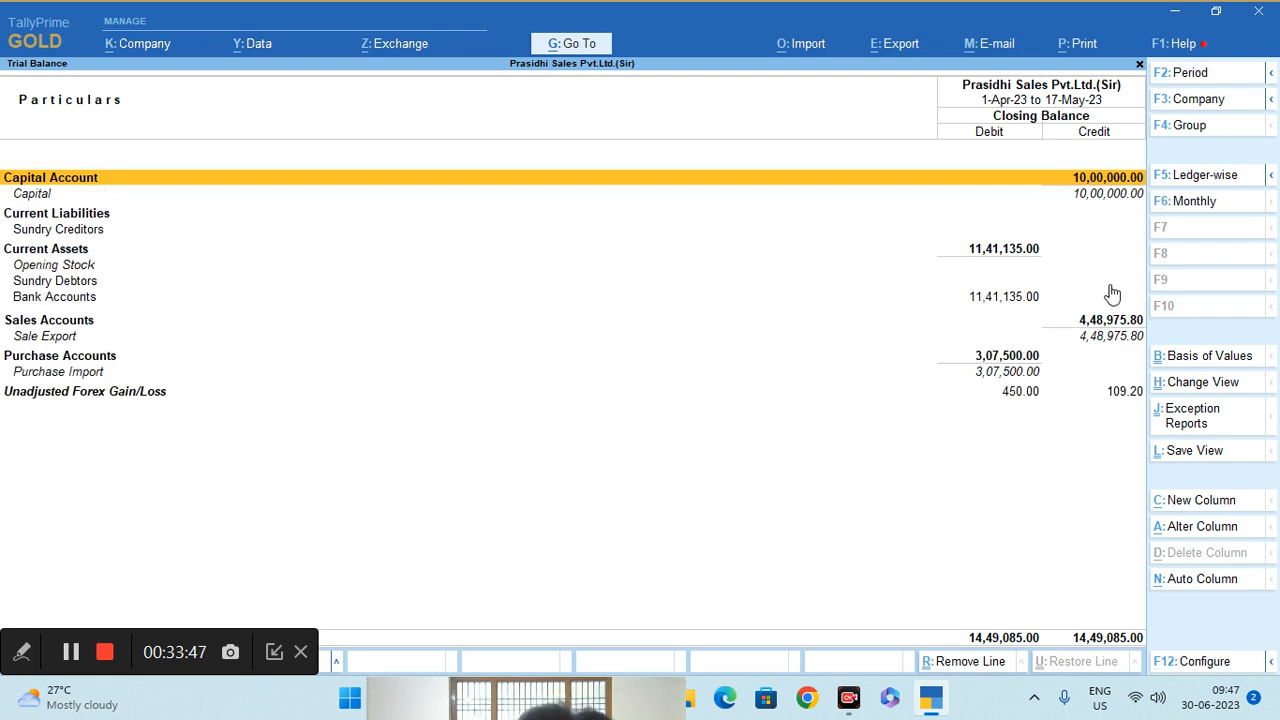
# Examine the Unadjusted Forex Gain/Loss line in the Trial Balance, and return to the Gateway of Tally.
pyautogui.click(58, 396)
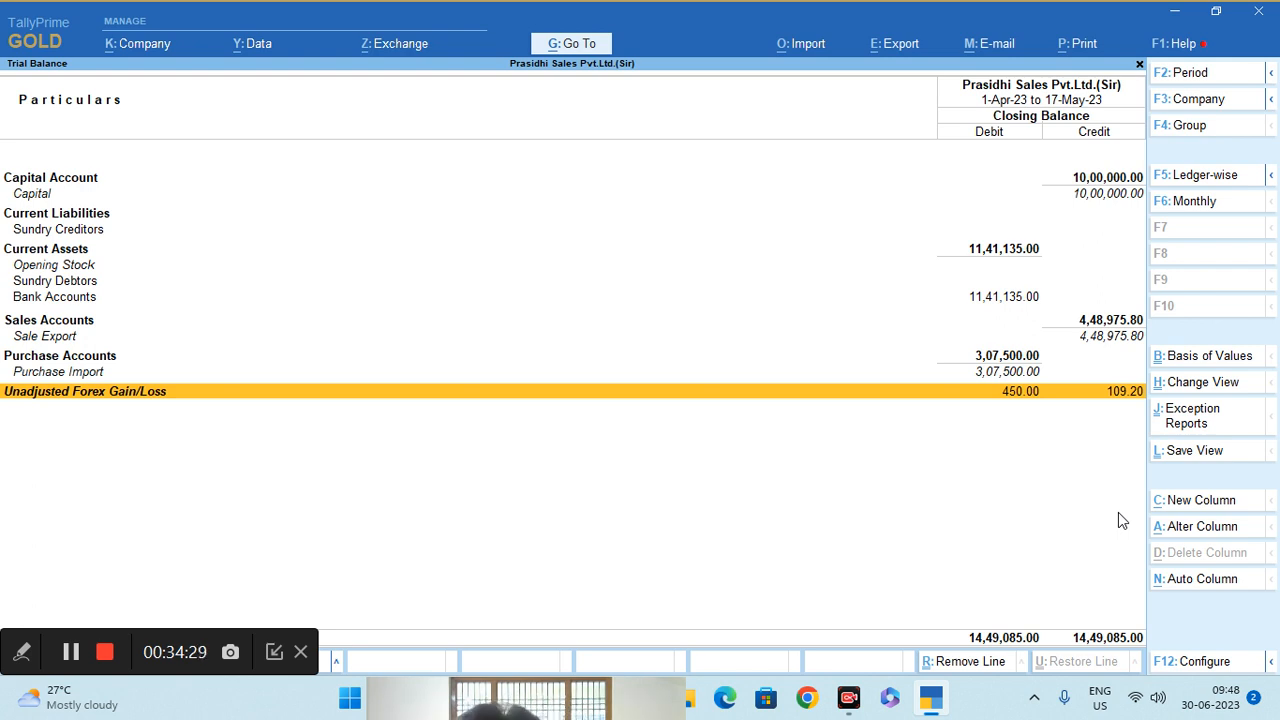
pyautogui.press('Escape')
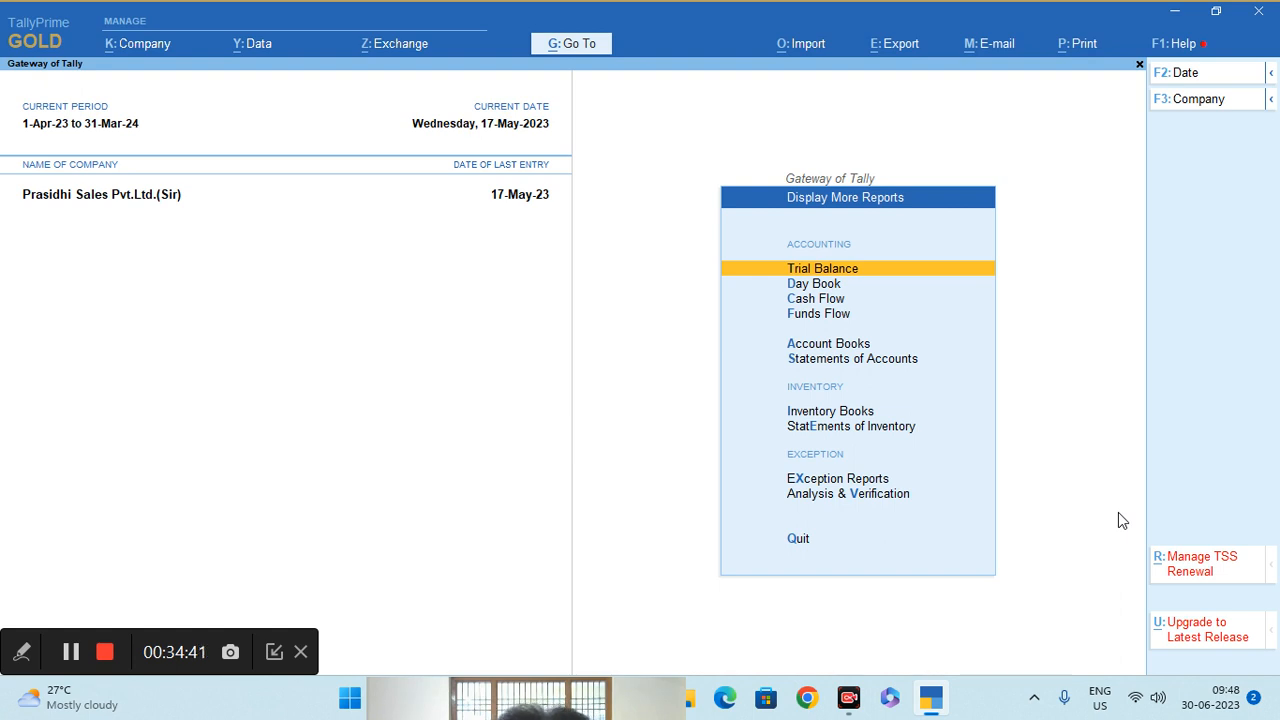
pyautogui.press('Escape')
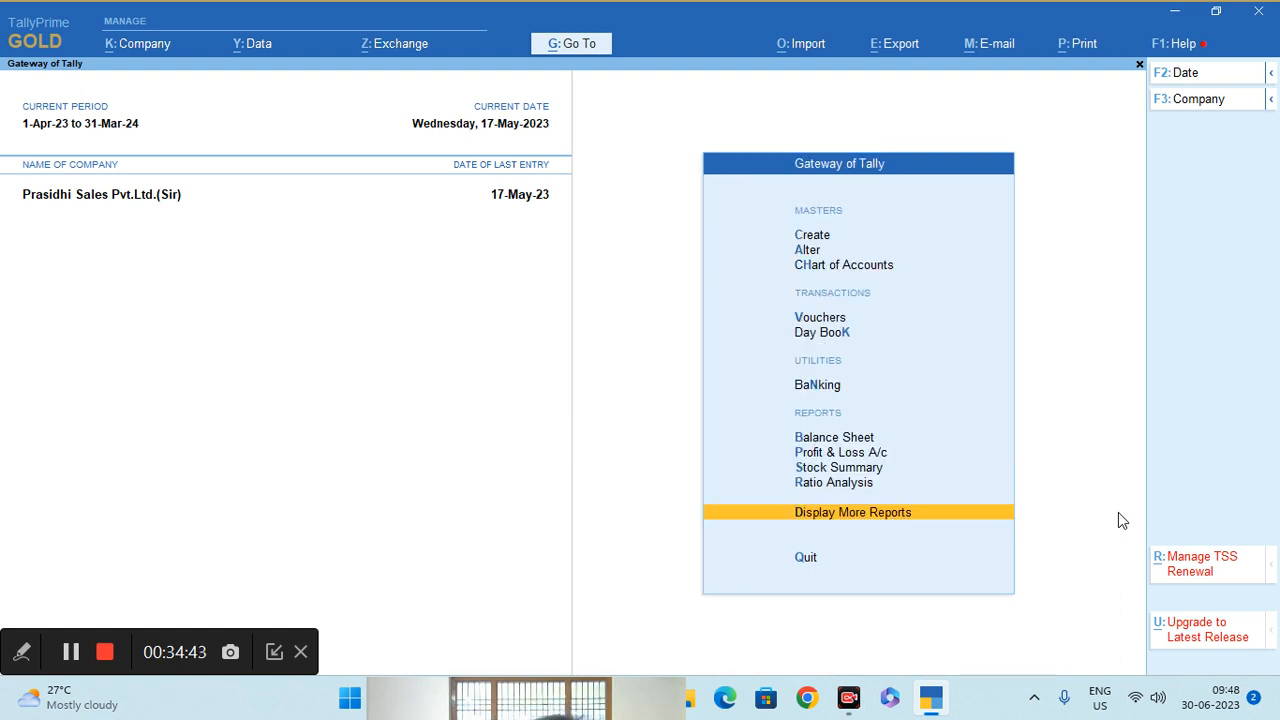
# Open the Profit & Loss A/c in detailed view, check it for forex gain or loss entries, and close the report.
pyautogui.press('Up')
pyautogui.press('Up')
pyautogui.press('Up')
pyautogui.press('Return')
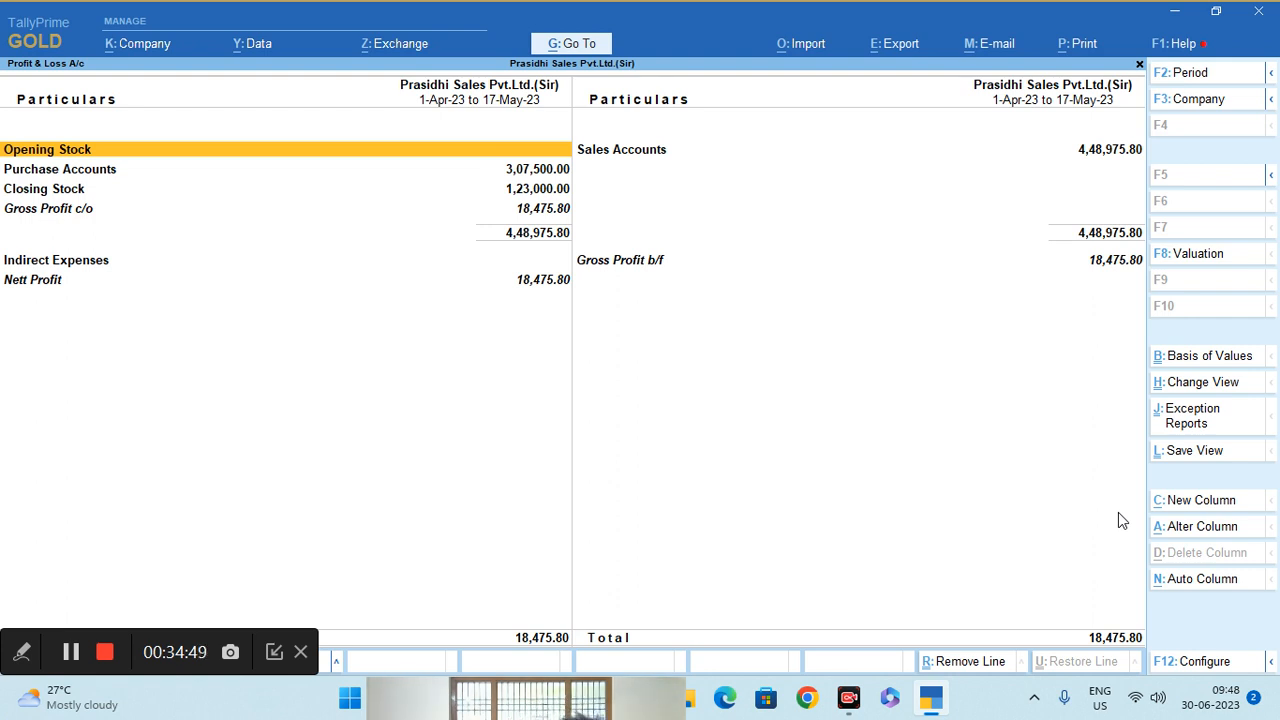
pyautogui.hotkey('alt', 'F5')
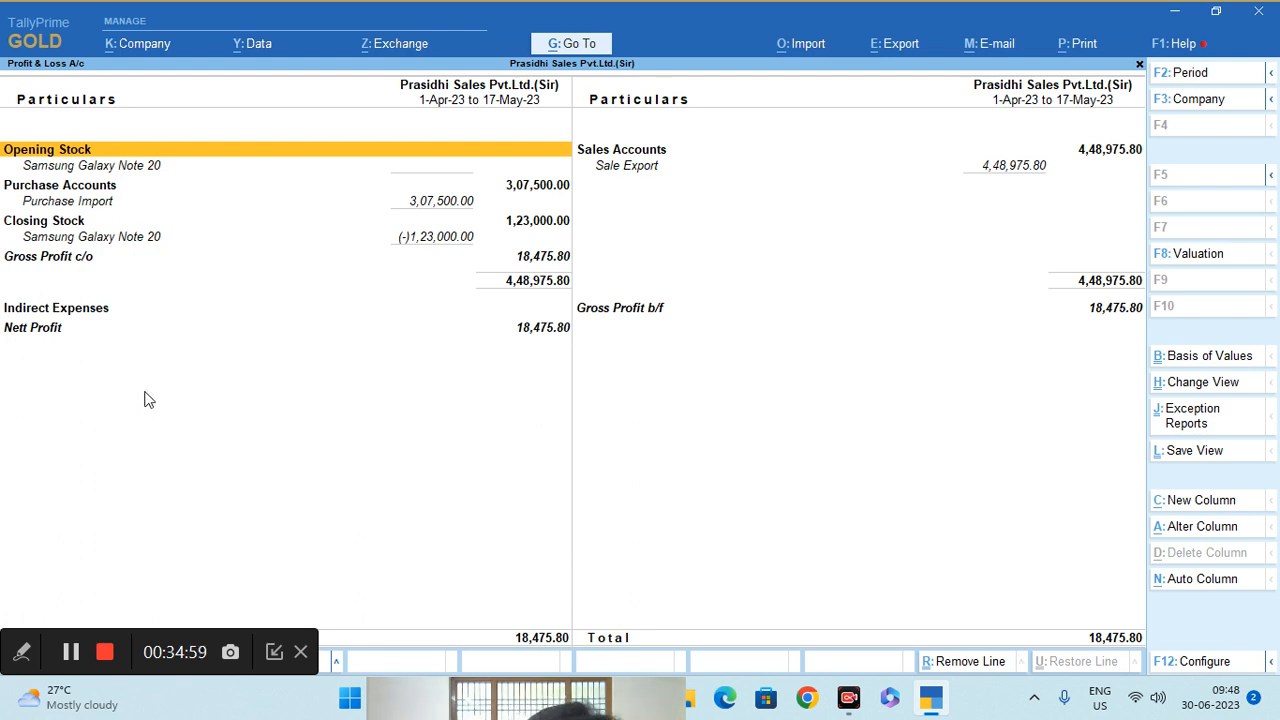
pyautogui.press('Escape')
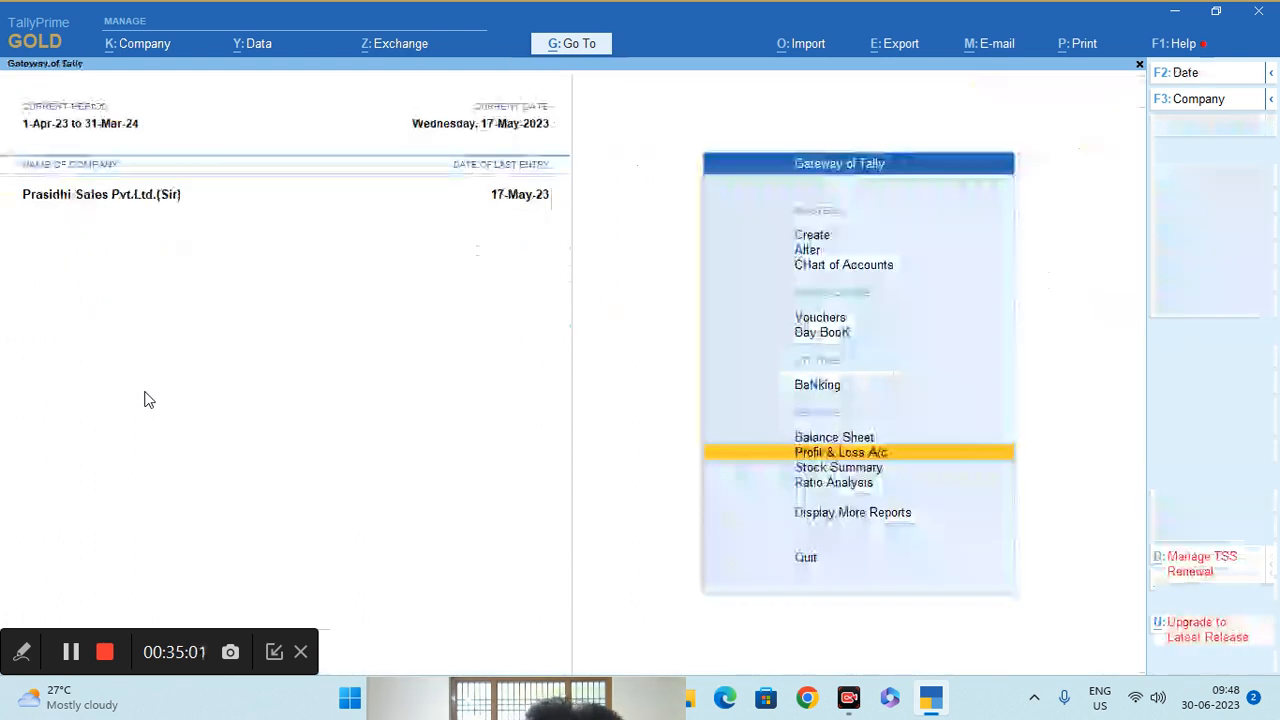
# Start a Journal voucher and change its mode to Use for Forex Gain/Loss Adjustments.
pyautogui.press('Up')
pyautogui.press('Up')
pyautogui.press('Up')
pyautogui.press('Up')
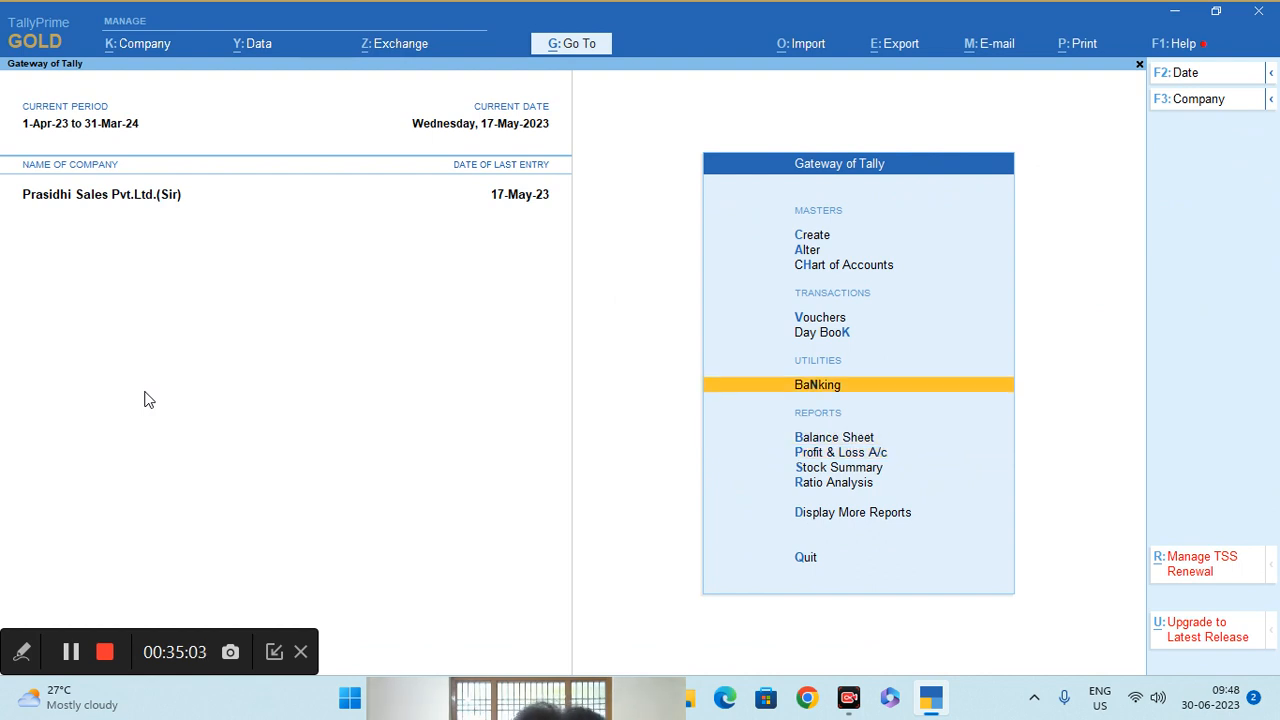
pyautogui.press('Return')
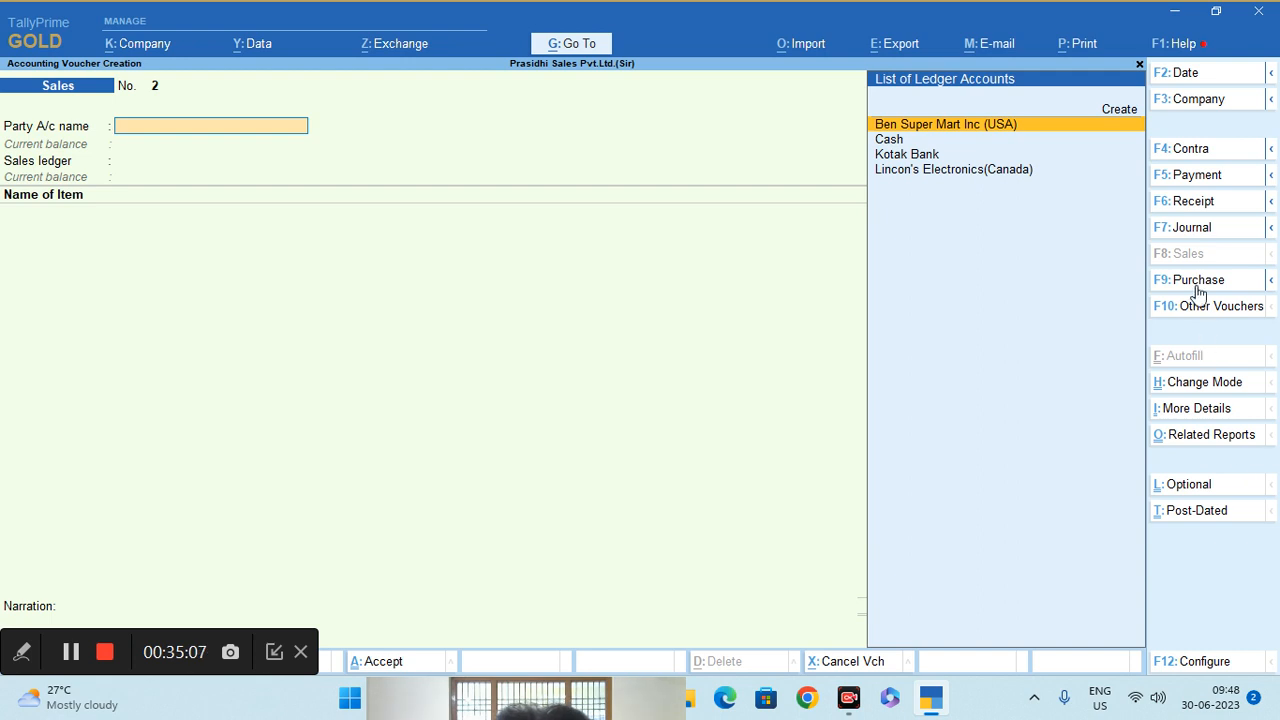
pyautogui.click(1192, 230)
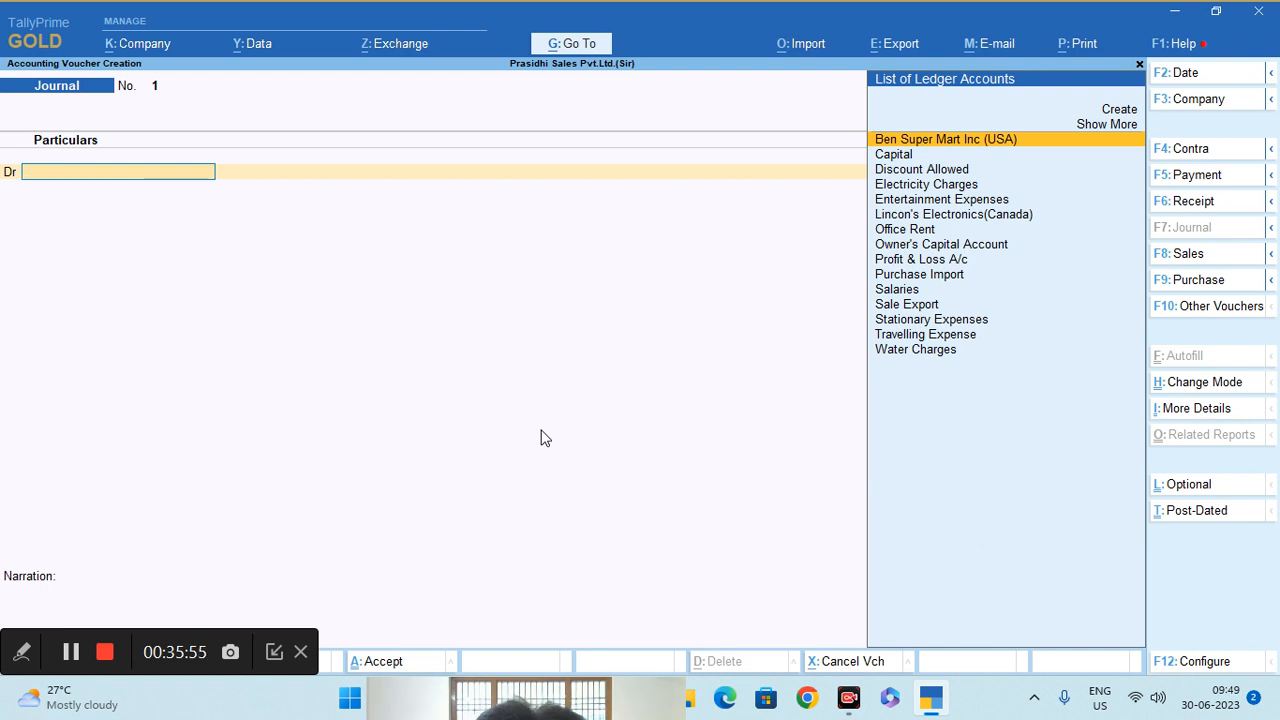
pyautogui.click(1233, 390)
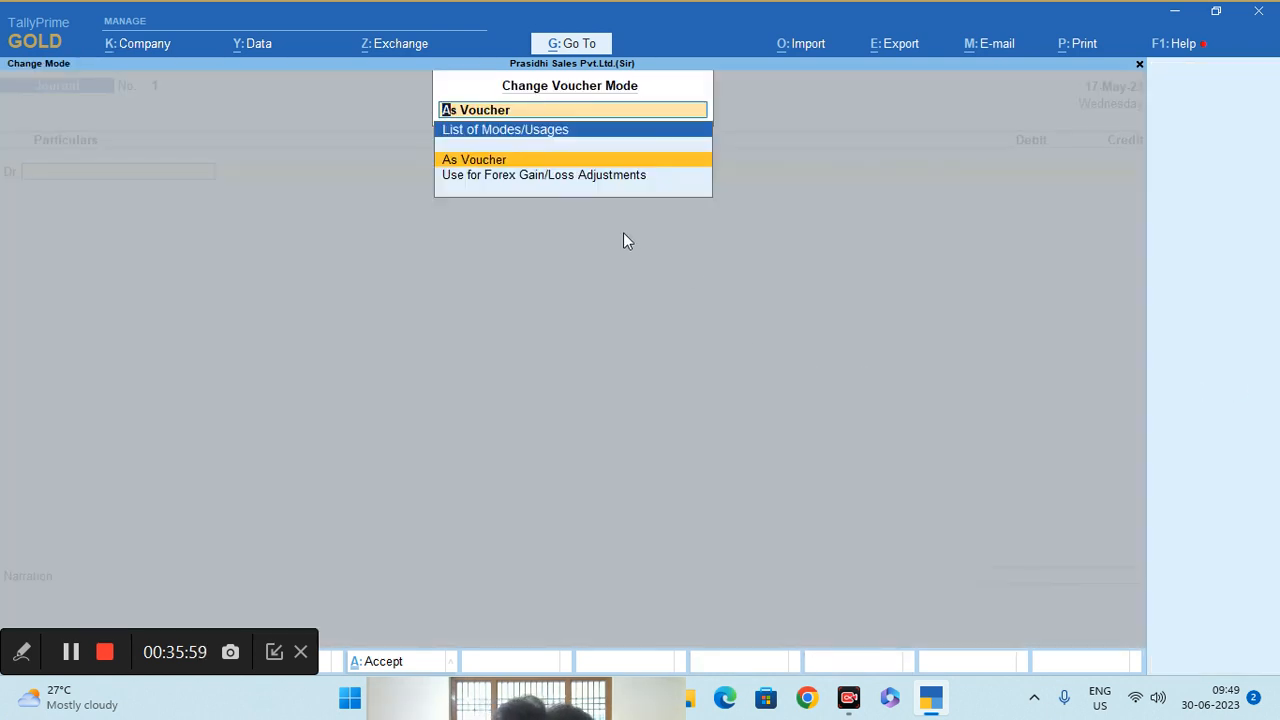
pyautogui.click(516, 176)
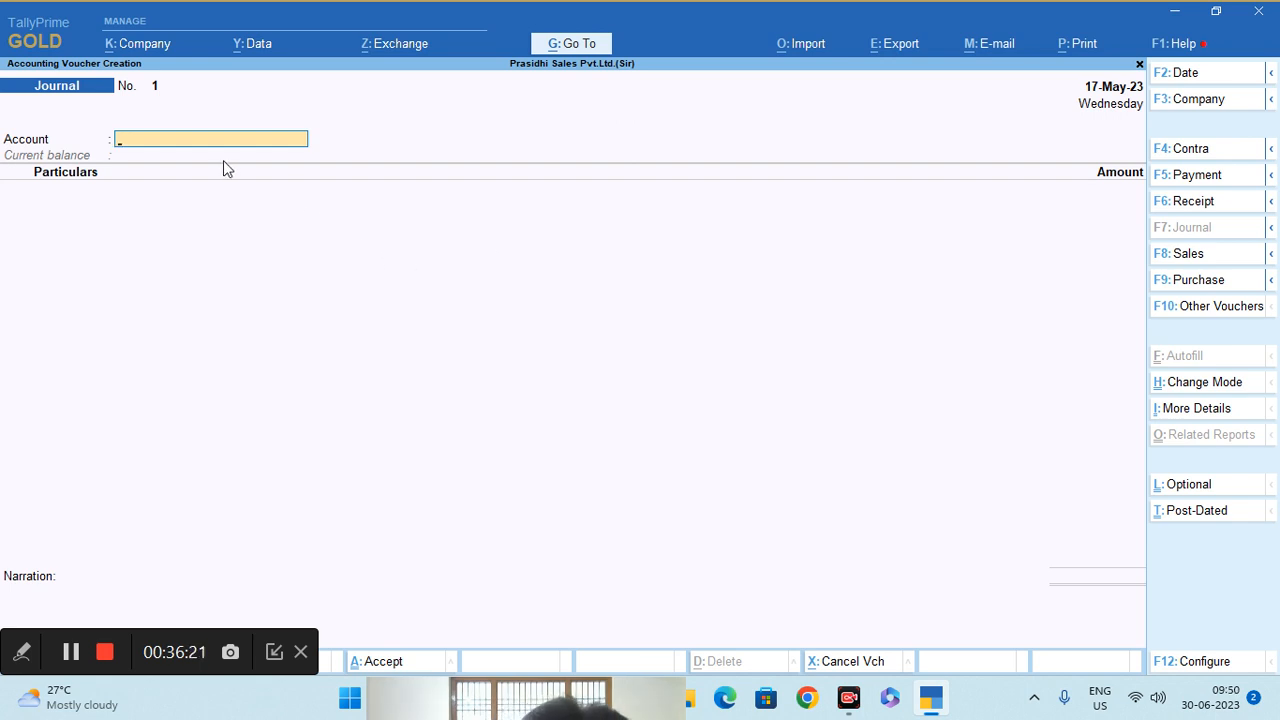
# Create a Forex Loss ledger under Indirect Expenses with ledger type Not Applicable, and use it as the journal's account.
pyautogui.hotkey('alt', 'c')
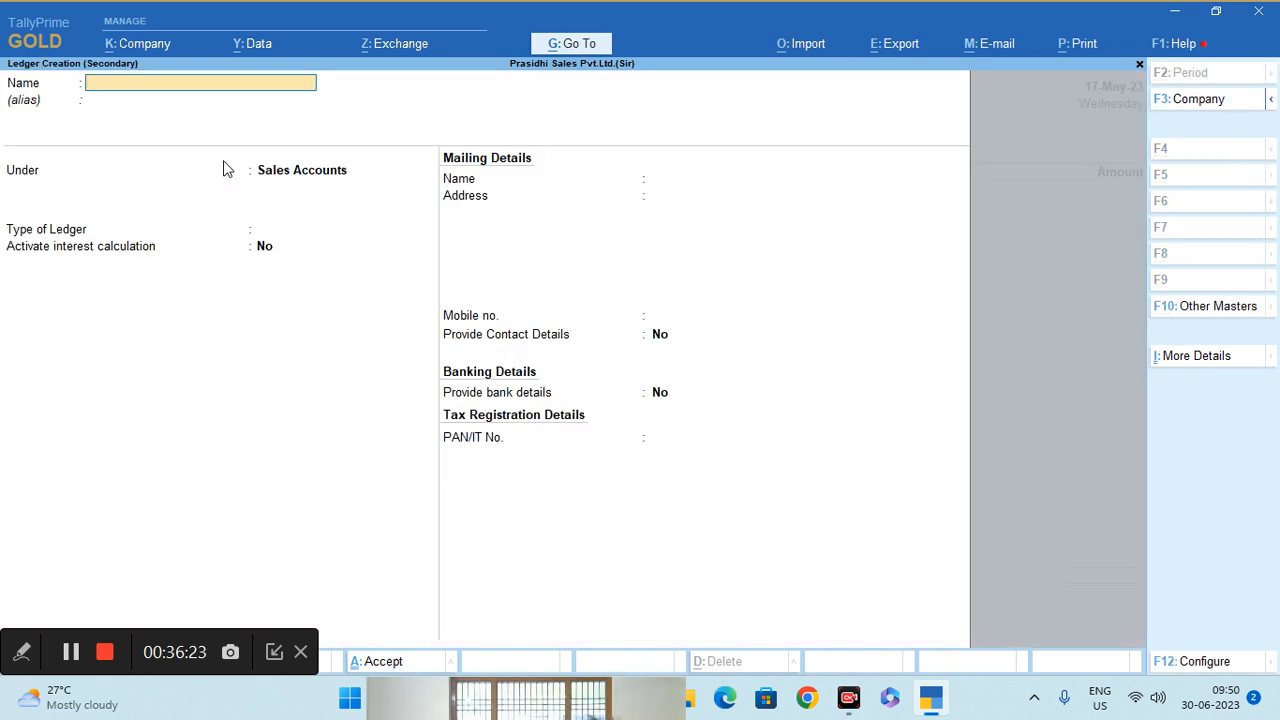
pyautogui.write('Forex Loss')
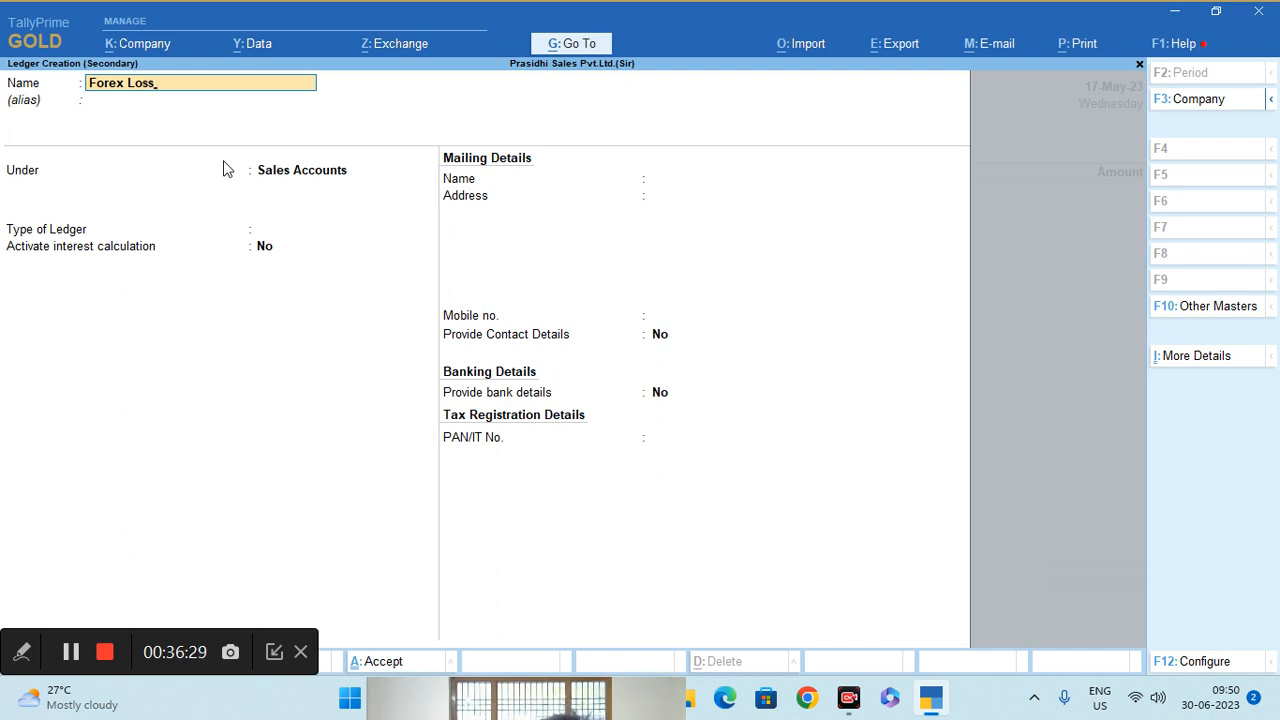
pyautogui.press('Return')
pyautogui.press('Return')
pyautogui.write('Ind')
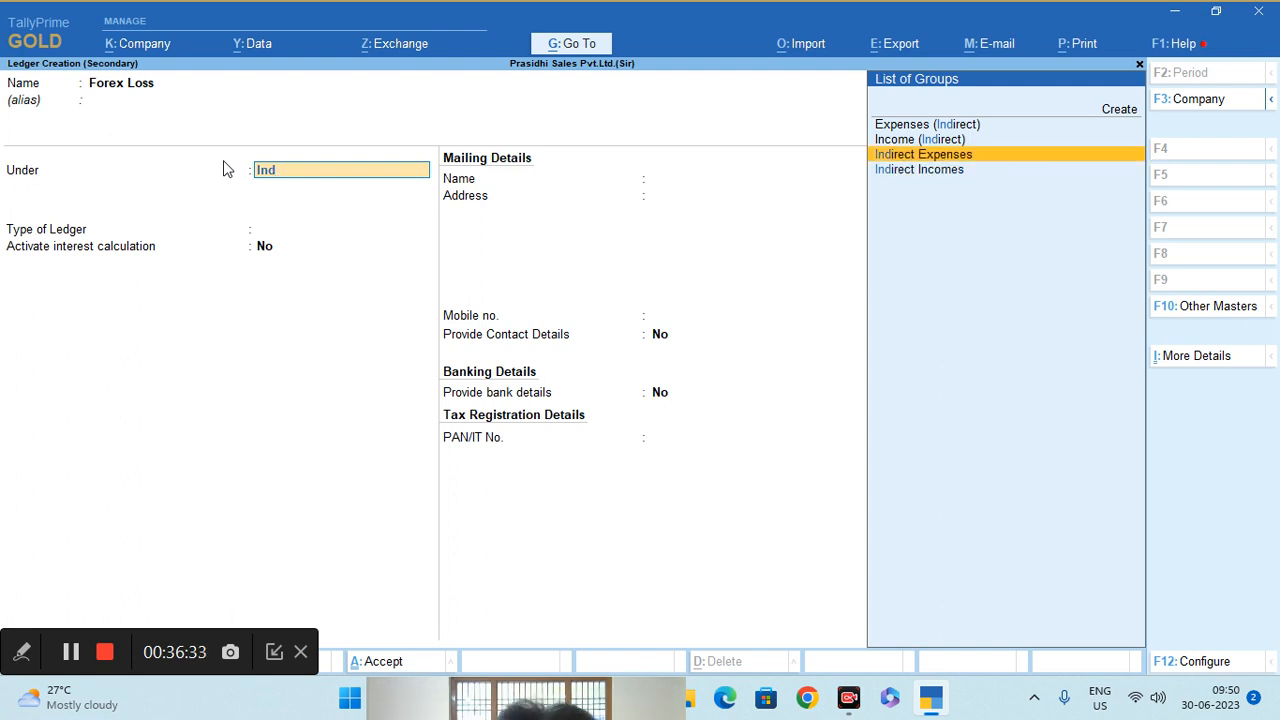
pyautogui.press('Return')
pyautogui.press('Return')
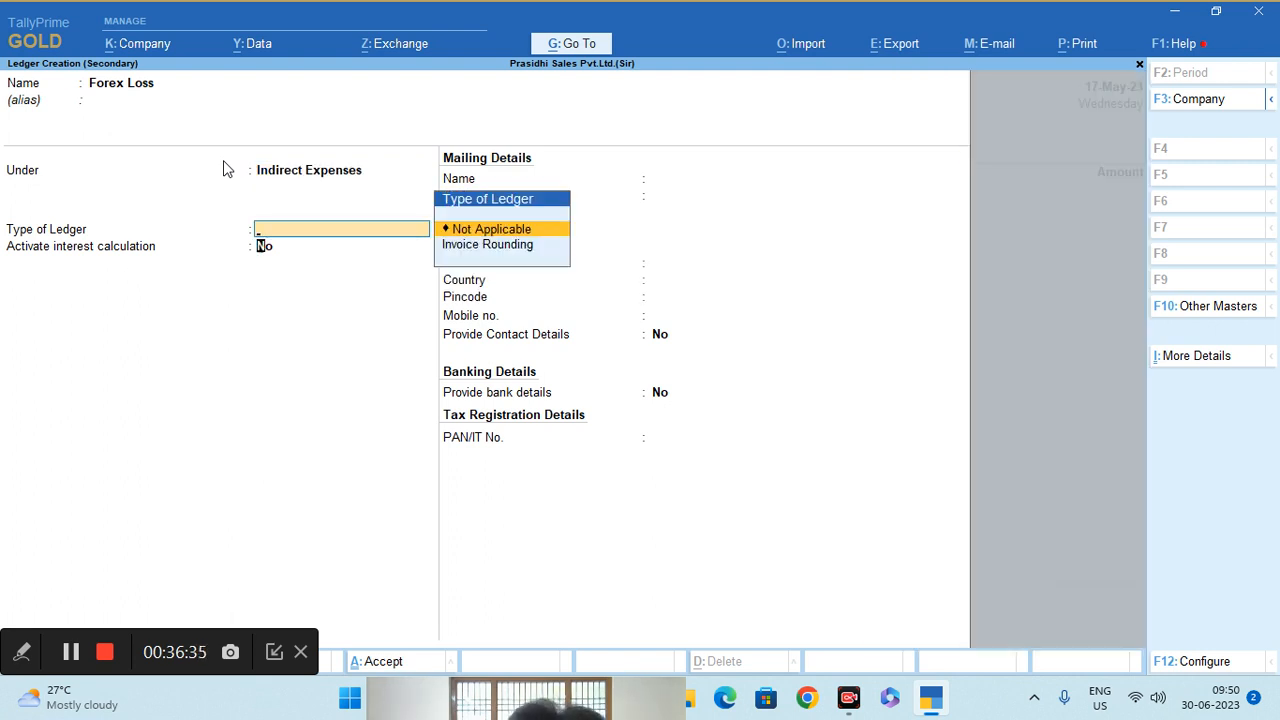
pyautogui.press('Return')
pyautogui.press('Return')
pyautogui.press('Return')
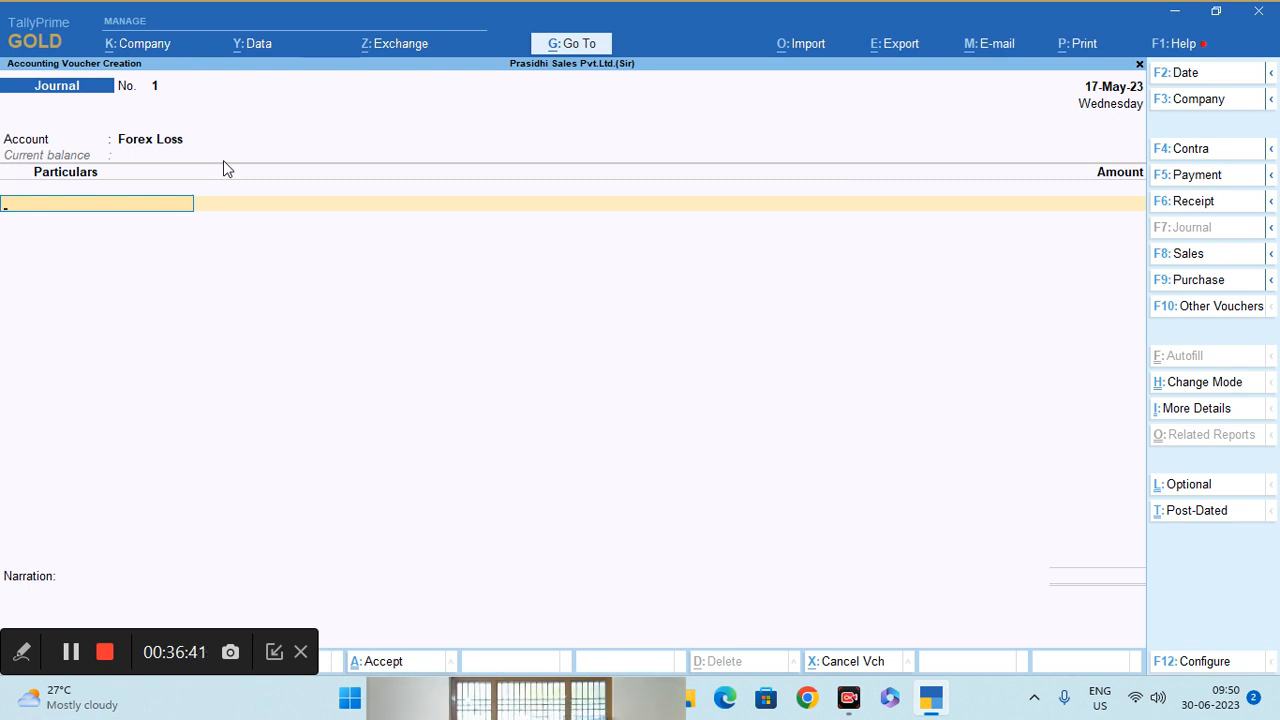
# Adjust the forex loss of 450.00 against Ben Super Mart Inc (USA)'s pending bill and save the journal voucher.
pyautogui.write('B')
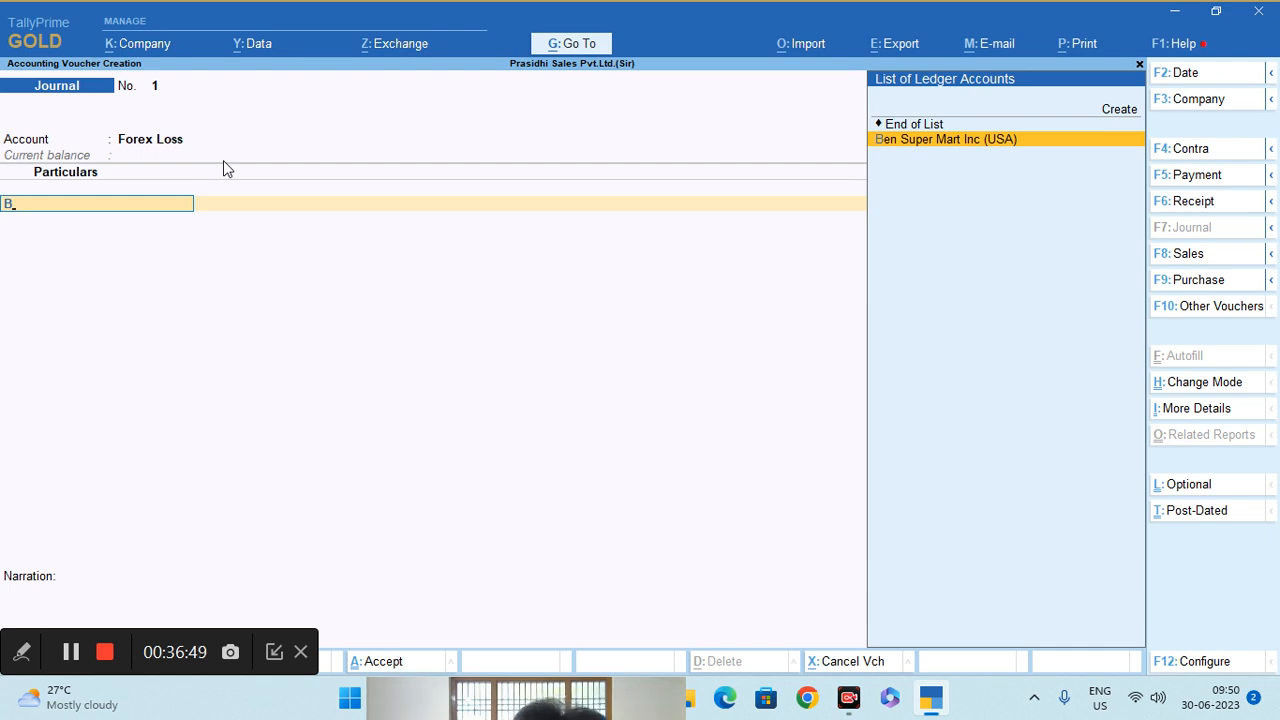
pyautogui.press('Return')
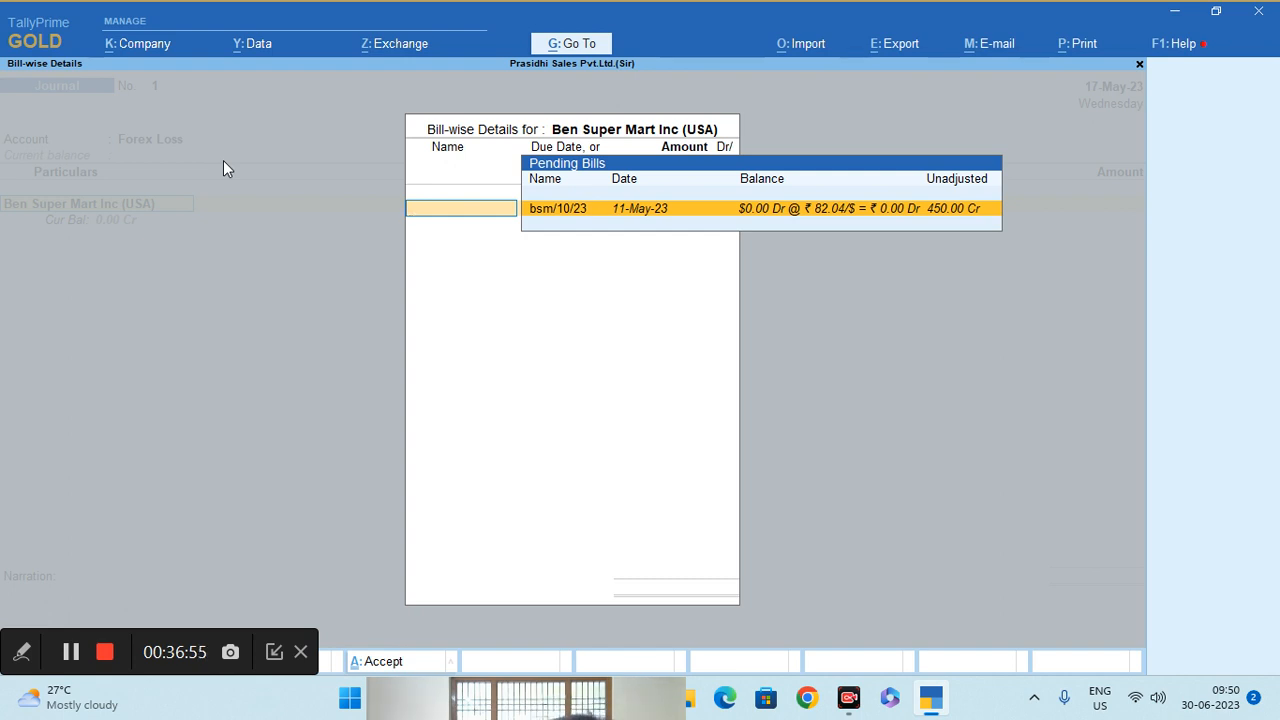
pyautogui.press('Return')
pyautogui.press('Return')
pyautogui.press('Return')
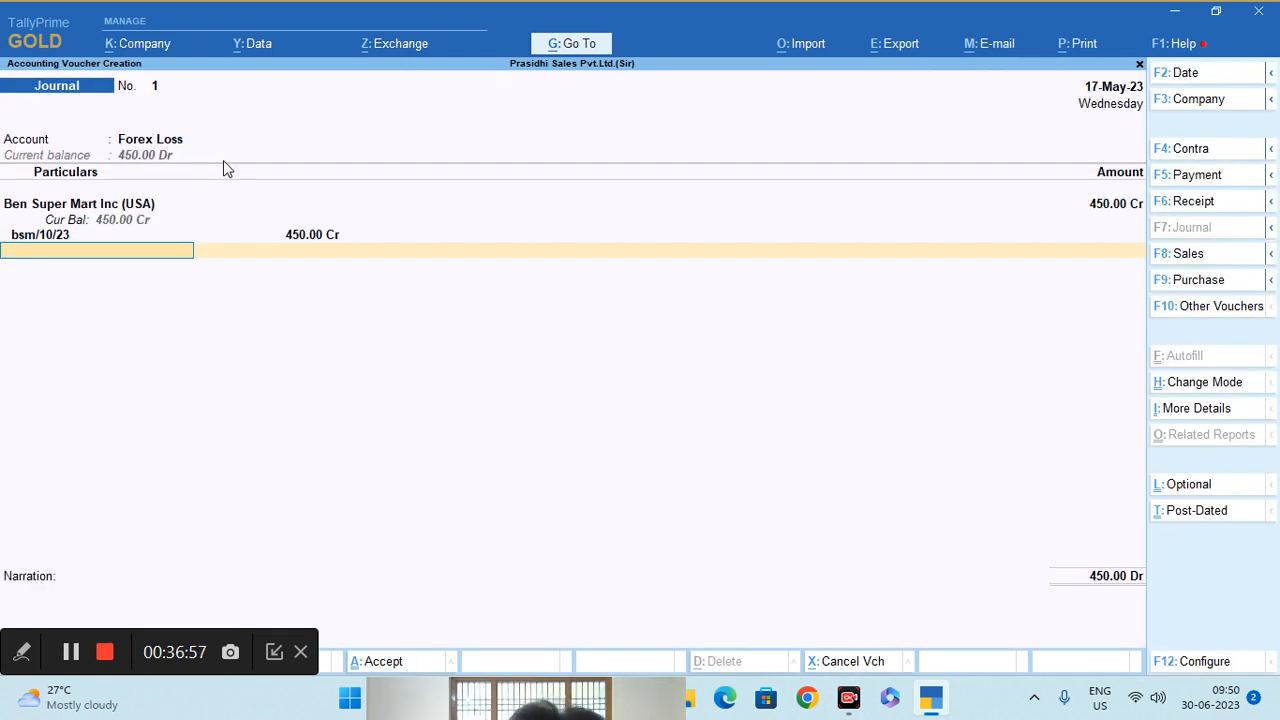
pyautogui.press('Return')
pyautogui.press('Return')
pyautogui.press('Return')
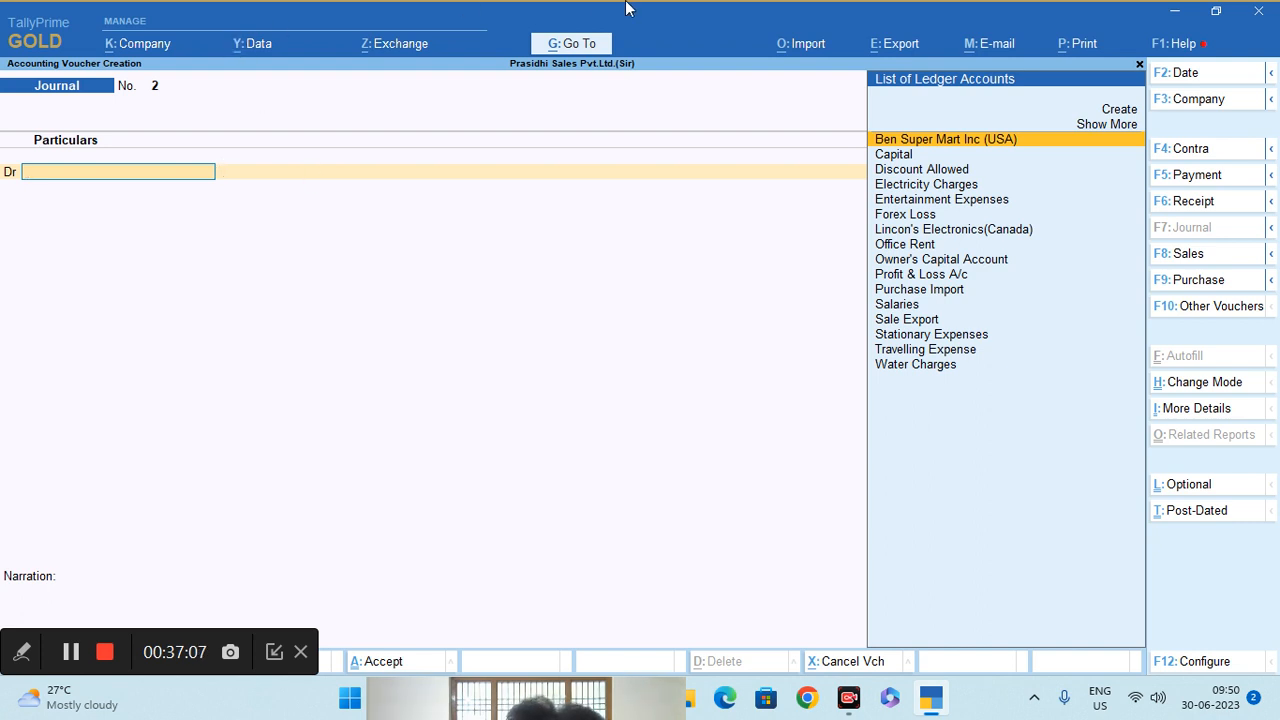
# Check the Balance Sheet and the Profit & Loss A/c for the effect of the forex loss, and return to the journal voucher.
pyautogui.click(578, 44)
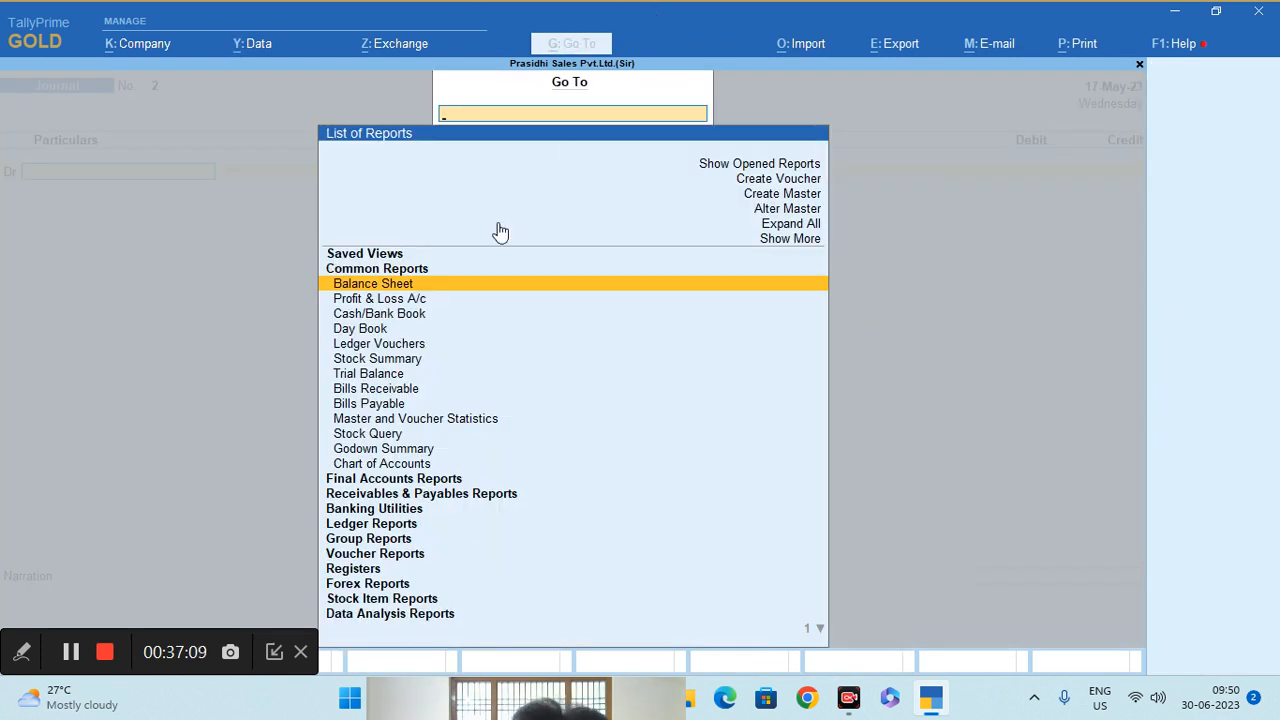
pyautogui.click(437, 284)
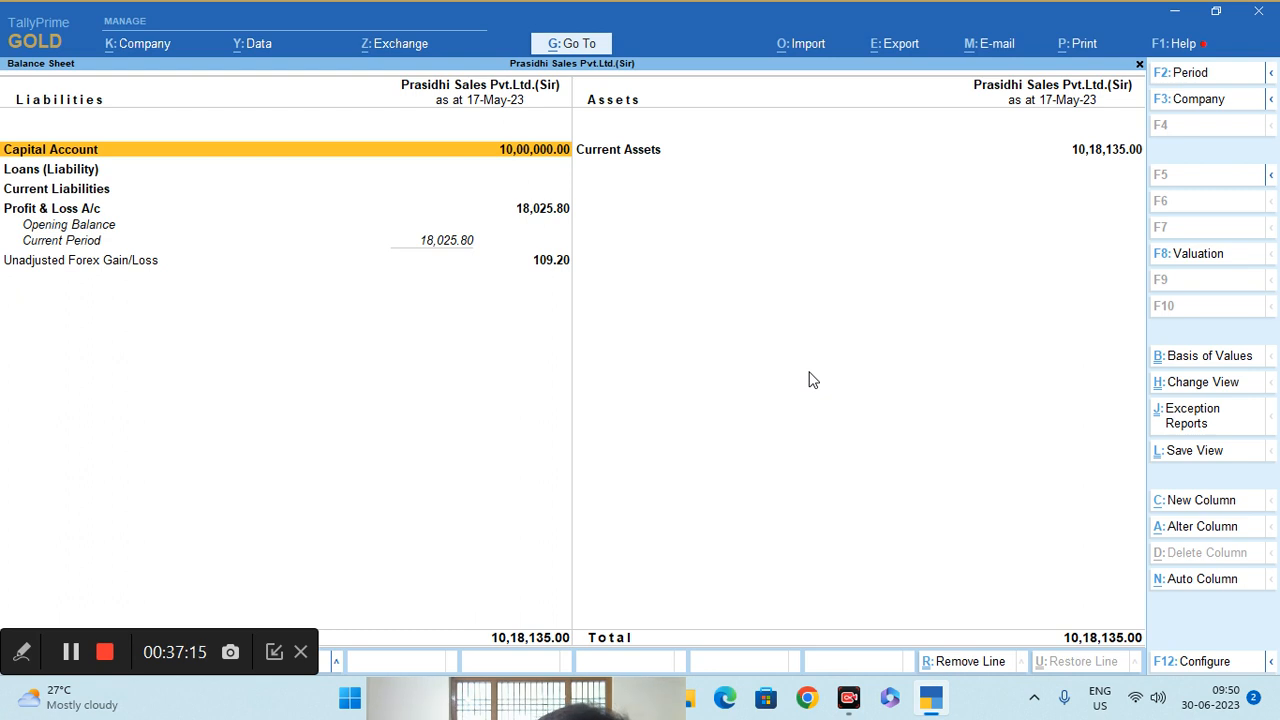
pyautogui.click(572, 50)
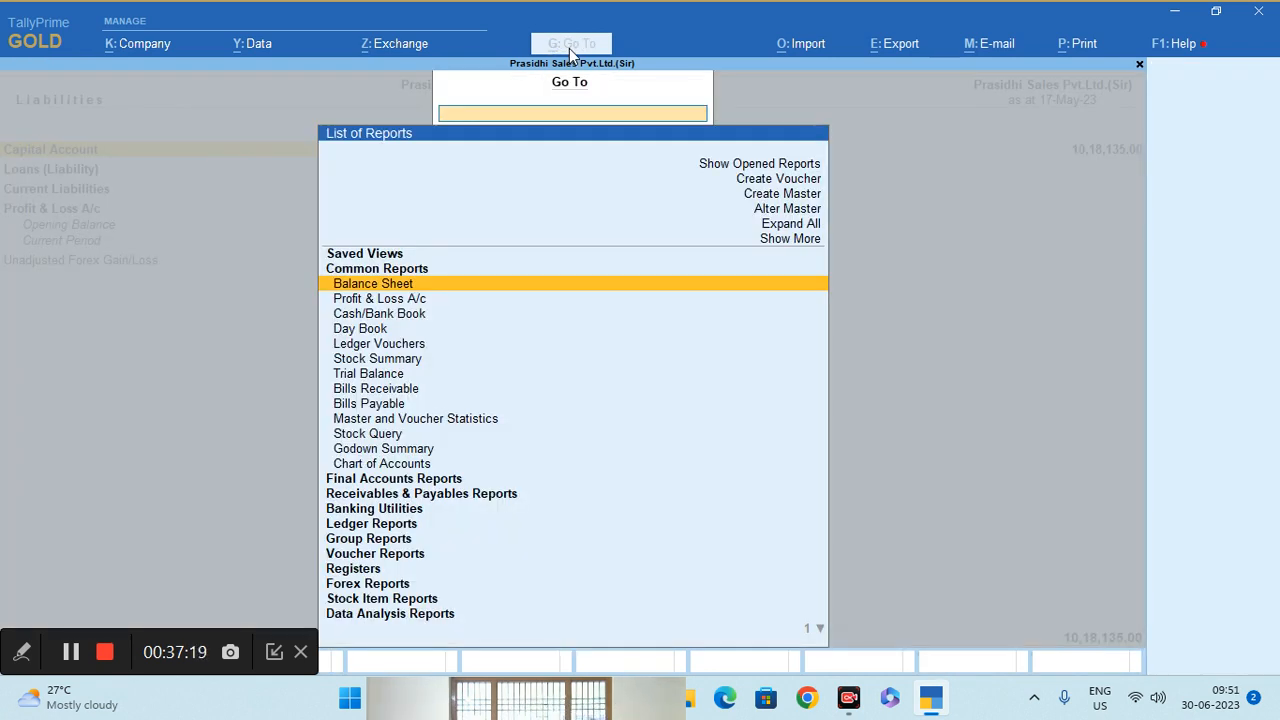
pyautogui.press('Down')
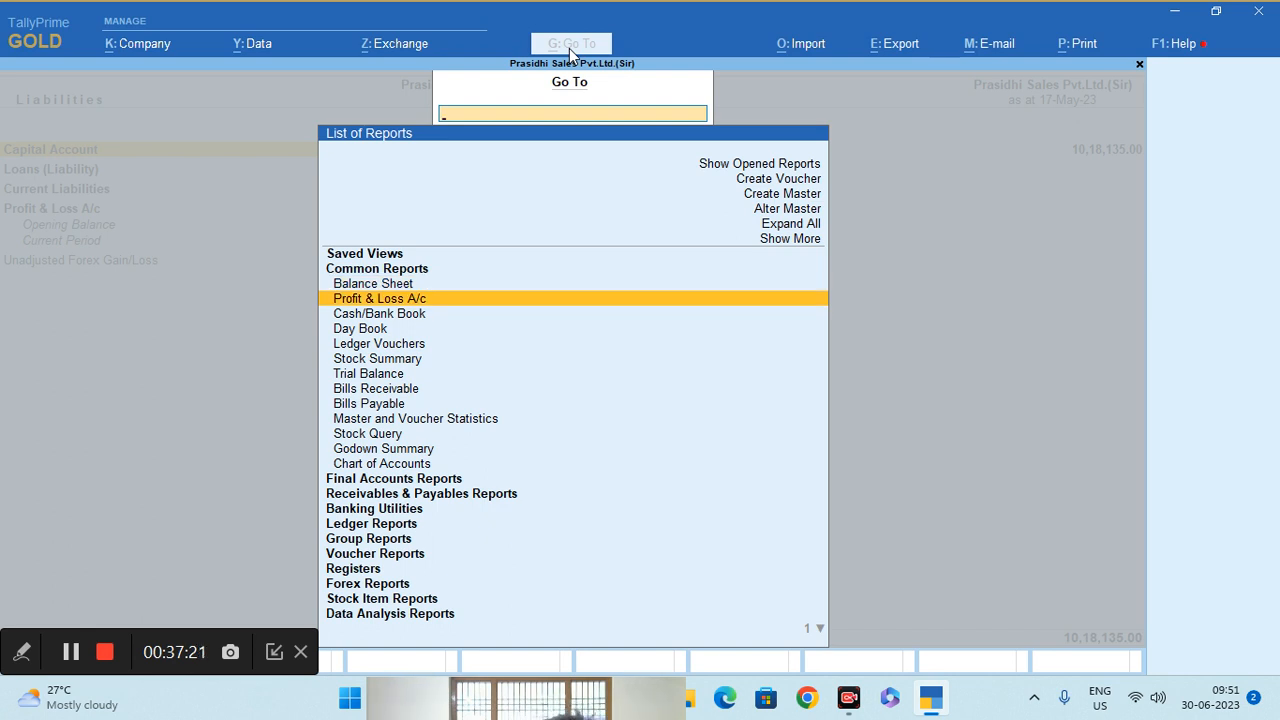
pyautogui.press('Return')
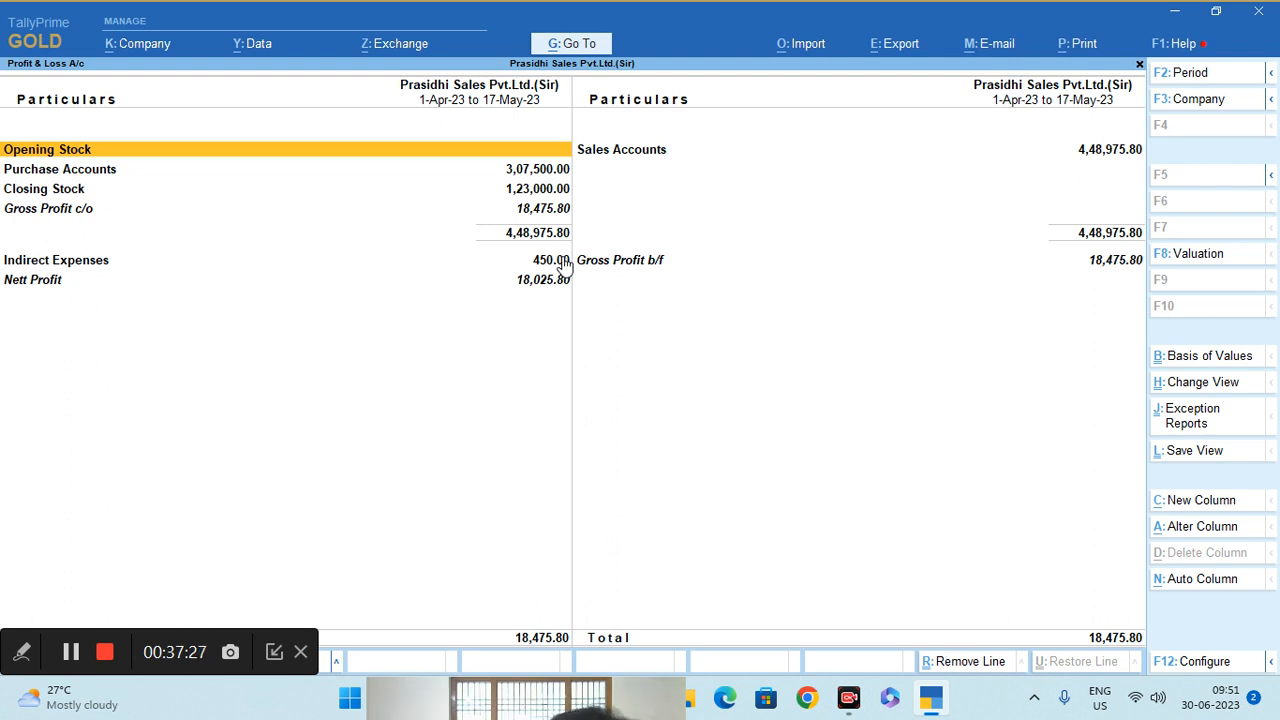
pyautogui.press('Escape')
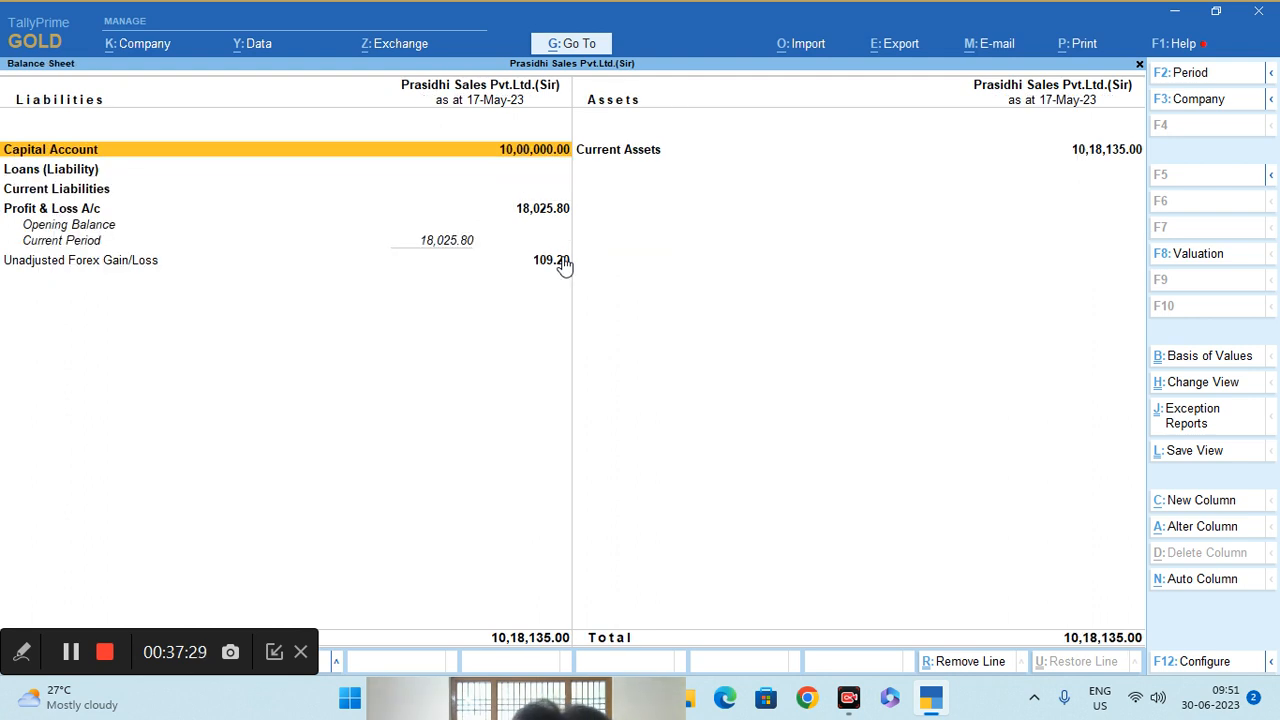
pyautogui.press('Escape')
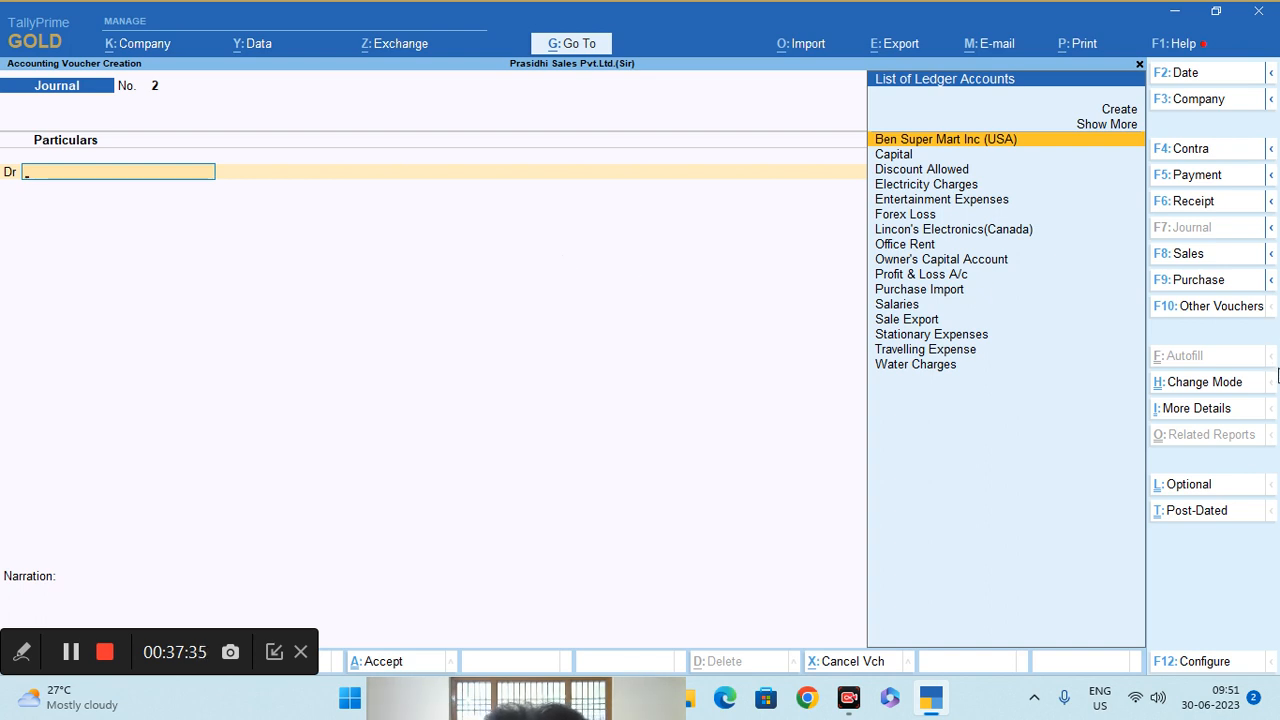
# Change the second Journal voucher's mode to Use for Forex Gain/Loss Adjustments.
pyautogui.click(1222, 382)
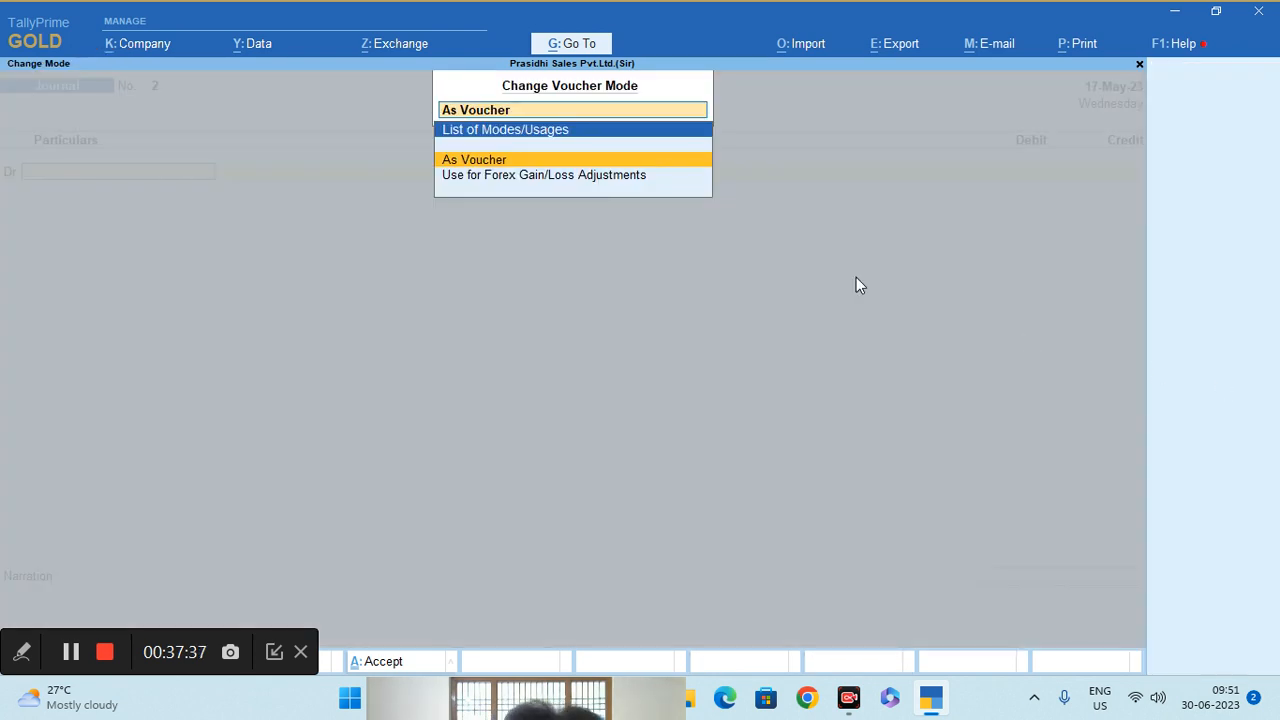
pyautogui.press('Down')
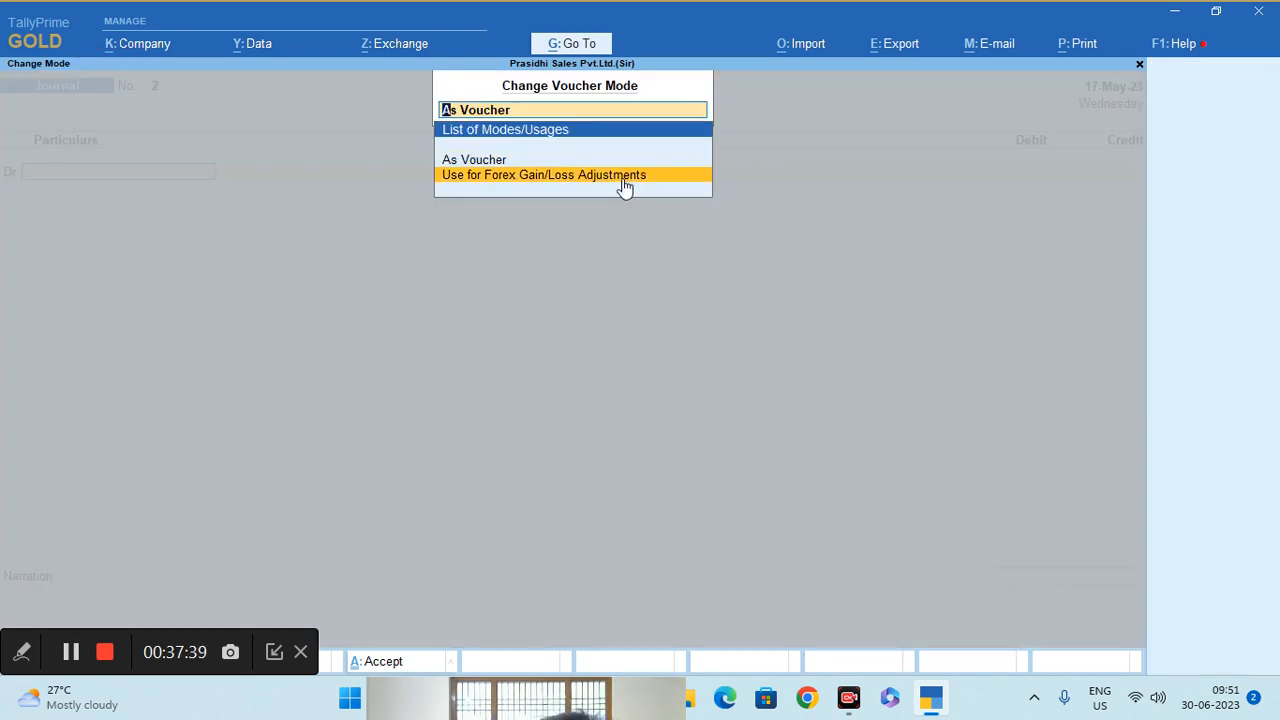
pyautogui.click(622, 178)
# Create a Forex Gain ledger under Indirect Incomes with ledger type Not Applicable, and use it as the journal's account.
pyautogui.hotkey('alt', 'c')
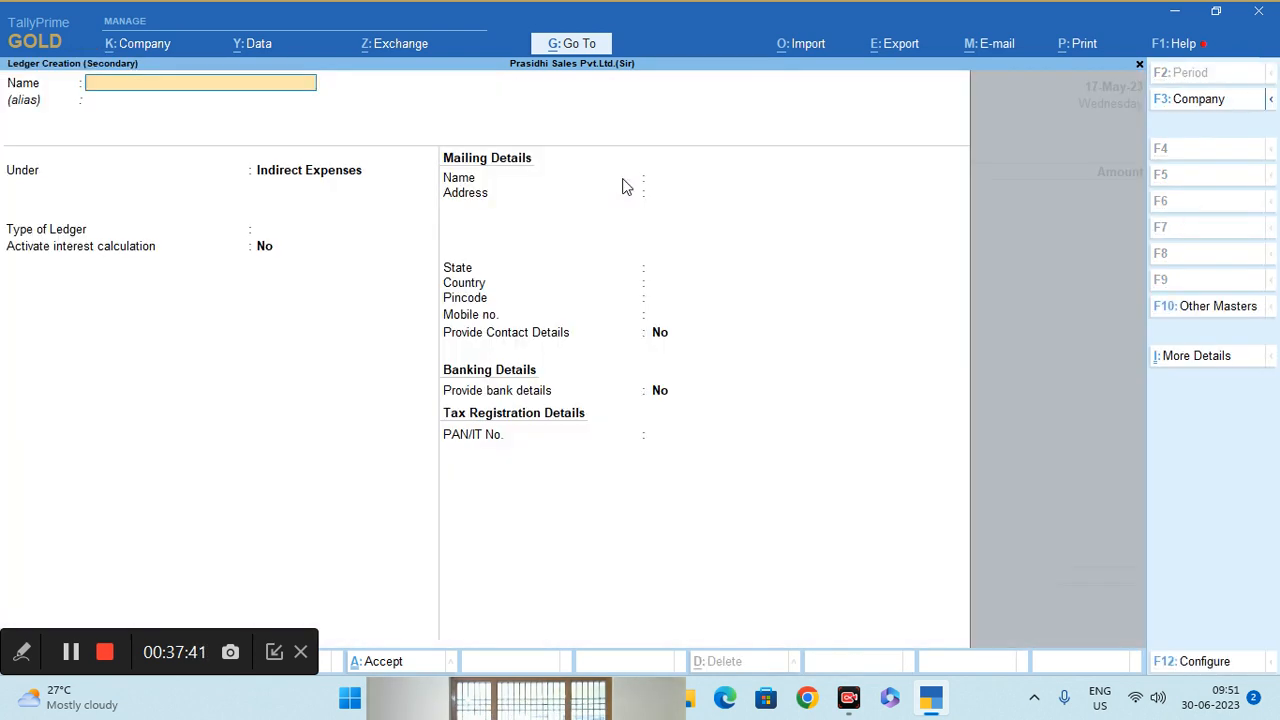
pyautogui.write('Forex Gai')
pyautogui.press('Return')
pyautogui.press('Return')
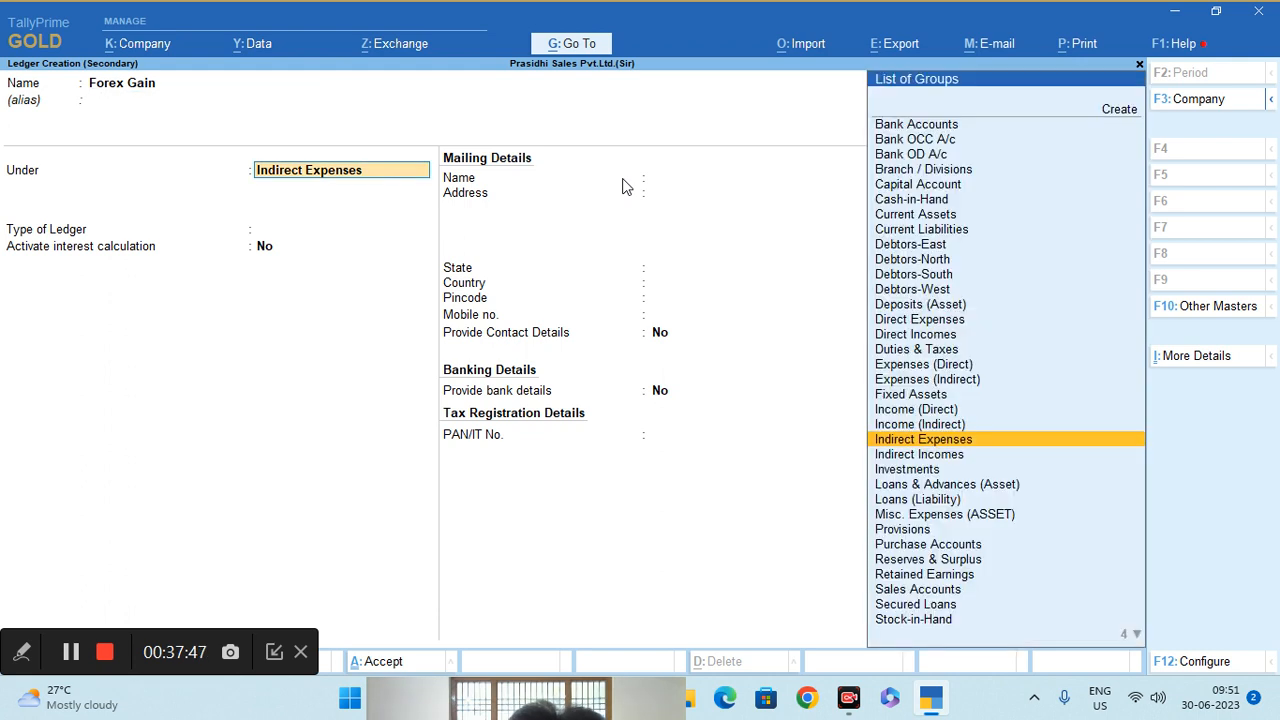
pyautogui.write('Ind')
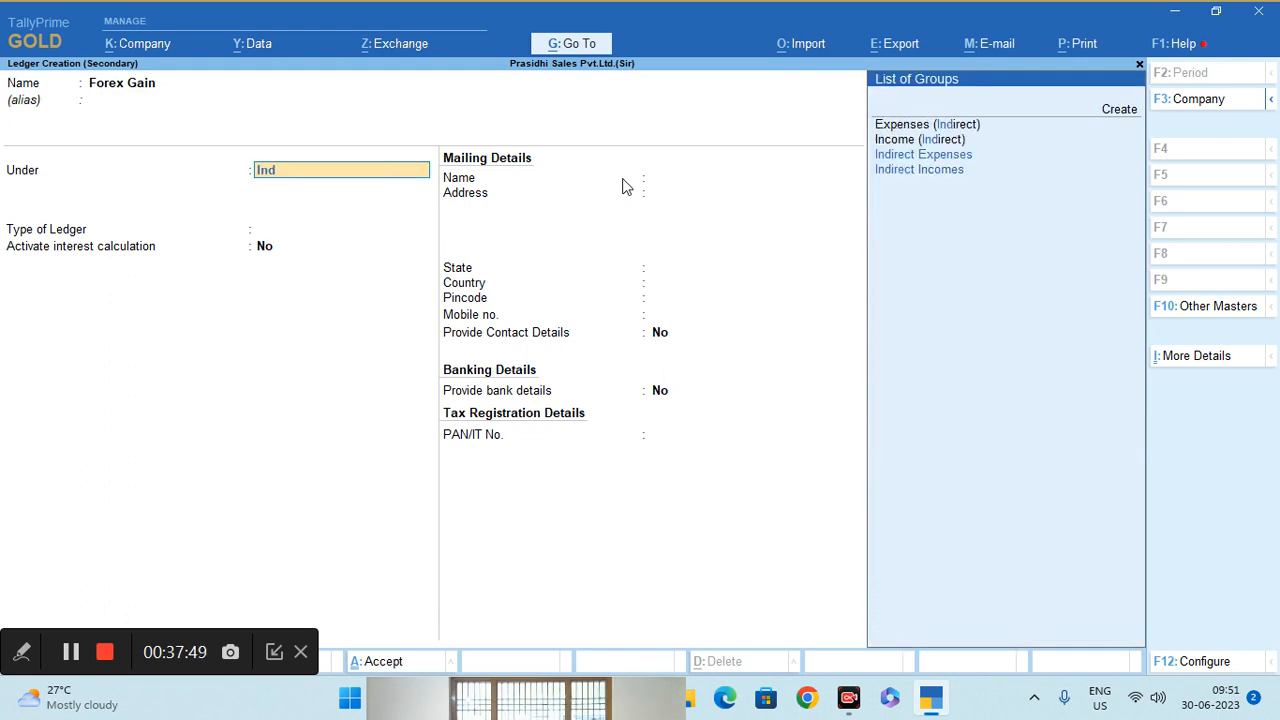
pyautogui.press('Down')
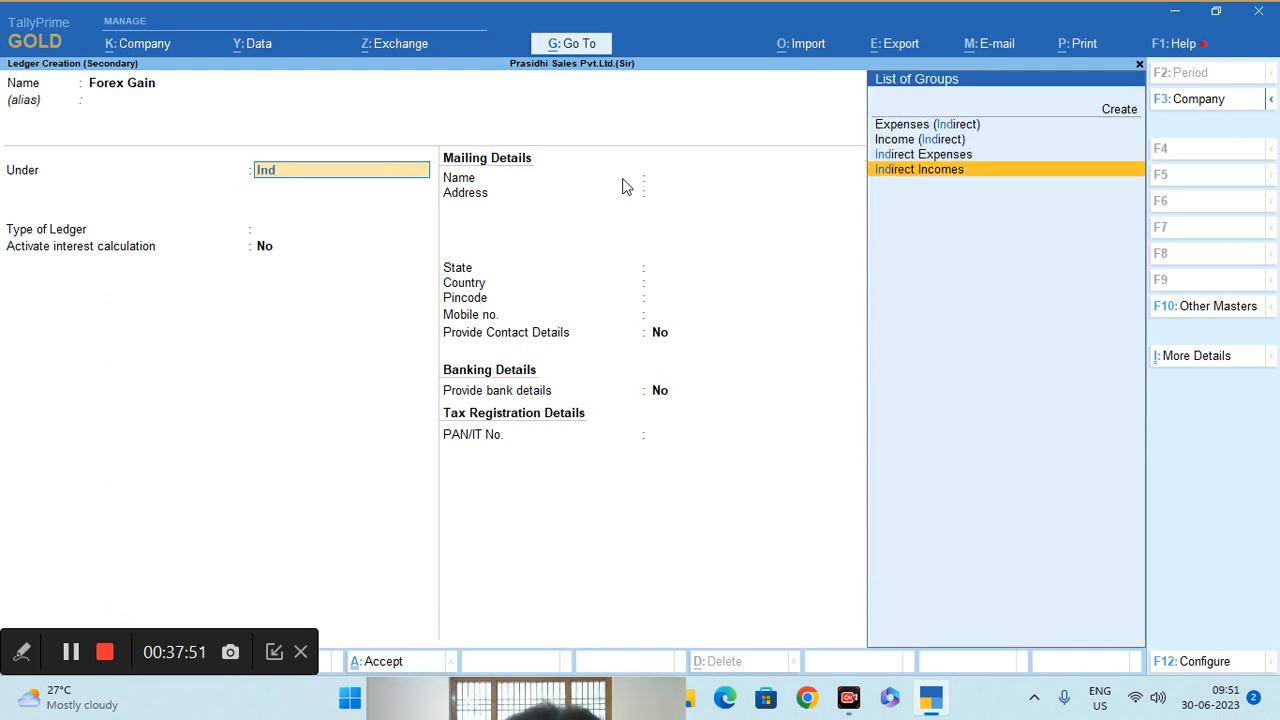
pyautogui.press('Return')
pyautogui.press('Return')
pyautogui.press('Return')
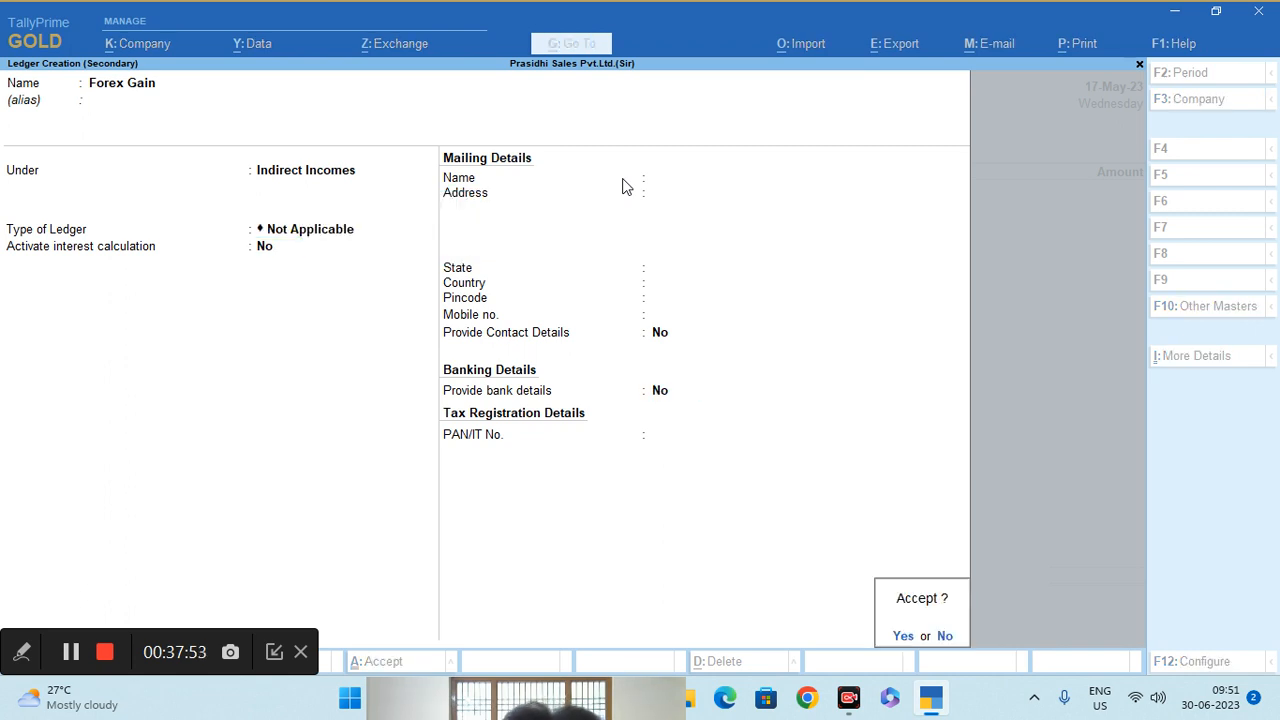
pyautogui.press('Return')
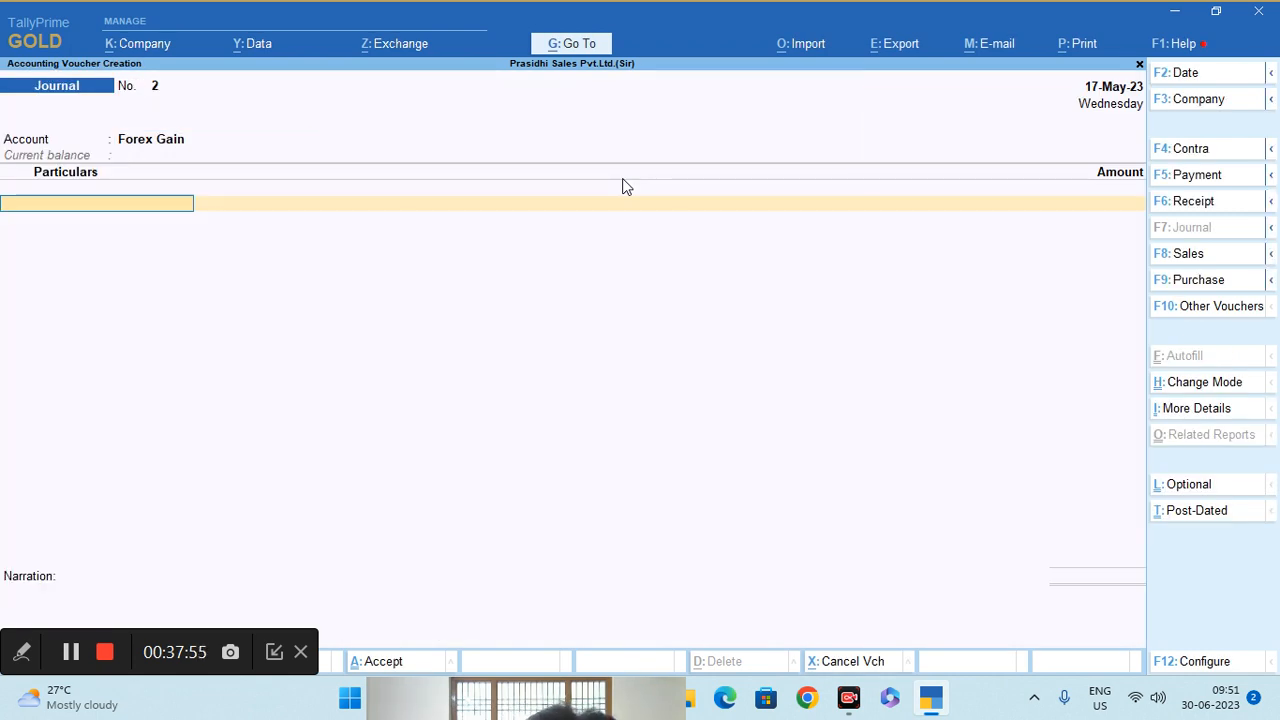
# Try to adjust the forex gain of 109.20 against Lincon's Electronics(Canada)'s pending bill 1 and save the journal voucher.
pyautogui.write('L')
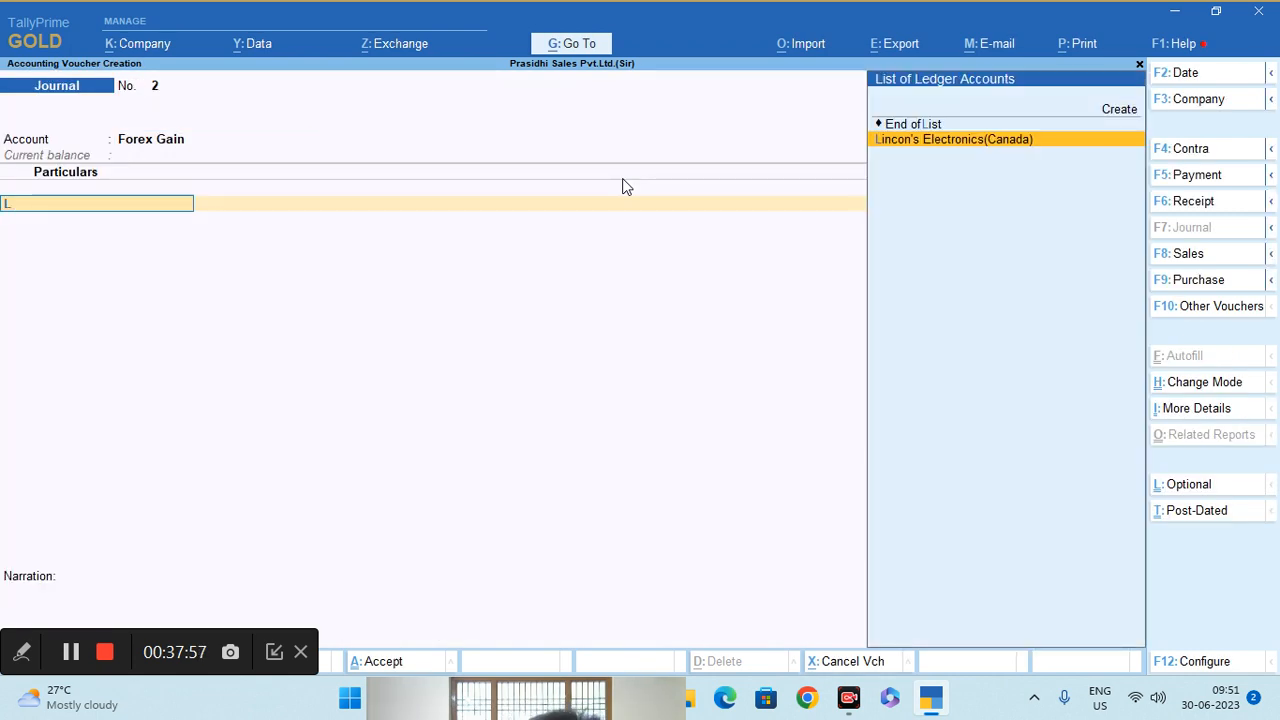
pyautogui.press('Return')
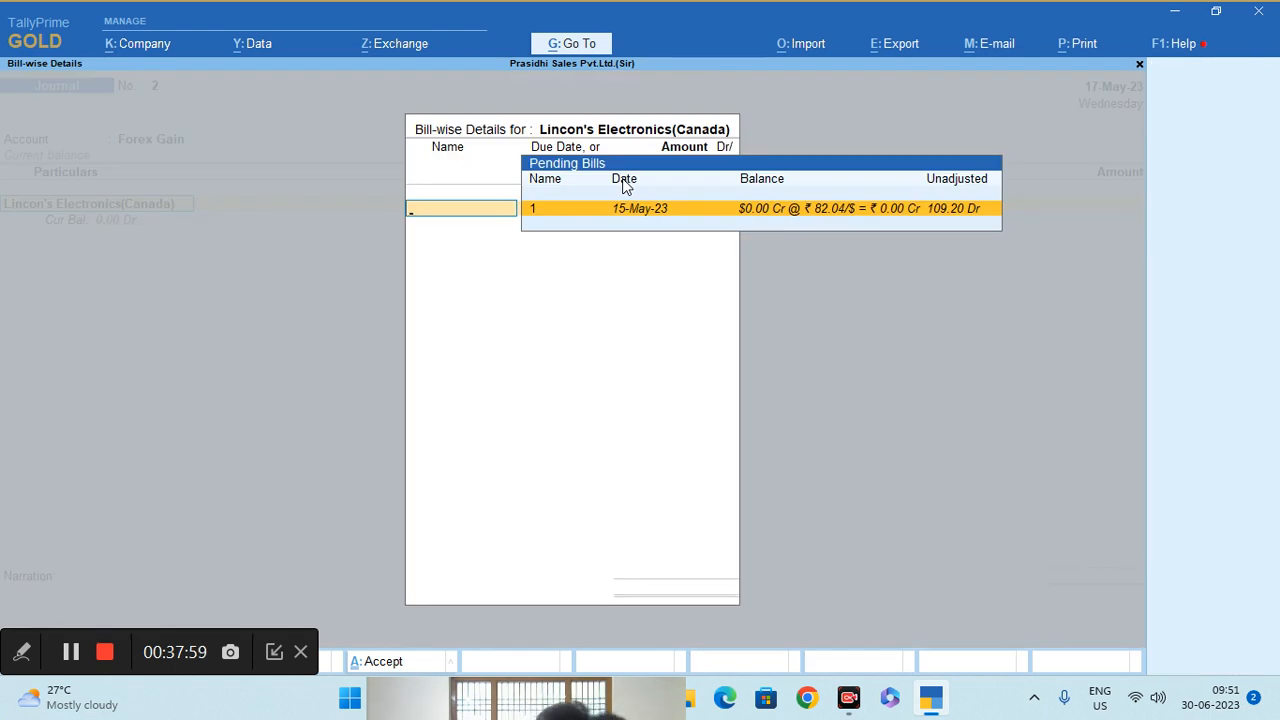
pyautogui.press('Return')
pyautogui.press('Return')
pyautogui.press('Return')
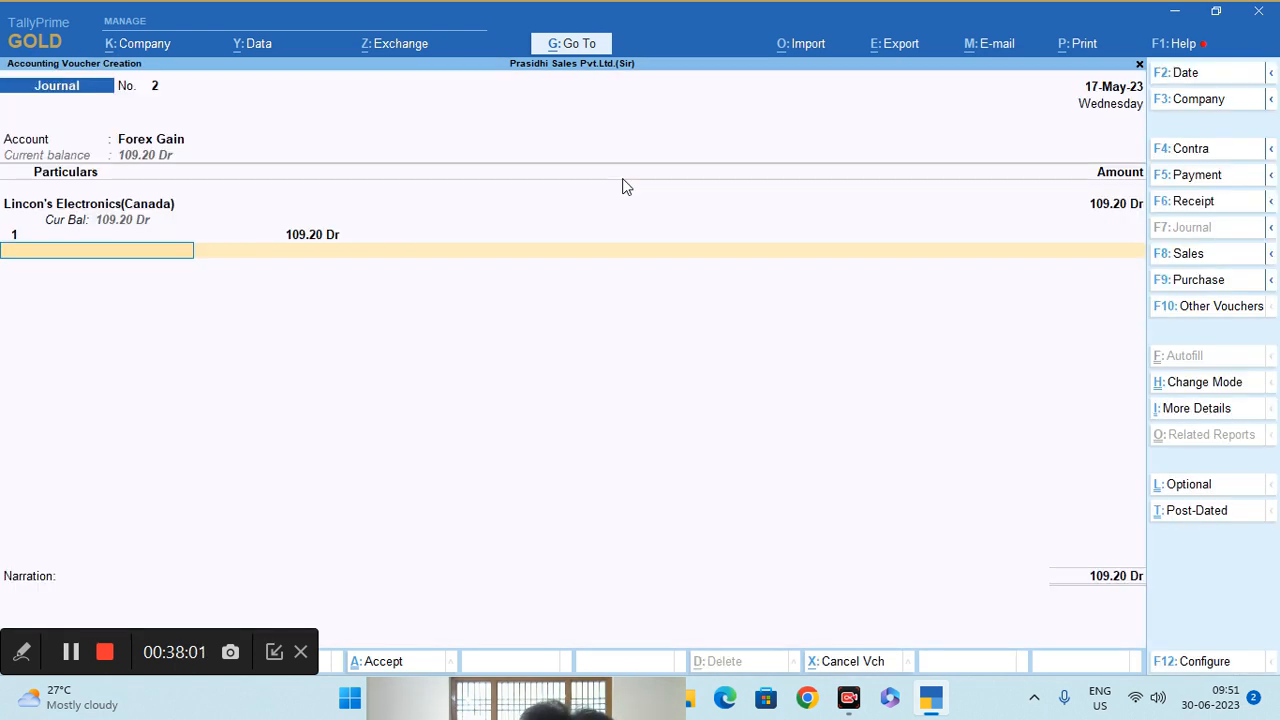
pyautogui.press('Return')
pyautogui.press('Return')
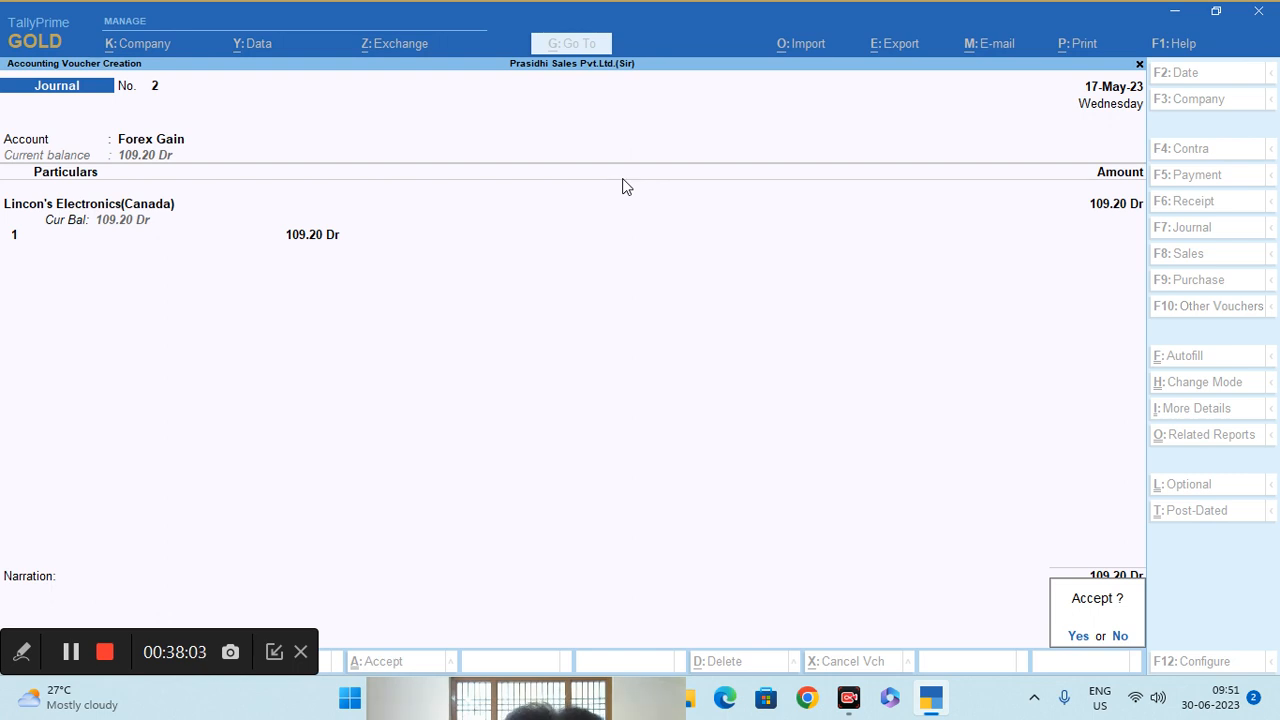
pyautogui.press('Return')
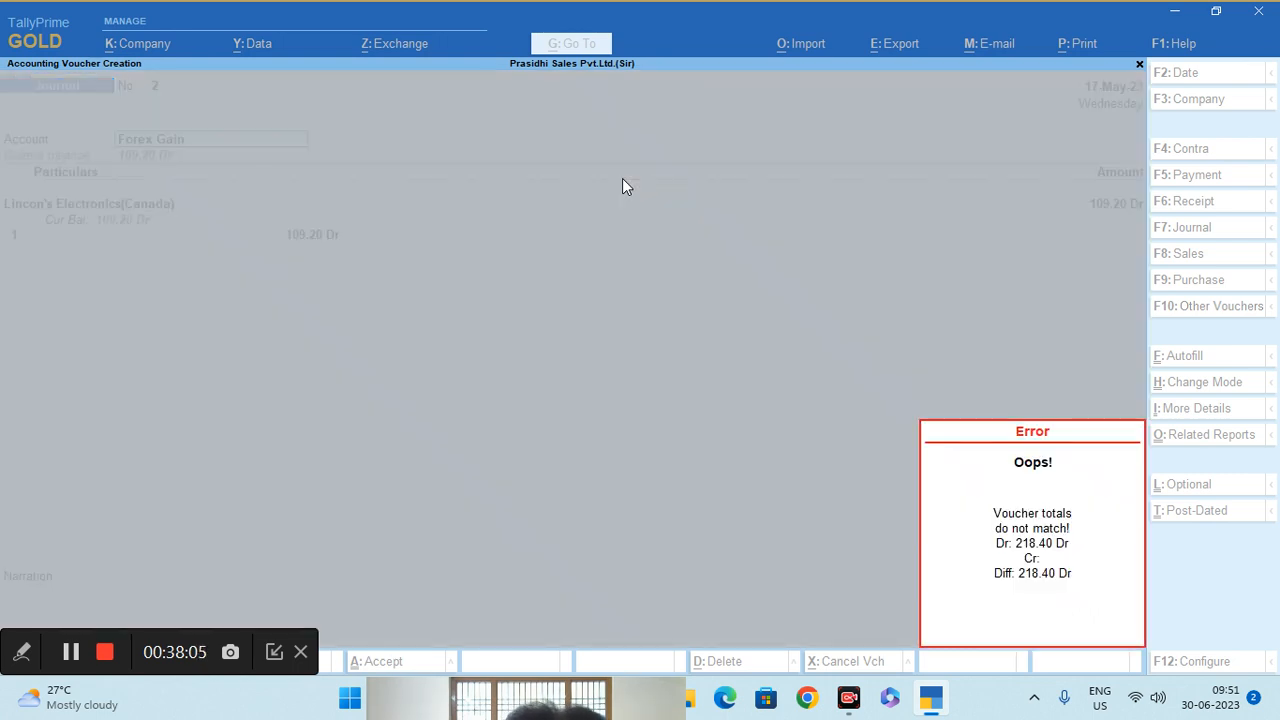
pyautogui.press('Return')
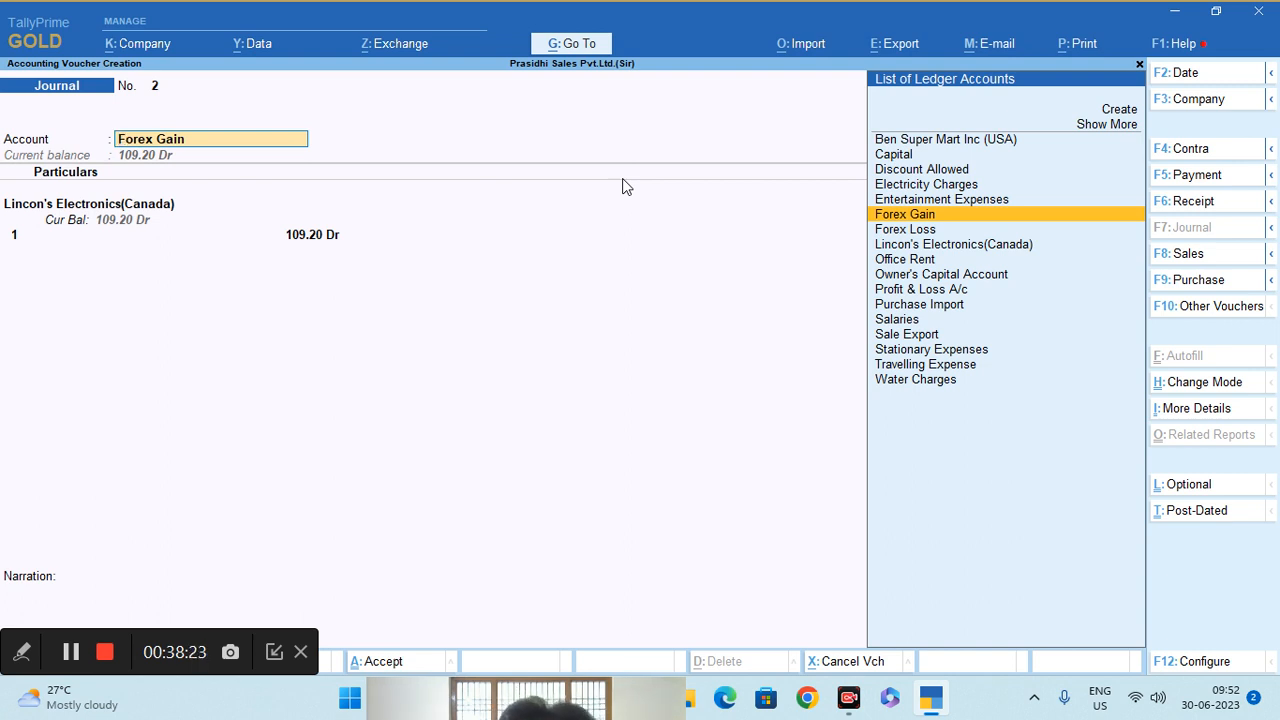
# Go through the Forex Gain voucher's entries again, reselect pending bill 1 of Lincon's Electronics(Canada), and retry saving.
pyautogui.press('Return')
pyautogui.press('Return')
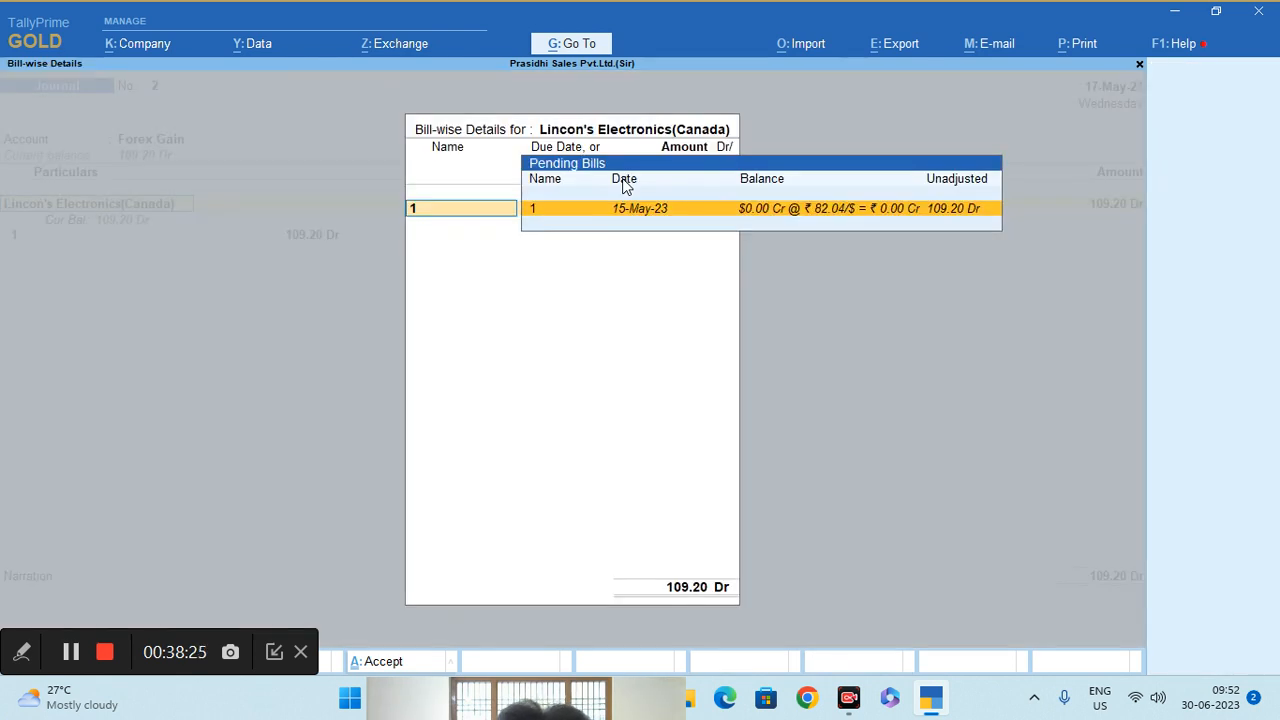
pyautogui.press('Return')
pyautogui.press('Return')
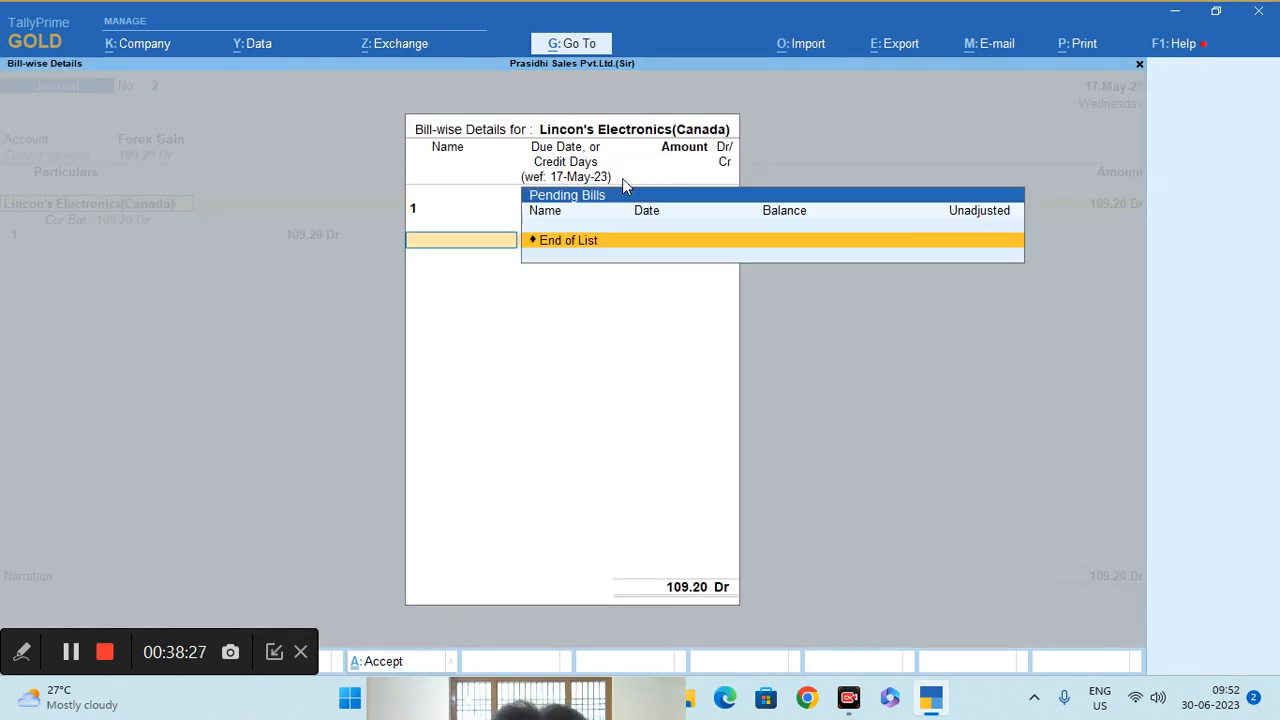
pyautogui.press('Return')
pyautogui.press('Return')
pyautogui.press('Return')
pyautogui.press('Return')
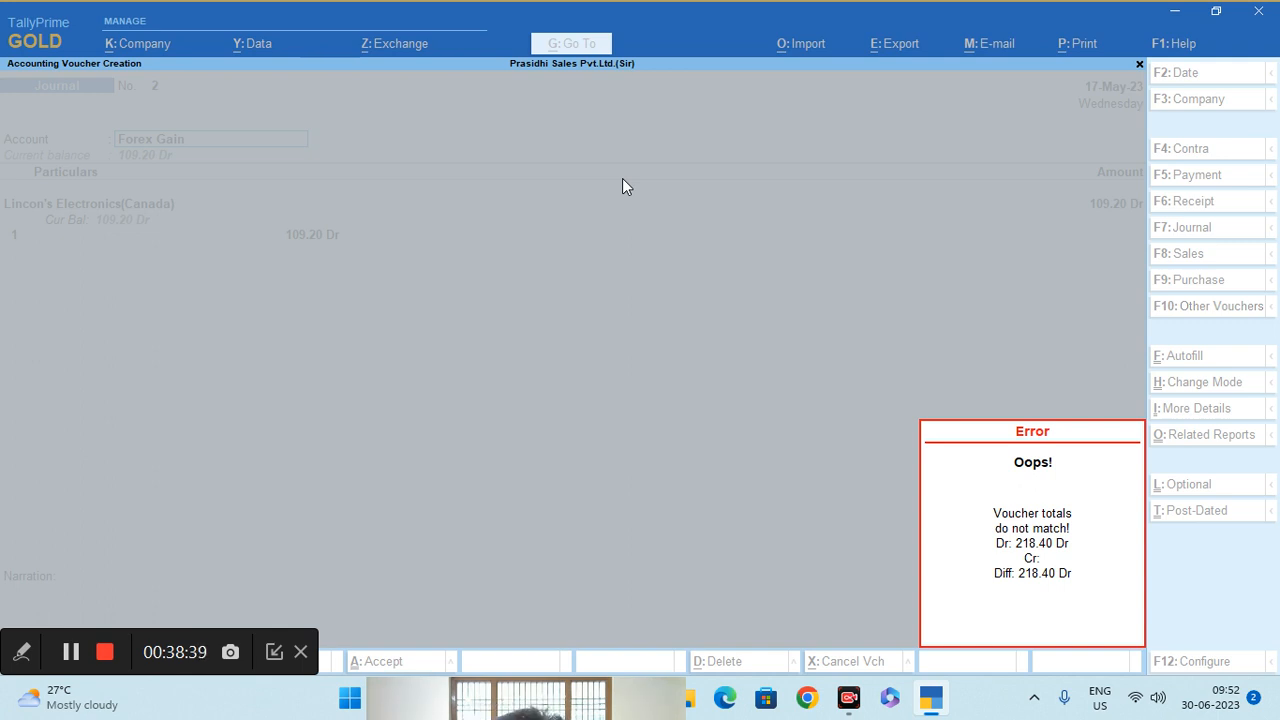
# Discard the unsaved Forex Gain journal voucher and open a fresh Journal voucher from the Gateway of Tally.
pyautogui.press('Escape')
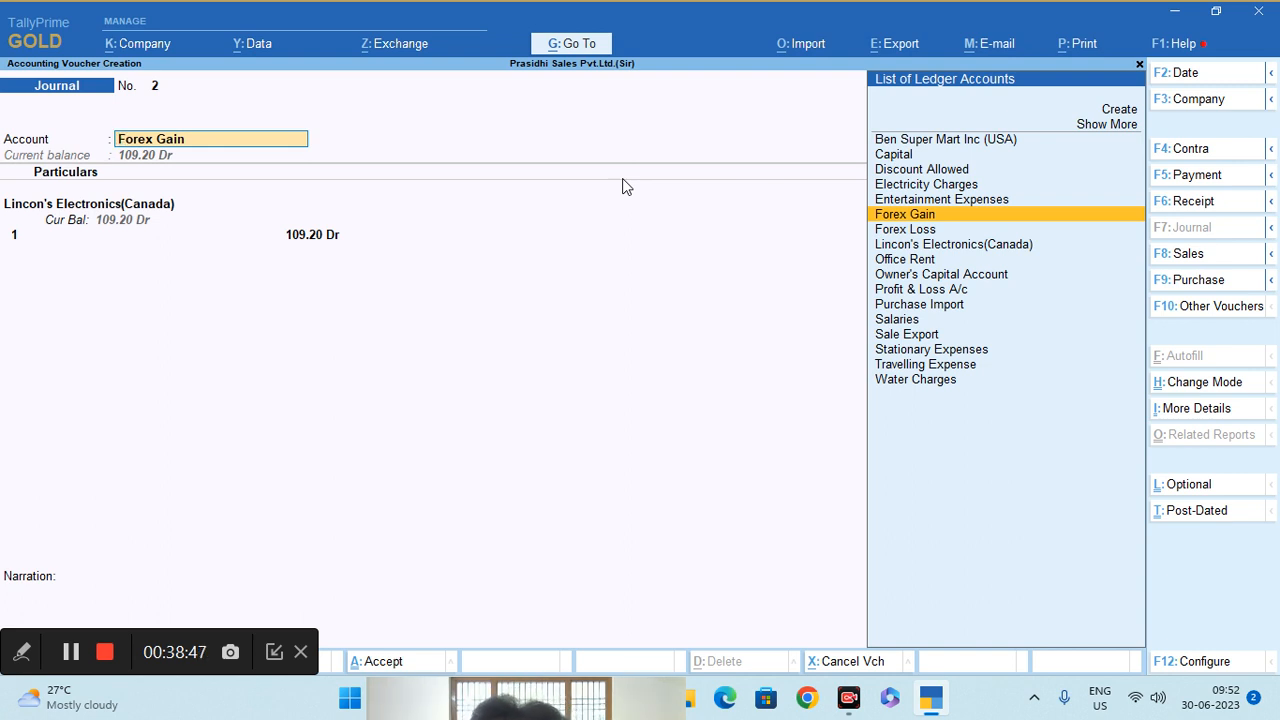
pyautogui.press('Escape')
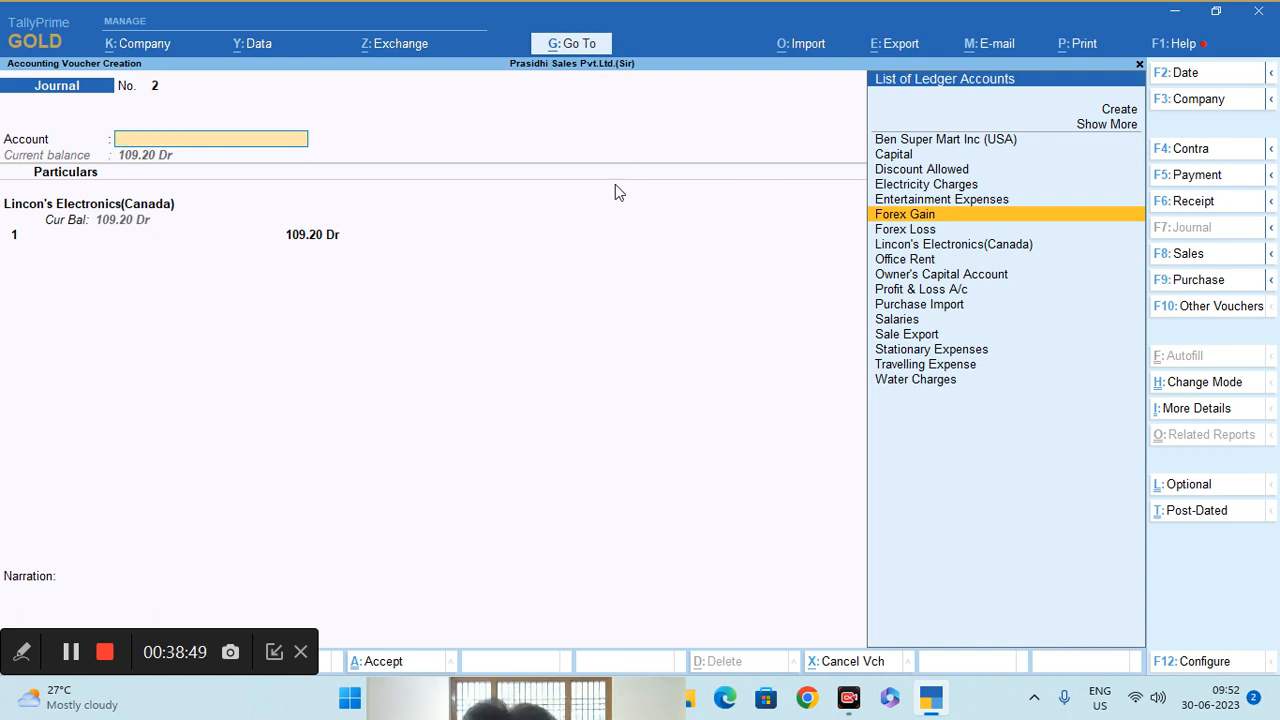
pyautogui.press('Escape')
pyautogui.press('y')
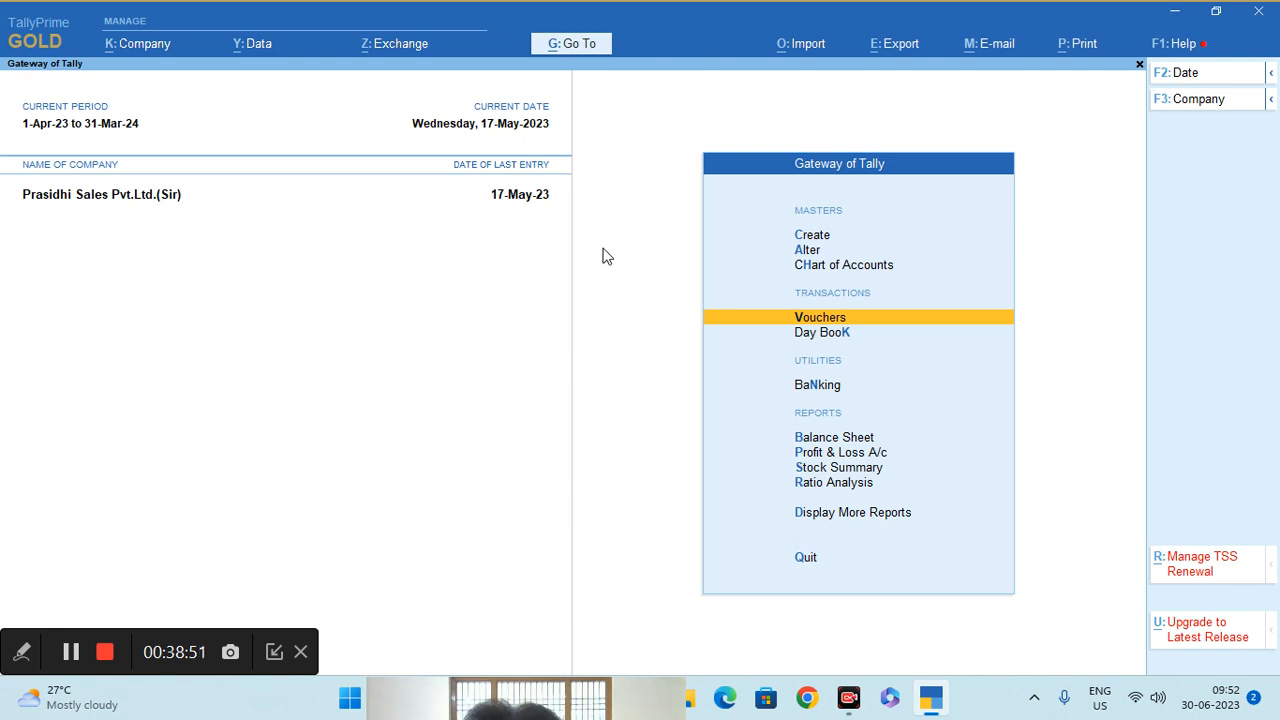
pyautogui.click(843, 320)
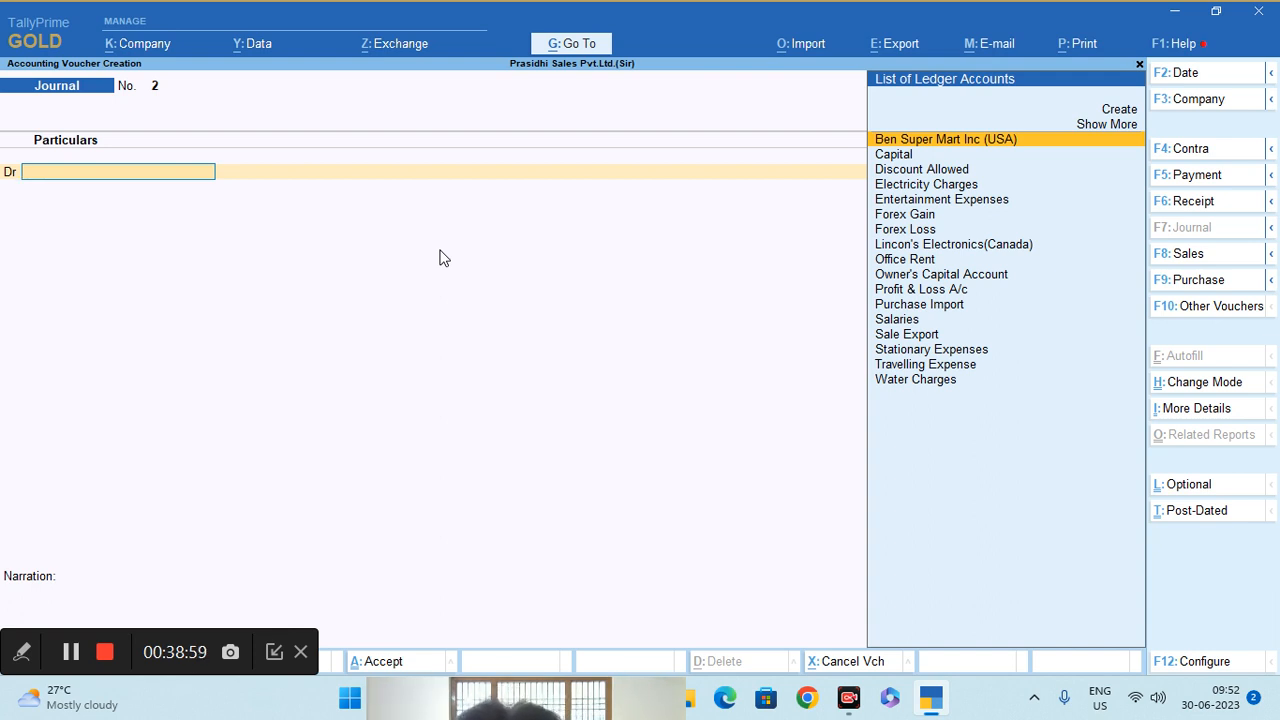
pyautogui.click(1184, 78)
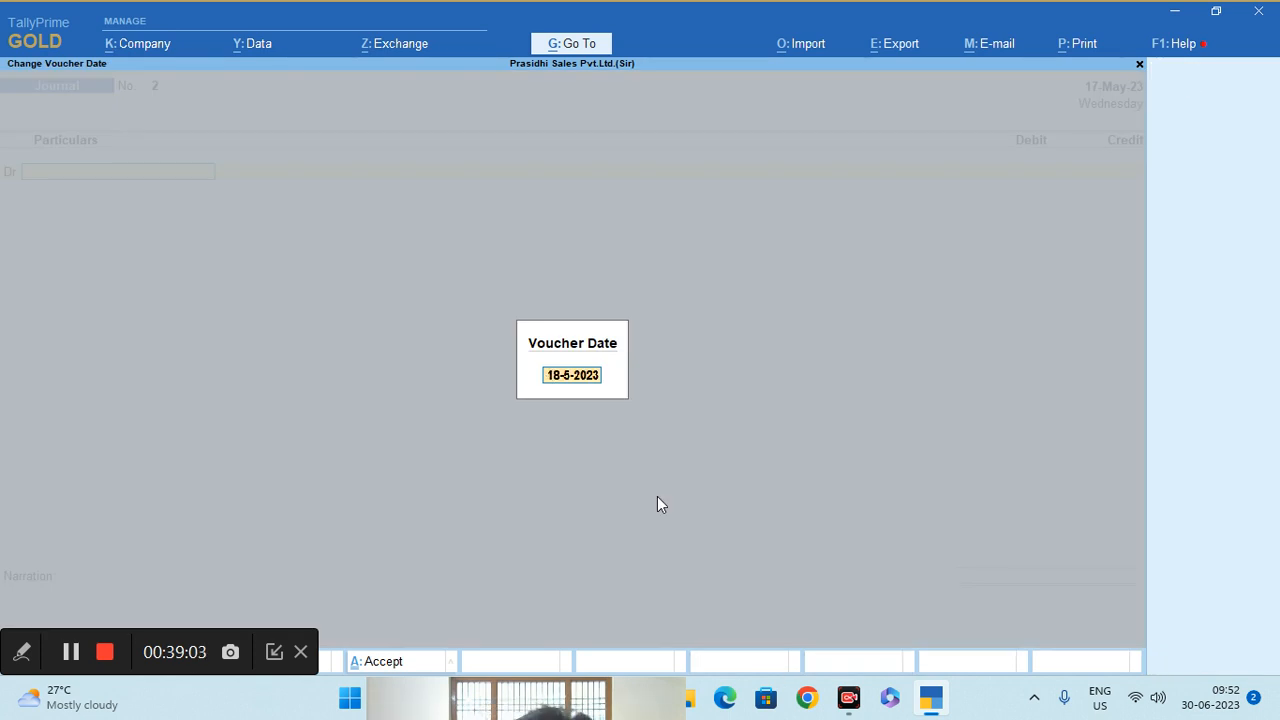
pyautogui.press('Escape')
pyautogui.press('Escape')
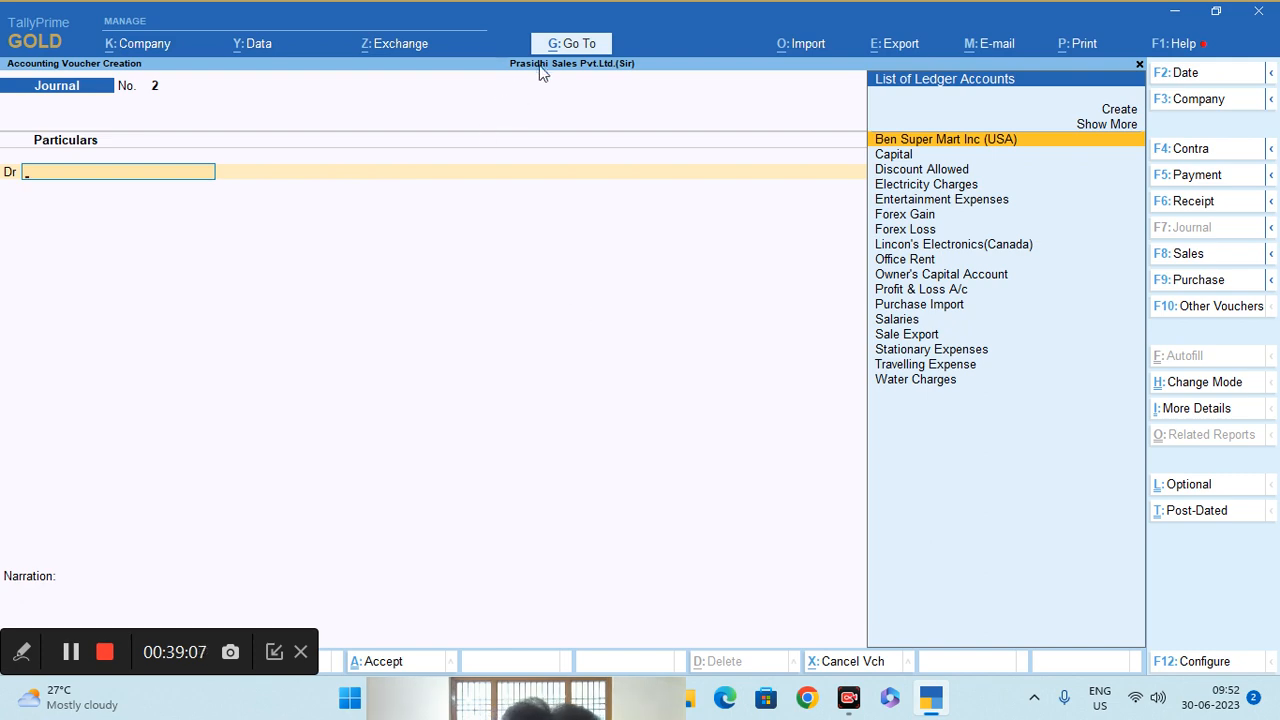
# Examine the detailed Ledger Outstandings of Lincon's Electronics(Canada) for the forex gain/loss entry, and return to the journal voucher.
pyautogui.click(567, 45)
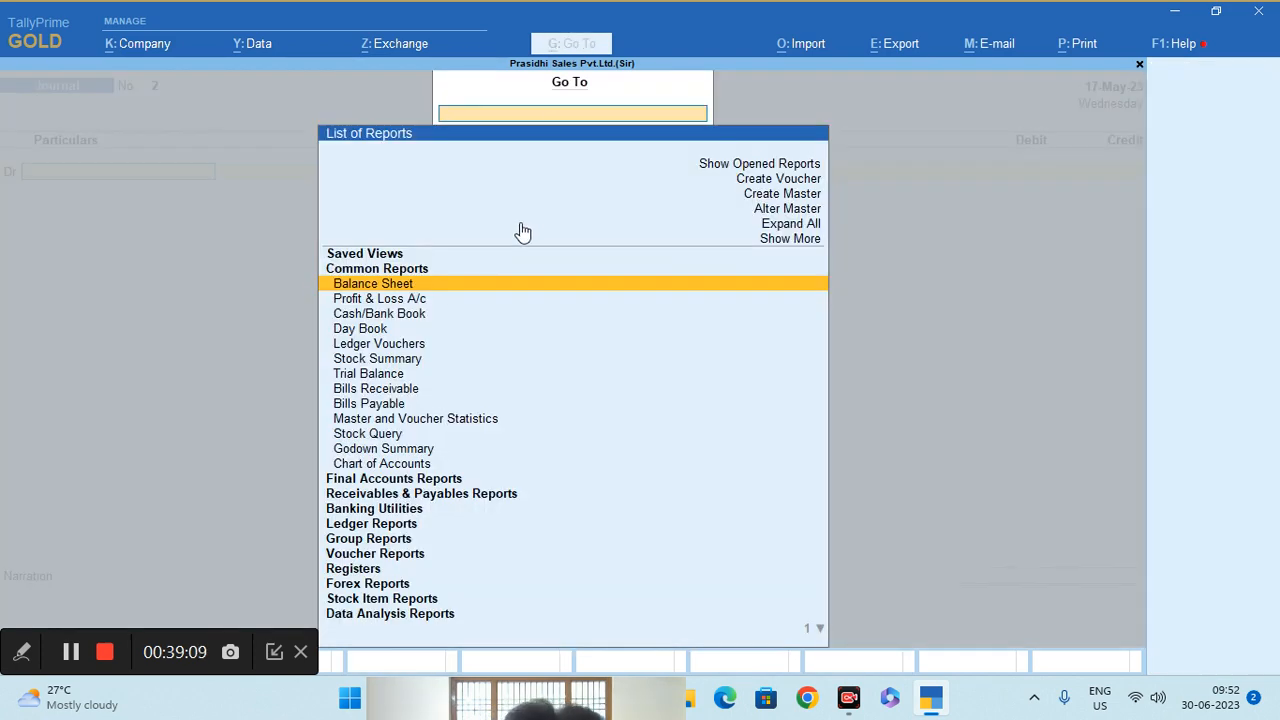
pyautogui.write('Led')
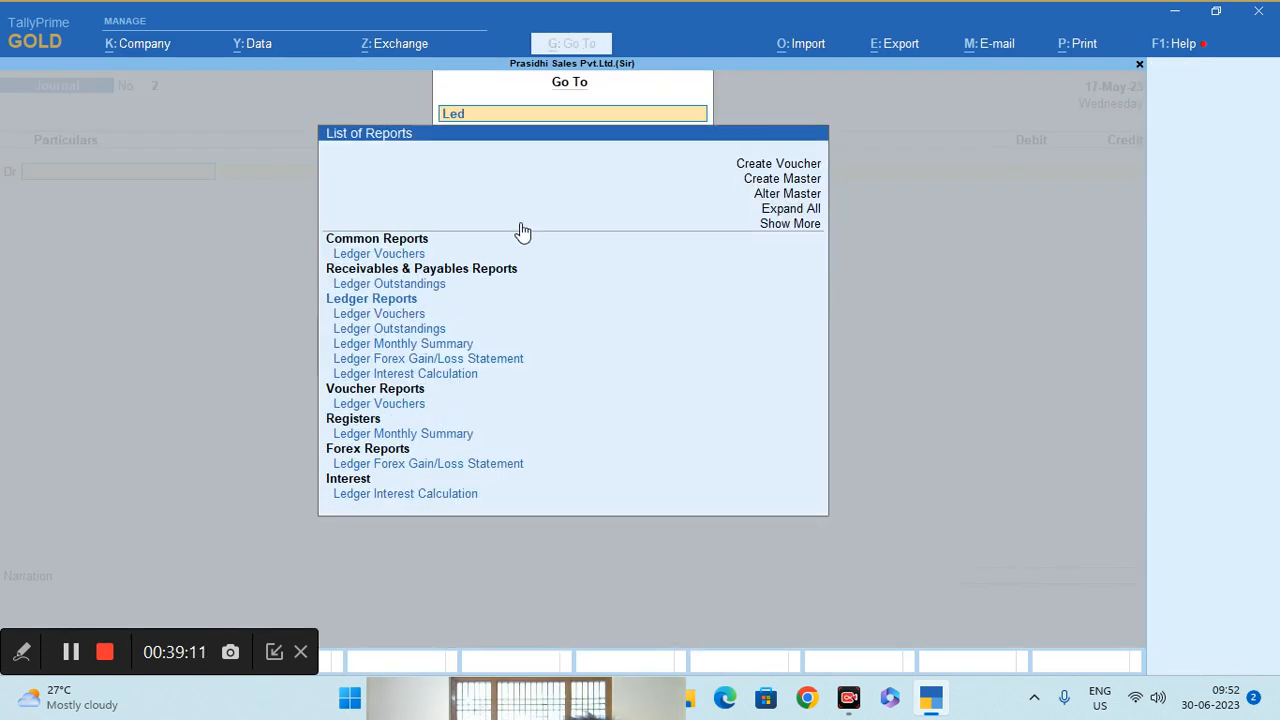
pyautogui.write('ger')
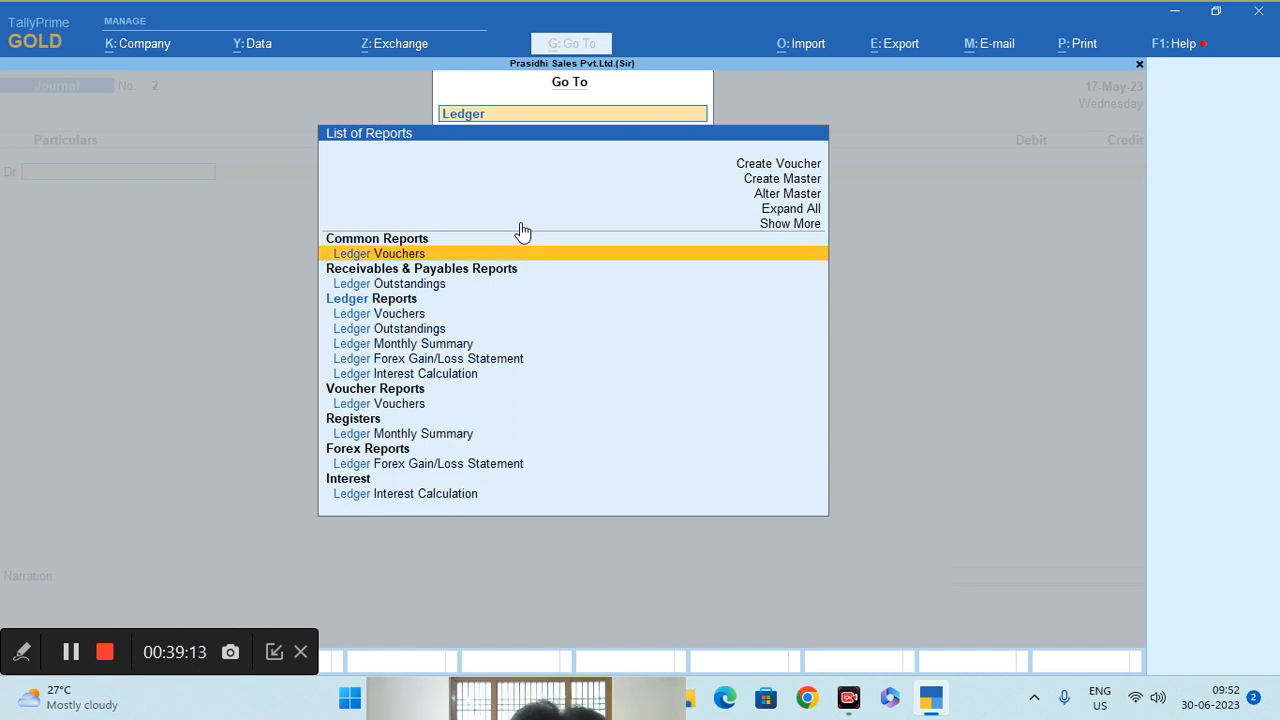
pyautogui.press('Down')
pyautogui.press('Return')
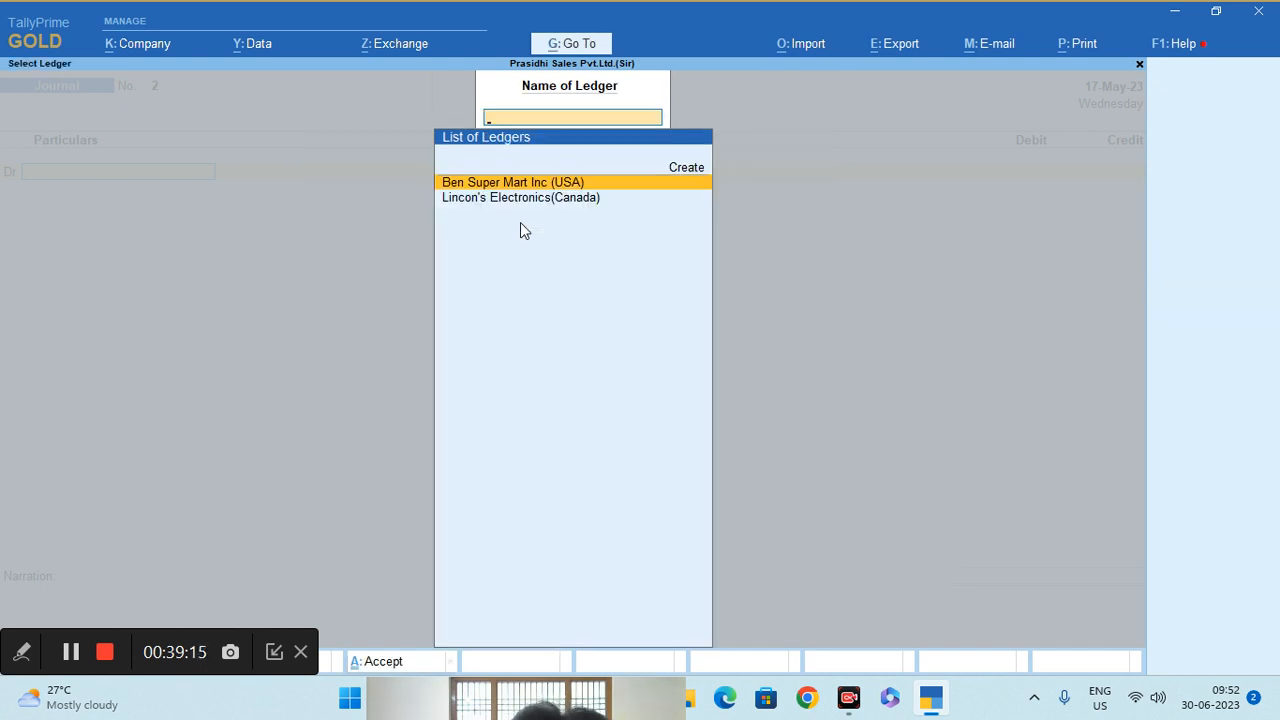
pyautogui.press('Down')
pyautogui.press('Return')
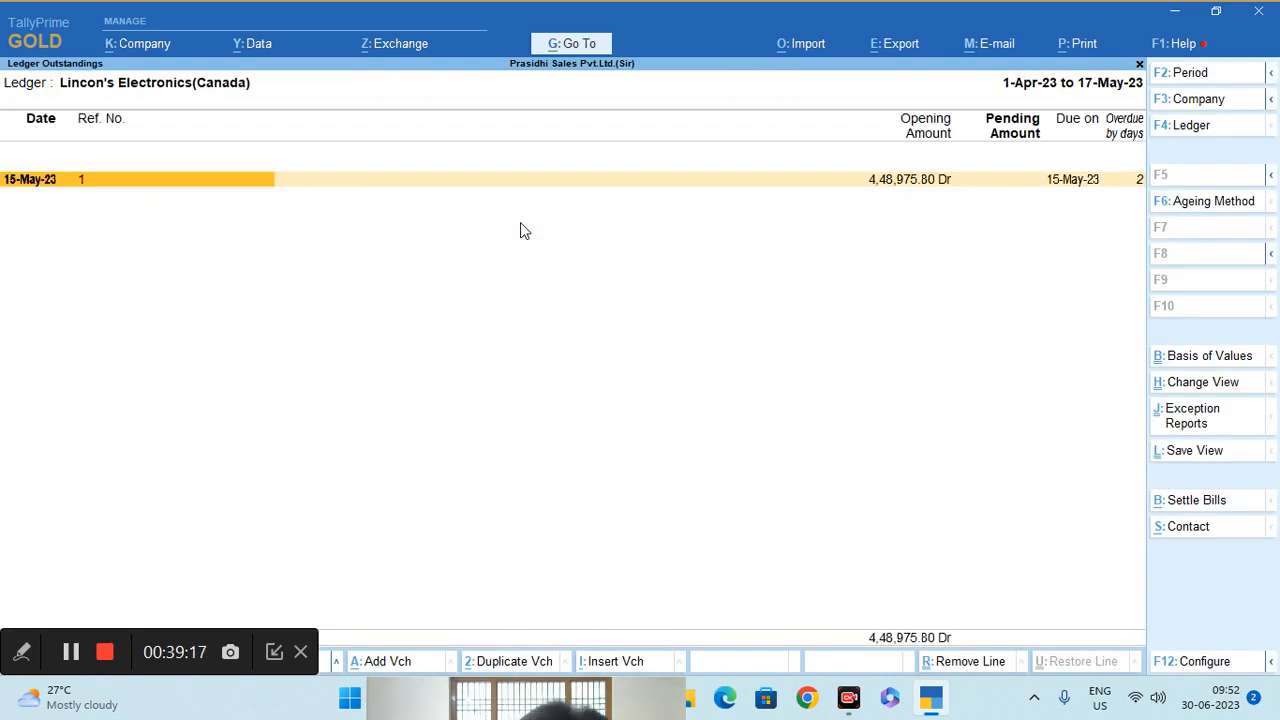
pyautogui.hotkey('alt', 'F5')
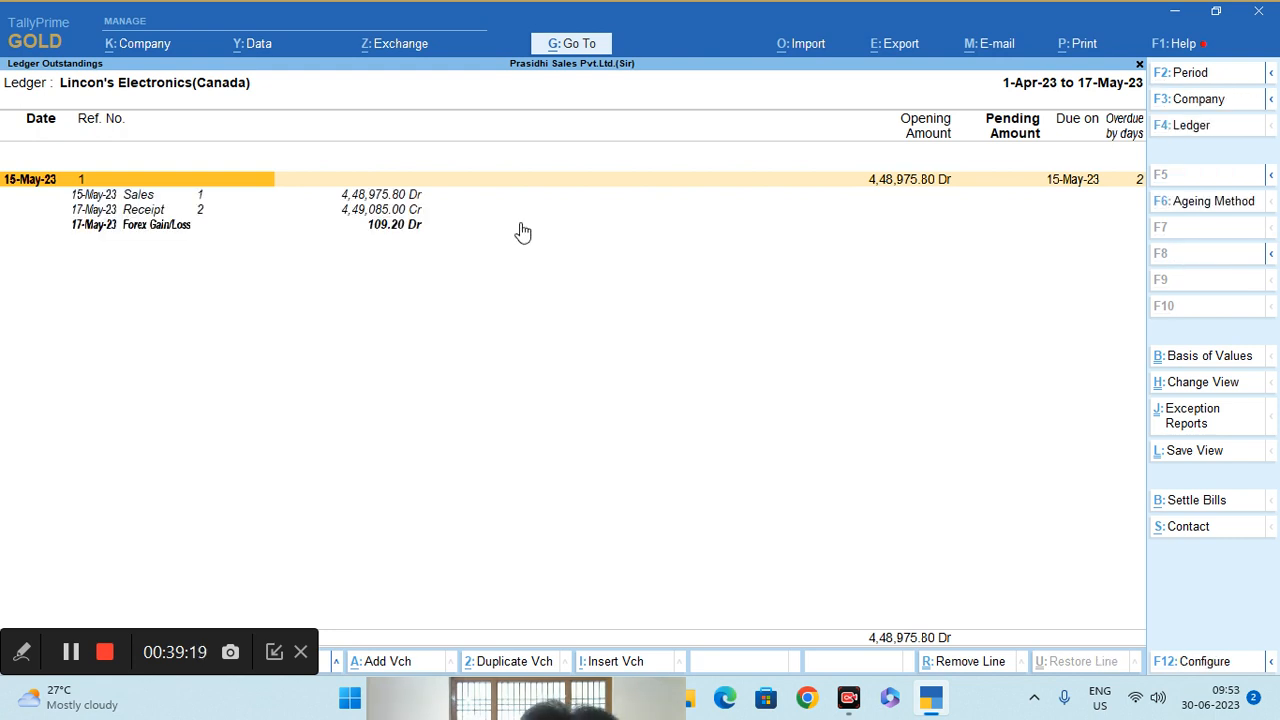
pyautogui.click(399, 228)
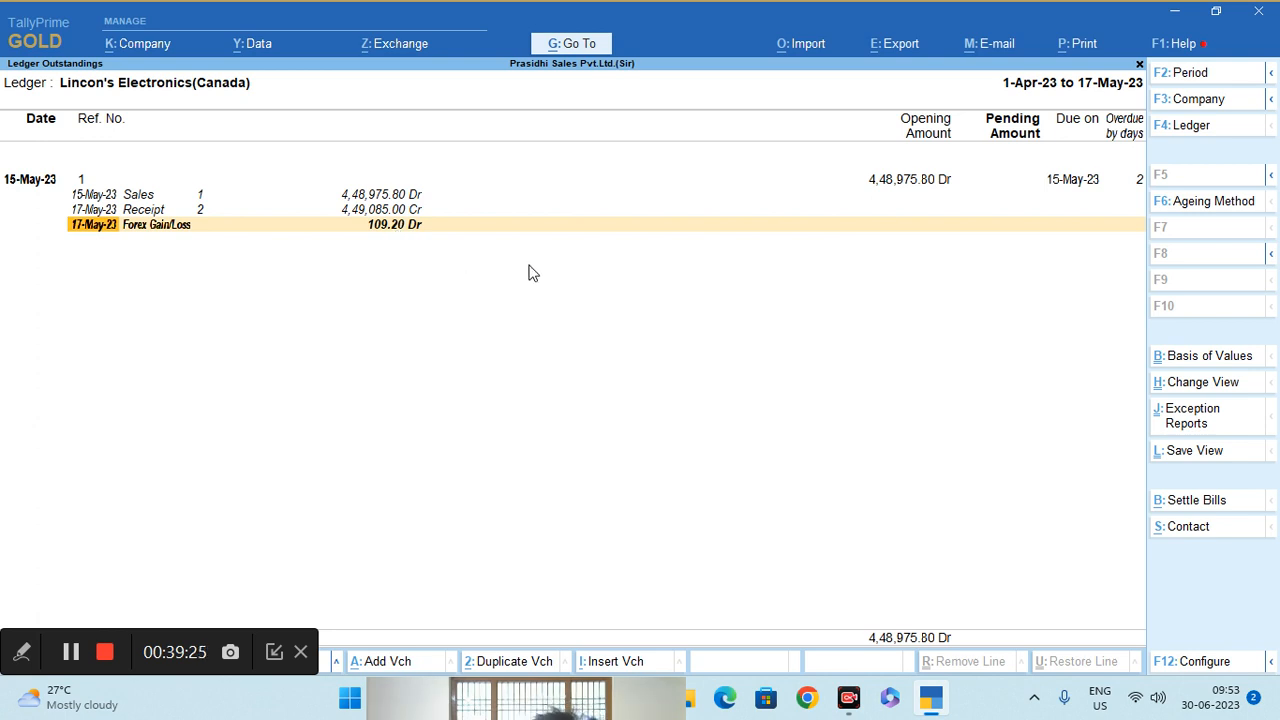
pyautogui.press('Escape')
pyautogui.press('Escape')
pyautogui.press('Escape')
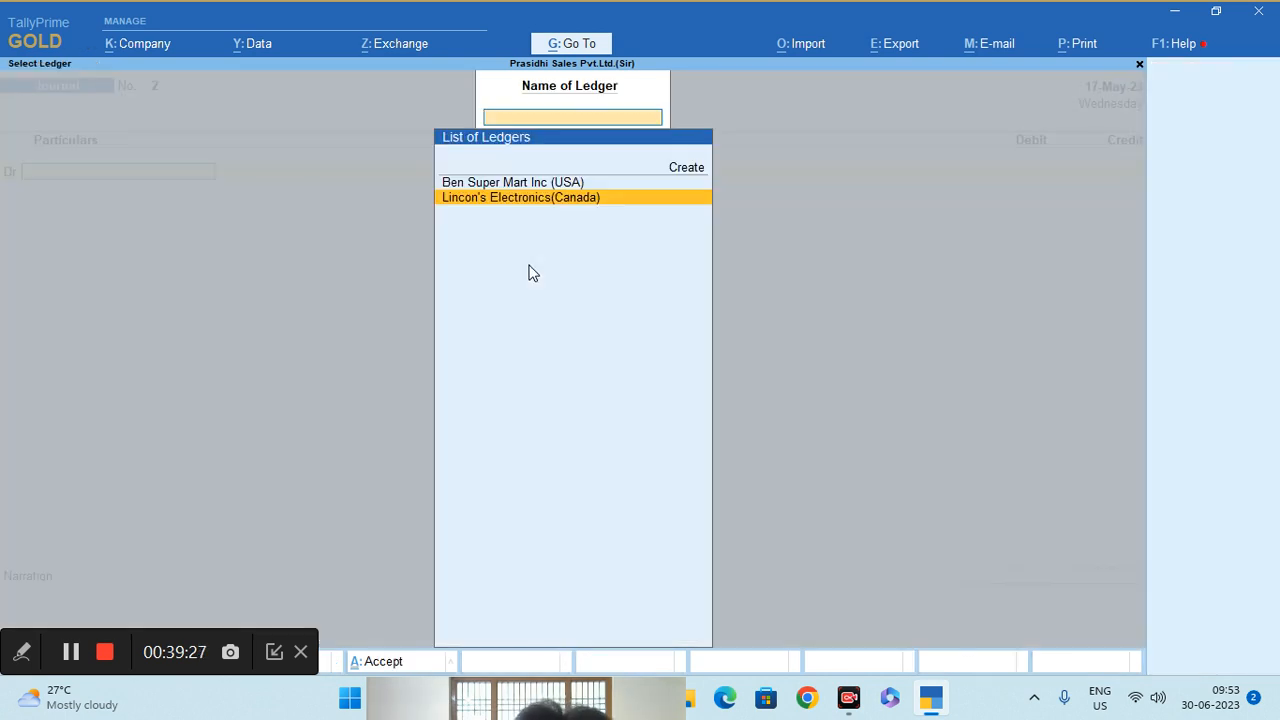
pyautogui.press('Escape')
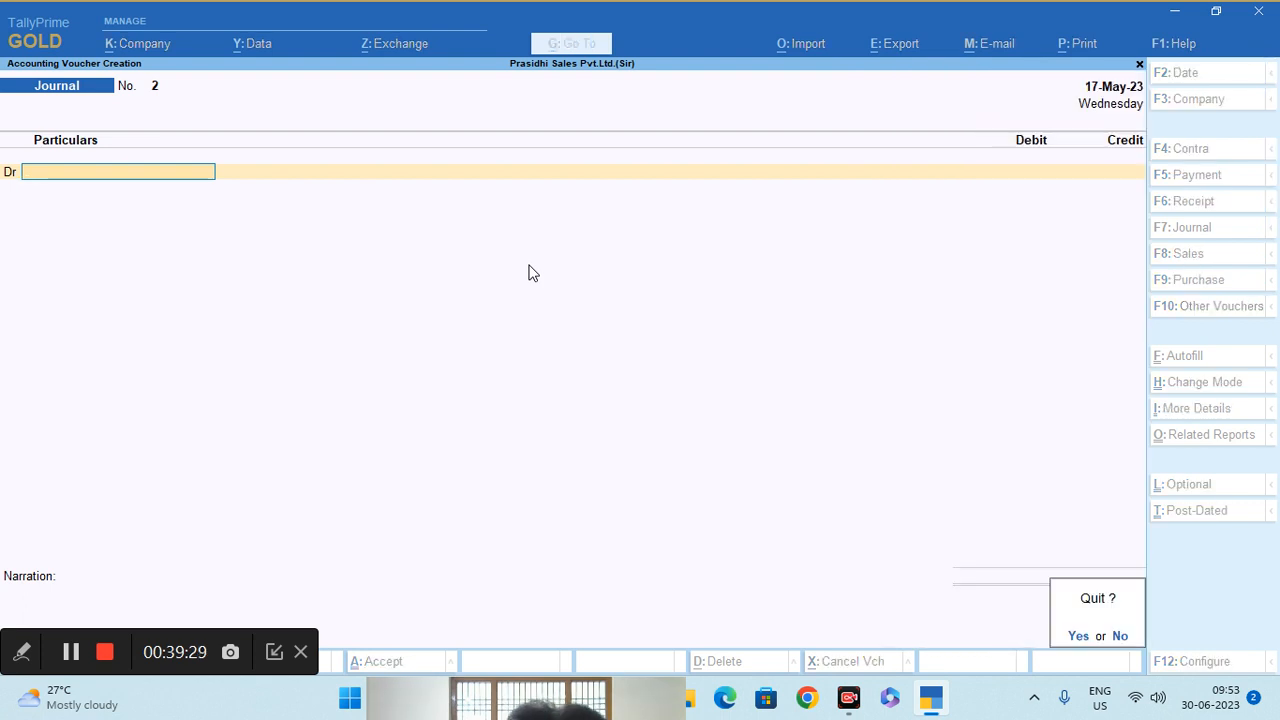
pyautogui.click(1119, 637)
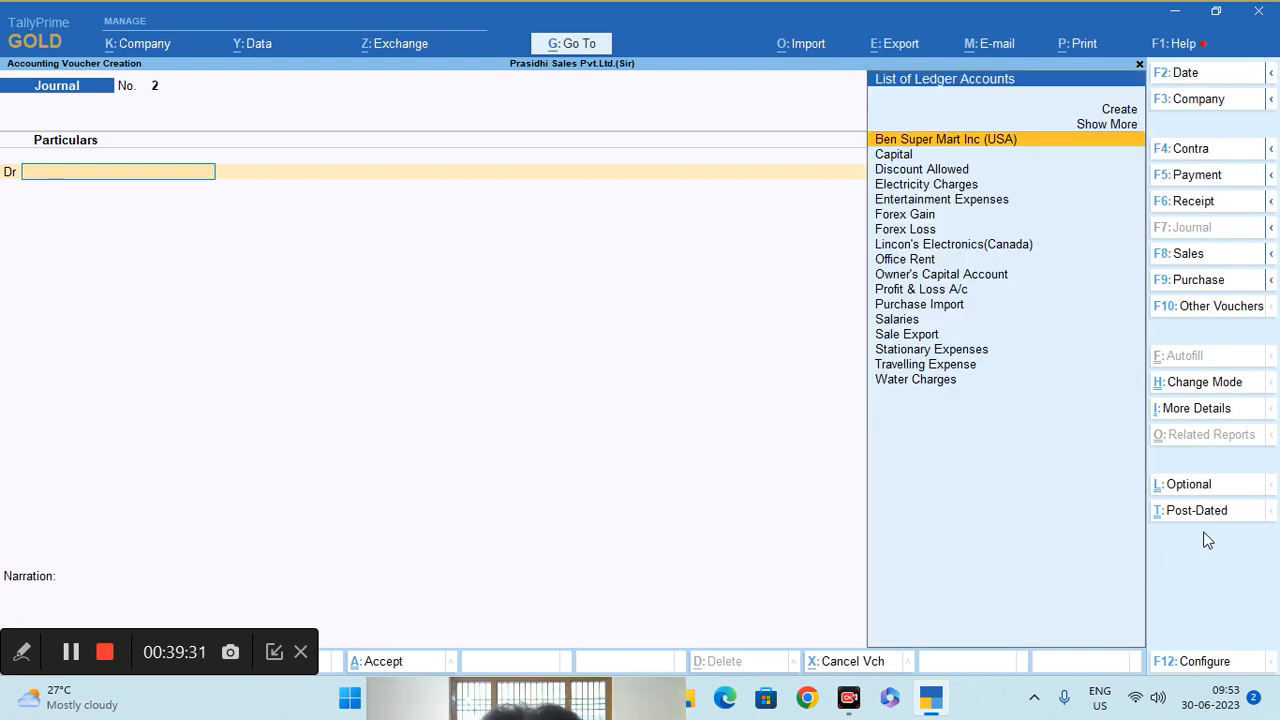
# Change the journal's mode to Use for Forex Gain/Loss Adjustments and choose Forex Gain as its account.
pyautogui.click(1219, 390)
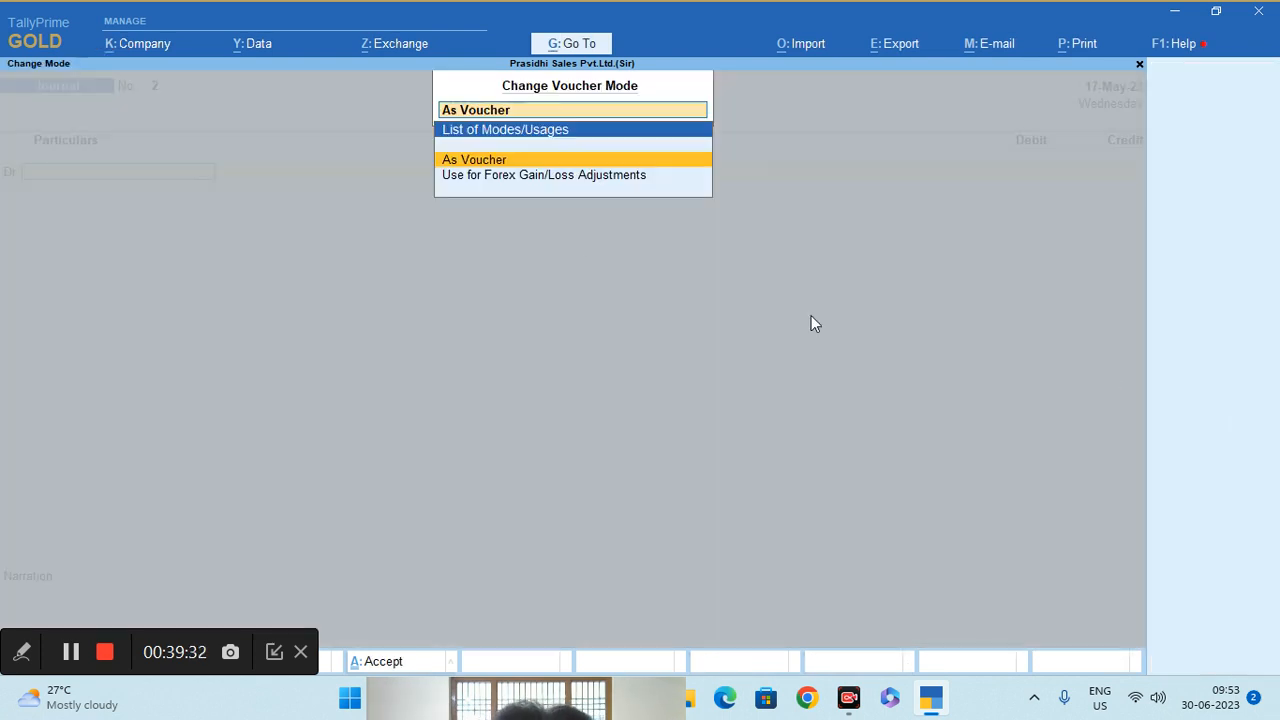
pyautogui.click(553, 176)
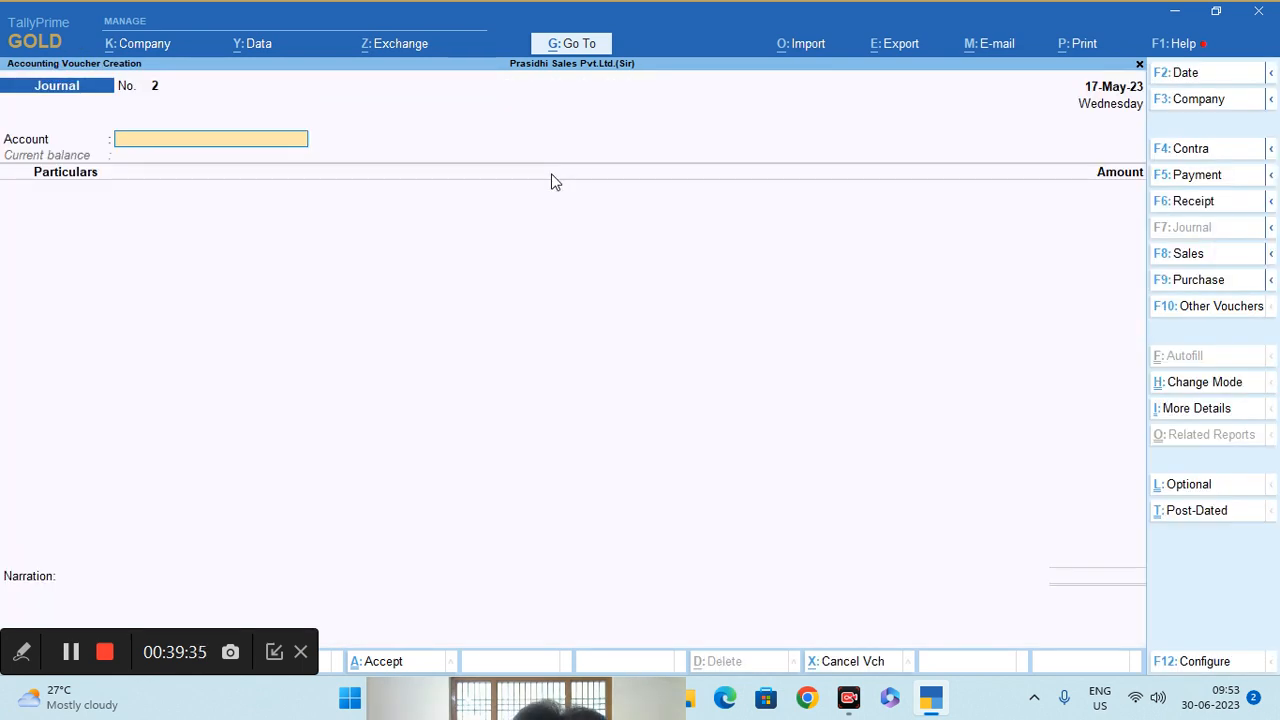
pyautogui.write('F')
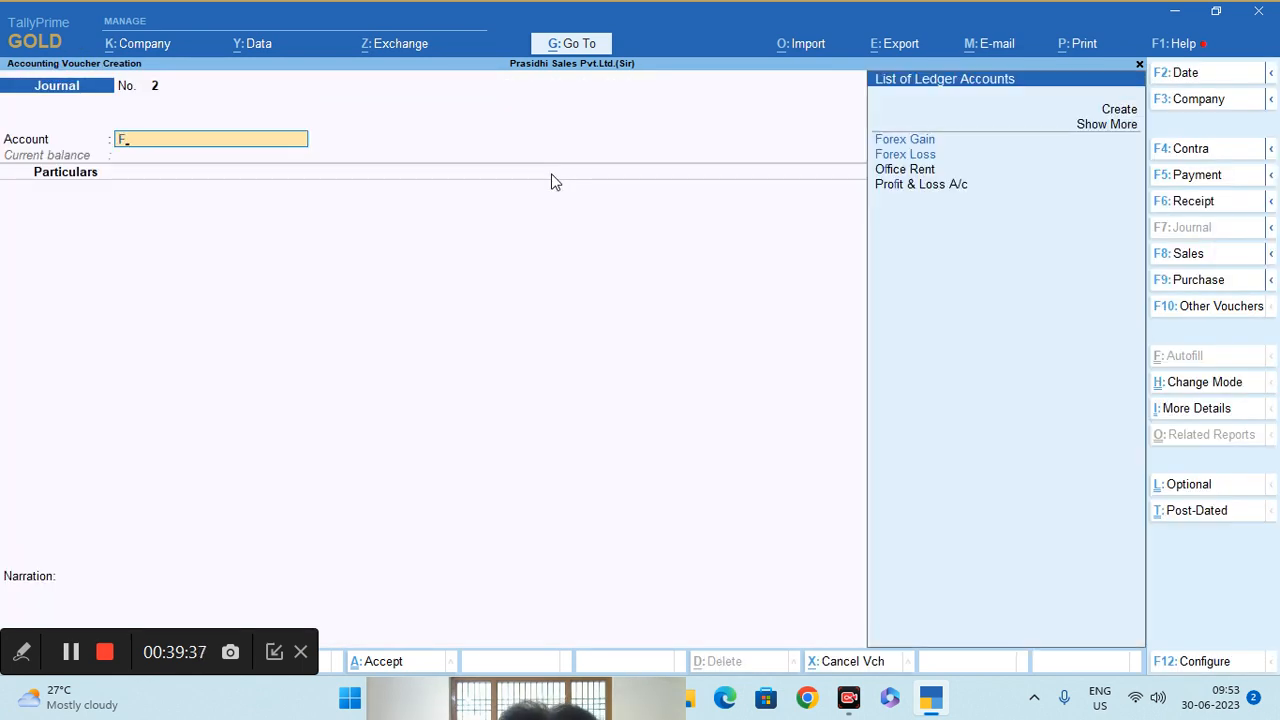
pyautogui.press('Return')
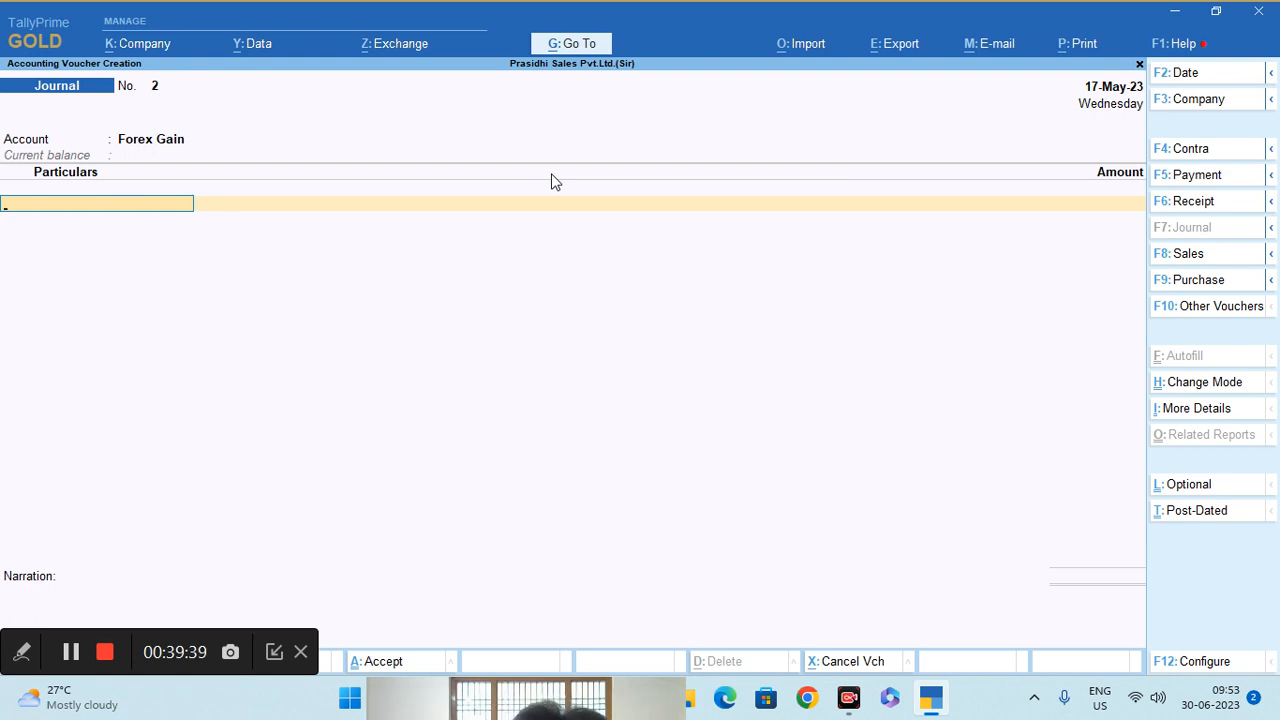
# Adjust the forex gain of 109.20 against pending bill 1 of Lincon's Electronics(Canada) and save the voucher.
pyautogui.write('L')
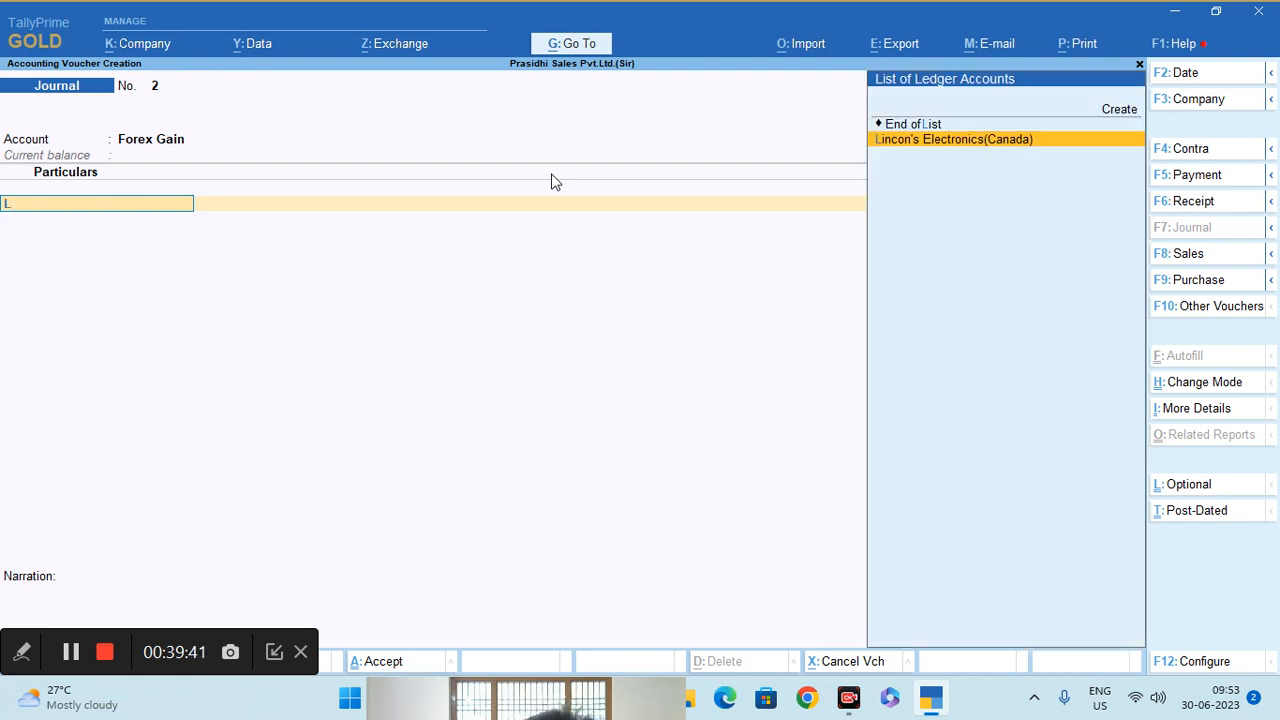
pyautogui.press('Return')
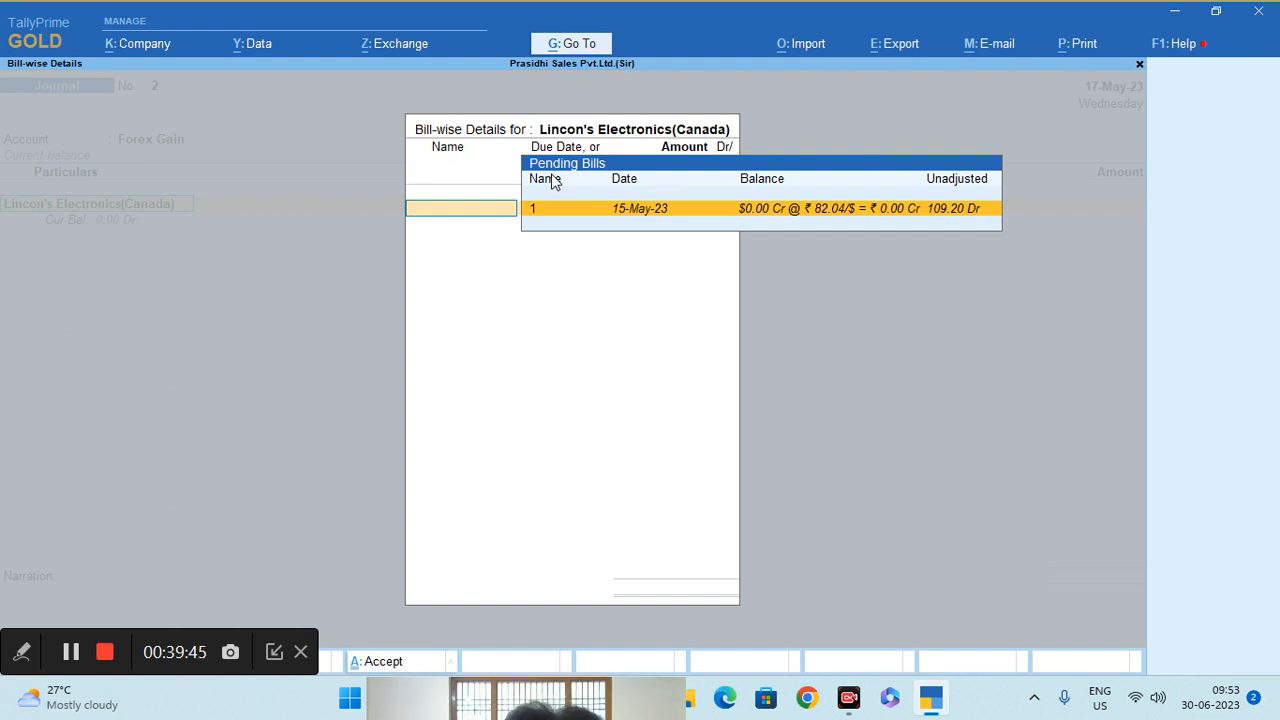
pyautogui.press('Return')
pyautogui.press('Return')
pyautogui.press('Return')
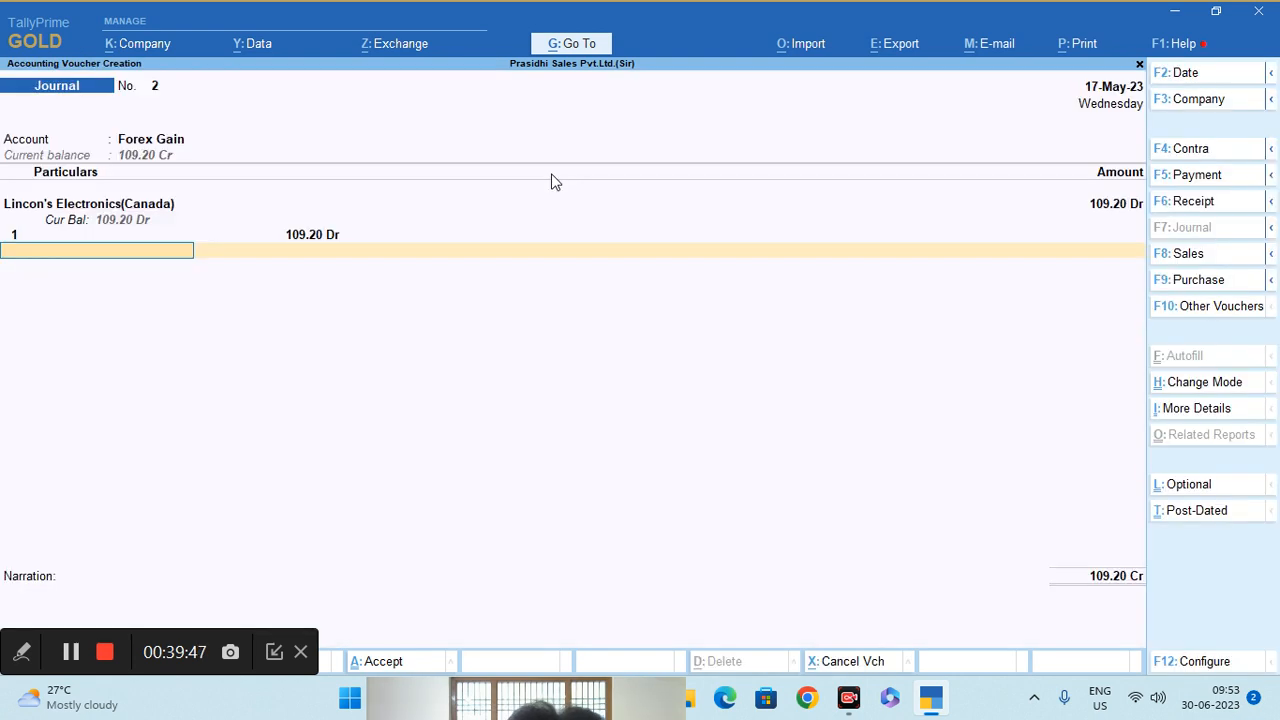
pyautogui.press('Return')
pyautogui.press('Return')
pyautogui.press('Return')
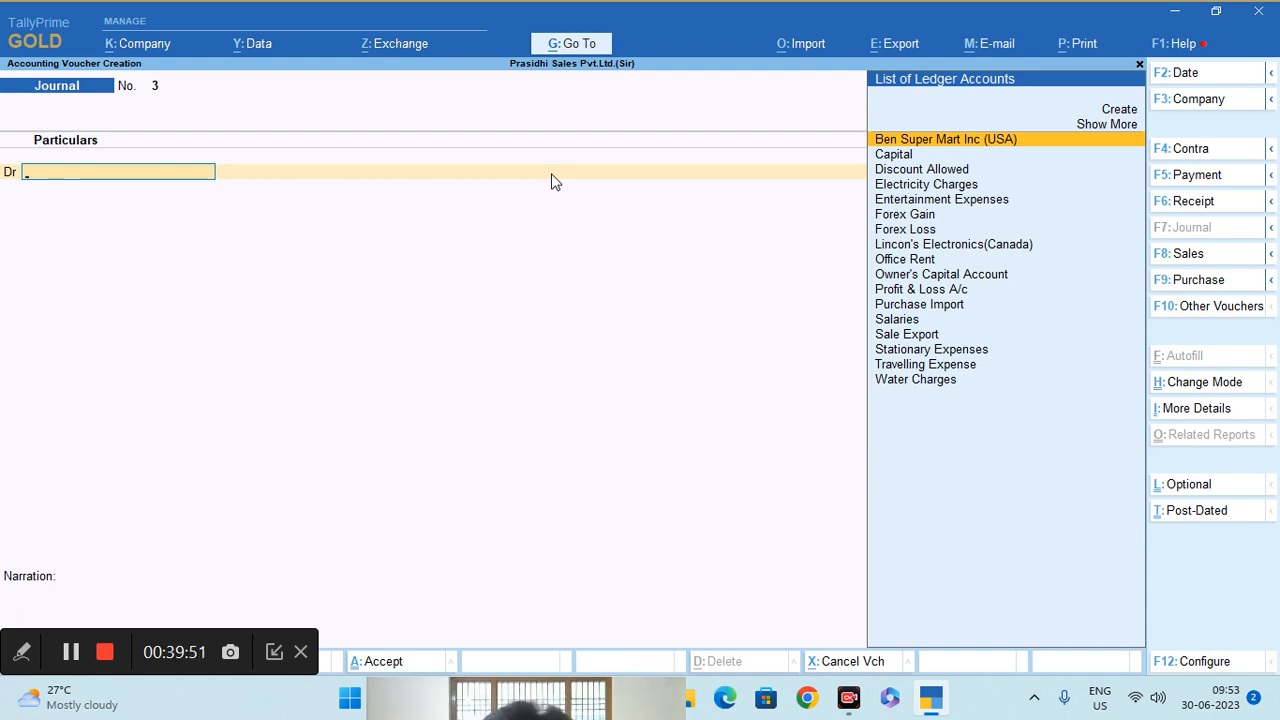
# Check the detailed Balance Sheet and Profit & Loss A/c for the effect of the forex gain.
pyautogui.click(572, 46)
pyautogui.click(410, 286)
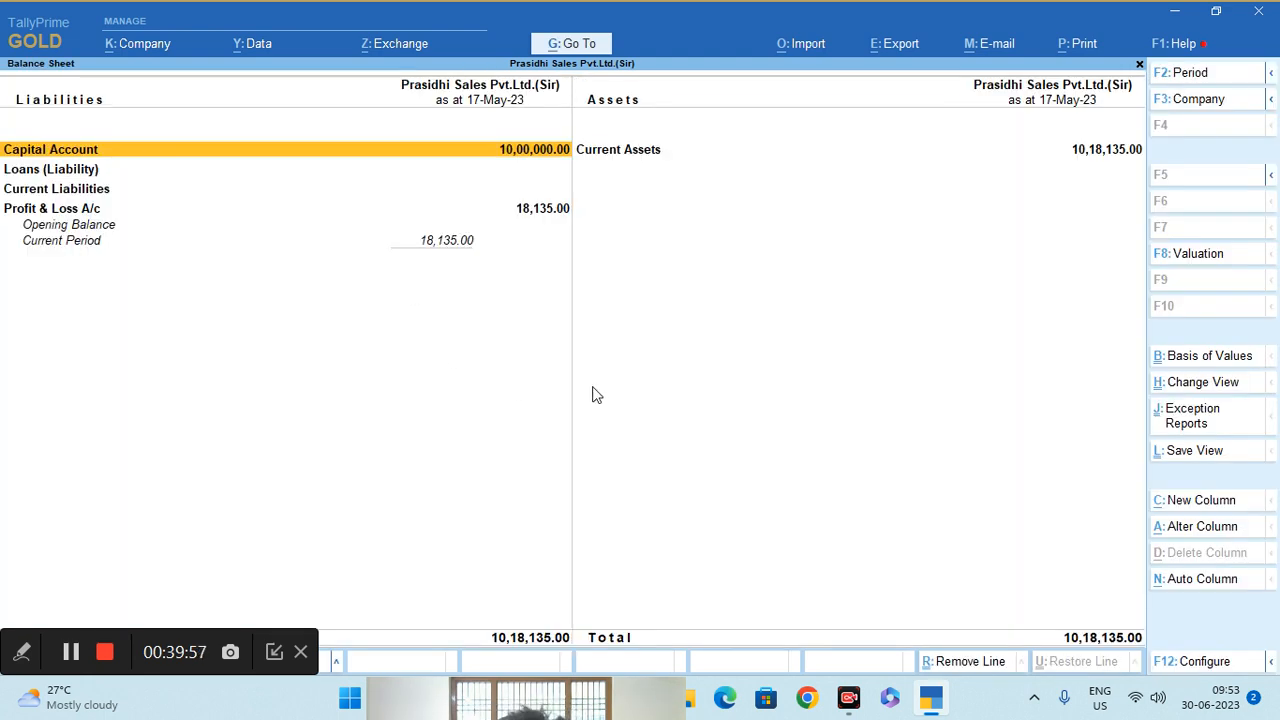
pyautogui.hotkey('alt', 'F5')
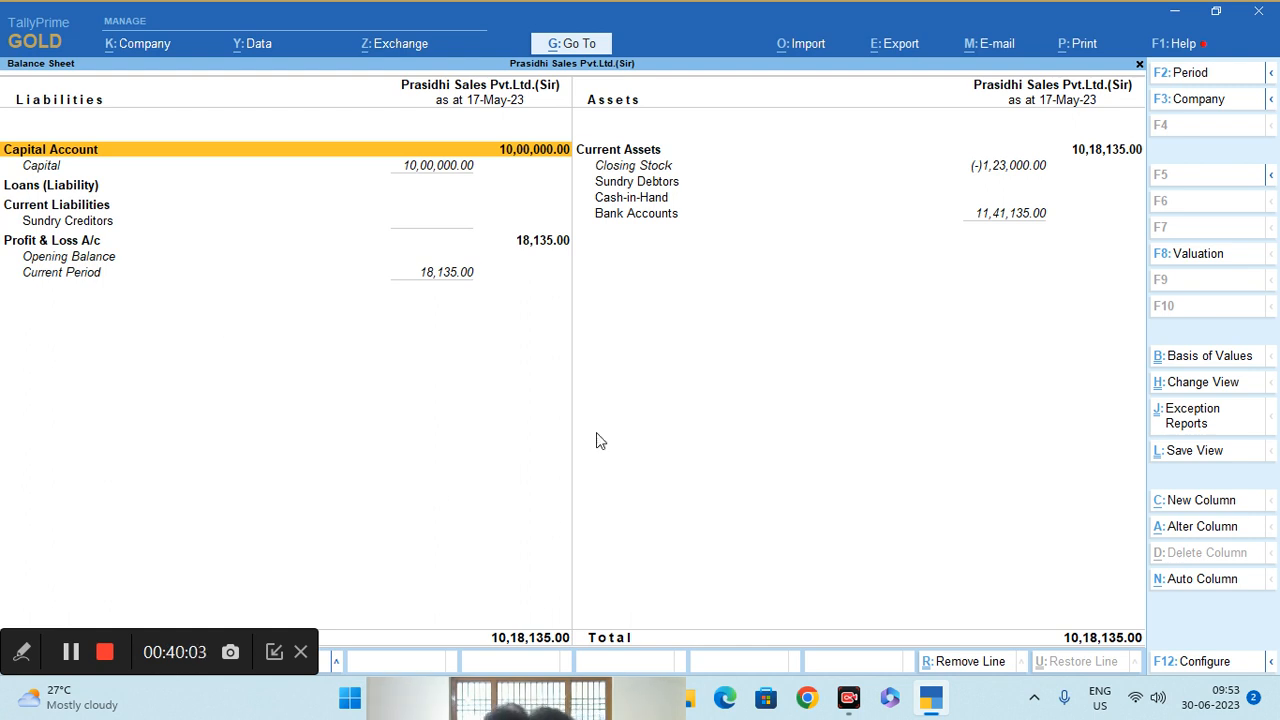
pyautogui.click(567, 44)
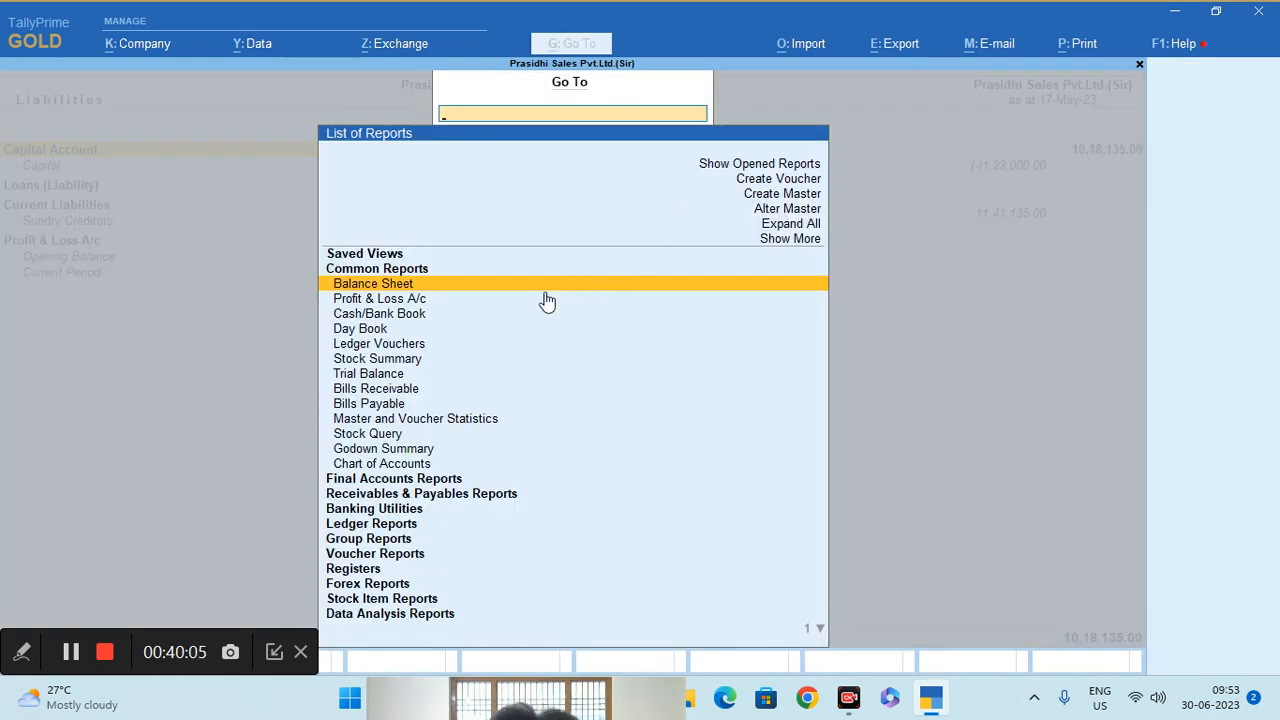
pyautogui.click(390, 308)
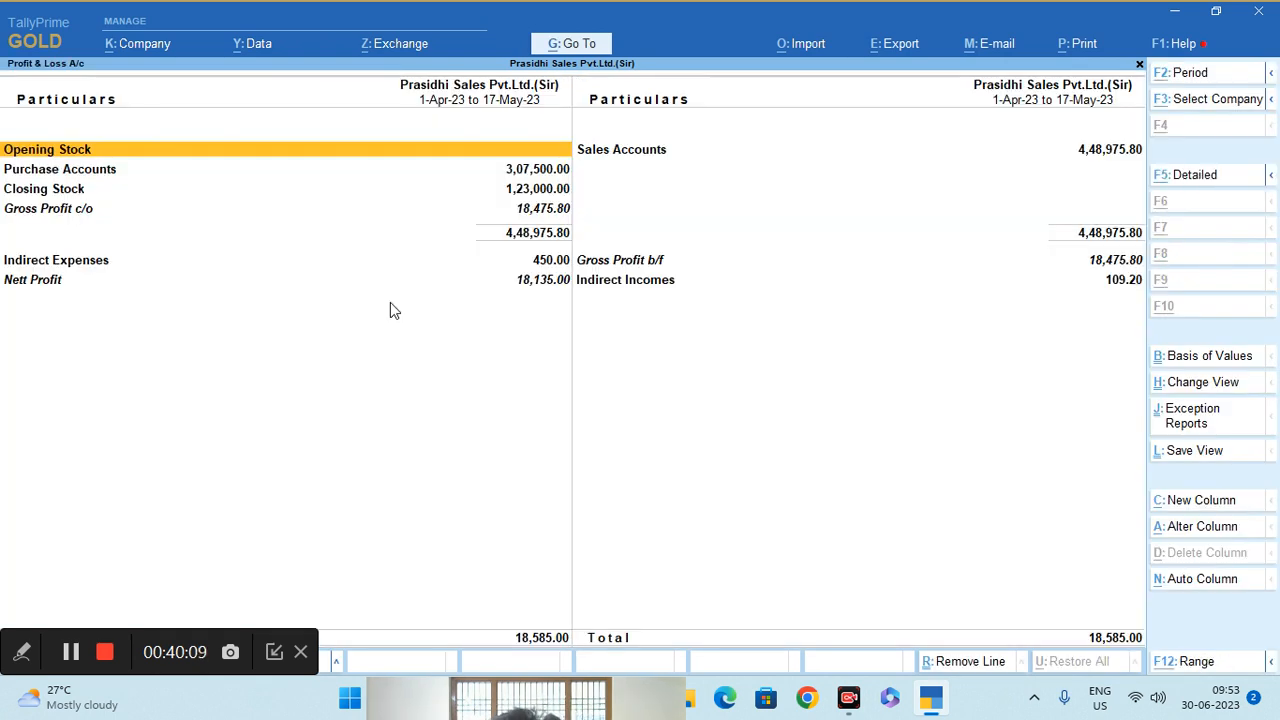
pyautogui.hotkey('alt', 'F5')
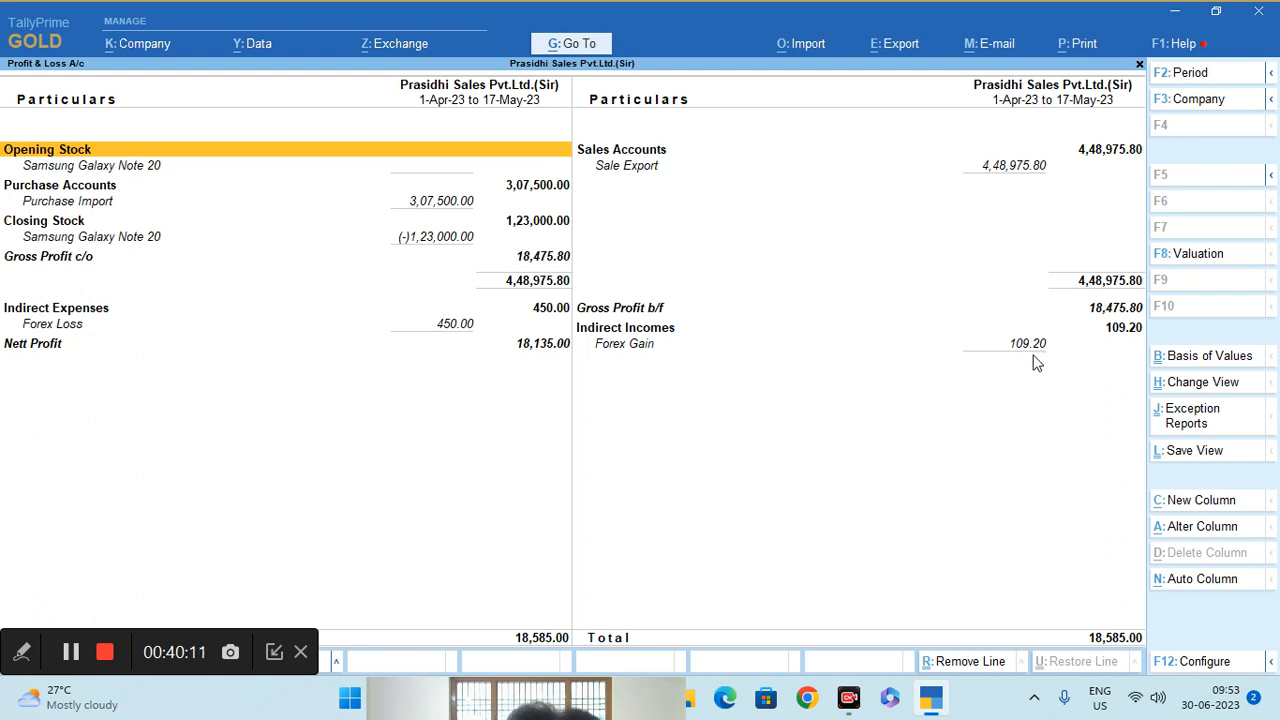